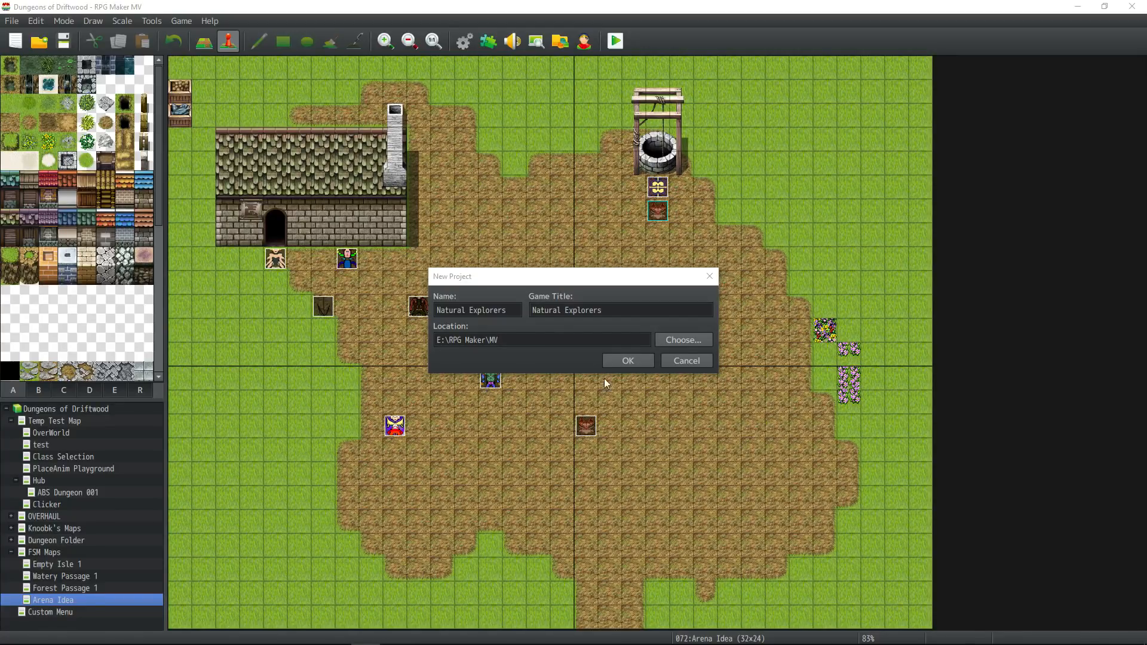
Create the new project "Natural Explorers" in E:\RPG Maker\MV and view the actors in its database.
{"action": "left_click", "coordinate": [616, 361]}
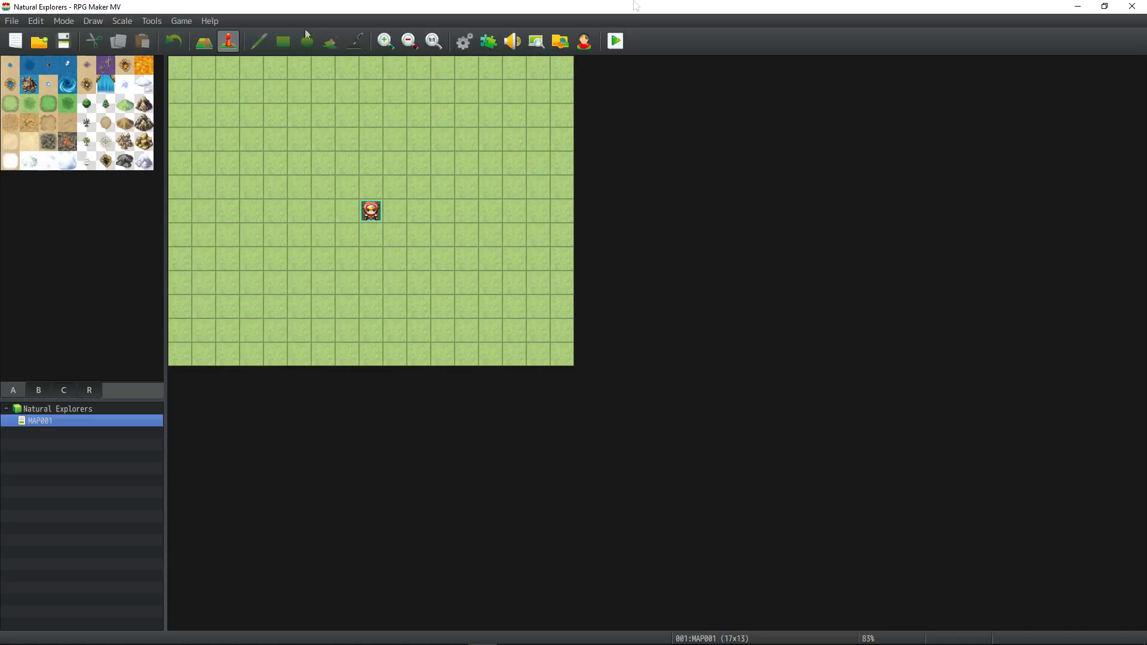
{"action": "key", "text": "F9"}
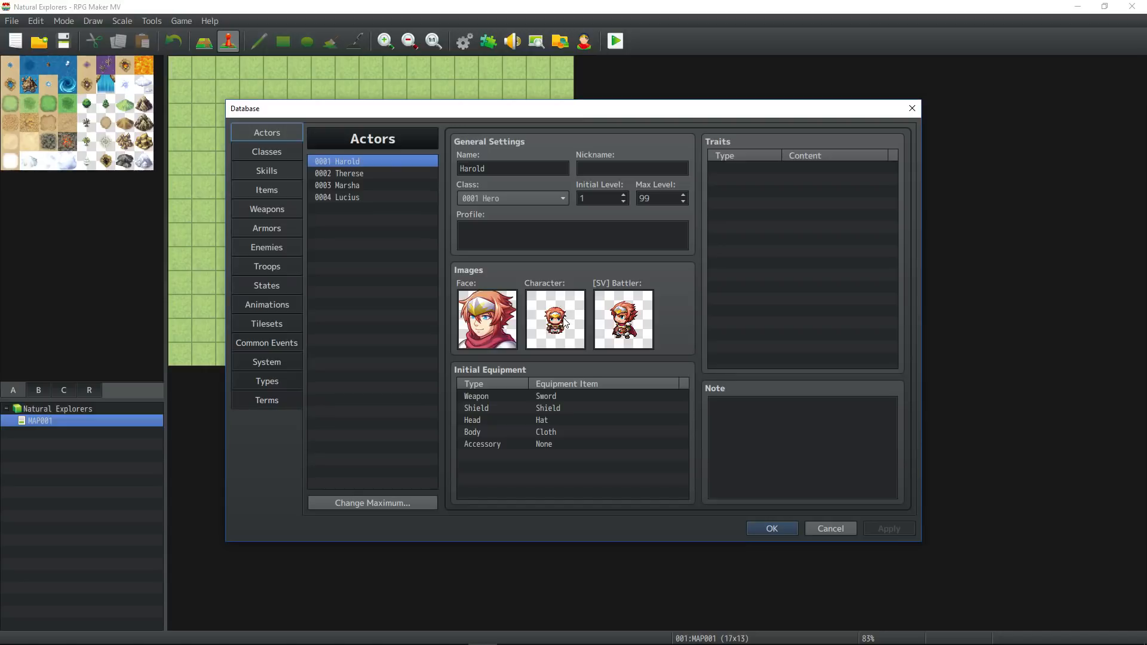
{"action": "left_click", "coordinate": [781, 528]}
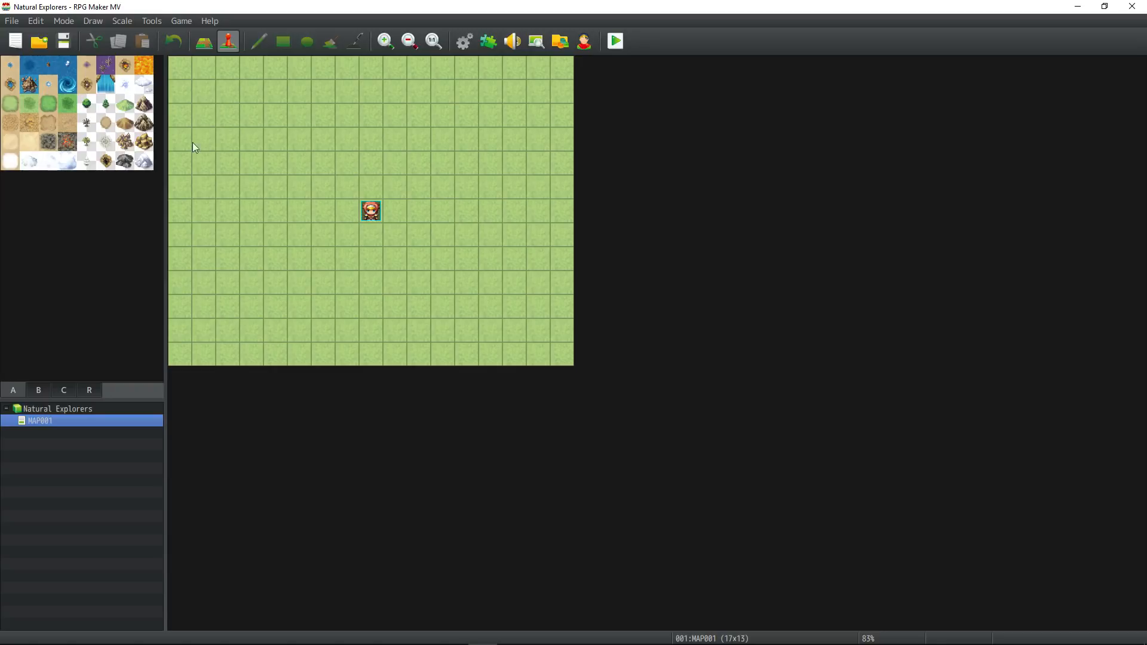
Reduce the database's actor maximum to 1 and clear the remaining Harold entry.
{"action": "left_click", "coordinate": [464, 43]}
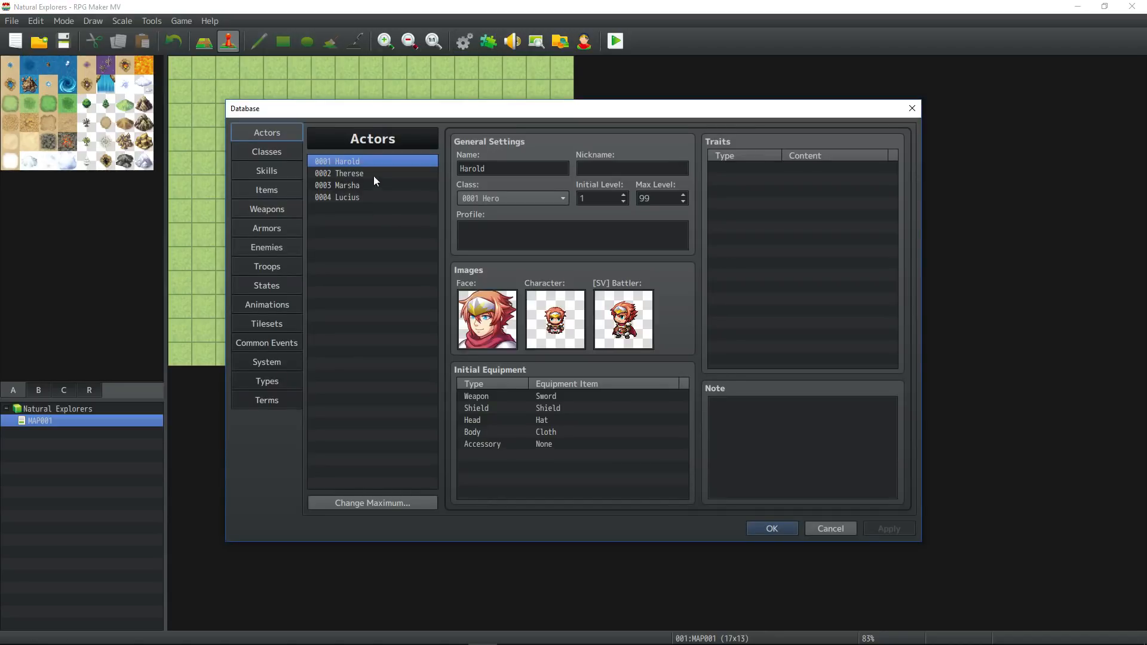
{"action": "left_click", "coordinate": [382, 504]}
{"action": "type", "text": "1"}
{"action": "left_click", "coordinate": [343, 518]}
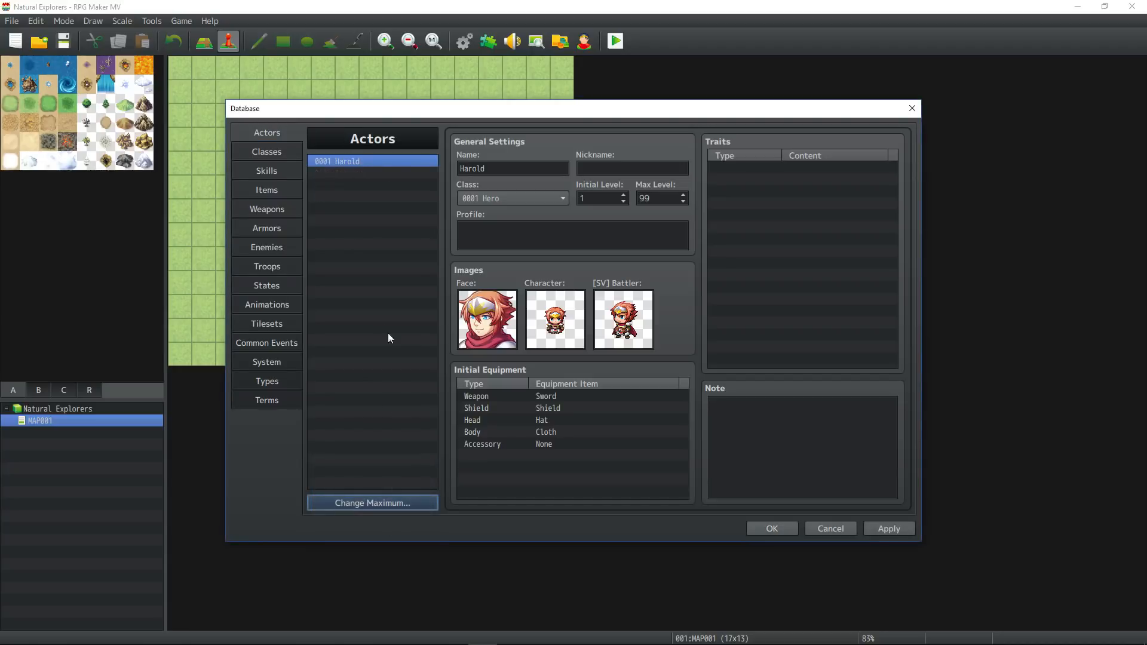
{"action": "left_click", "coordinate": [382, 158]}
{"action": "key", "text": "Delete"}
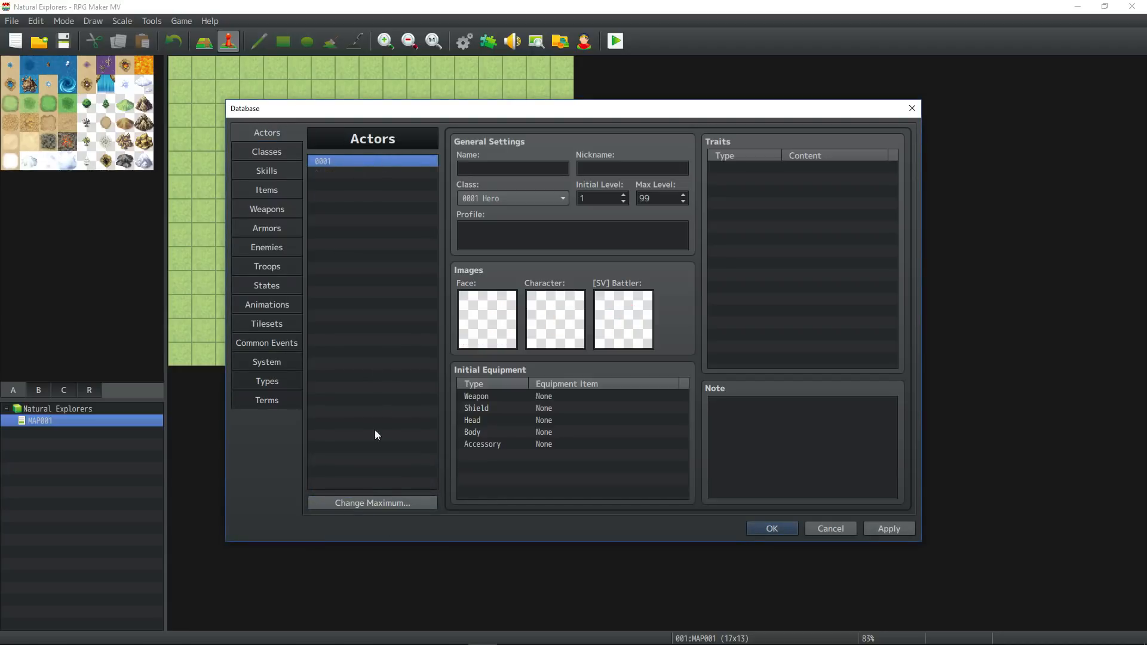
Set the actor maximum to 10 and apply the database changes.
{"action": "left_click", "coordinate": [365, 503]}
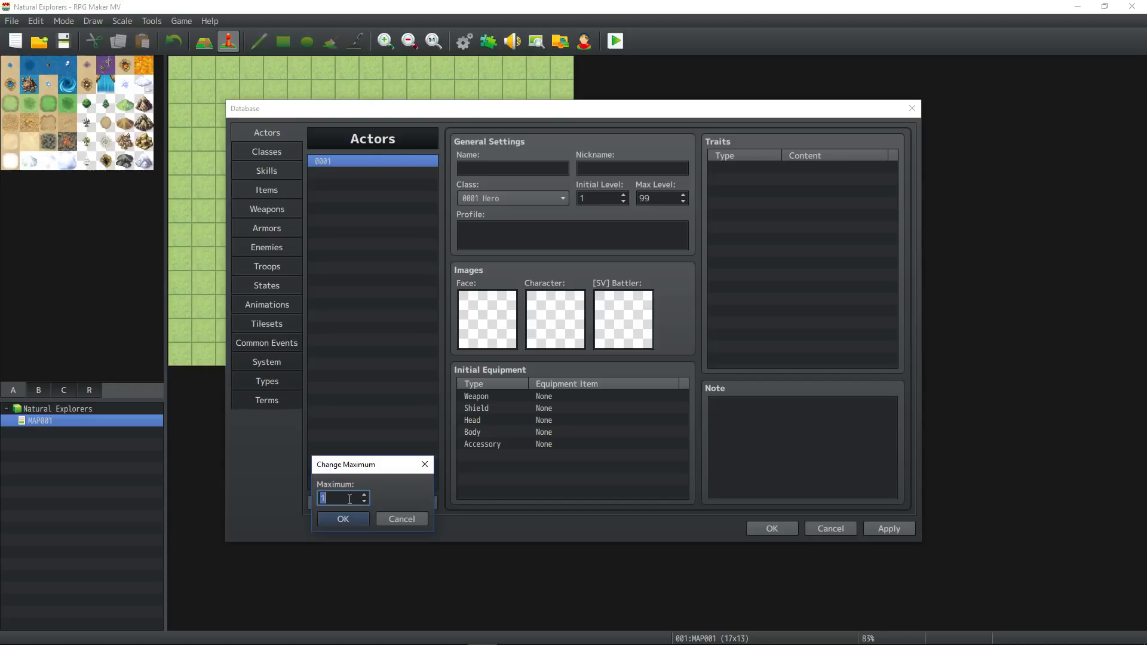
{"action": "type", "text": "10"}
{"action": "left_click", "coordinate": [342, 518]}
{"action": "left_click", "coordinate": [357, 256]}
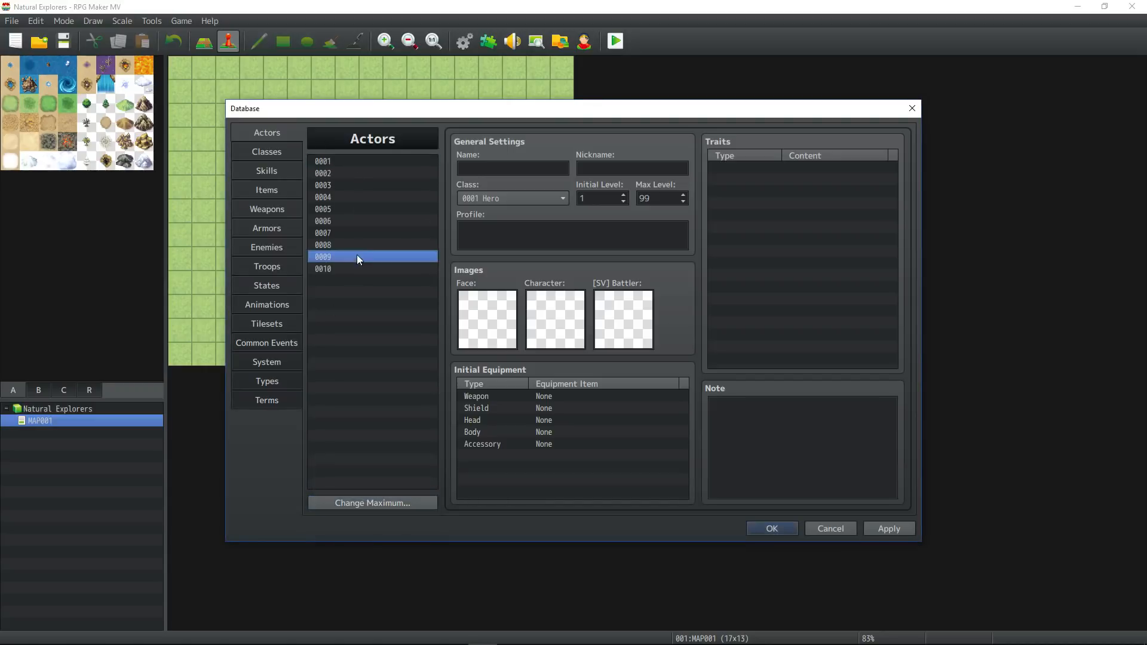
{"action": "left_click", "coordinate": [363, 269]}
{"action": "left_click", "coordinate": [883, 529]}
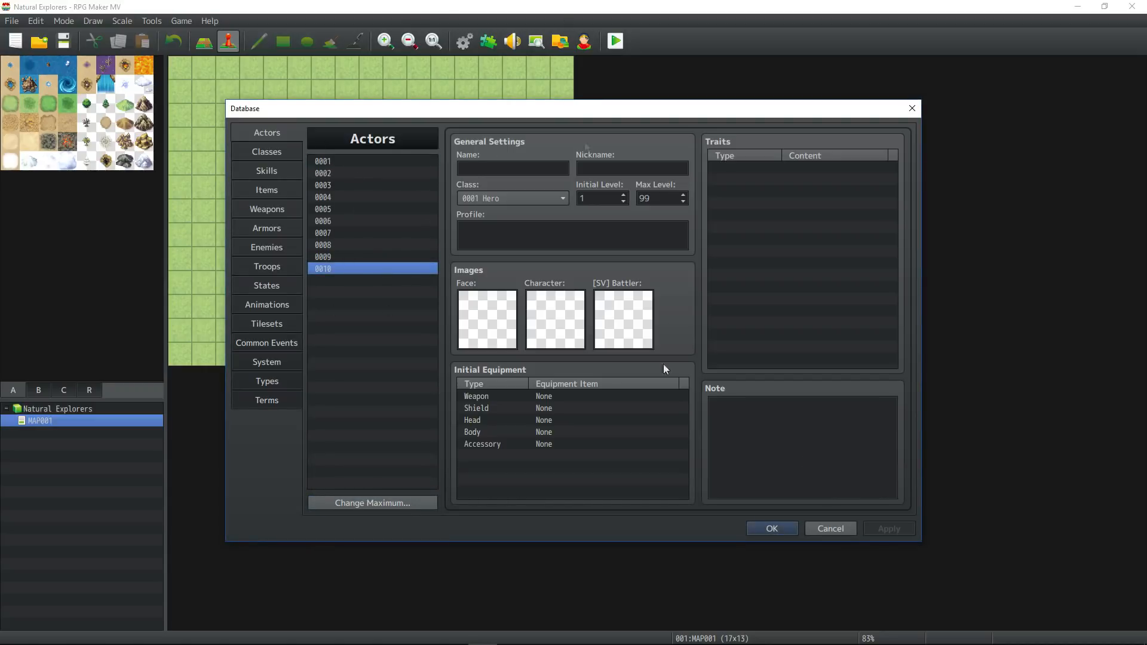
Reduce the class maximum to 1 so only the Hero class is kept.
{"action": "left_click", "coordinate": [265, 171]}
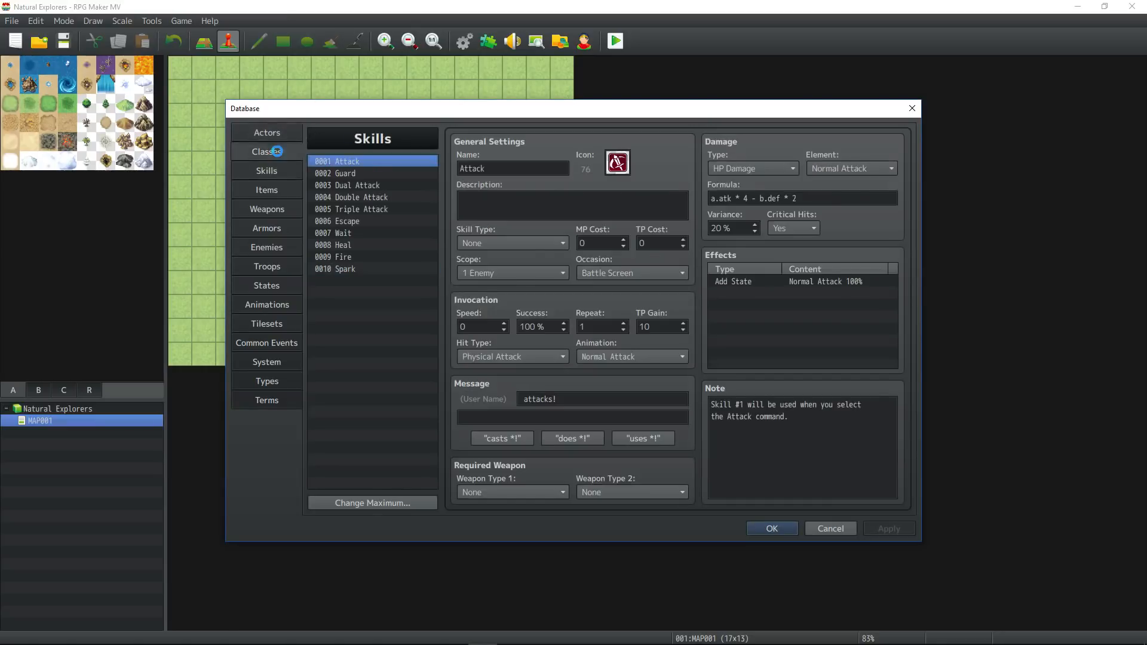
{"action": "left_click", "coordinate": [277, 152]}
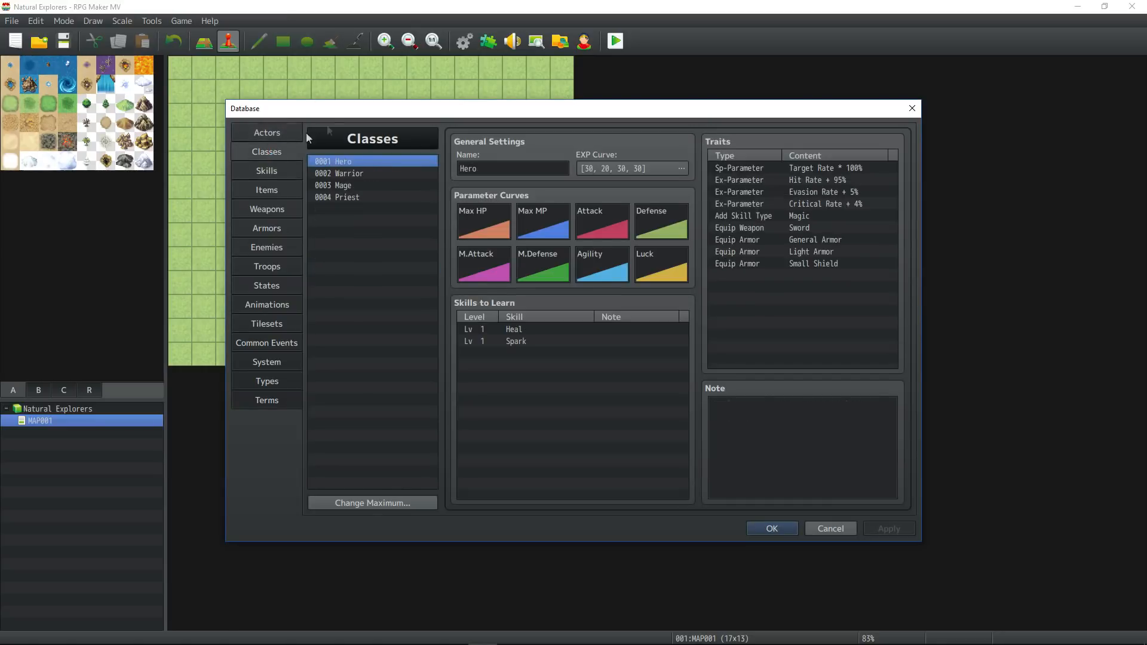
{"action": "left_click", "coordinate": [396, 511]}
{"action": "left_click", "coordinate": [403, 515]}
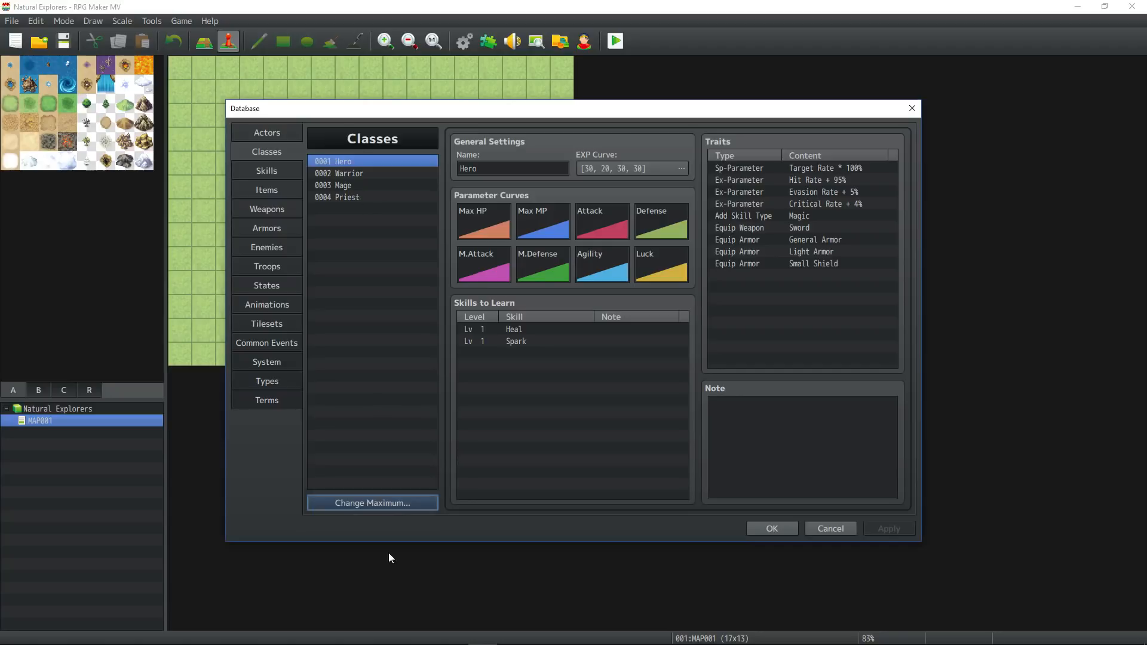
{"action": "left_click", "coordinate": [394, 502]}
{"action": "type", "text": "1"}
{"action": "left_click", "coordinate": [349, 519]}
Set the class maximum to 10 and clear the Hero class entry.
{"action": "left_click", "coordinate": [351, 503]}
{"action": "type", "text": "10"}
{"action": "left_click", "coordinate": [346, 518]}
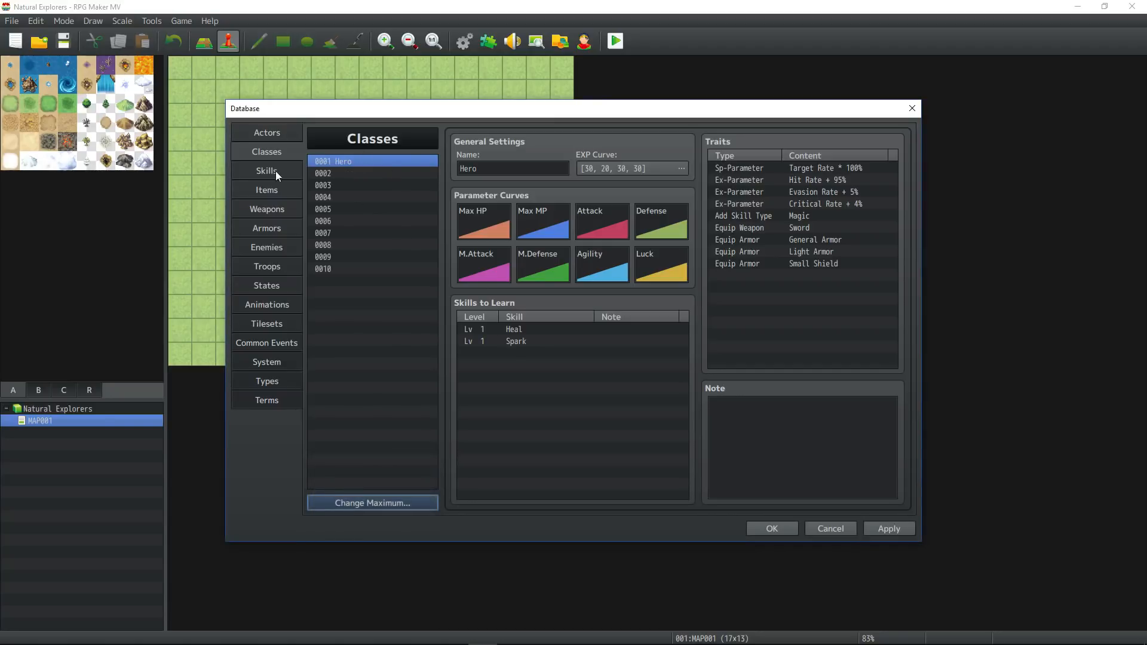
{"action": "left_click", "coordinate": [353, 159]}
{"action": "key", "text": "Delete"}
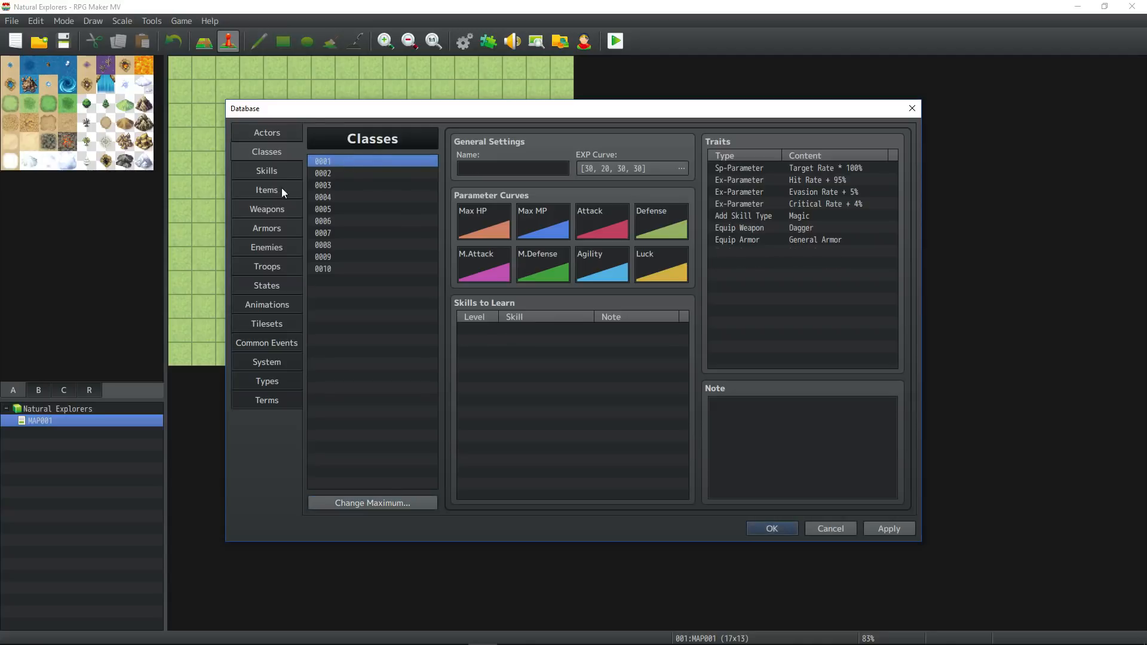
Clear the Heal, Fire and Spark entries from the skill list, keeping skills 1 to 7.
{"action": "left_click", "coordinate": [263, 172]}
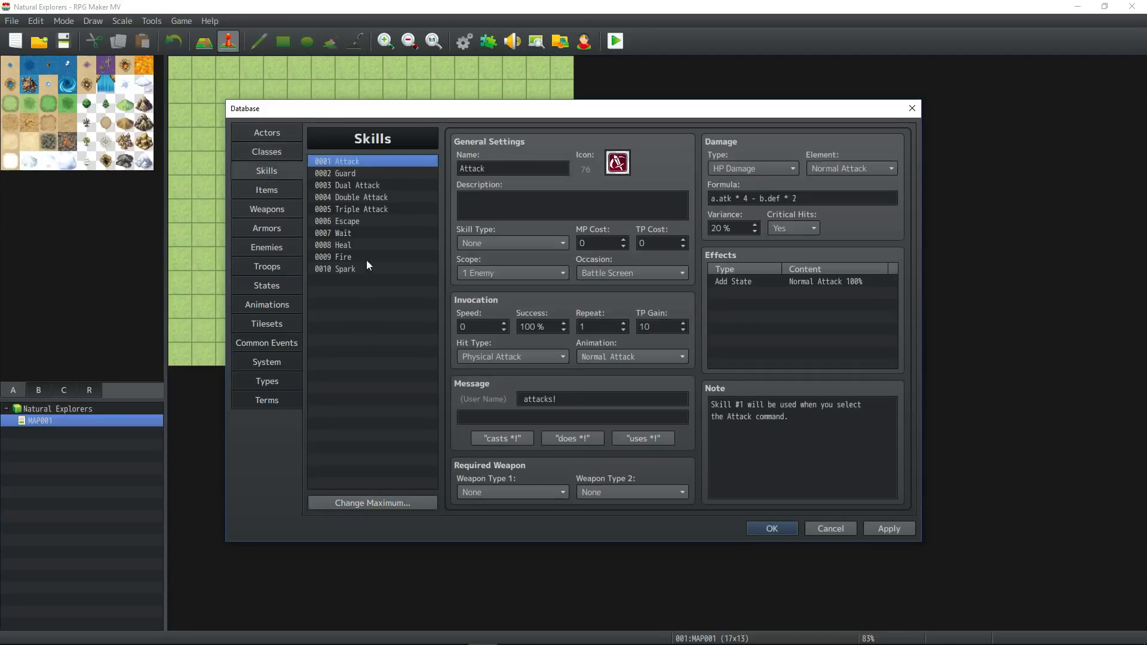
{"action": "left_click_drag", "start_coordinate": [359, 172], "coordinate": [358, 246]}
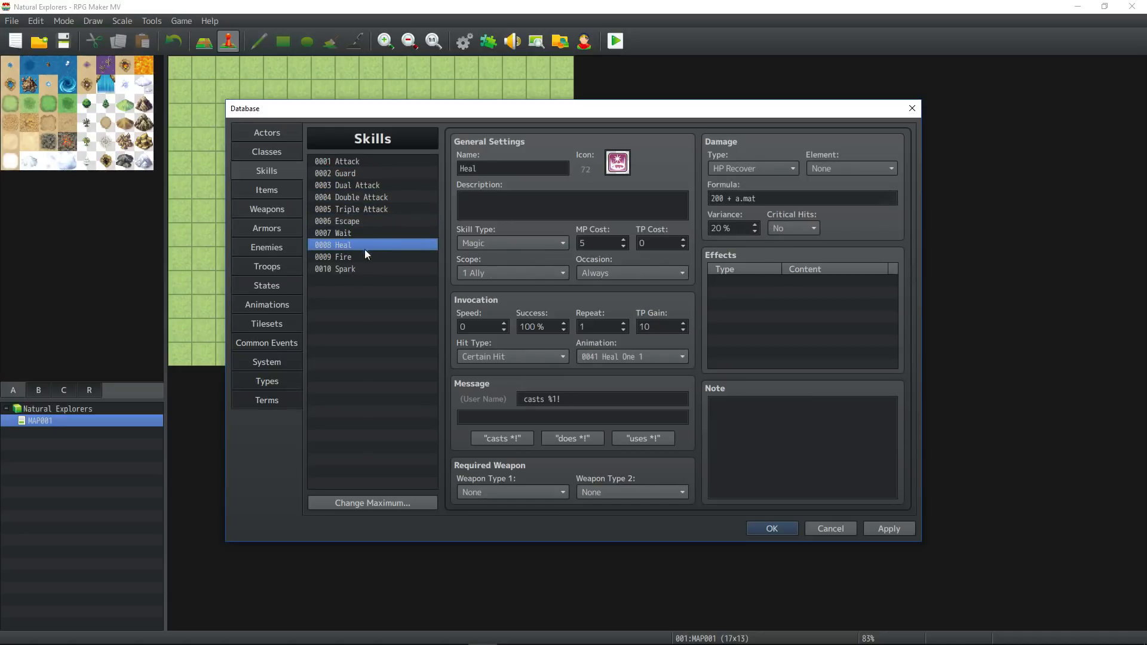
{"action": "key", "text": "Delete"}
{"action": "left_click", "coordinate": [363, 257]}
{"action": "key", "text": "Delete"}
{"action": "left_click", "coordinate": [362, 267]}
{"action": "key", "text": "Delete"}
{"action": "left_click", "coordinate": [346, 242]}
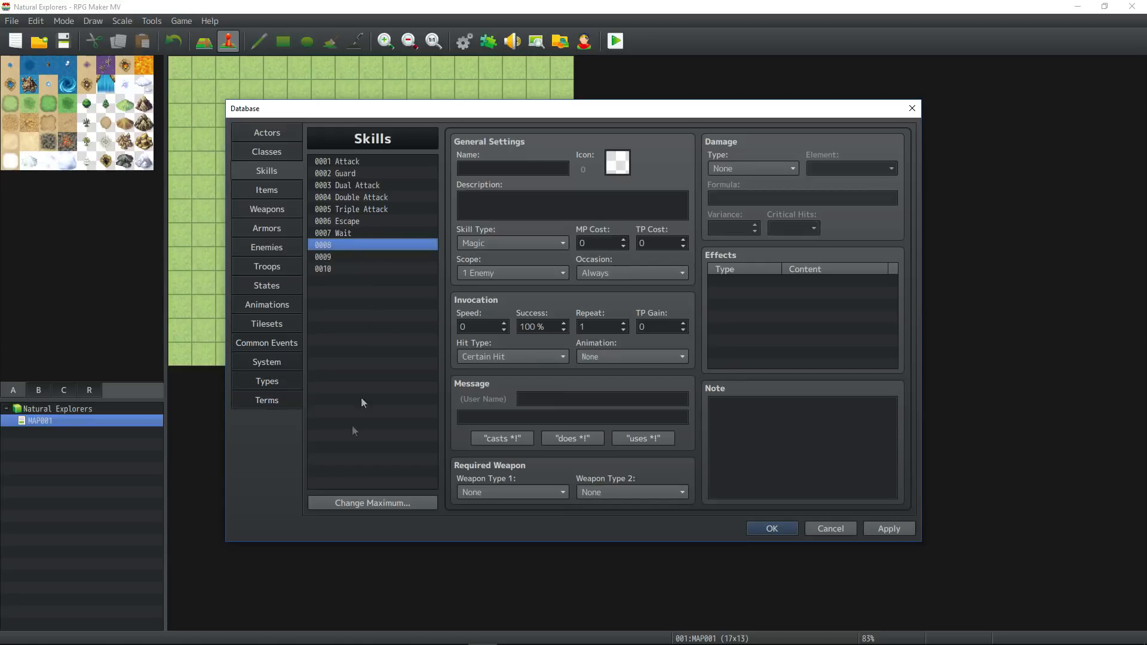
Set the skill maximum to 30 and apply the database changes.
{"action": "left_click", "coordinate": [358, 503]}
{"action": "type", "text": "30"}
{"action": "left_click", "coordinate": [355, 519]}
{"action": "scroll", "coordinate": [349, 327], "scroll_direction": "down", "scroll_amount": 1}
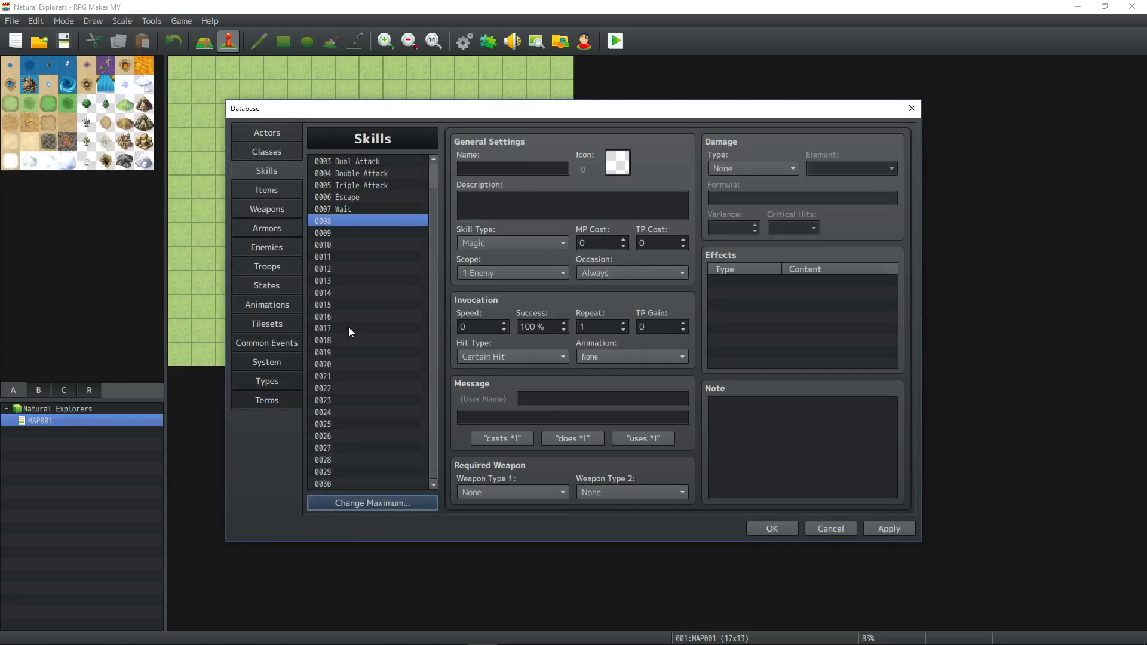
{"action": "left_click", "coordinate": [889, 528]}
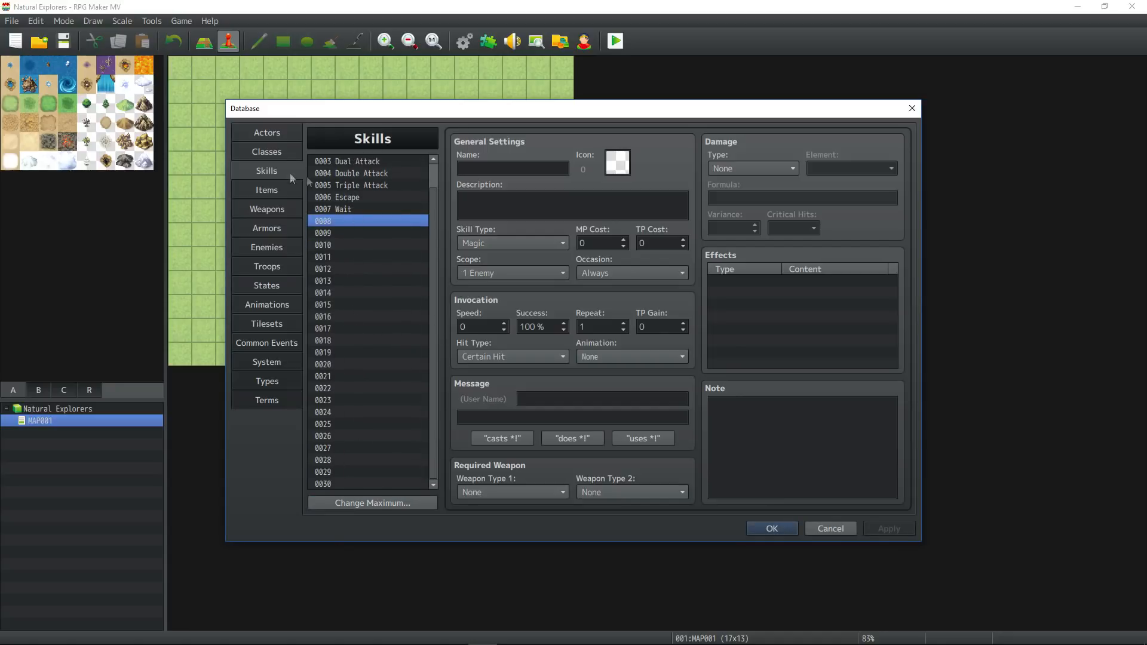
Cut the item list down to the Potion entry and extend the item maximum to 50.
{"action": "left_click", "coordinate": [270, 203]}
{"action": "left_click", "coordinate": [271, 194]}
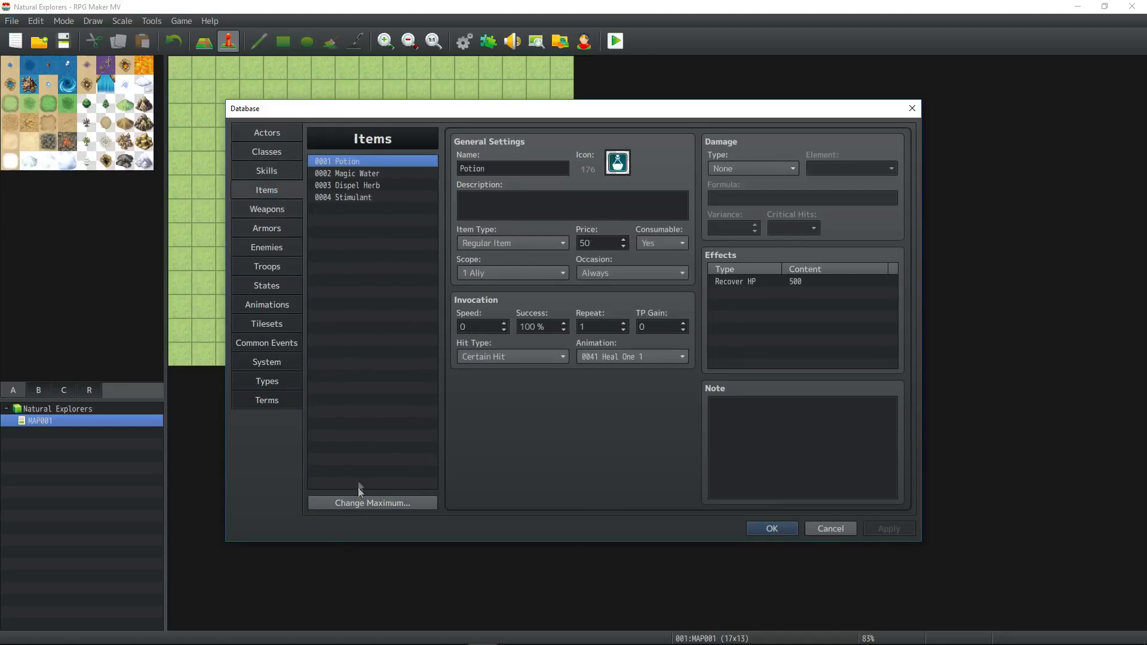
{"action": "left_click", "coordinate": [360, 504]}
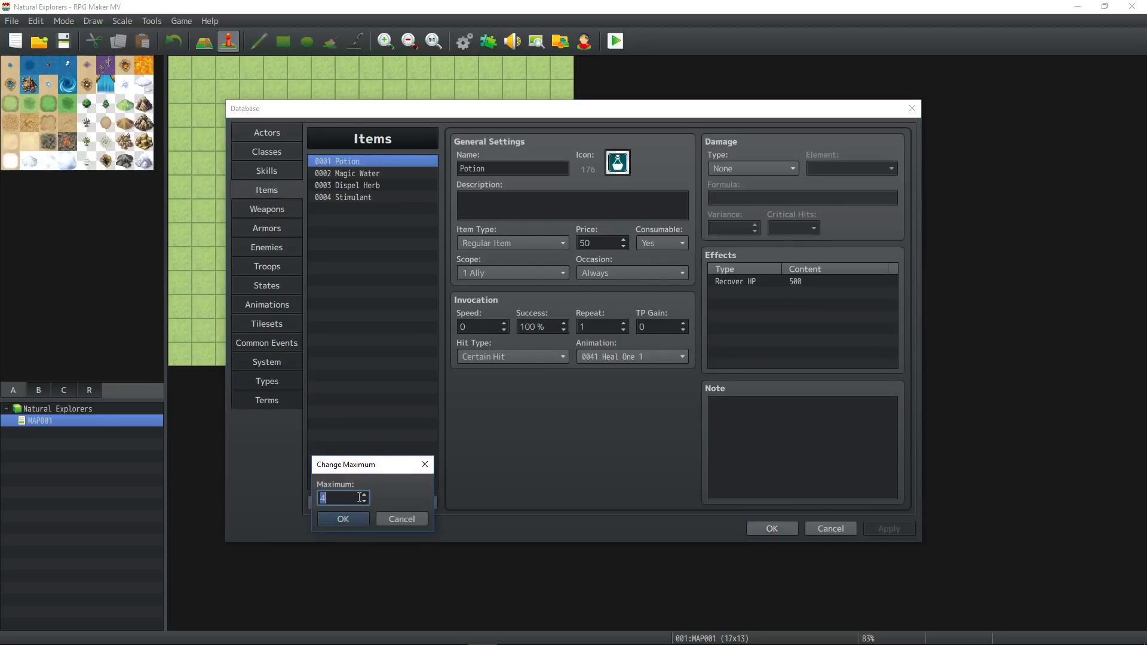
{"action": "left_click", "coordinate": [358, 521]}
{"action": "left_click", "coordinate": [357, 509]}
{"action": "type", "text": "50"}
{"action": "left_click", "coordinate": [357, 521]}
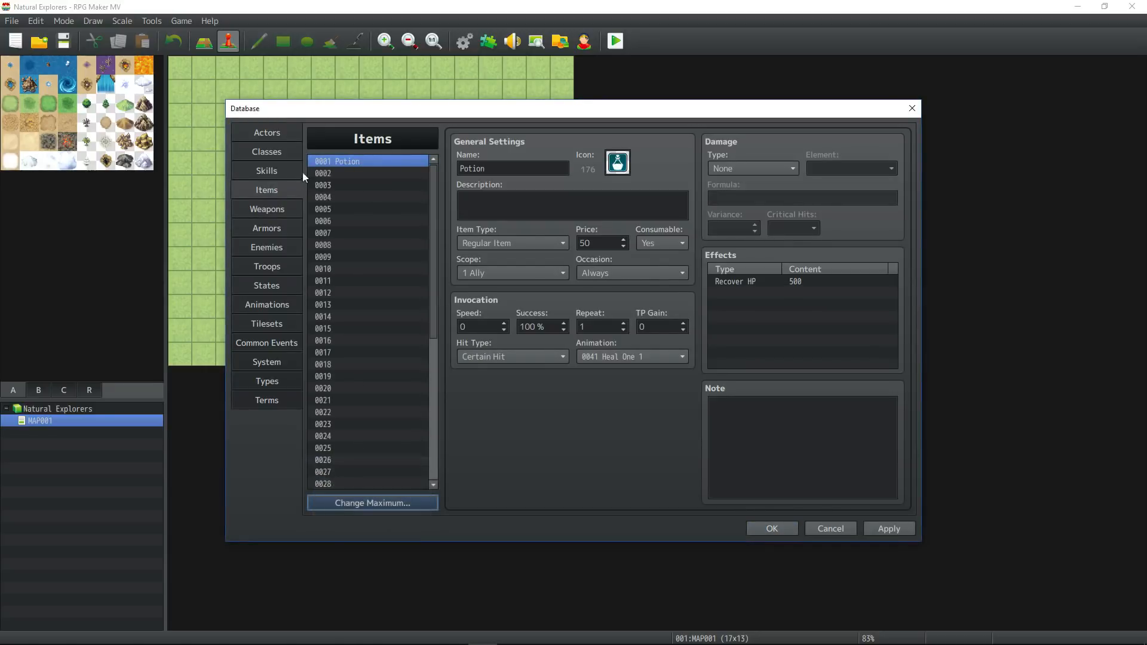
{"action": "left_click", "coordinate": [353, 172]}
Reduce the weapon maximum to 1 to drop all but the Sword, and extend it to 50.
{"action": "left_click", "coordinate": [282, 210]}
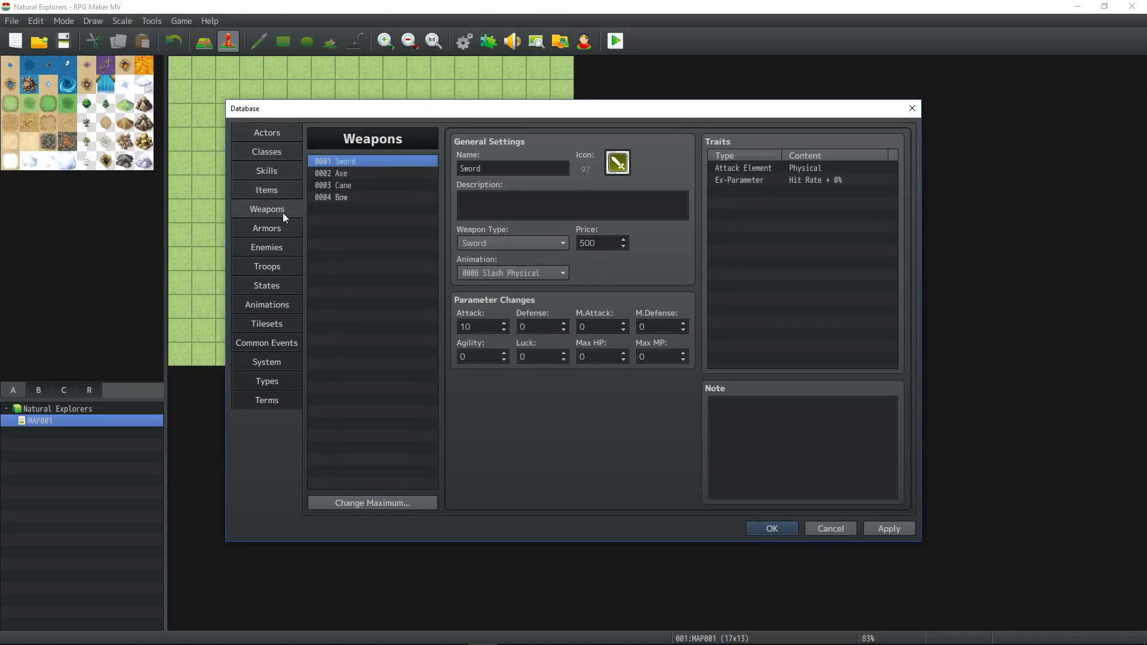
{"action": "left_click", "coordinate": [369, 504]}
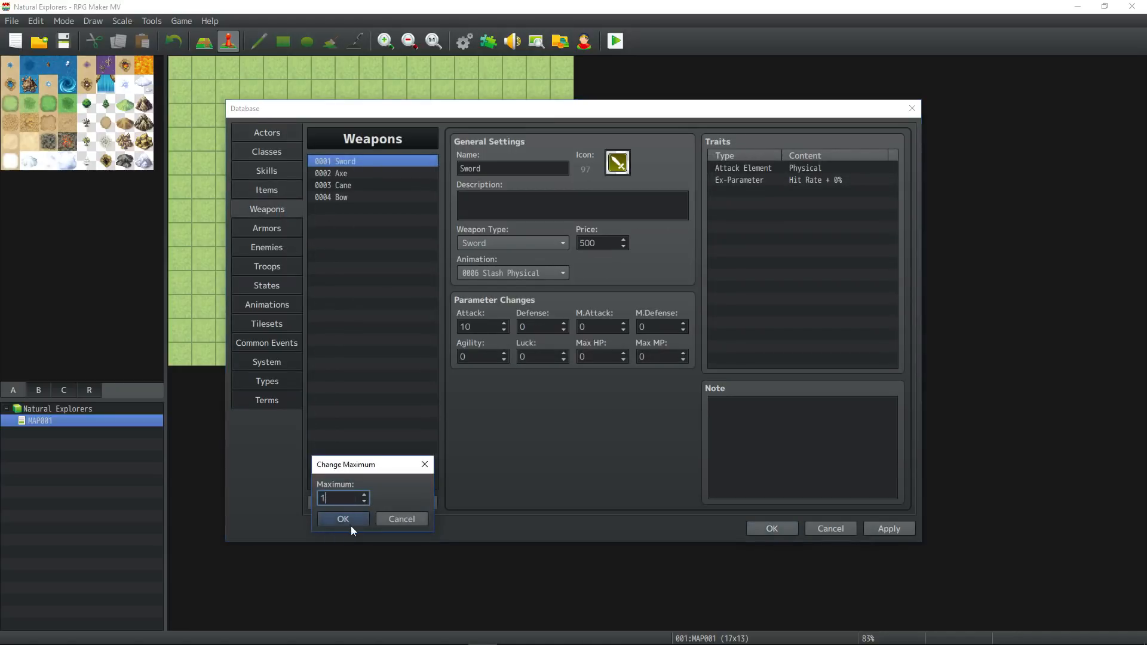
{"action": "left_click", "coordinate": [350, 525]}
{"action": "left_click", "coordinate": [350, 503]}
{"action": "type", "text": "50"}
{"action": "left_click", "coordinate": [354, 520]}
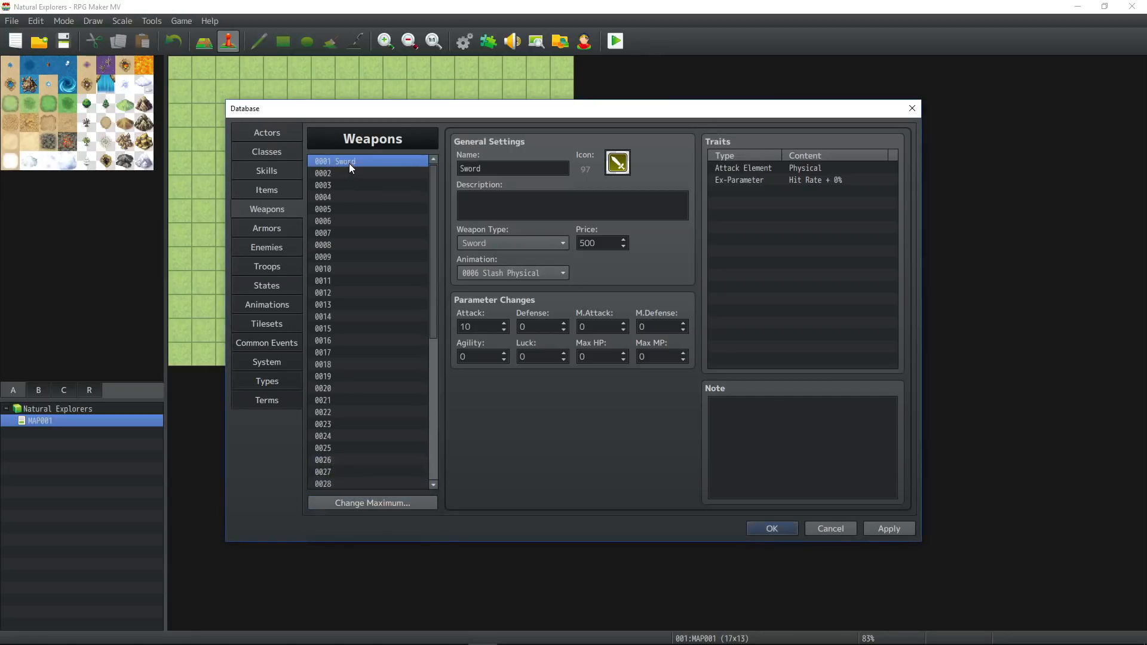
Clear the Shield, Hat, Cloth and Ring entries from the armor list.
{"action": "left_click", "coordinate": [267, 225]}
{"action": "left_click", "coordinate": [355, 162]}
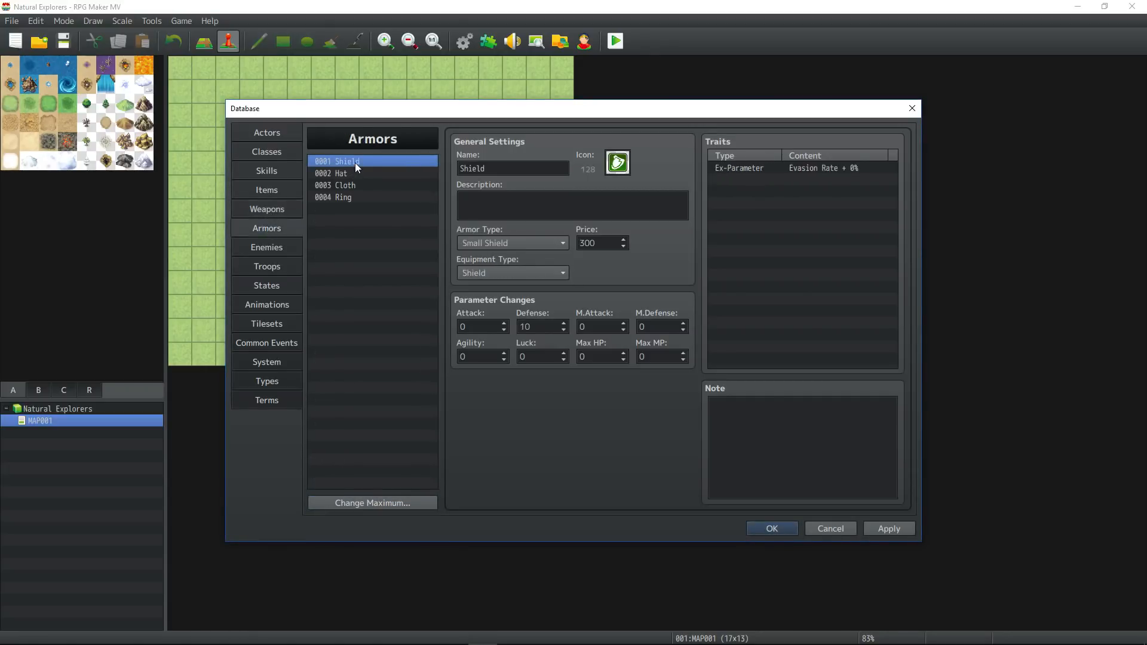
{"action": "key", "text": "Delete"}
{"action": "left_click", "coordinate": [353, 173]}
{"action": "key", "text": "Delete"}
{"action": "left_click", "coordinate": [350, 184]}
{"action": "key", "text": "Delete"}
{"action": "left_click", "coordinate": [347, 195]}
{"action": "key", "text": "Delete"}
Set the armor maximum to 50.
{"action": "left_click", "coordinate": [372, 503]}
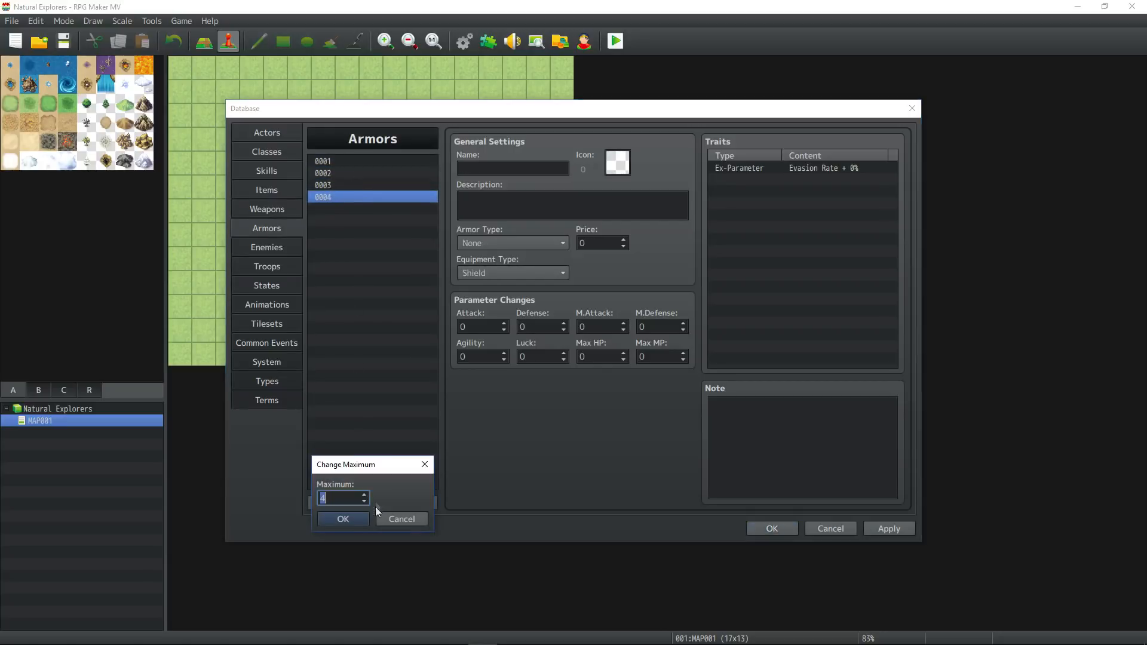
{"action": "type", "text": "50"}
{"action": "left_click", "coordinate": [343, 519]}
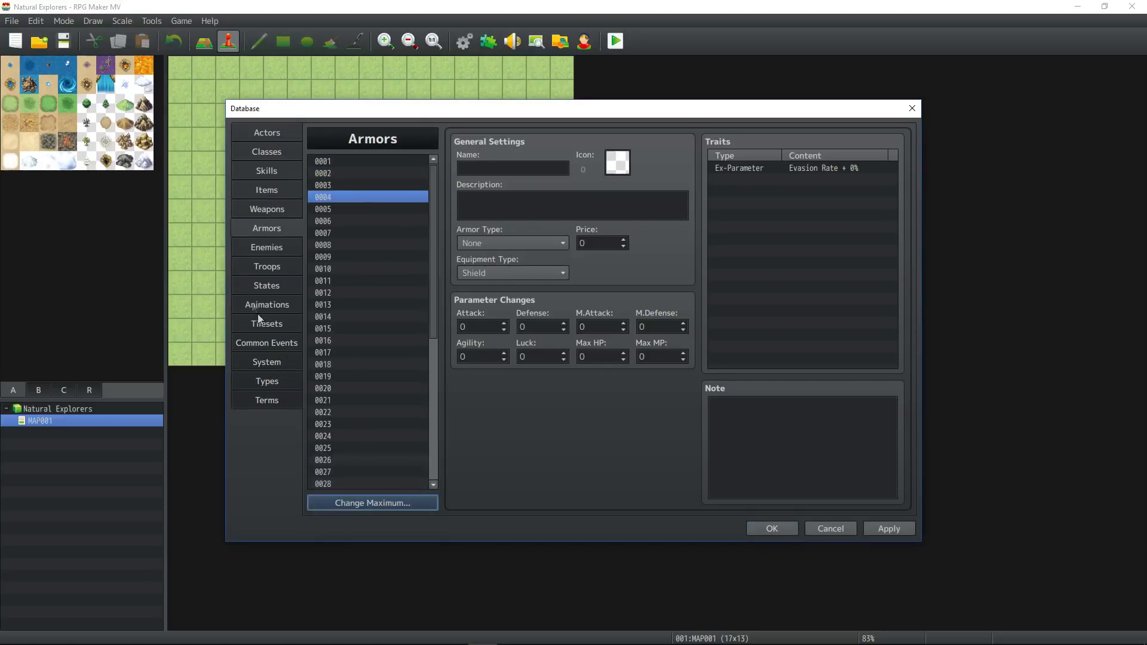
Set the enemy maximum to 10.
{"action": "left_click", "coordinate": [267, 246]}
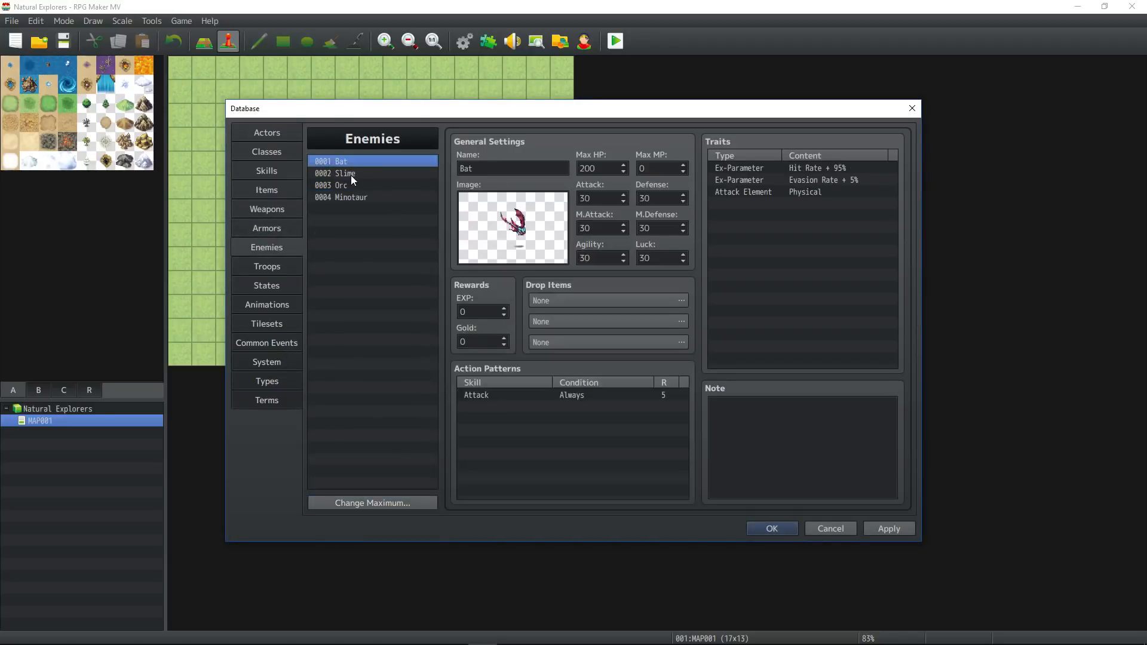
{"action": "left_click", "coordinate": [397, 504]}
{"action": "type", "text": "10"}
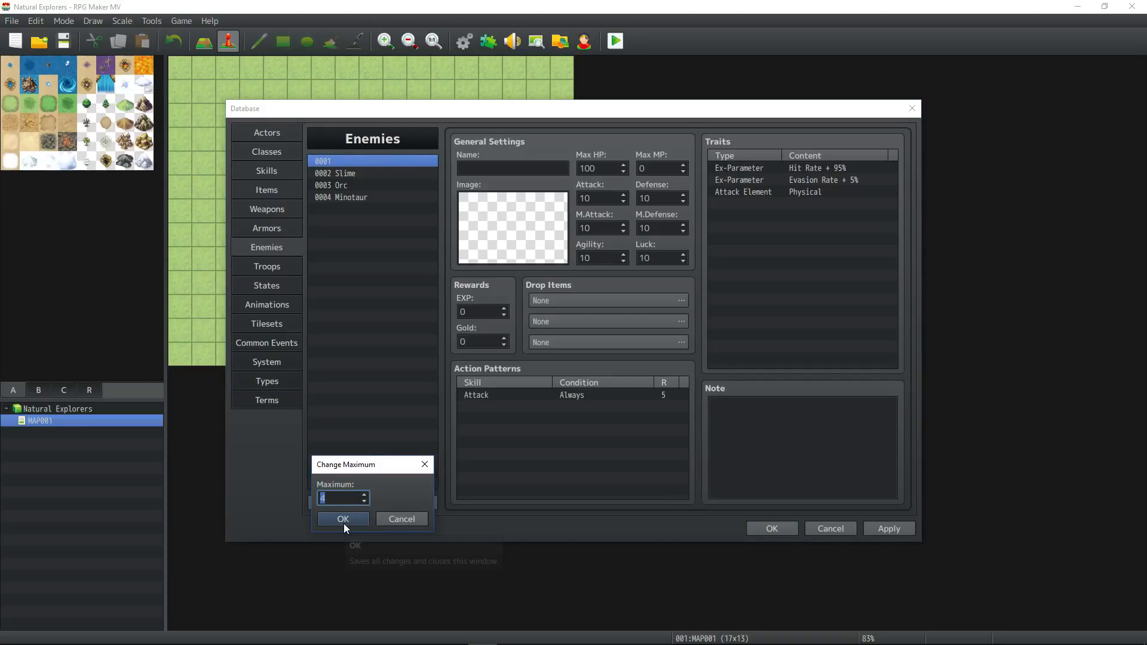
{"action": "left_click", "coordinate": [343, 519]}
Clear the Slime, Orc and Minotaur entries from the enemy list.
{"action": "left_click", "coordinate": [349, 174]}
{"action": "key", "text": "Delete"}
{"action": "left_click", "coordinate": [362, 188]}
{"action": "key", "text": "Delete"}
{"action": "left_click", "coordinate": [349, 198]}
{"action": "key", "text": "Delete"}
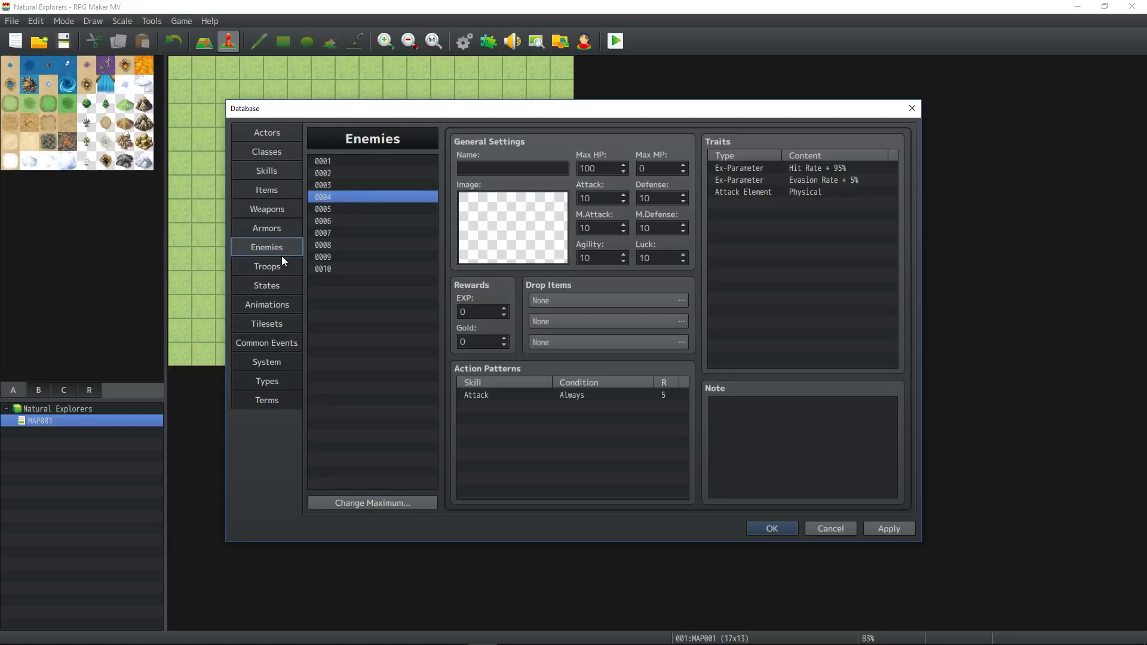
Clear the Bat*2, Slime*2, Orc and Minotaur entries from the troop list.
{"action": "left_click", "coordinate": [267, 267]}
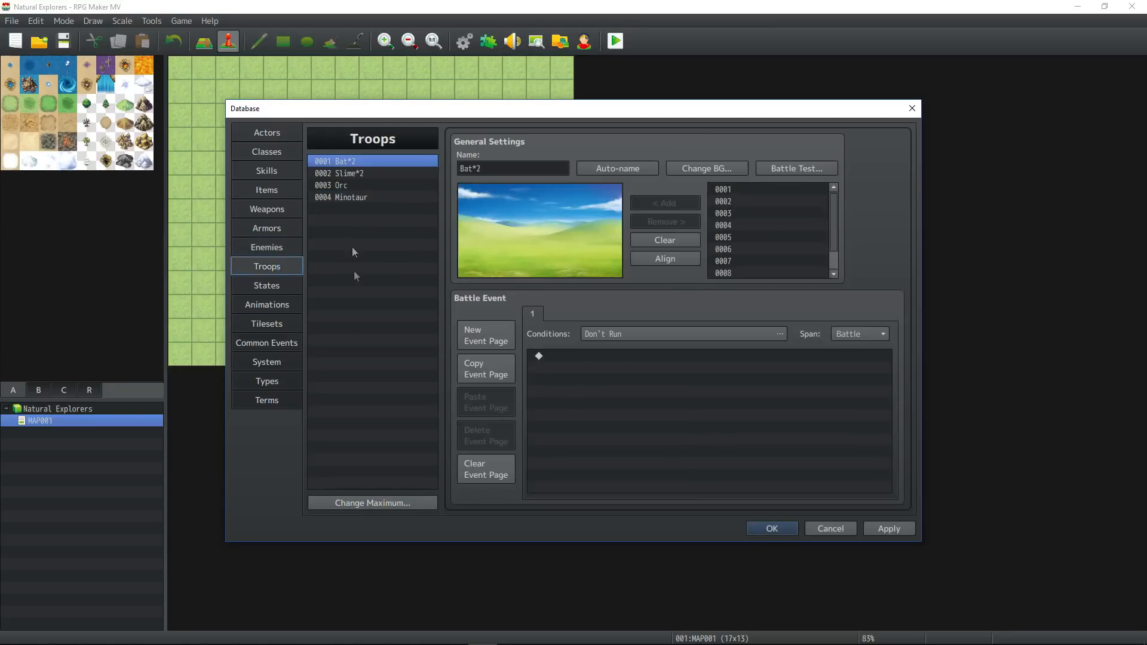
{"action": "left_click", "coordinate": [359, 160]}
{"action": "key", "text": "Delete"}
{"action": "left_click", "coordinate": [358, 173]}
{"action": "key", "text": "Delete"}
{"action": "left_click", "coordinate": [357, 186]}
{"action": "key", "text": "Delete"}
{"action": "left_click", "coordinate": [356, 198]}
{"action": "key", "text": "Delete"}
Set the state maximum to 30, keeping the ten default states.
{"action": "left_click", "coordinate": [283, 284]}
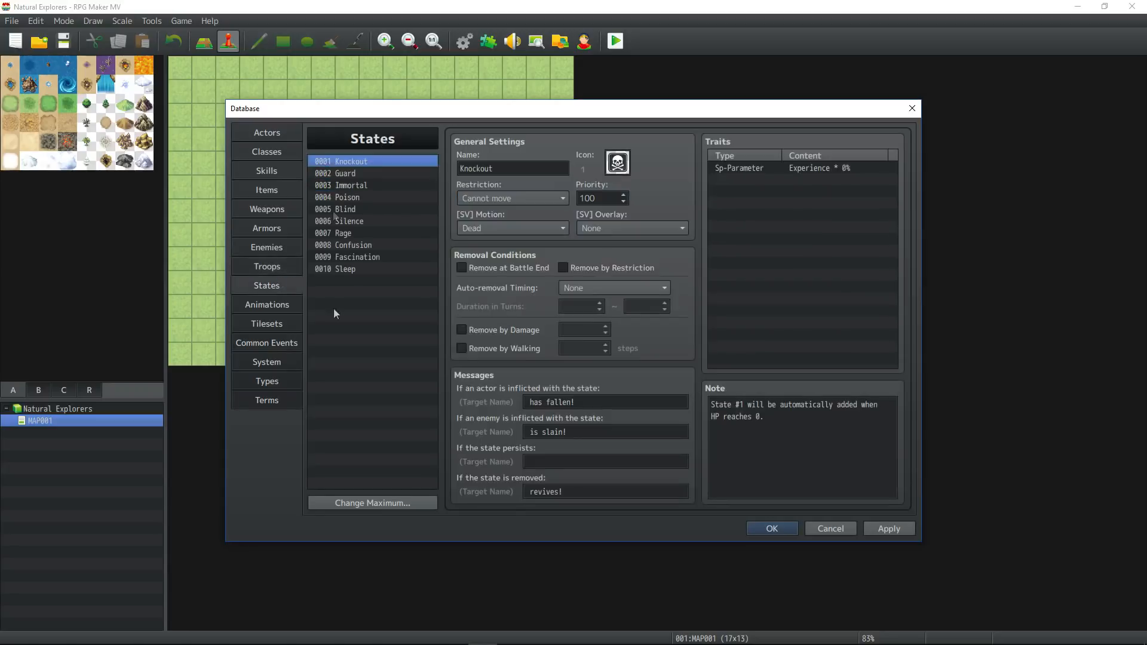
{"action": "left_click", "coordinate": [378, 499]}
{"action": "type", "text": "30"}
{"action": "left_click", "coordinate": [350, 518]}
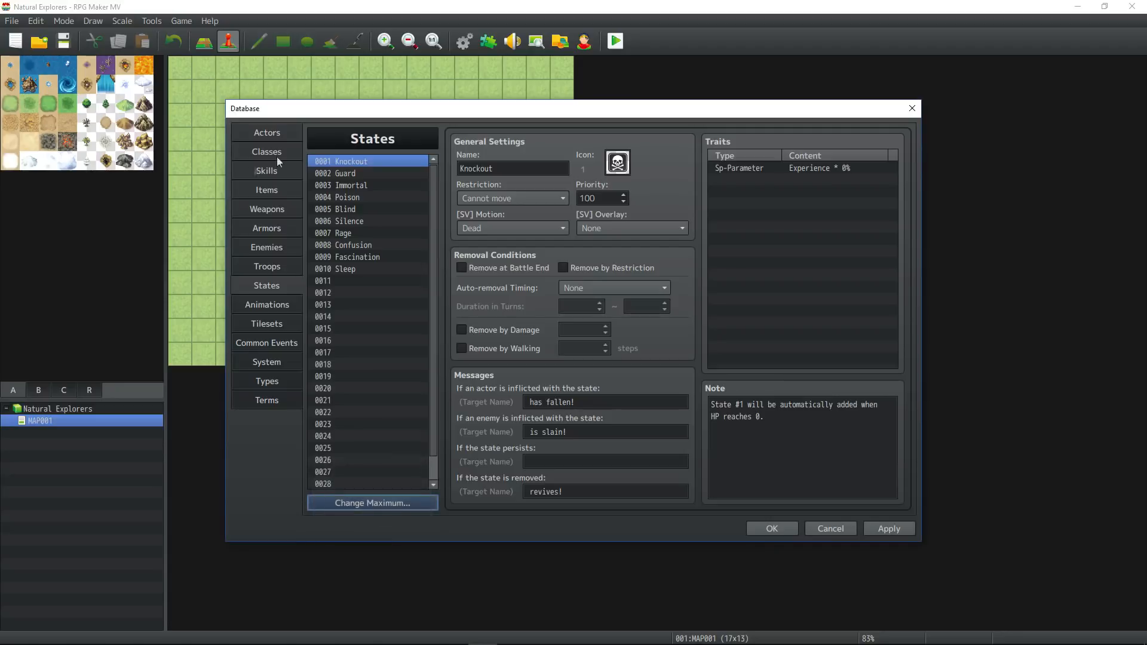
{"action": "scroll", "coordinate": [338, 257], "scroll_direction": "down", "scroll_amount": 1}
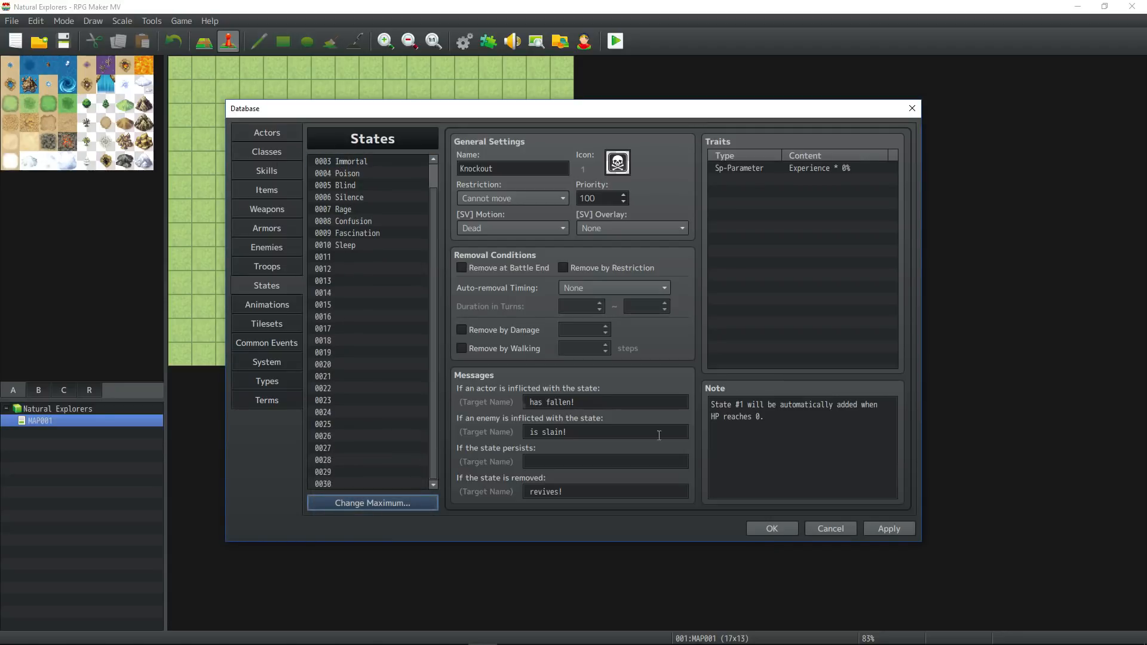
Apply the state changes and set the animation maximum to 200.
{"action": "left_click", "coordinate": [889, 529]}
{"action": "left_click", "coordinate": [271, 307]}
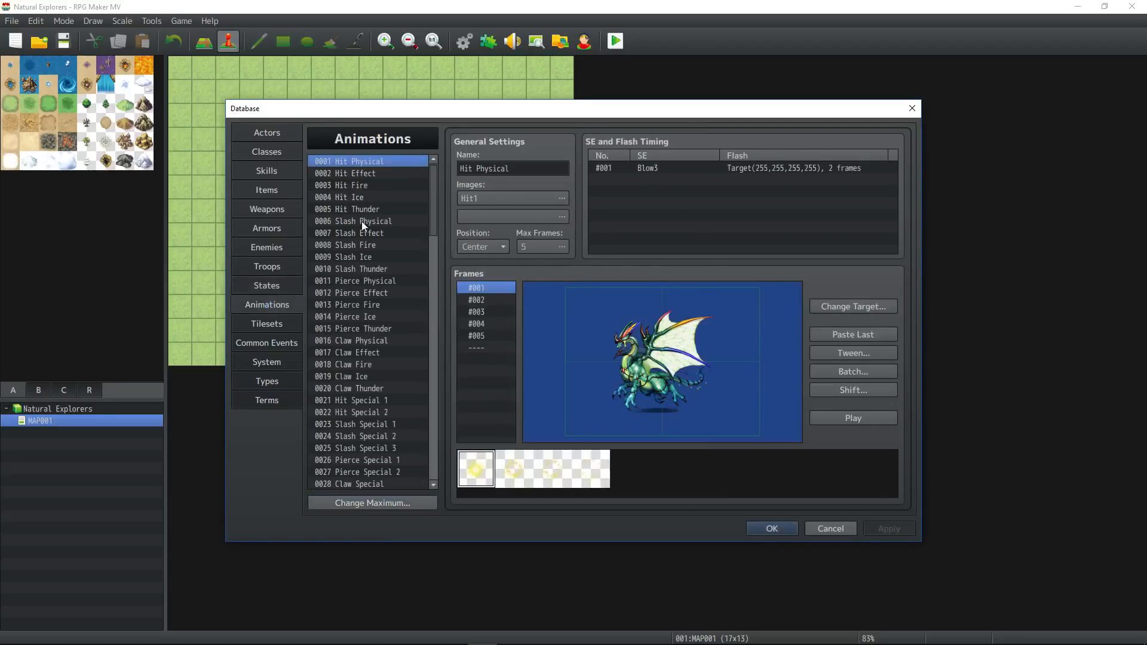
{"action": "left_click_drag", "start_coordinate": [431, 182], "coordinate": [403, 182]}
{"action": "left_click", "coordinate": [363, 174]}
{"action": "left_click_drag", "start_coordinate": [435, 172], "coordinate": [413, 490]}
{"action": "left_click", "coordinate": [381, 501]}
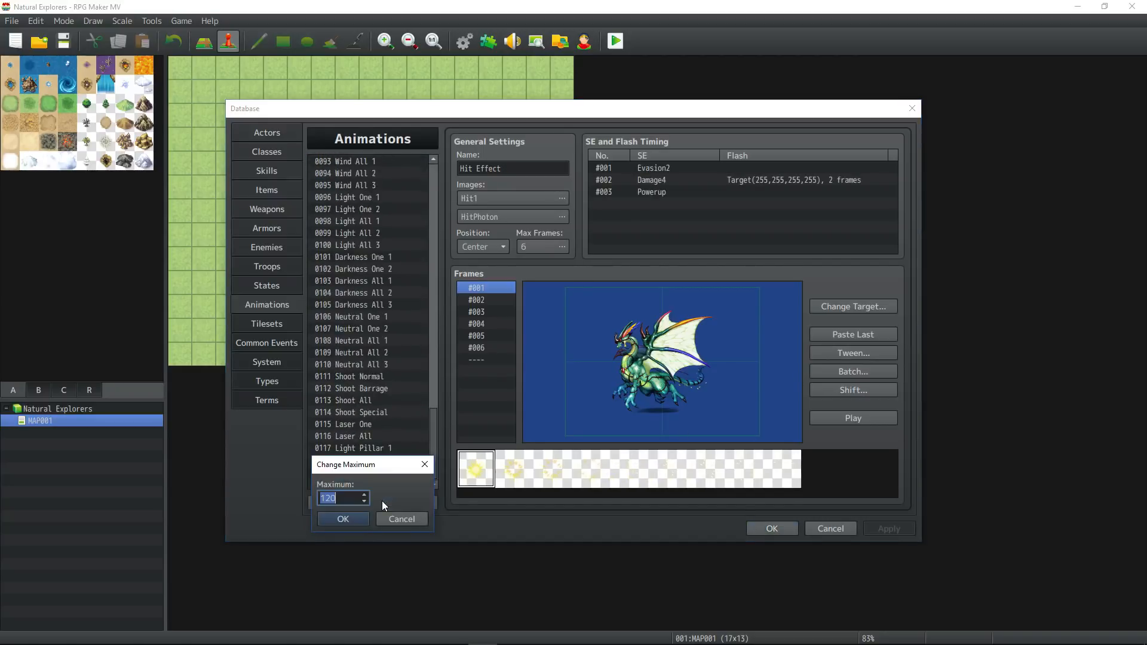
{"action": "type", "text": "200"}
{"action": "left_click", "coordinate": [343, 519]}
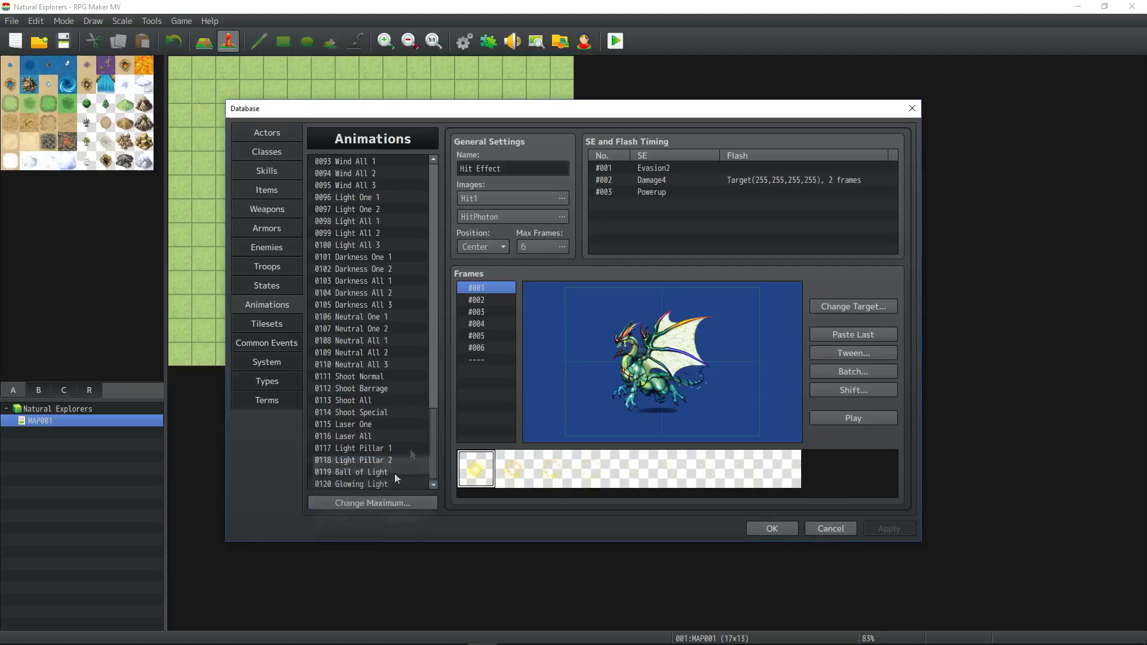
Name animation 0121 with a row of dashes as a divider after the default animations and apply the change.
{"action": "left_click_drag", "start_coordinate": [431, 174], "coordinate": [428, 324]}
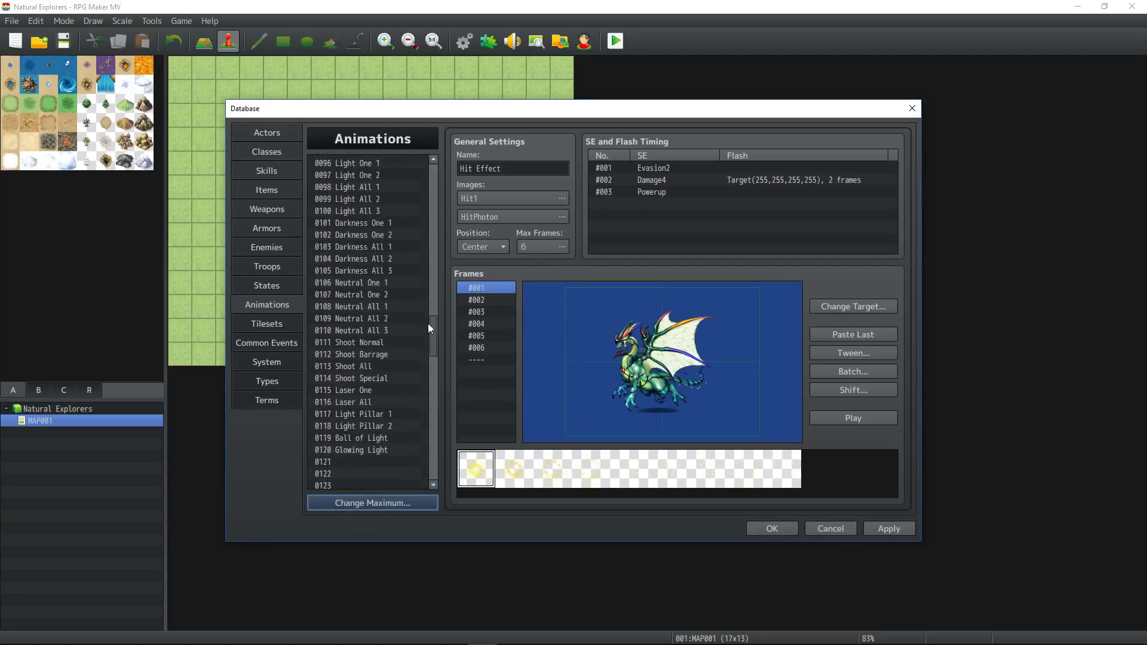
{"action": "left_click", "coordinate": [338, 461]}
{"action": "left_click", "coordinate": [488, 166]}
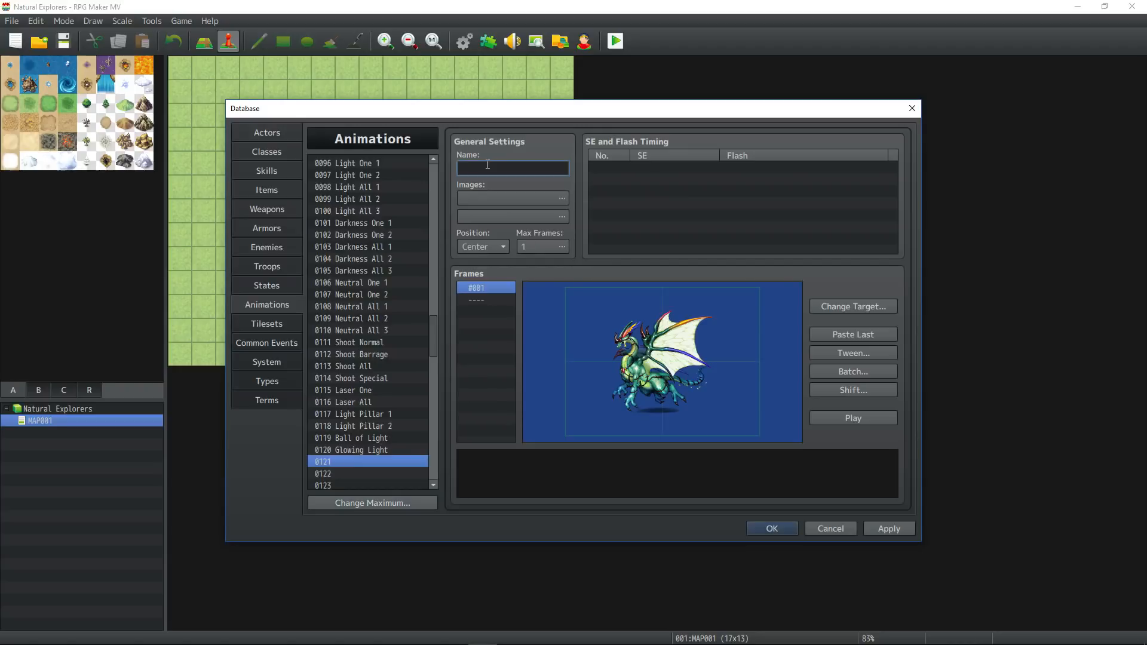
{"action": "type", "text": "---------------------"}
{"action": "left_click", "coordinate": [889, 528]}
Examine default animations such as Neutral One 1, Pierce Ice, Claw Ice, Hit Ice and Heal One 1, including their sound effect and flash timing.
{"action": "left_click", "coordinate": [384, 284]}
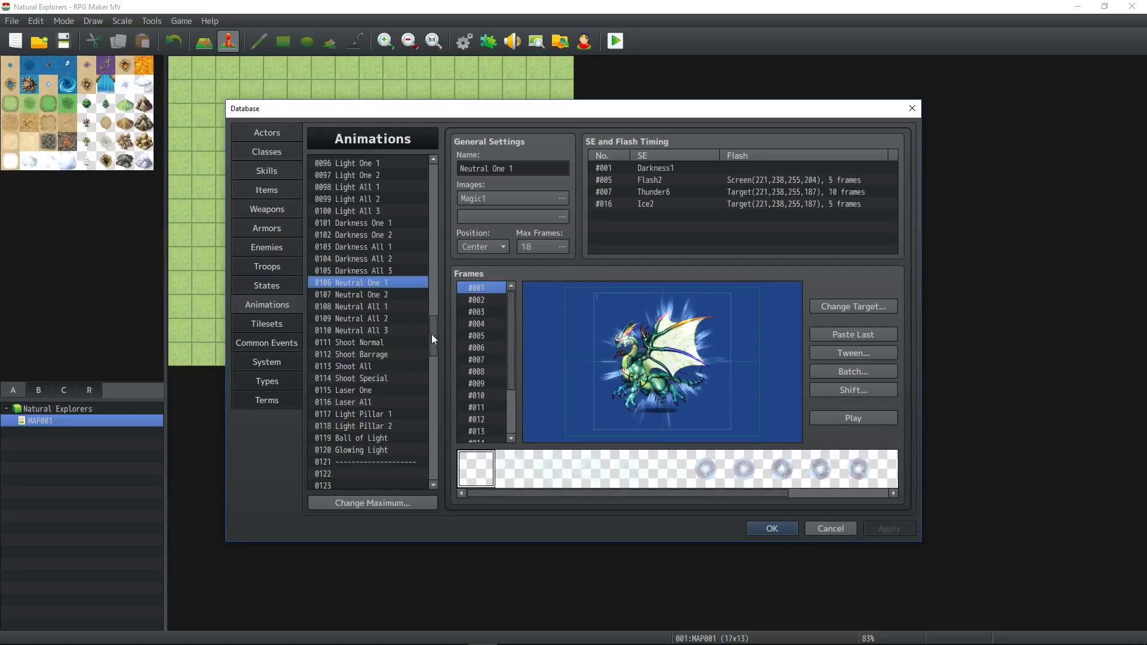
{"action": "left_click_drag", "start_coordinate": [432, 335], "coordinate": [429, 177]}
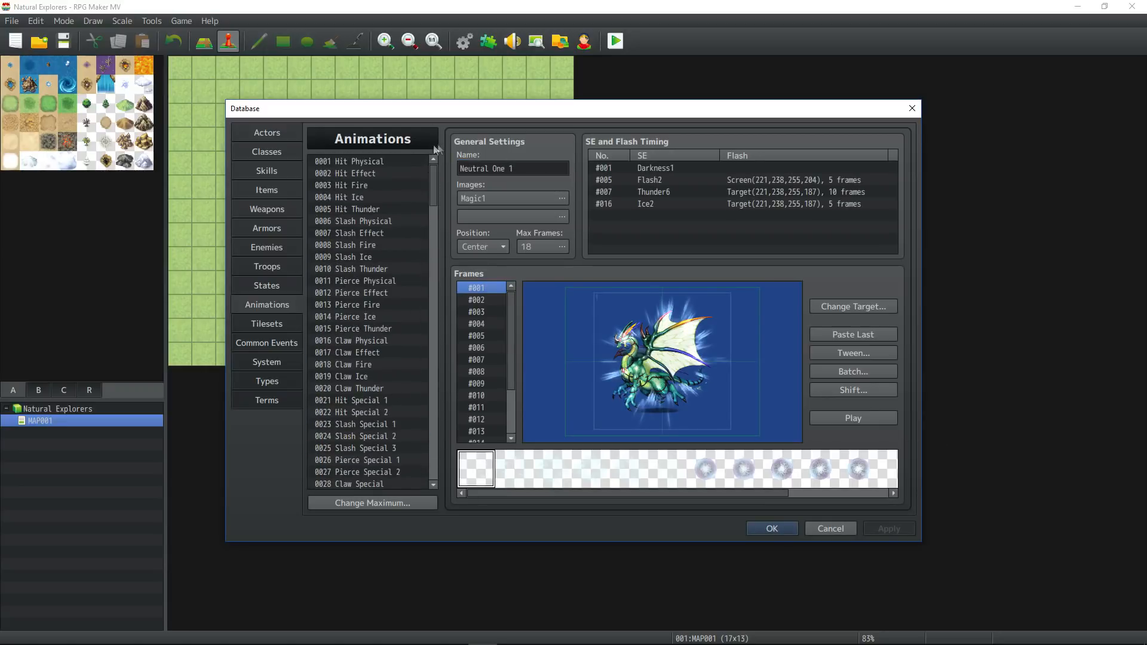
{"action": "left_click", "coordinate": [383, 185]}
{"action": "left_click", "coordinate": [381, 244]}
{"action": "left_click", "coordinate": [378, 317]}
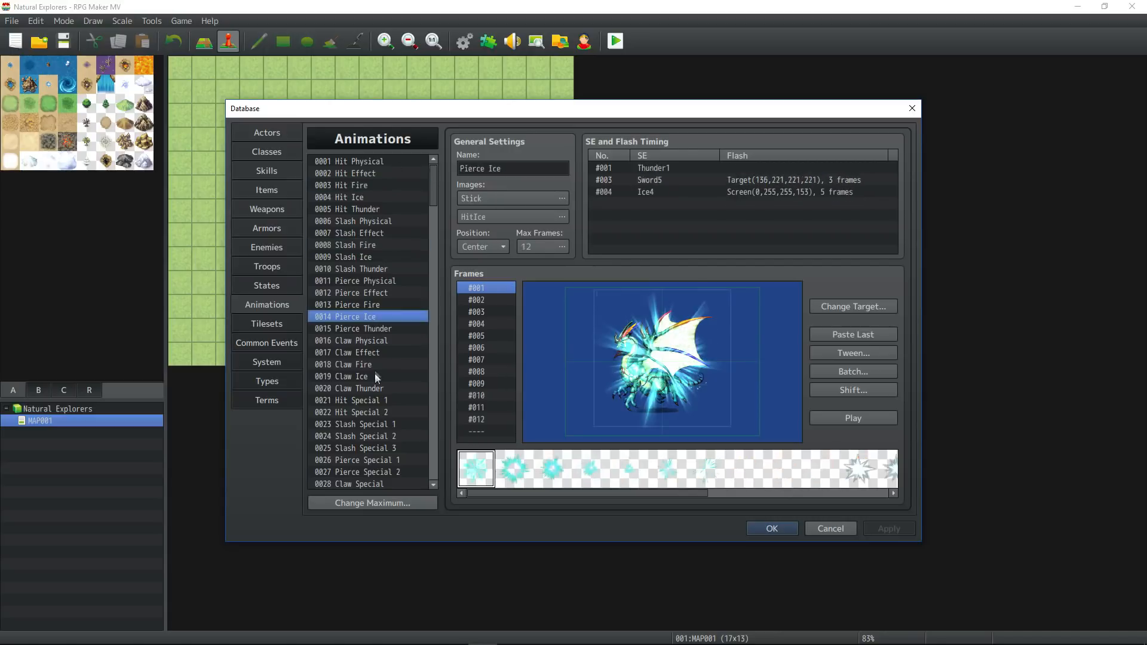
{"action": "left_click", "coordinate": [375, 372]}
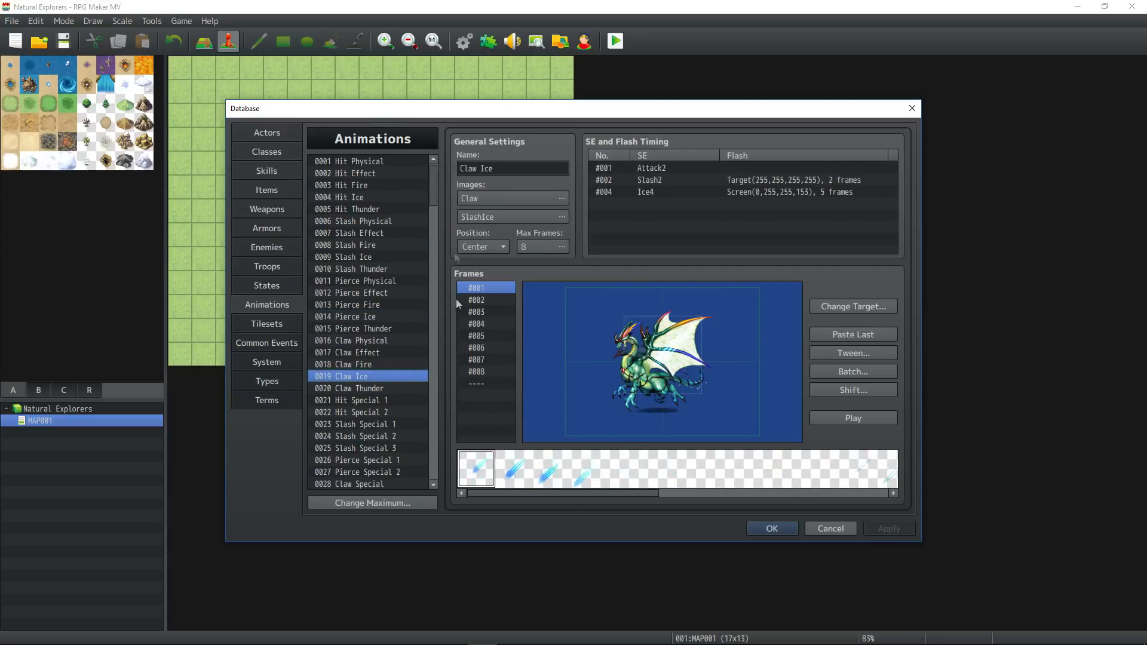
{"action": "left_click", "coordinate": [365, 197]}
{"action": "left_click", "coordinate": [674, 180]}
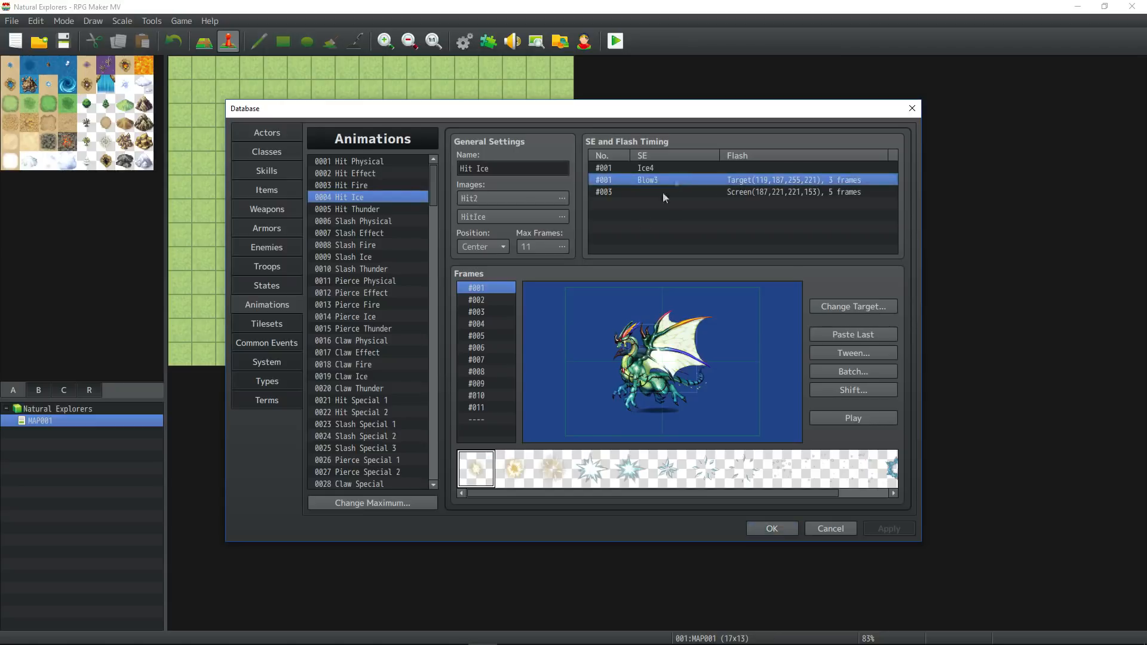
{"action": "left_click", "coordinate": [648, 192]}
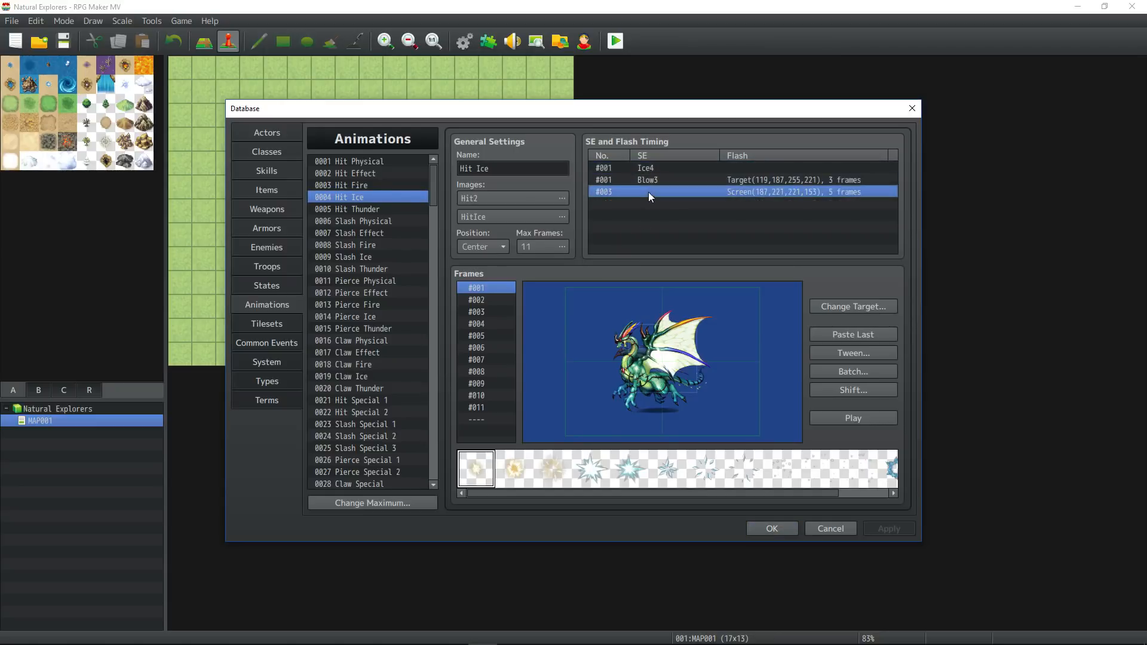
{"action": "left_click_drag", "start_coordinate": [432, 185], "coordinate": [432, 228]}
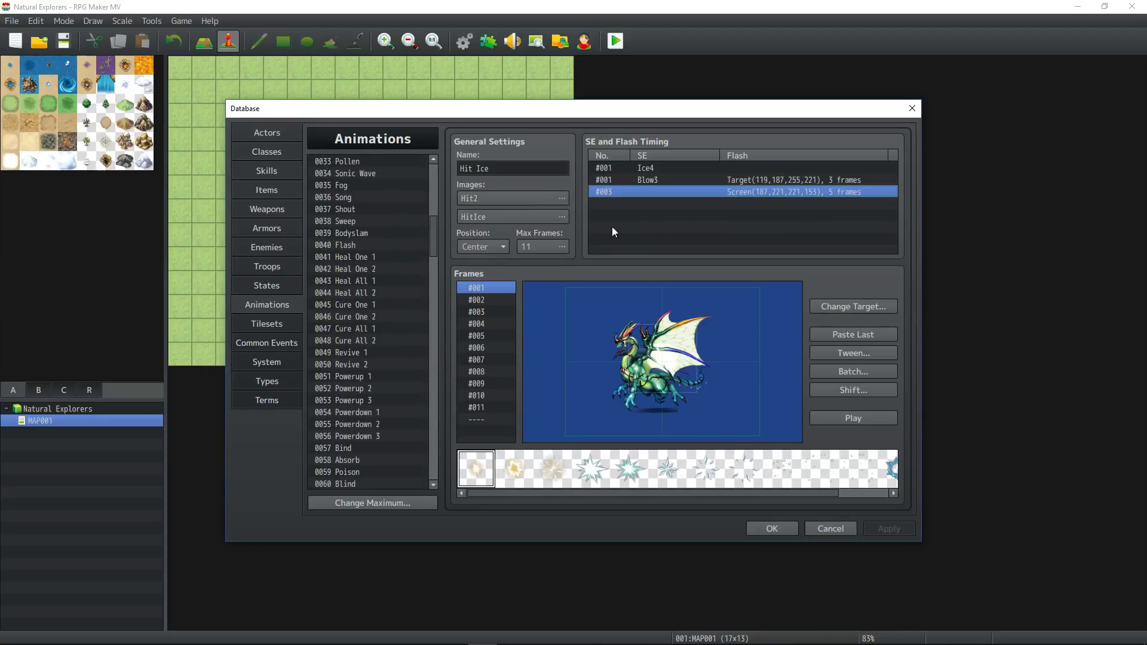
{"action": "left_click", "coordinate": [369, 257]}
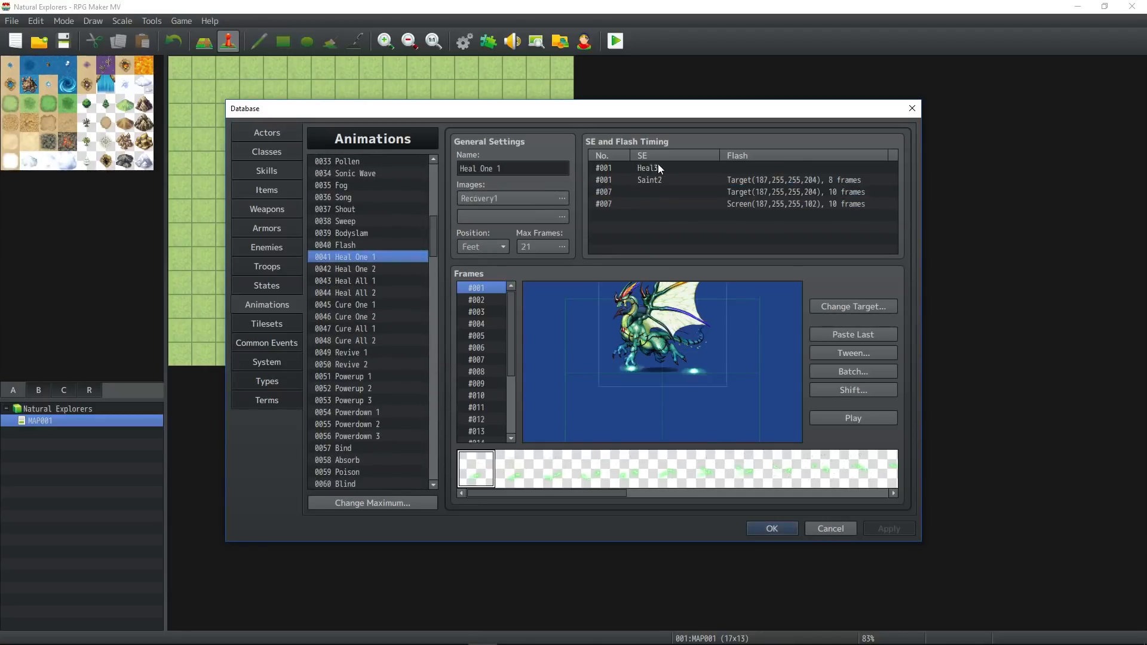
{"action": "left_click_drag", "start_coordinate": [432, 220], "coordinate": [434, 346]}
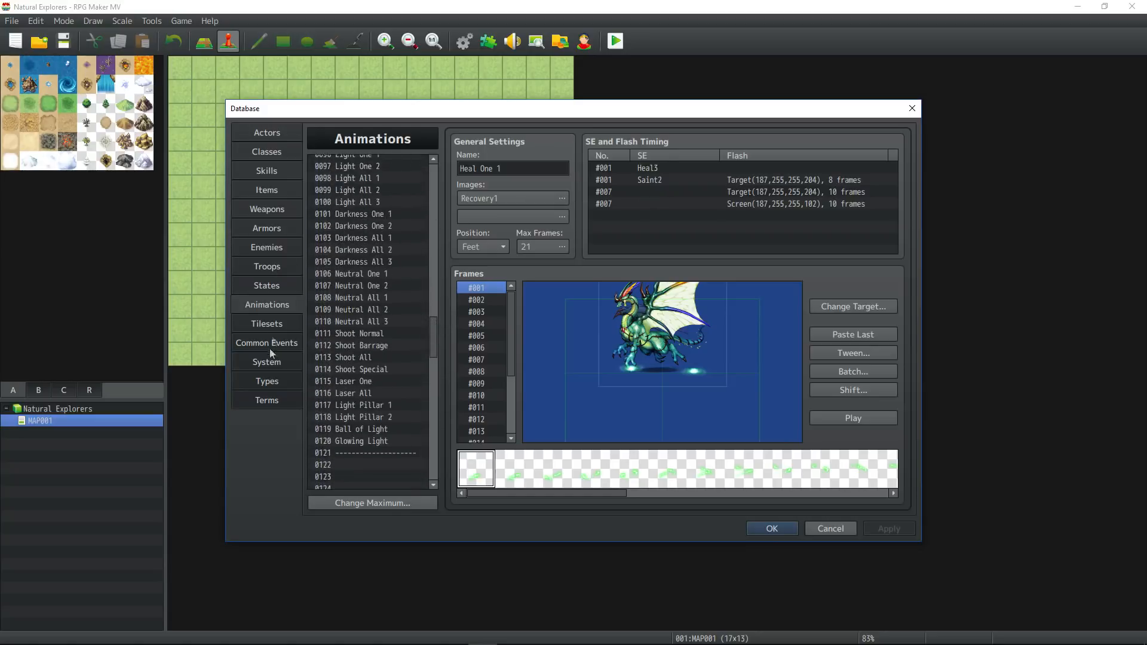
Review the default tilesets from Overworld to SF Inside, set the tileset maximum to 10 and apply it.
{"action": "left_click", "coordinate": [275, 323]}
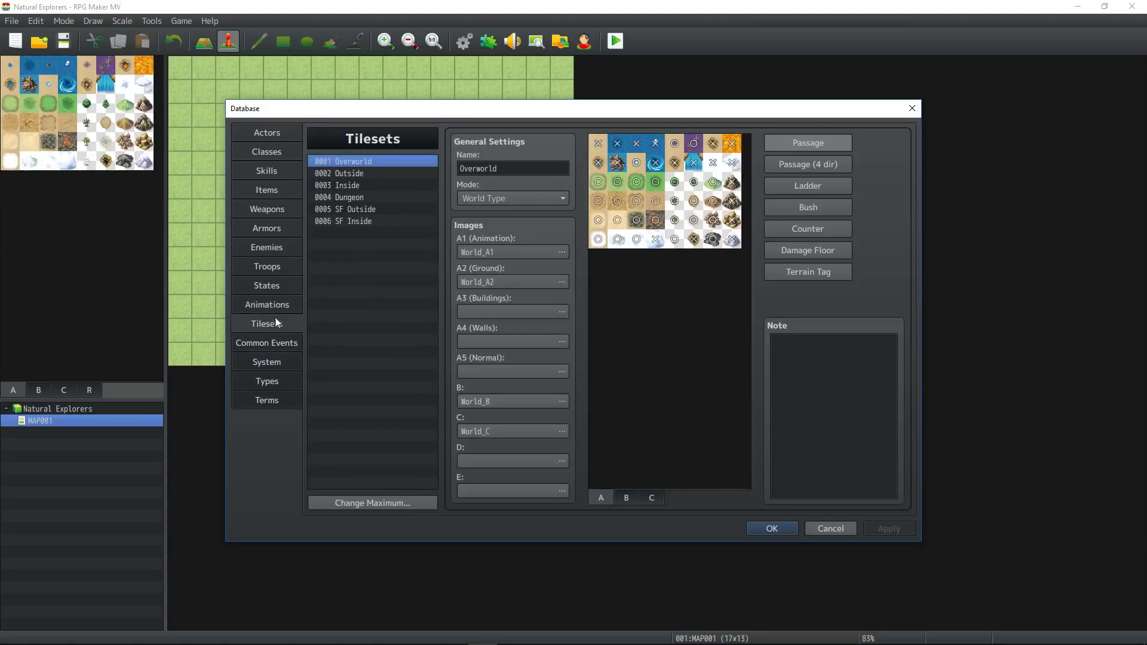
{"action": "left_click", "coordinate": [364, 173]}
{"action": "left_click", "coordinate": [366, 185]}
{"action": "left_click", "coordinate": [366, 196]}
{"action": "left_click", "coordinate": [369, 209]}
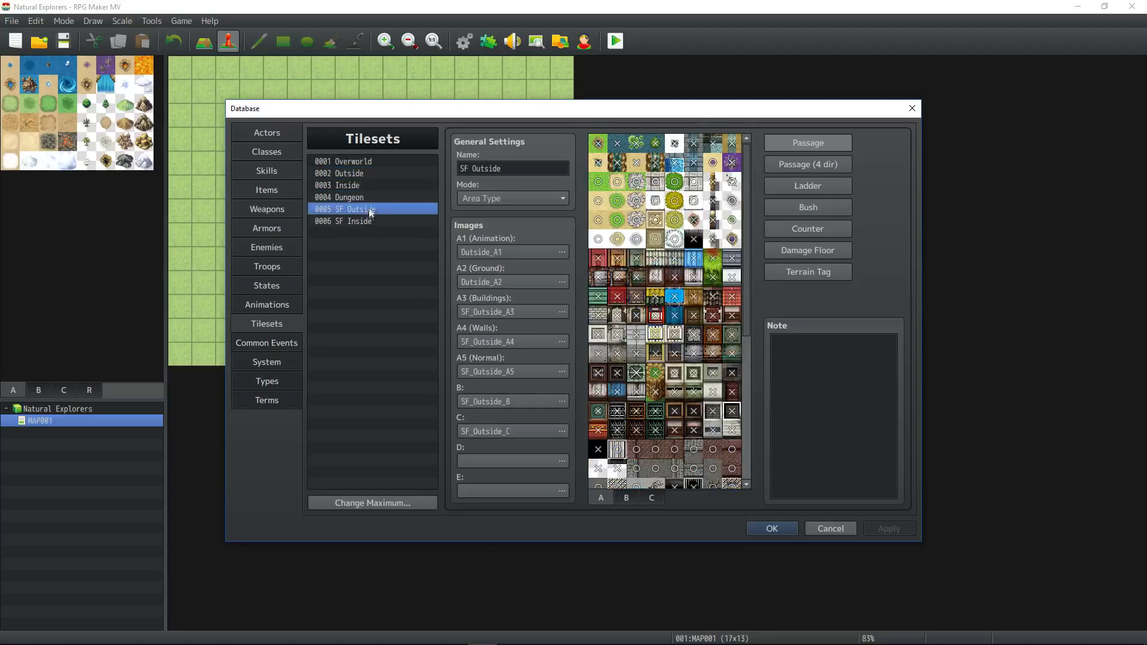
{"action": "left_click", "coordinate": [367, 223]}
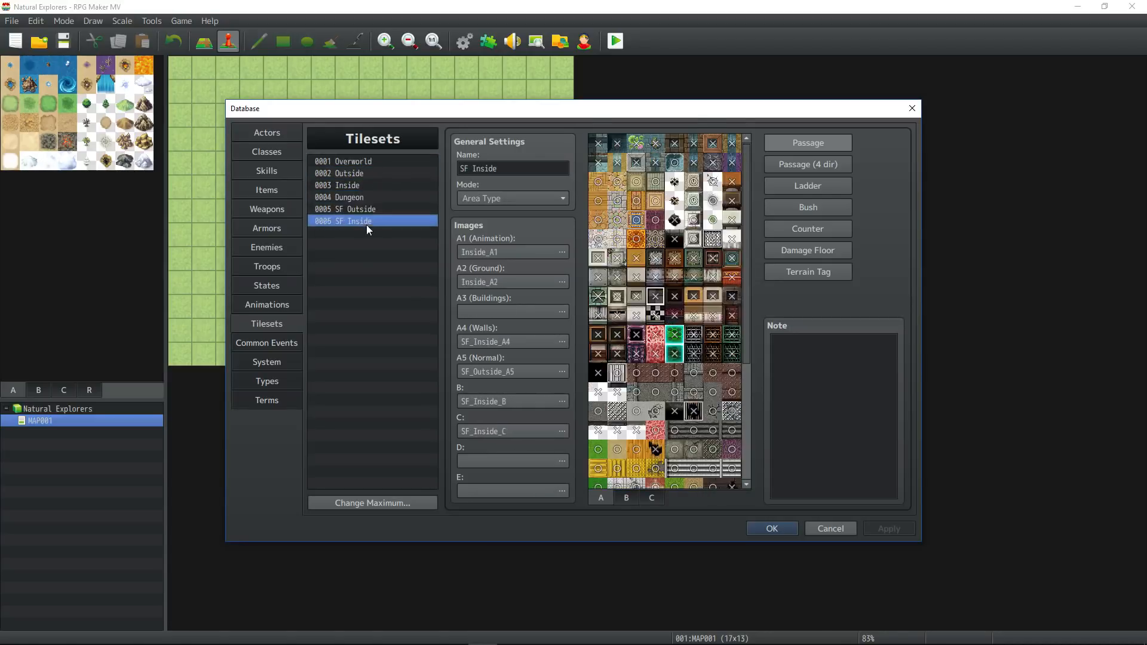
{"action": "left_click", "coordinate": [391, 505]}
{"action": "type", "text": "10"}
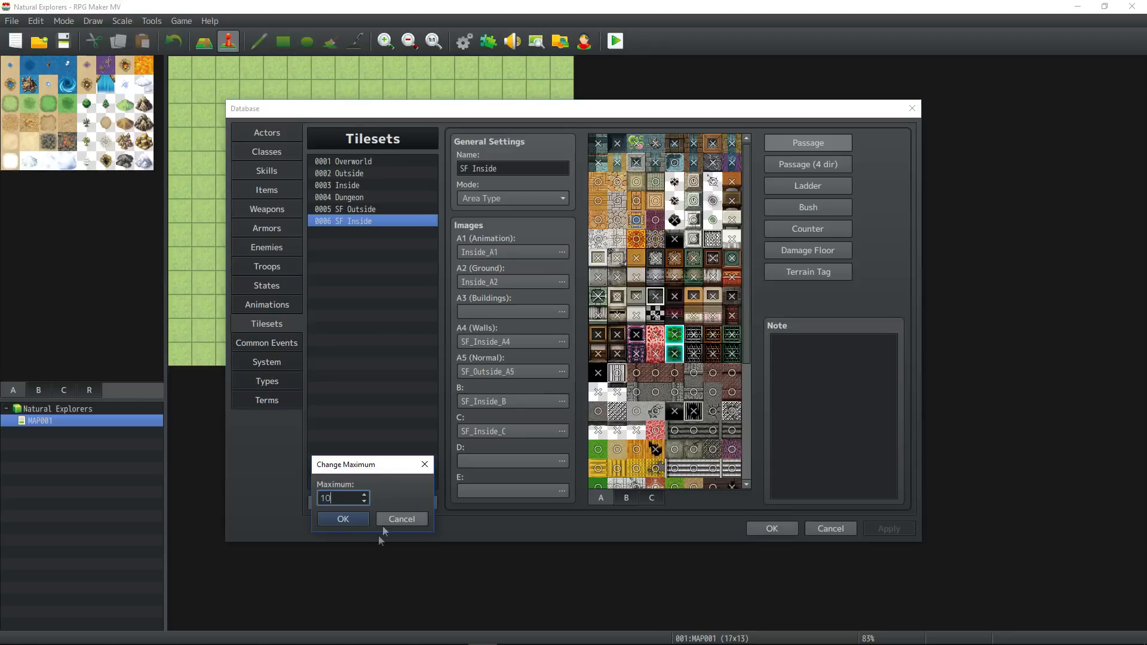
{"action": "left_click", "coordinate": [344, 517]}
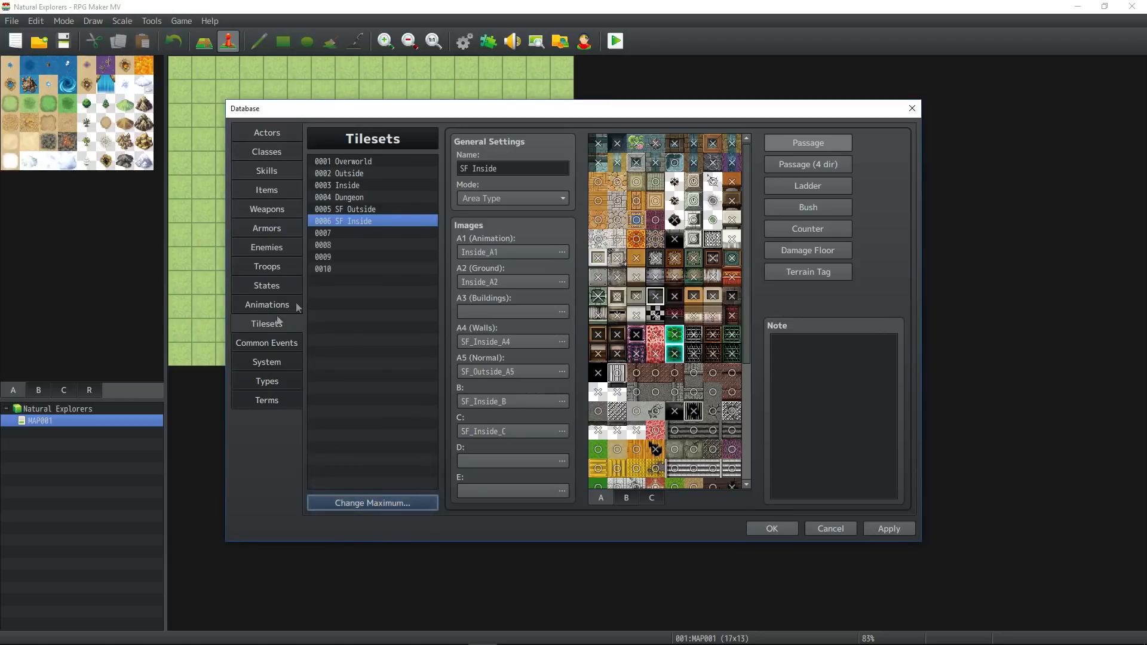
{"action": "left_click", "coordinate": [891, 529]}
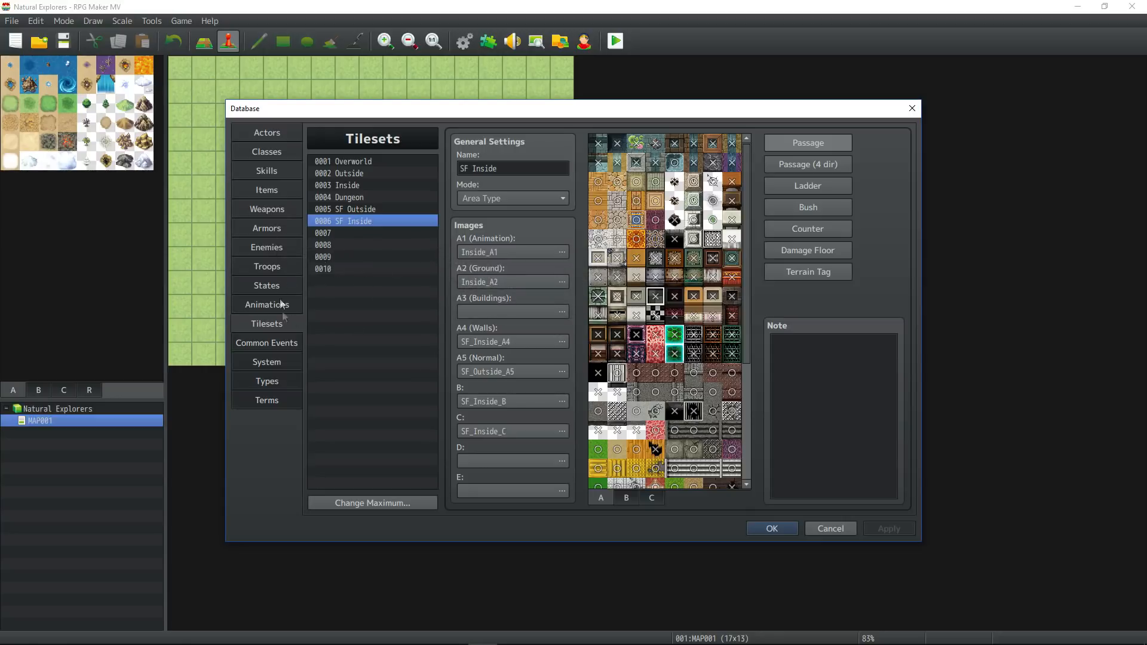
Set the common event maximum to 10.
{"action": "left_click", "coordinate": [265, 342]}
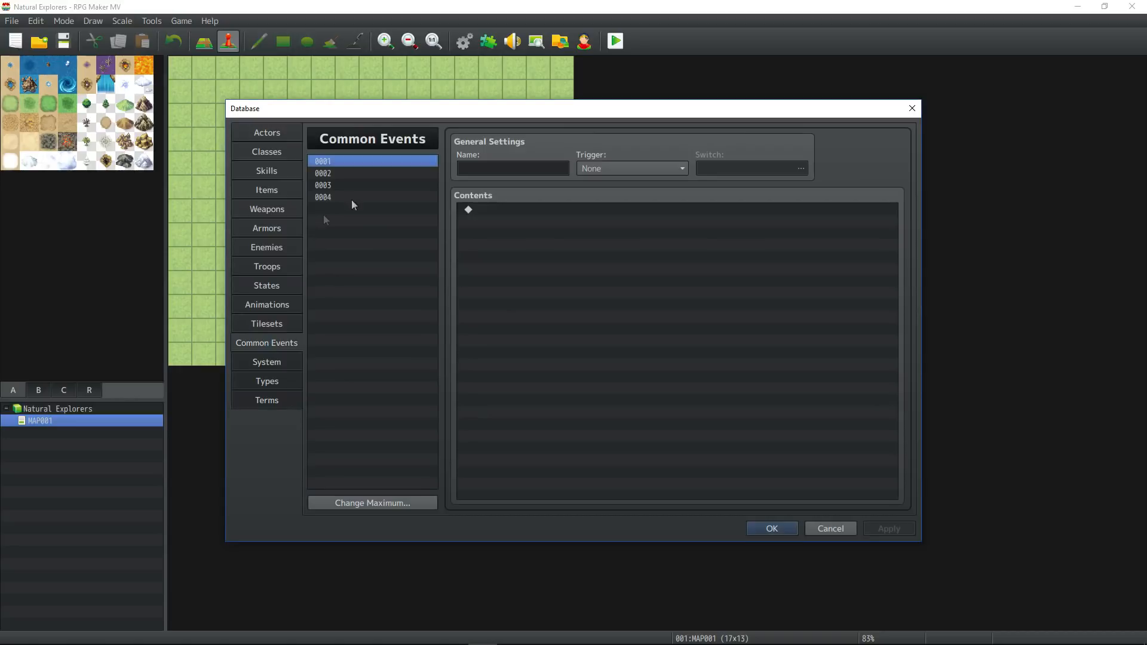
{"action": "left_click", "coordinate": [379, 502]}
{"action": "type", "text": "10"}
{"action": "left_click", "coordinate": [340, 519]}
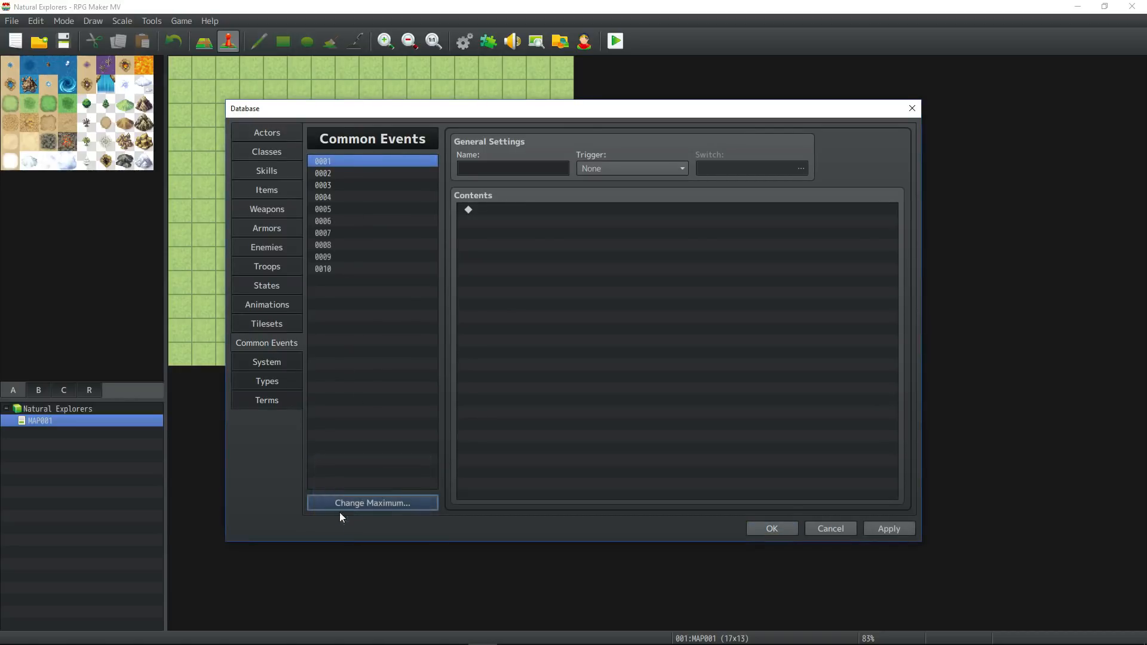
Set the Title, Battle and Victory music in the system settings to (None).
{"action": "left_click", "coordinate": [263, 362]}
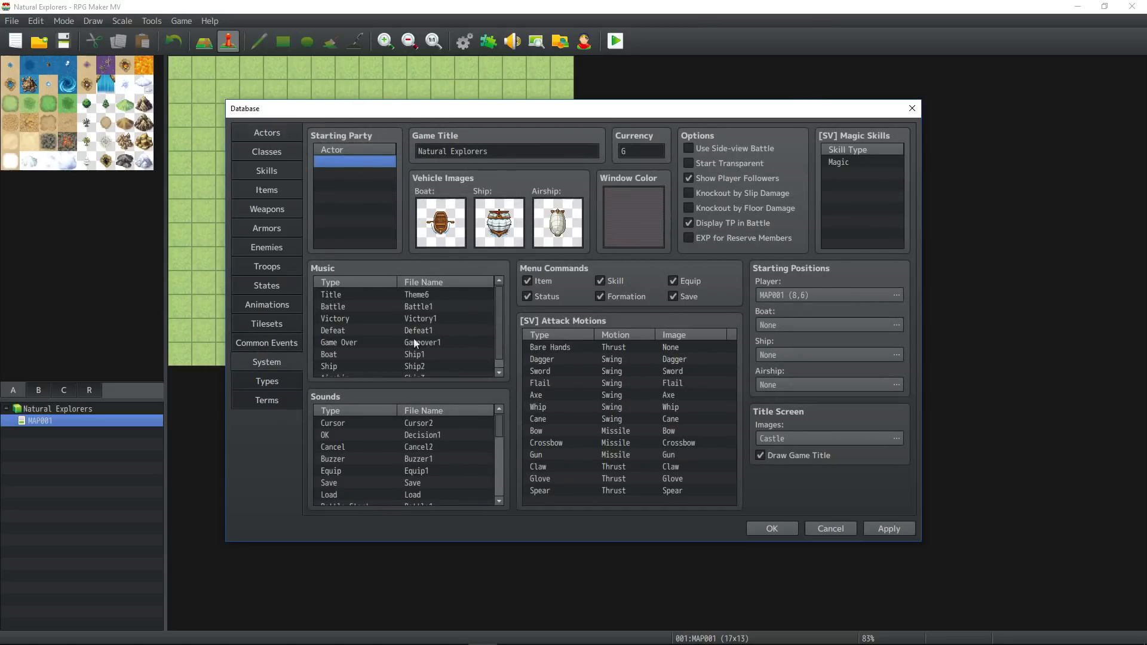
{"action": "double_click", "coordinate": [418, 294]}
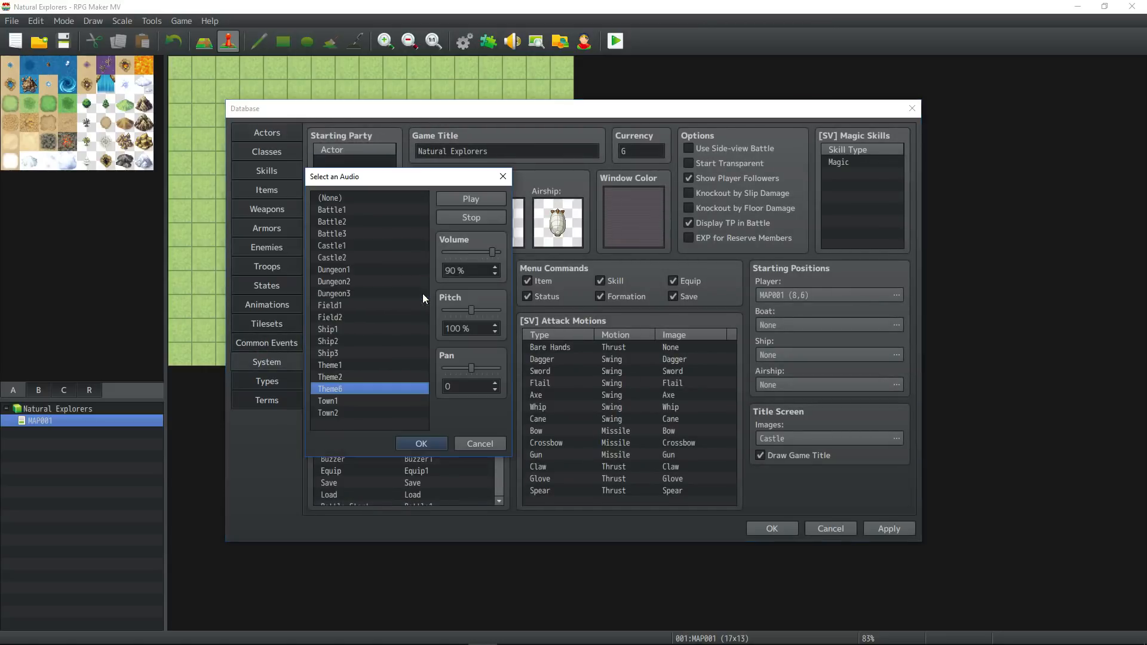
{"action": "left_click", "coordinate": [328, 199]}
{"action": "left_click", "coordinate": [421, 444]}
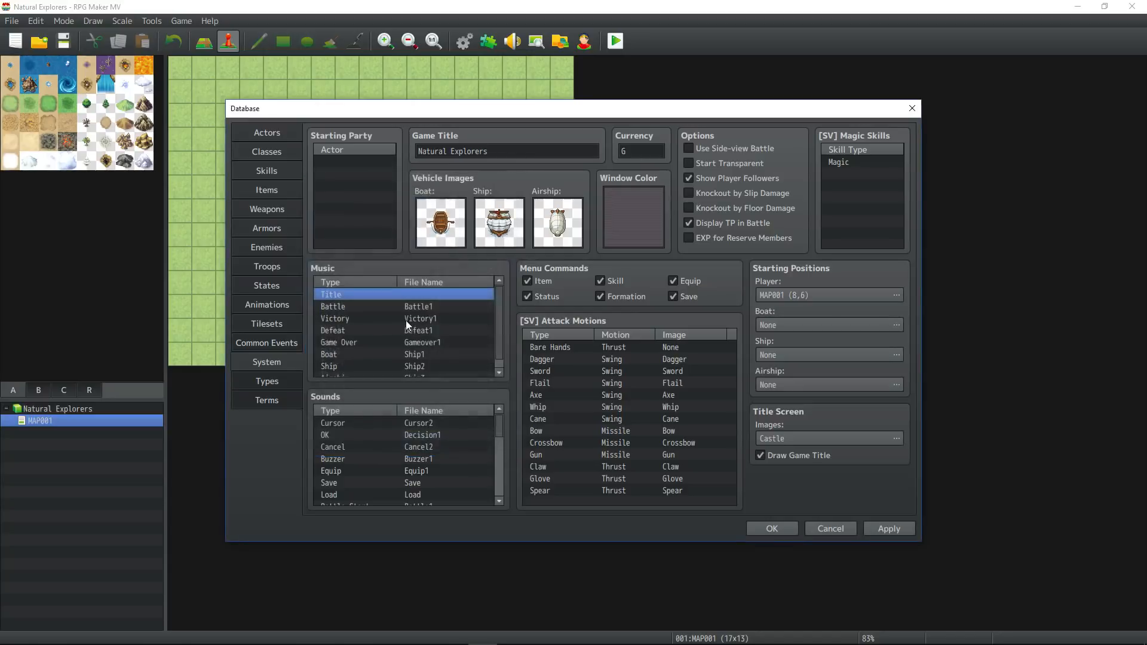
{"action": "double_click", "coordinate": [405, 306]}
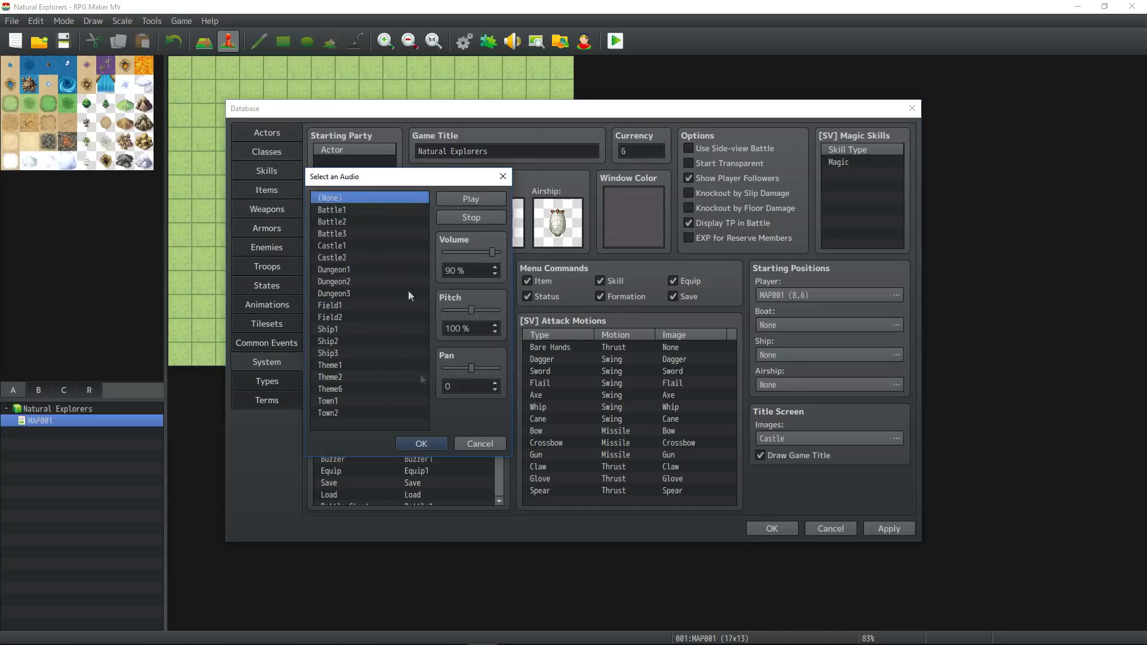
{"action": "left_click", "coordinate": [421, 443]}
{"action": "double_click", "coordinate": [417, 323]}
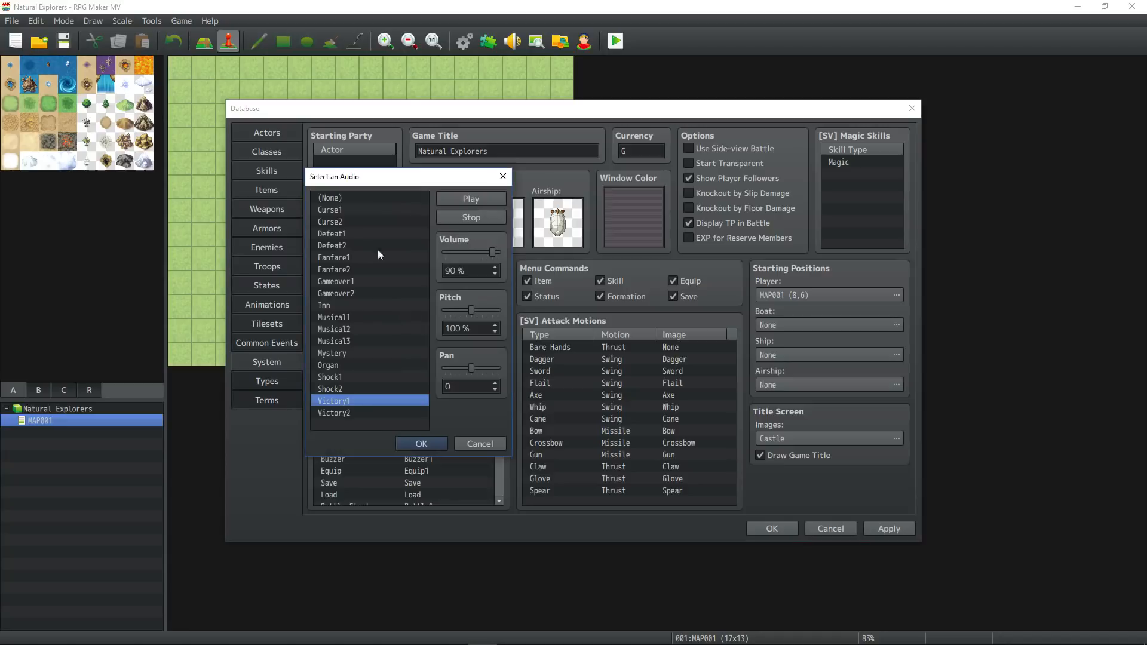
{"action": "left_click", "coordinate": [436, 443]}
Set the Defeat and Game Over music to (None).
{"action": "left_click", "coordinate": [418, 328]}
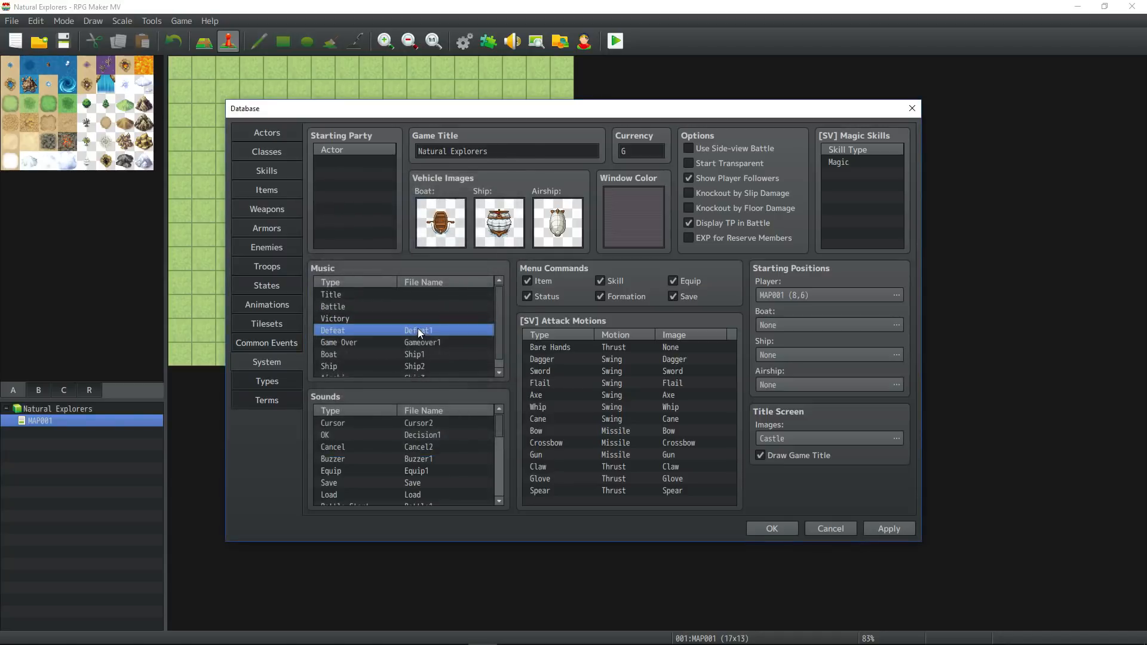
{"action": "double_click", "coordinate": [417, 332]}
{"action": "left_click", "coordinate": [356, 198]}
{"action": "left_click", "coordinate": [436, 444]}
{"action": "double_click", "coordinate": [415, 341]}
{"action": "left_click", "coordinate": [359, 197]}
{"action": "left_click", "coordinate": [432, 444]}
Set the Boat, Ship and Airship music to (None).
{"action": "double_click", "coordinate": [407, 353]}
{"action": "left_click", "coordinate": [358, 198]}
{"action": "left_click", "coordinate": [421, 443]}
{"action": "double_click", "coordinate": [417, 371]}
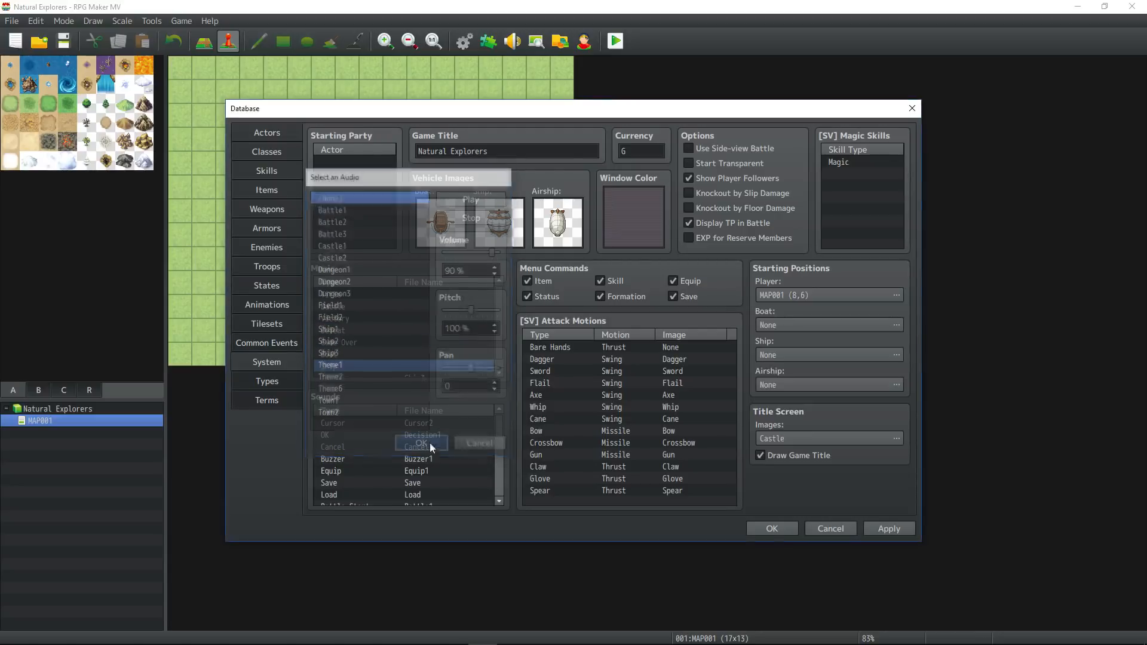
{"action": "left_click", "coordinate": [359, 199]}
{"action": "left_click", "coordinate": [423, 443]}
Set the Cursor and OK system sounds to (None).
{"action": "double_click", "coordinate": [439, 426]}
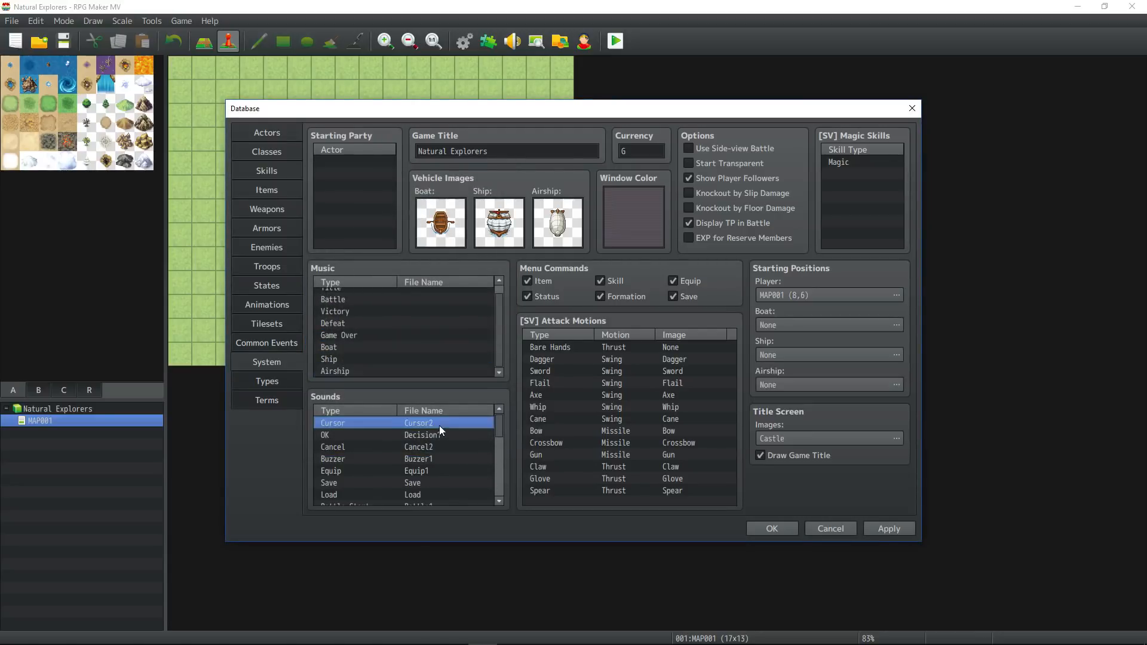
{"action": "left_click_drag", "start_coordinate": [424, 328], "coordinate": [425, 285]}
{"action": "left_click", "coordinate": [375, 282]}
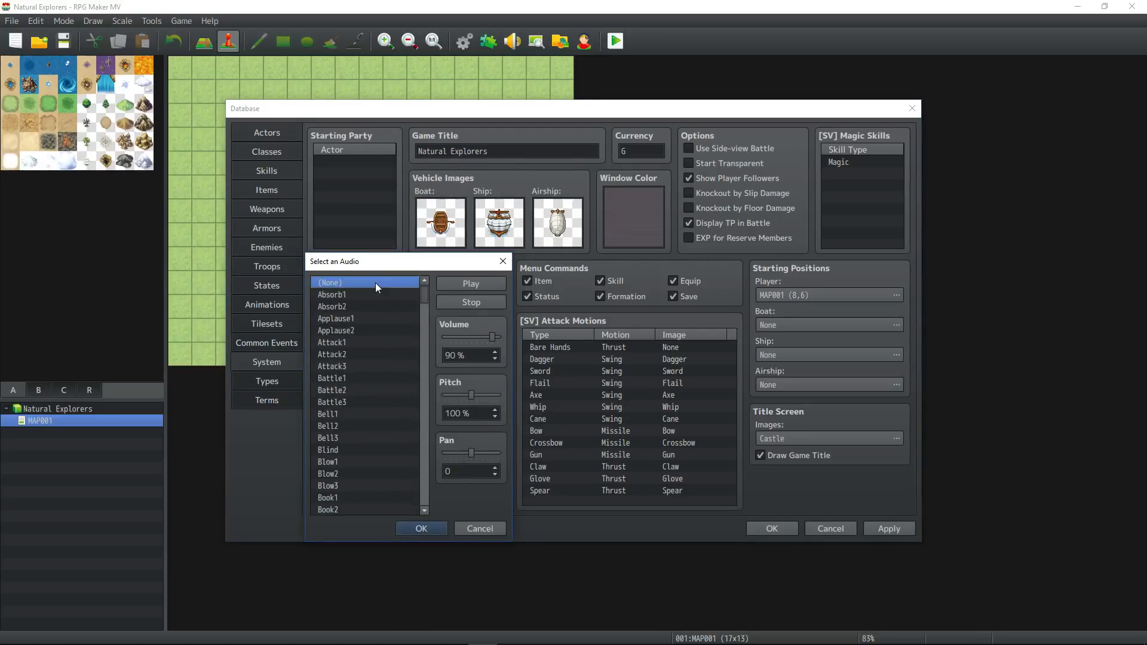
{"action": "left_click", "coordinate": [421, 529]}
{"action": "double_click", "coordinate": [417, 434]}
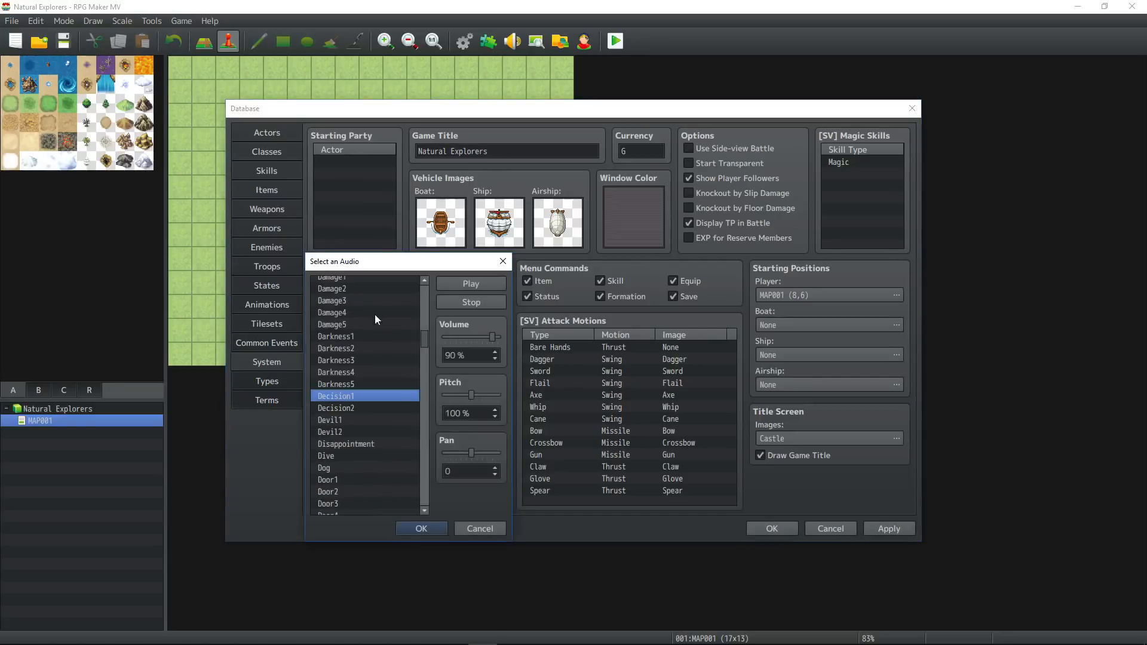
{"action": "left_click_drag", "start_coordinate": [424, 327], "coordinate": [425, 274]}
{"action": "left_click", "coordinate": [381, 281]}
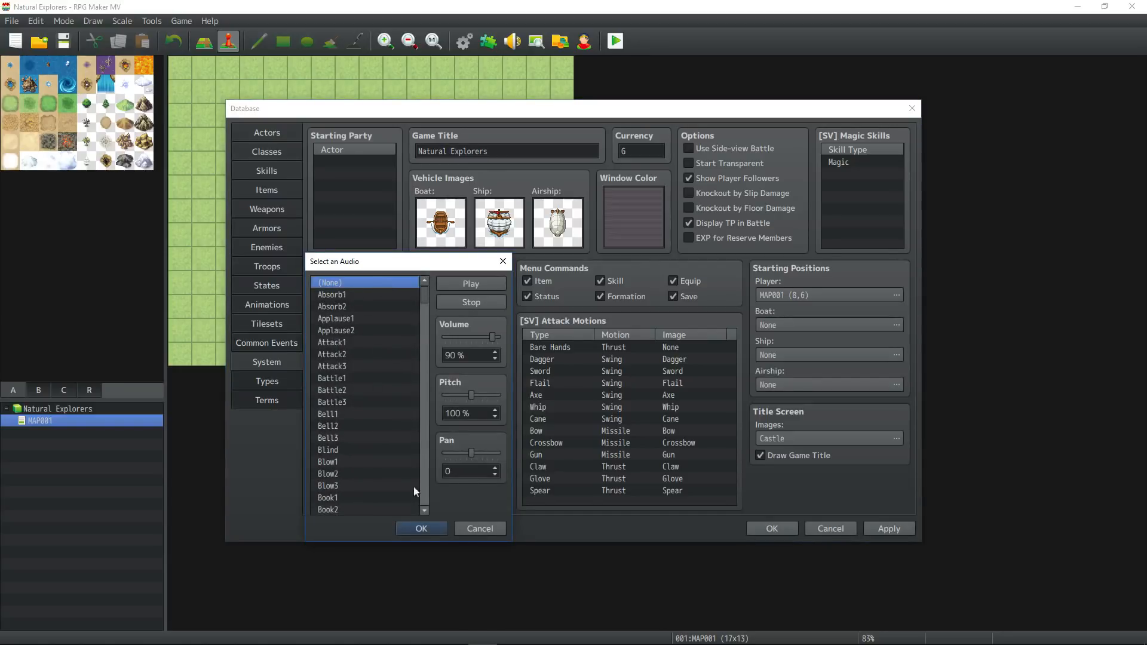
{"action": "left_click", "coordinate": [421, 528]}
Set the Cancel and Buzzer system sounds to (None).
{"action": "double_click", "coordinate": [389, 446]}
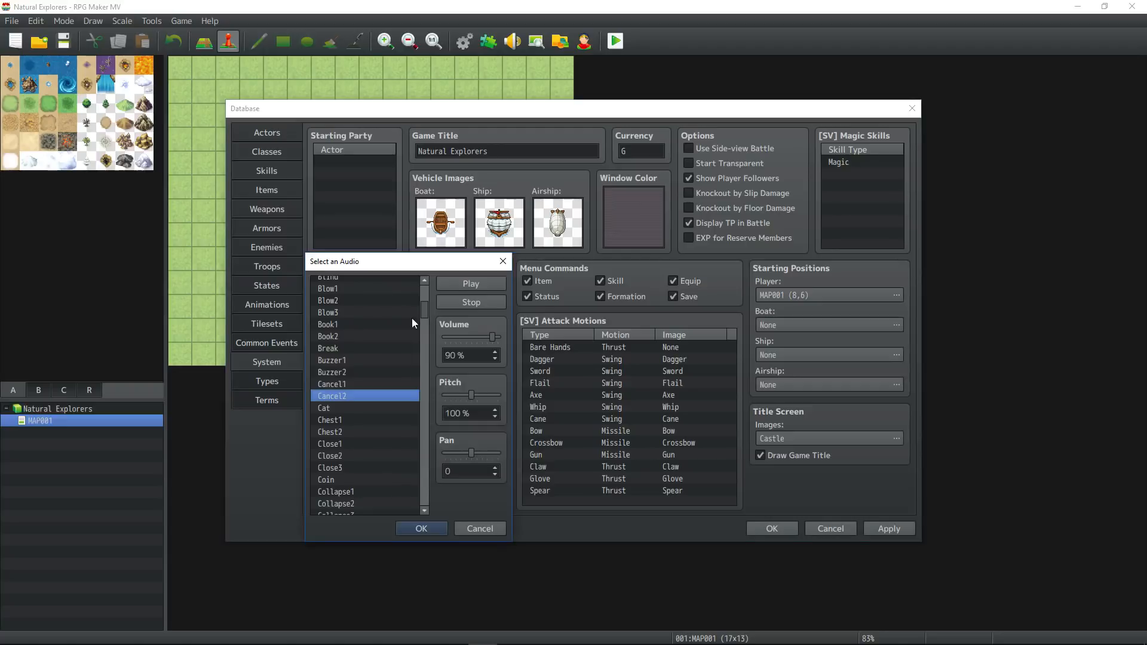
{"action": "left_click_drag", "start_coordinate": [427, 307], "coordinate": [425, 276]}
{"action": "left_click", "coordinate": [391, 282]}
{"action": "left_click", "coordinate": [421, 528]}
{"action": "double_click", "coordinate": [400, 459]}
{"action": "scroll", "coordinate": [400, 311], "scroll_direction": "up", "scroll_amount": 5}
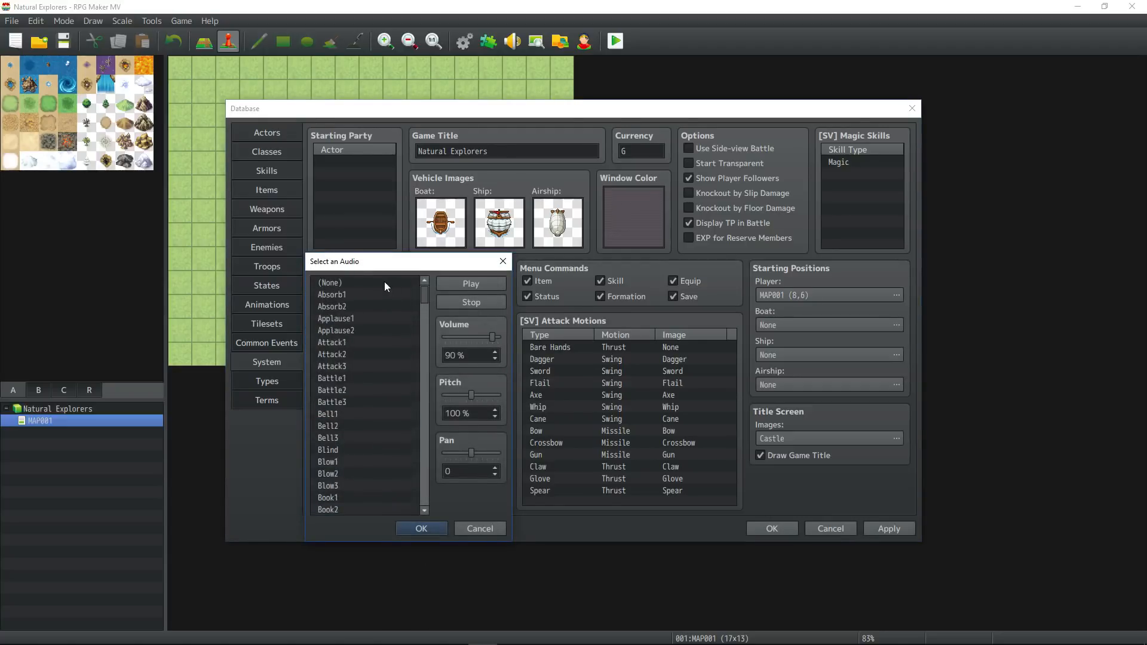
{"action": "left_click", "coordinate": [383, 283]}
{"action": "left_click", "coordinate": [426, 530]}
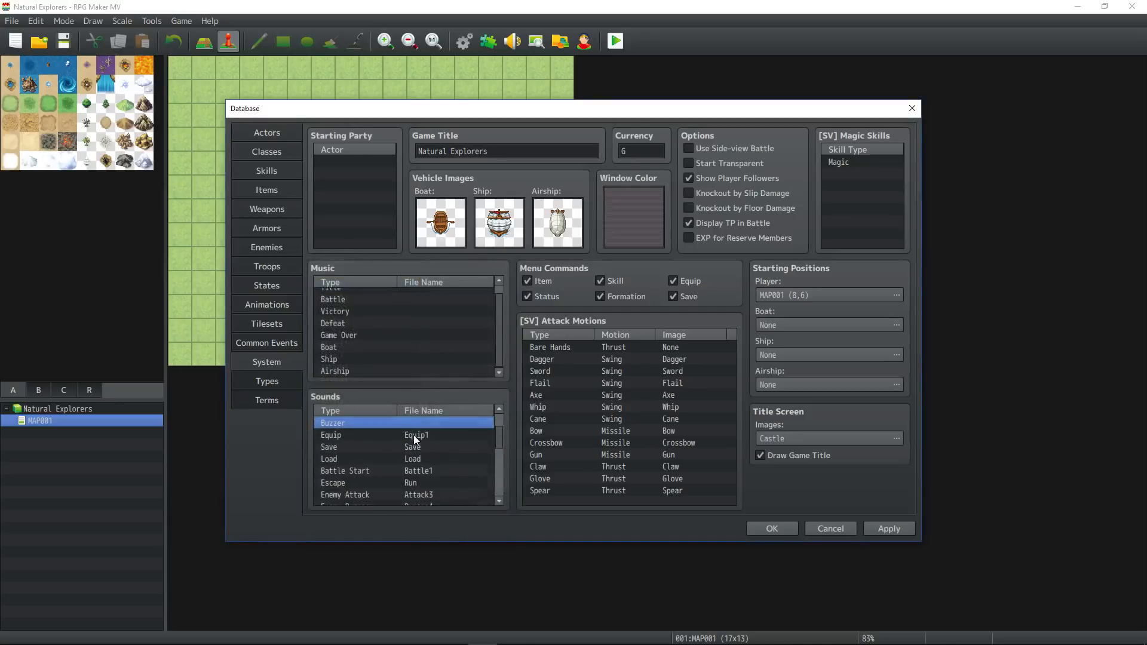
Set the Equip and Save system sounds to (None).
{"action": "double_click", "coordinate": [417, 440]}
{"action": "scroll", "coordinate": [398, 329], "scroll_direction": "up", "scroll_amount": 10}
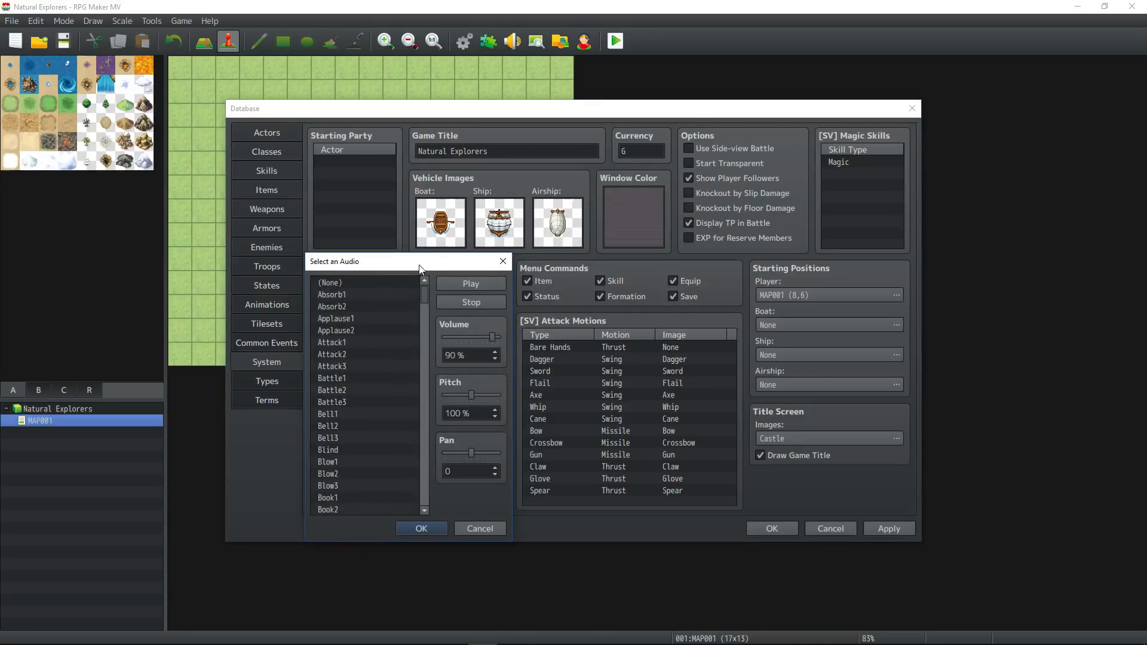
{"action": "left_click", "coordinate": [378, 283]}
{"action": "left_click", "coordinate": [422, 529]}
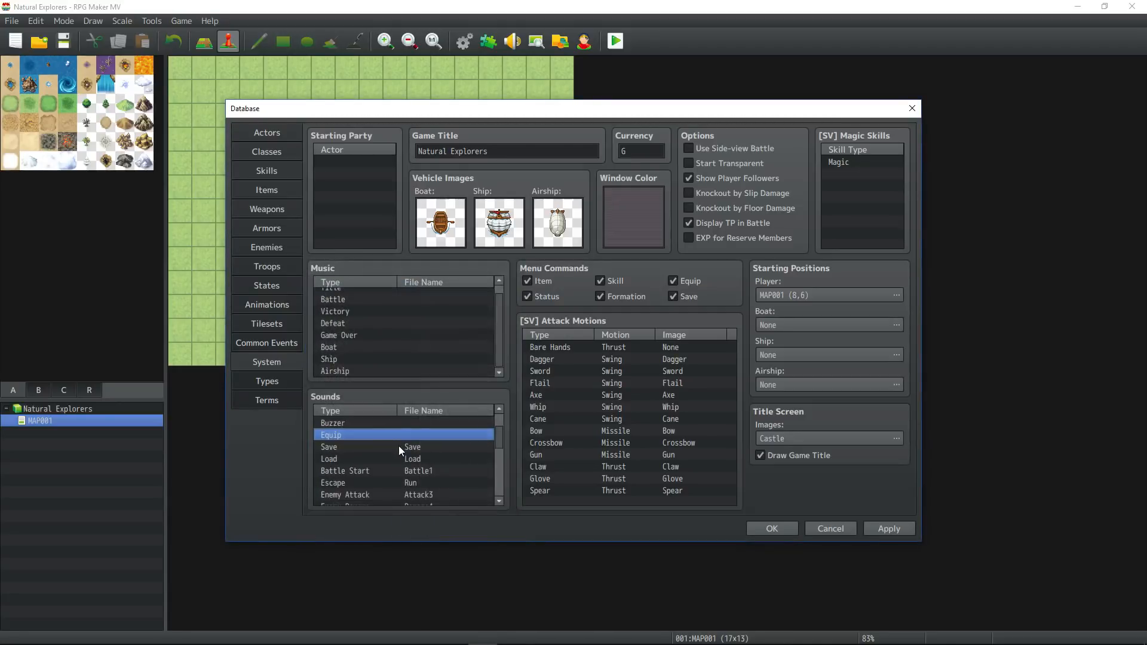
{"action": "double_click", "coordinate": [399, 447]}
{"action": "scroll", "coordinate": [414, 332], "scroll_direction": "up", "scroll_amount": 15}
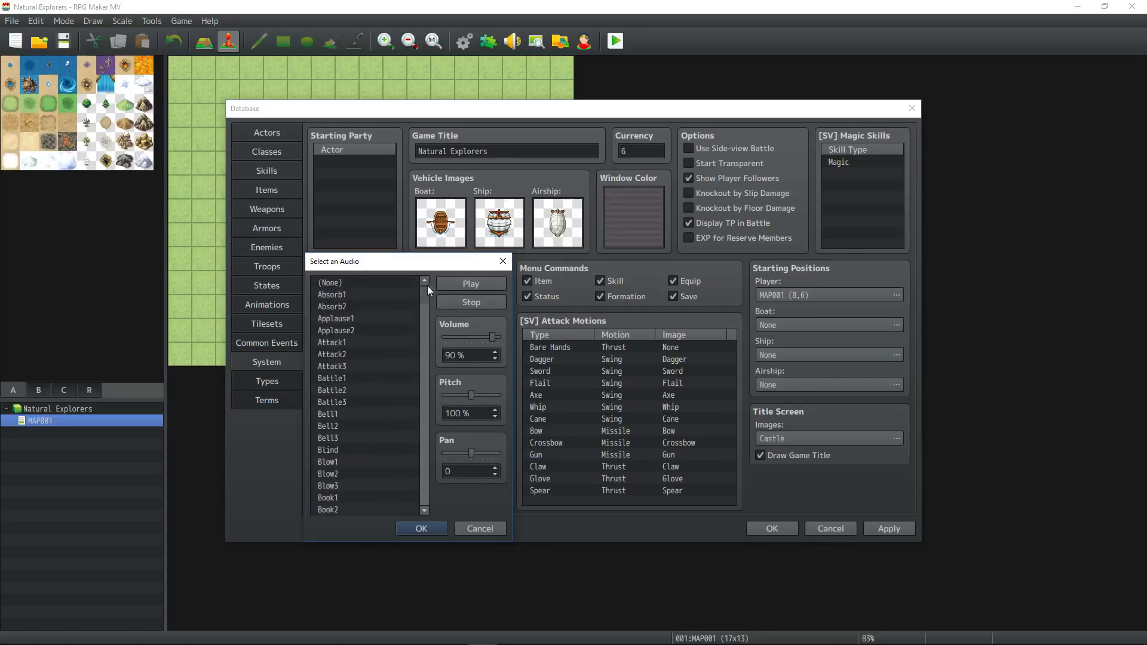
{"action": "left_click", "coordinate": [367, 283]}
{"action": "left_click", "coordinate": [421, 528]}
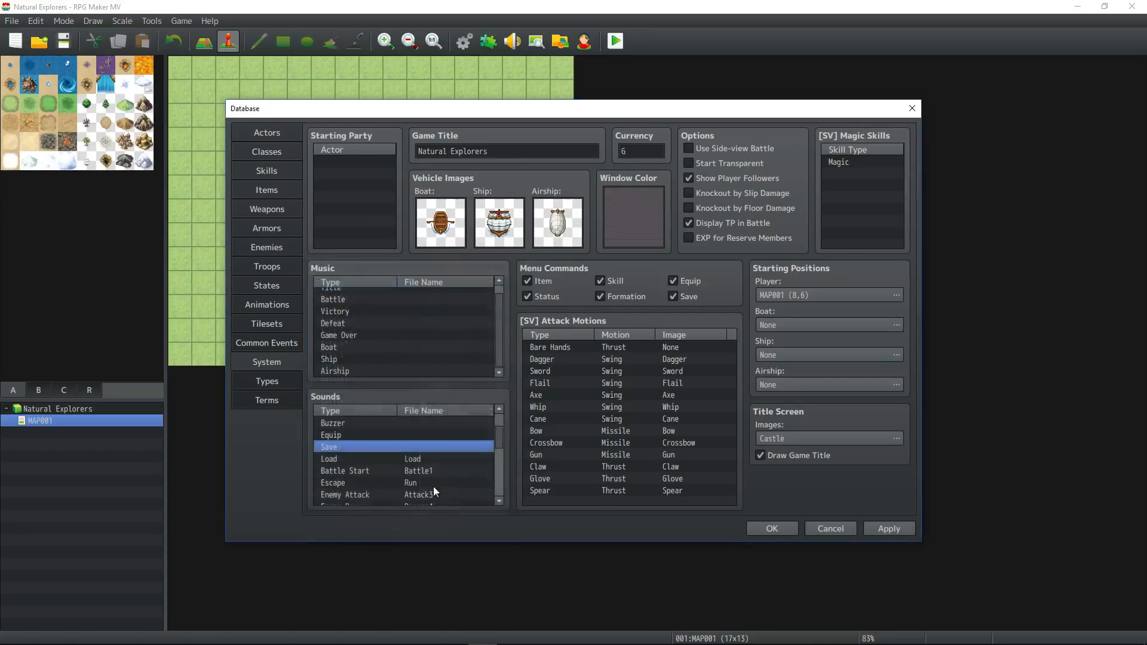
Set the Load and Battle Start system sounds to (None).
{"action": "double_click", "coordinate": [435, 456]}
{"action": "left_click_drag", "start_coordinate": [425, 397], "coordinate": [418, 274]}
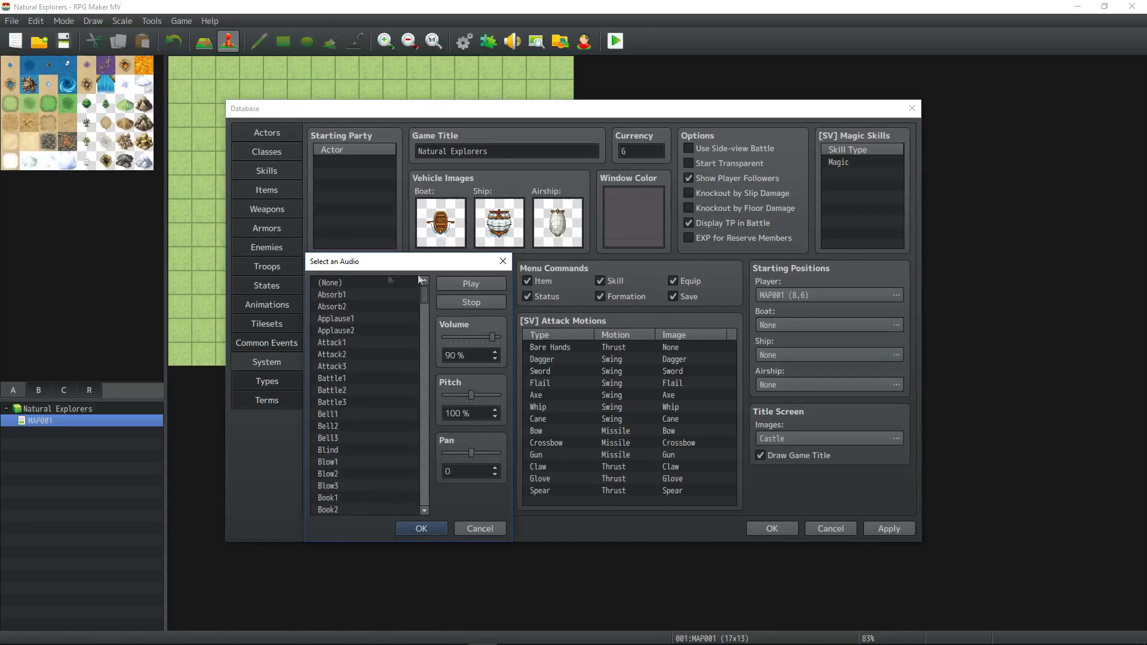
{"action": "left_click", "coordinate": [356, 280]}
{"action": "left_click", "coordinate": [422, 528]}
{"action": "double_click", "coordinate": [417, 468]}
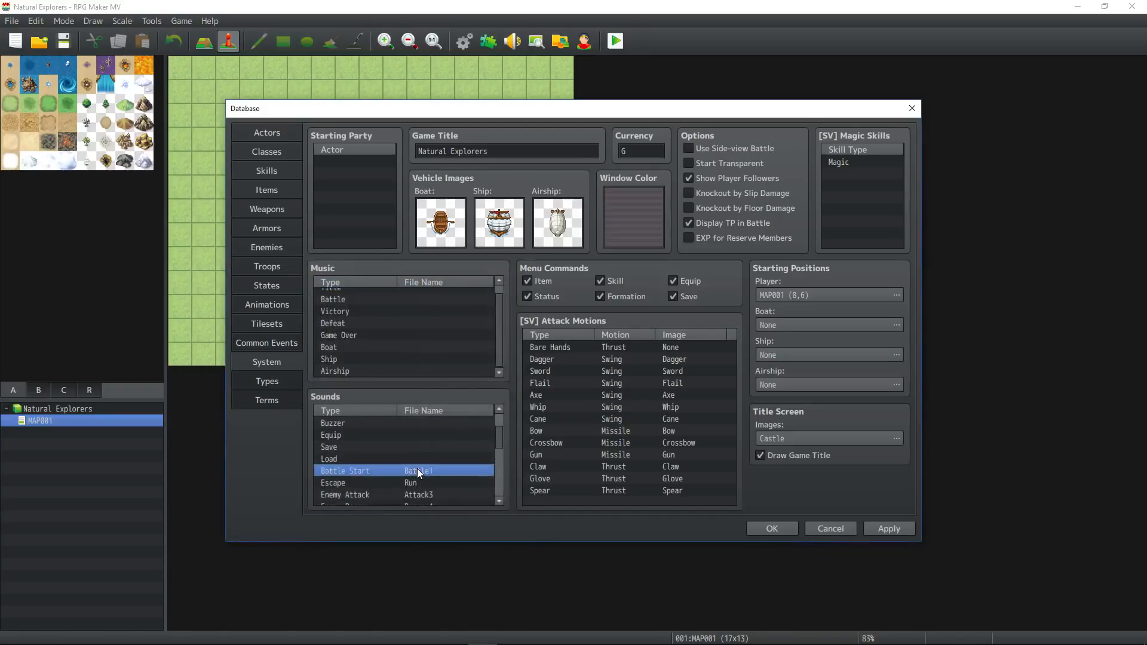
{"action": "left_click", "coordinate": [403, 282]}
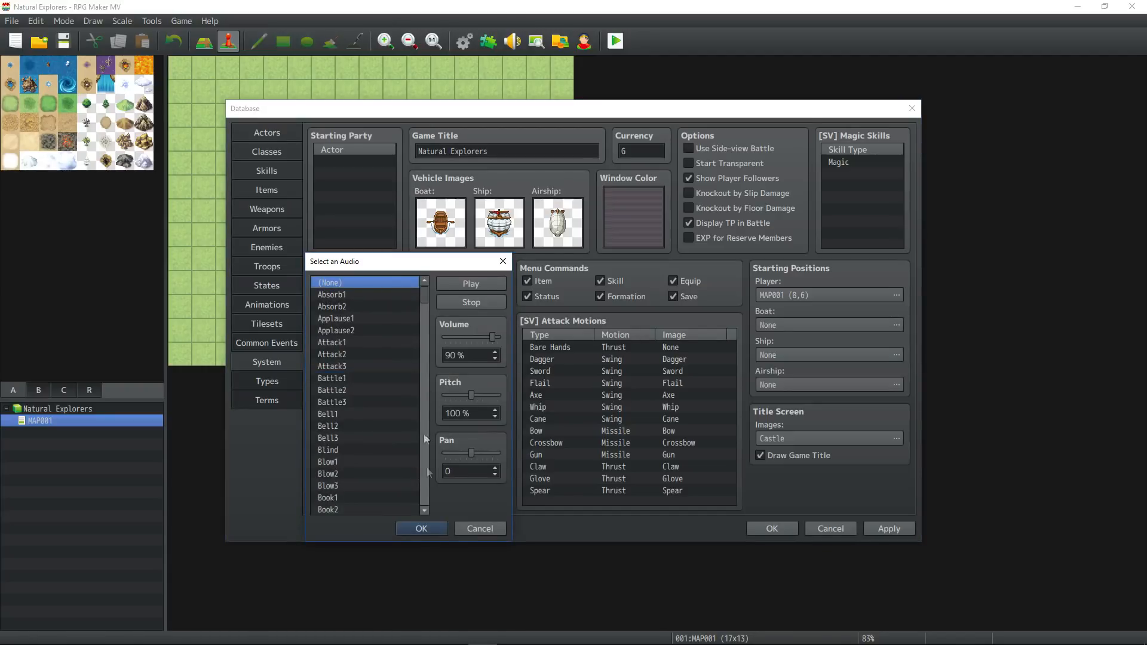
{"action": "left_click", "coordinate": [421, 528]}
Set the Escape and Enemy Attack system sounds to (None).
{"action": "double_click", "coordinate": [402, 482]}
{"action": "left_click_drag", "start_coordinate": [420, 435], "coordinate": [423, 286]}
{"action": "left_click", "coordinate": [380, 281]}
{"action": "left_click", "coordinate": [421, 528]}
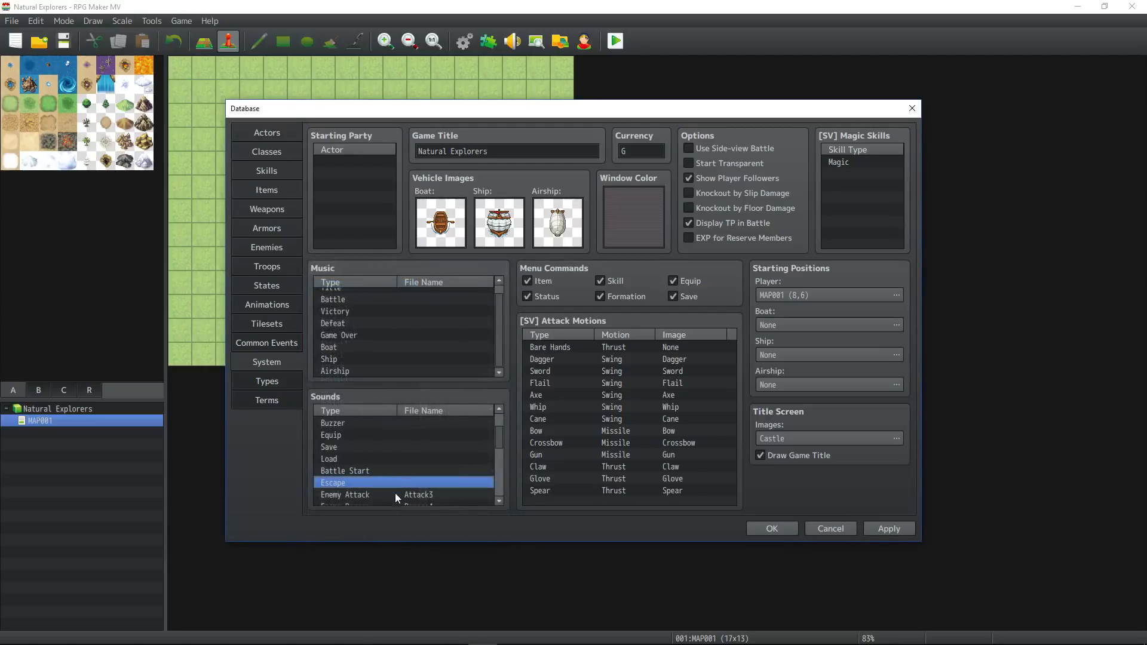
{"action": "double_click", "coordinate": [395, 494]}
{"action": "left_click", "coordinate": [384, 282]}
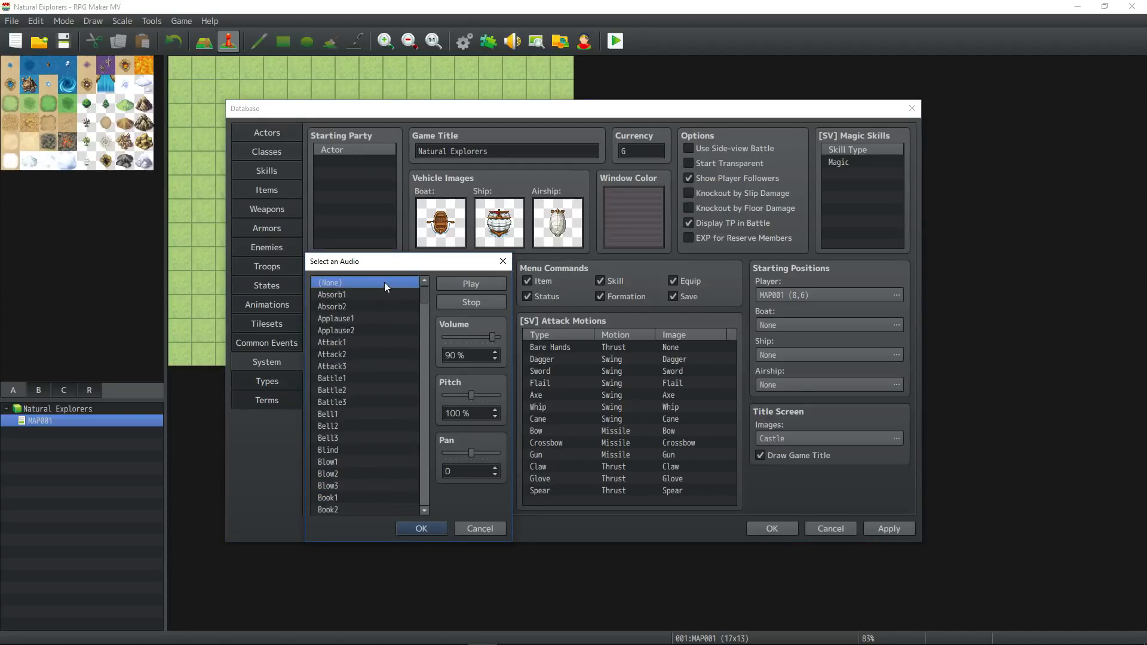
{"action": "left_click", "coordinate": [422, 527]}
Set the Enemy Damage and Enemy Collapse system sounds to (None).
{"action": "scroll", "coordinate": [403, 496], "scroll_direction": "down", "scroll_amount": 2}
{"action": "double_click", "coordinate": [413, 459]}
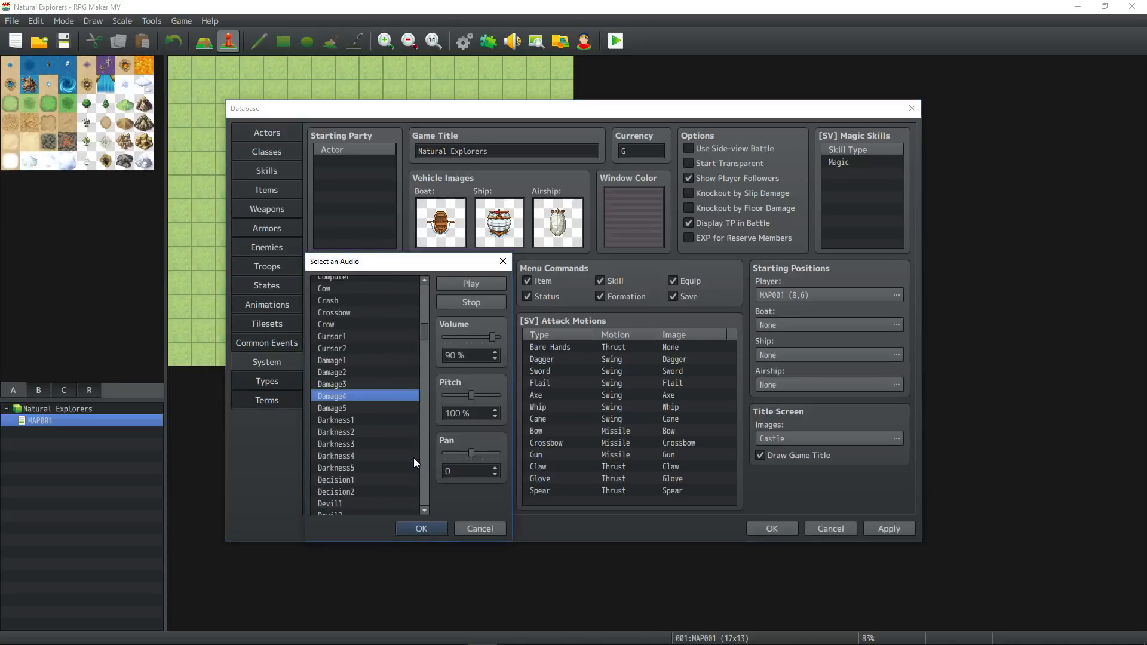
{"action": "left_click_drag", "start_coordinate": [421, 336], "coordinate": [428, 290]}
{"action": "left_click", "coordinate": [374, 282]}
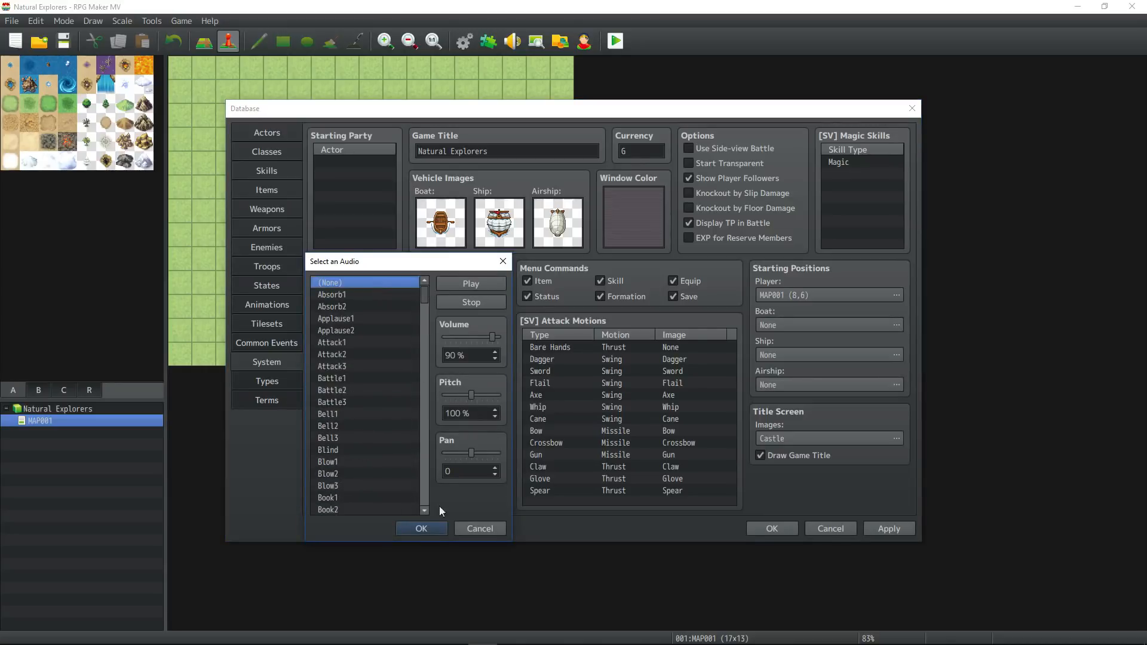
{"action": "left_click", "coordinate": [421, 528]}
{"action": "double_click", "coordinate": [402, 444]}
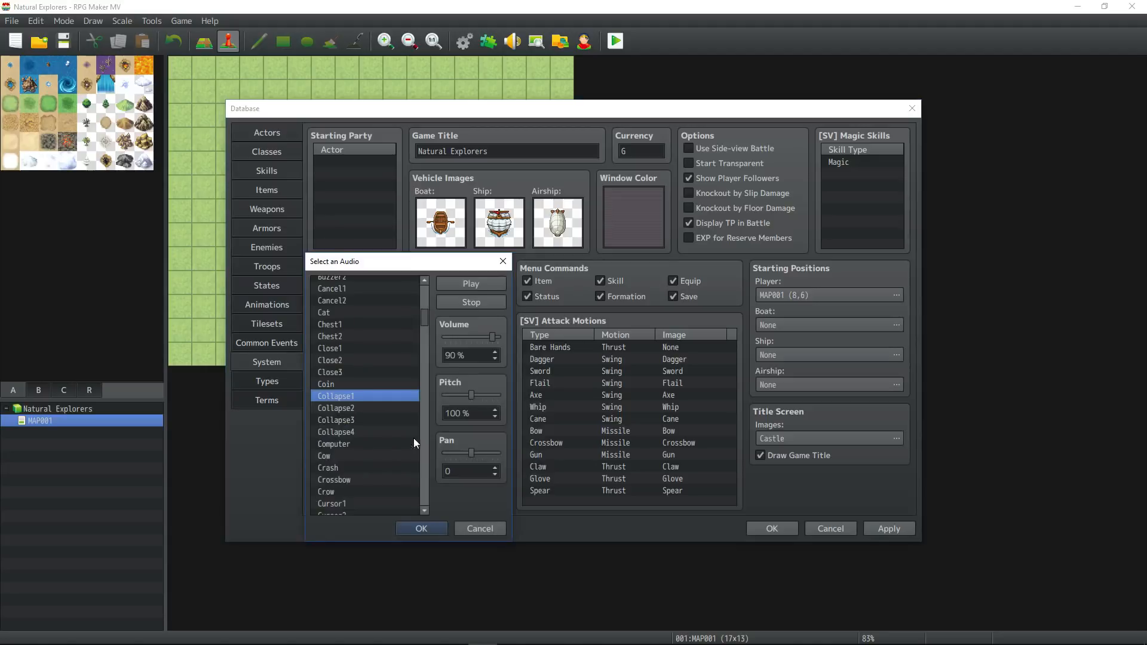
{"action": "left_click_drag", "start_coordinate": [423, 315], "coordinate": [423, 287]}
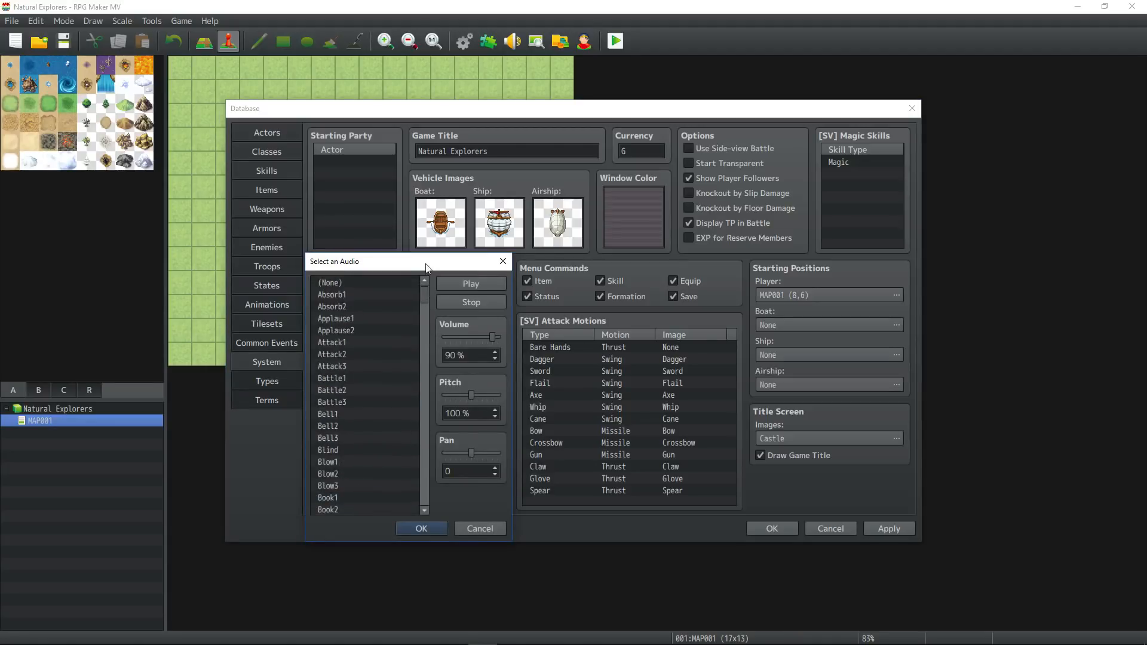
{"action": "left_click", "coordinate": [362, 281]}
{"action": "left_click", "coordinate": [421, 528]}
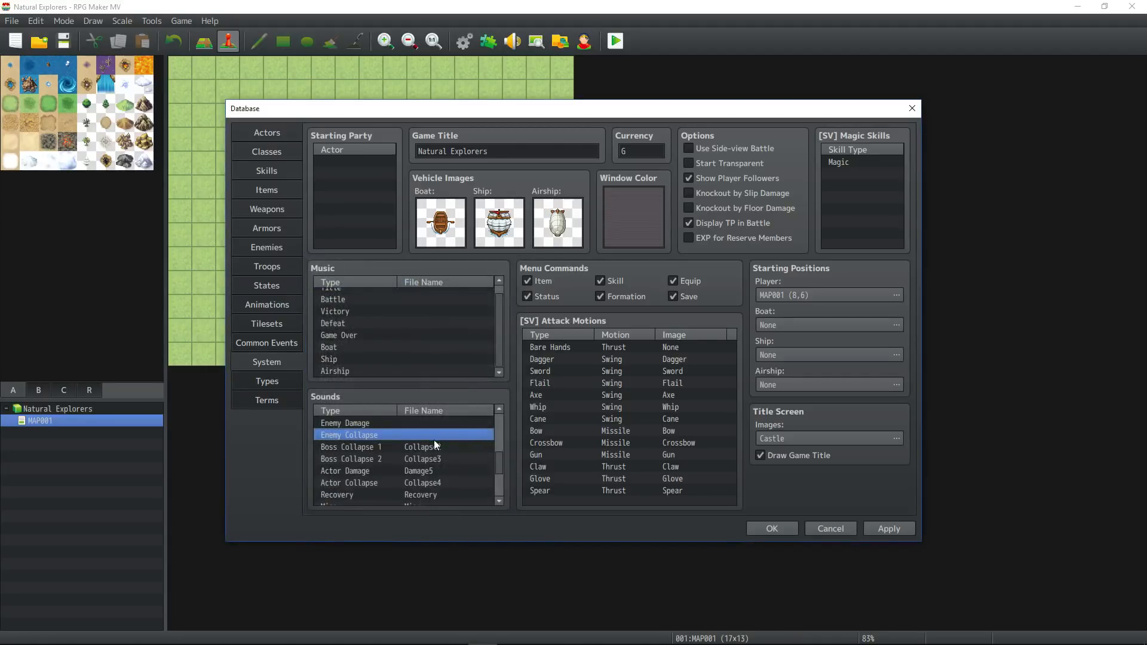
Set the Boss Collapse 1 and Boss Collapse 2 system sounds to (None).
{"action": "double_click", "coordinate": [422, 451]}
{"action": "left_click_drag", "start_coordinate": [419, 320], "coordinate": [423, 287]}
{"action": "left_click", "coordinate": [358, 282]}
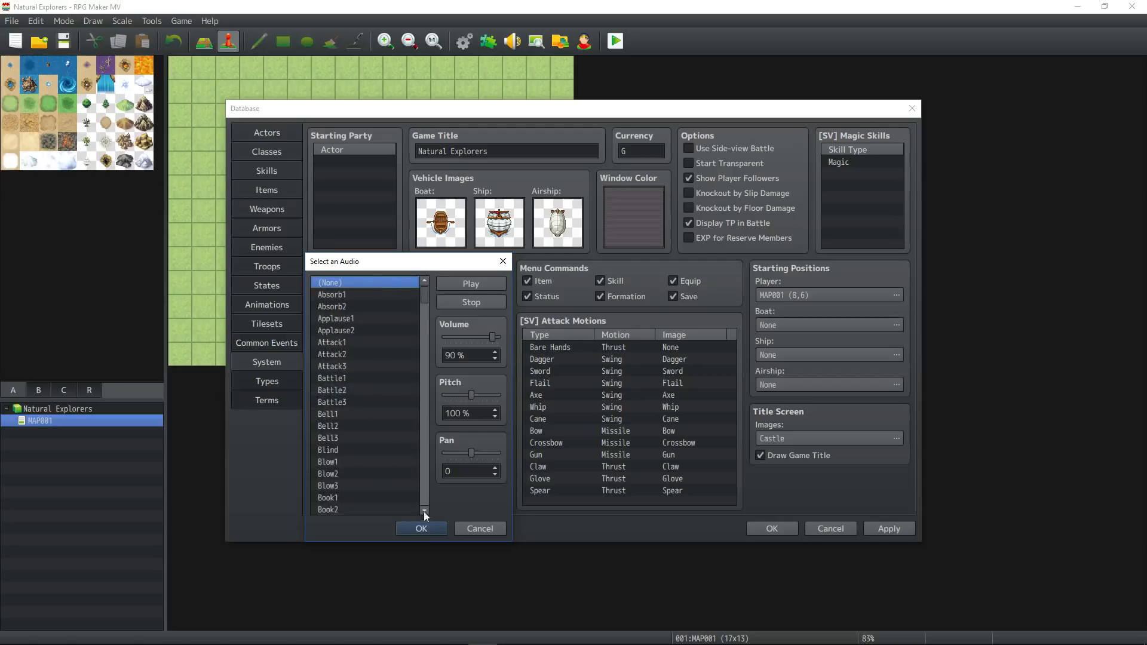
{"action": "left_click", "coordinate": [421, 528]}
{"action": "double_click", "coordinate": [432, 457]}
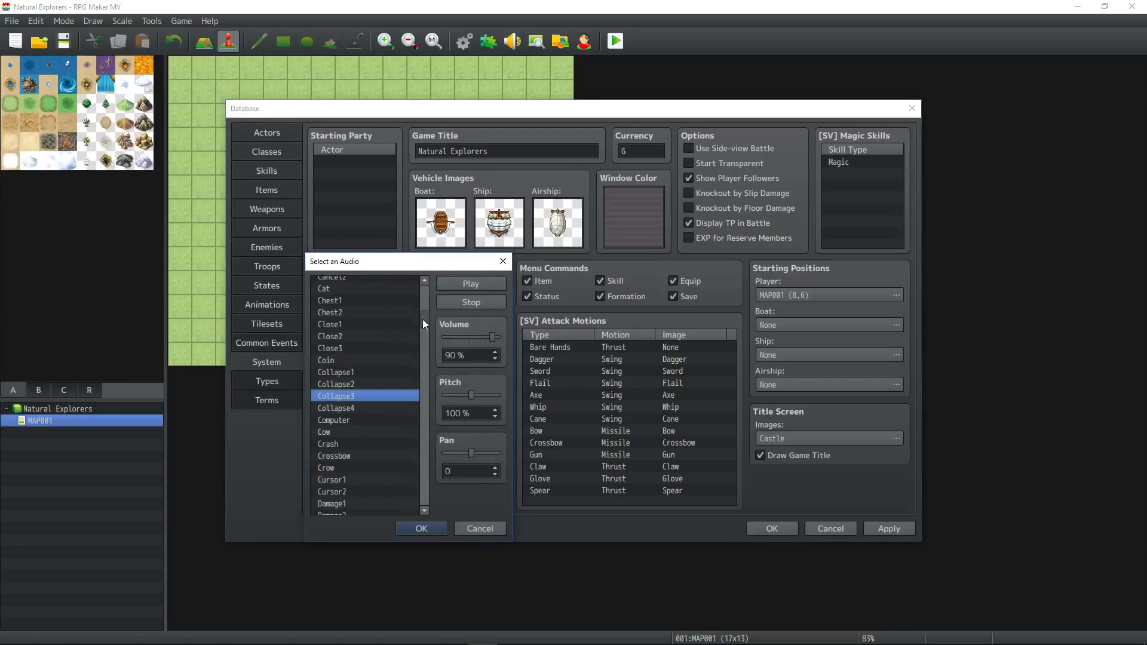
{"action": "left_click_drag", "start_coordinate": [422, 319], "coordinate": [423, 287]}
{"action": "left_click", "coordinate": [385, 282]}
{"action": "left_click", "coordinate": [425, 525]}
Set the Actor Damage and Actor Collapse system sounds to (None).
{"action": "double_click", "coordinate": [428, 475]}
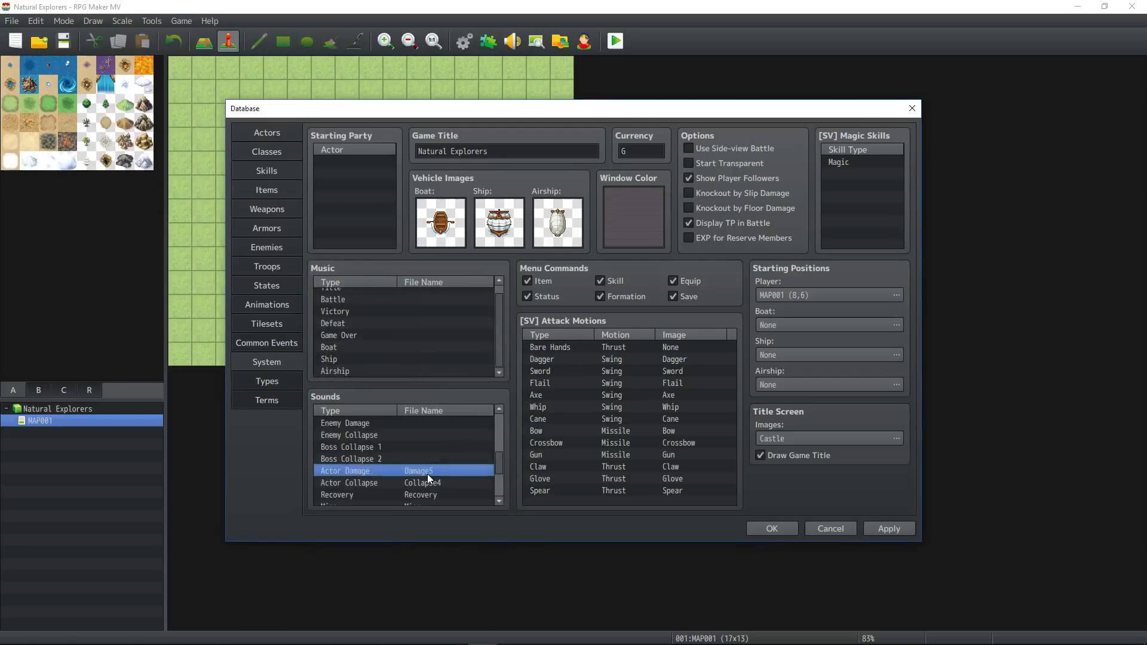
{"action": "left_click_drag", "start_coordinate": [424, 332], "coordinate": [424, 282]}
{"action": "left_click", "coordinate": [395, 283]}
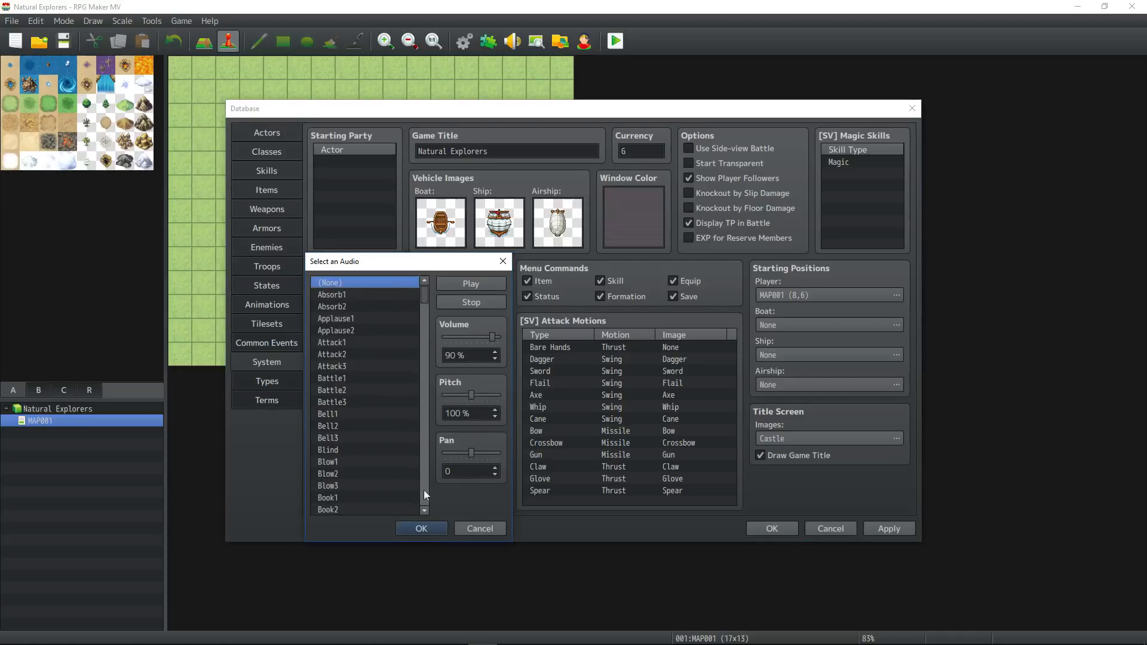
{"action": "left_click", "coordinate": [422, 528]}
{"action": "double_click", "coordinate": [431, 482]}
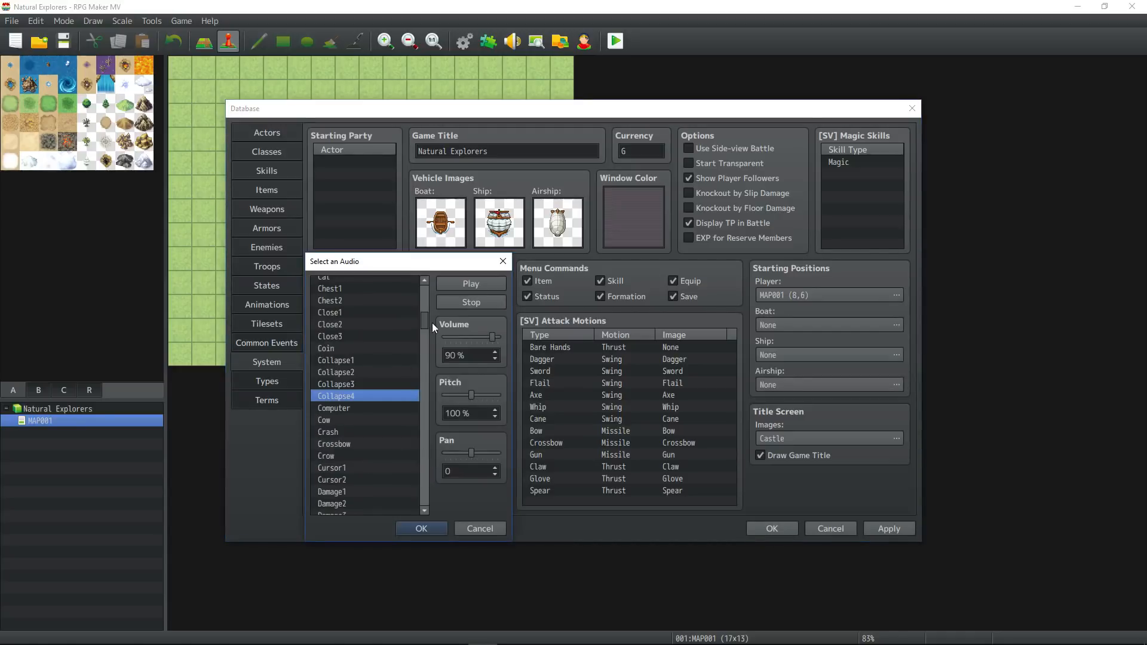
{"action": "left_click_drag", "start_coordinate": [425, 322], "coordinate": [426, 278]}
{"action": "left_click", "coordinate": [379, 282]}
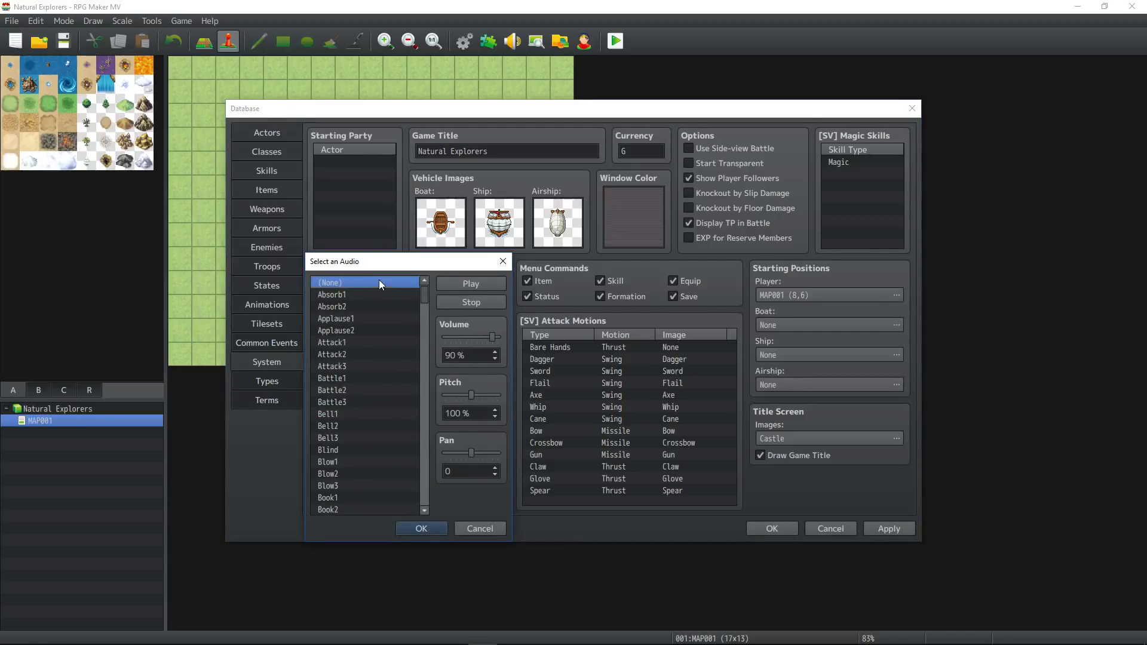
{"action": "left_click", "coordinate": [421, 528]}
Set the Recovery, Miss and Evasion system sounds to (None).
{"action": "scroll", "coordinate": [391, 460], "scroll_direction": "down", "scroll_amount": 1}
{"action": "double_click", "coordinate": [427, 456]}
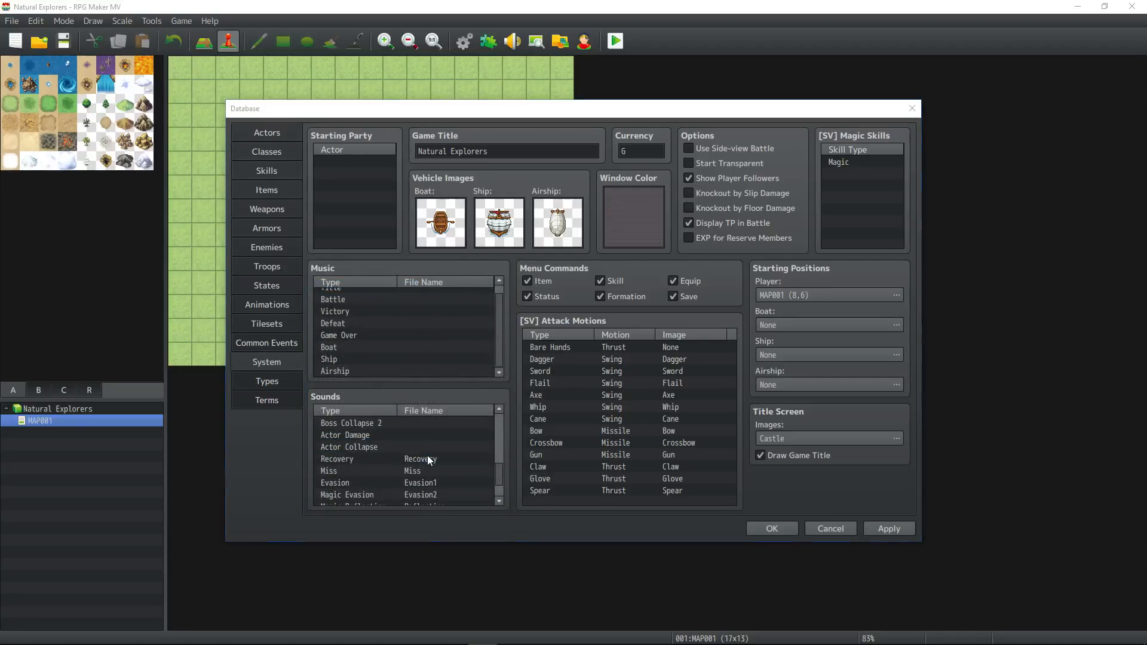
{"action": "left_click", "coordinate": [421, 528]}
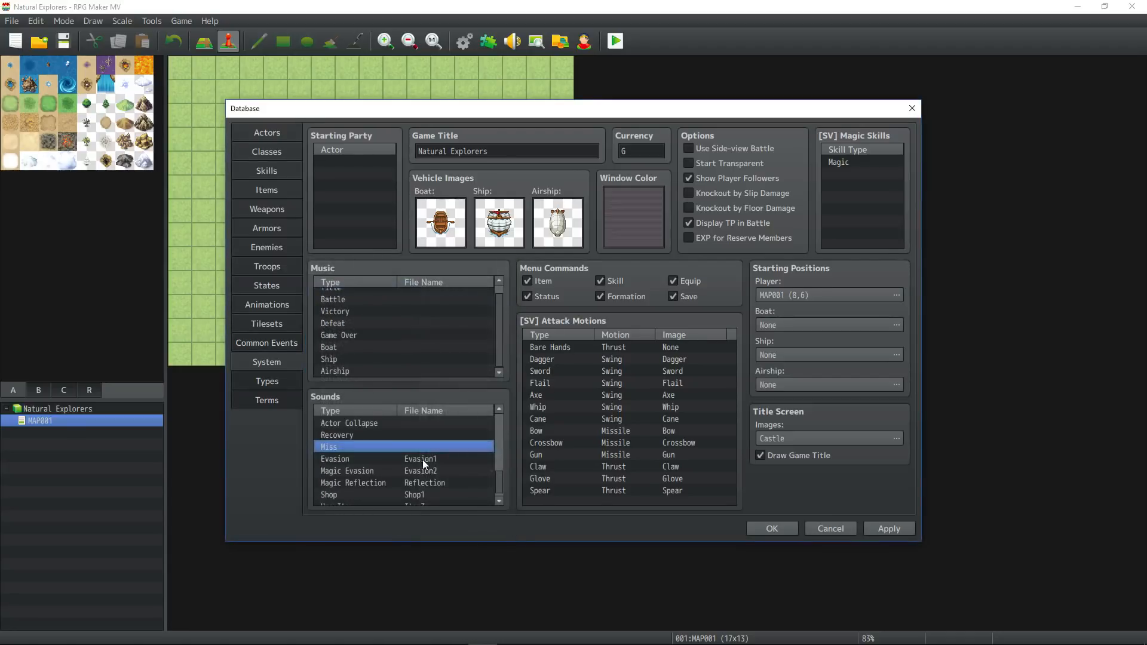
{"action": "double_click", "coordinate": [422, 460]}
{"action": "scroll", "coordinate": [370, 280], "scroll_direction": "up", "scroll_amount": 10}
{"action": "left_click", "coordinate": [370, 282]}
{"action": "left_click", "coordinate": [420, 526]}
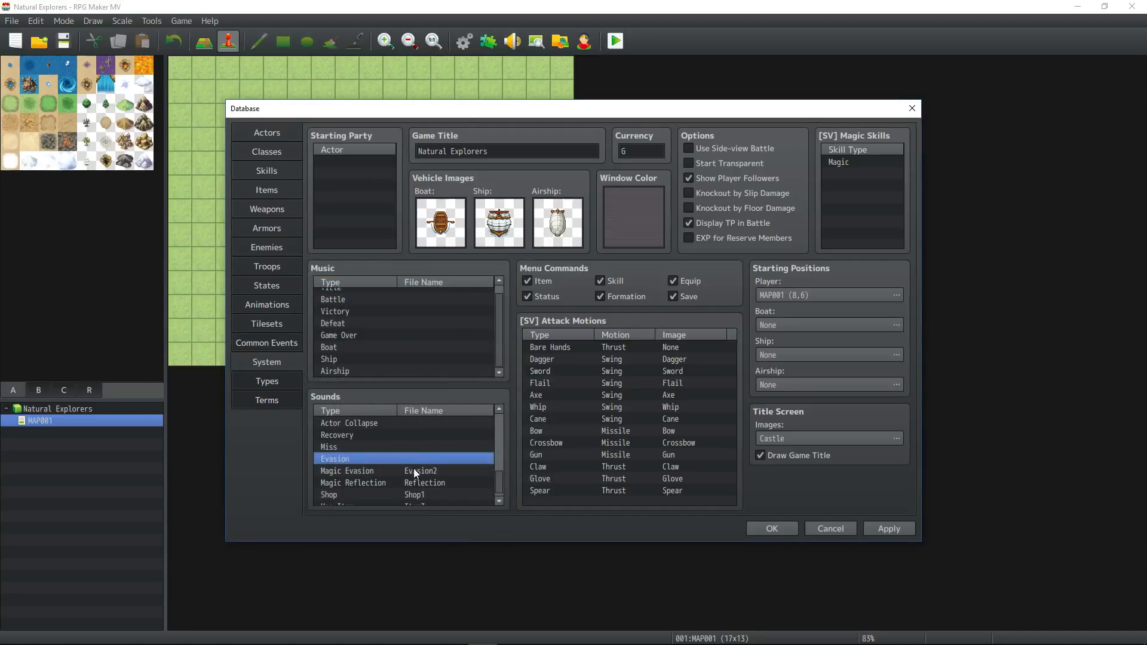
Set the Magic Evasion and Magic Reflection system sounds to (None).
{"action": "double_click", "coordinate": [413, 461]}
{"action": "left_click_drag", "start_coordinate": [421, 367], "coordinate": [425, 271]}
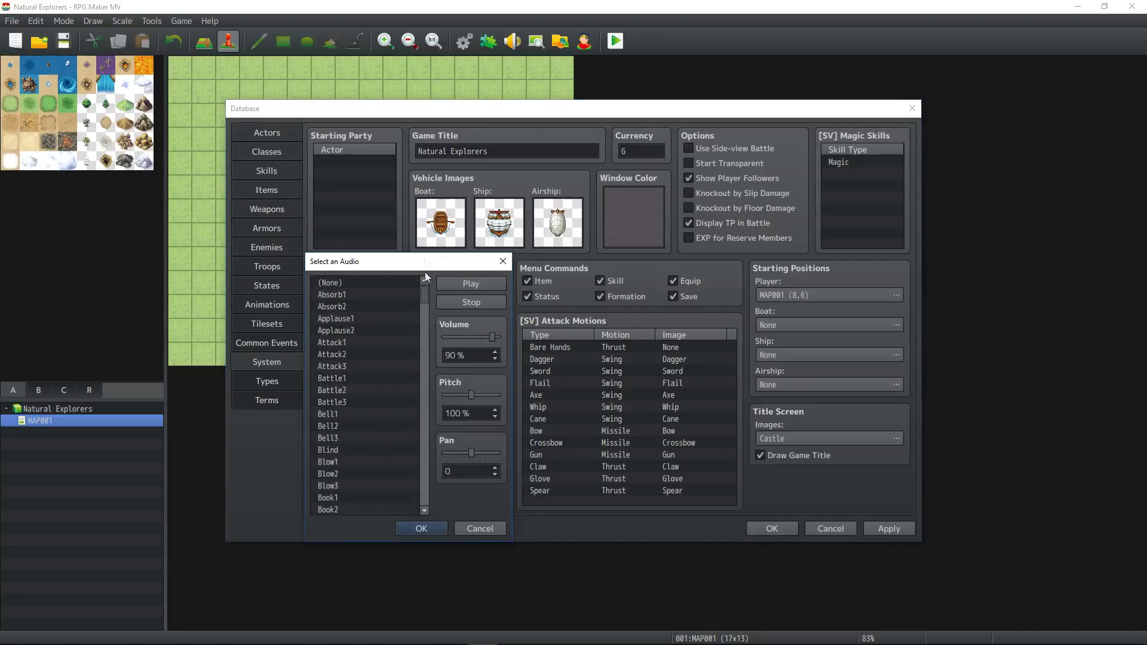
{"action": "left_click", "coordinate": [380, 279]}
{"action": "left_click", "coordinate": [422, 528]}
{"action": "double_click", "coordinate": [427, 482]}
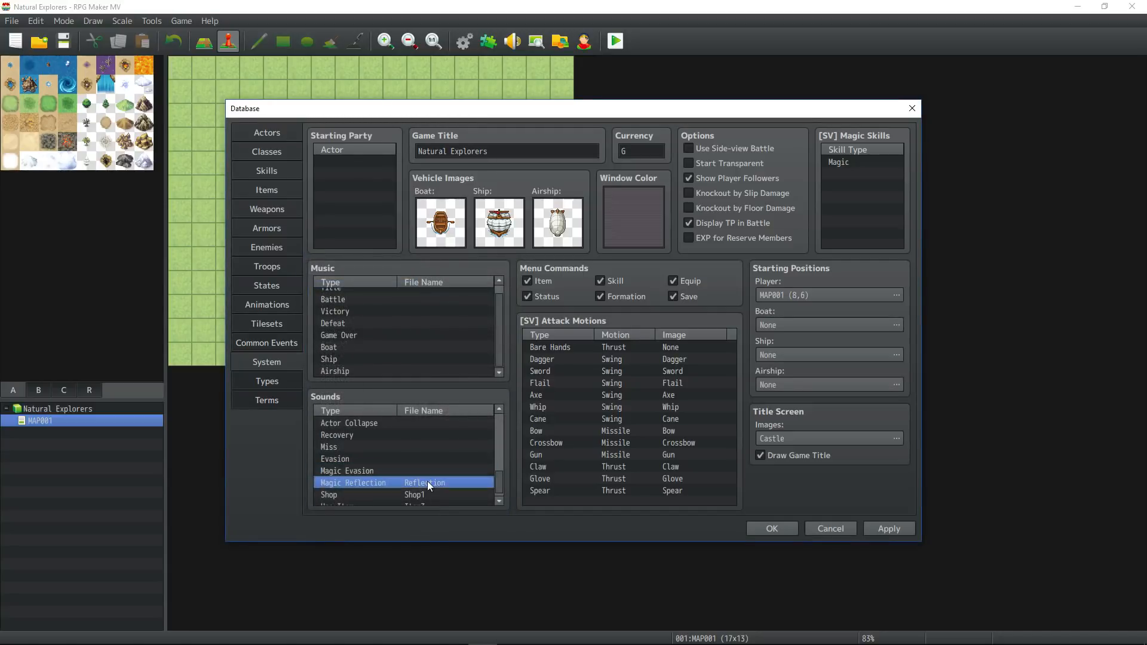
{"action": "left_click_drag", "start_coordinate": [428, 429], "coordinate": [428, 283]}
{"action": "left_click", "coordinate": [353, 285]}
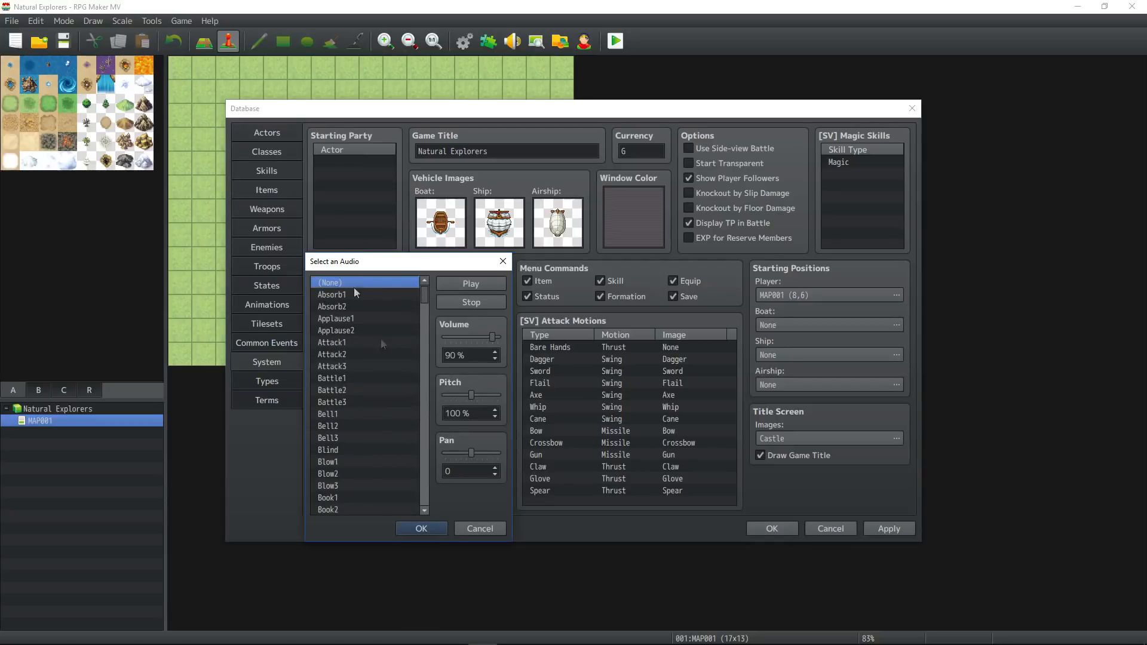
{"action": "left_click", "coordinate": [432, 528]}
Set the Shop and Use Item system sounds to (None).
{"action": "double_click", "coordinate": [419, 496]}
{"action": "left_click_drag", "start_coordinate": [426, 437], "coordinate": [425, 286]}
{"action": "double_click", "coordinate": [408, 487]}
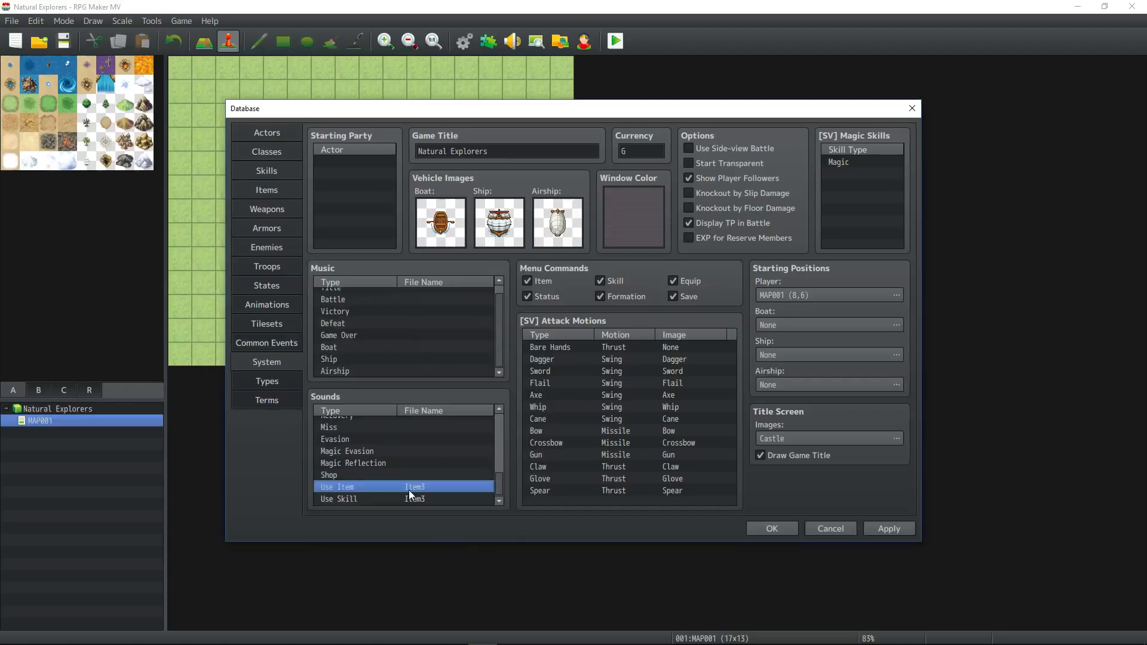
{"action": "left_click_drag", "start_coordinate": [429, 382], "coordinate": [424, 280]}
{"action": "left_click", "coordinate": [384, 280]}
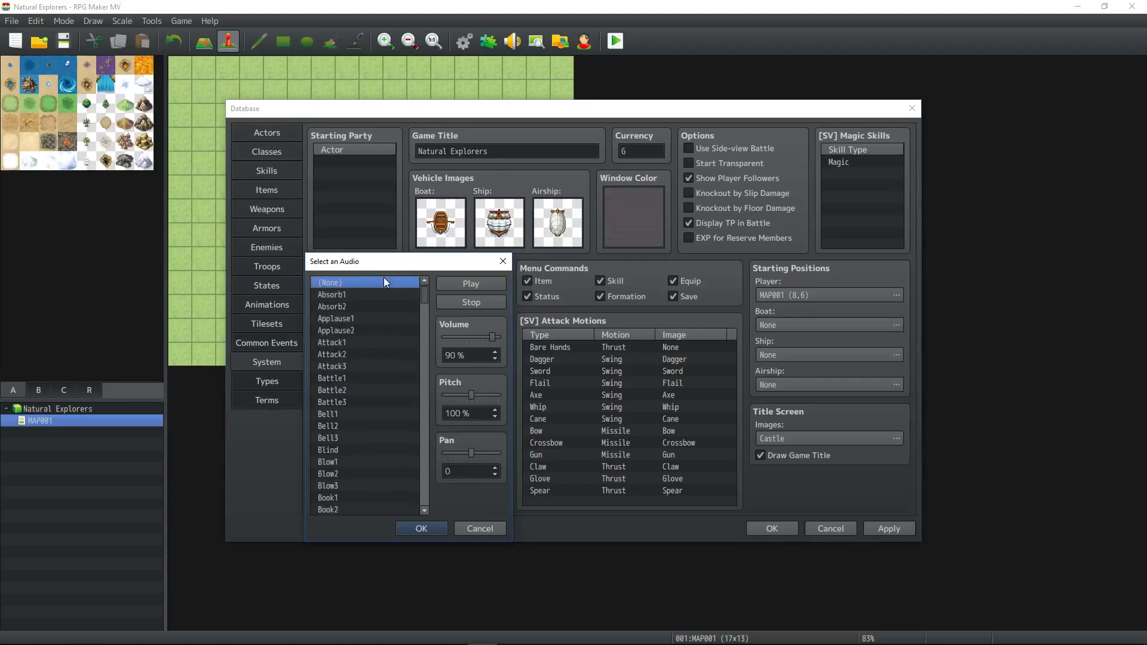
{"action": "left_click", "coordinate": [421, 529]}
Set the Use Skill system sound to (None) and check the Sounds list for any remaining file names.
{"action": "double_click", "coordinate": [404, 500]}
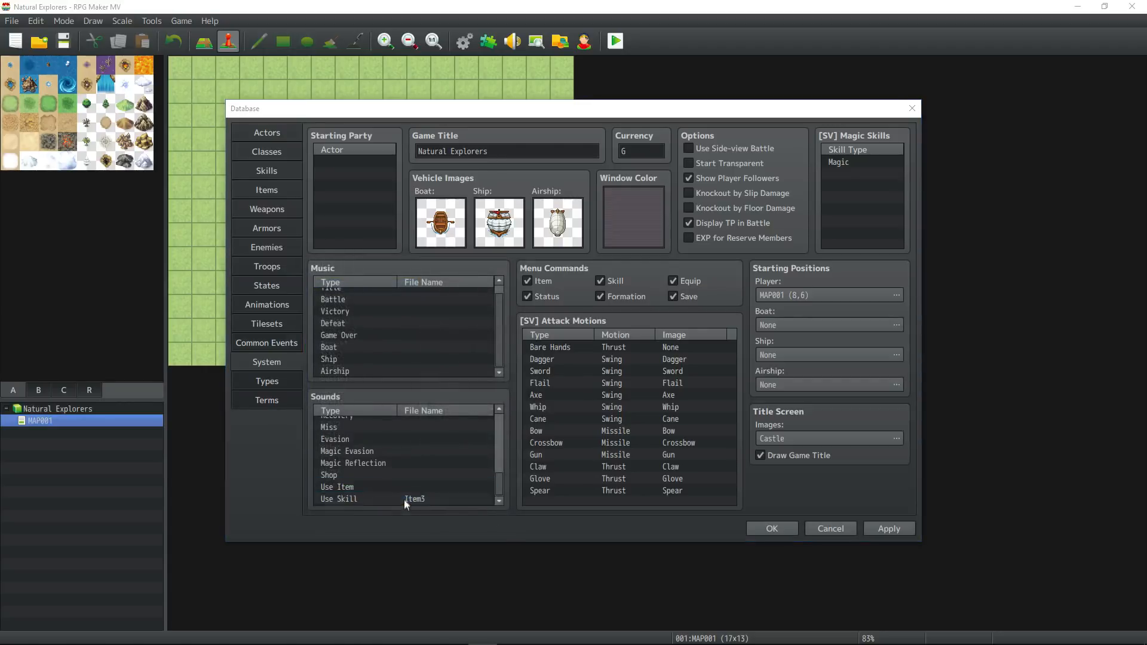
{"action": "left_click_drag", "start_coordinate": [424, 358], "coordinate": [432, 276]}
{"action": "left_click", "coordinate": [385, 282]}
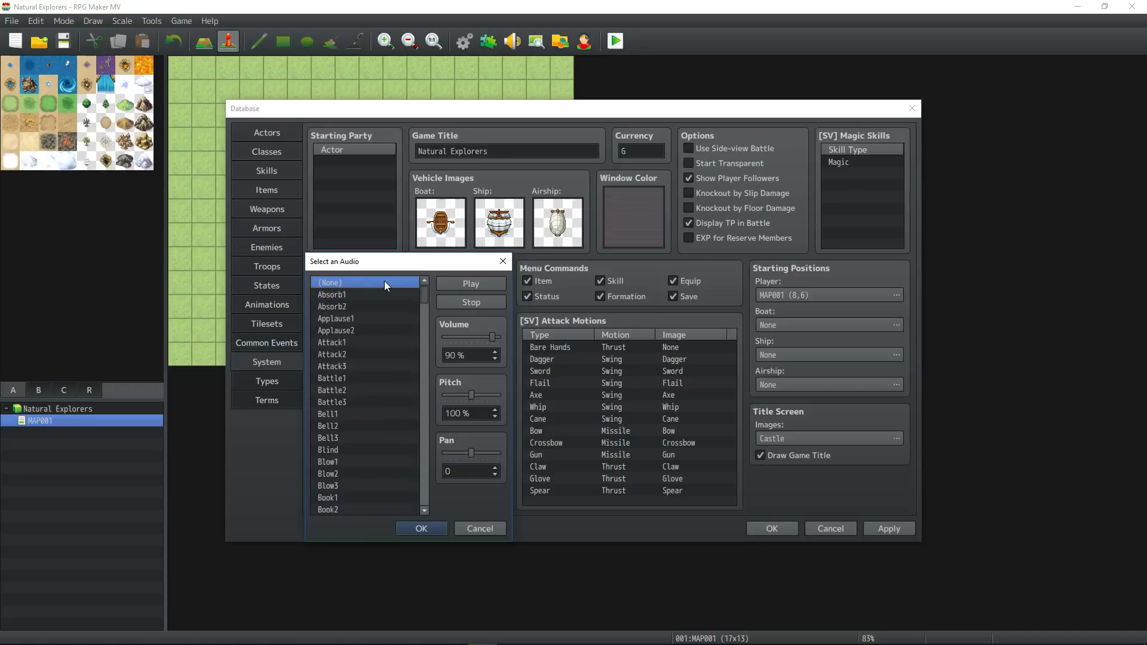
{"action": "left_click", "coordinate": [422, 528]}
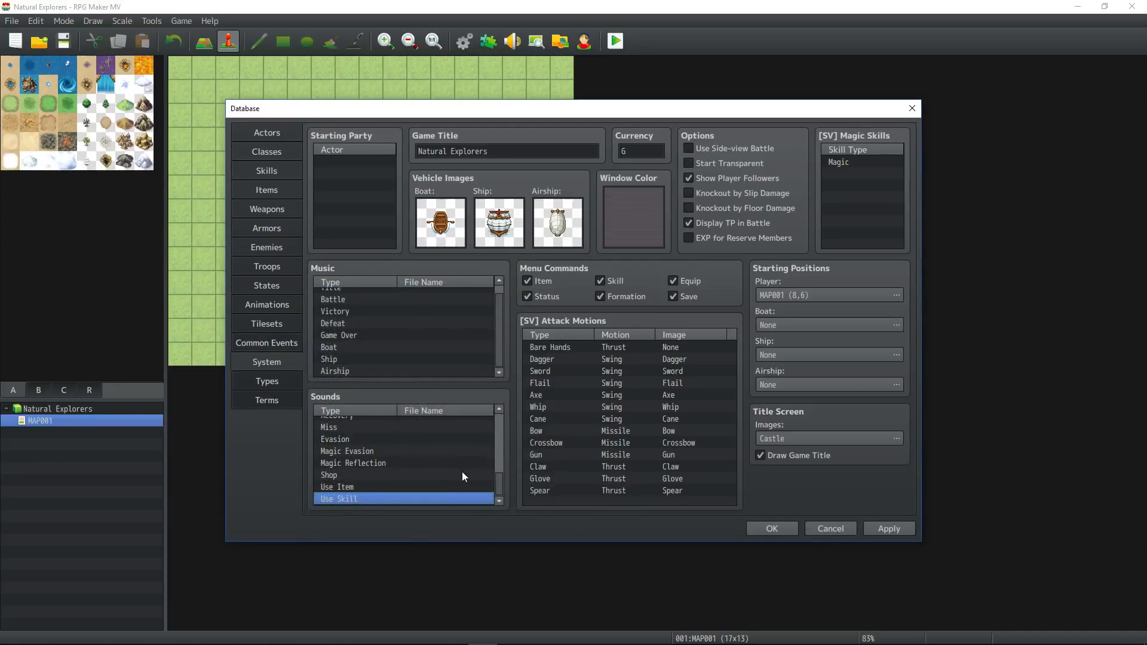
{"action": "left_click_drag", "start_coordinate": [500, 476], "coordinate": [500, 508]}
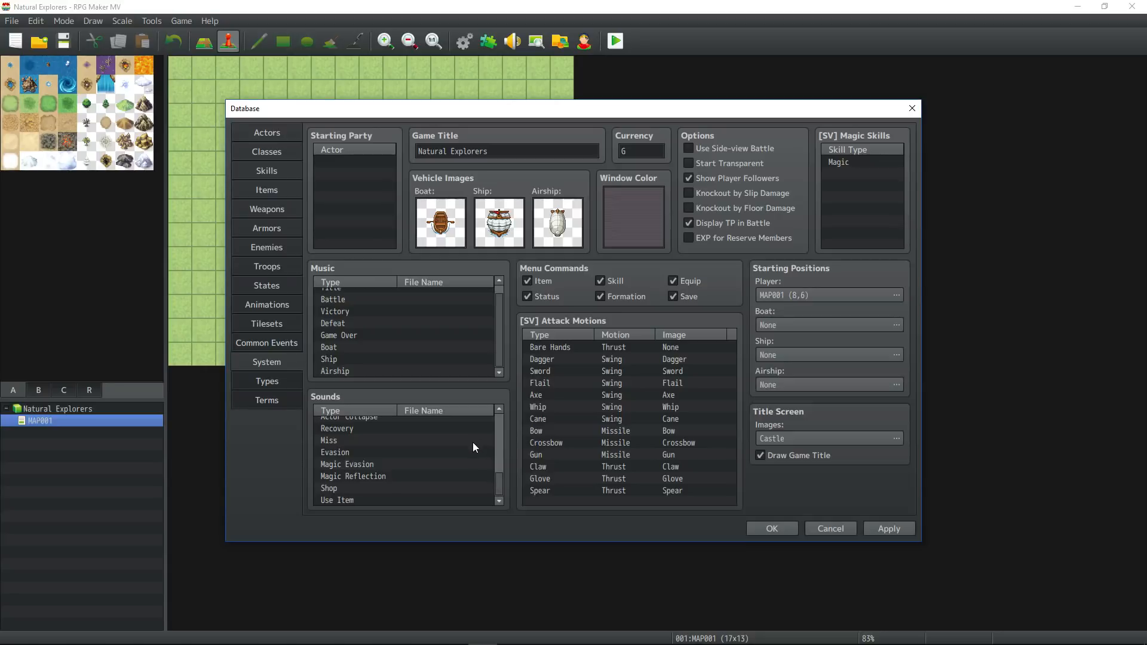
{"action": "left_click_drag", "start_coordinate": [499, 484], "coordinate": [488, 386]}
{"action": "scroll", "coordinate": [443, 446], "scroll_direction": "down", "scroll_amount": 6}
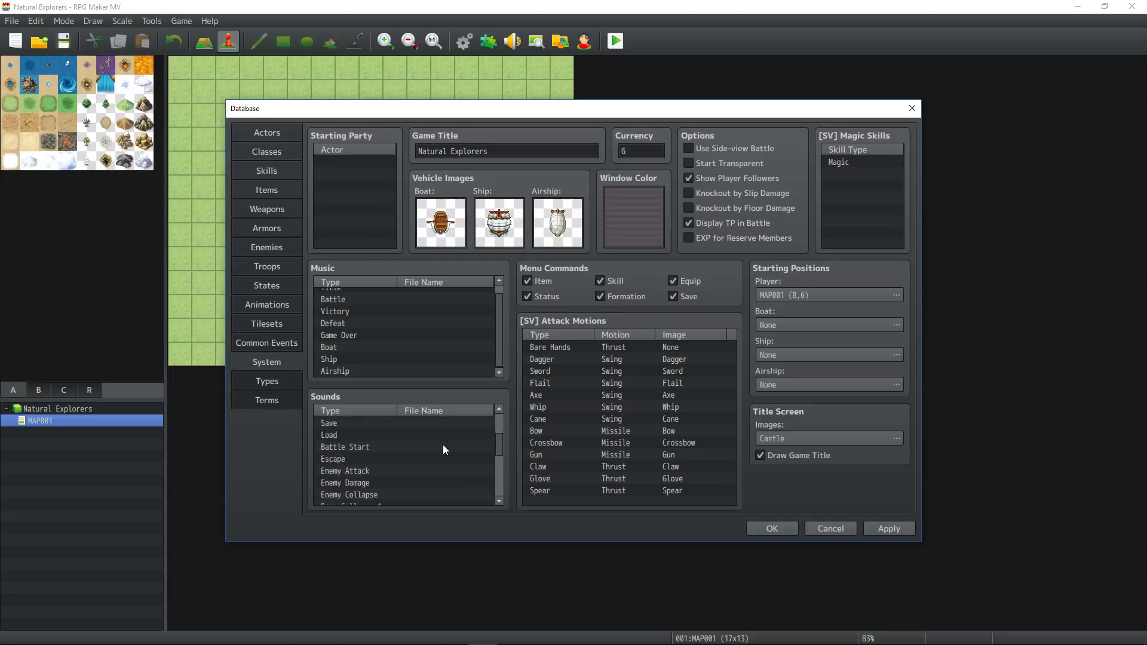
{"action": "scroll", "coordinate": [442, 460], "scroll_direction": "up", "scroll_amount": 6}
{"action": "left_click", "coordinate": [619, 348]}
{"action": "left_click", "coordinate": [615, 384]}
{"action": "left_click", "coordinate": [607, 419]}
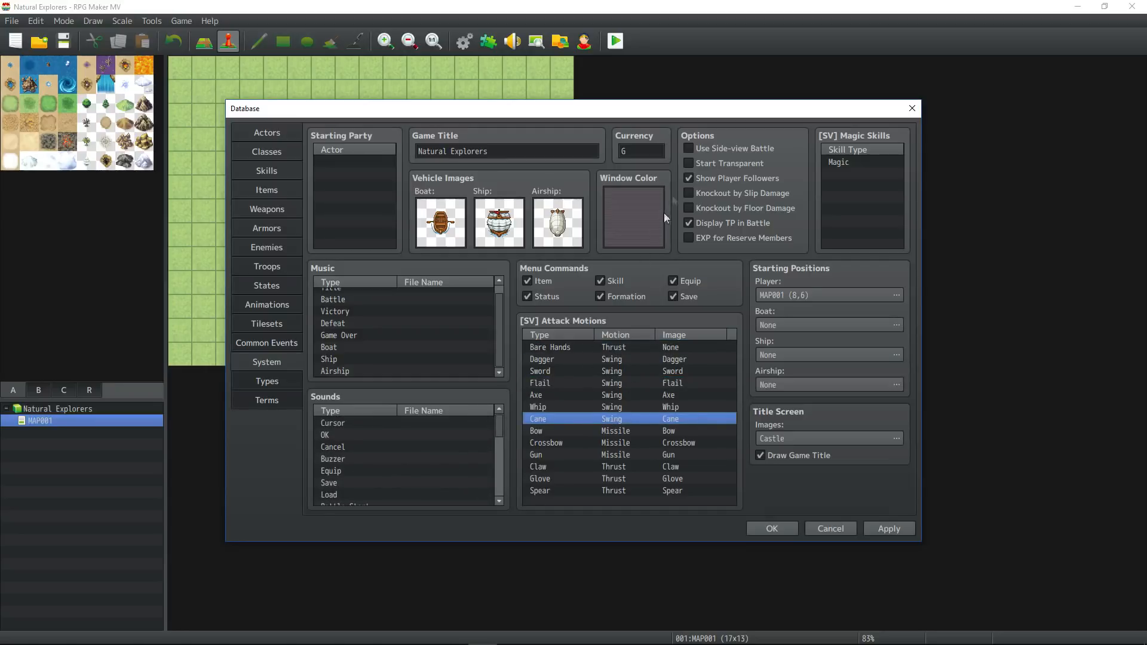
Enable Use Side-view Battle and remove Magic from the [SV] Magic Skills list.
{"action": "left_click", "coordinate": [690, 146]}
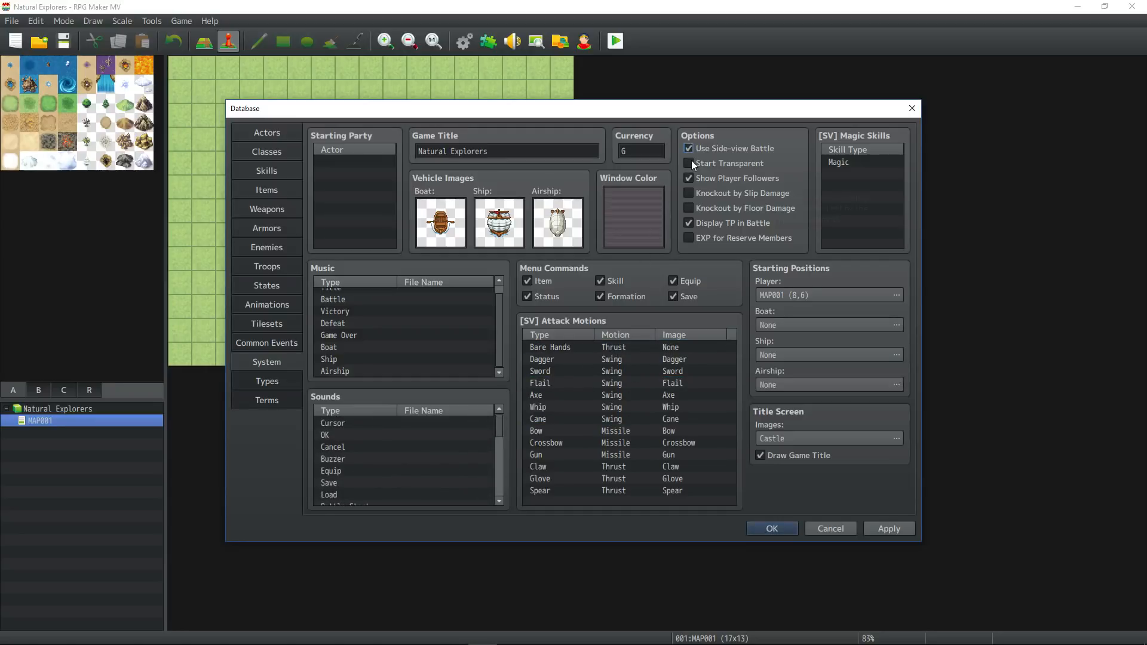
{"action": "mouse_move", "coordinate": [690, 160]}
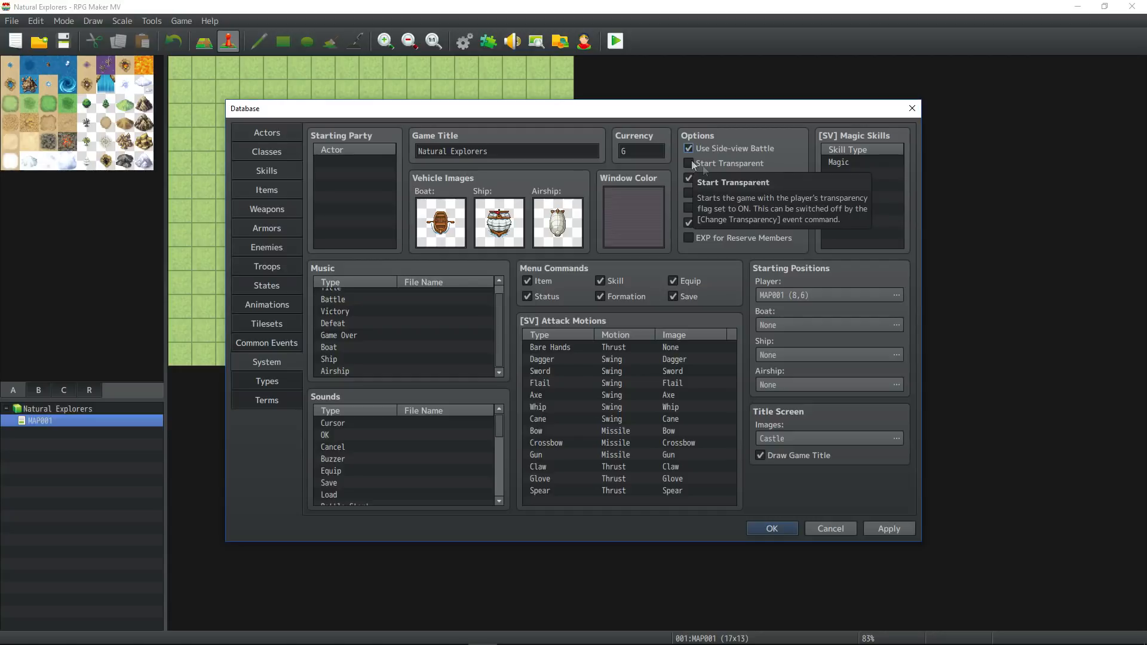
{"action": "left_click", "coordinate": [842, 162]}
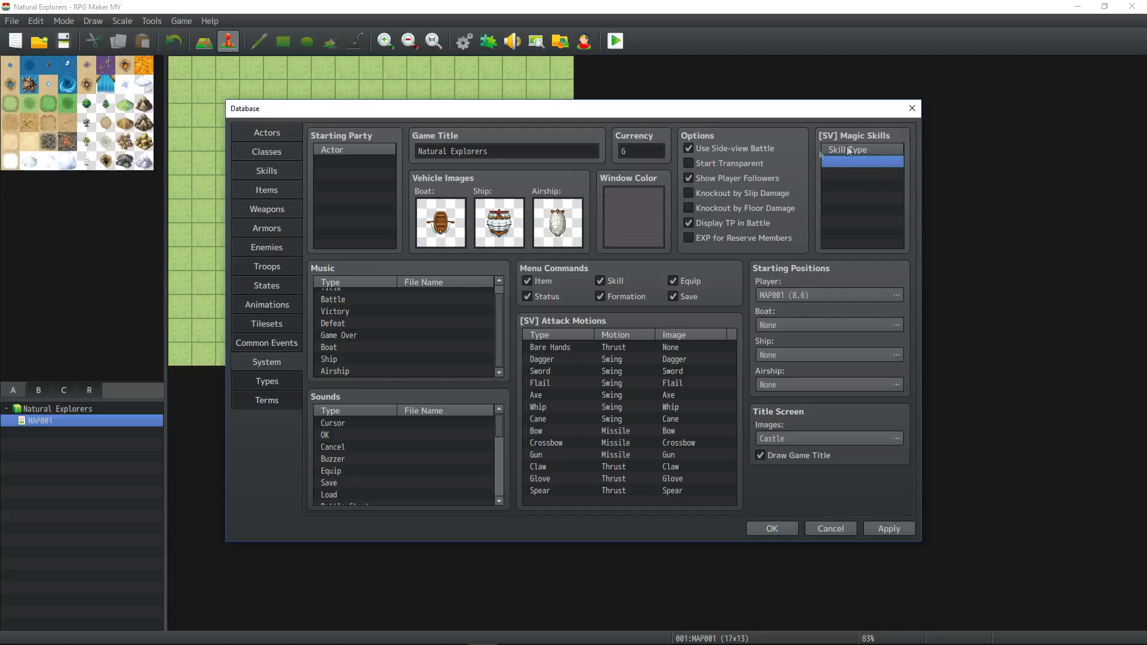
Set the title screen image to (None), turn off Draw Game Title and apply the changes.
{"action": "left_click", "coordinate": [897, 439]}
{"action": "left_click", "coordinate": [400, 207]}
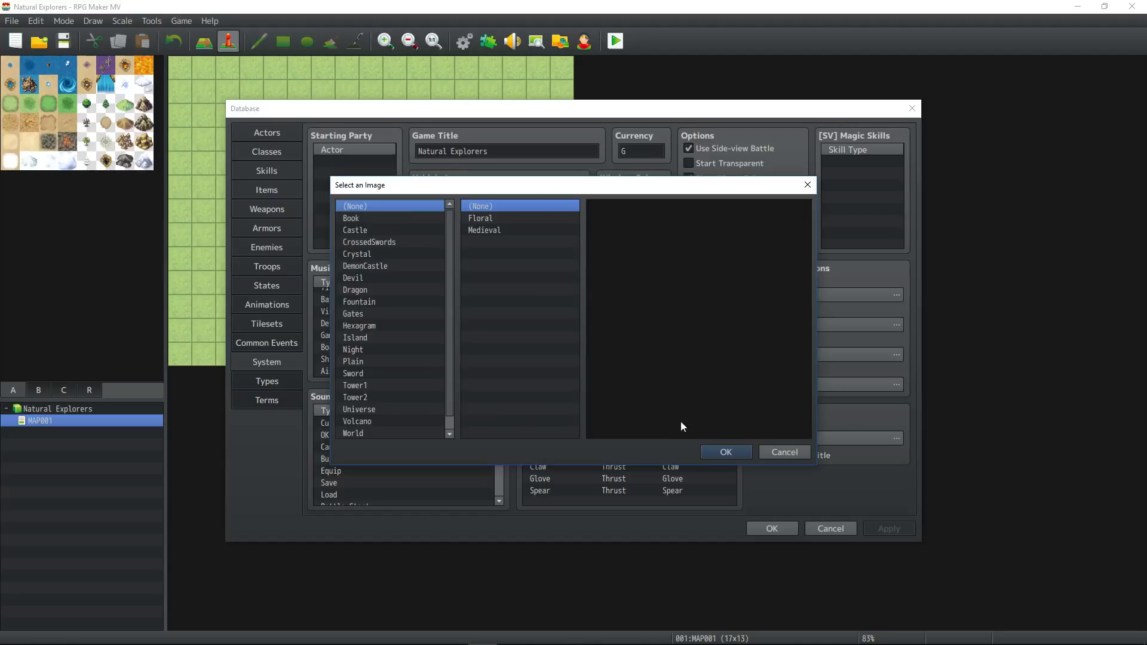
{"action": "left_click", "coordinate": [732, 455]}
{"action": "left_click", "coordinate": [761, 455]}
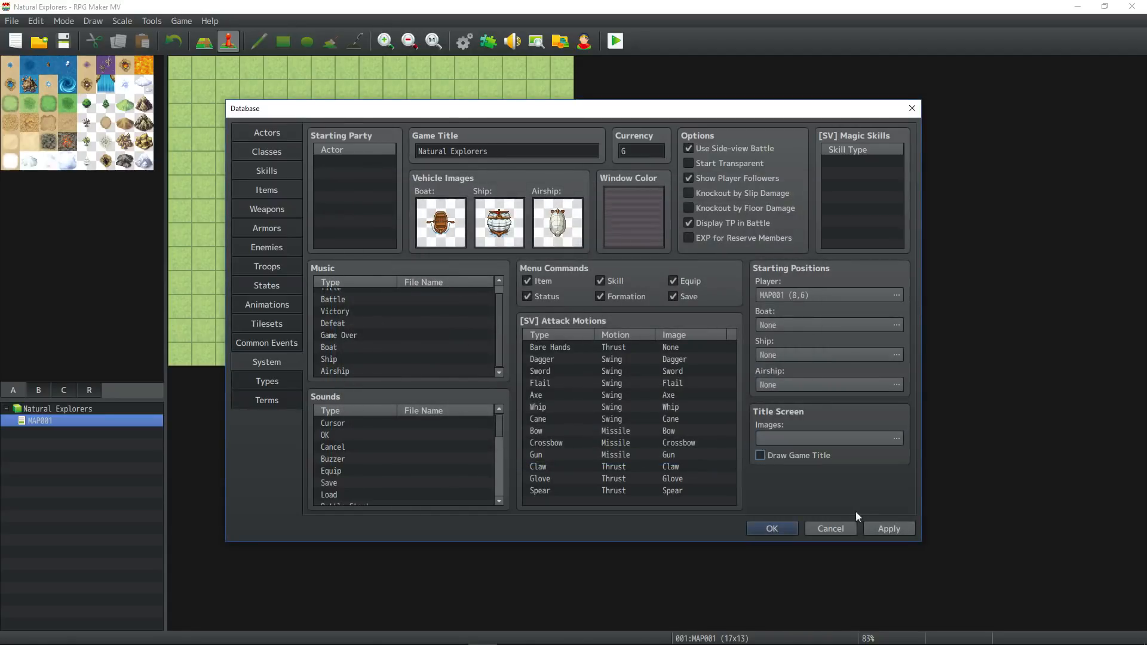
{"action": "left_click", "coordinate": [889, 530]}
Set the window color to an olive green with red about 68 and green about 102.
{"action": "double_click", "coordinate": [633, 224]}
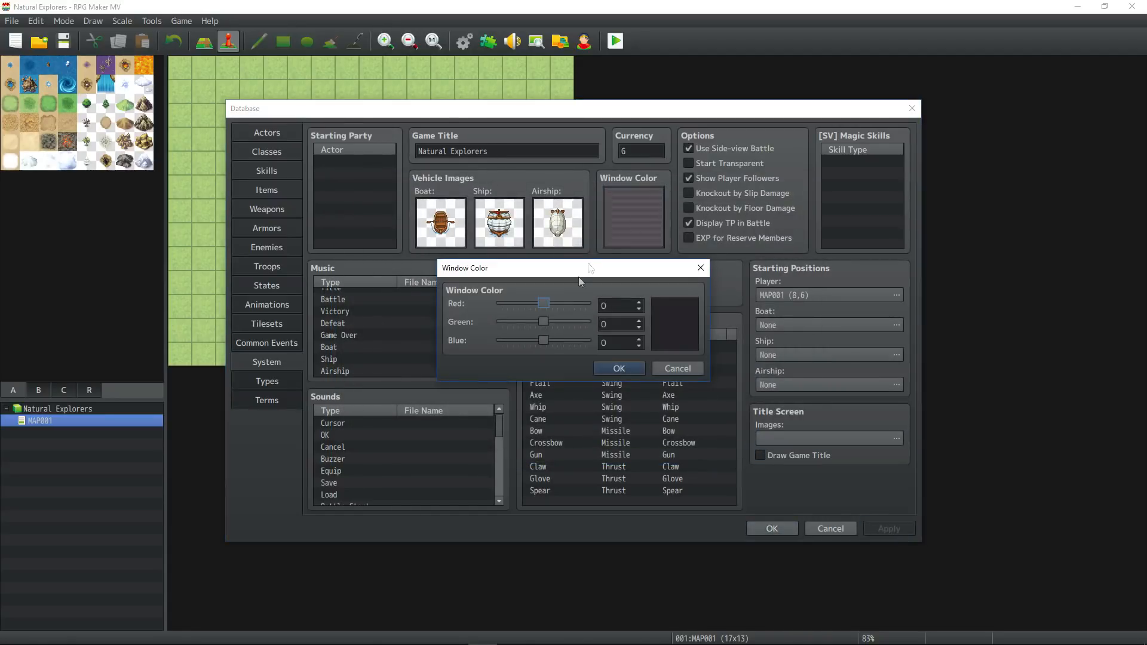
{"action": "left_click_drag", "start_coordinate": [544, 304], "coordinate": [556, 309]}
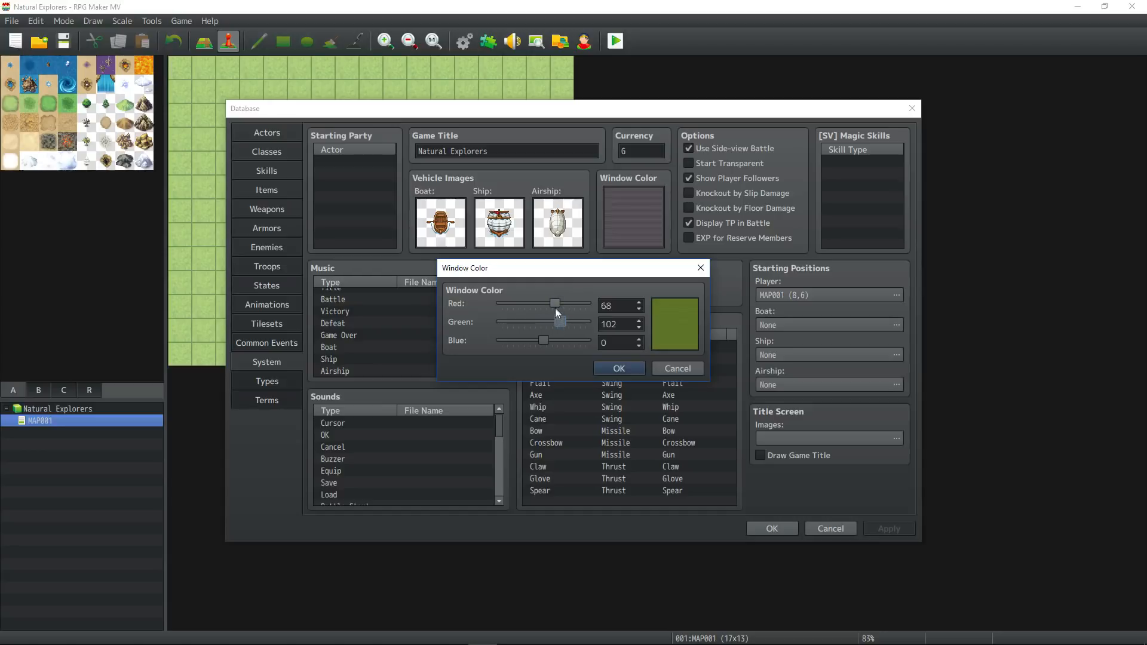
{"action": "left_click", "coordinate": [643, 368]}
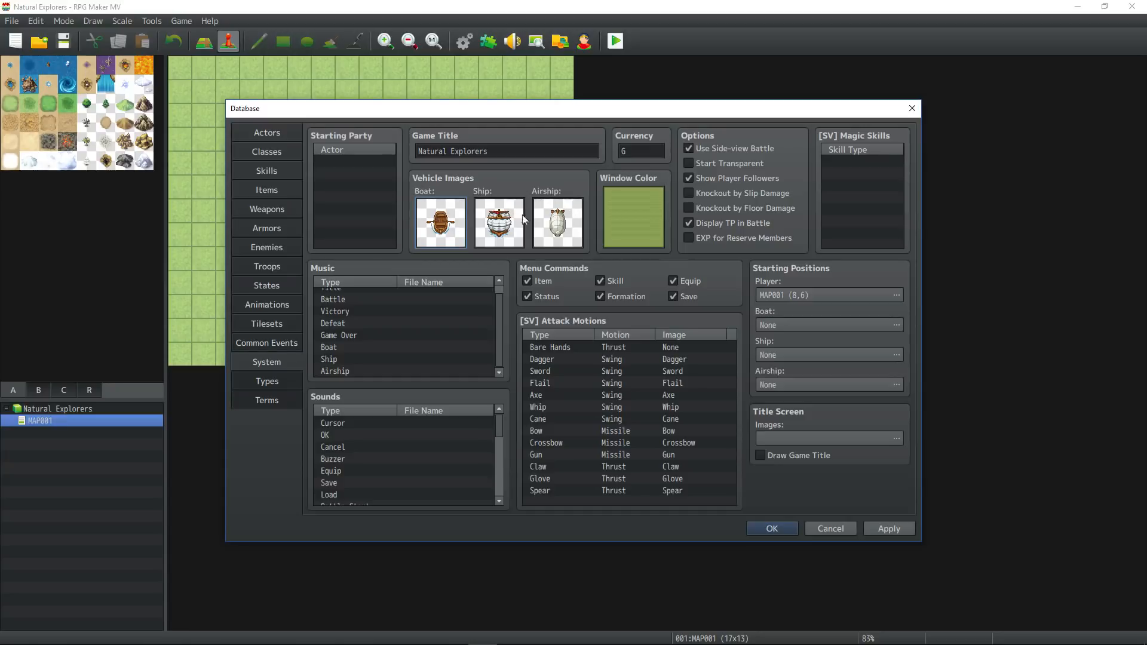
Set the currency to $ and apply the system settings.
{"action": "double_click", "coordinate": [640, 152]}
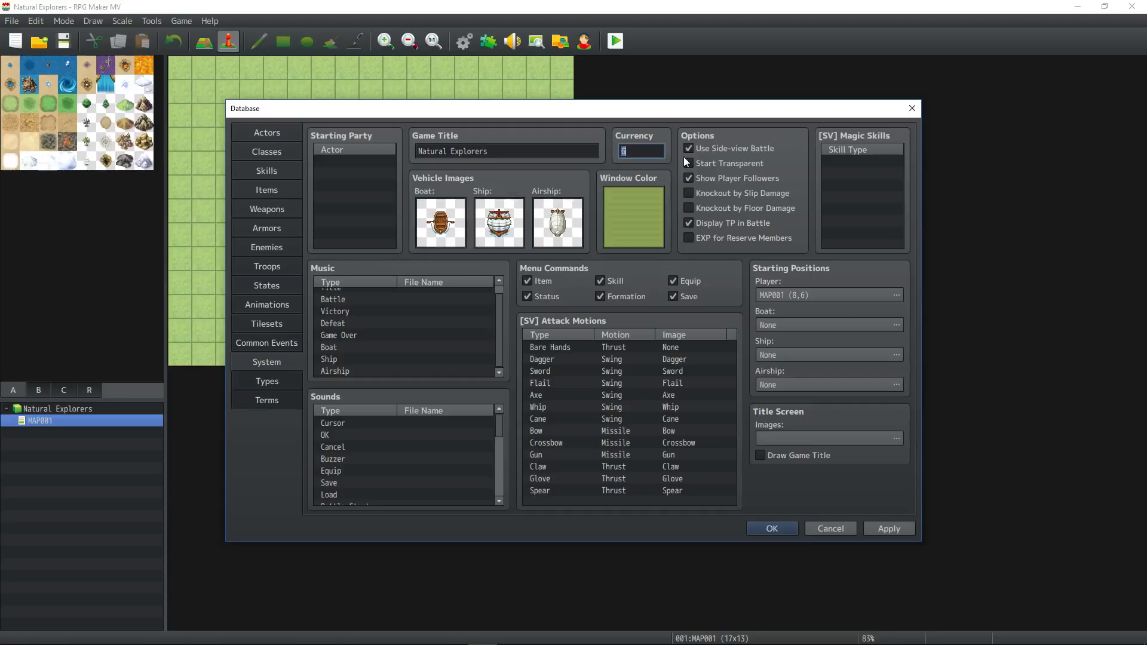
{"action": "type", "text": "$"}
{"action": "left_click", "coordinate": [902, 531]}
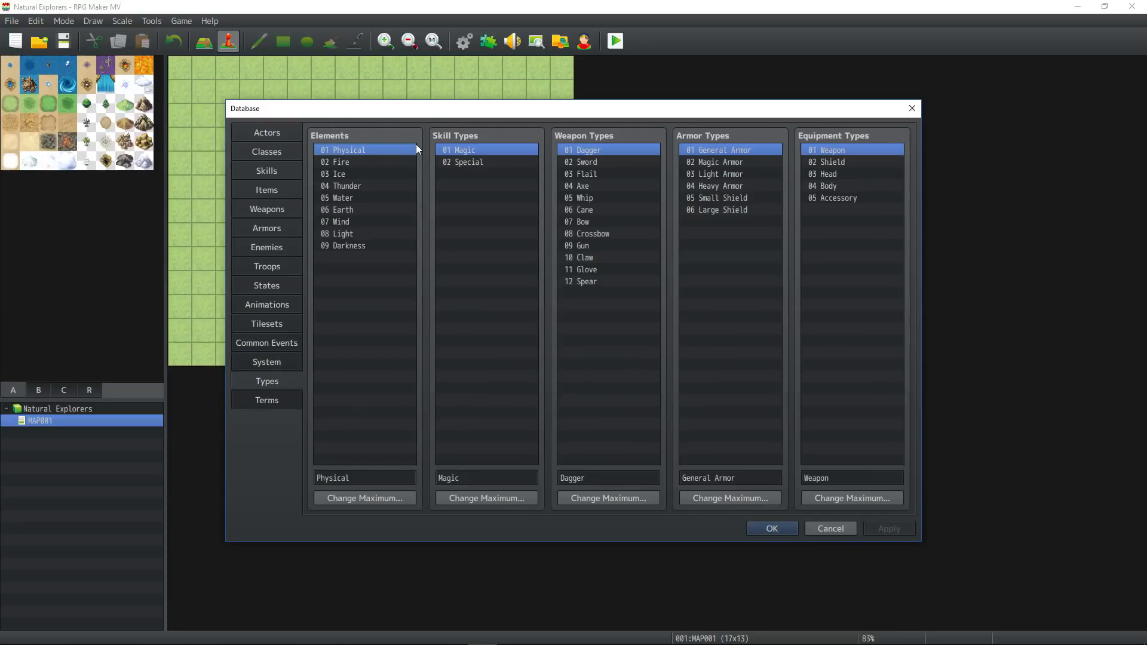
Clear the names of elements 02 through 09 in the database types, keeping only Physical.
{"action": "left_click", "coordinate": [363, 161]}
{"action": "key", "text": "Delete"}
{"action": "left_click", "coordinate": [362, 174]}
{"action": "key", "text": "Delete"}
{"action": "left_click", "coordinate": [362, 186]}
{"action": "key", "text": "Delete"}
{"action": "left_click", "coordinate": [362, 198]}
{"action": "key", "text": "Delete"}
{"action": "left_click", "coordinate": [358, 210]}
{"action": "key", "text": "Delete"}
{"action": "left_click", "coordinate": [353, 222]}
{"action": "key", "text": "Delete"}
{"action": "left_click", "coordinate": [354, 233]}
{"action": "key", "text": "Delete"}
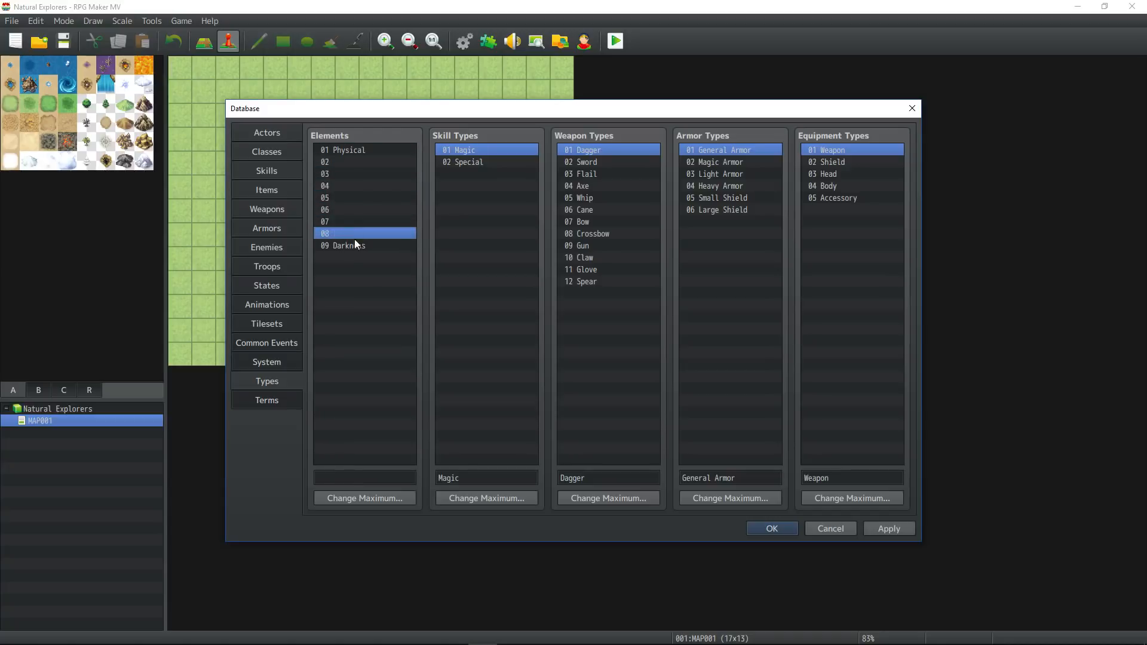
{"action": "left_click", "coordinate": [354, 246]}
{"action": "key", "text": "Delete"}
Rename skill type 01 to Tech and skill type 02 to Ability.
{"action": "double_click", "coordinate": [489, 477]}
{"action": "type", "text": "Tech"}
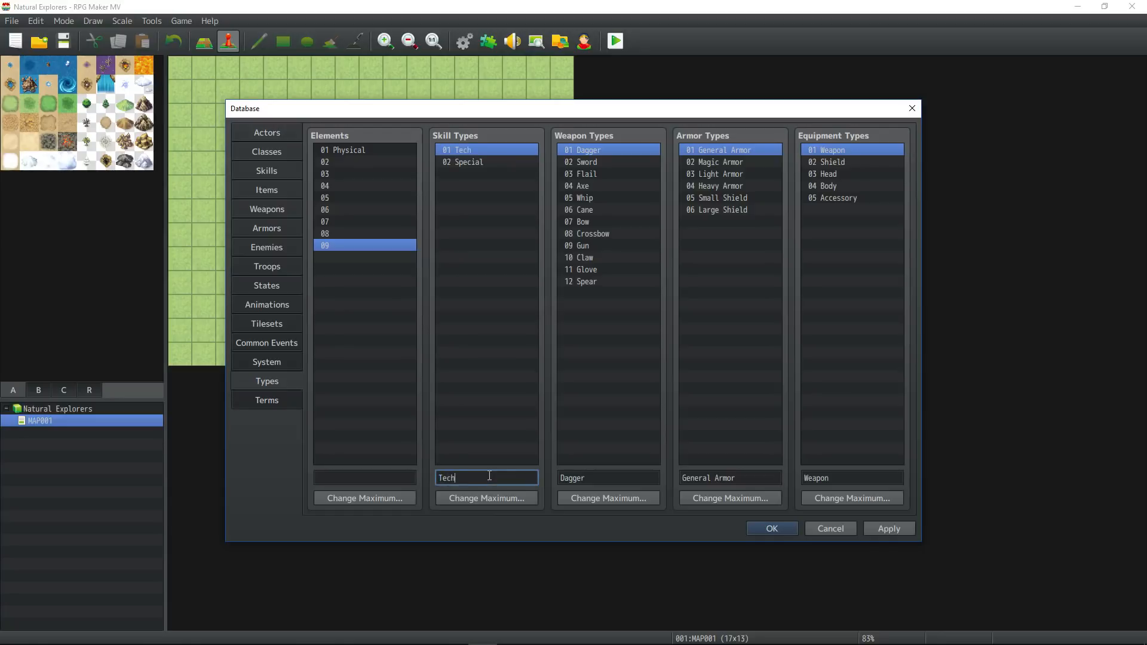
{"action": "left_click", "coordinate": [472, 163]}
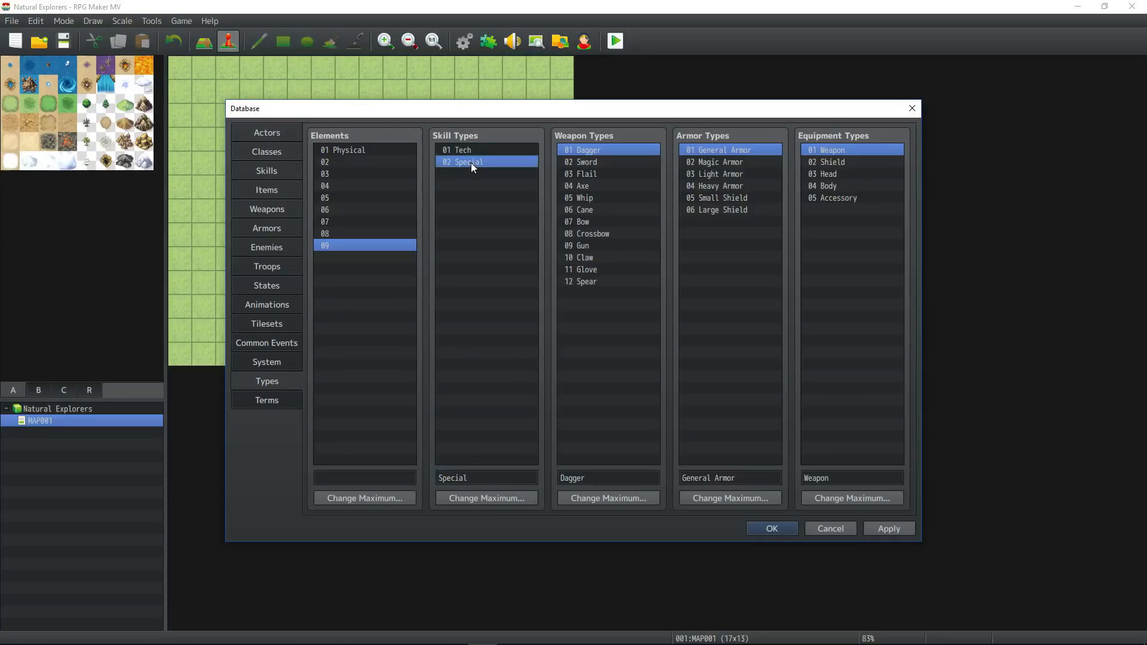
{"action": "double_click", "coordinate": [481, 476]}
{"action": "type", "text": "Ability"}
Clear the Shield and Accessory names from the equipment types.
{"action": "left_click", "coordinate": [606, 281]}
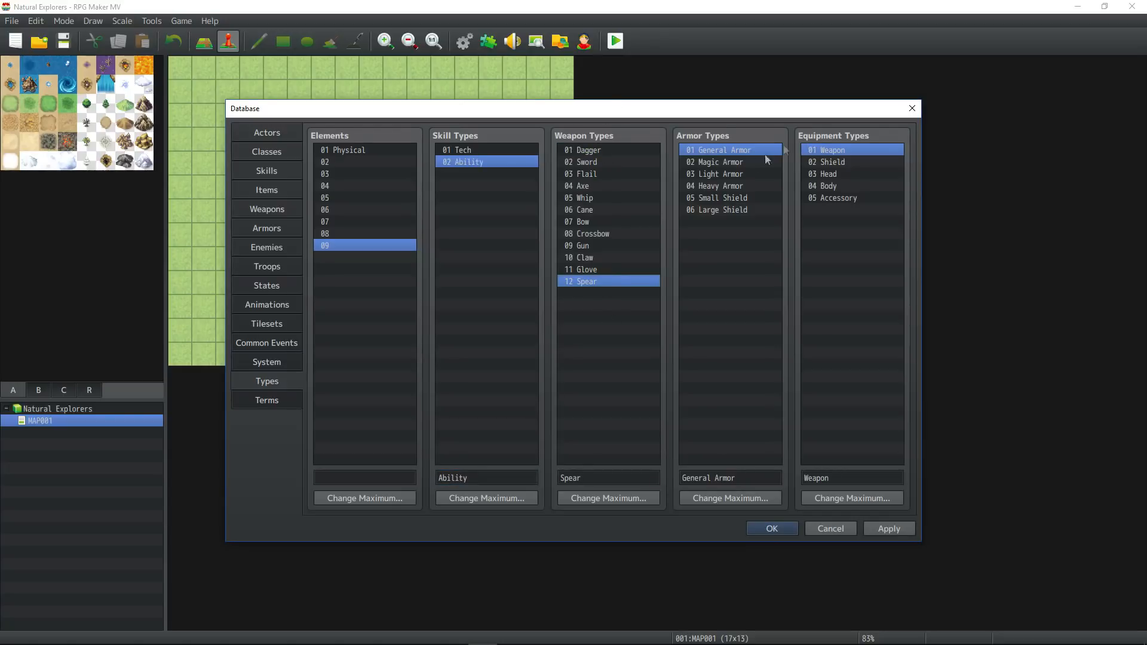
{"action": "left_click", "coordinate": [842, 160]}
{"action": "key", "text": "Delete"}
{"action": "left_click", "coordinate": [851, 198]}
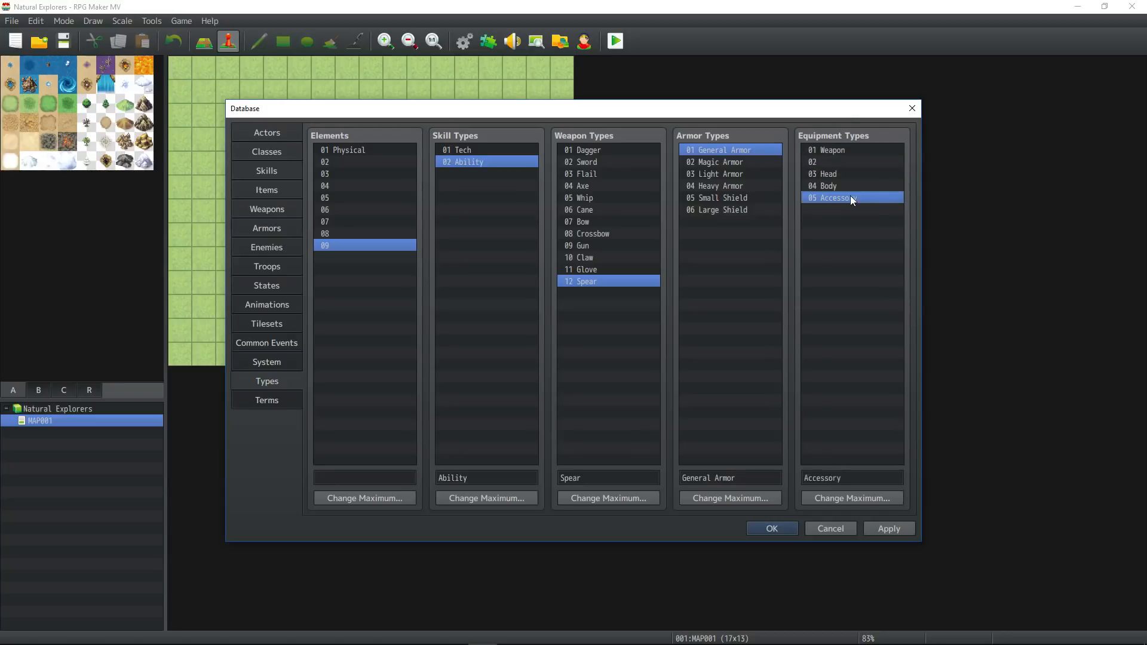
{"action": "key", "text": "Delete"}
Name equipment types 02, 03 and 04 Head, Body and Relic.
{"action": "left_click", "coordinate": [843, 162]}
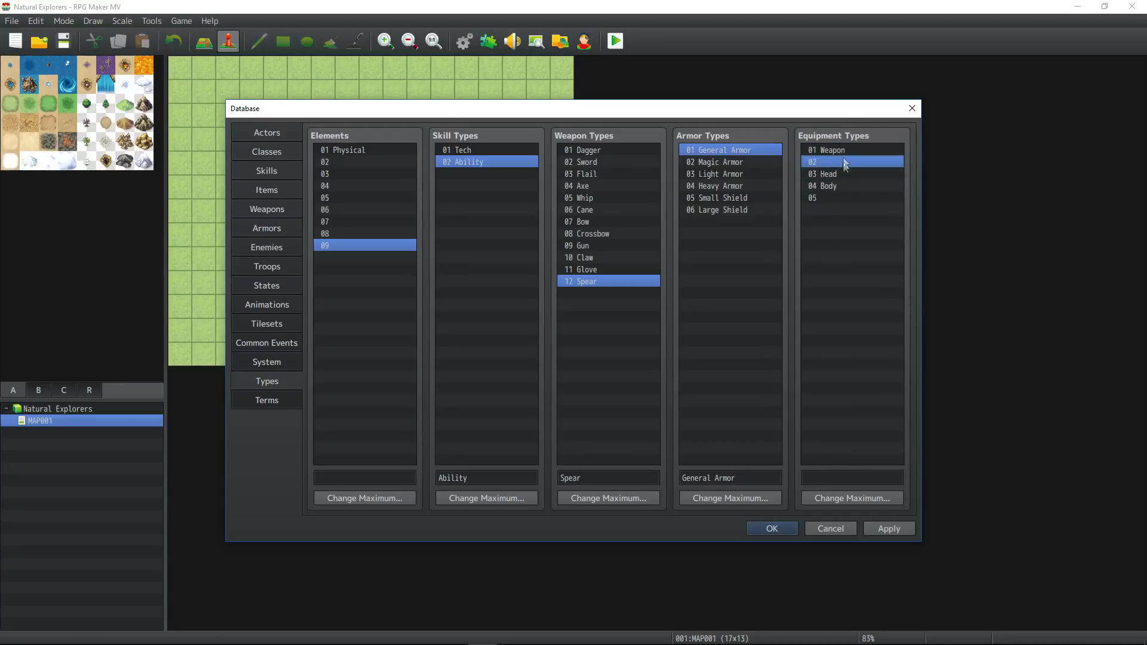
{"action": "left_click", "coordinate": [829, 477]}
{"action": "type", "text": "GHe"}
{"action": "key", "text": "BackSpace"}
{"action": "key", "text": "BackSpace"}
{"action": "type", "text": "Head"}
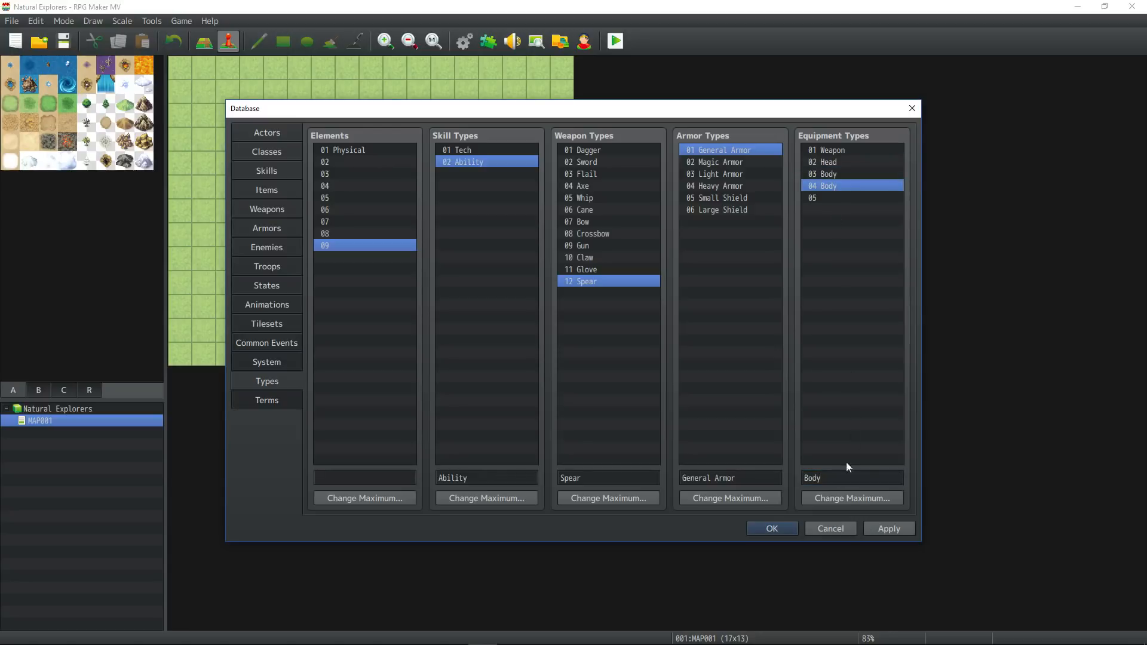
{"action": "double_click", "coordinate": [846, 480]}
{"action": "type", "text": "R"}
Reduce the maximum of the equipment types to 4, dropping the empty fifth entry.
{"action": "left_click", "coordinate": [836, 198]}
{"action": "left_click", "coordinate": [863, 492]}
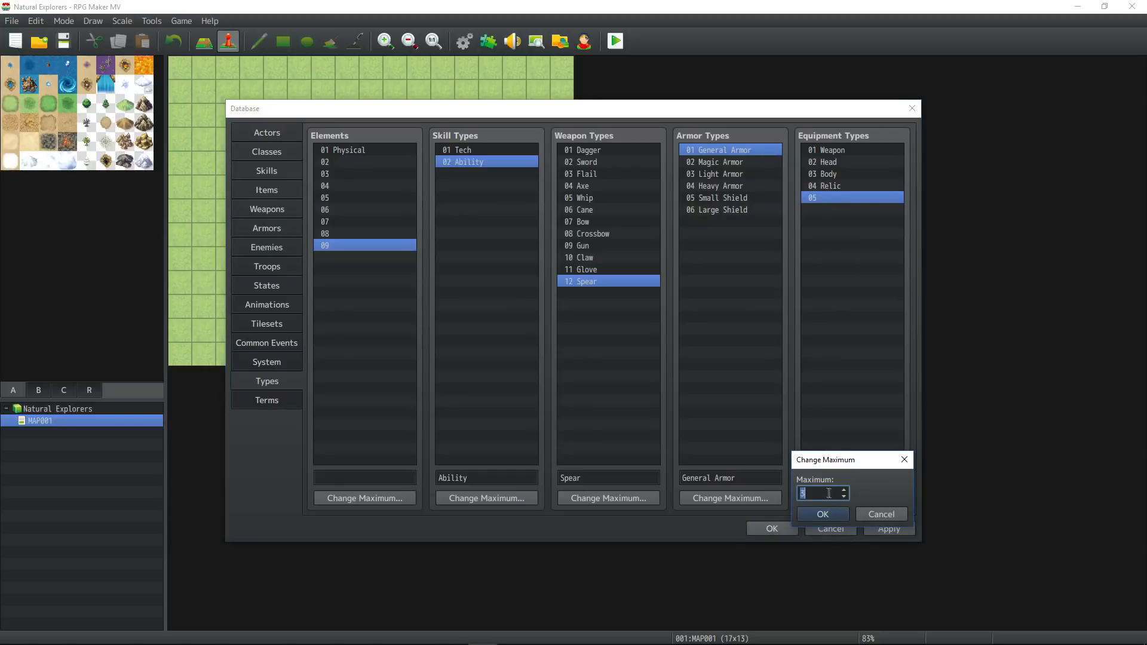
{"action": "left_click", "coordinate": [823, 512]}
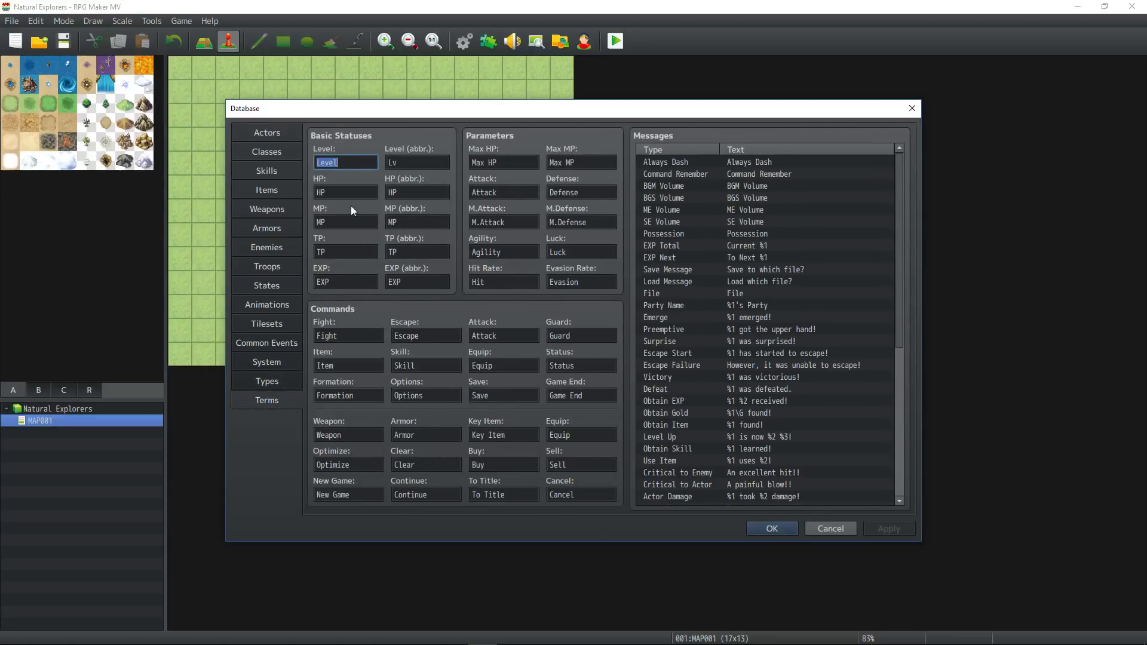
Look over the Terms settings and name actor 0001 Edmond.
{"action": "left_click", "coordinate": [510, 194]}
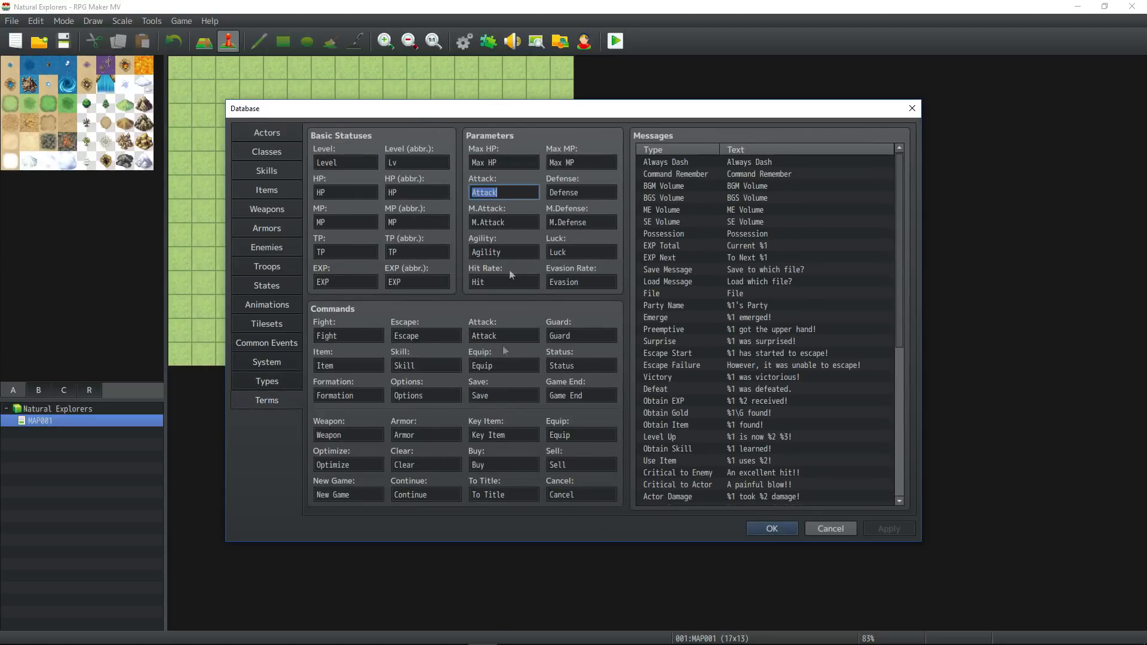
{"action": "left_click", "coordinate": [257, 138]}
{"action": "left_click", "coordinate": [358, 161]}
{"action": "left_click", "coordinate": [499, 167]}
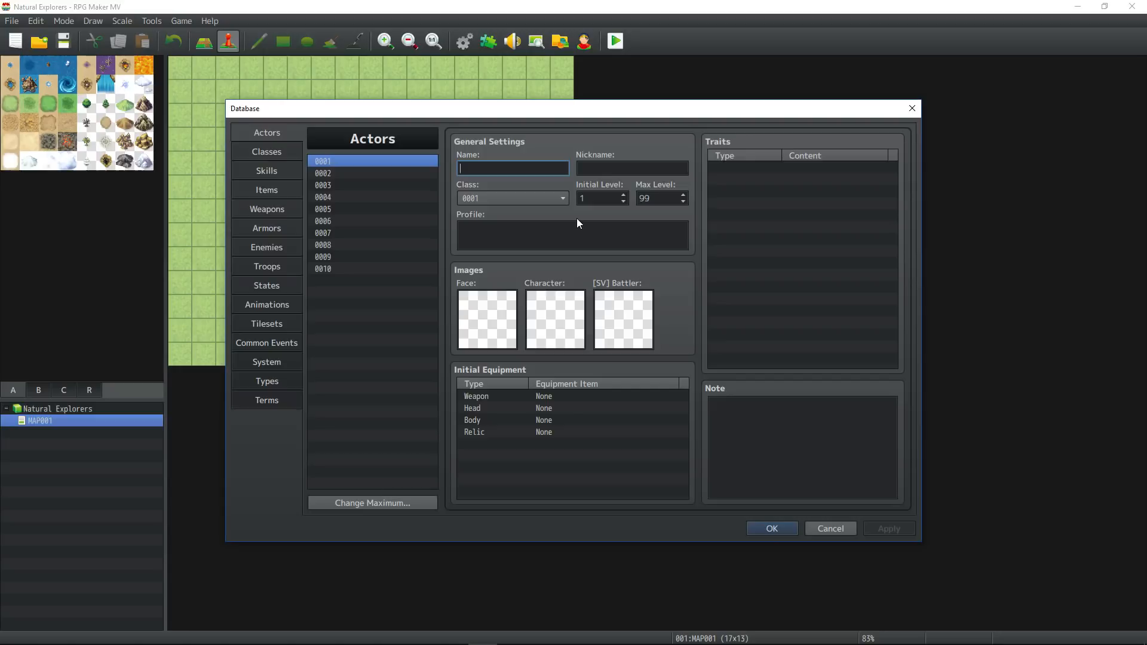
{"action": "type", "text": "Edmond"}
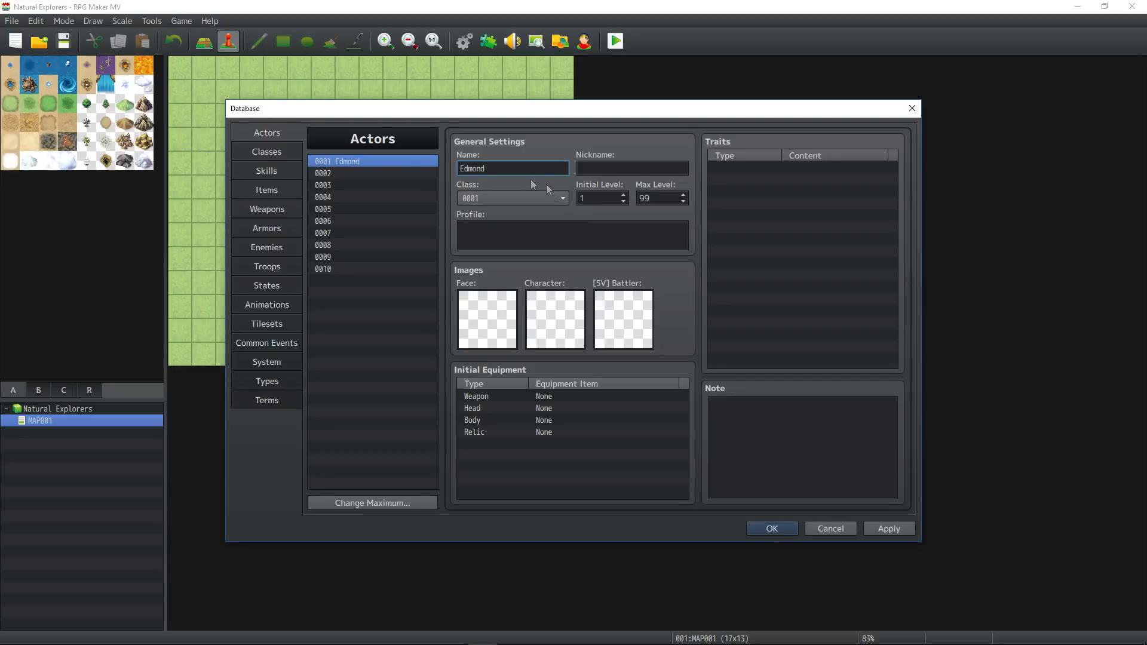
Name class 0001 Explorer.
{"action": "left_click", "coordinate": [269, 152]}
{"action": "left_click", "coordinate": [469, 170]}
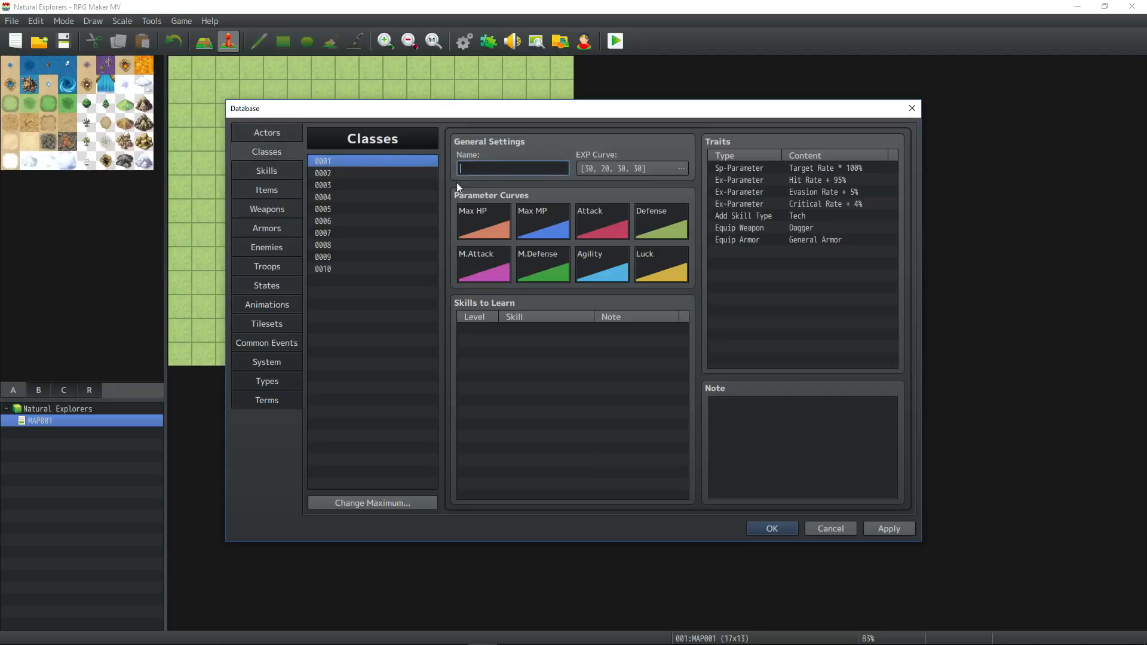
{"action": "type", "text": "Explorer"}
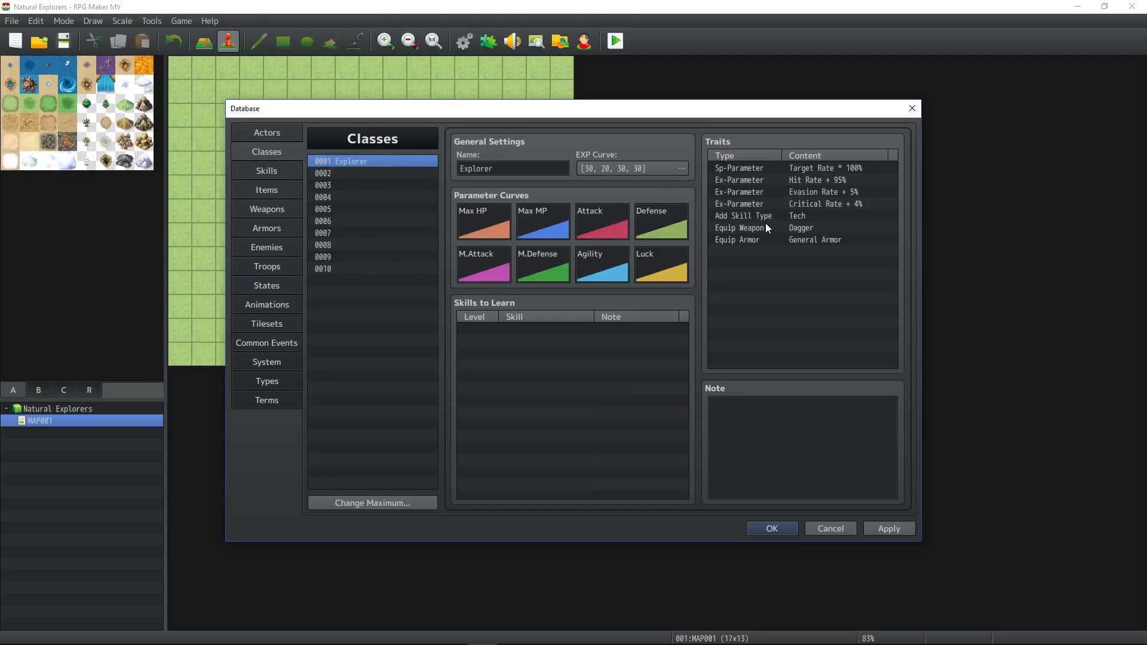
{"action": "left_click", "coordinate": [779, 439]}
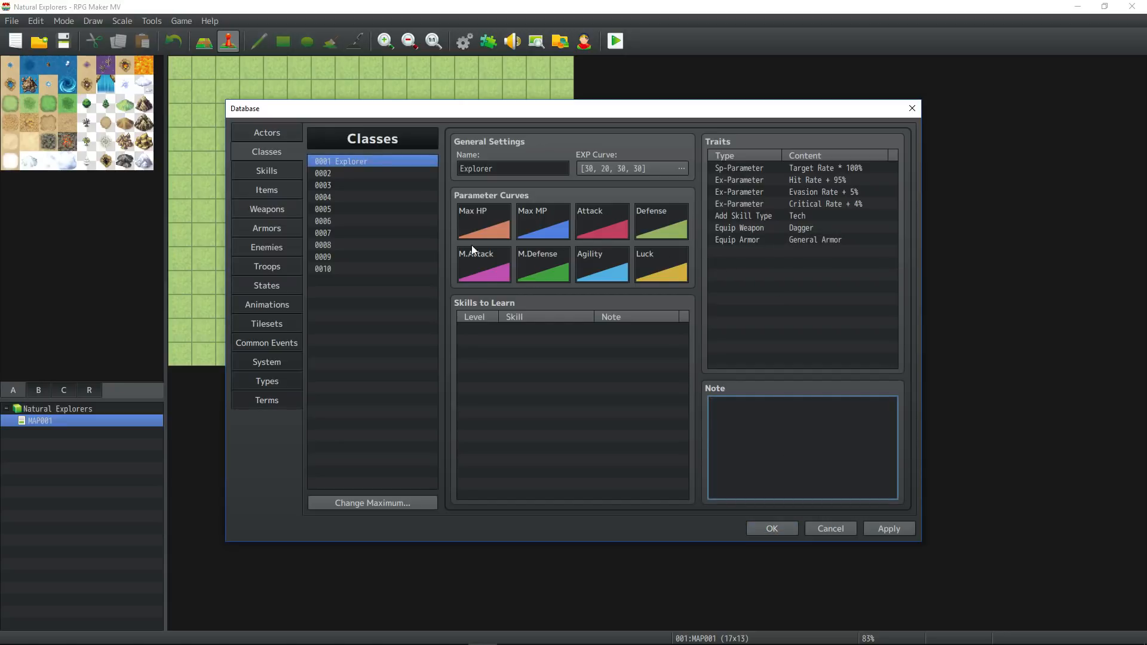
Check the remaining class entries and the Skills and Items lists, and close the database keeping all changes.
{"action": "left_click", "coordinate": [359, 173]}
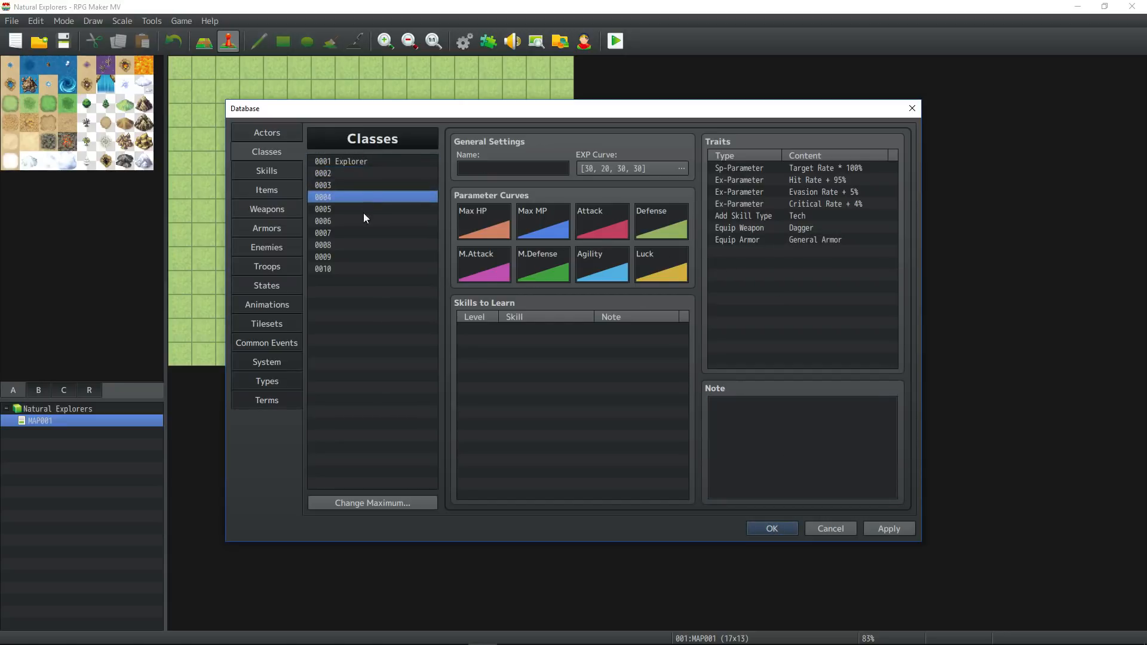
{"action": "left_click", "coordinate": [279, 167]}
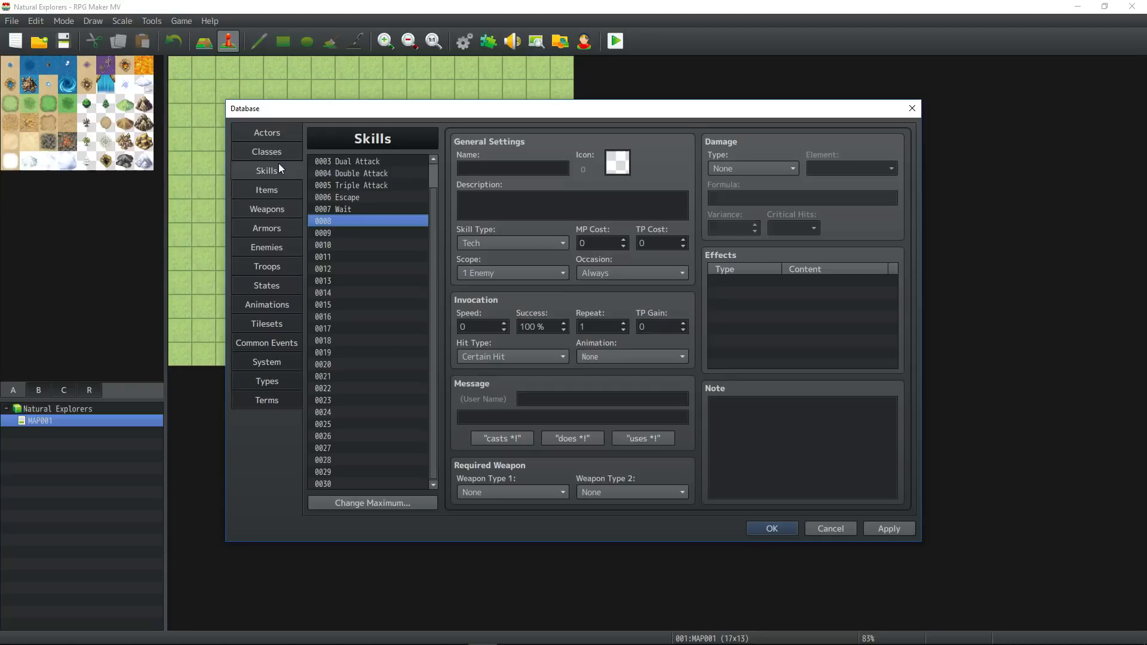
{"action": "left_click", "coordinate": [276, 190]}
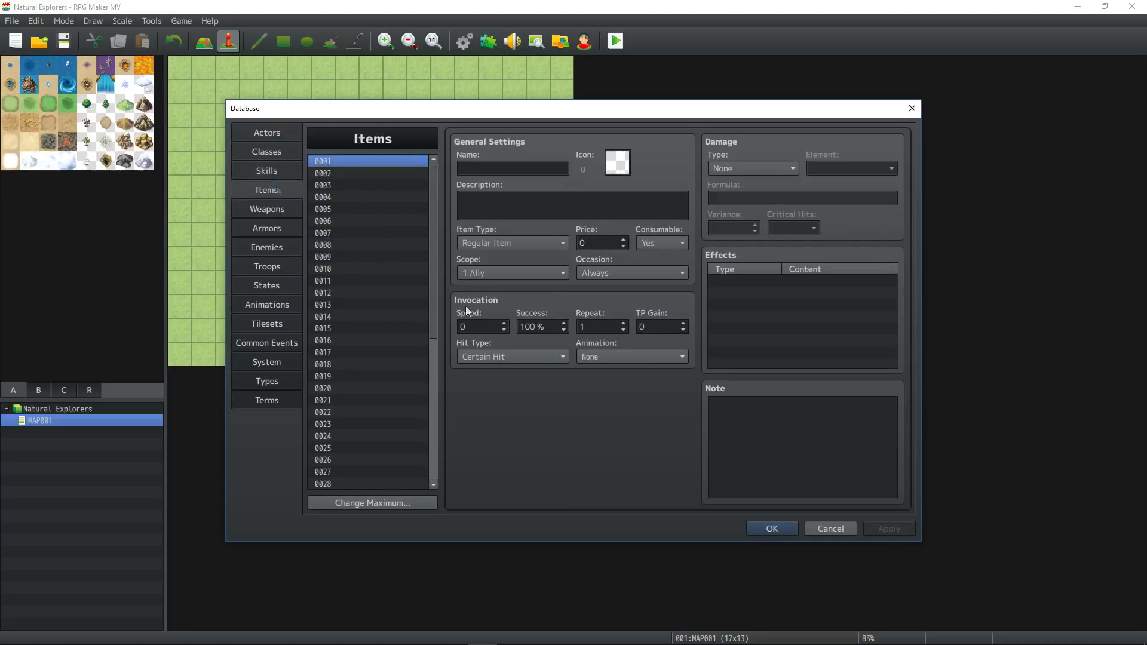
{"action": "left_click", "coordinate": [773, 528]}
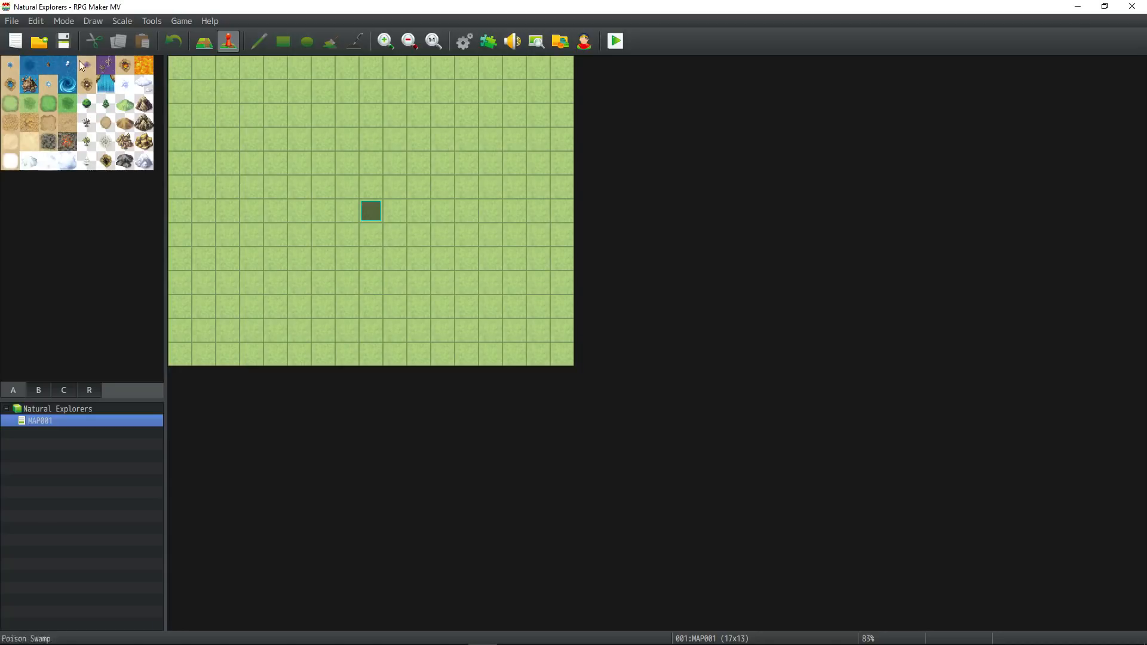
Open the project's folder in File Explorer and go to the bgm folder inside audio.
{"action": "left_click", "coordinate": [188, 21]}
{"action": "left_click", "coordinate": [193, 55]}
{"action": "left_click_drag", "start_coordinate": [695, 250], "coordinate": [626, 269]}
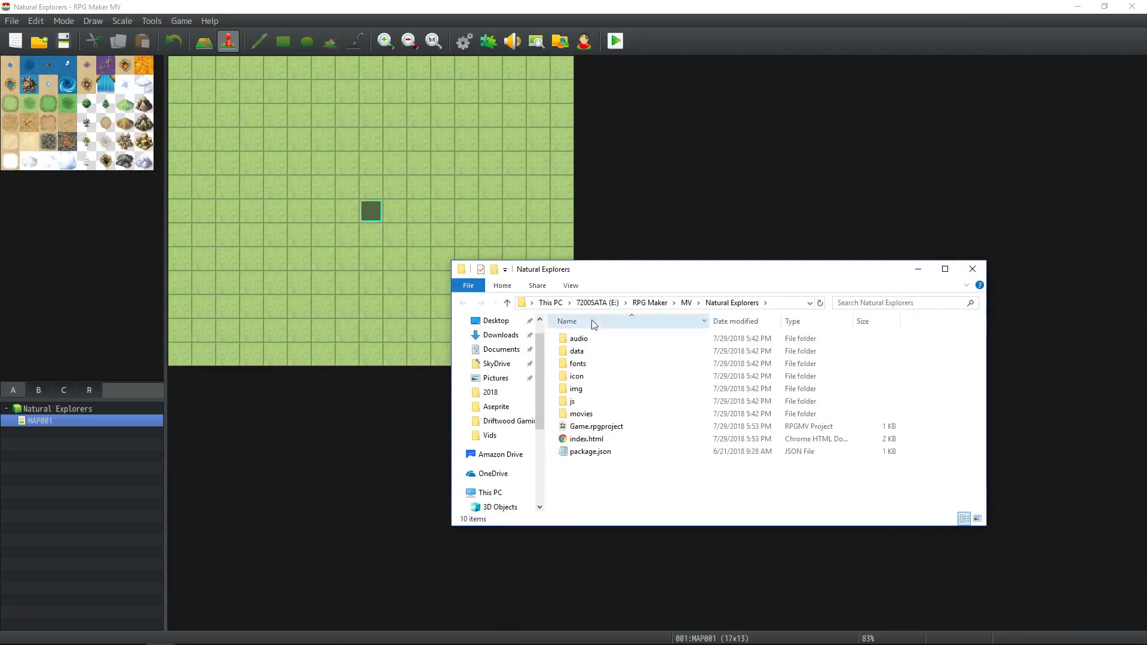
{"action": "double_click", "coordinate": [591, 339]}
{"action": "double_click", "coordinate": [603, 339]}
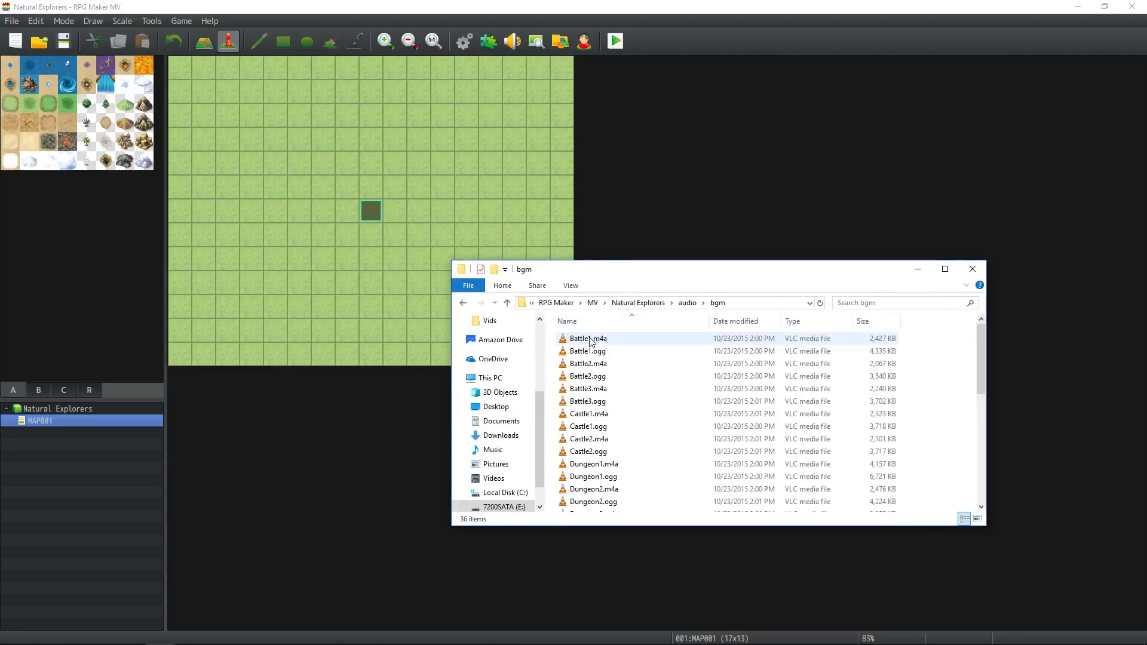
{"action": "left_click", "coordinate": [686, 303]}
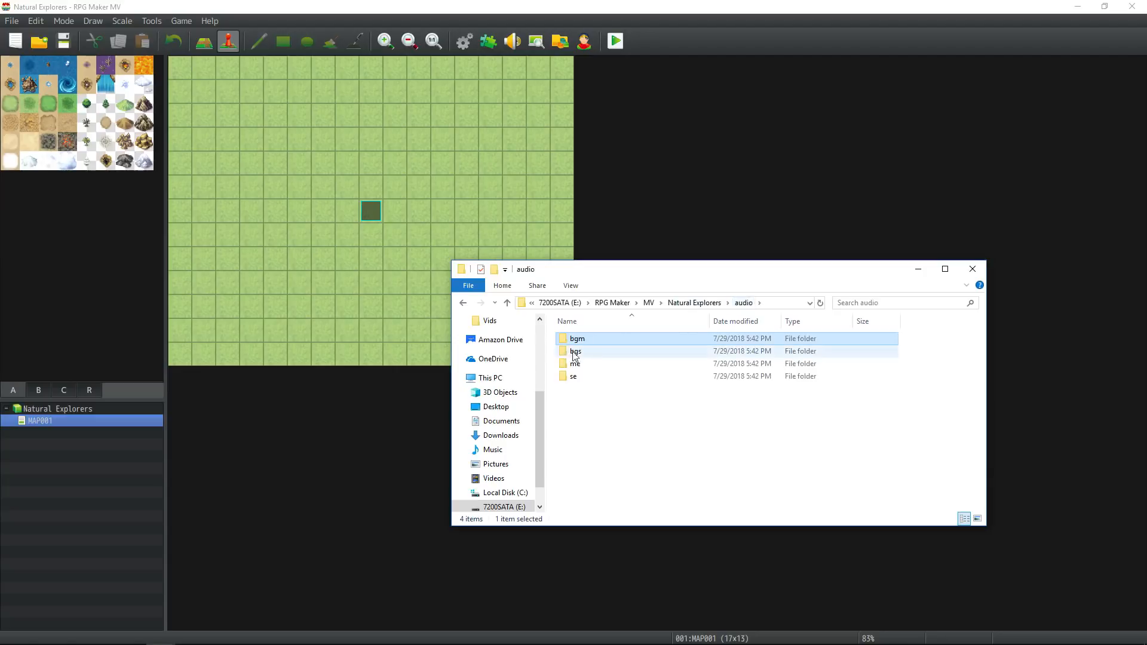
{"action": "double_click", "coordinate": [600, 338]}
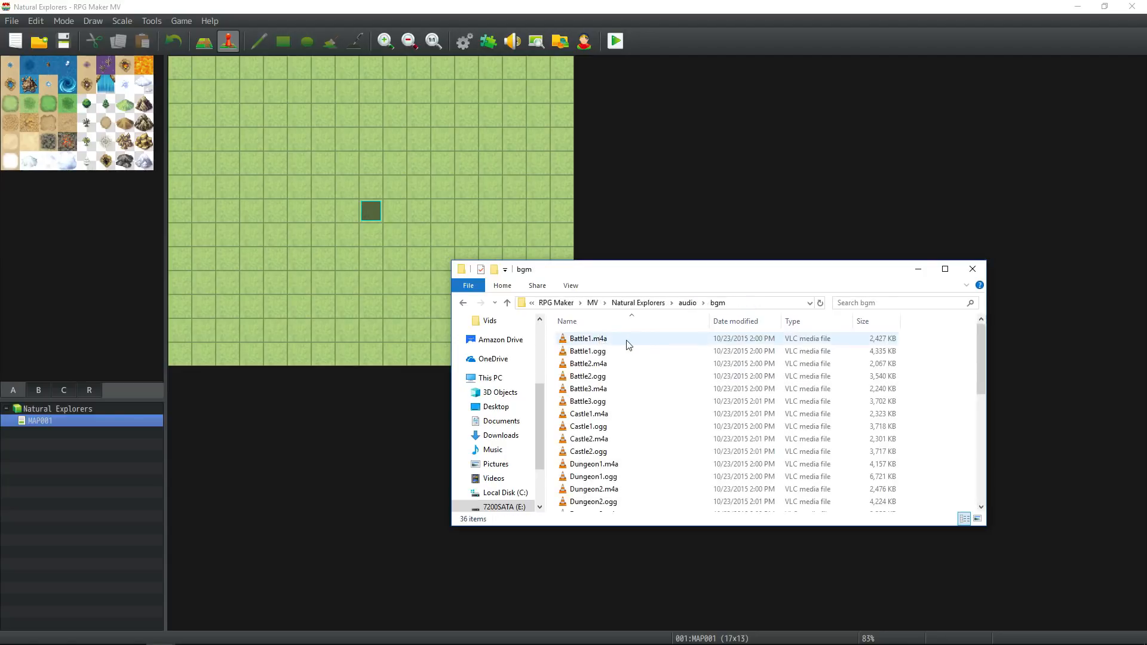
Delete all the default music files from the bgm folder, from Battle1.m4a through Town2.ogg.
{"action": "left_click", "coordinate": [629, 345]}
{"action": "scroll", "coordinate": [627, 345], "scroll_direction": "down", "scroll_amount": 7}
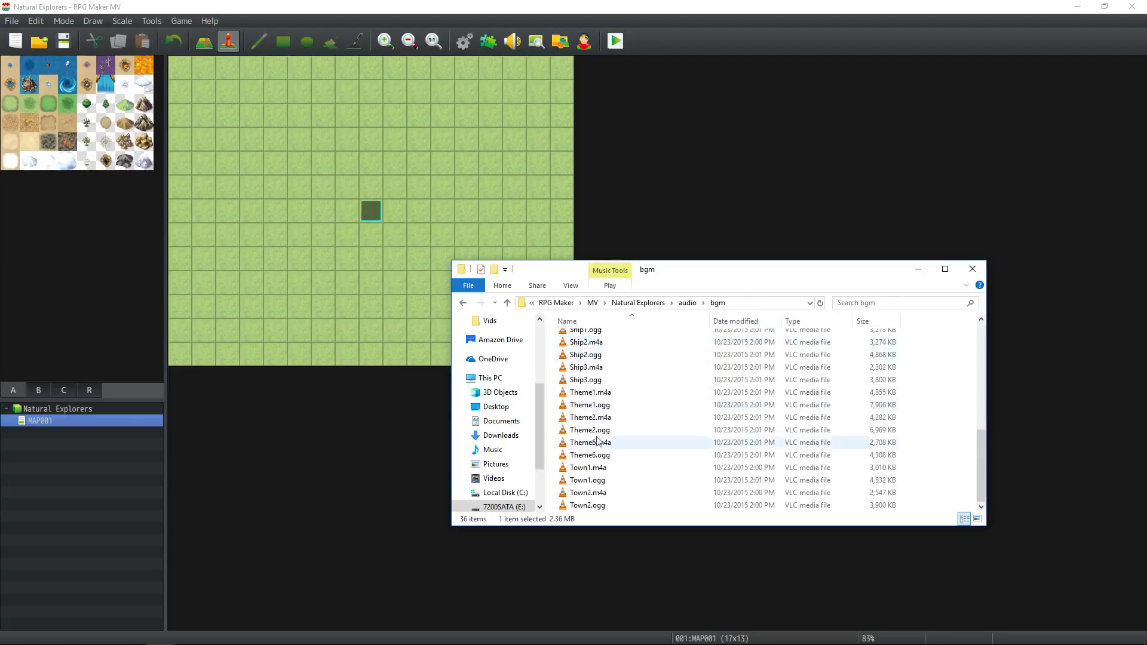
{"action": "left_click", "coordinate": [589, 505], "text": "shift"}
{"action": "key", "text": "Delete"}
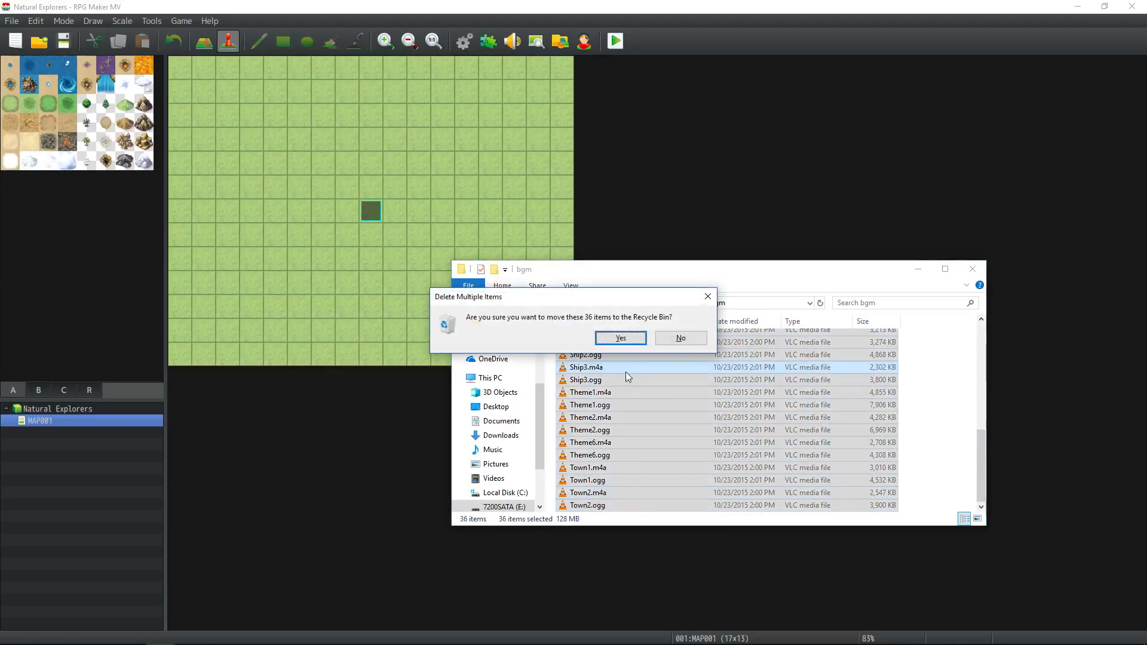
{"action": "key", "text": "Return"}
Look through the bgs, me and se folders inside the project's audio folder.
{"action": "left_click", "coordinate": [687, 303]}
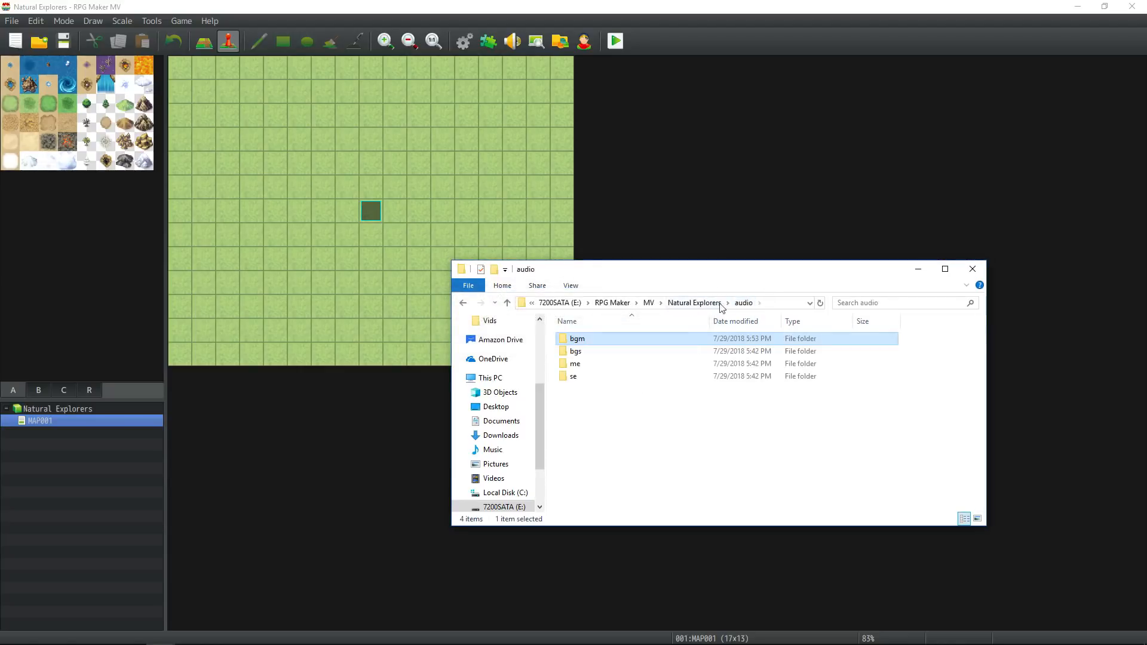
{"action": "double_click", "coordinate": [583, 356]}
{"action": "scroll", "coordinate": [654, 363], "scroll_direction": "down", "scroll_amount": 2}
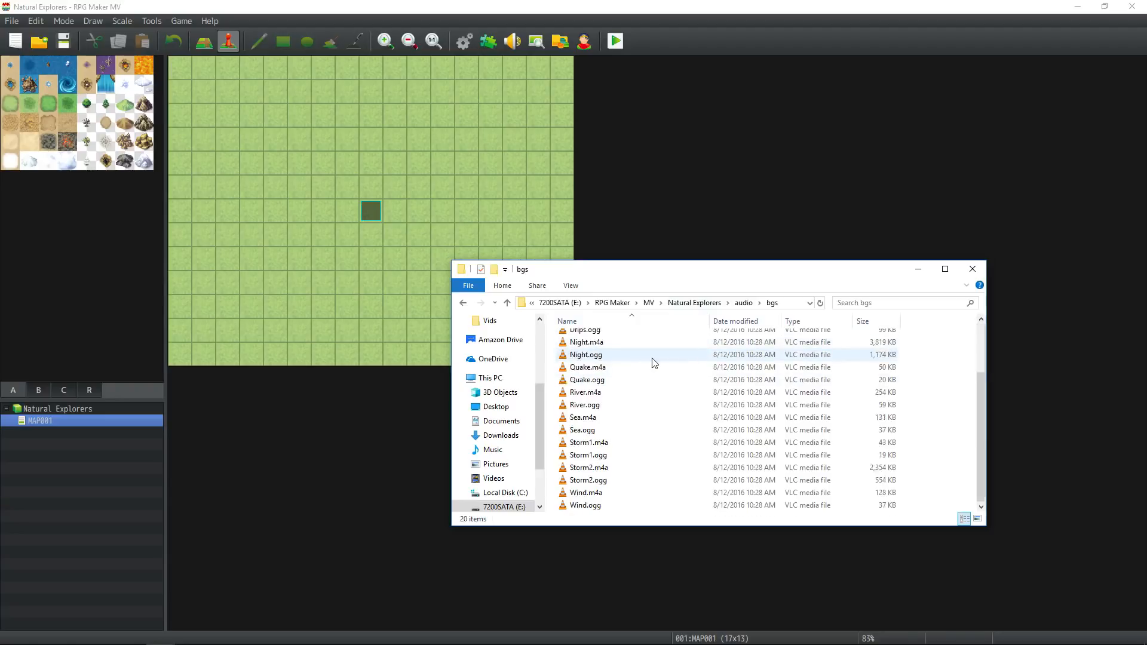
{"action": "scroll", "coordinate": [654, 363], "scroll_direction": "up", "scroll_amount": 2}
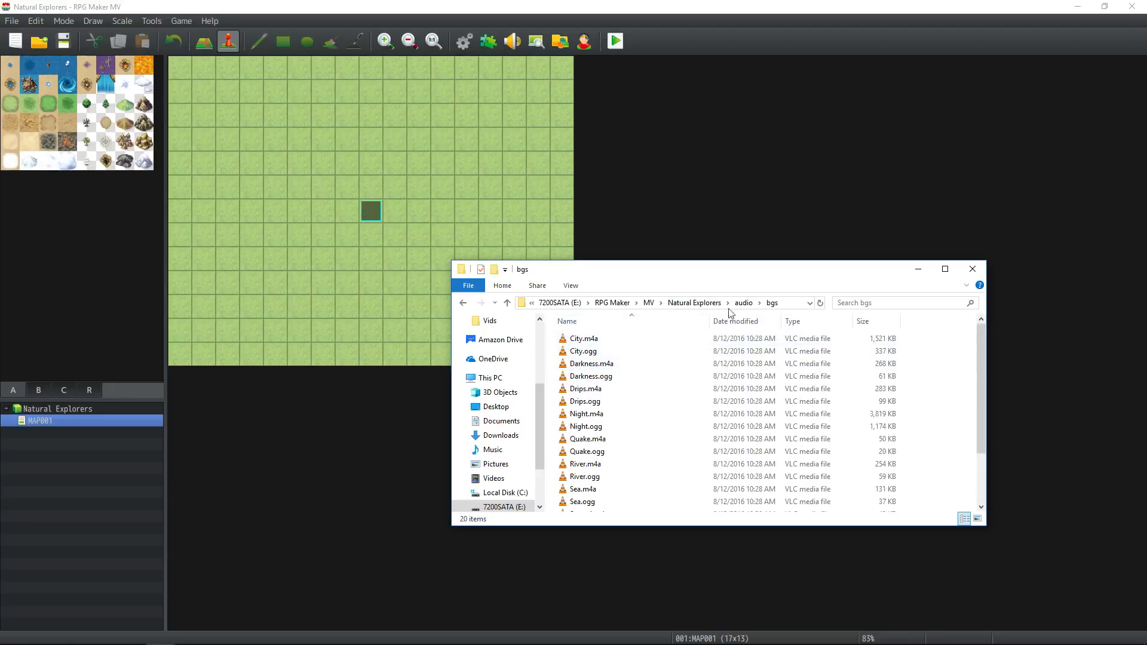
{"action": "left_click", "coordinate": [743, 302]}
{"action": "double_click", "coordinate": [574, 364]}
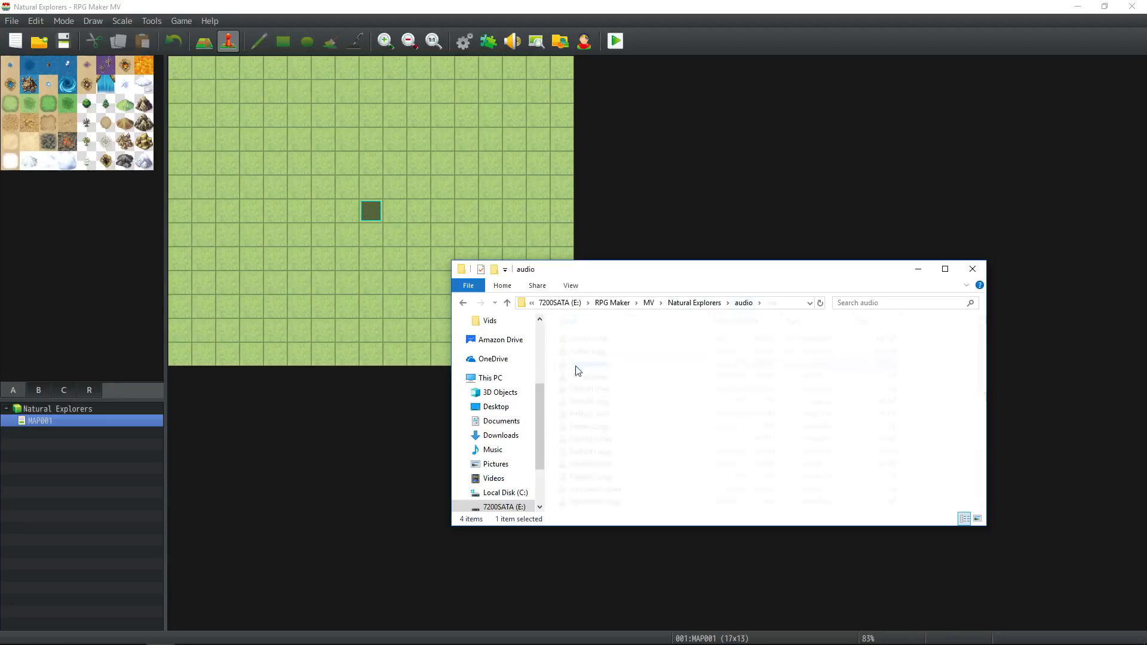
{"action": "left_click", "coordinate": [742, 302]}
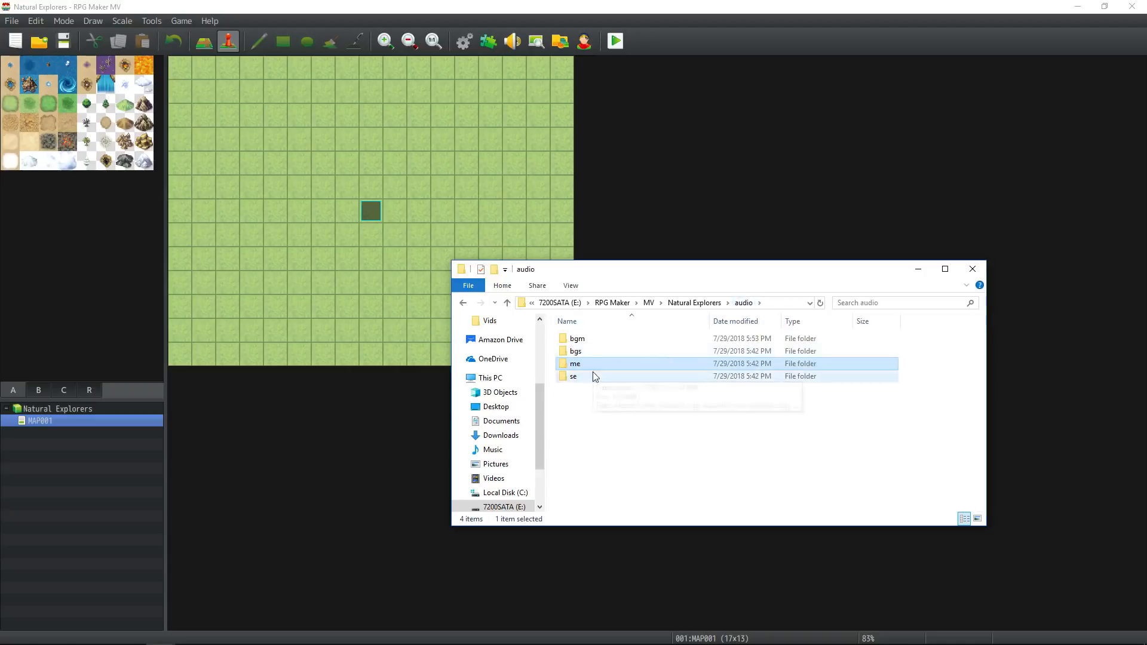
{"action": "double_click", "coordinate": [592, 376]}
{"action": "left_click", "coordinate": [742, 303]}
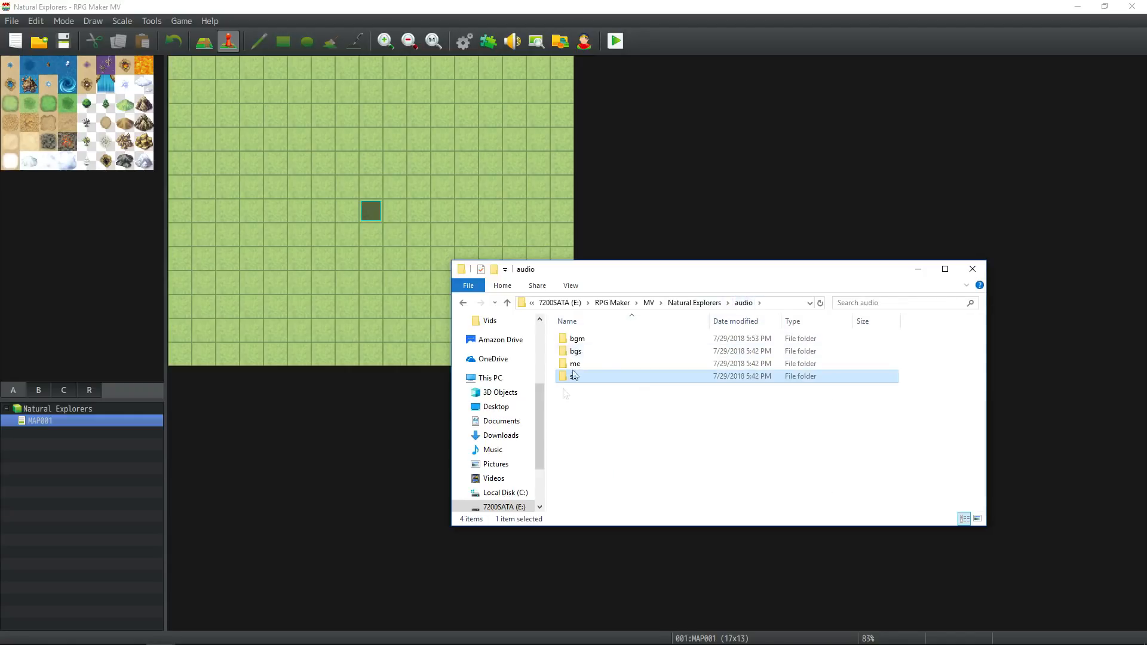
Delete all the default files from the me folder, from Curse1.m4a through Victory2.ogg.
{"action": "double_click", "coordinate": [582, 364]}
{"action": "scroll", "coordinate": [594, 359], "scroll_direction": "down", "scroll_amount": 7}
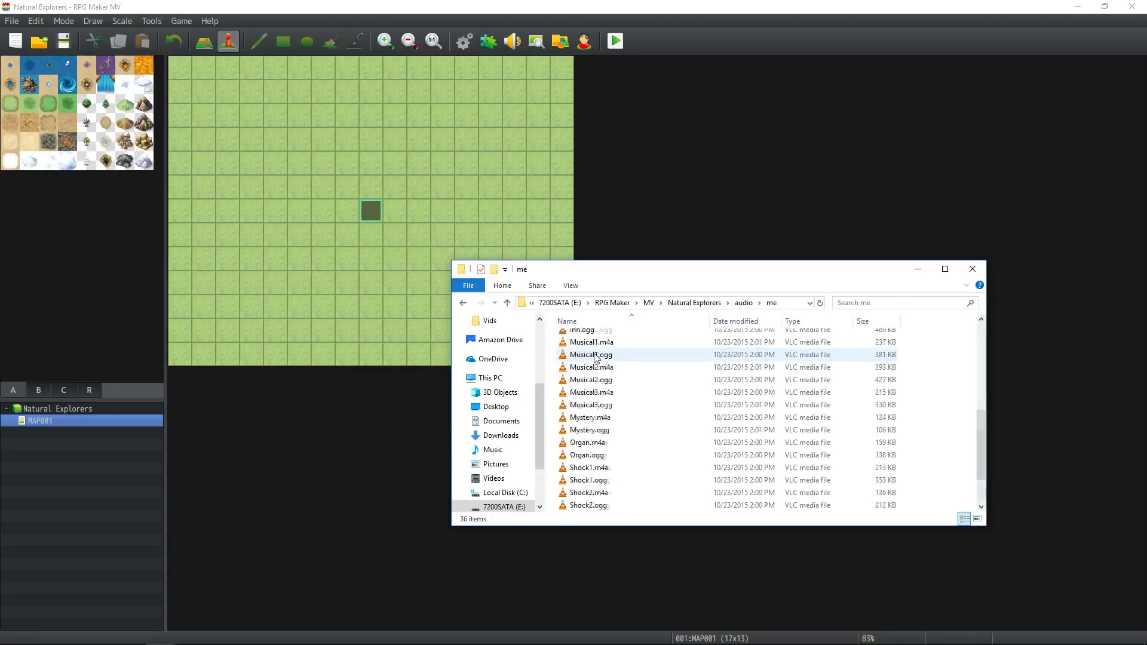
{"action": "scroll", "coordinate": [595, 358], "scroll_direction": "up", "scroll_amount": 7}
{"action": "left_click", "coordinate": [589, 340]}
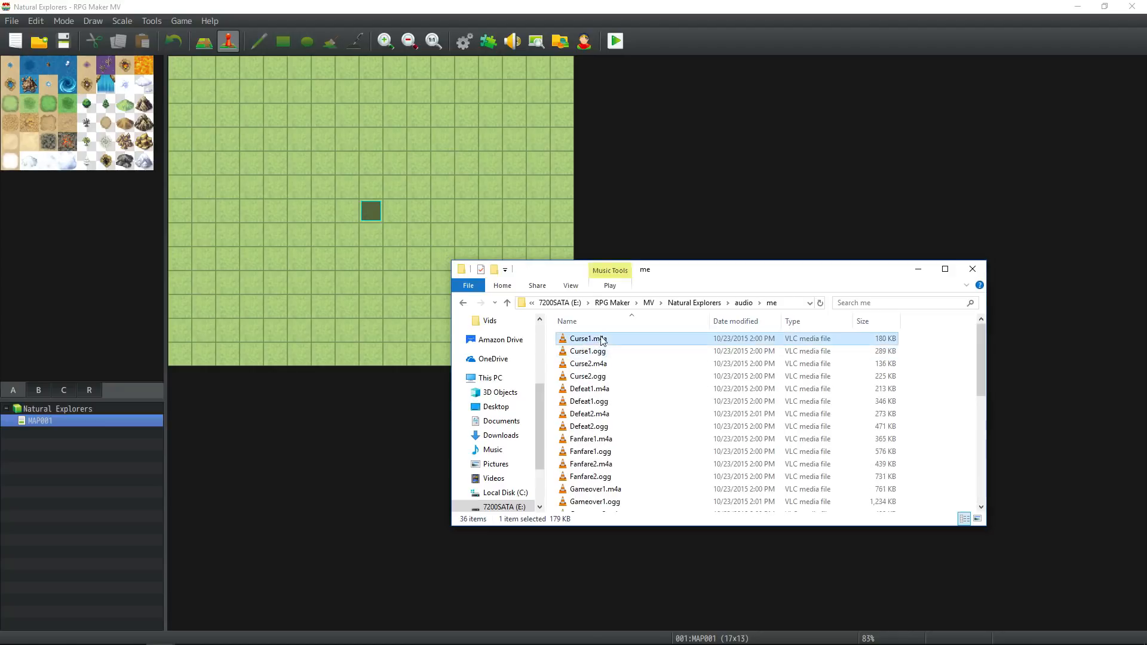
{"action": "scroll", "coordinate": [620, 408], "scroll_direction": "down", "scroll_amount": 2}
{"action": "scroll", "coordinate": [618, 412], "scroll_direction": "down", "scroll_amount": 4}
{"action": "left_click", "coordinate": [615, 507], "text": "shift"}
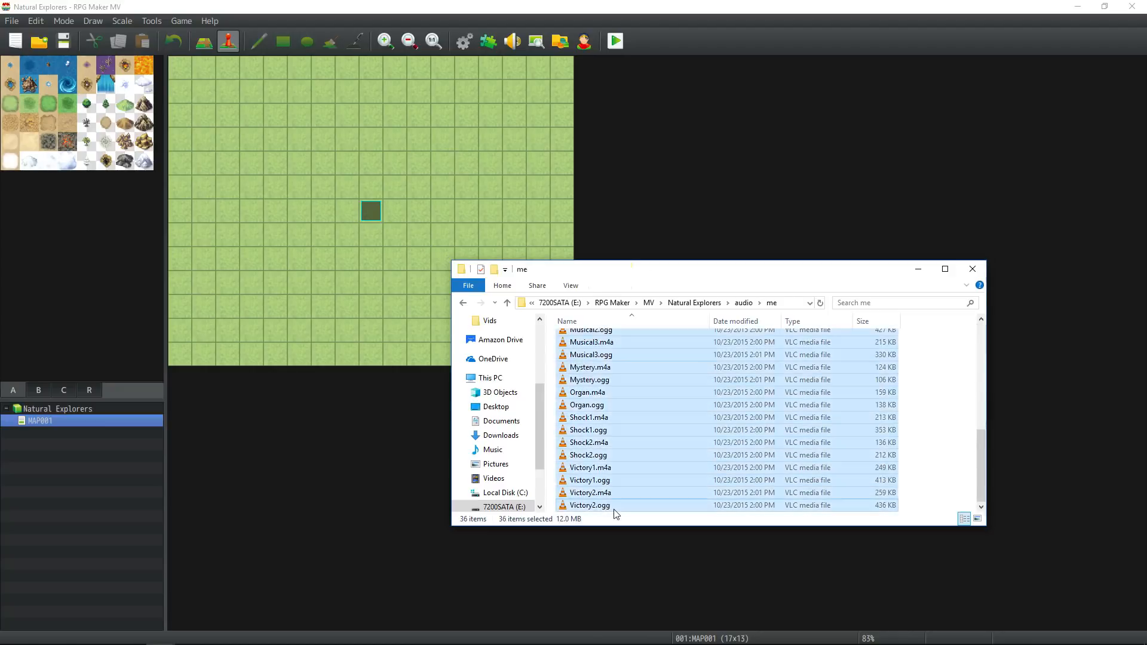
{"action": "key", "text": "Delete"}
{"action": "key", "text": "Return"}
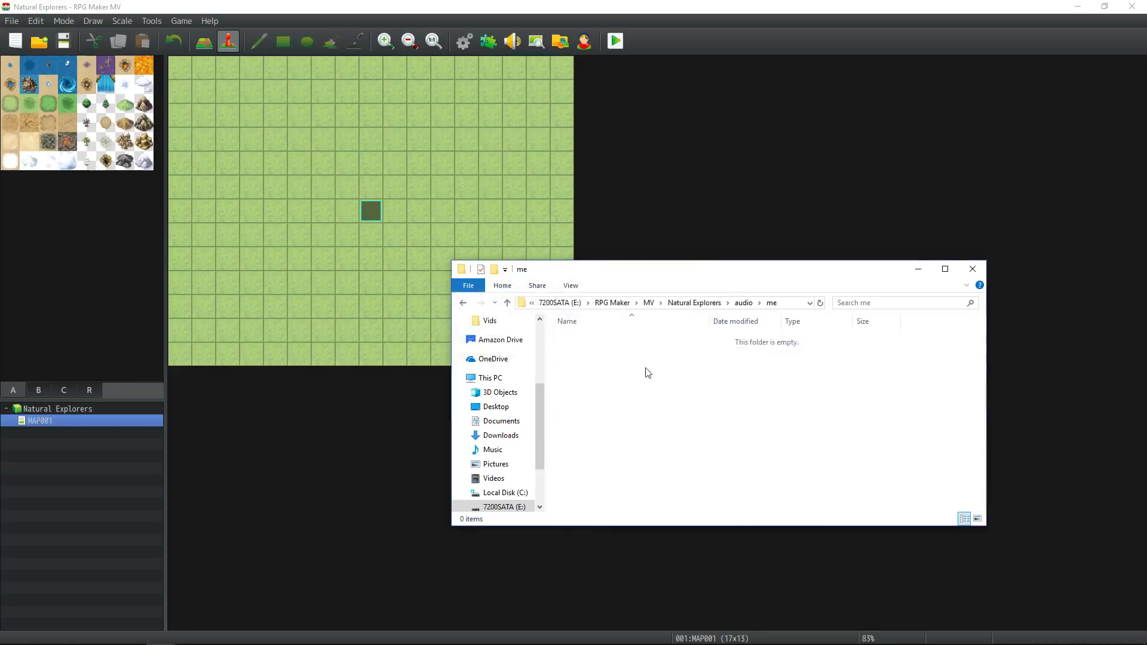
Examine the background sound files in the bgs folder and return to the audio folder.
{"action": "left_click", "coordinate": [744, 302]}
{"action": "double_click", "coordinate": [614, 350]}
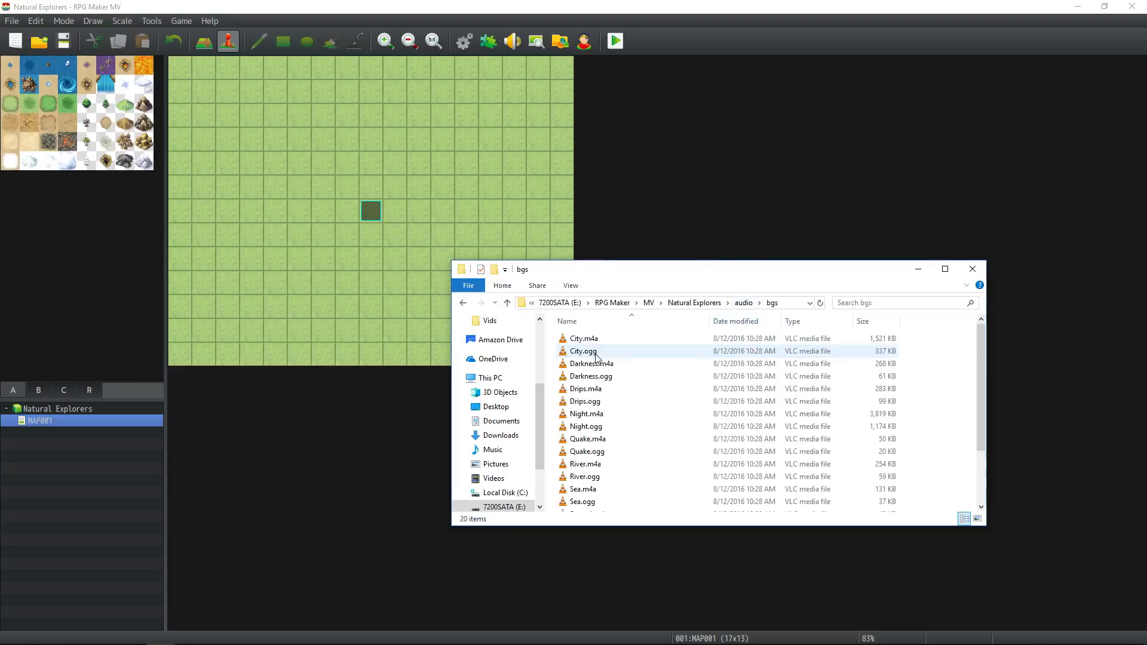
{"action": "scroll", "coordinate": [721, 352], "scroll_direction": "down", "scroll_amount": 2}
{"action": "left_click", "coordinate": [744, 303]}
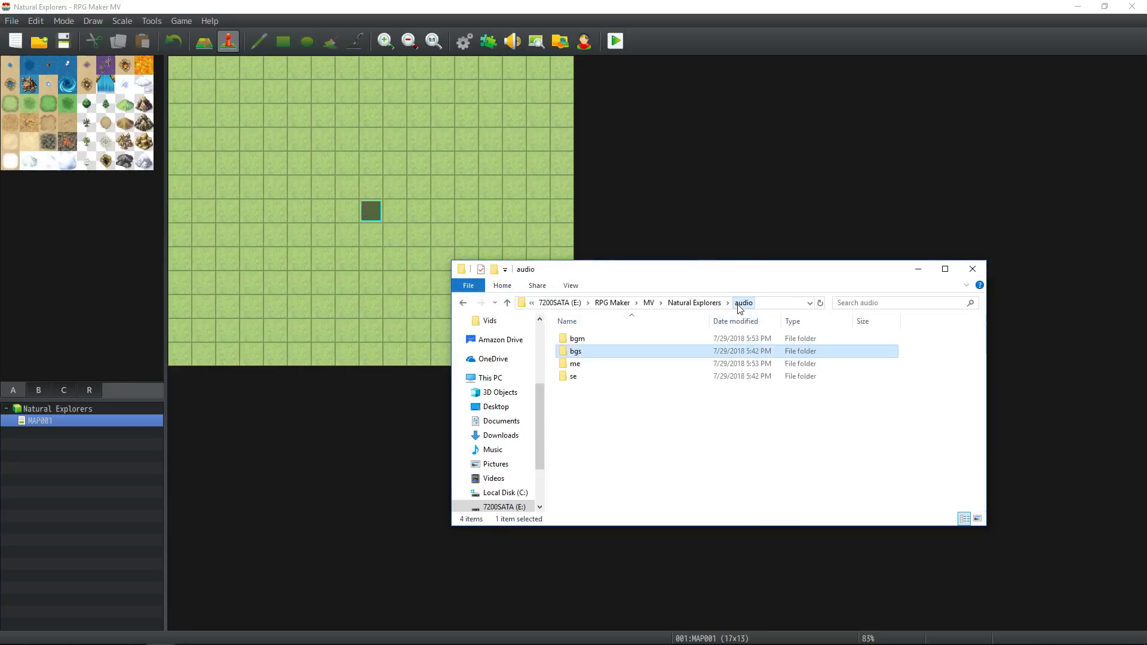
{"action": "double_click", "coordinate": [585, 351]}
{"action": "scroll", "coordinate": [632, 371], "scroll_direction": "down", "scroll_amount": 3}
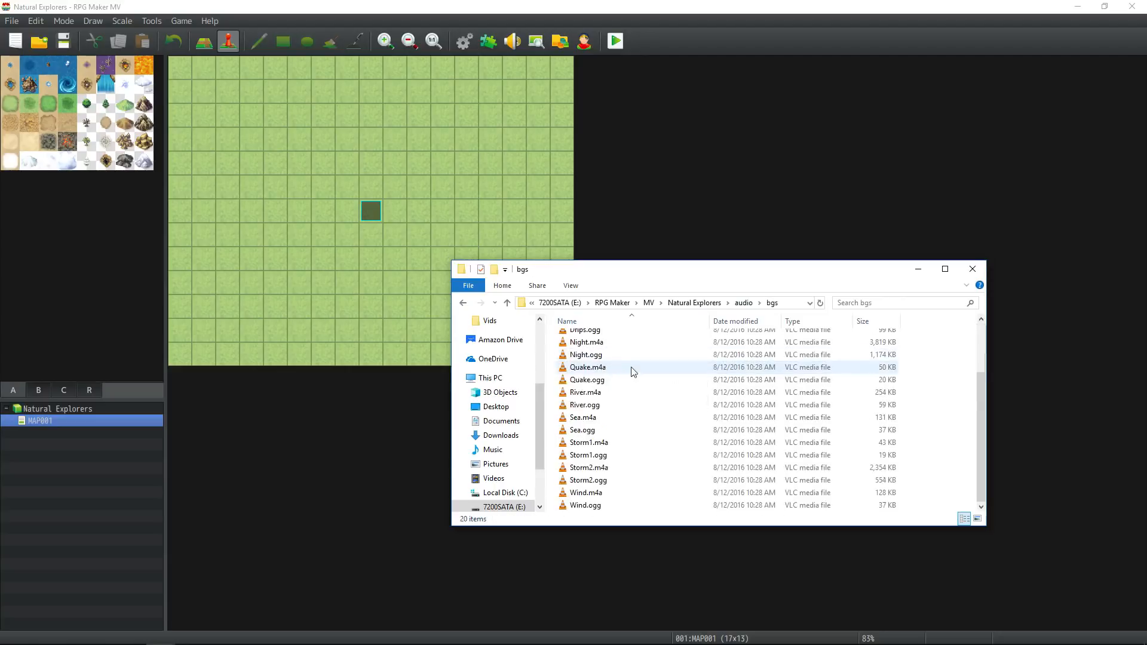
{"action": "left_click", "coordinate": [744, 303]}
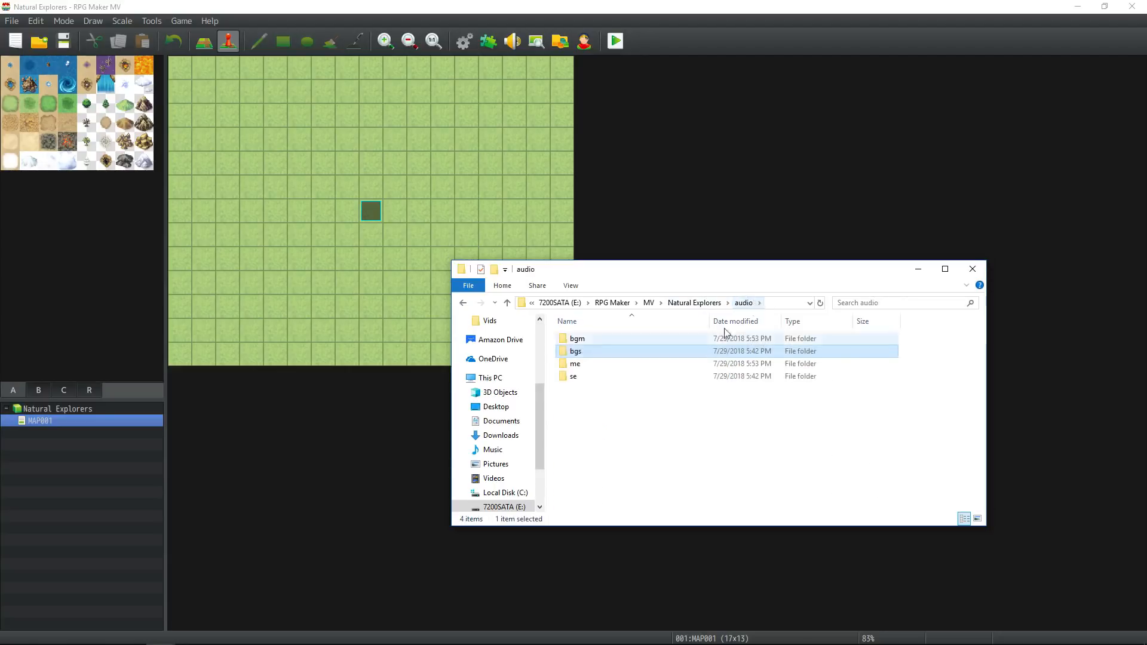
Look through the sound effects in the se folder and recheck the bgm and me folders.
{"action": "double_click", "coordinate": [591, 376]}
{"action": "scroll", "coordinate": [629, 363], "scroll_direction": "down", "scroll_amount": 20}
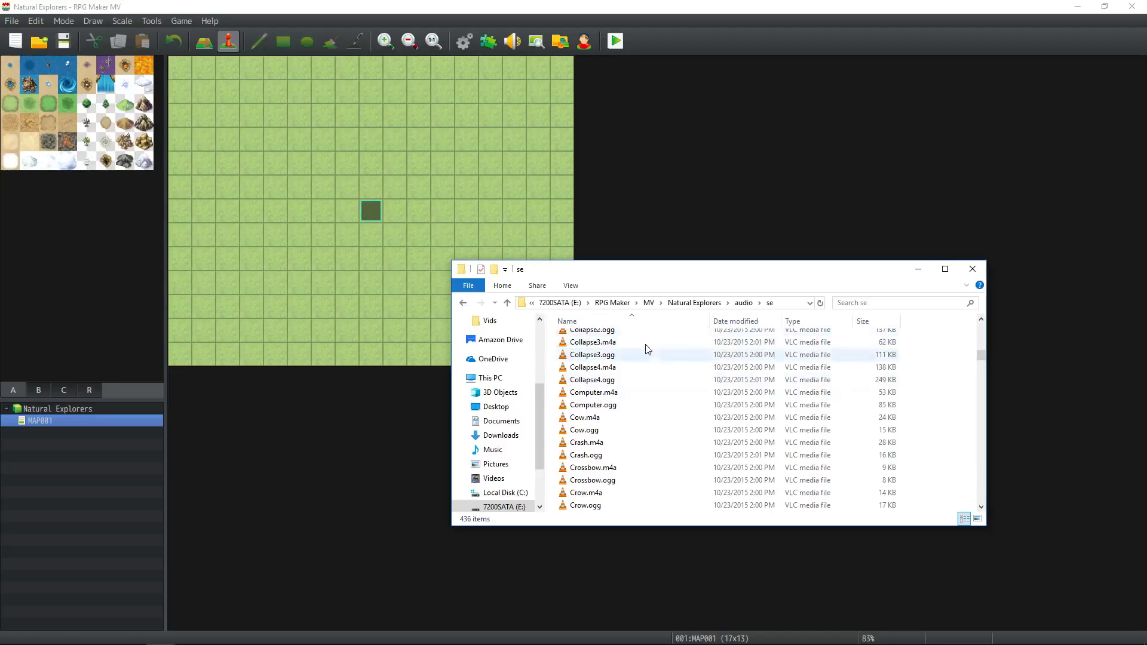
{"action": "scroll", "coordinate": [726, 338], "scroll_direction": "down", "scroll_amount": 10}
{"action": "left_click", "coordinate": [743, 303]}
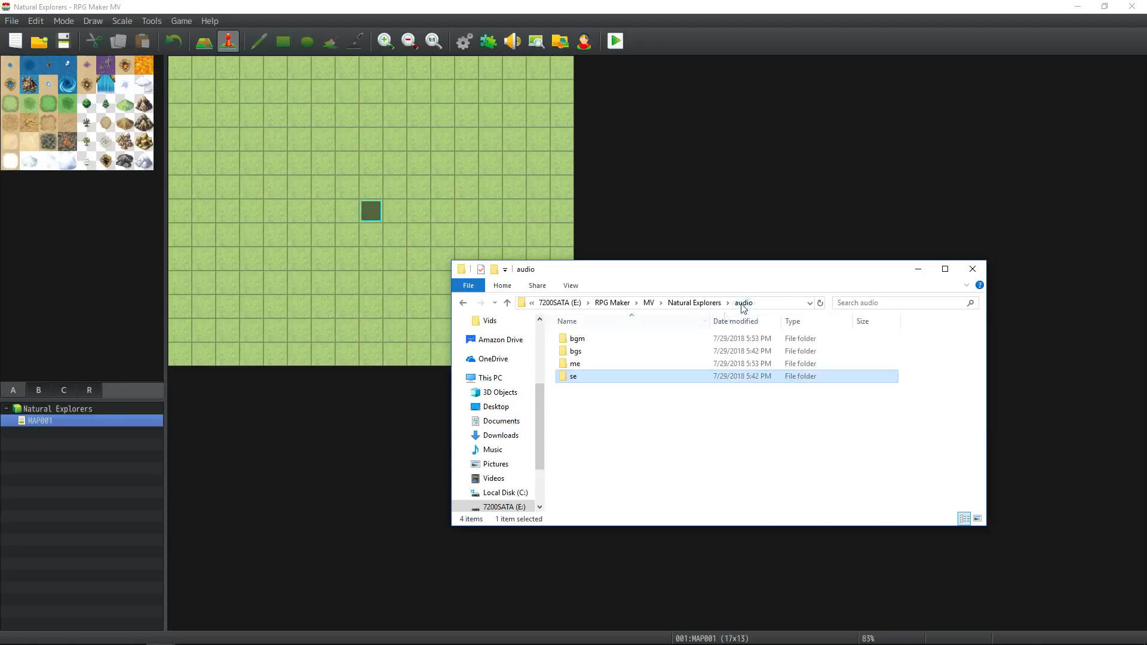
{"action": "double_click", "coordinate": [596, 339]}
{"action": "left_click", "coordinate": [687, 302]}
{"action": "double_click", "coordinate": [577, 366]}
{"action": "left_click", "coordinate": [743, 303]}
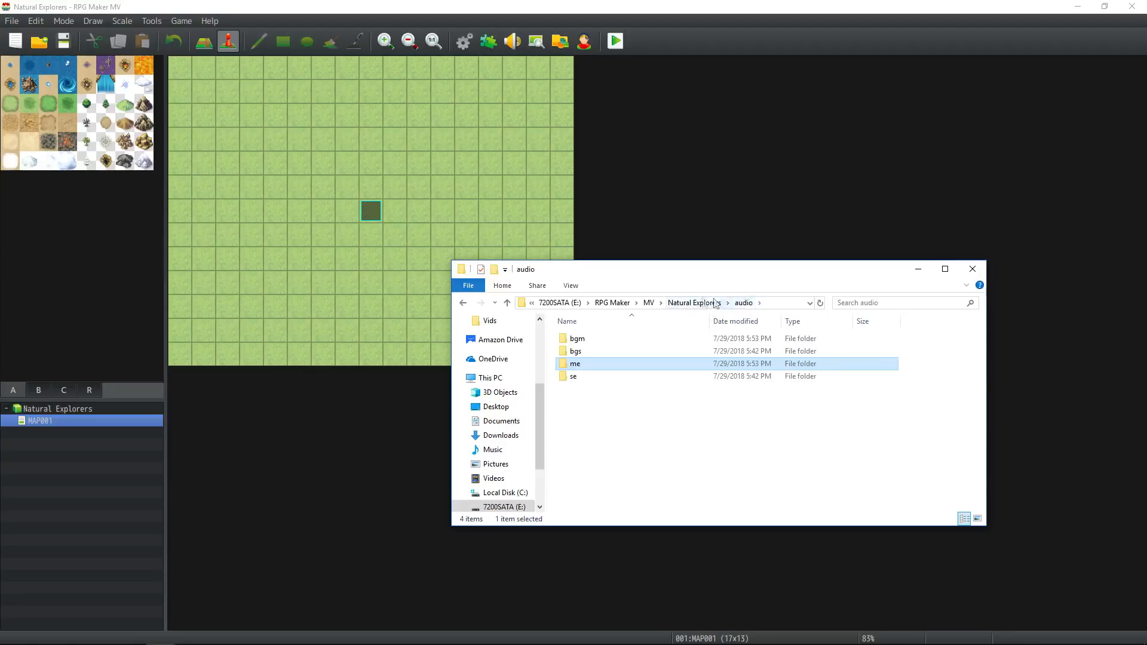
Go up to the Natural Explorers folder and inspect its data, fonts and icon folders.
{"action": "left_click", "coordinate": [694, 303]}
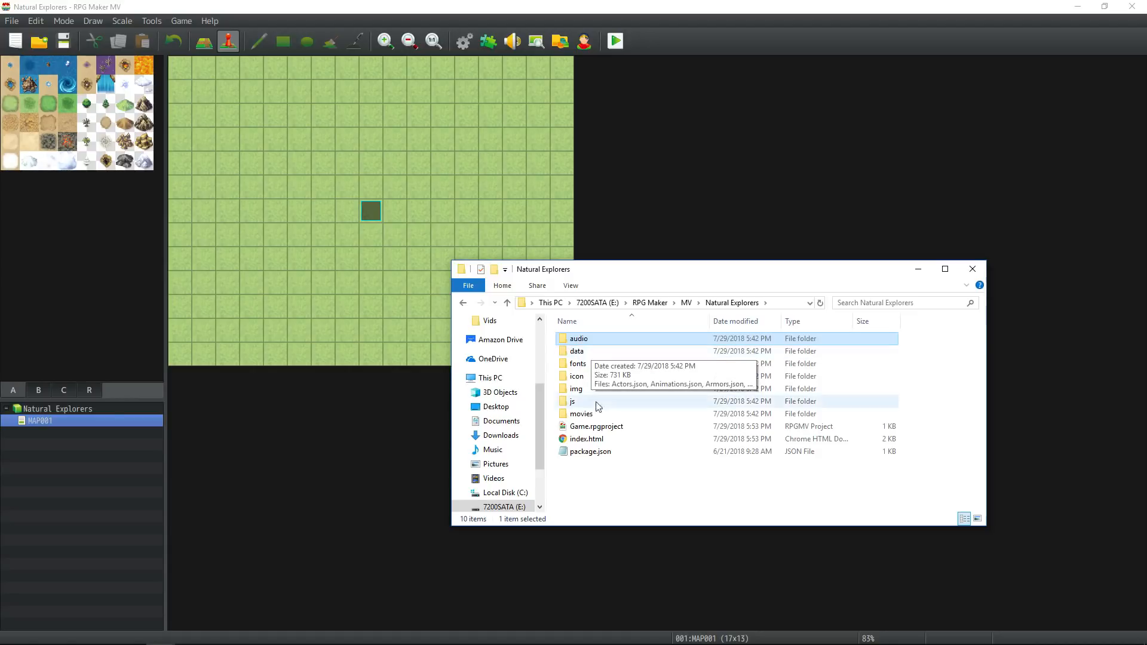
{"action": "left_click", "coordinate": [605, 470]}
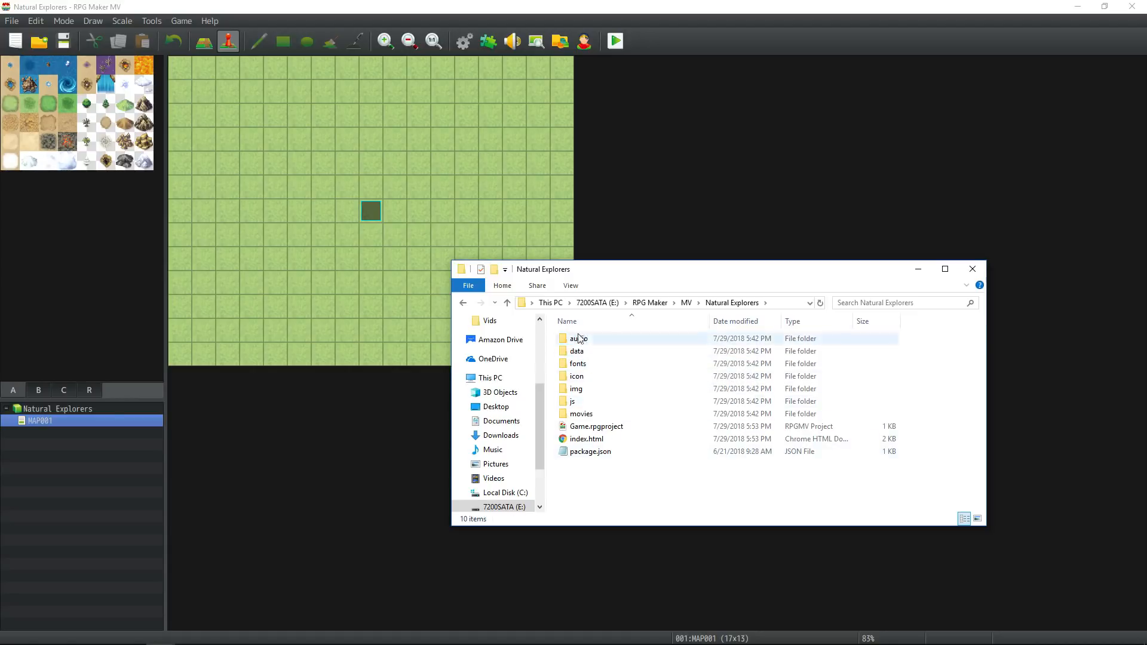
{"action": "double_click", "coordinate": [577, 351]}
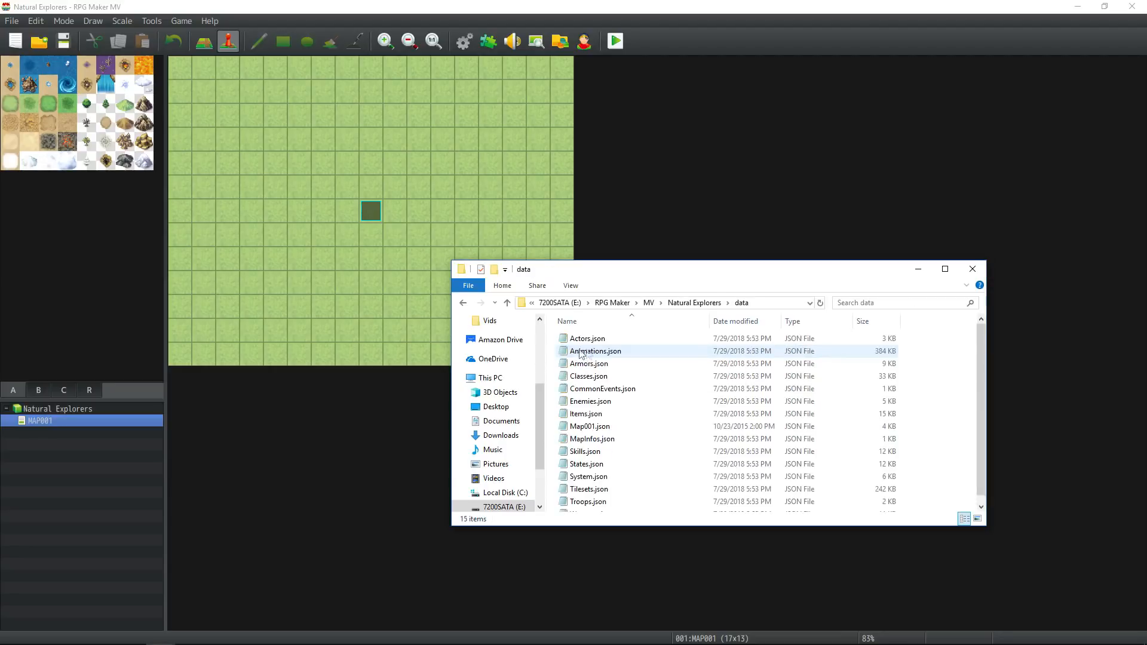
{"action": "scroll", "coordinate": [693, 322], "scroll_direction": "down", "scroll_amount": 1}
{"action": "left_click", "coordinate": [695, 303]}
{"action": "double_click", "coordinate": [589, 359]}
{"action": "left_click", "coordinate": [694, 303]}
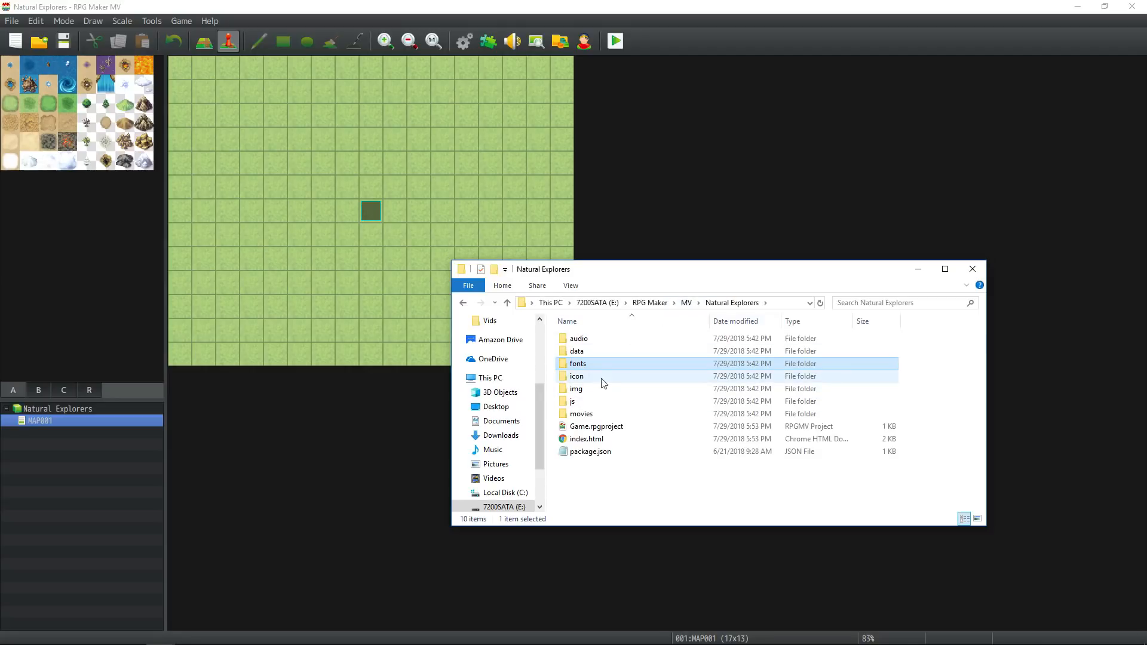
{"action": "double_click", "coordinate": [588, 377]}
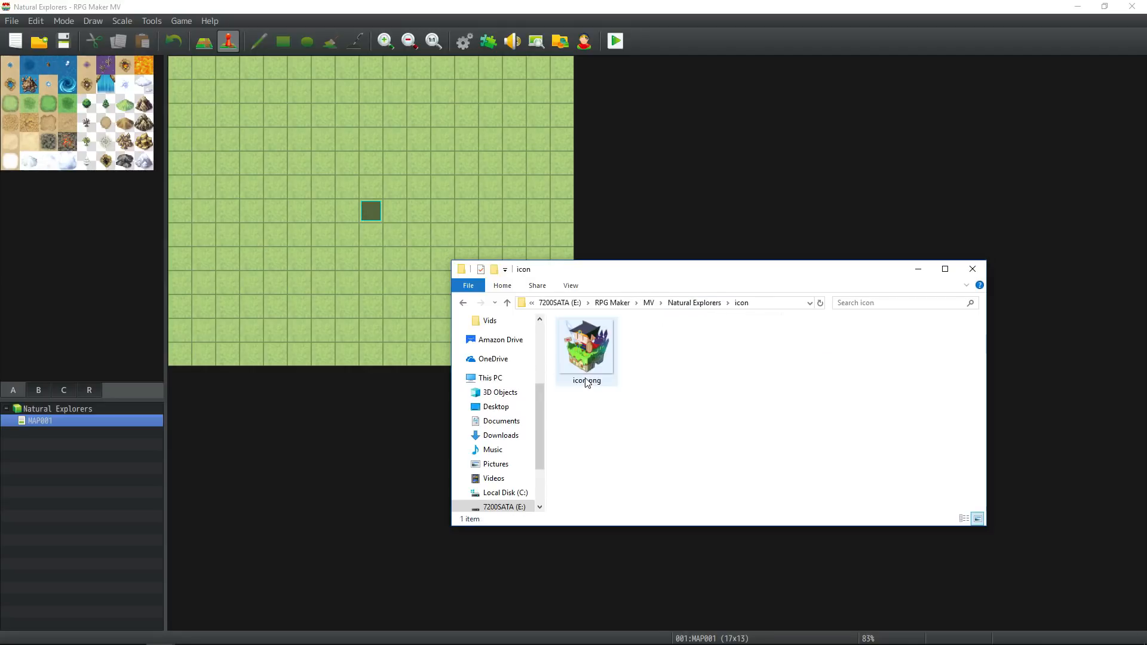
{"action": "left_click", "coordinate": [695, 303]}
In the img folder, delete all the default images from battlebacks1, from Castle1.png through Wood2.png.
{"action": "double_click", "coordinate": [597, 393]}
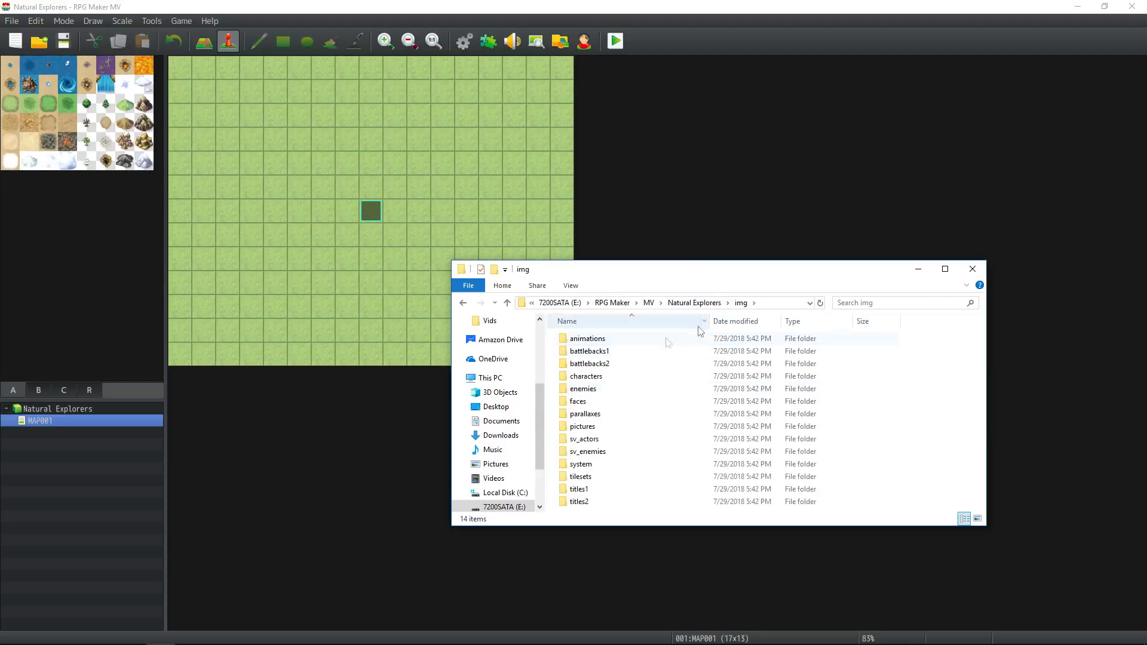
{"action": "double_click", "coordinate": [621, 344]}
{"action": "left_click", "coordinate": [685, 303]}
{"action": "double_click", "coordinate": [596, 355]}
{"action": "left_click", "coordinate": [597, 356]}
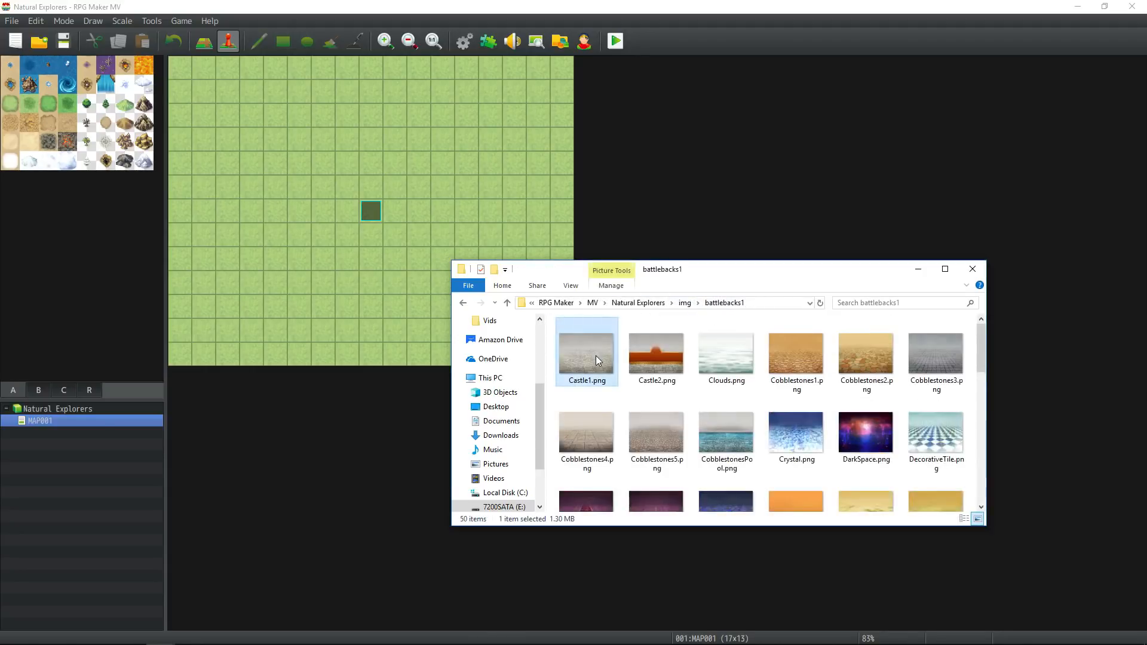
{"action": "scroll", "coordinate": [596, 356], "scroll_direction": "down", "scroll_amount": 8}
{"action": "left_click", "coordinate": [678, 492], "text": "shift"}
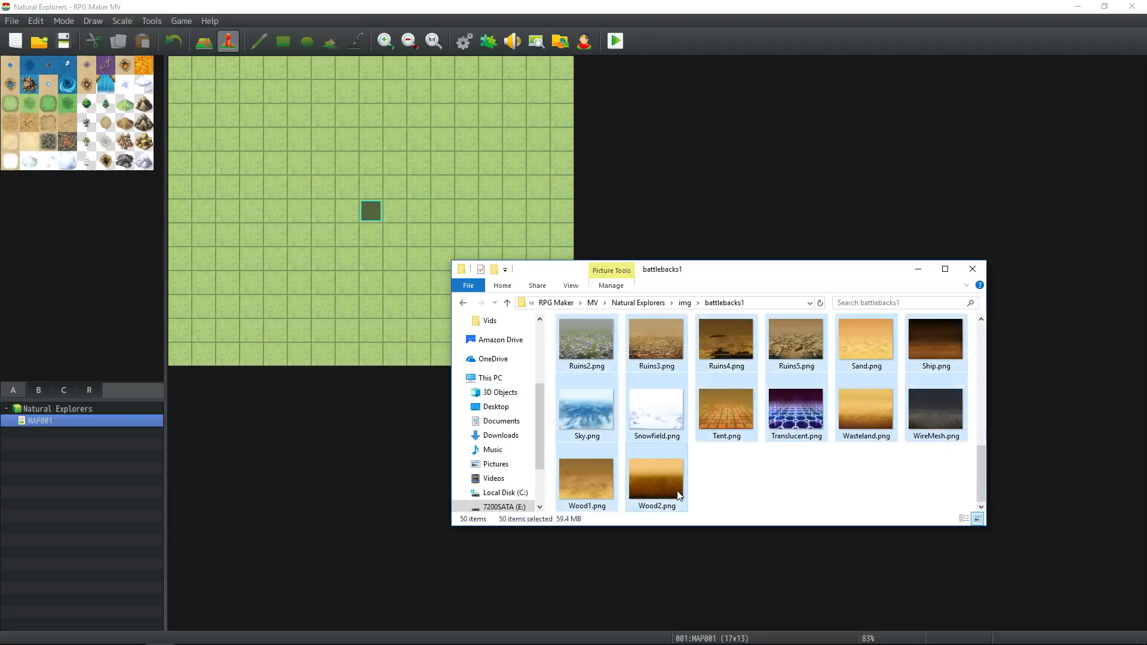
{"action": "key", "text": "Delete"}
{"action": "key", "text": "Return"}
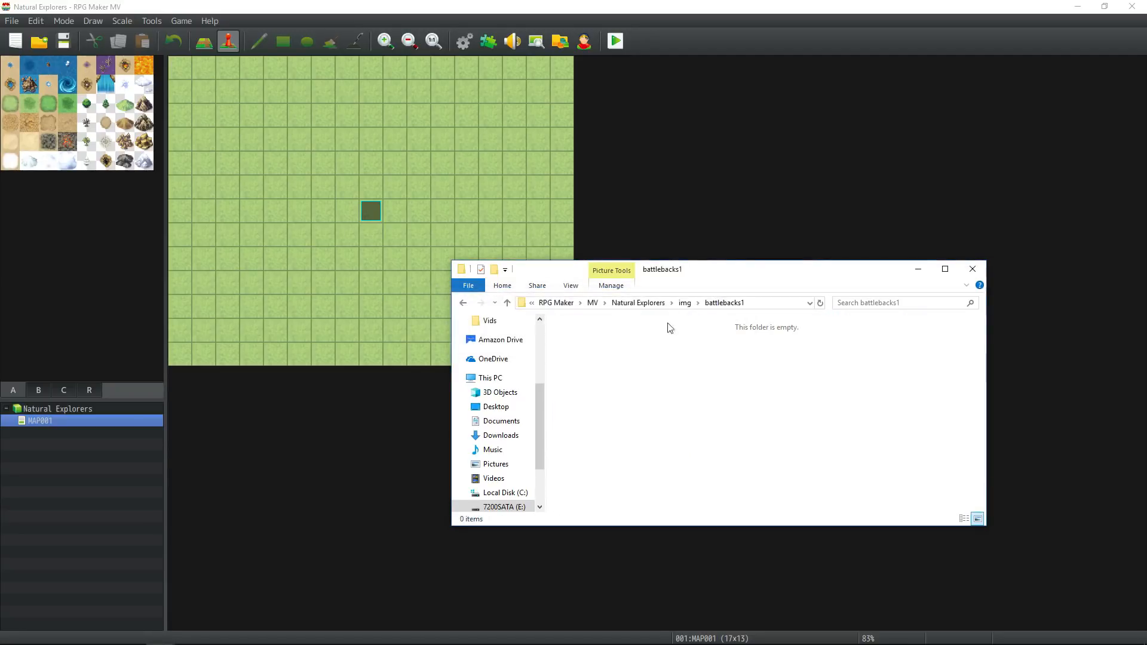
Delete all the default images from the battlebacks2 folder.
{"action": "left_click", "coordinate": [686, 303]}
{"action": "double_click", "coordinate": [617, 367]}
{"action": "left_click", "coordinate": [580, 345]}
{"action": "scroll", "coordinate": [647, 366], "scroll_direction": "down", "scroll_amount": 3}
{"action": "scroll", "coordinate": [647, 366], "scroll_direction": "down", "scroll_amount": 5}
{"action": "left_click", "coordinate": [679, 465], "text": "shift"}
{"action": "key", "text": "Delete"}
{"action": "left_click", "coordinate": [640, 338]}
Examine the sprite sheets in the characters folder inside img, including People4.png and Vehicle.png.
{"action": "left_click", "coordinate": [681, 303]}
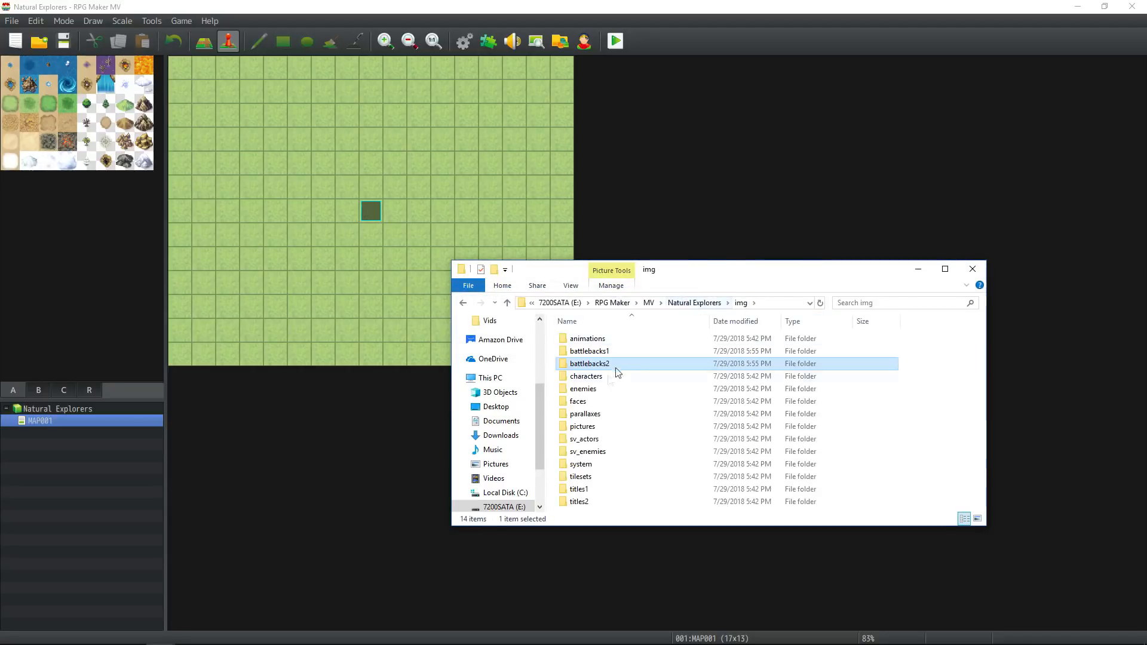
{"action": "double_click", "coordinate": [615, 374]}
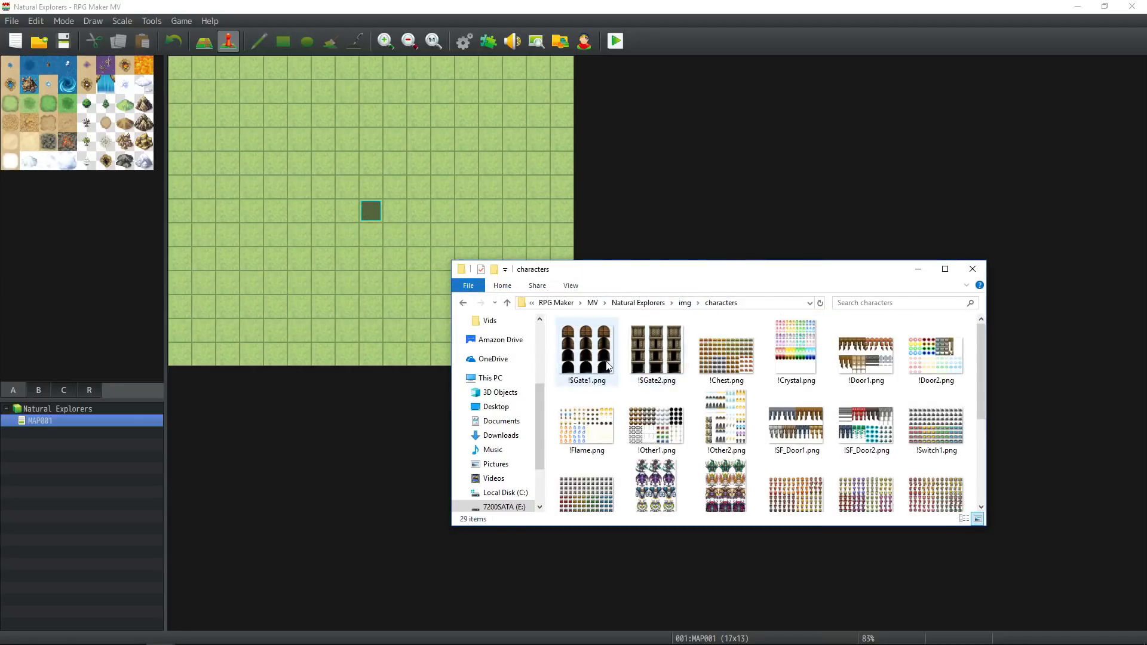
{"action": "scroll", "coordinate": [743, 360], "scroll_direction": "down", "scroll_amount": 2}
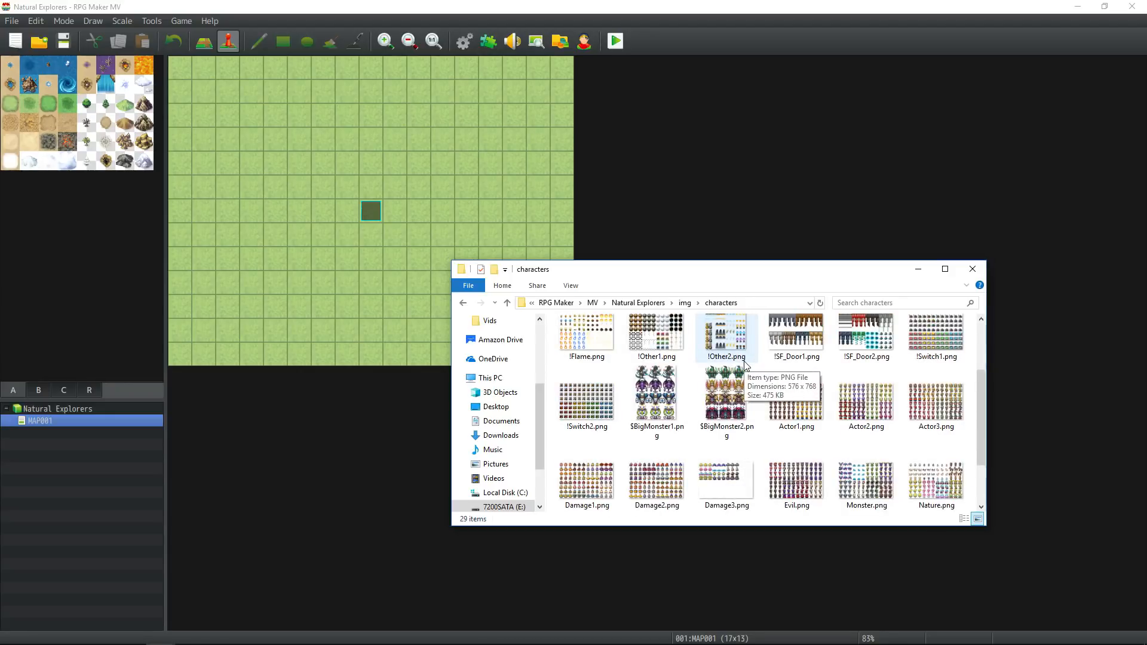
{"action": "scroll", "coordinate": [745, 364], "scroll_direction": "down", "scroll_amount": 1}
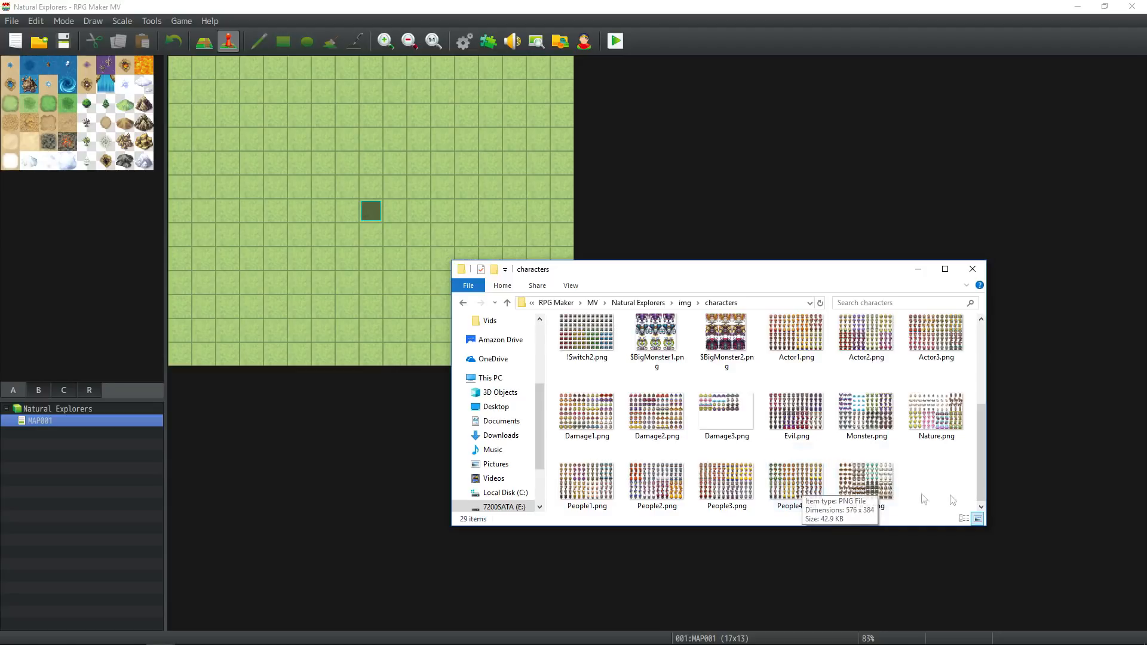
{"action": "left_click", "coordinate": [790, 492]}
{"action": "left_click", "coordinate": [871, 491]}
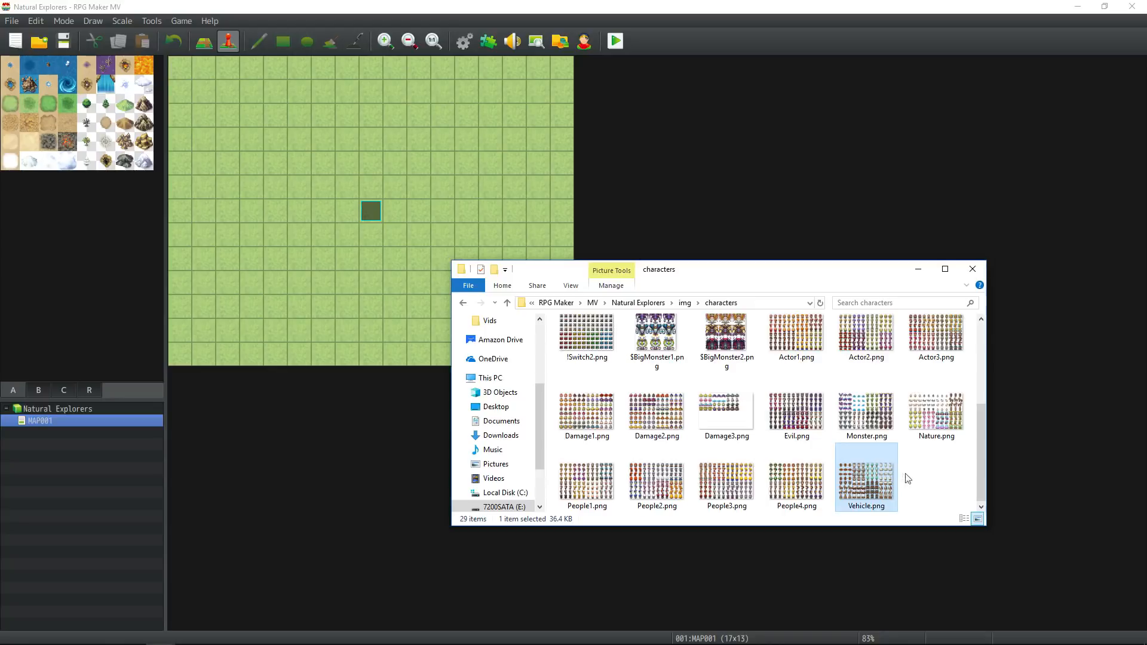
{"action": "left_click", "coordinate": [778, 478]}
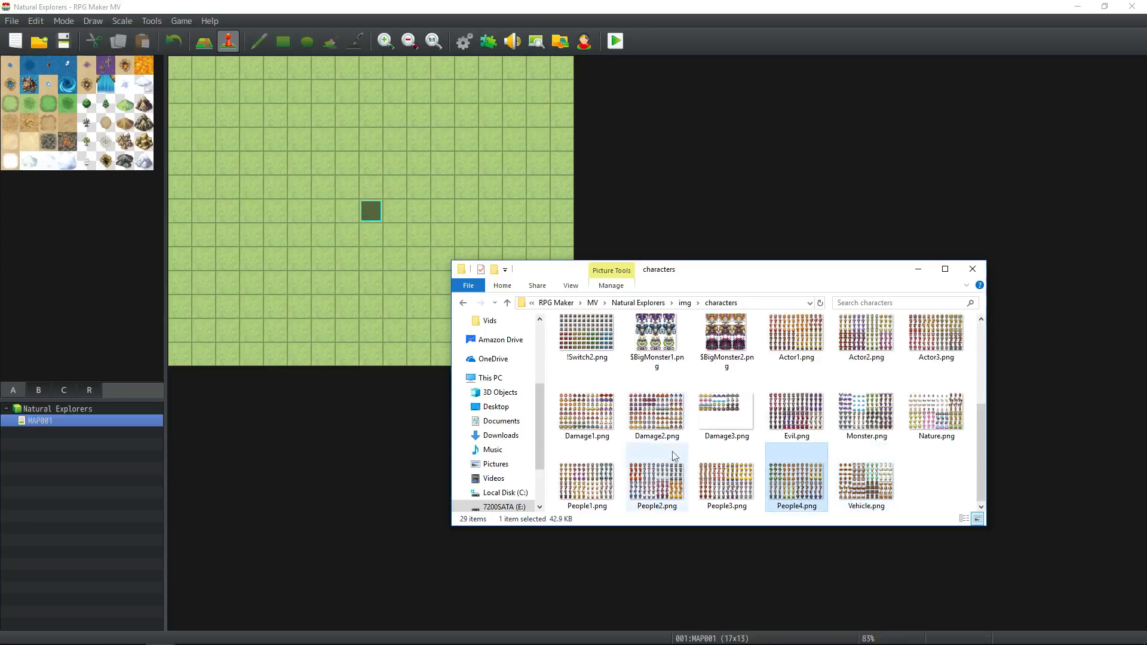
{"action": "scroll", "coordinate": [726, 424], "scroll_direction": "up", "scroll_amount": 1}
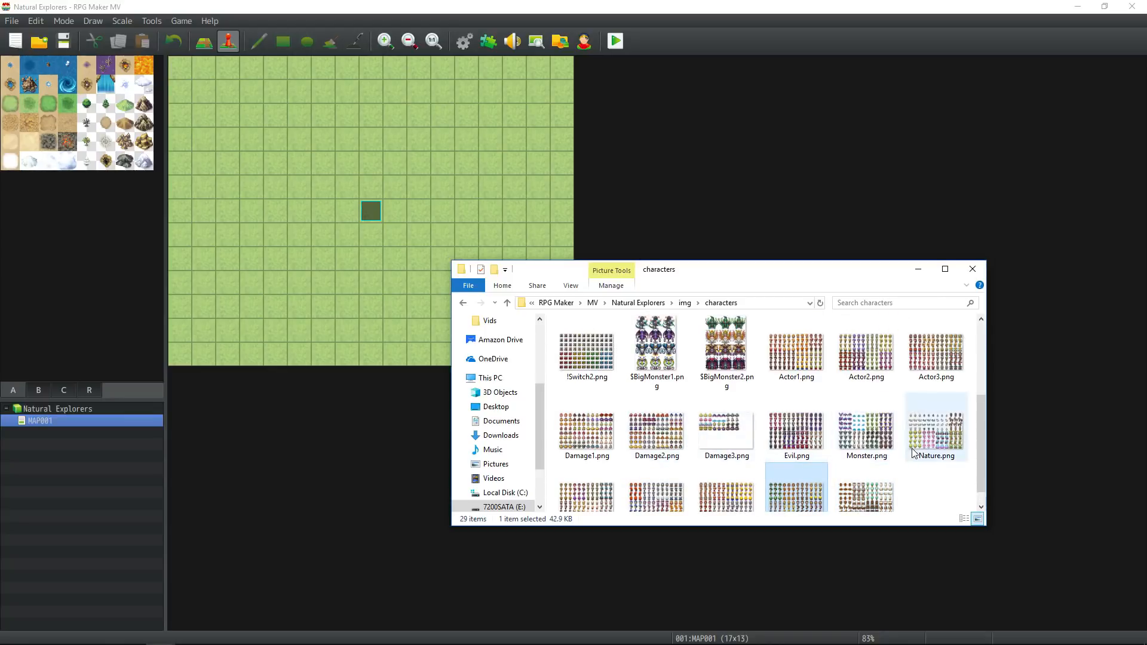
Delete the character sprite sheets from Actor1.png through People4.png in the characters folder, keeping Vehicle.png.
{"action": "left_click", "coordinate": [798, 364], "text": "shift"}
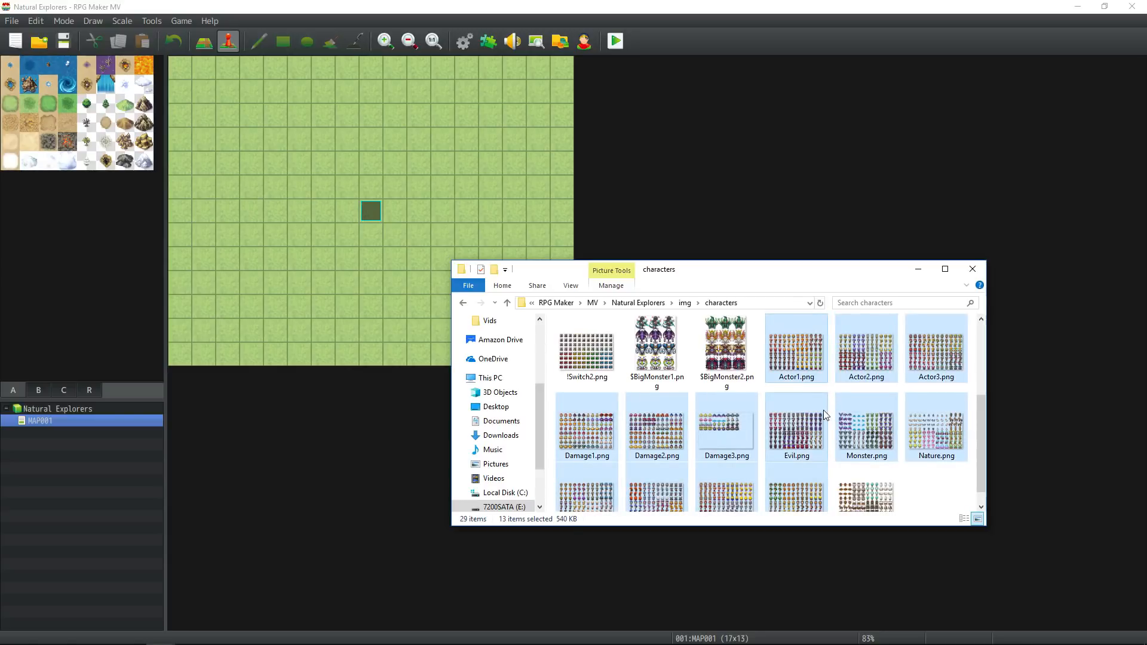
{"action": "key", "text": "Delete"}
{"action": "scroll", "coordinate": [747, 412], "scroll_direction": "up", "scroll_amount": 1}
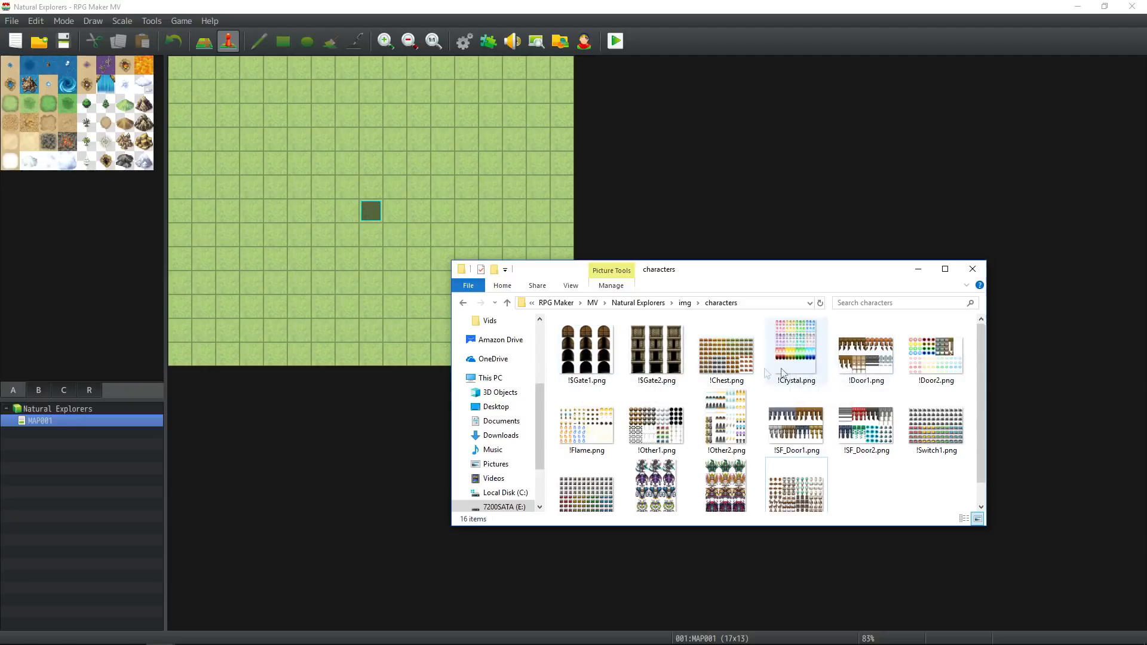
Delete !Crystal.png, !Flame.png, !Other1.png, $BigMonster1.png and $BigMonster2.png from the characters folder.
{"action": "left_click", "coordinate": [795, 356]}
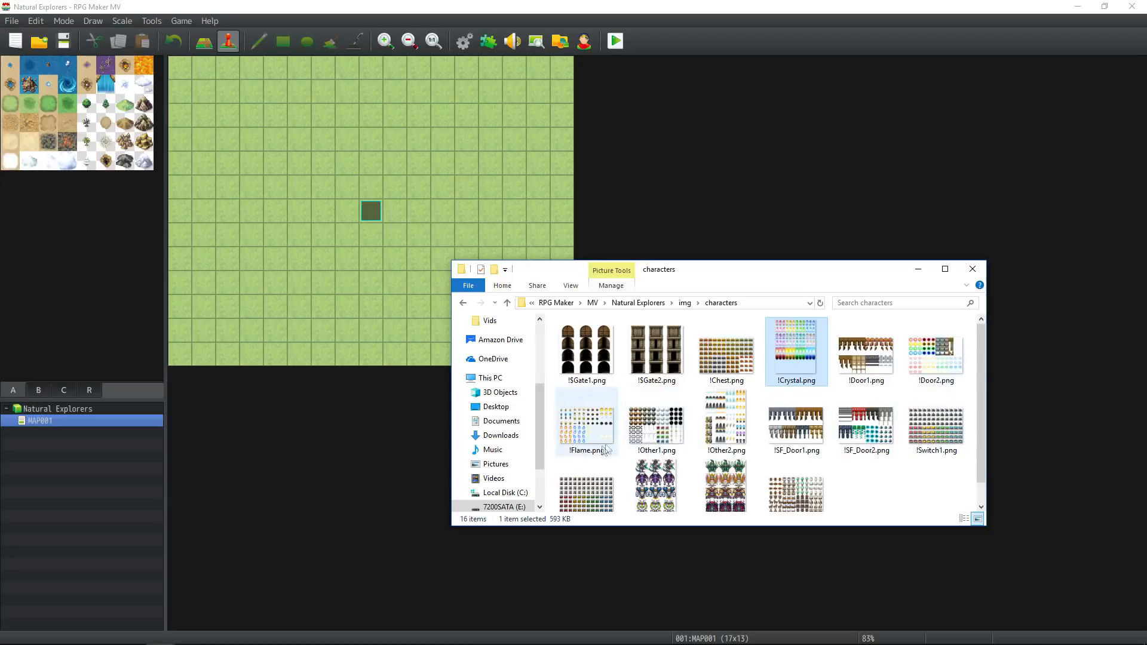
{"action": "scroll", "coordinate": [603, 451], "scroll_direction": "down", "scroll_amount": 1}
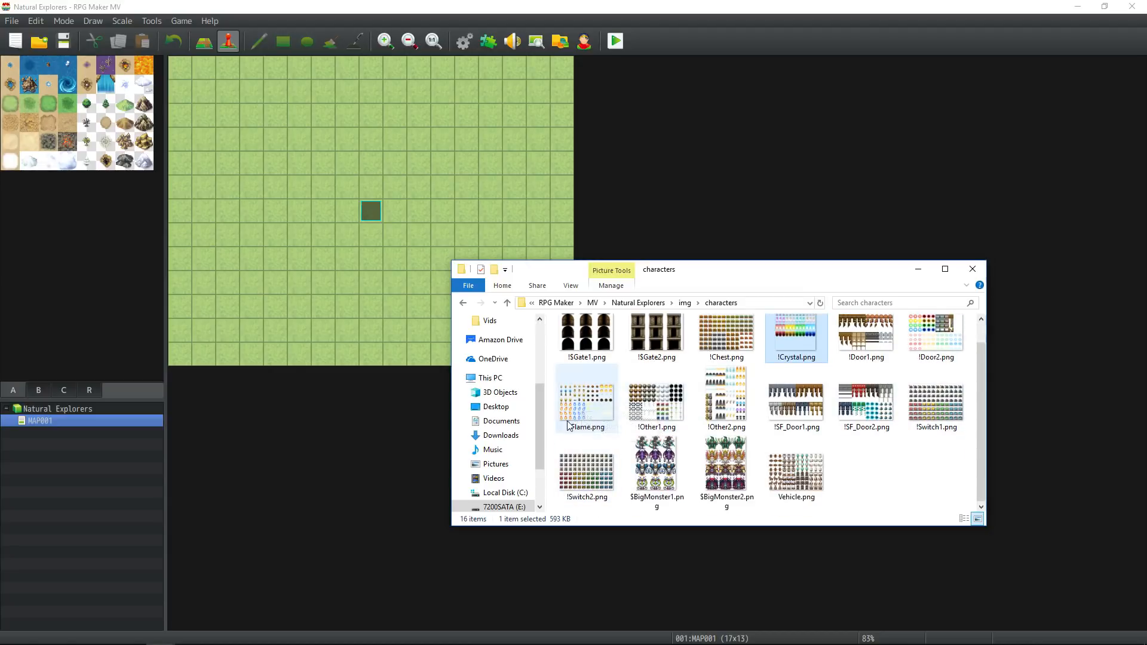
{"action": "left_click", "coordinate": [582, 406], "text": "ctrl"}
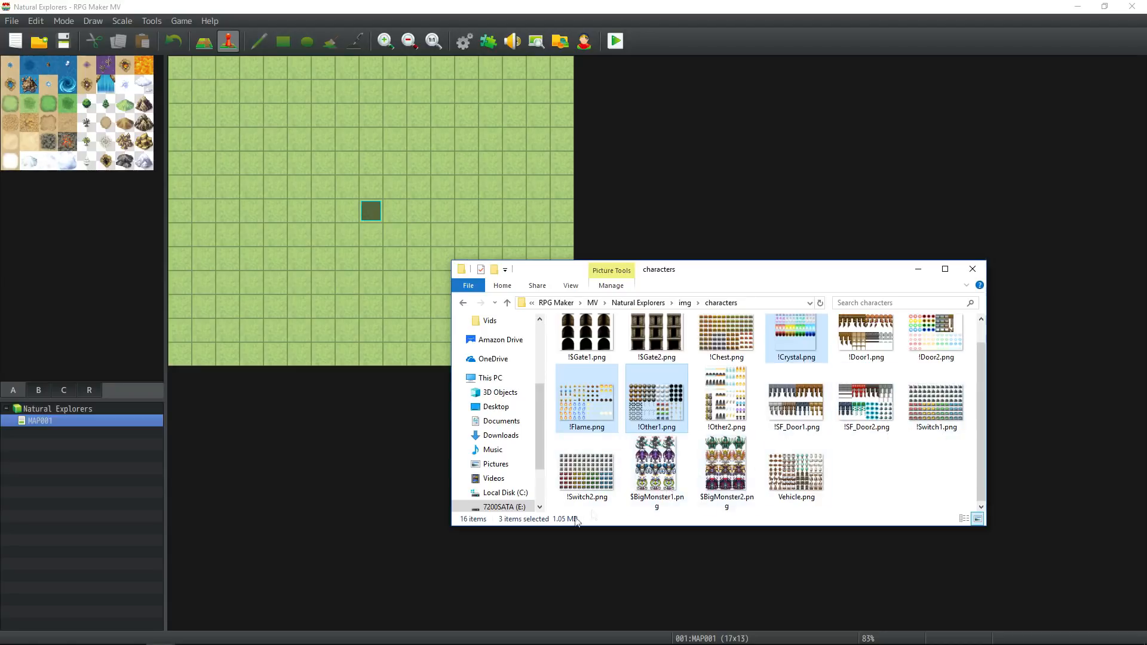
{"action": "left_click", "coordinate": [742, 466], "text": "ctrl"}
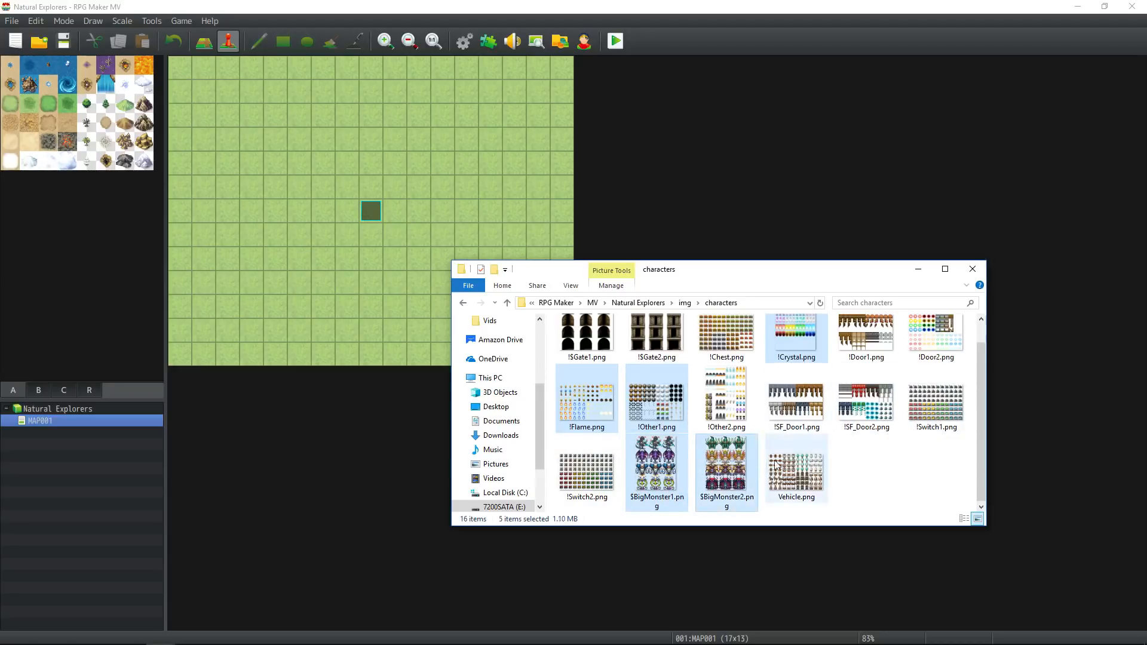
{"action": "key", "text": "Delete"}
{"action": "key", "text": "Return"}
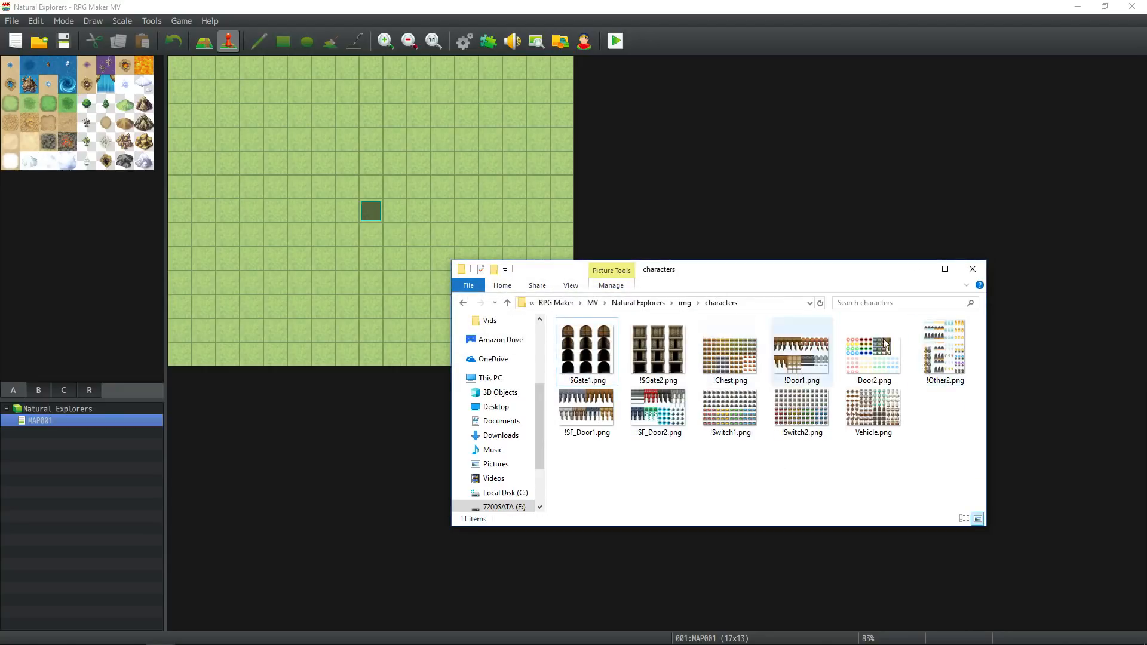
Go to the enemies folder inside img and delete all the default enemy images.
{"action": "left_click", "coordinate": [685, 303]}
{"action": "double_click", "coordinate": [590, 393]}
{"action": "key", "text": "ctrl+a"}
{"action": "scroll", "coordinate": [705, 442], "scroll_direction": "down", "scroll_amount": 10}
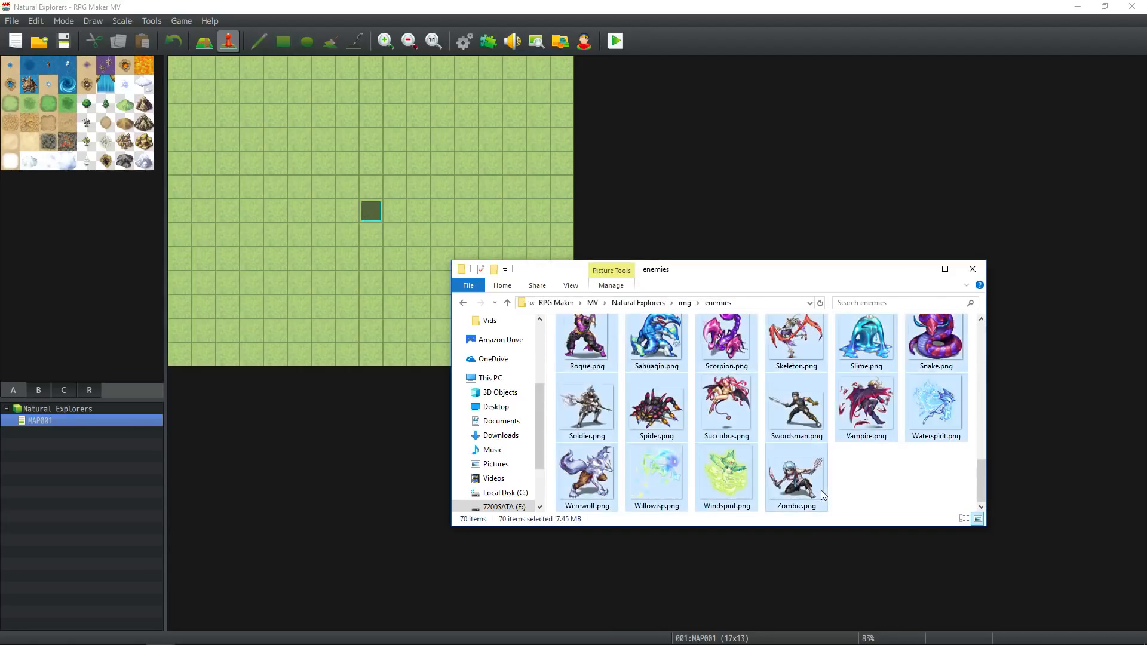
{"action": "key", "text": "Delete"}
{"action": "key", "text": "Return"}
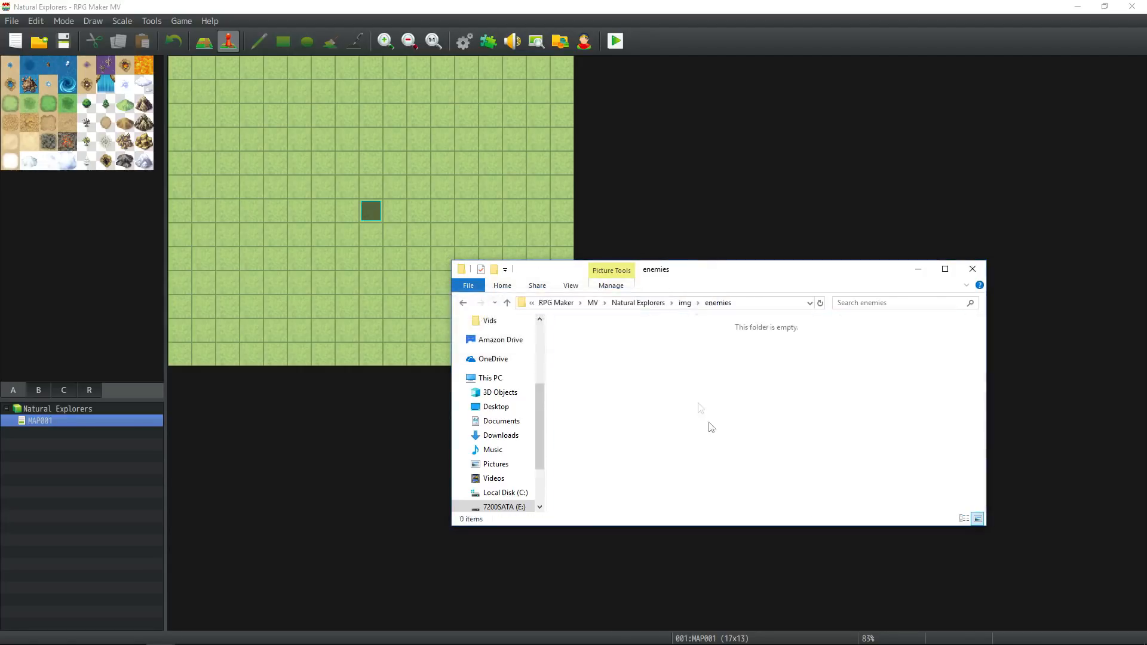
Delete all the default face images from the faces folder, from Actor1.png through People4.png.
{"action": "left_click", "coordinate": [684, 302]}
{"action": "double_click", "coordinate": [582, 402]}
{"action": "left_click", "coordinate": [584, 367]}
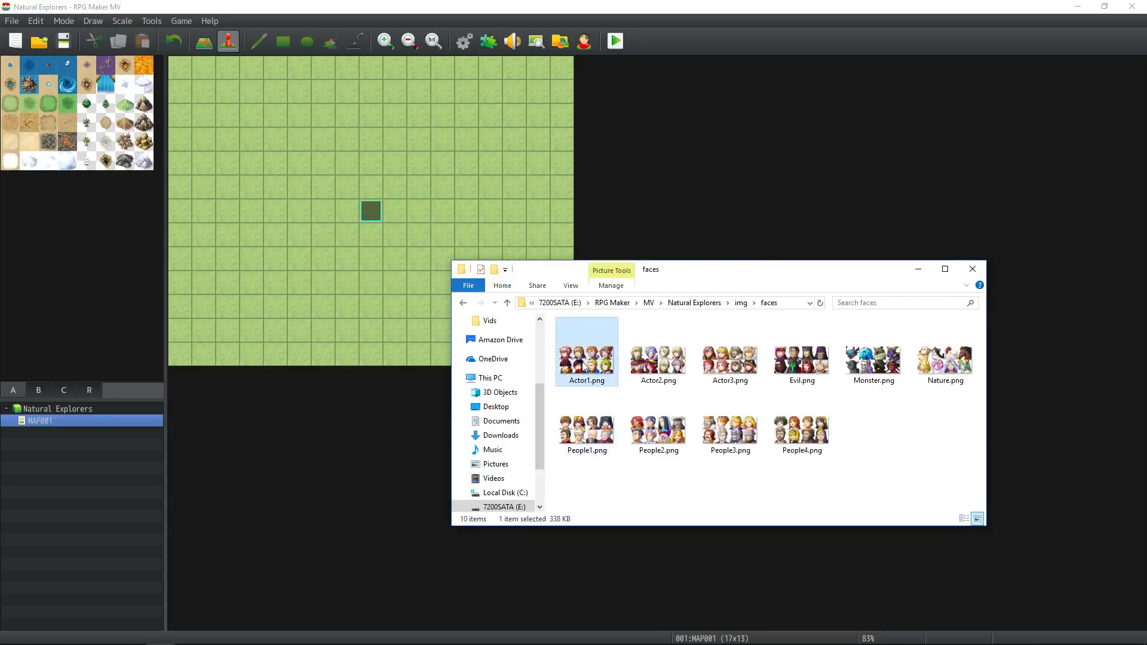
{"action": "left_click", "coordinate": [804, 445], "text": "shift"}
{"action": "key", "text": "Delete"}
{"action": "key", "text": "Return"}
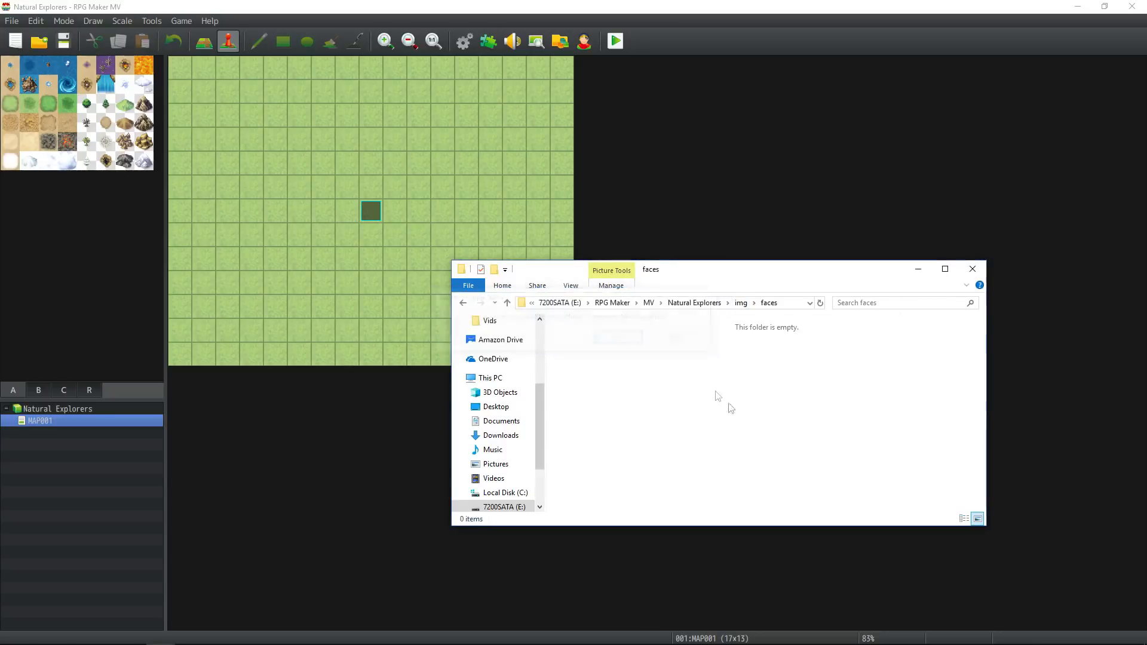
Delete all the default background images from the parallaxes folder, through Sunset.png.
{"action": "left_click", "coordinate": [741, 303]}
{"action": "double_click", "coordinate": [607, 402]}
{"action": "left_click", "coordinate": [619, 362]}
{"action": "left_click", "coordinate": [722, 479], "text": "shift"}
{"action": "key", "text": "Delete"}
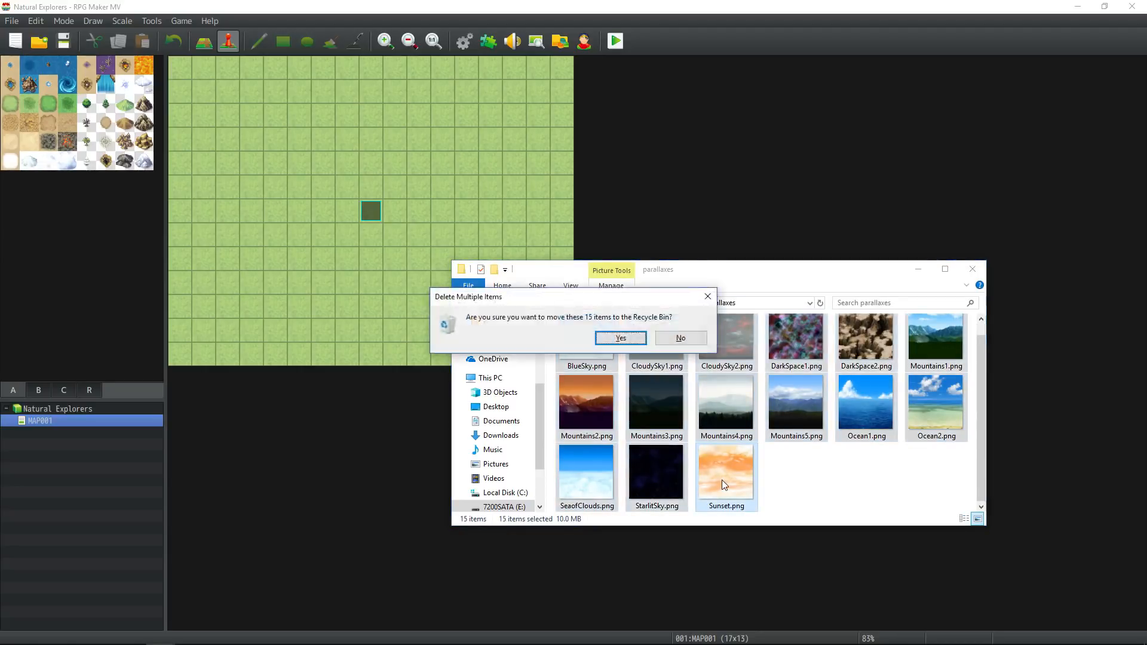
{"action": "key", "text": "Return"}
Check the pictures folder and delete all the default images from sv_actors, from Actor1_1.png through Actor3_8.png.
{"action": "left_click", "coordinate": [685, 303]}
{"action": "double_click", "coordinate": [598, 416]}
{"action": "left_click", "coordinate": [685, 303]}
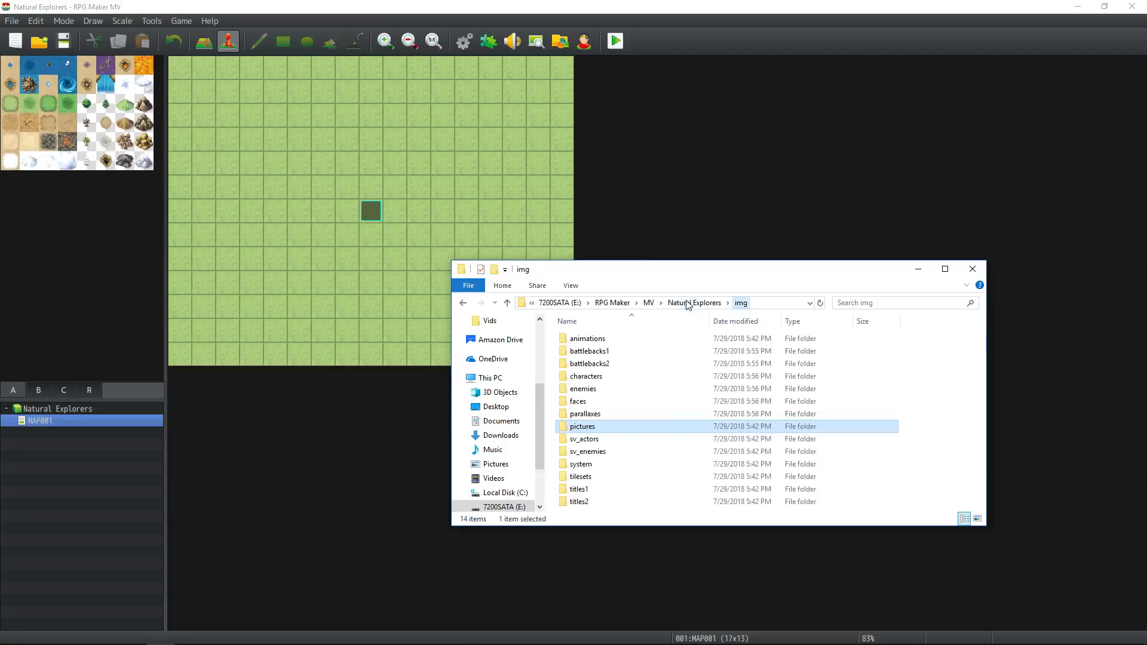
{"action": "double_click", "coordinate": [598, 430]}
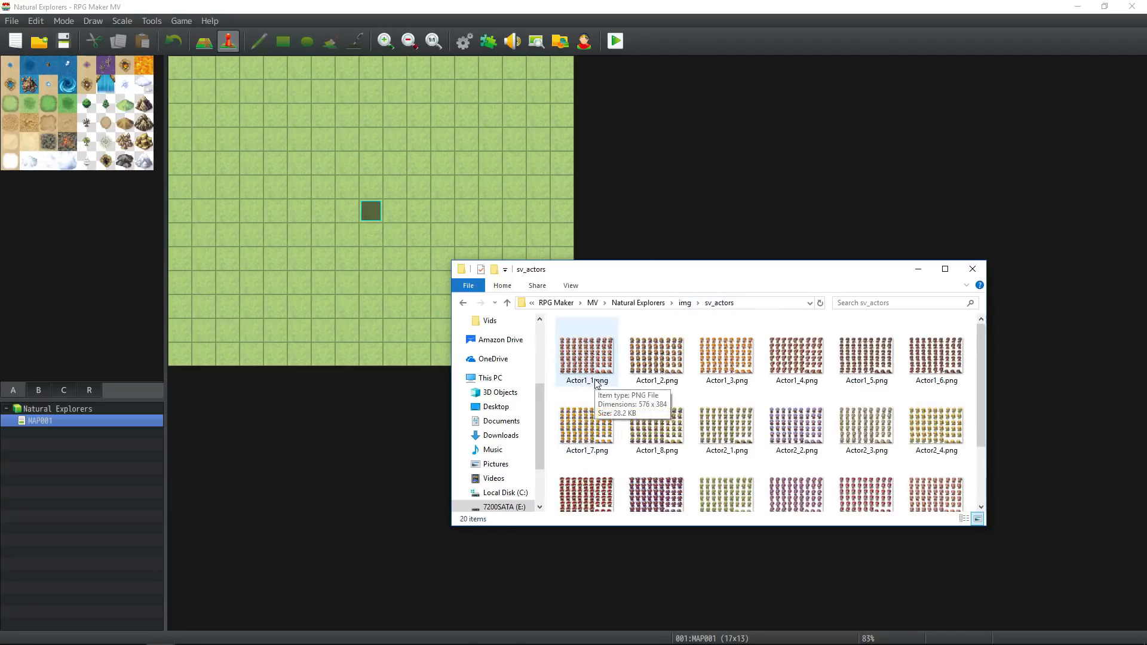
{"action": "left_click", "coordinate": [595, 384]}
{"action": "scroll", "coordinate": [626, 385], "scroll_direction": "down", "scroll_amount": 2}
{"action": "left_click", "coordinate": [665, 491], "text": "shift"}
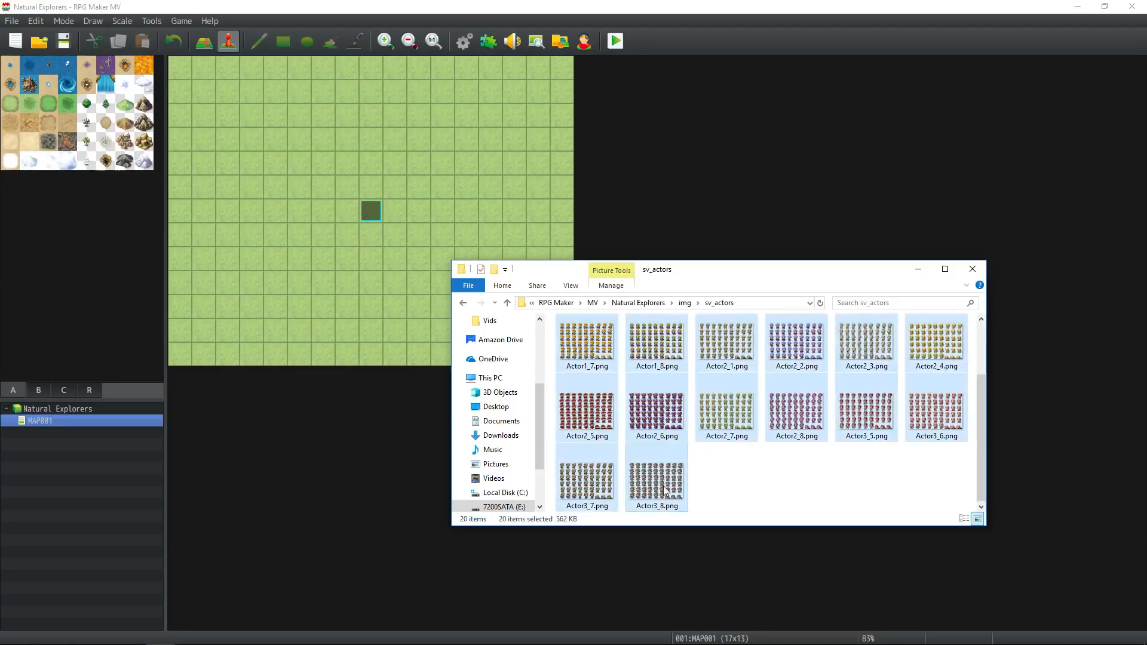
{"action": "key", "text": "shift+Delete"}
{"action": "key", "text": "Return"}
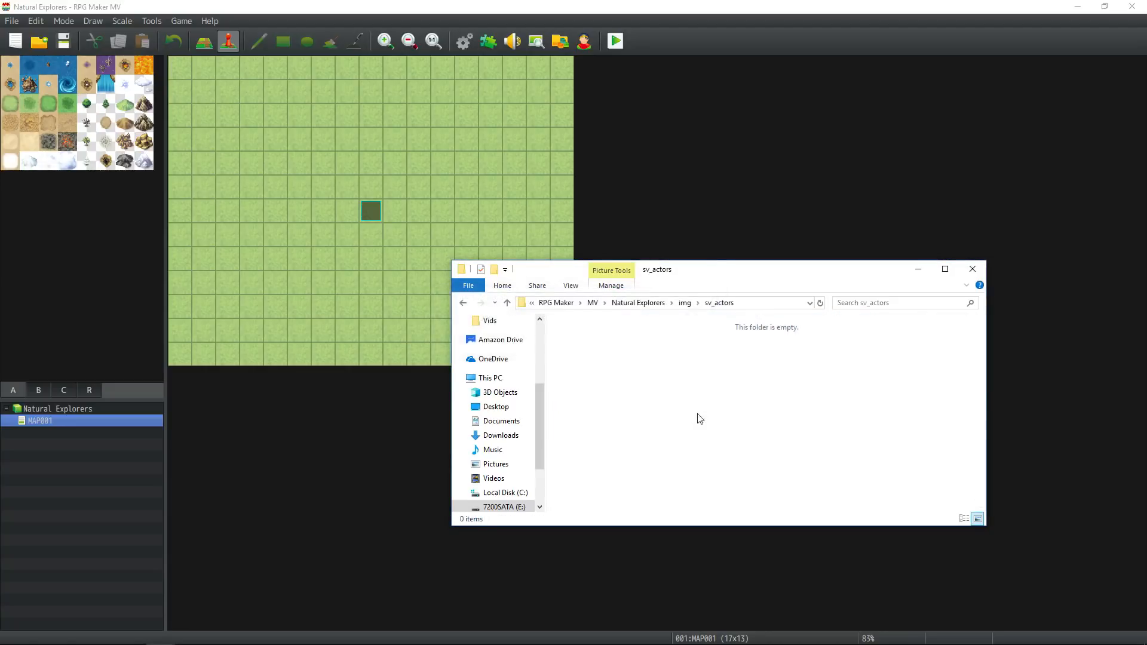
Delete all the default battler images from the sv_enemies folder inside img.
{"action": "left_click", "coordinate": [685, 303]}
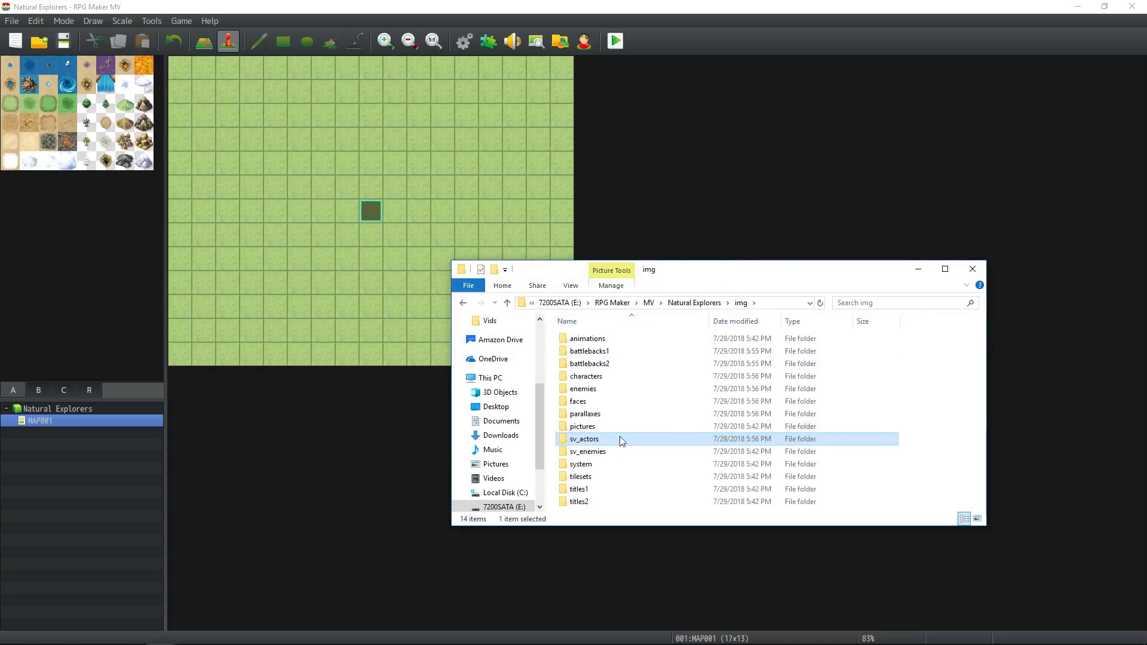
{"action": "double_click", "coordinate": [585, 451]}
{"action": "left_click", "coordinate": [593, 365]}
{"action": "scroll", "coordinate": [597, 382], "scroll_direction": "down", "scroll_amount": 10}
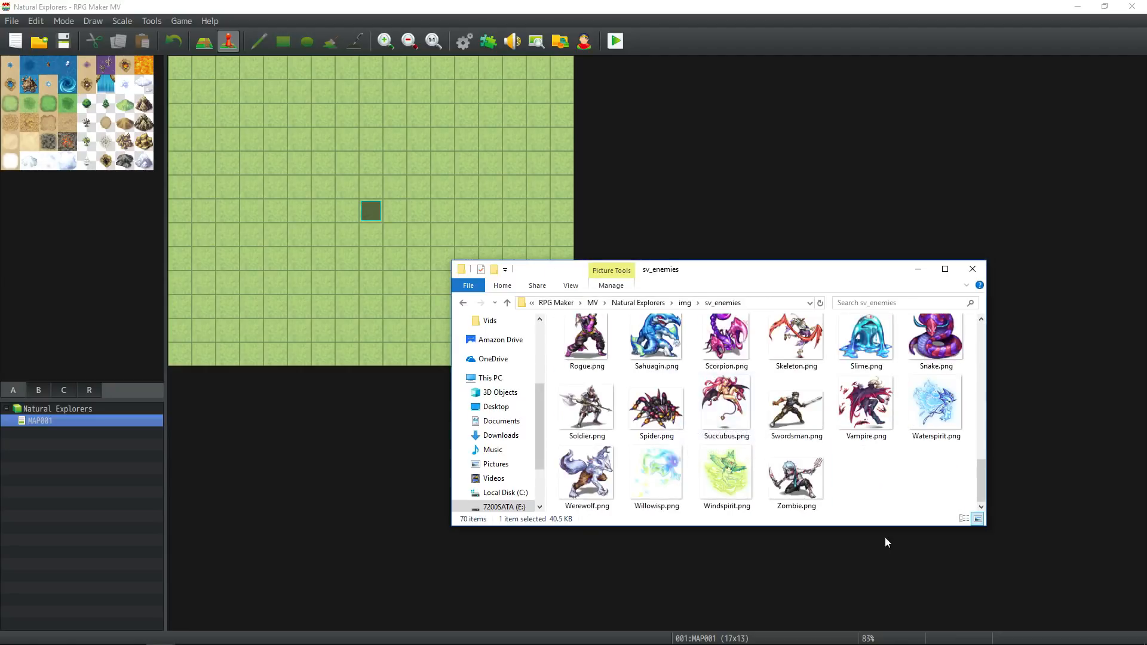
{"action": "left_click", "coordinate": [803, 485], "text": "shift"}
{"action": "key", "text": "Delete"}
{"action": "key", "text": "Return"}
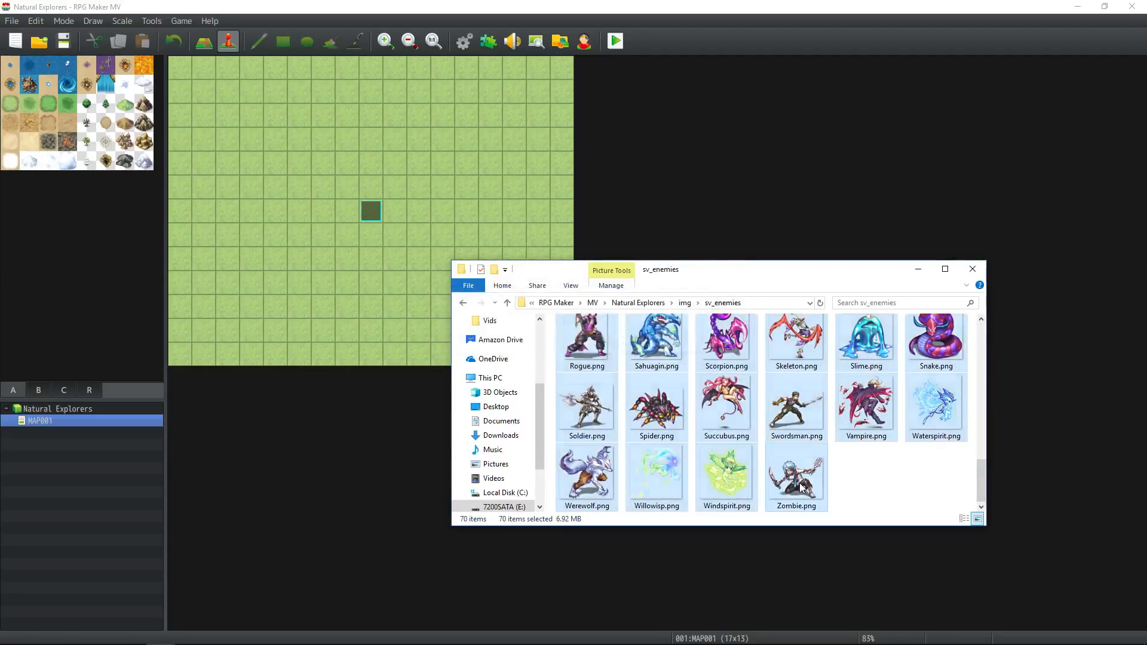
Return to img and examine the contents of the system and tilesets folders without deleting anything.
{"action": "key", "text": "alt+Up"}
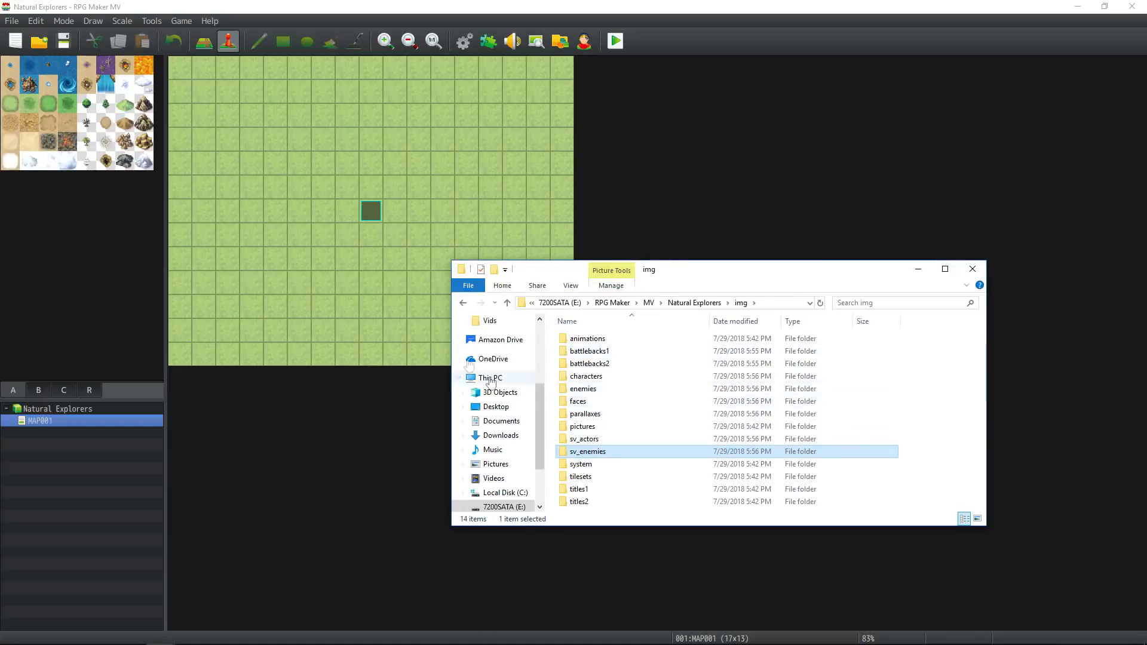
{"action": "double_click", "coordinate": [598, 465]}
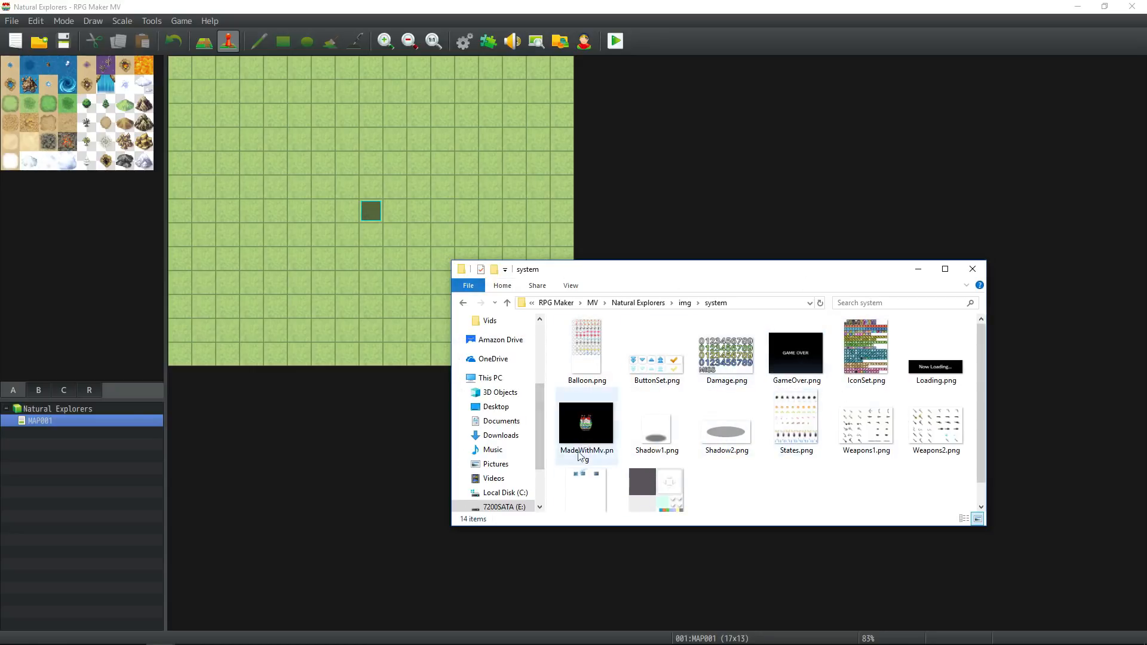
{"action": "scroll", "coordinate": [698, 469], "scroll_direction": "down", "scroll_amount": 1}
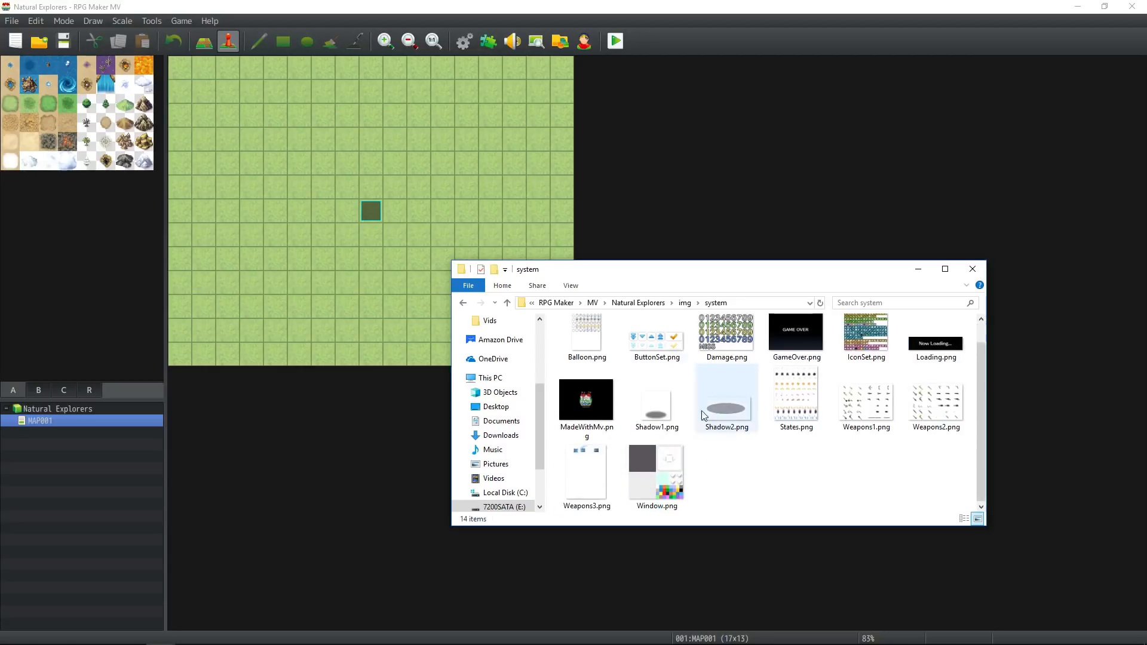
{"action": "left_click", "coordinate": [690, 304]}
{"action": "double_click", "coordinate": [513, 476]}
{"action": "scroll", "coordinate": [612, 359], "scroll_direction": "down", "scroll_amount": 4}
{"action": "scroll", "coordinate": [613, 359], "scroll_direction": "down", "scroll_amount": 15}
{"action": "left_click", "coordinate": [685, 304]}
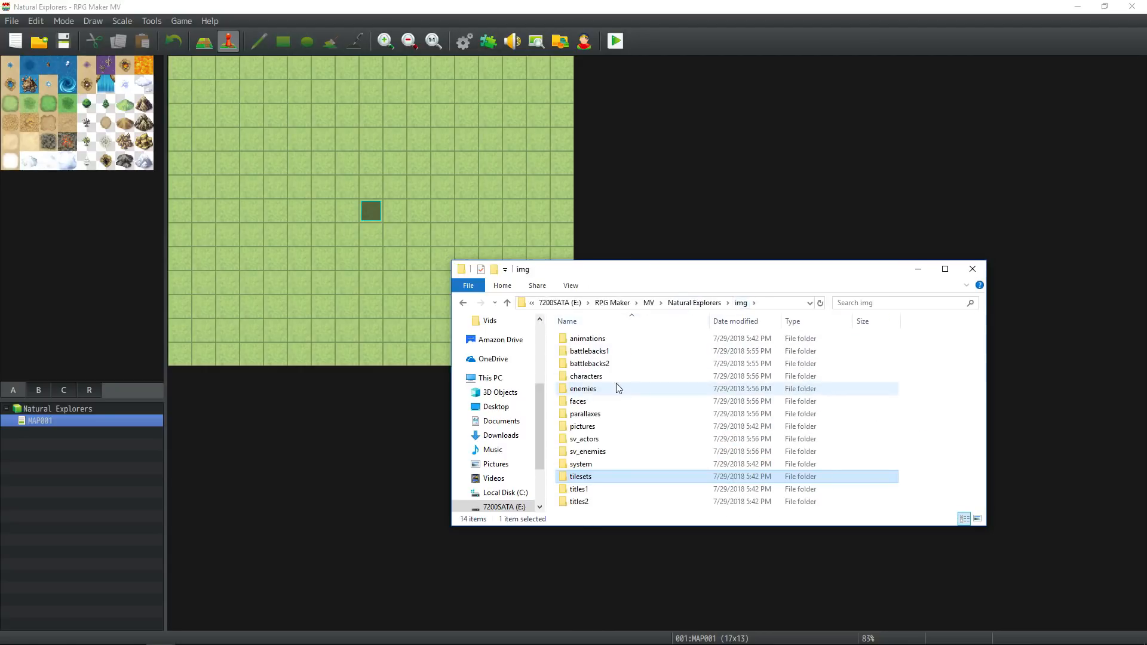
Delete all the default title backgrounds from the titles1 folder, from Book.png through WorldMap.png.
{"action": "double_click", "coordinate": [610, 492]}
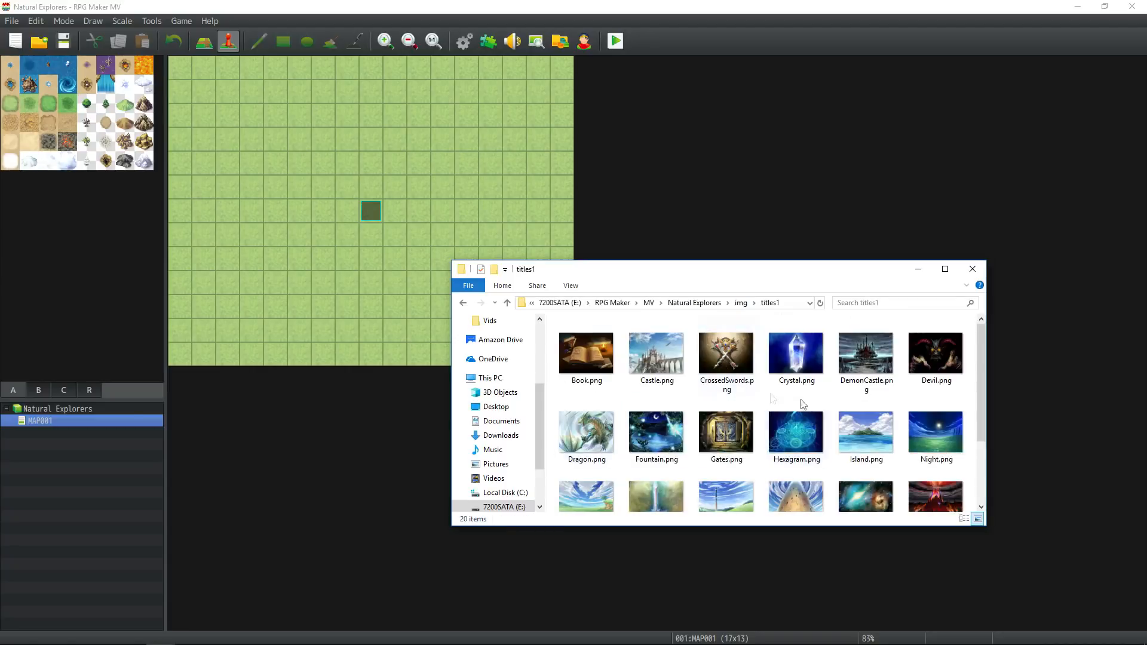
{"action": "left_click", "coordinate": [606, 352]}
{"action": "scroll", "coordinate": [634, 418], "scroll_direction": "down", "scroll_amount": 3}
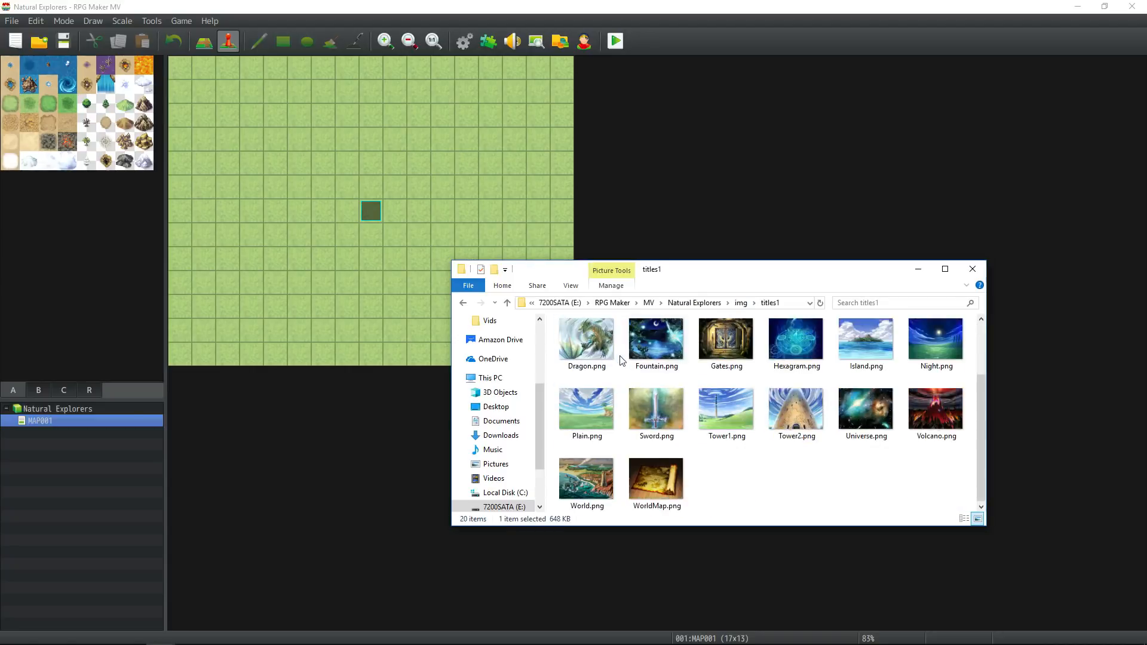
{"action": "left_click", "coordinate": [655, 467], "text": "shift"}
{"action": "key", "text": "Delete"}
{"action": "key", "text": "Return"}
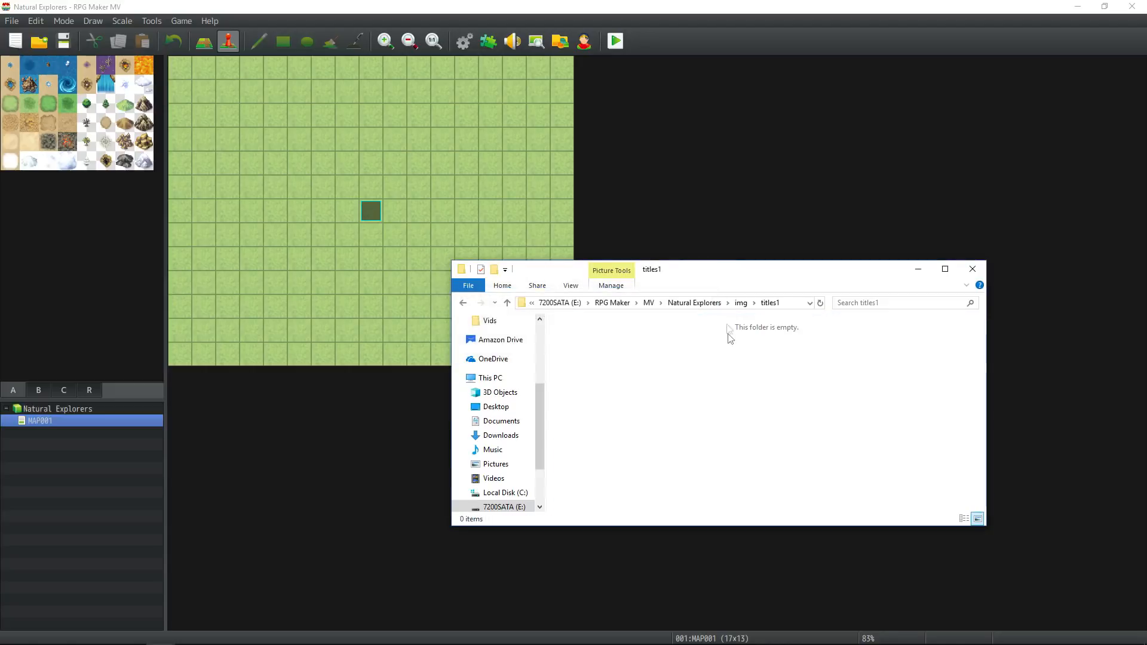
Delete the title frames Floral.png and Medieval.png from the titles2 folder.
{"action": "left_click", "coordinate": [741, 302]}
{"action": "double_click", "coordinate": [578, 502]}
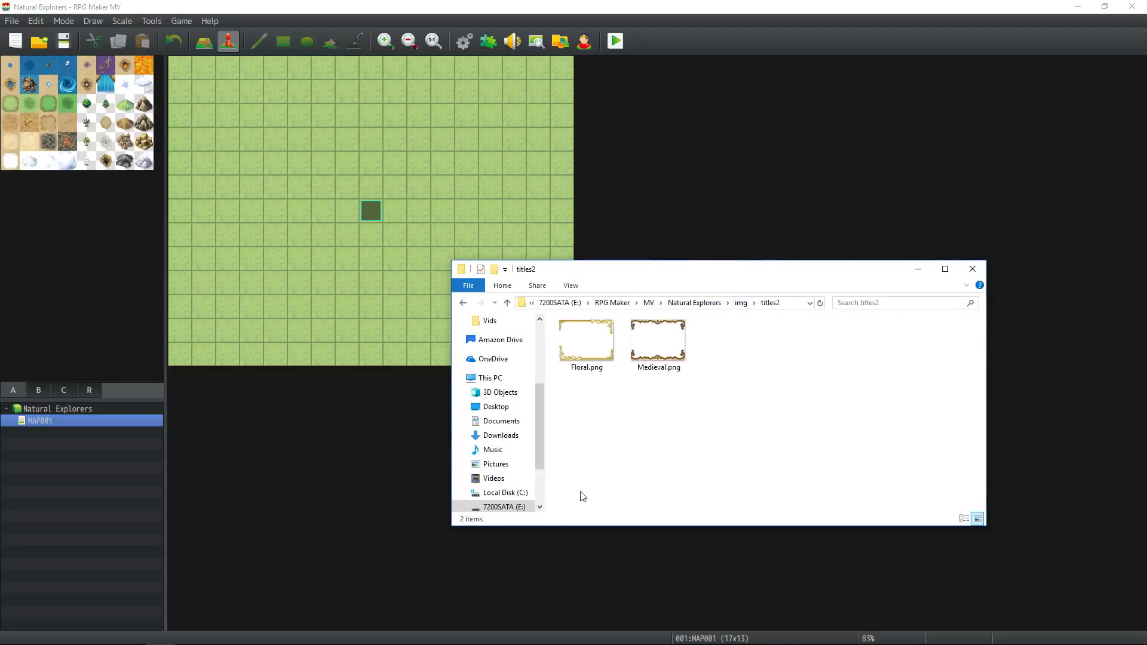
{"action": "left_click", "coordinate": [591, 335]}
{"action": "left_click", "coordinate": [643, 340], "text": "shift"}
{"action": "key", "text": "Delete"}
{"action": "key", "text": "Return"}
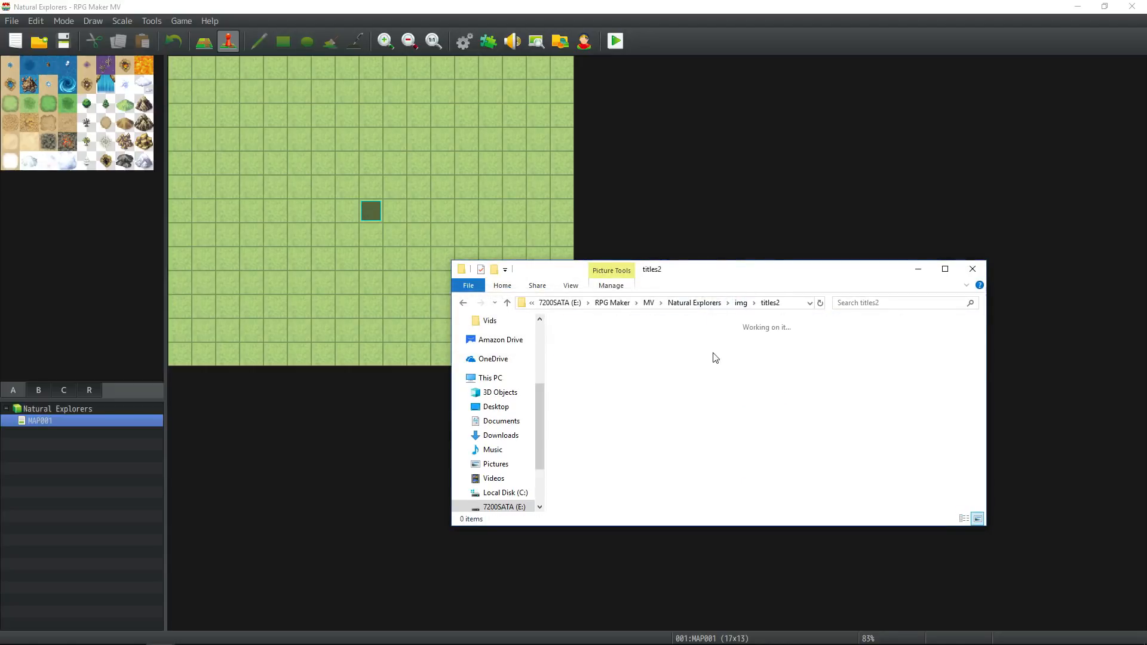
Leave the titles2 folder and open the plugins folder inside the Natural Explorers project's js folder.
{"action": "left_click", "coordinate": [740, 306]}
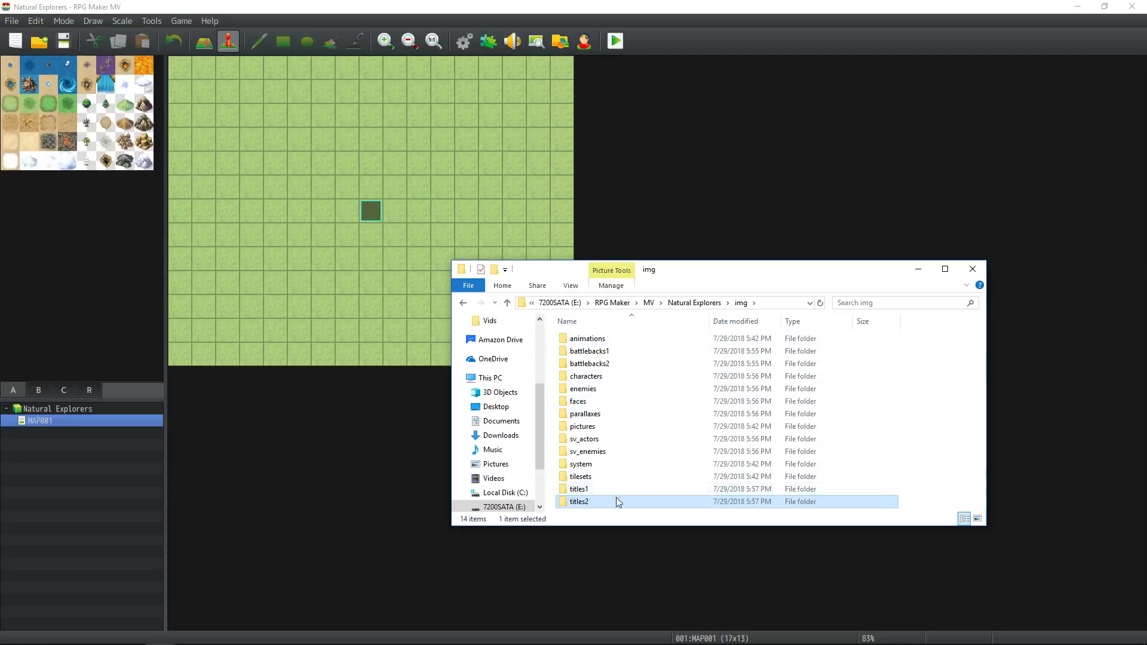
{"action": "left_click", "coordinate": [707, 303]}
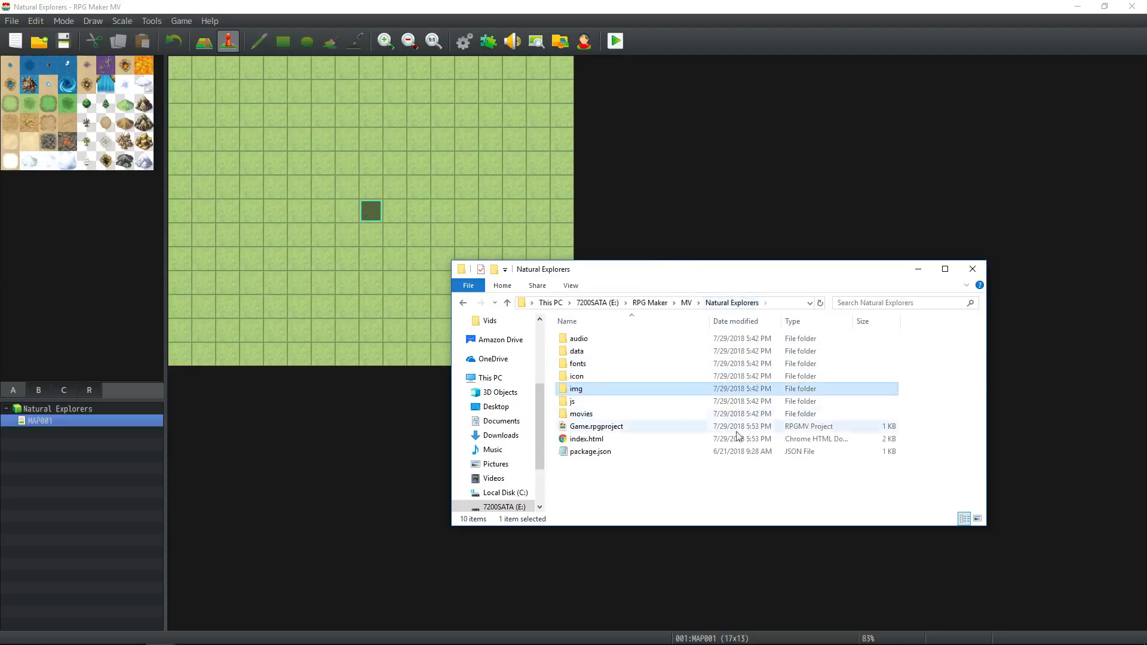
{"action": "double_click", "coordinate": [615, 406]}
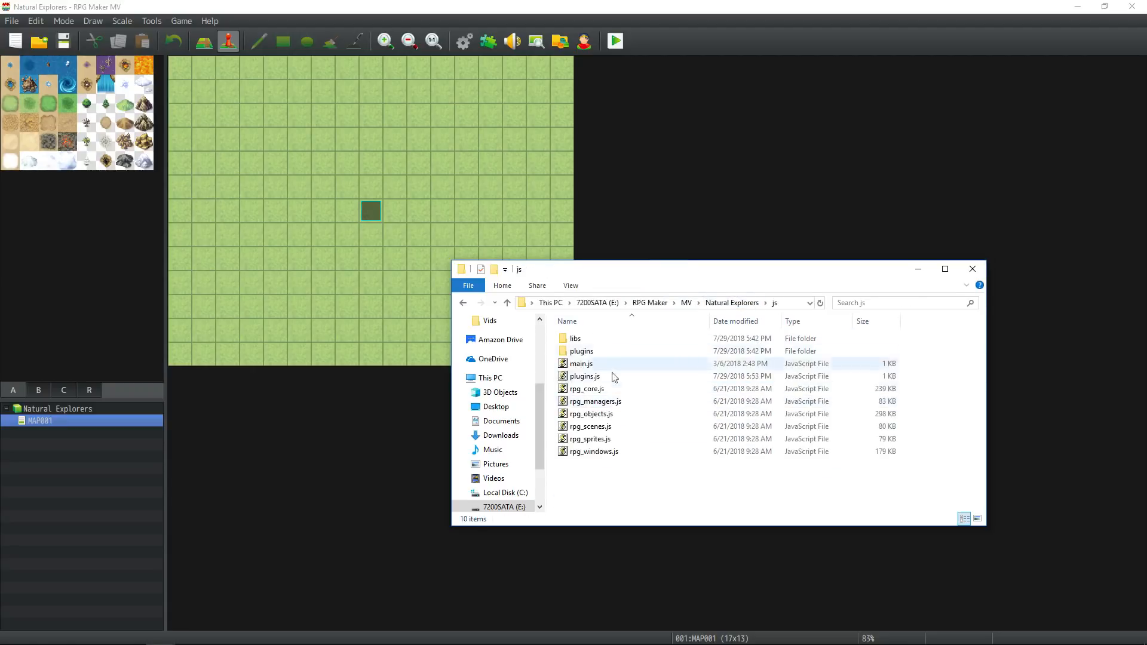
{"action": "double_click", "coordinate": [578, 353]}
Delete all default plugin files except SimpleMsgSideView.js and TitleCommandPosition.js from the plugins folder.
{"action": "left_click", "coordinate": [620, 340]}
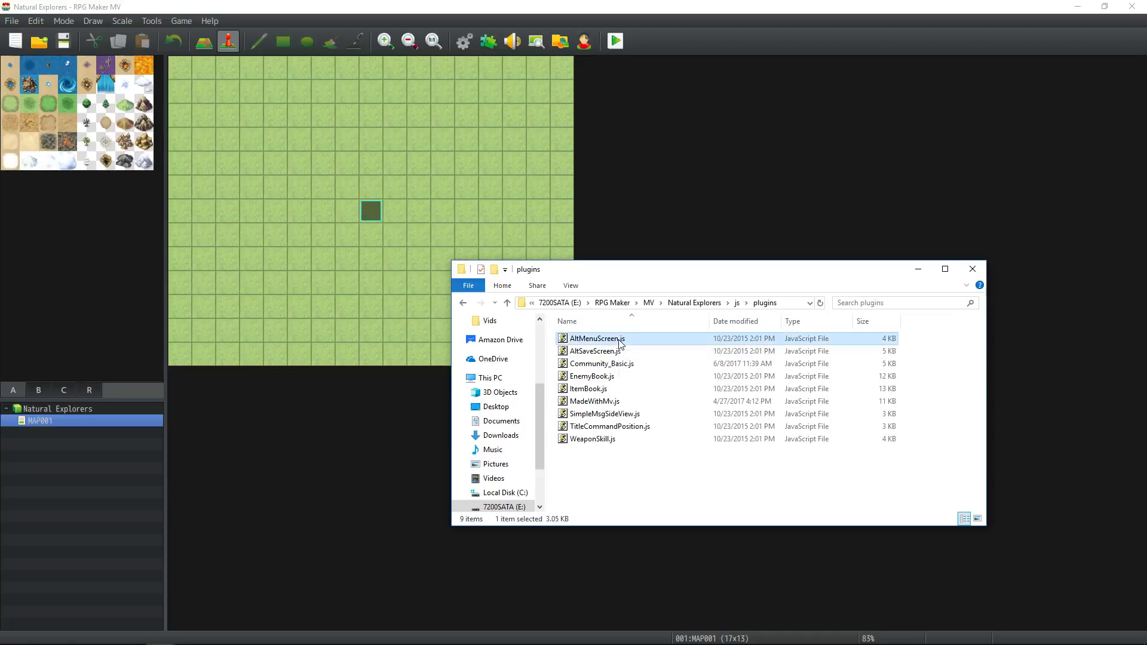
{"action": "left_click", "coordinate": [623, 354], "text": "ctrl"}
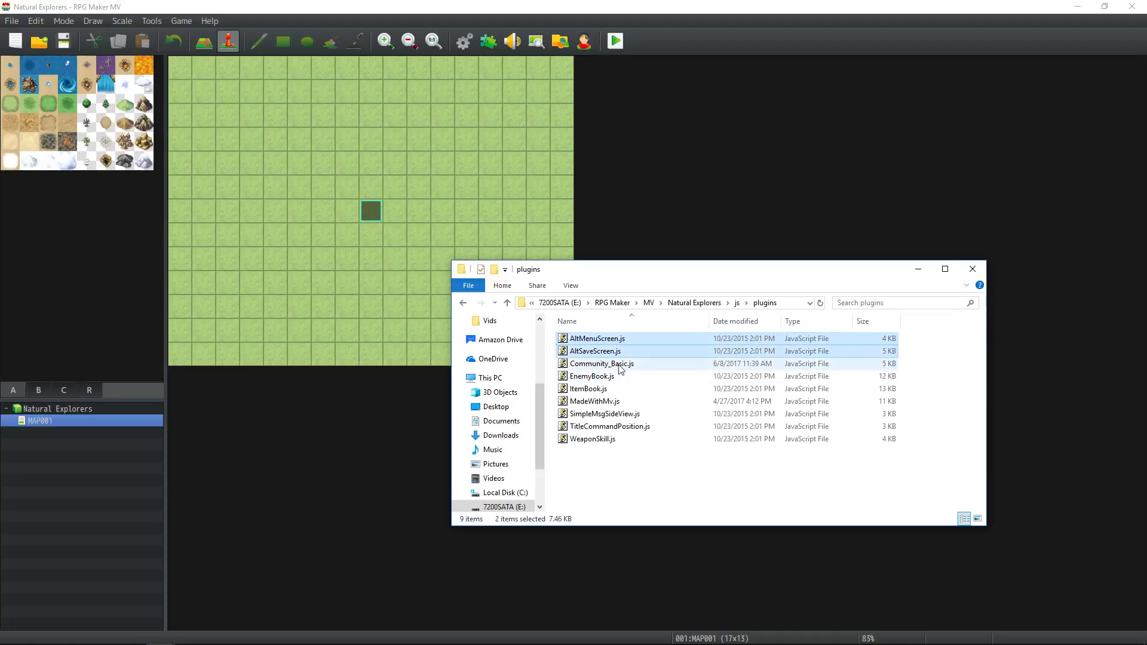
{"action": "left_click", "coordinate": [620, 365], "text": "ctrl"}
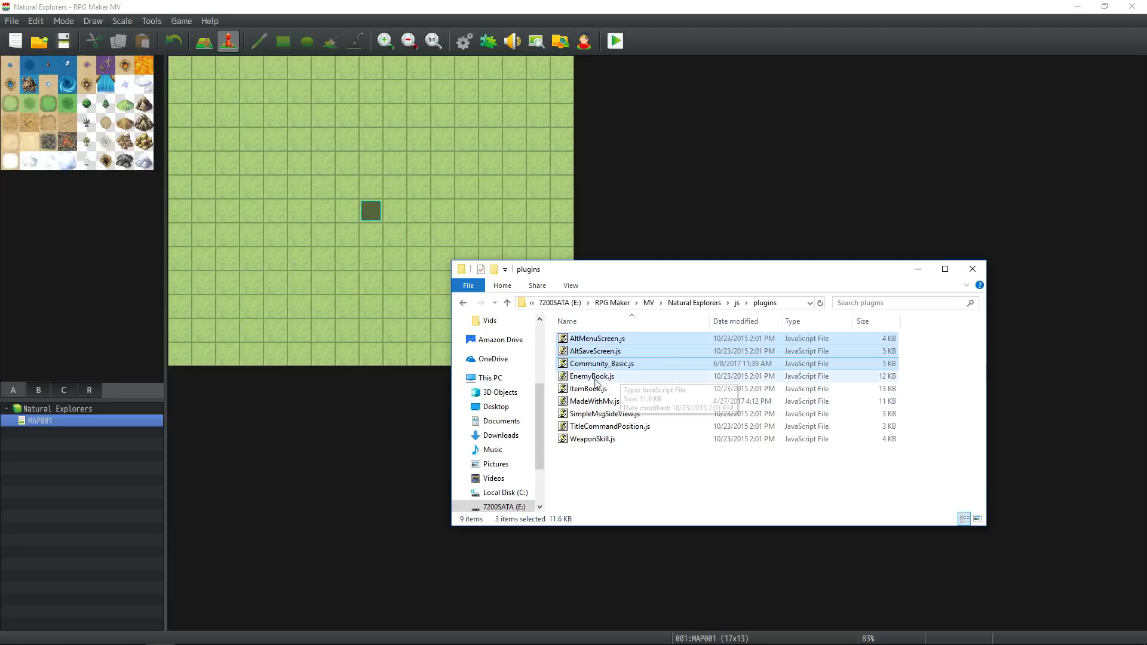
{"action": "left_click", "coordinate": [624, 378], "text": "ctrl"}
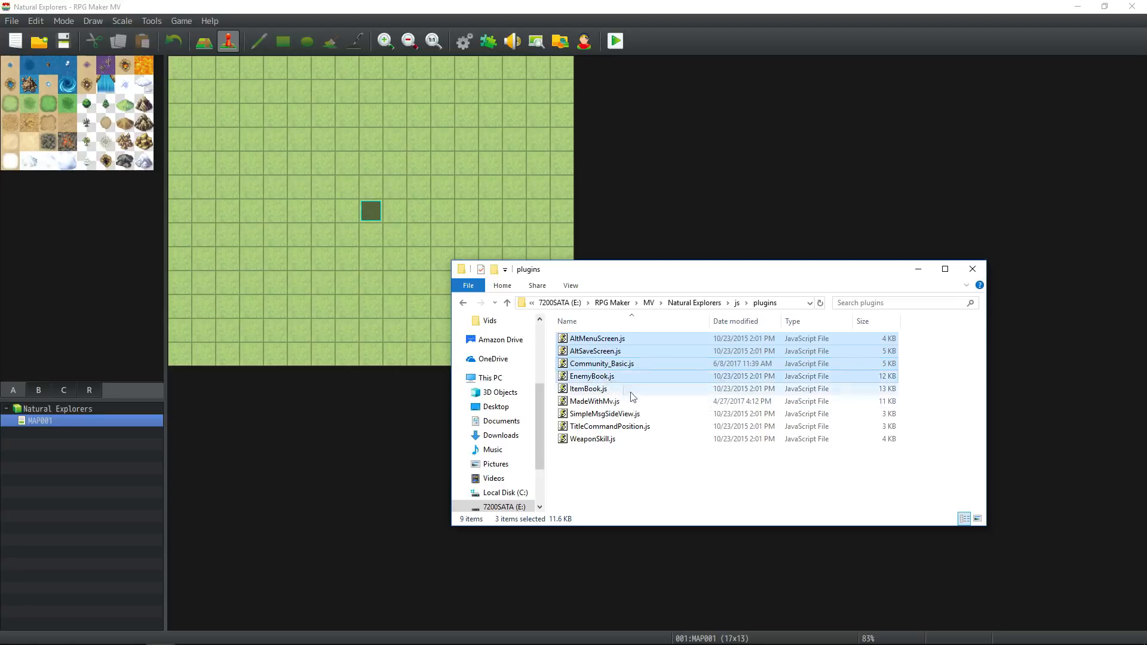
{"action": "left_click", "coordinate": [615, 390], "text": "ctrl"}
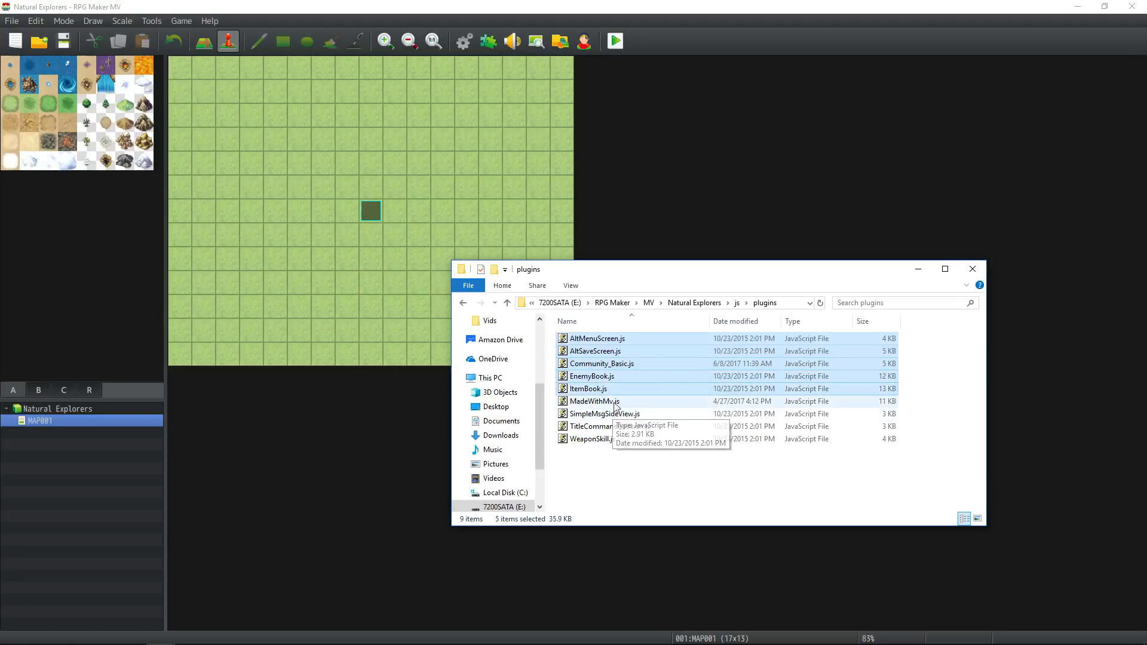
{"action": "left_click", "coordinate": [615, 401], "text": "ctrl"}
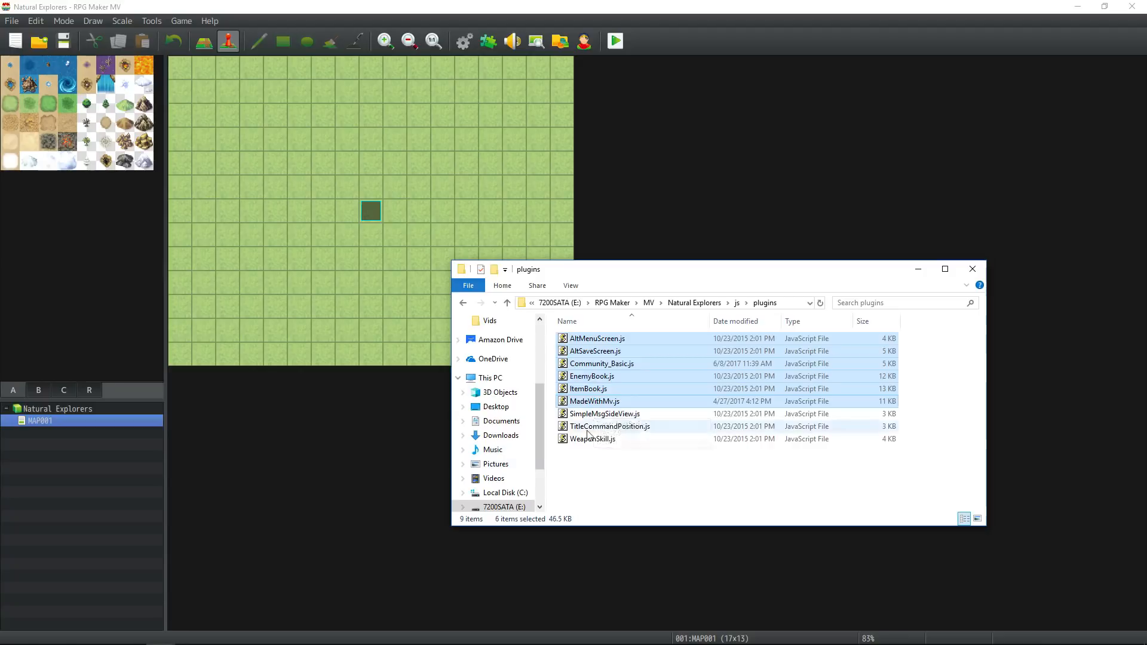
{"action": "left_click", "coordinate": [618, 414], "text": "ctrl"}
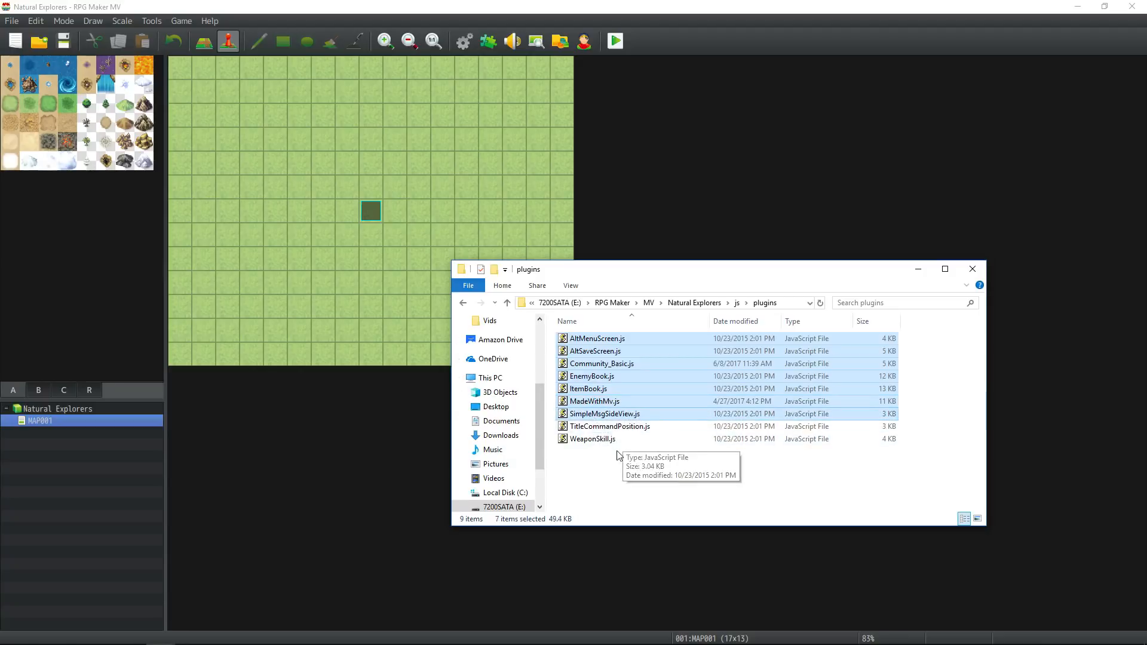
{"action": "left_click", "coordinate": [625, 414], "text": "ctrl"}
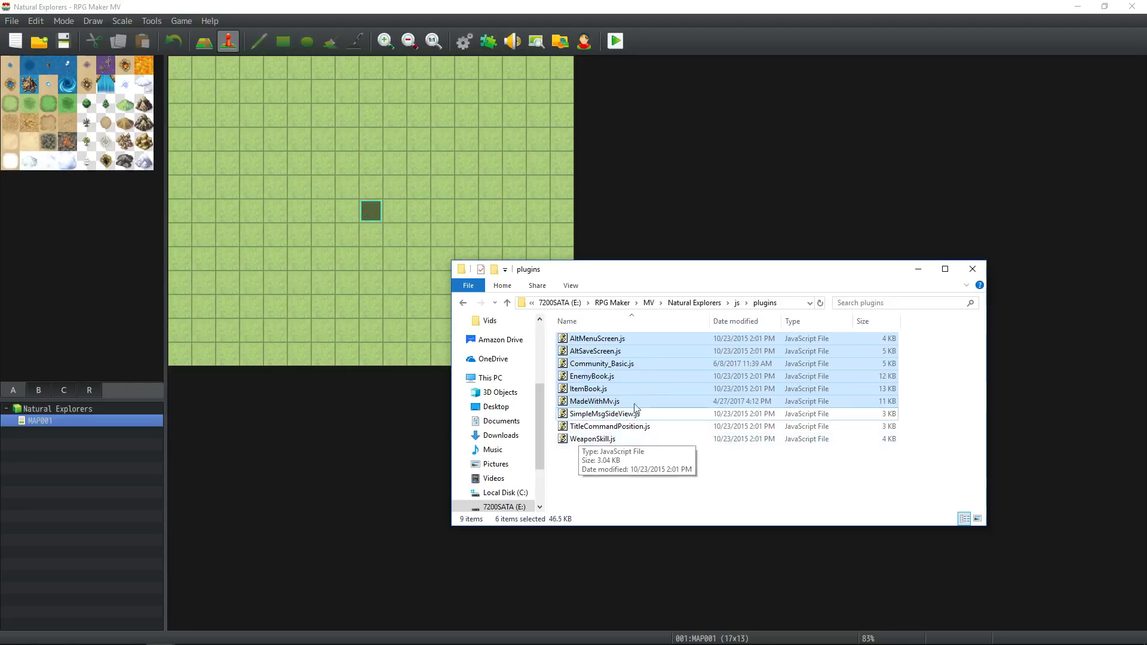
{"action": "left_click", "coordinate": [601, 444], "text": "ctrl"}
{"action": "left_click", "coordinate": [611, 427], "text": "ctrl"}
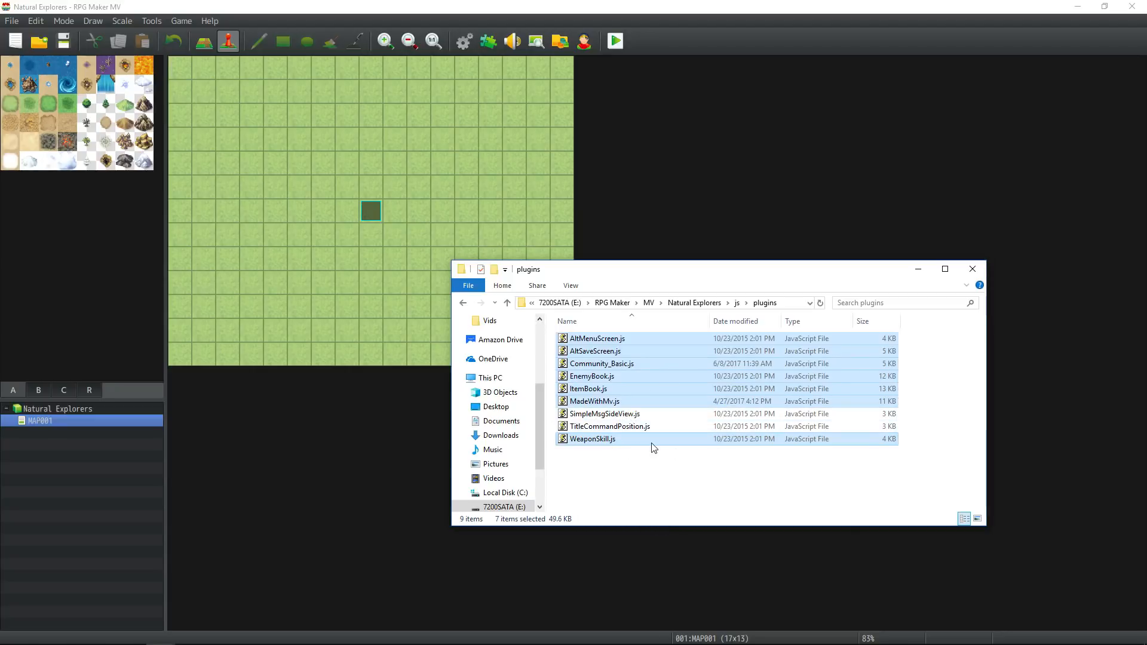
{"action": "key", "text": "Delete"}
{"action": "left_click", "coordinate": [618, 336]}
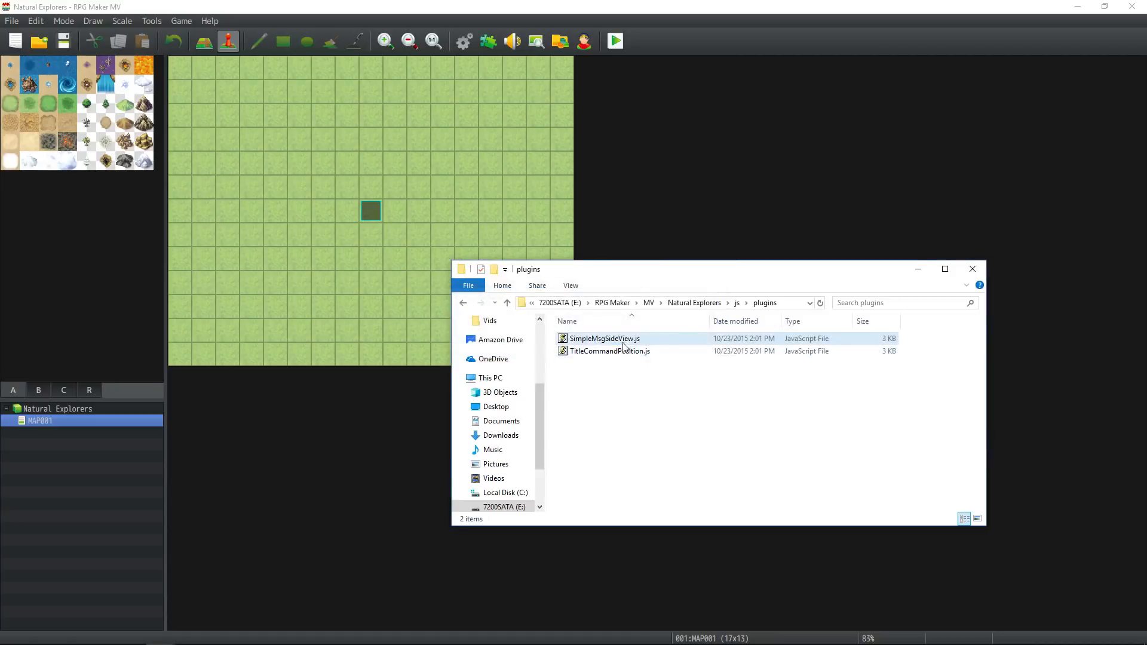
Go back up from the plugins folder to the Natural Explorers project's root folder.
{"action": "left_click", "coordinate": [737, 303]}
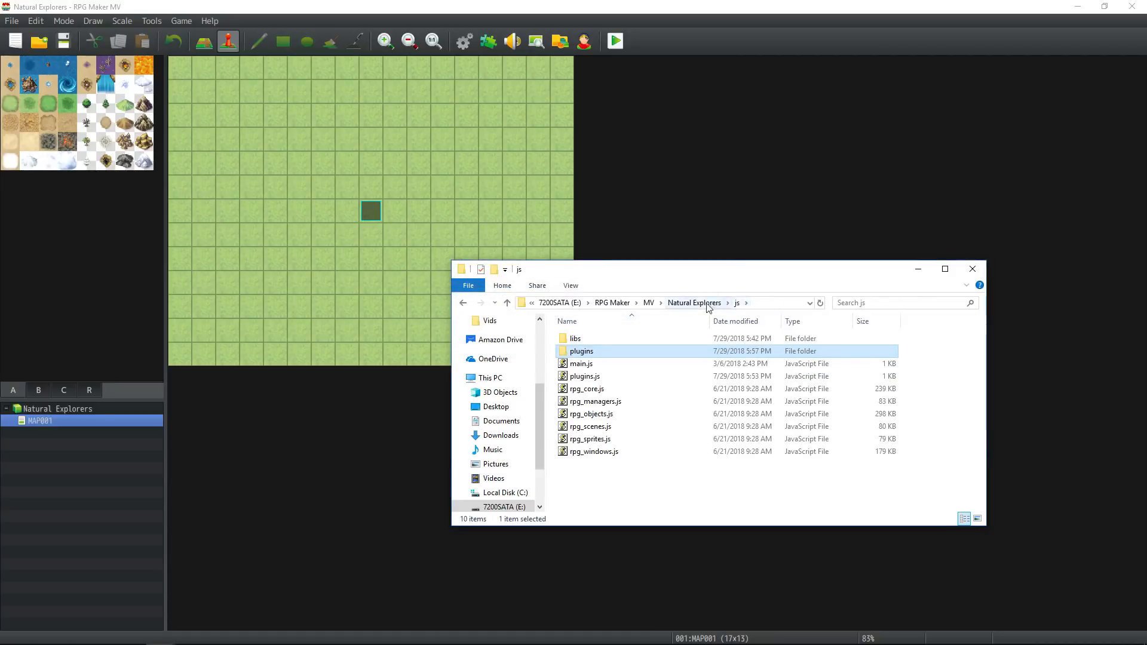
{"action": "left_click", "coordinate": [708, 304]}
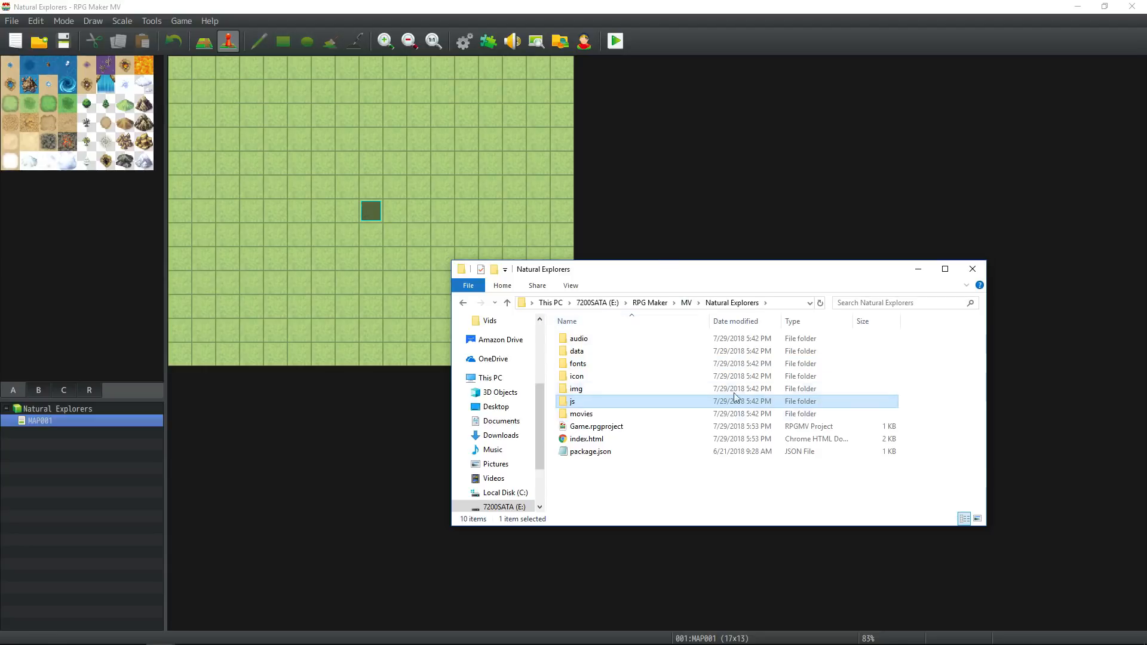
{"action": "left_click", "coordinate": [644, 467]}
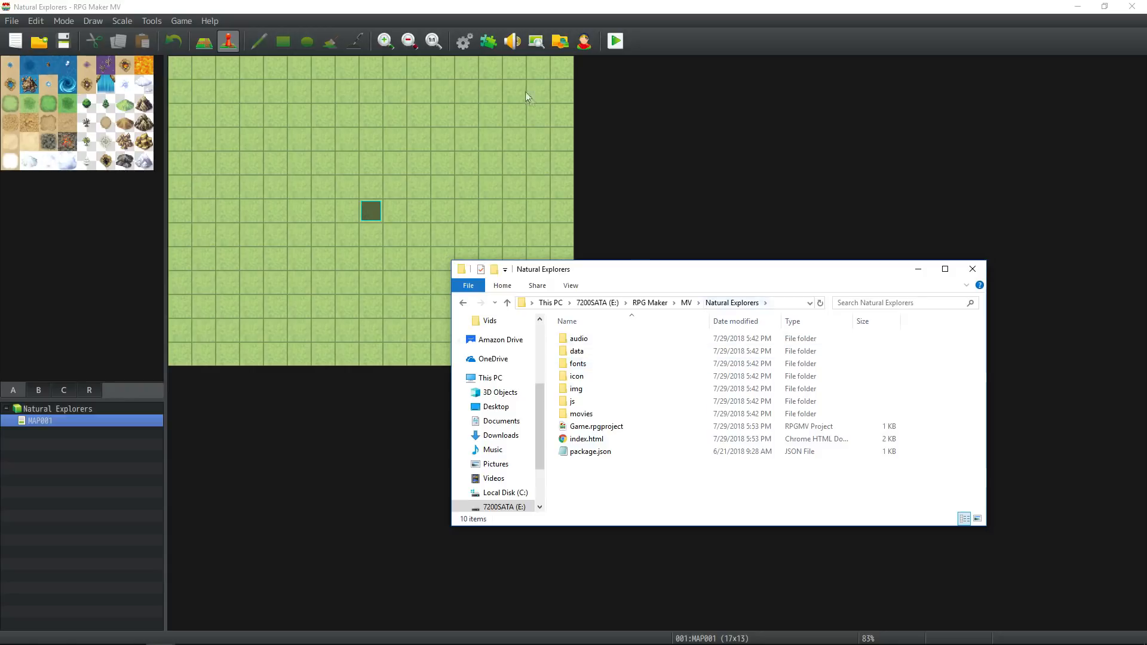
Switch back to RPG Maker MV, check its version information and save the project.
{"action": "left_click", "coordinate": [209, 21]}
{"action": "left_click", "coordinate": [218, 65]}
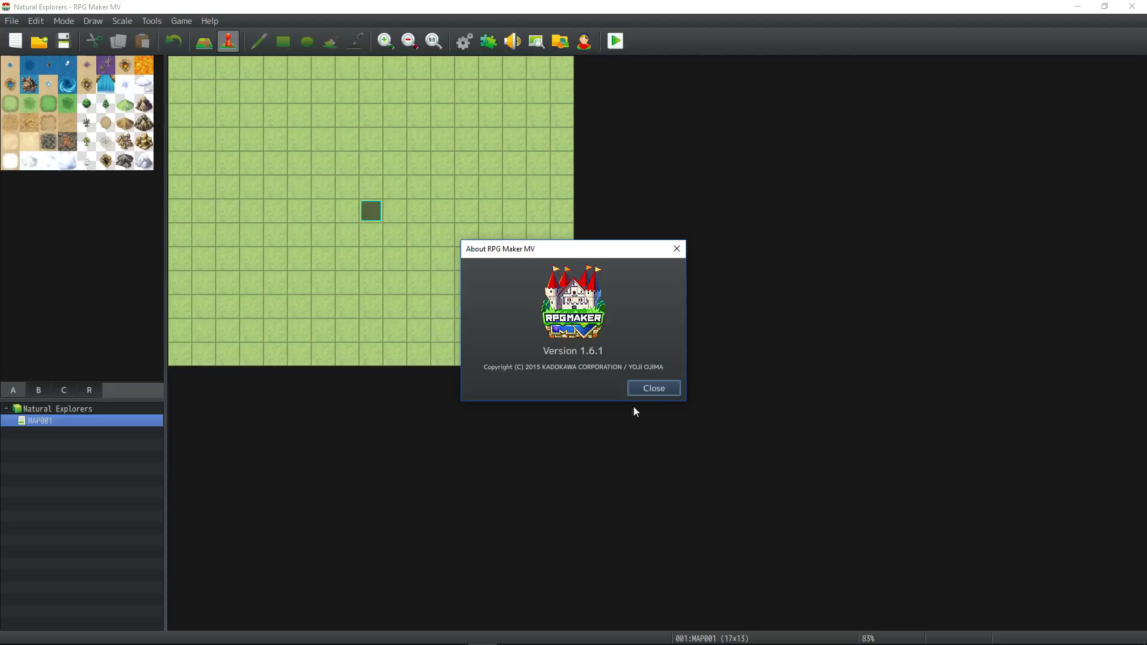
{"action": "left_click", "coordinate": [654, 388]}
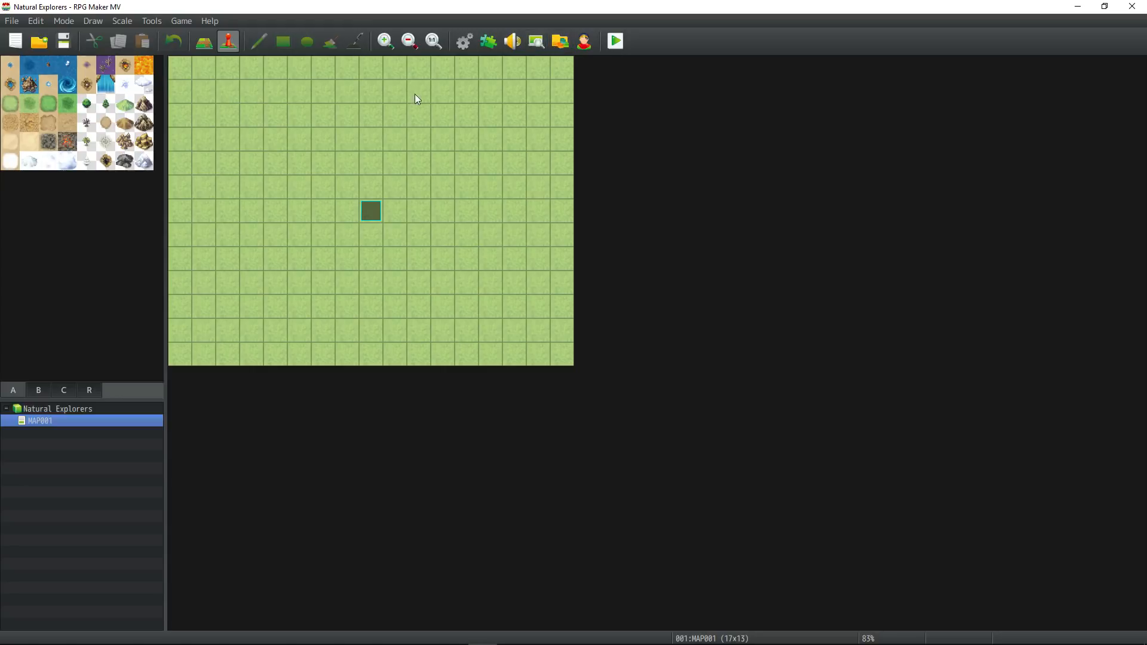
{"action": "left_click", "coordinate": [63, 41]}
Open the Character Generator and randomize the male character until getting a white-haired man with one eye covered and a scarf.
{"action": "left_click", "coordinate": [583, 41]}
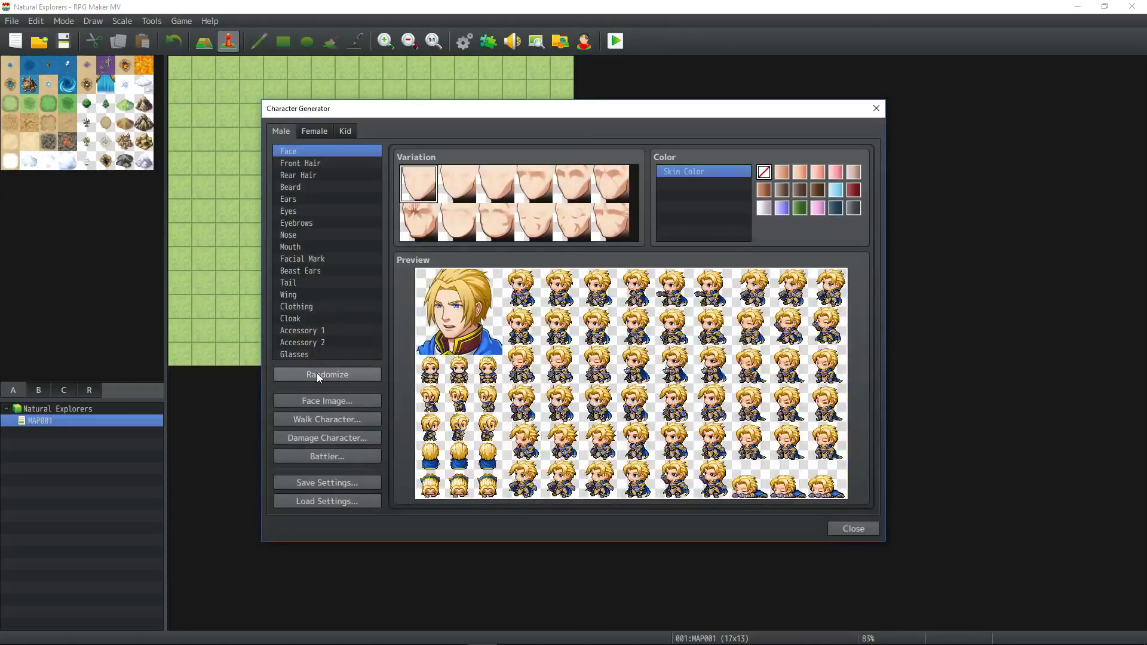
{"action": "left_click", "coordinate": [318, 374]}
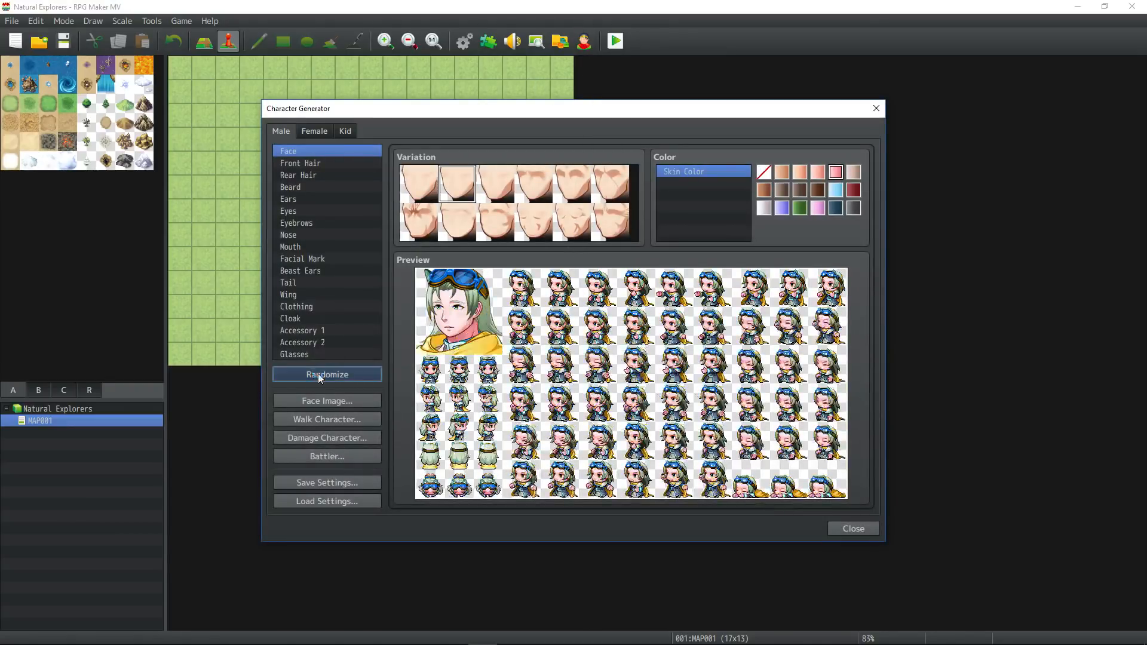
{"action": "left_click", "coordinate": [318, 374]}
{"action": "left_click", "coordinate": [318, 374]}
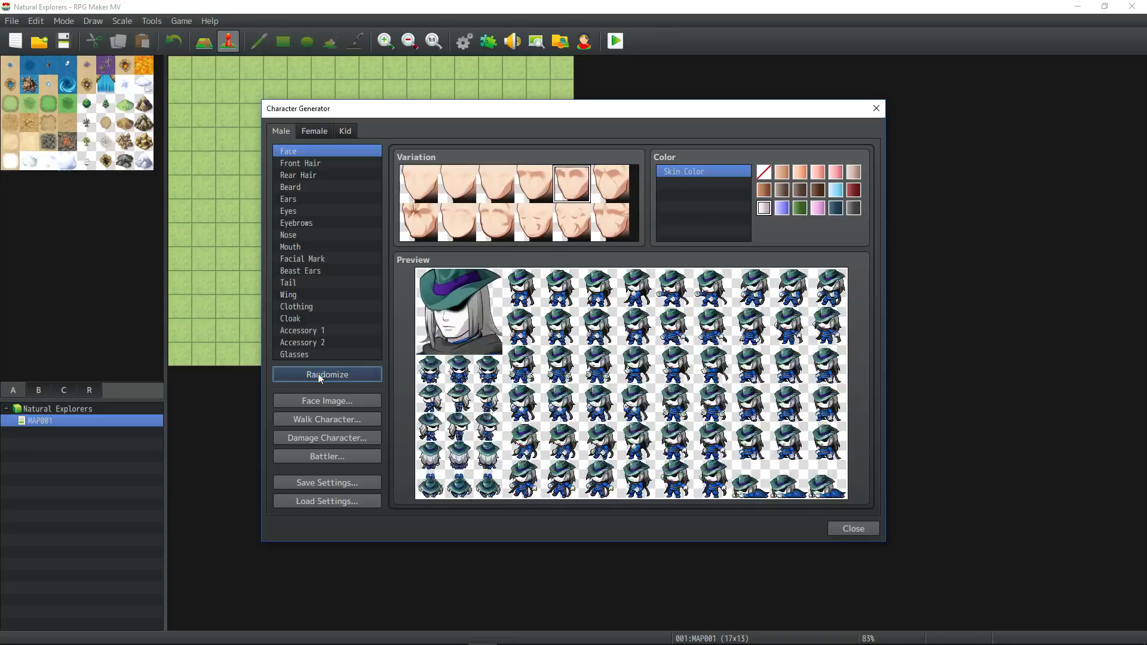
{"action": "left_click", "coordinate": [318, 374]}
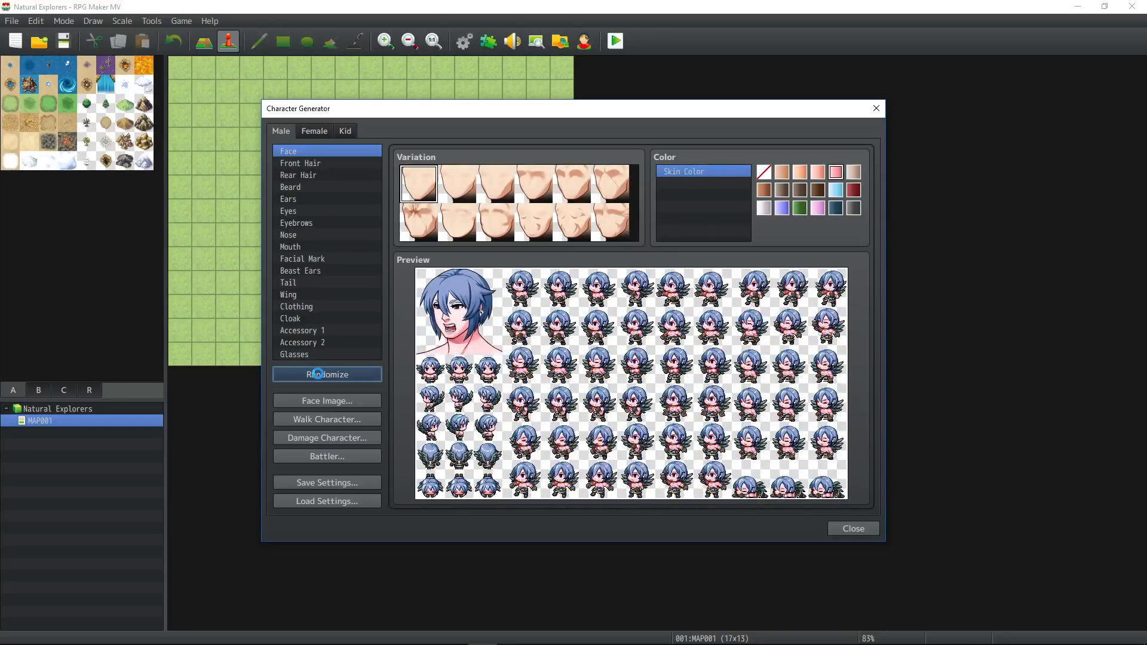
{"action": "left_click", "coordinate": [318, 374]}
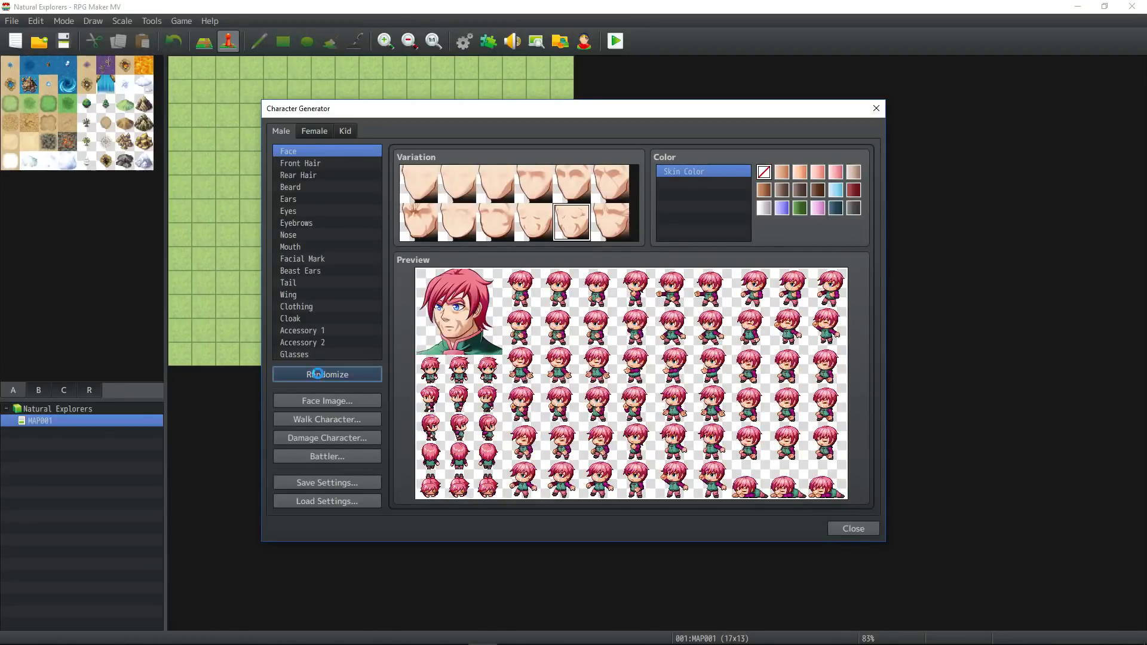
{"action": "left_click", "coordinate": [318, 374]}
{"action": "left_click", "coordinate": [319, 374]}
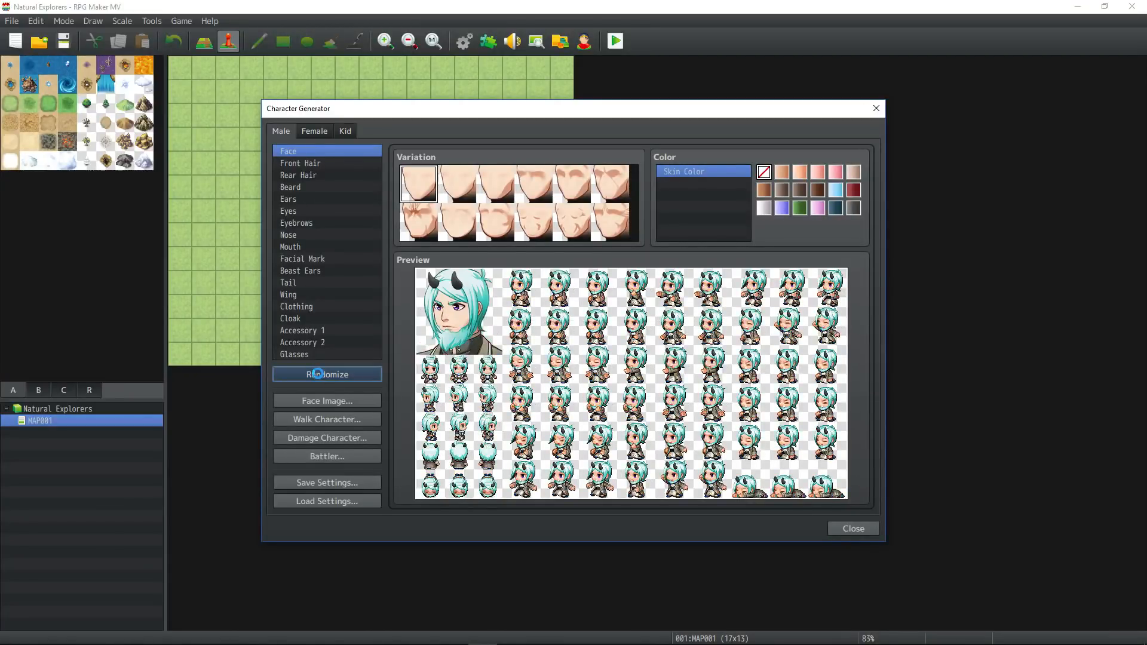
{"action": "left_click", "coordinate": [319, 375]}
{"action": "left_click", "coordinate": [319, 377]}
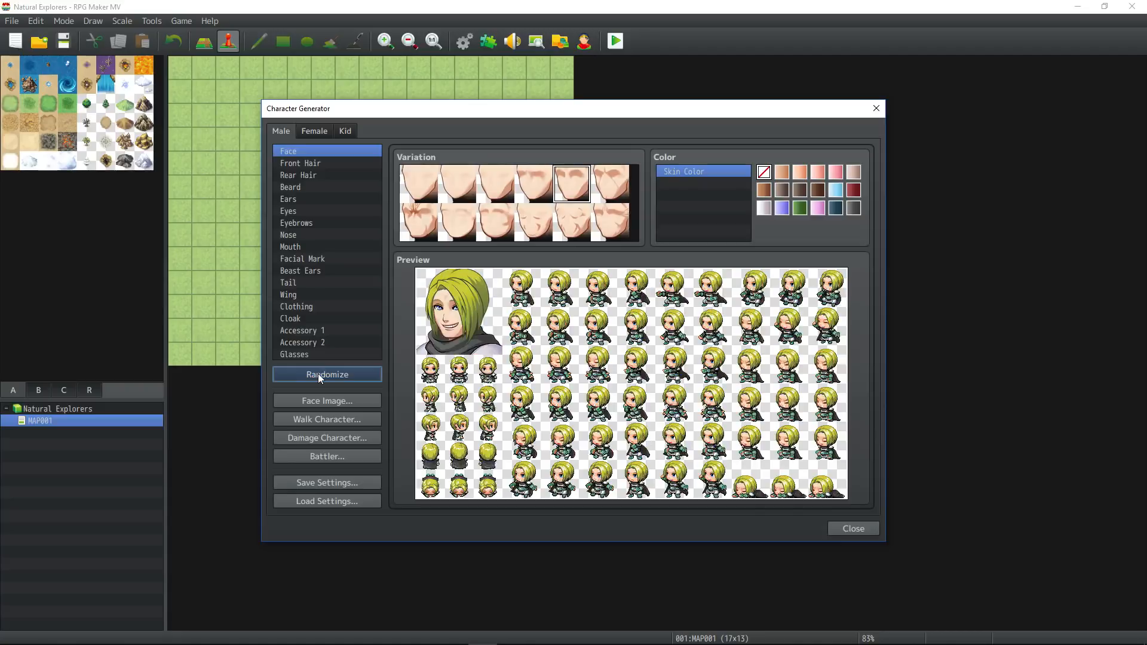
{"action": "left_click", "coordinate": [318, 374]}
{"action": "left_click", "coordinate": [318, 374]}
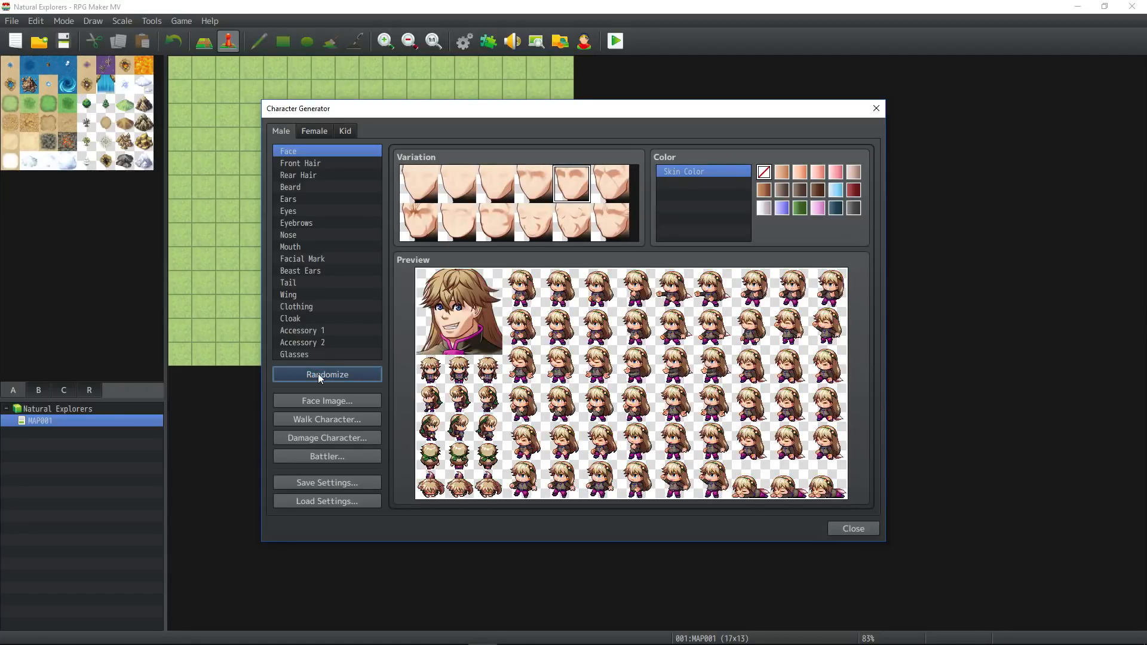
{"action": "left_click", "coordinate": [318, 374]}
{"action": "left_click", "coordinate": [318, 374]}
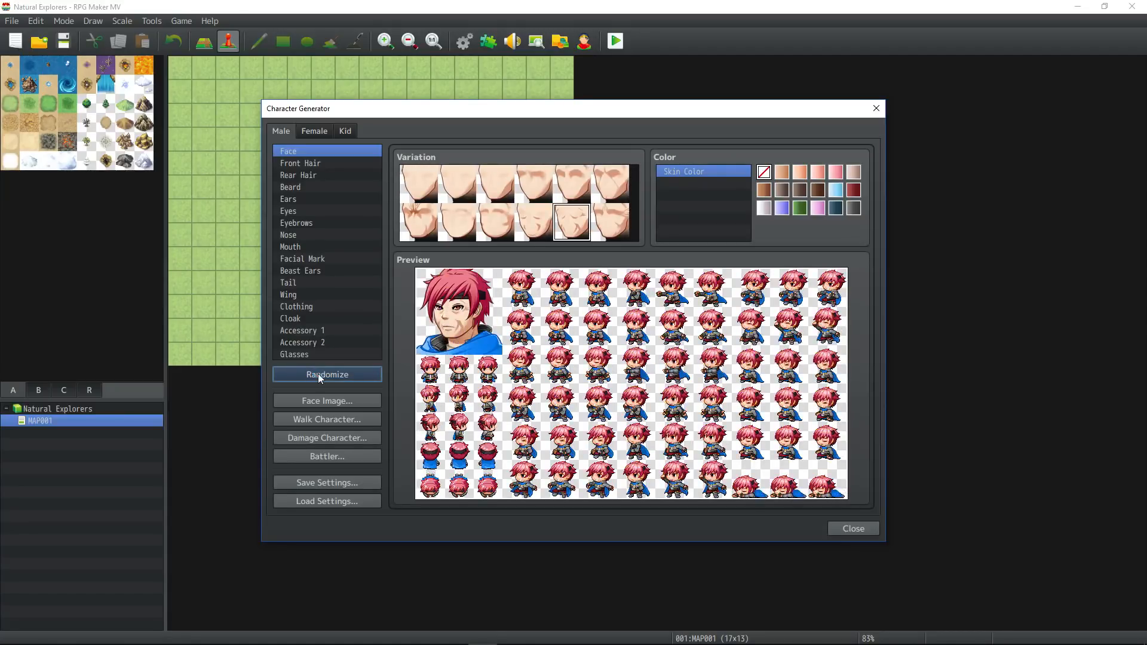
{"action": "left_click", "coordinate": [318, 374]}
{"action": "left_click", "coordinate": [318, 374]}
{"action": "left_click", "coordinate": [318, 375]}
{"action": "left_click", "coordinate": [318, 374]}
{"action": "left_click", "coordinate": [318, 374]}
{"action": "left_click", "coordinate": [319, 375]}
{"action": "left_click", "coordinate": [320, 377]}
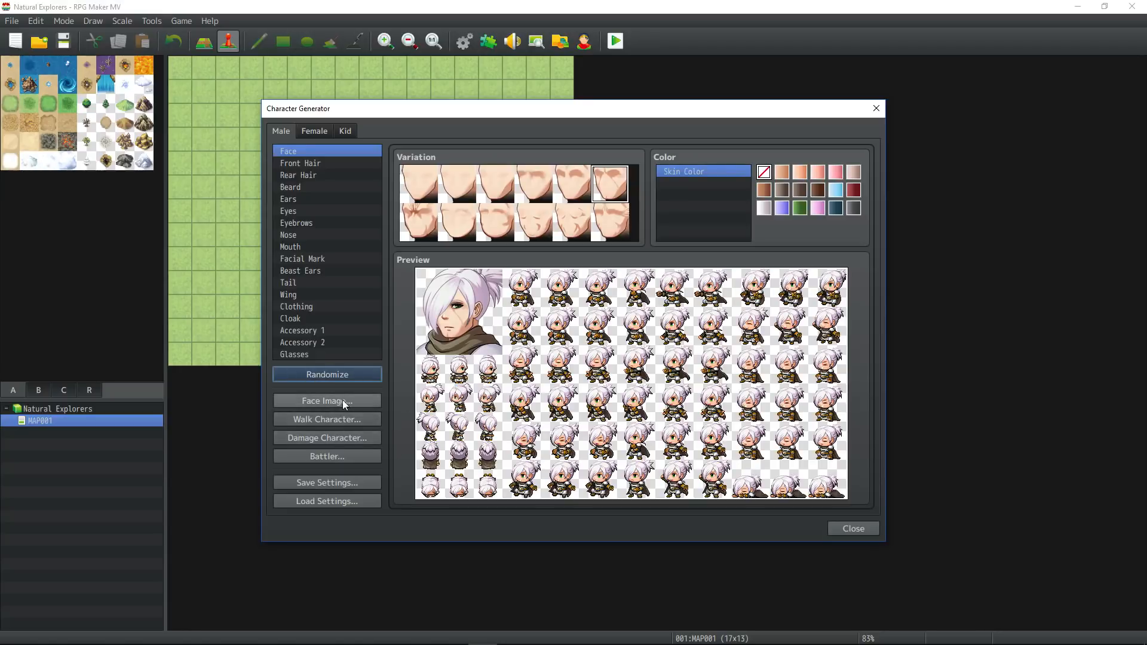
Change the character's front hair color to golden blond and check the matching rear hair.
{"action": "left_click", "coordinate": [325, 165]}
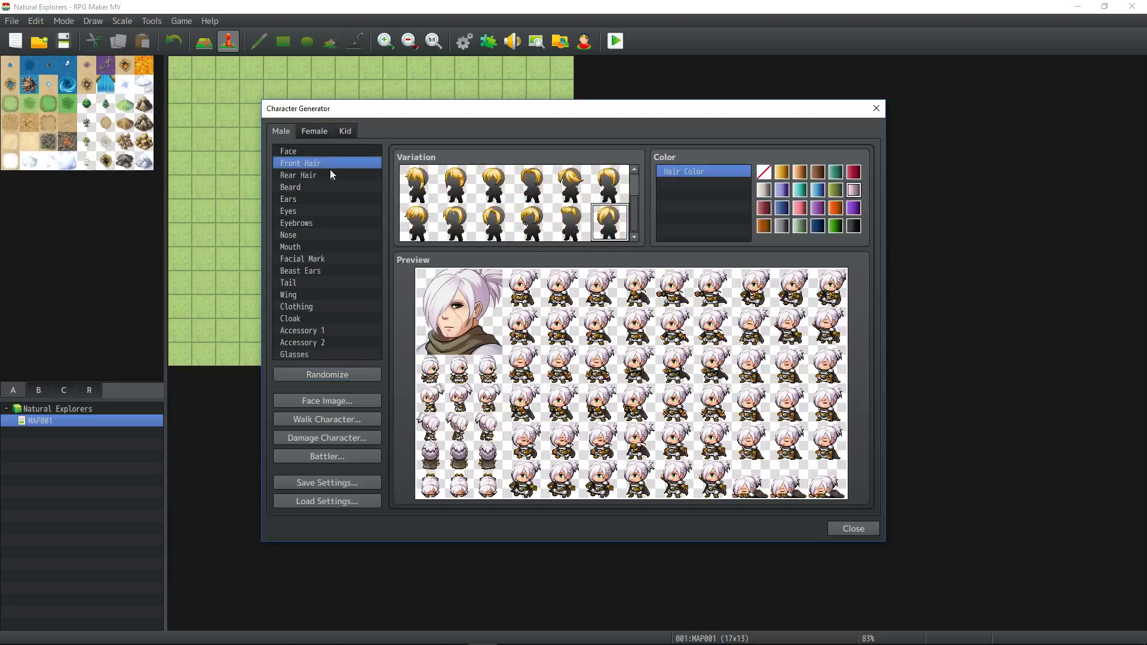
{"action": "left_click", "coordinate": [782, 172]}
{"action": "left_click", "coordinate": [323, 175]}
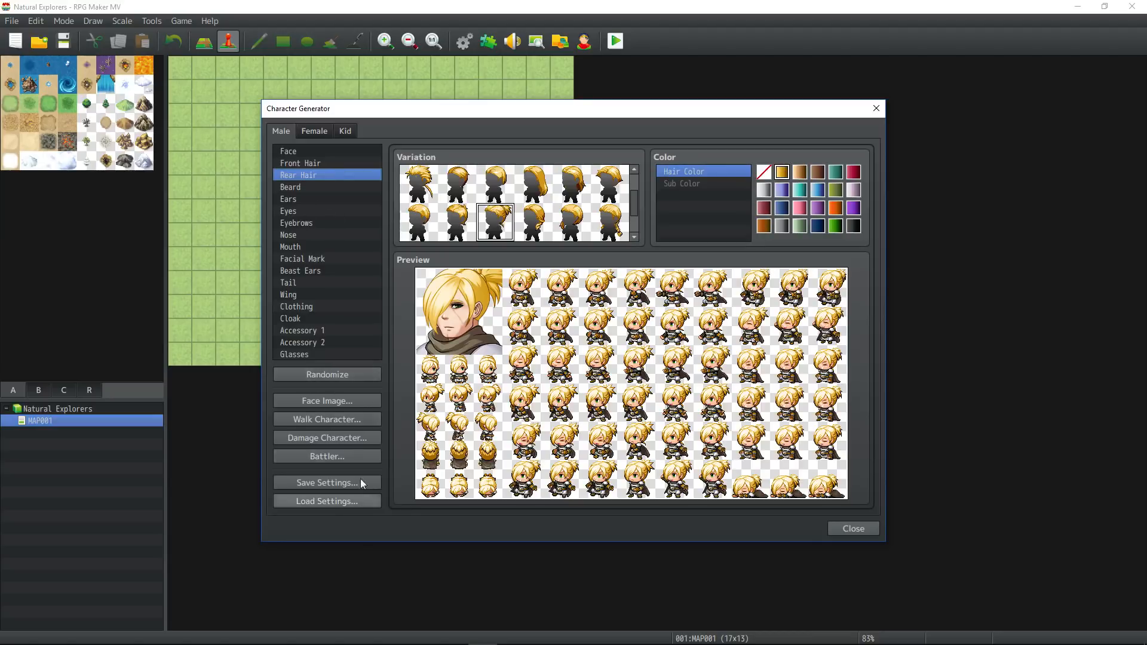
Save the character's generator settings as the JSON file "Edmond" in the Natural Explorers project folder.
{"action": "left_click", "coordinate": [334, 483]}
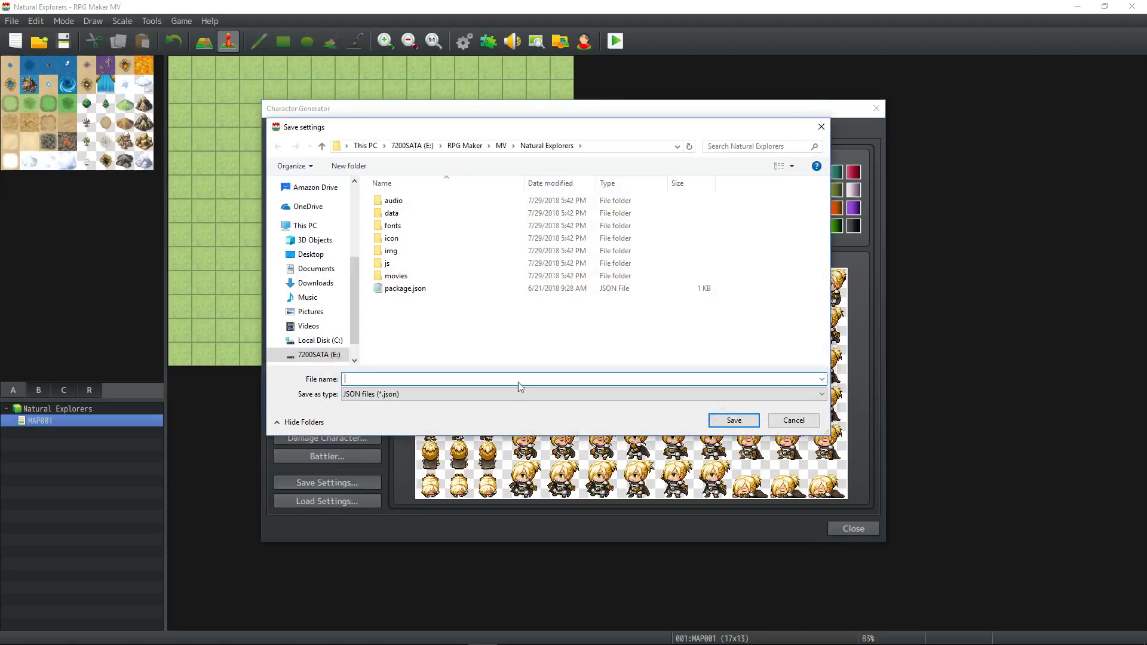
{"action": "type", "text": "Edmond1"}
{"action": "left_click", "coordinate": [729, 426]}
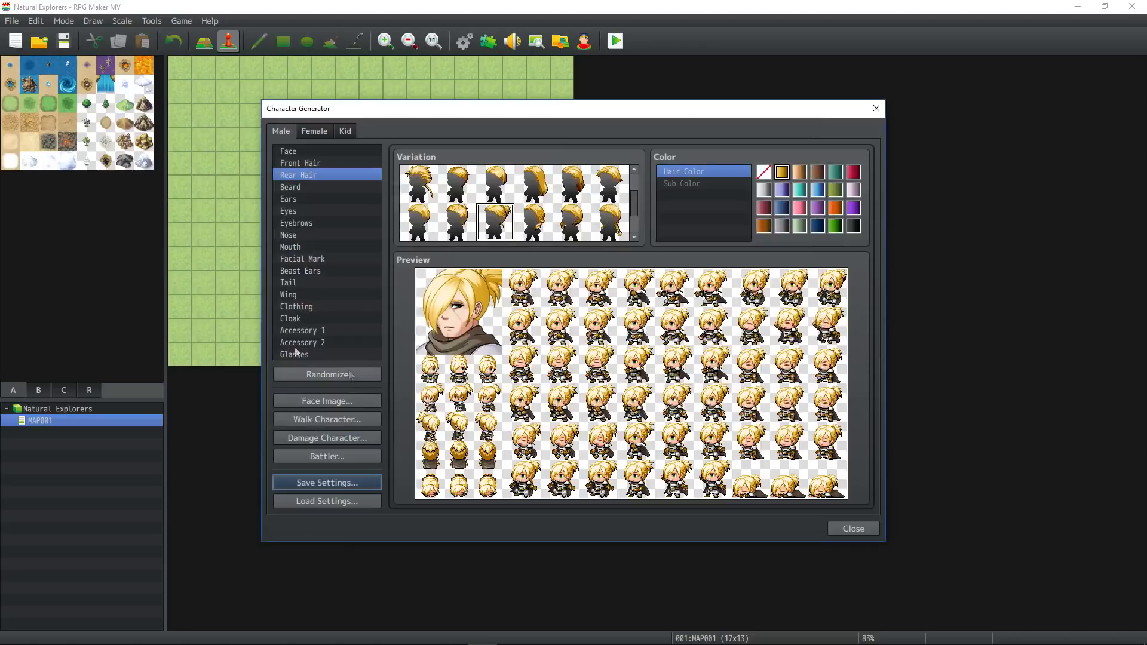
Export the character's face image as "Edmond" to the img/faces folder and close the face image window.
{"action": "left_click", "coordinate": [341, 399]}
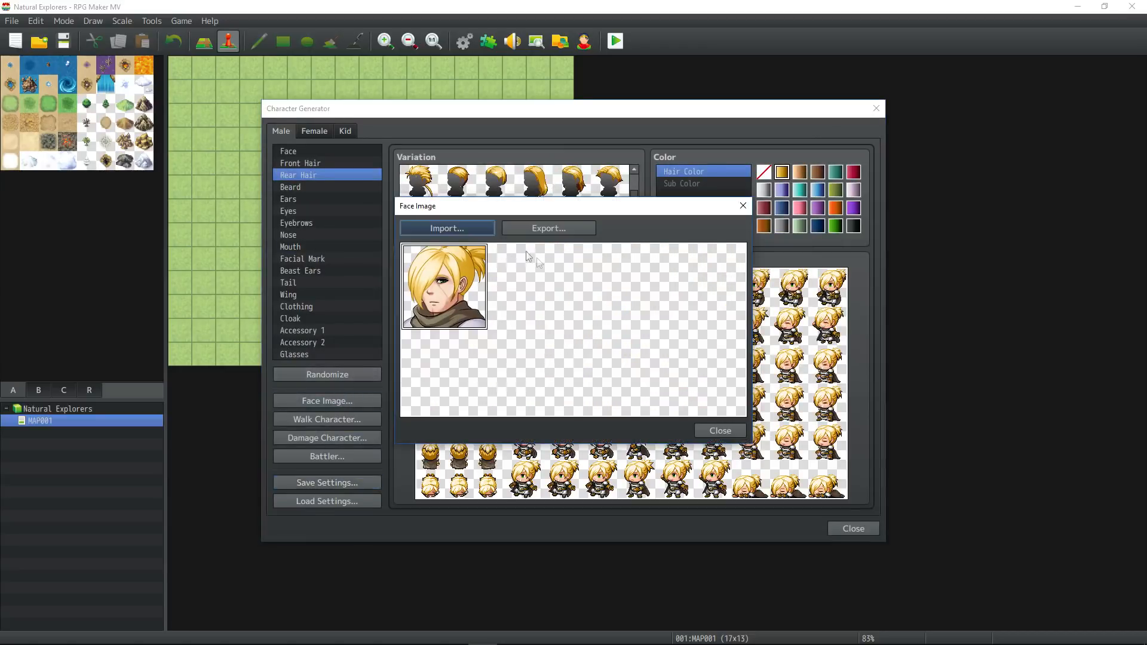
{"action": "left_click", "coordinate": [550, 229]}
{"action": "type", "text": "Edmond1"}
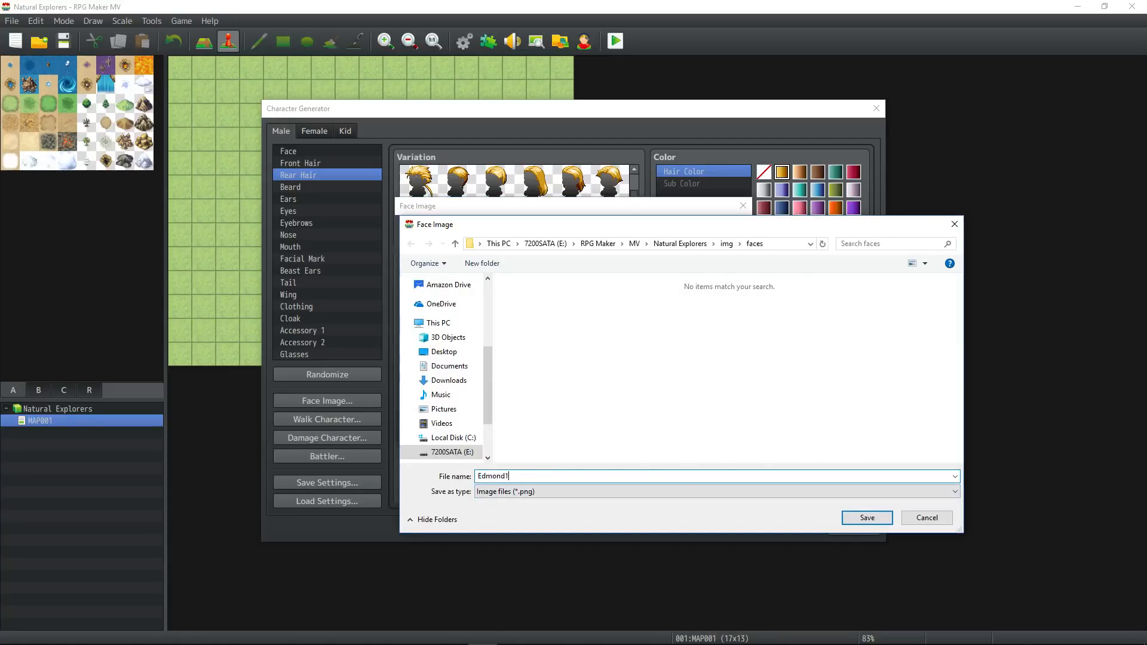
{"action": "key", "text": "Return"}
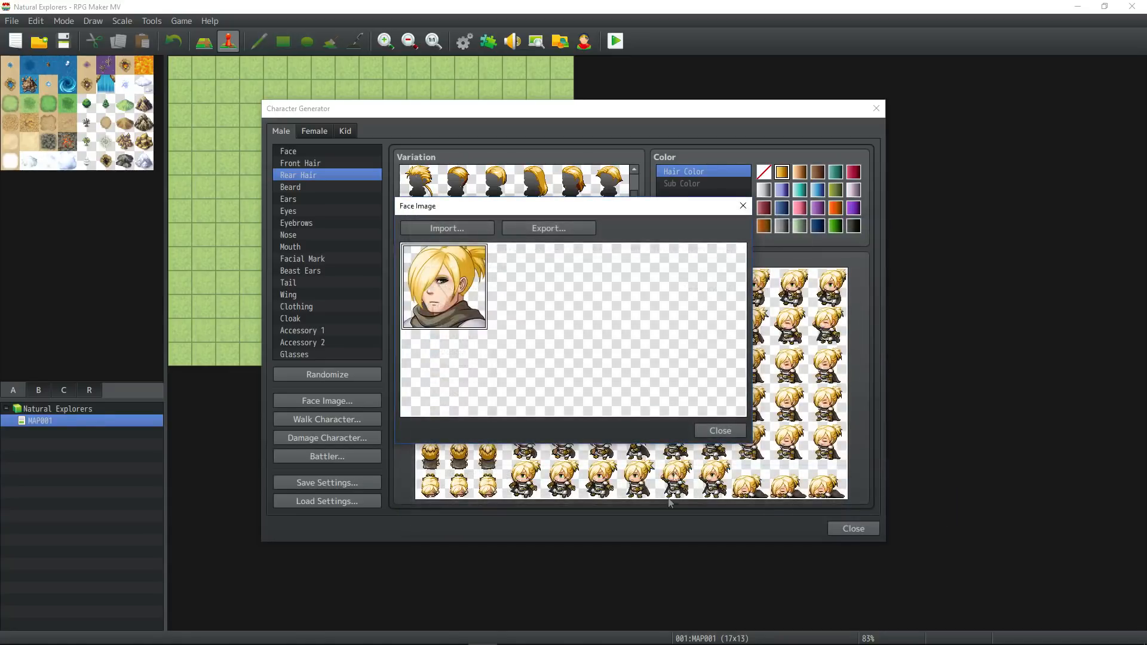
{"action": "left_click", "coordinate": [715, 423]}
Export the character's walking sprite as "Edmond1" to the img/characters folder.
{"action": "left_click", "coordinate": [338, 421]}
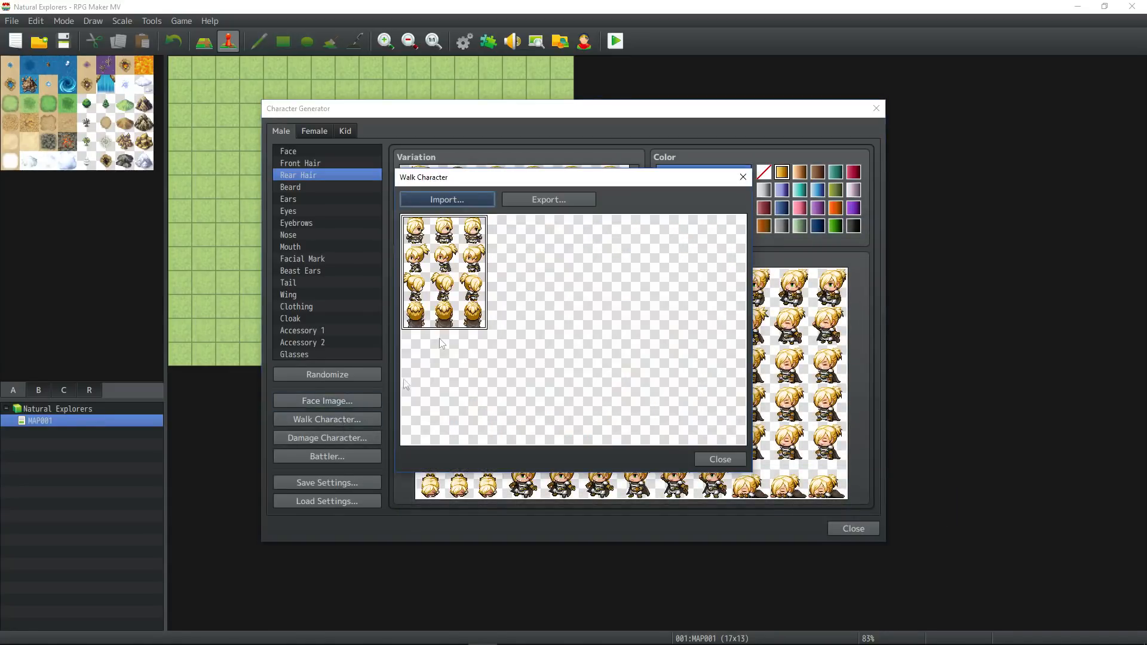
{"action": "left_click", "coordinate": [544, 200]}
{"action": "type", "text": "Edmond1"}
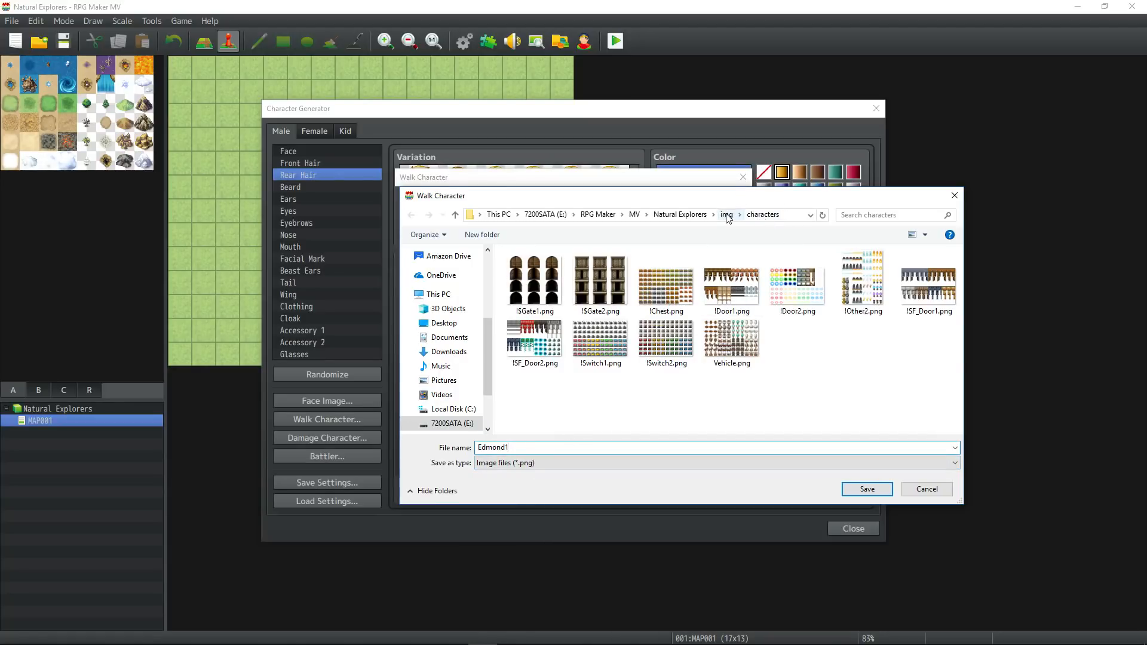
Confirm saving the "Edmond1" walking sprite file and close the walk character window.
{"action": "left_click", "coordinate": [867, 489]}
{"action": "left_click", "coordinate": [723, 460]}
Import Edmond1.png into the damage character sheet and place the damage sprites directly below the walking sprites.
{"action": "left_click", "coordinate": [333, 436]}
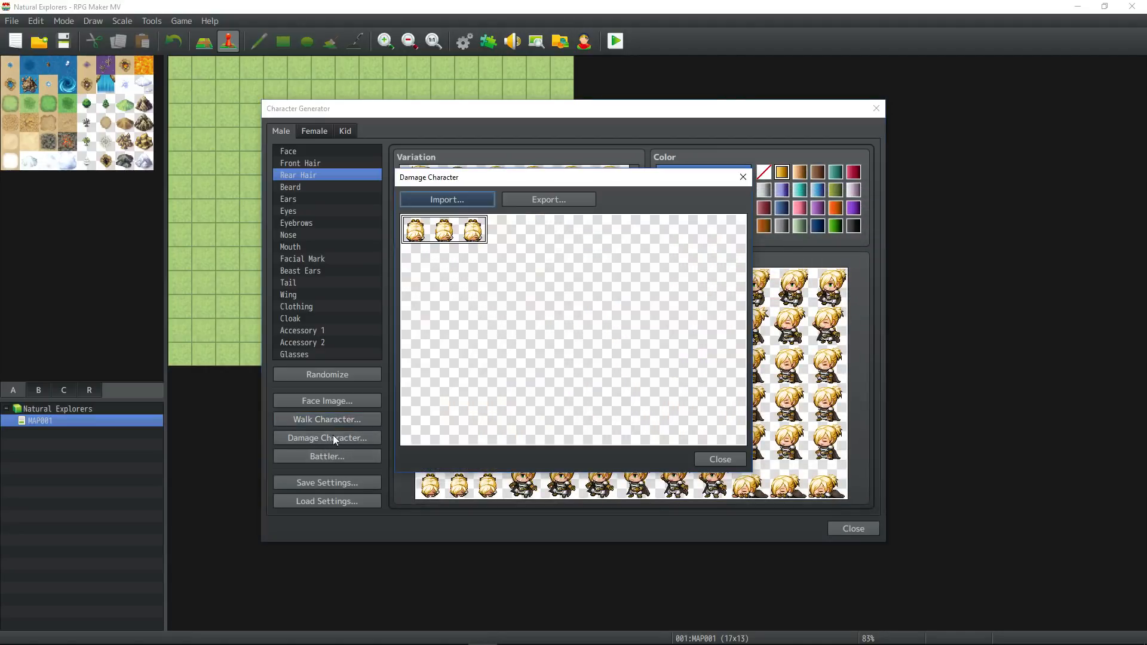
{"action": "left_click", "coordinate": [562, 202]}
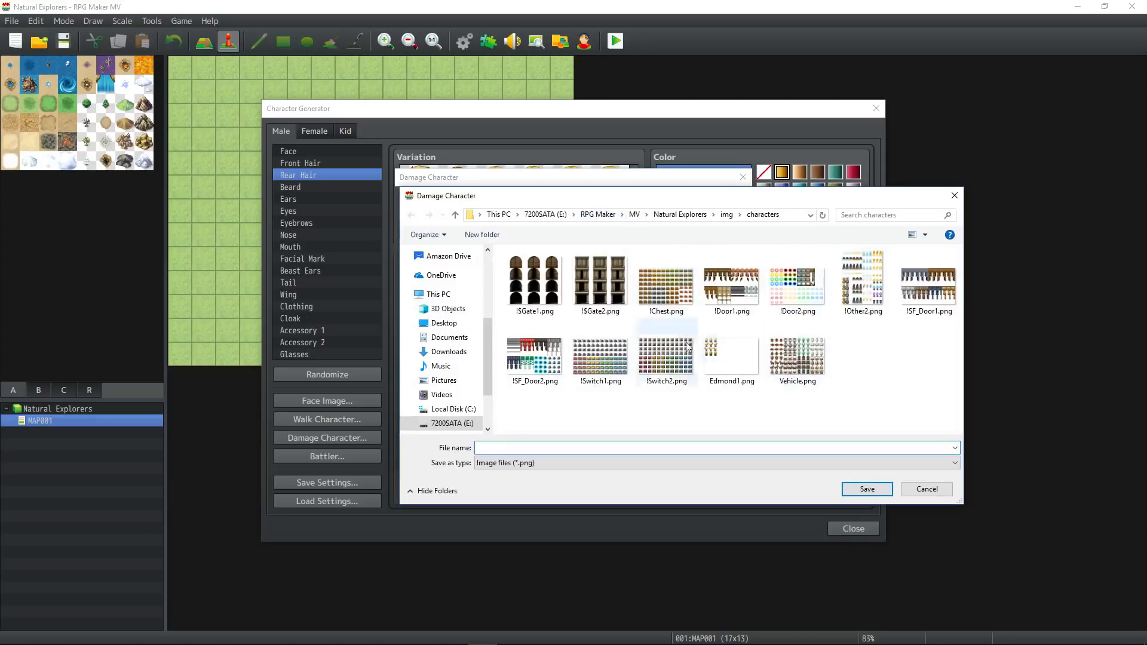
{"action": "left_click", "coordinate": [920, 492]}
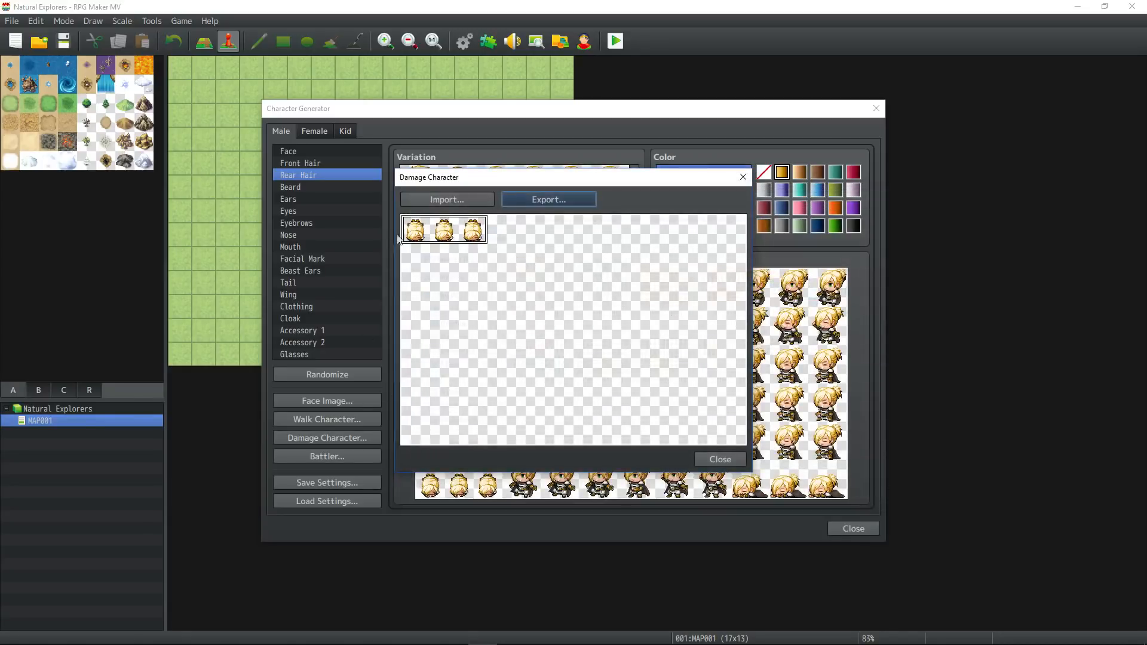
{"action": "left_click", "coordinate": [467, 202]}
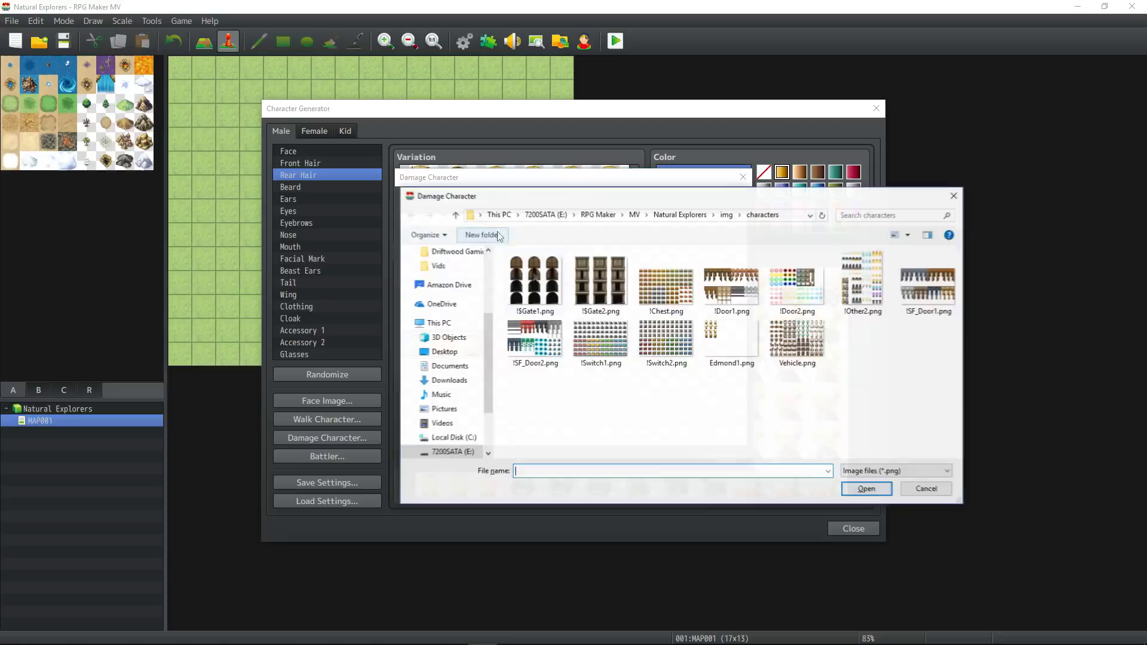
{"action": "left_click", "coordinate": [731, 341]}
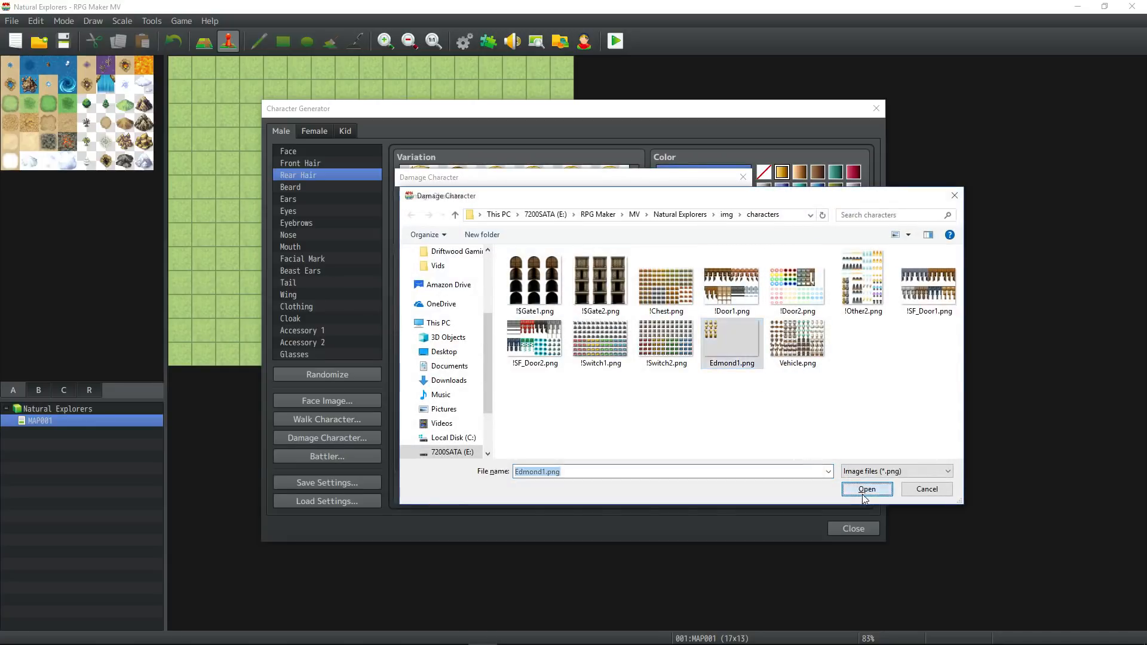
{"action": "left_click", "coordinate": [864, 494]}
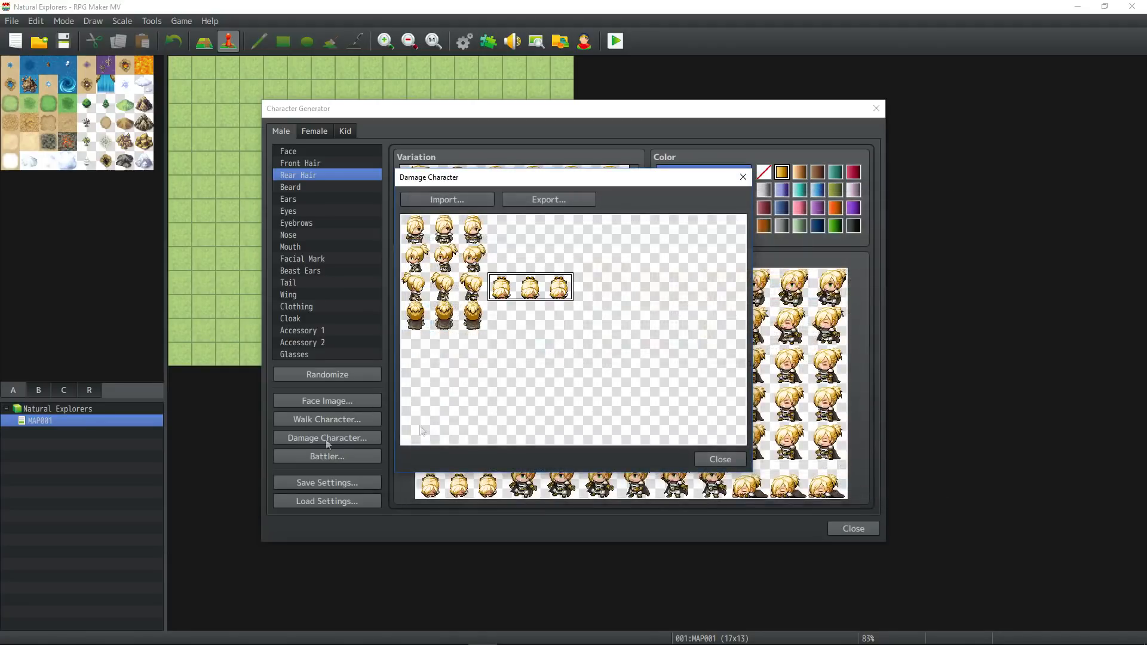
{"action": "left_click", "coordinate": [598, 260]}
{"action": "left_click", "coordinate": [541, 351]}
{"action": "left_click", "coordinate": [435, 346]}
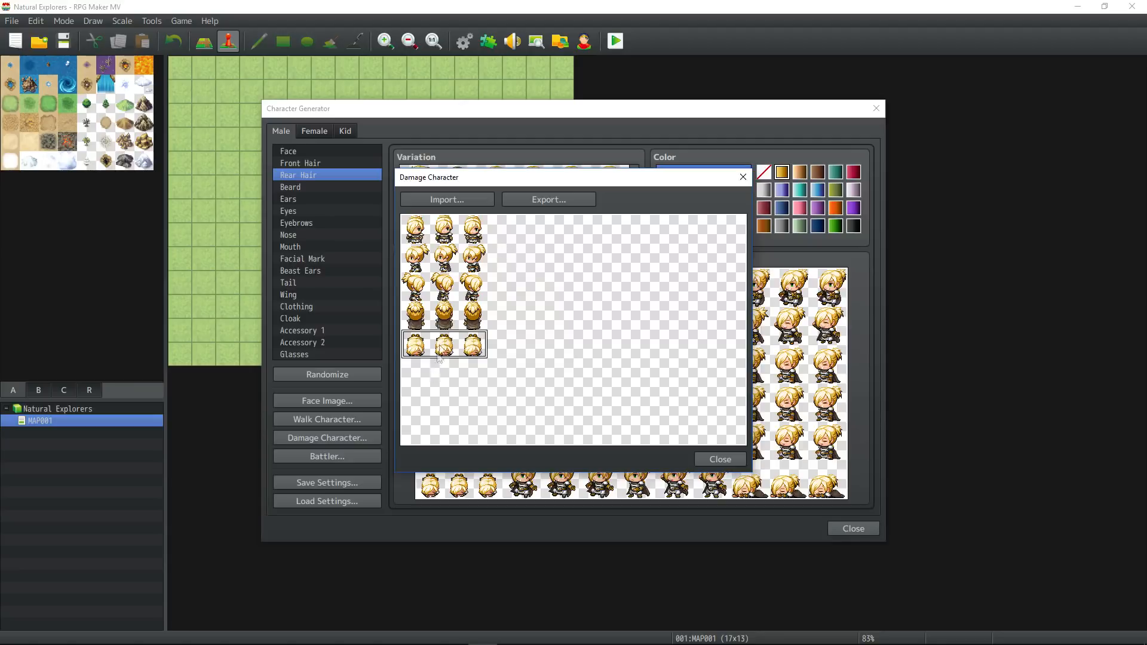
Export the combined walking and damage sheet over Edmond1.png in img/characters and close the damage character window.
{"action": "left_click", "coordinate": [559, 198]}
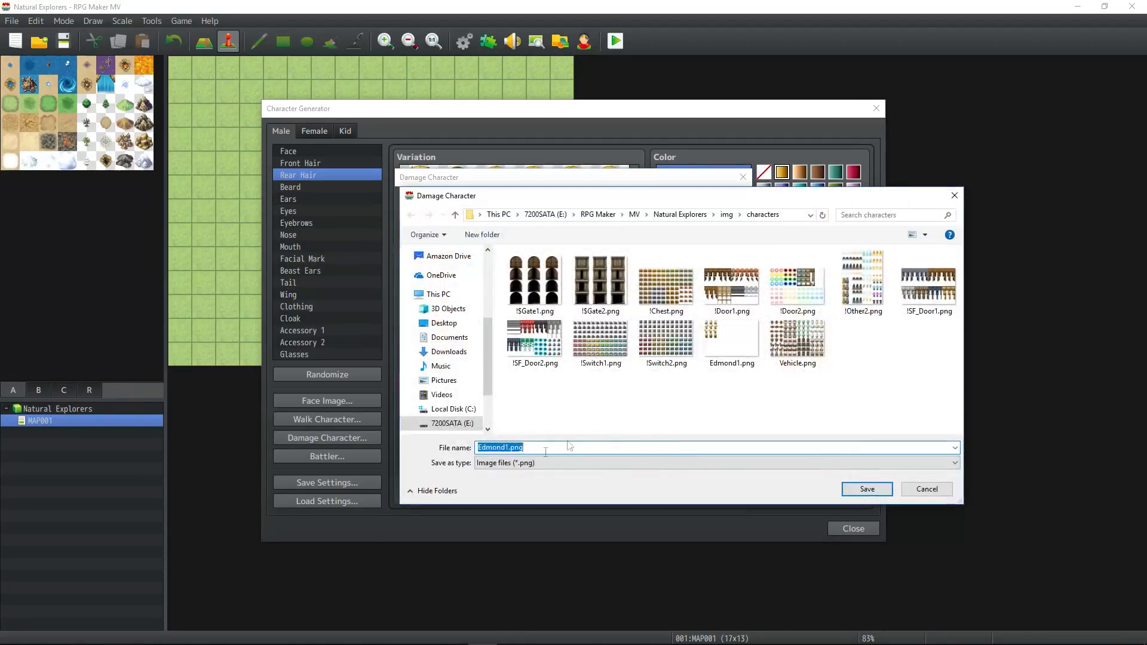
{"action": "left_click", "coordinate": [867, 488]}
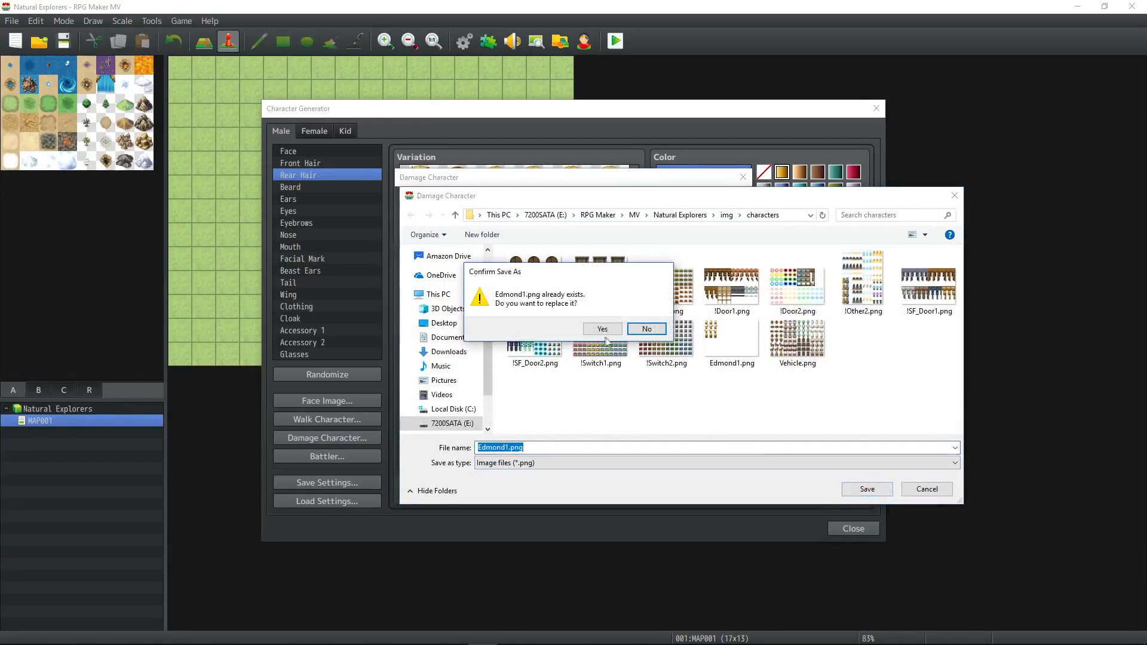
{"action": "left_click", "coordinate": [603, 330]}
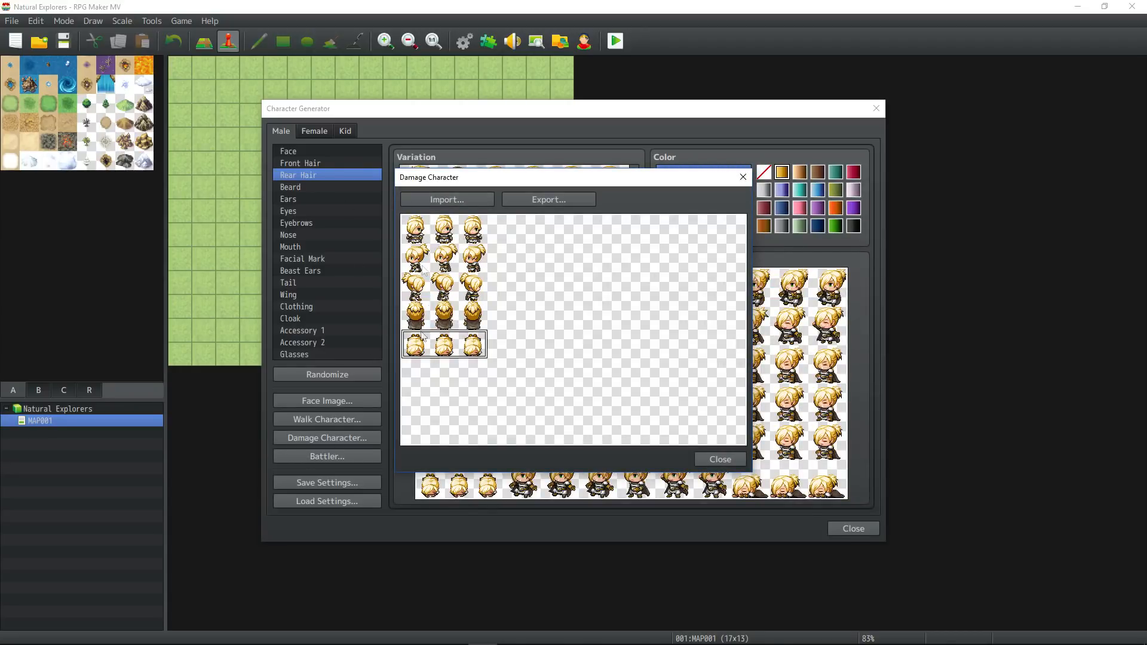
{"action": "left_click", "coordinate": [720, 458]}
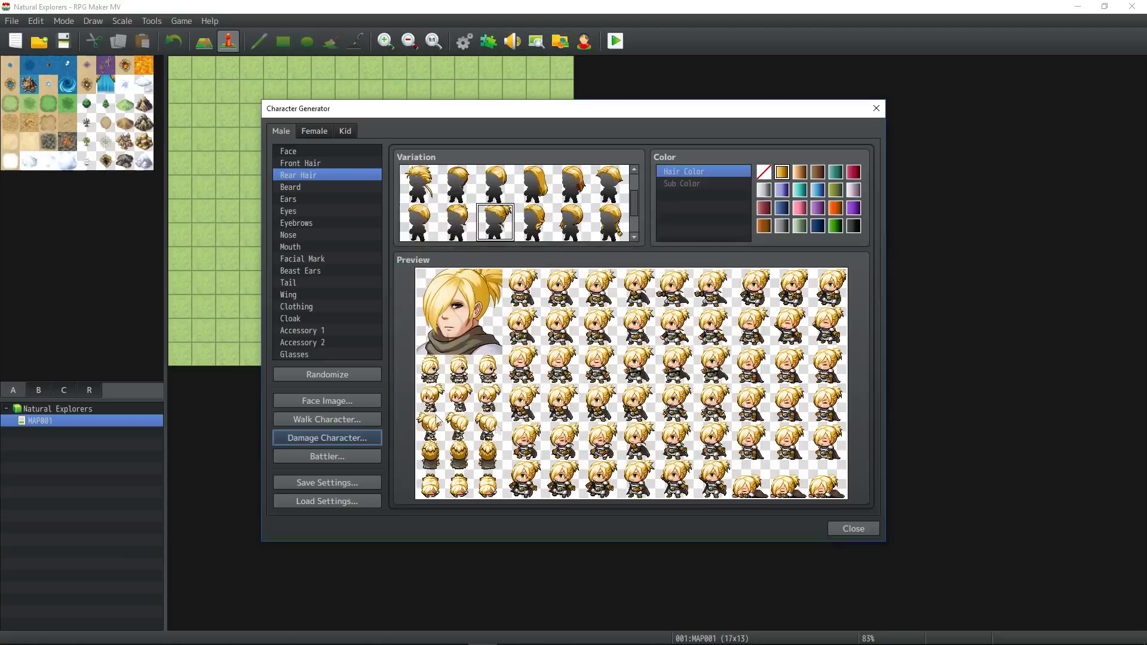
Export the character's battler sheet as "Edmond1" to the img/sv_actors folder and close the battler window.
{"action": "left_click", "coordinate": [359, 456]}
{"action": "left_click", "coordinate": [532, 195]}
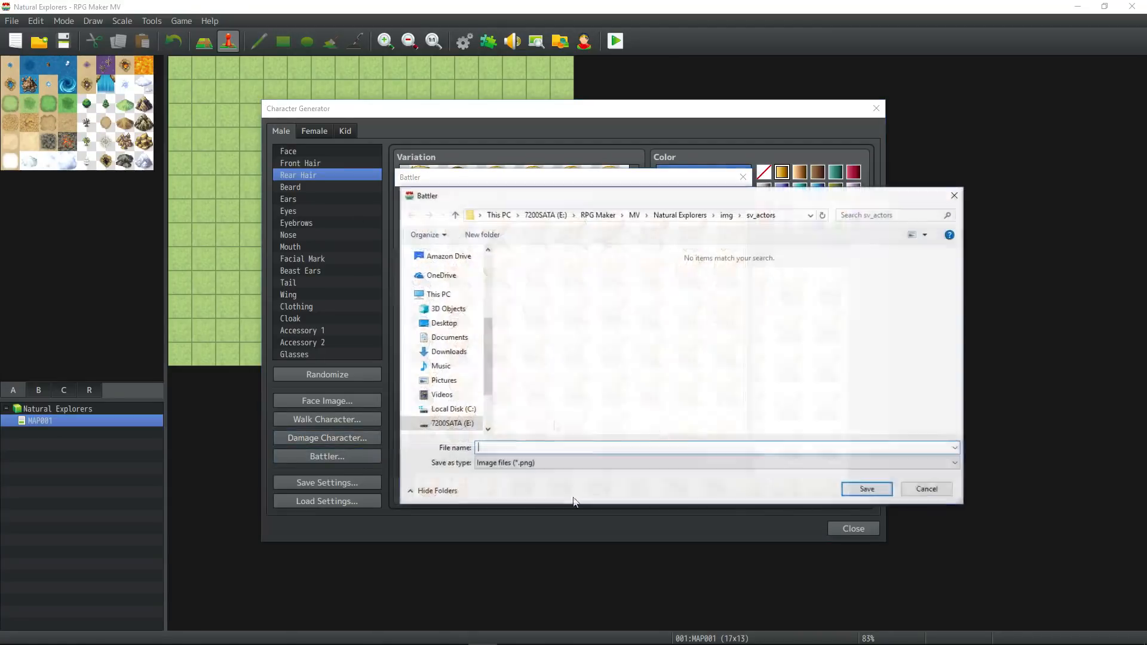
{"action": "type", "text": "Edmond1"}
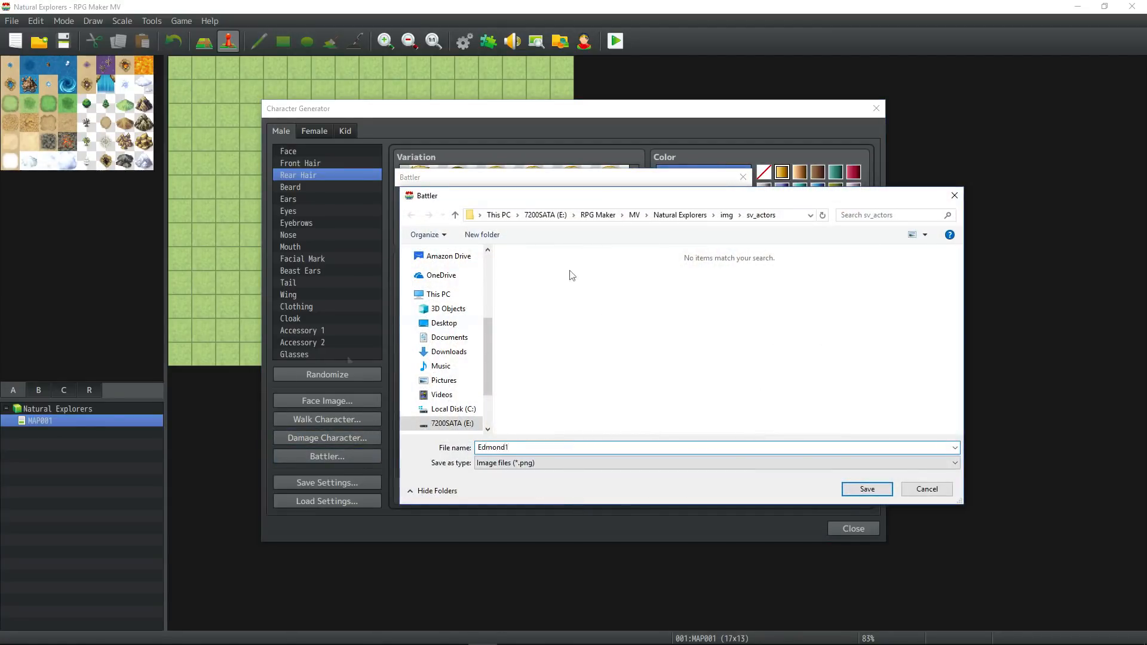
{"action": "left_click", "coordinate": [876, 491]}
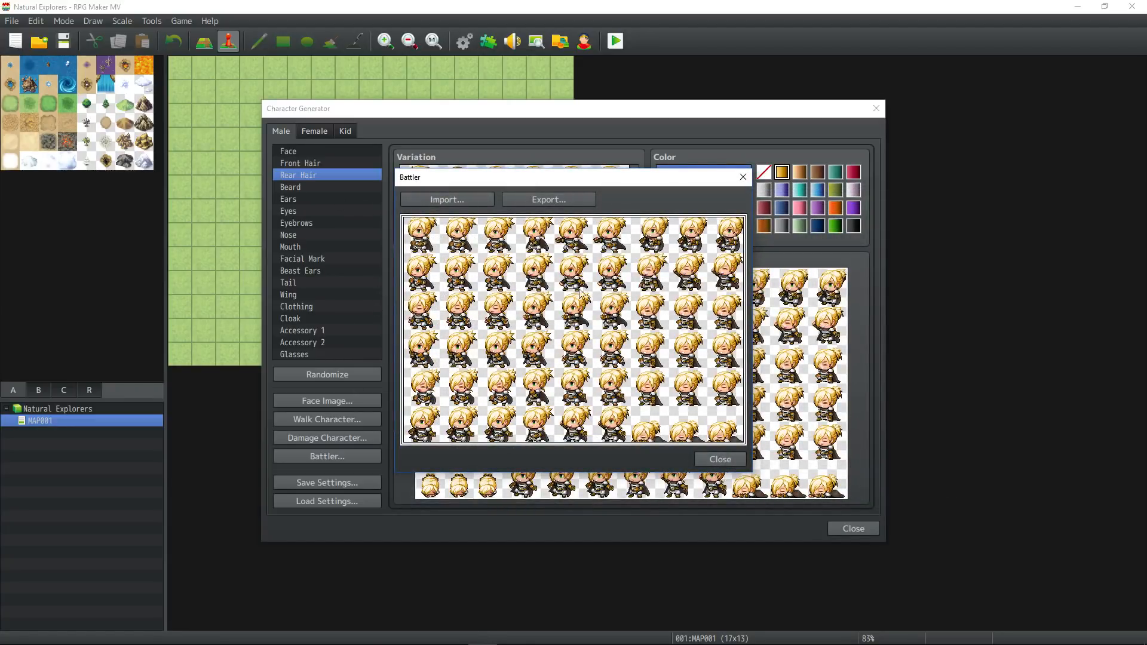
{"action": "left_click", "coordinate": [717, 459]}
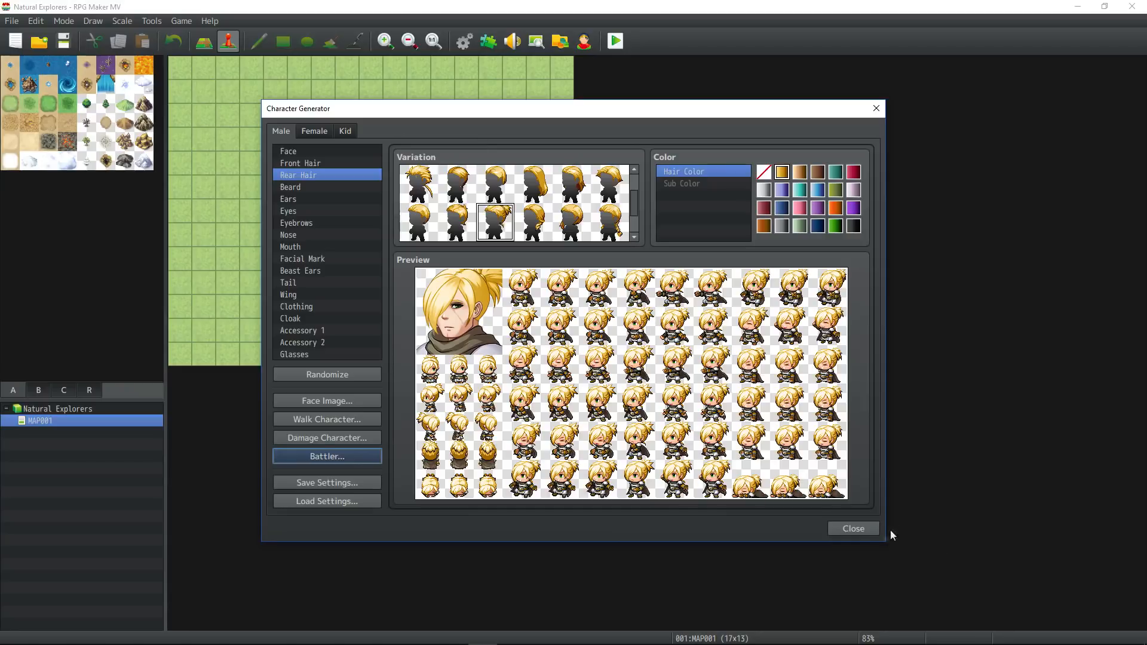
Close the Character Generator and assign the Edmond1 face image to actor Edmond in the database.
{"action": "left_click", "coordinate": [855, 533]}
{"action": "left_click", "coordinate": [465, 42]}
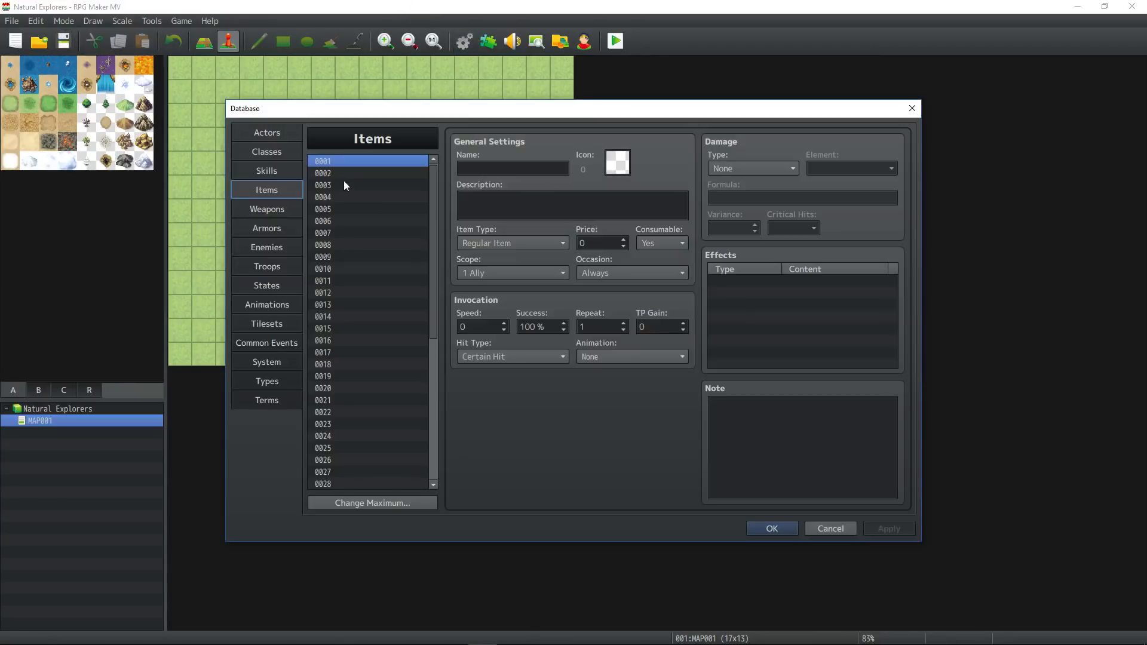
{"action": "left_click", "coordinate": [242, 133]}
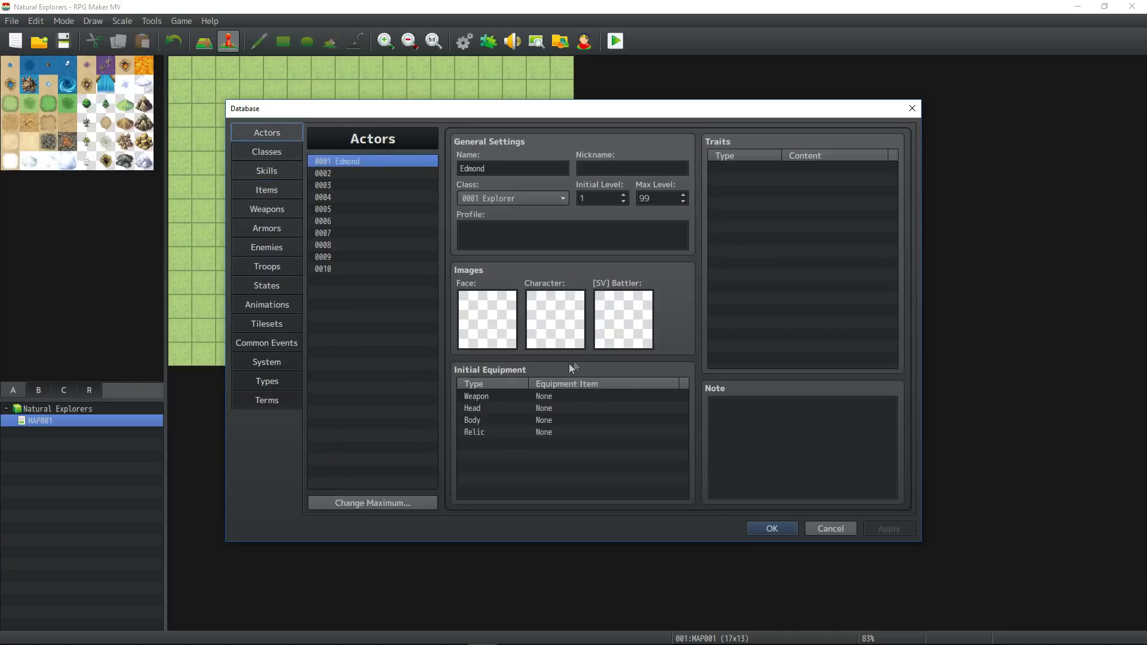
{"action": "double_click", "coordinate": [481, 317]}
{"action": "left_click", "coordinate": [397, 218]}
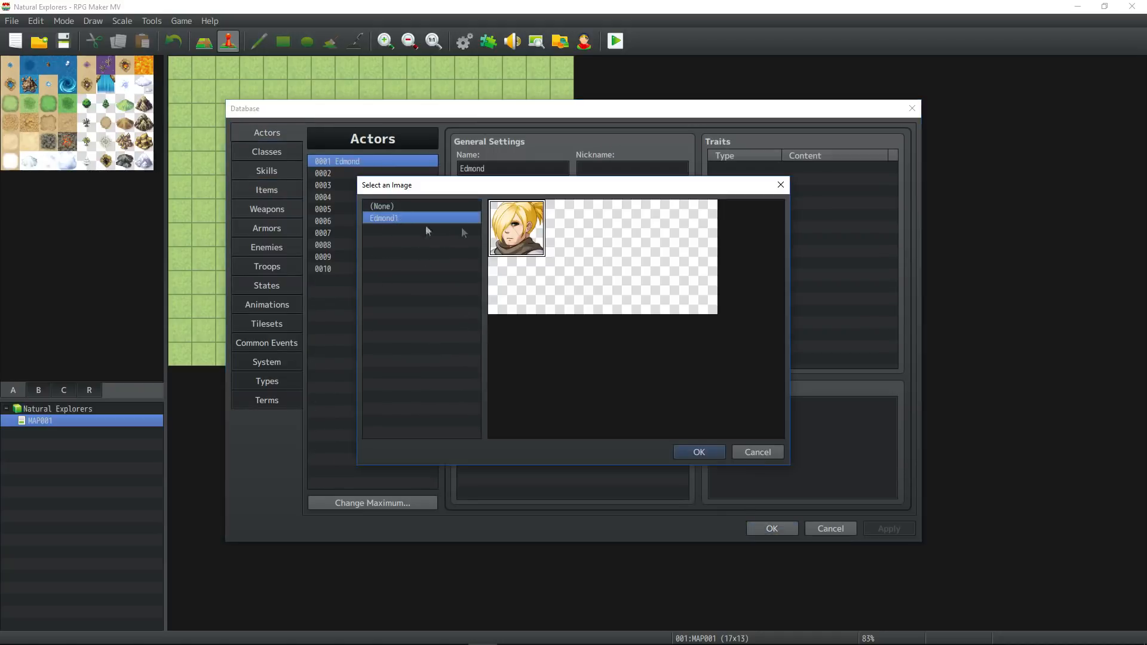
{"action": "left_click", "coordinate": [693, 451]}
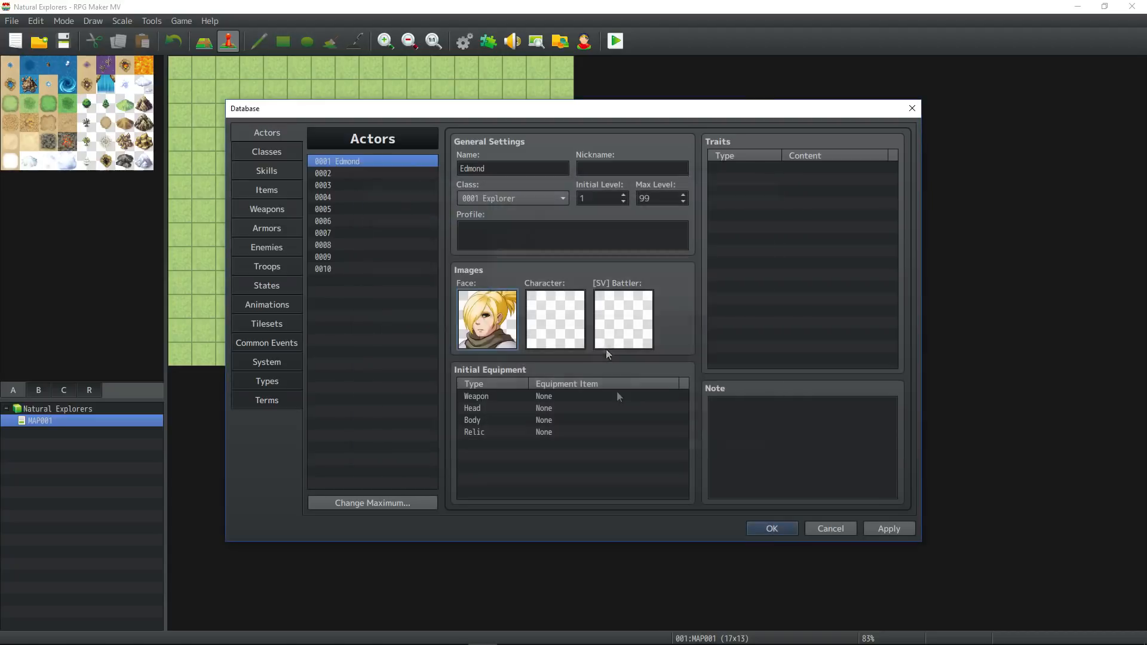
Assign the Edmond1 walking sprite and Edmond1 side-view battler to actor Edmond.
{"action": "double_click", "coordinate": [548, 323]}
{"action": "left_click", "coordinate": [397, 218]}
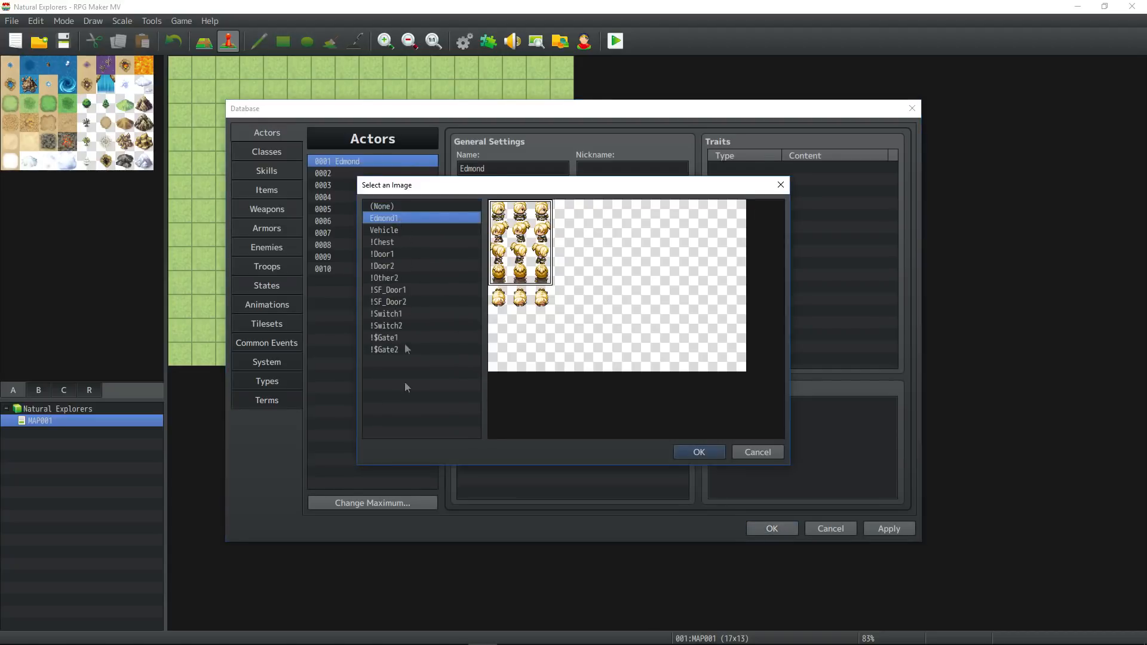
{"action": "left_click", "coordinate": [694, 452]}
{"action": "double_click", "coordinate": [601, 321]}
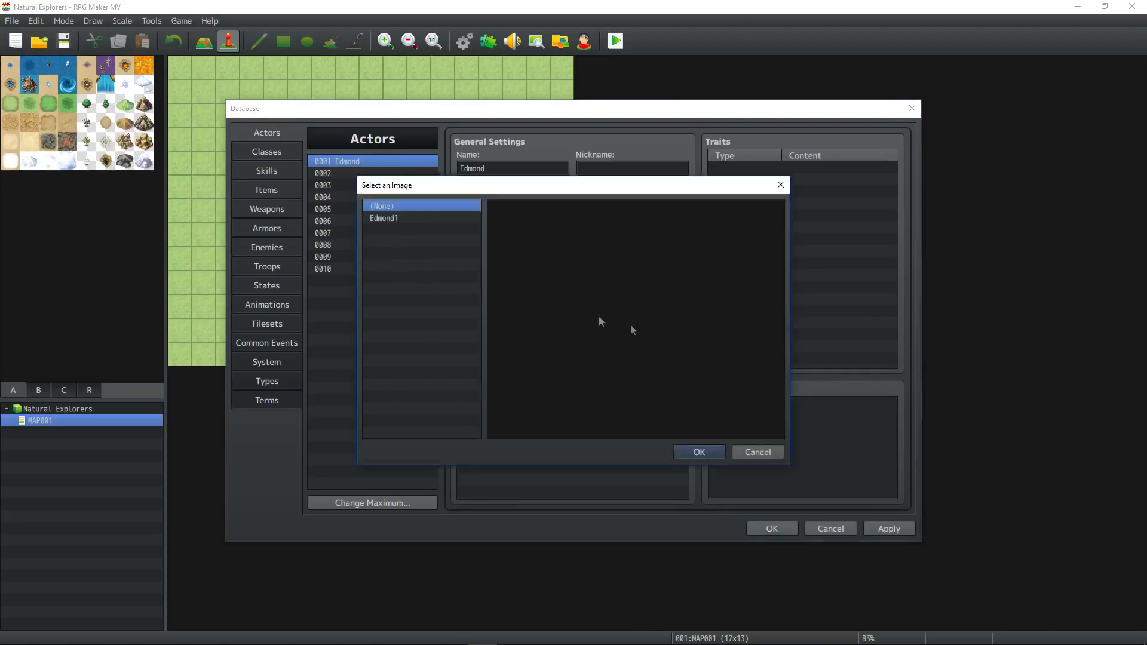
{"action": "left_click", "coordinate": [404, 219]}
{"action": "left_click", "coordinate": [684, 452]}
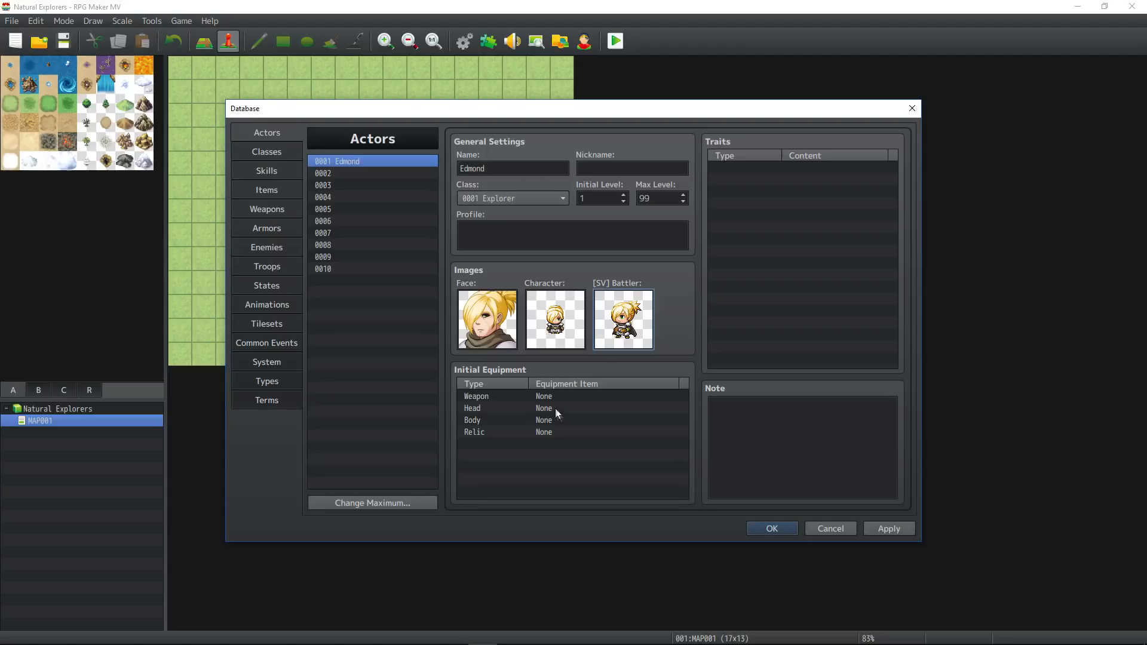
Open the Explorer class and start a new trait in its empty trait row.
{"action": "left_click_drag", "start_coordinate": [484, 396], "coordinate": [487, 431]}
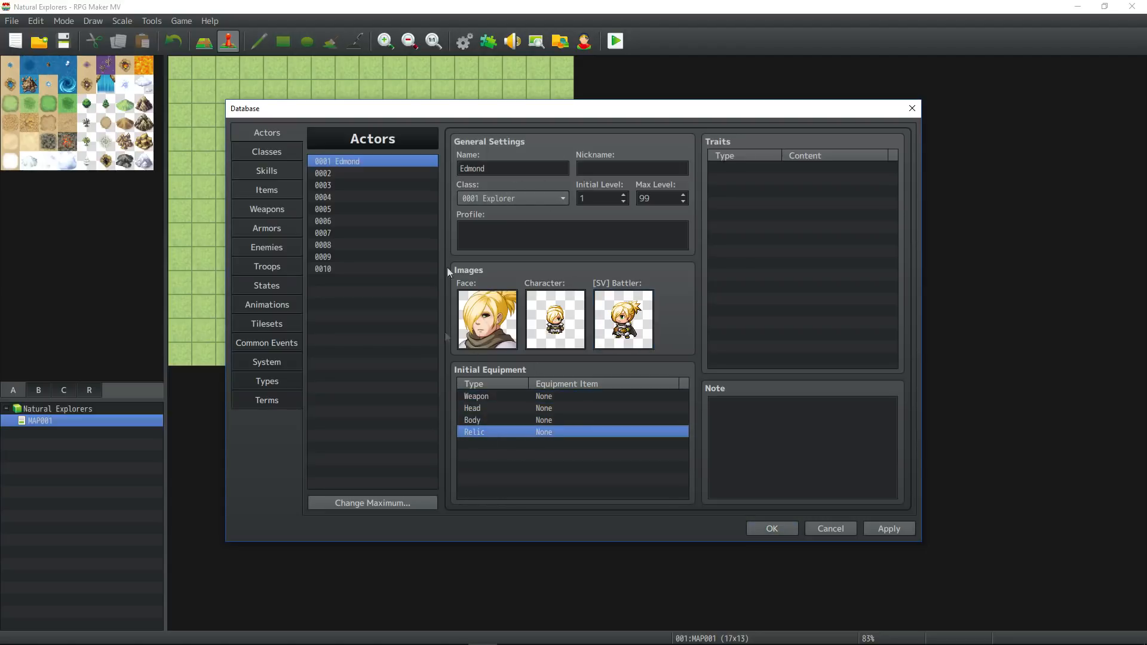
{"action": "left_click", "coordinate": [267, 152]}
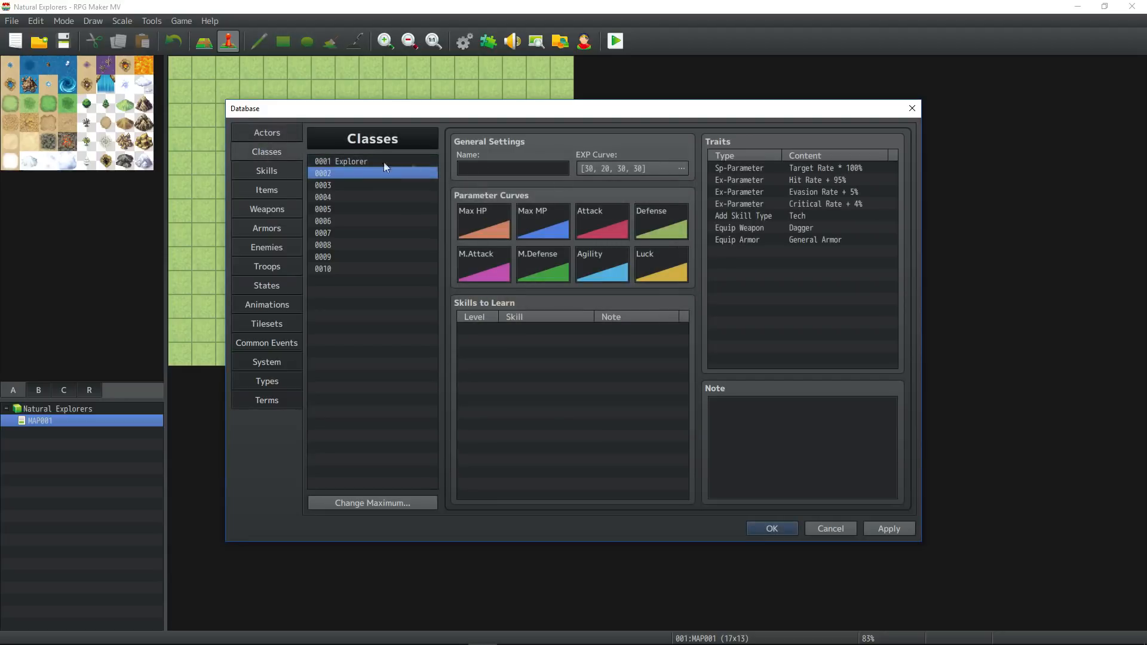
{"action": "left_click_drag", "start_coordinate": [847, 163], "coordinate": [829, 230]}
{"action": "right_click", "coordinate": [765, 257]}
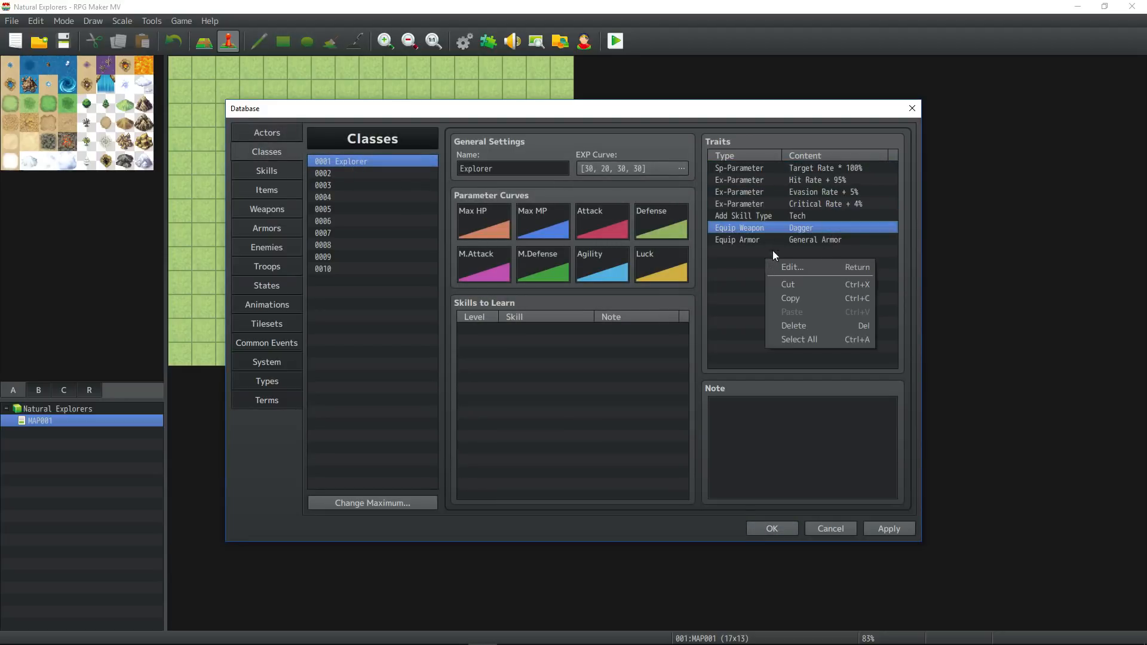
{"action": "left_click", "coordinate": [760, 253]}
{"action": "right_click", "coordinate": [765, 253]}
{"action": "left_click", "coordinate": [785, 261]}
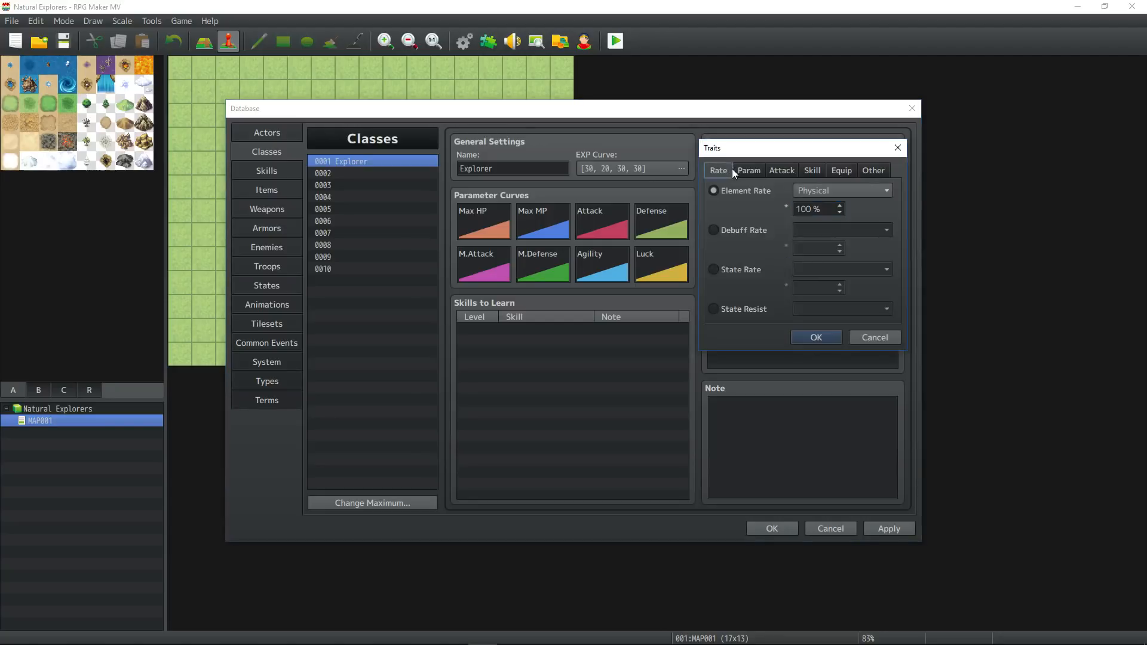
Examine the trait options available in the Rate, Param, Attack, Skill, Equip and Other categories.
{"action": "left_click", "coordinate": [748, 170]}
{"action": "left_click", "coordinate": [781, 170]}
{"action": "left_click", "coordinate": [812, 170]}
{"action": "left_click", "coordinate": [846, 172]}
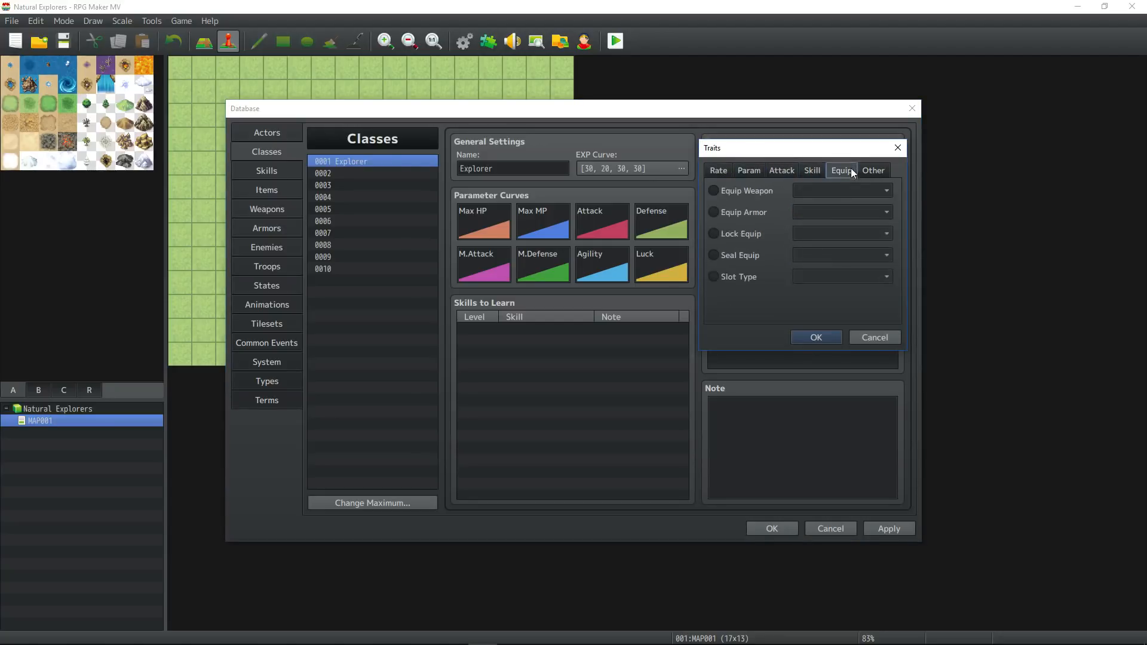
{"action": "left_click", "coordinate": [873, 171]}
{"action": "left_click", "coordinate": [717, 171]}
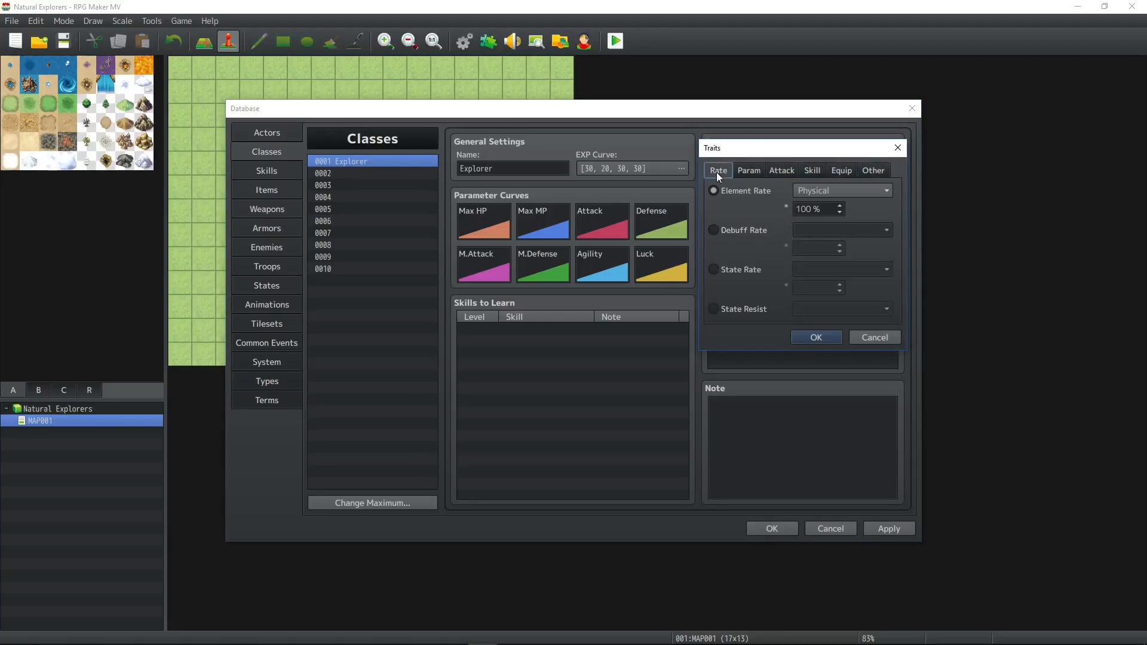
{"action": "left_click", "coordinate": [749, 171]}
{"action": "left_click", "coordinate": [781, 170]}
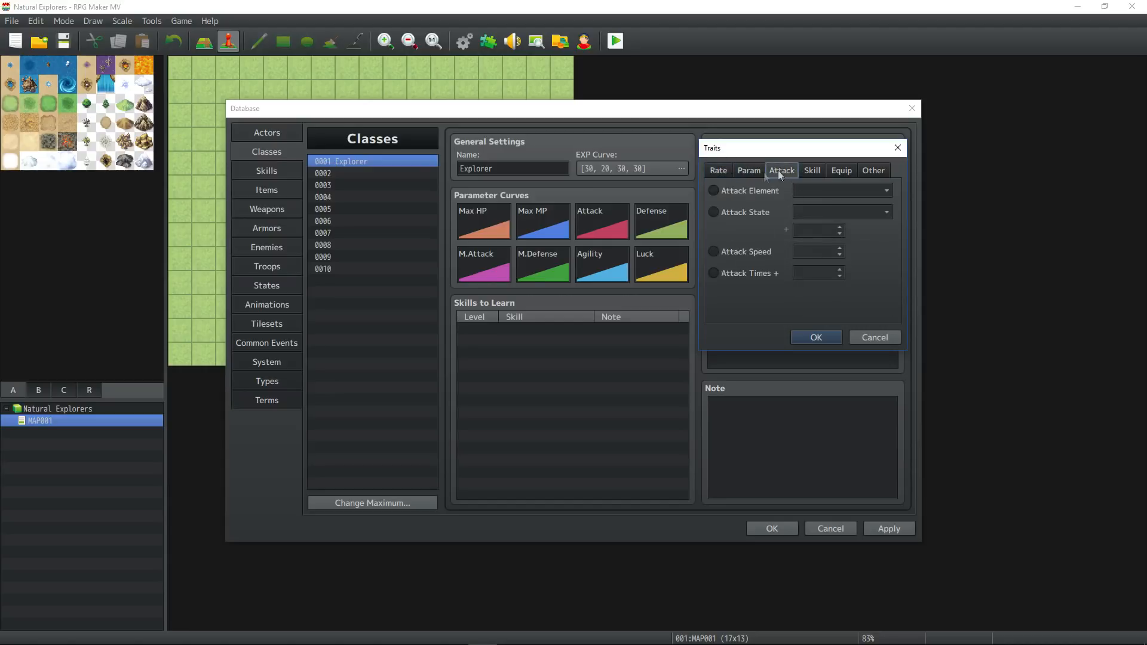
Add an Add Skill Type trait for Ability to the Explorer class and place it above the Tech trait.
{"action": "left_click", "coordinate": [812, 171]}
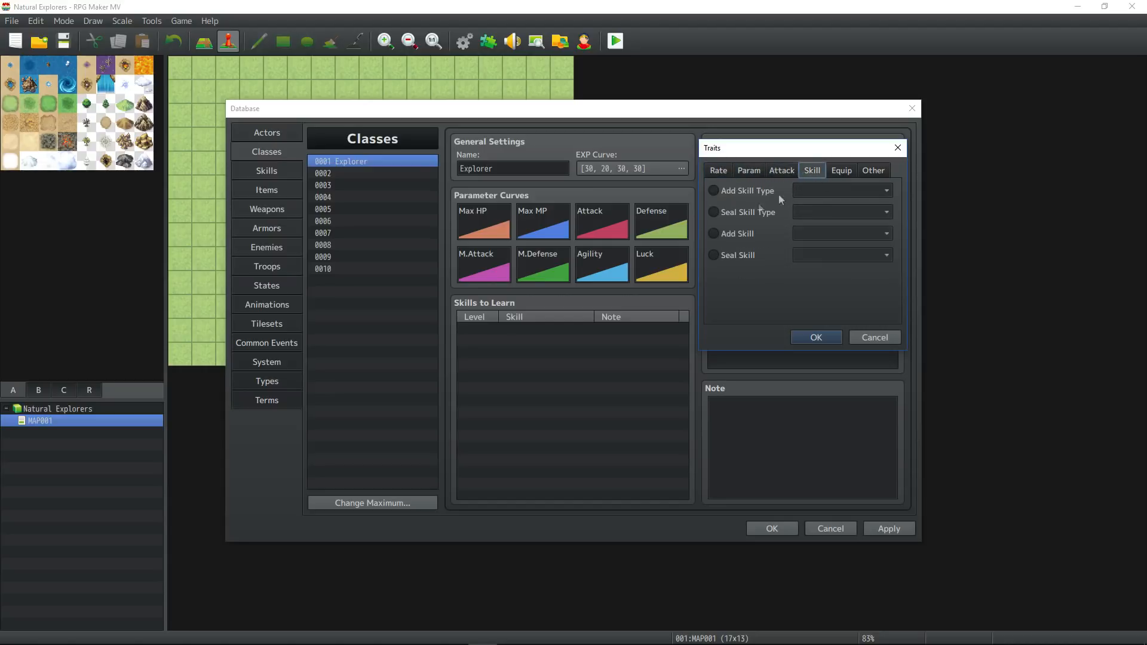
{"action": "left_click", "coordinate": [724, 237]}
{"action": "left_click", "coordinate": [844, 236]}
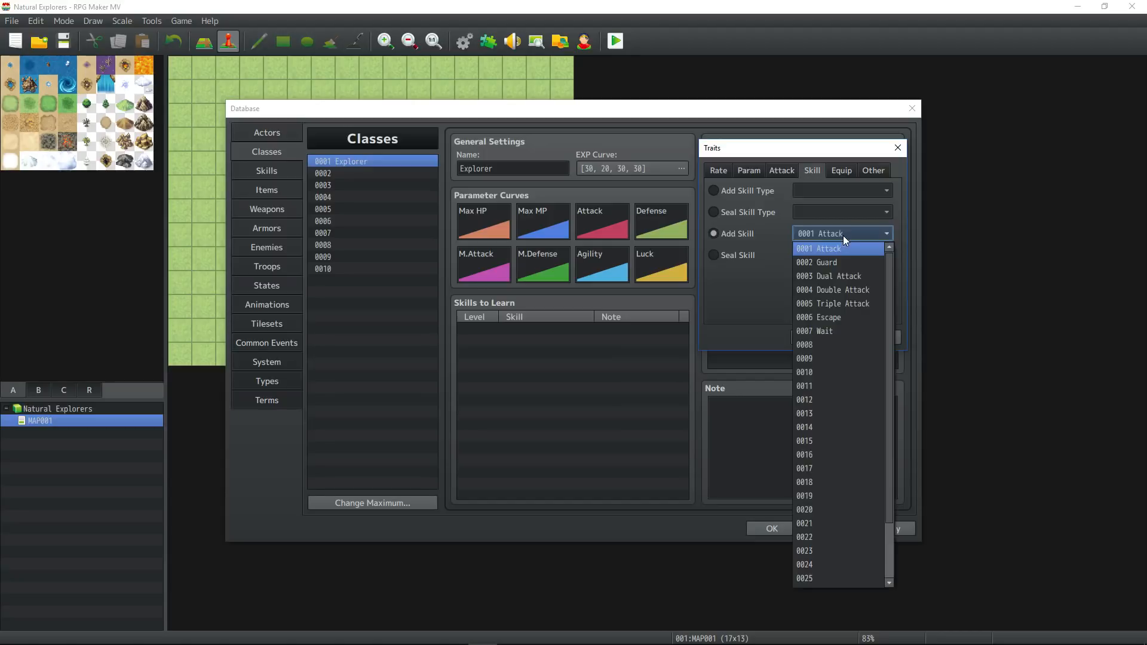
{"action": "left_click", "coordinate": [735, 256]}
{"action": "left_click", "coordinate": [747, 191]}
{"action": "left_click", "coordinate": [849, 191]}
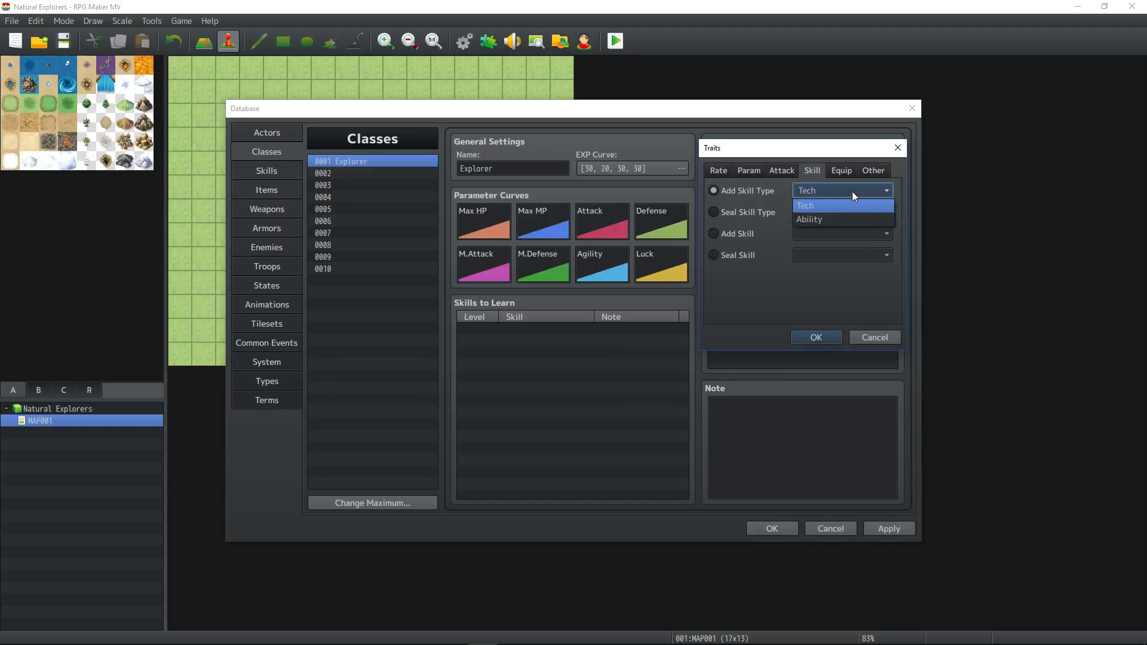
{"action": "left_click", "coordinate": [829, 219]}
{"action": "left_click", "coordinate": [816, 338]}
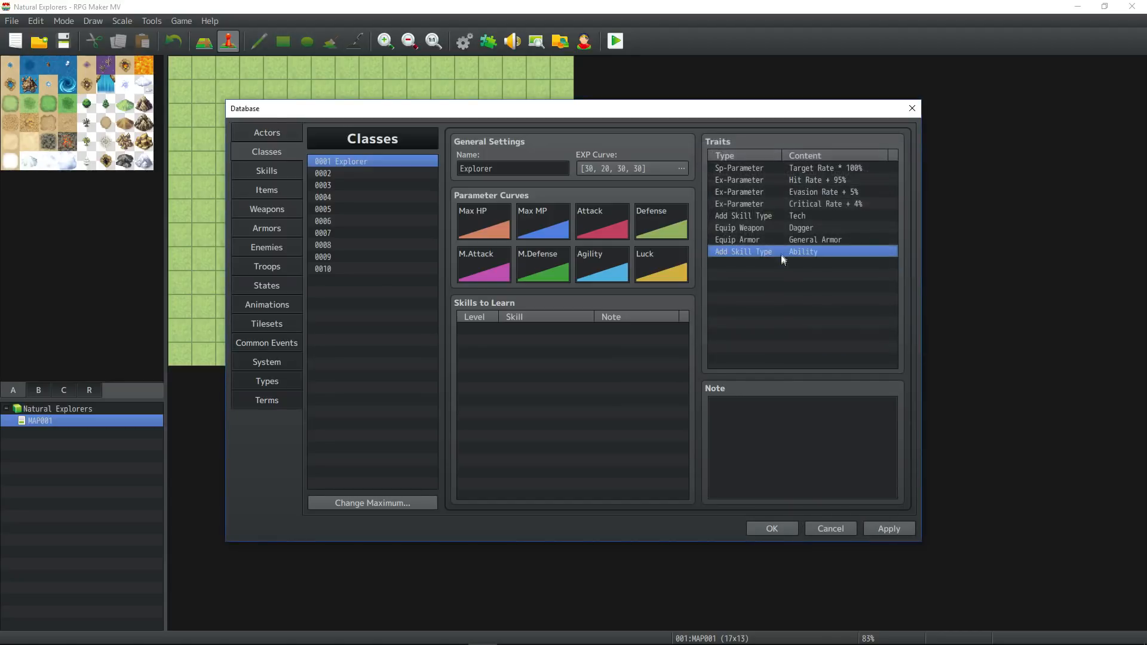
{"action": "left_click", "coordinate": [780, 220]}
Change the Explorer class's Equip Weapon trait to Sword.
{"action": "right_click", "coordinate": [787, 238]}
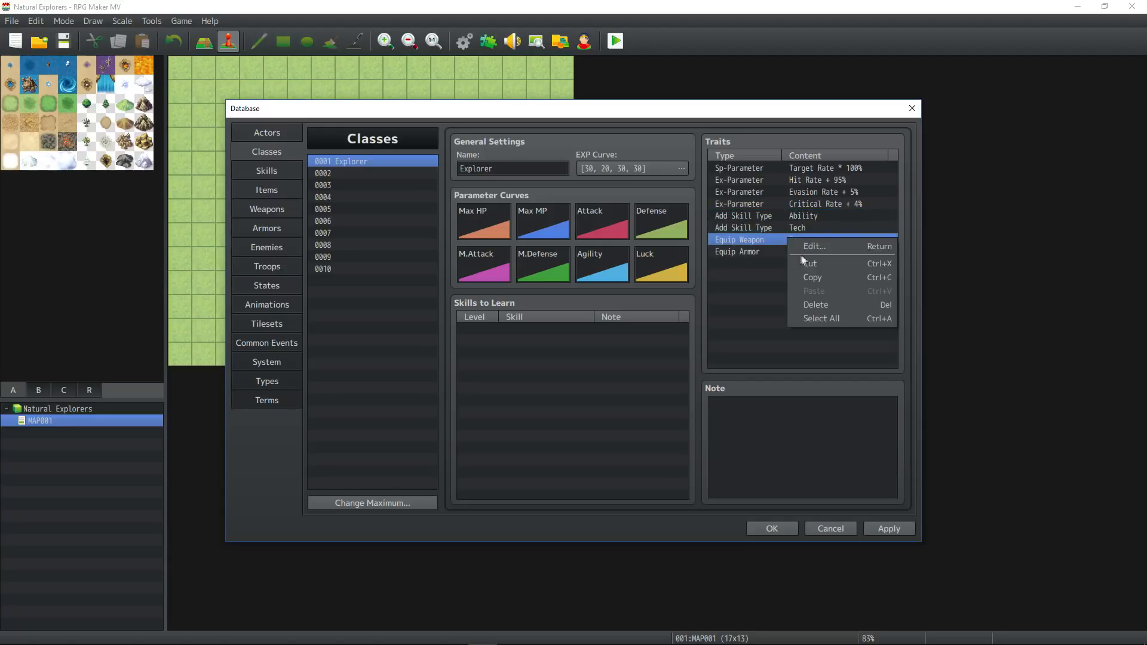
{"action": "left_click", "coordinate": [804, 245]}
{"action": "left_click", "coordinate": [819, 191]}
{"action": "left_click", "coordinate": [824, 217]}
{"action": "left_click", "coordinate": [812, 335]}
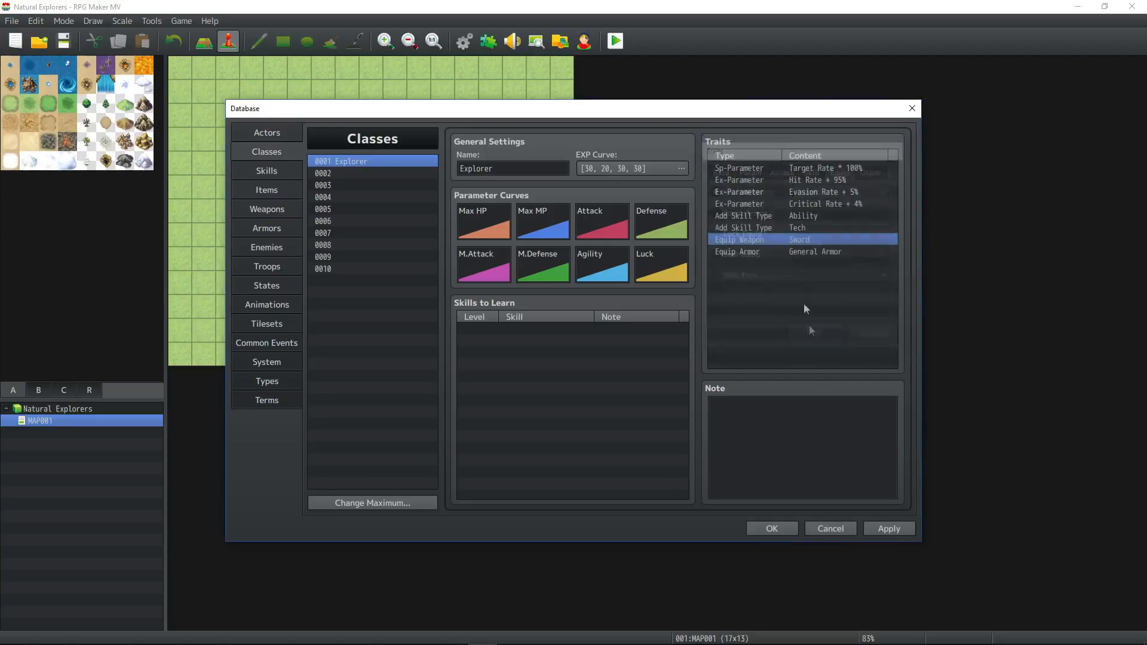
Apply the Explorer class's trait changes and open the database's type definitions at the last weapon type.
{"action": "right_click", "coordinate": [780, 265]}
{"action": "left_click", "coordinate": [755, 312]}
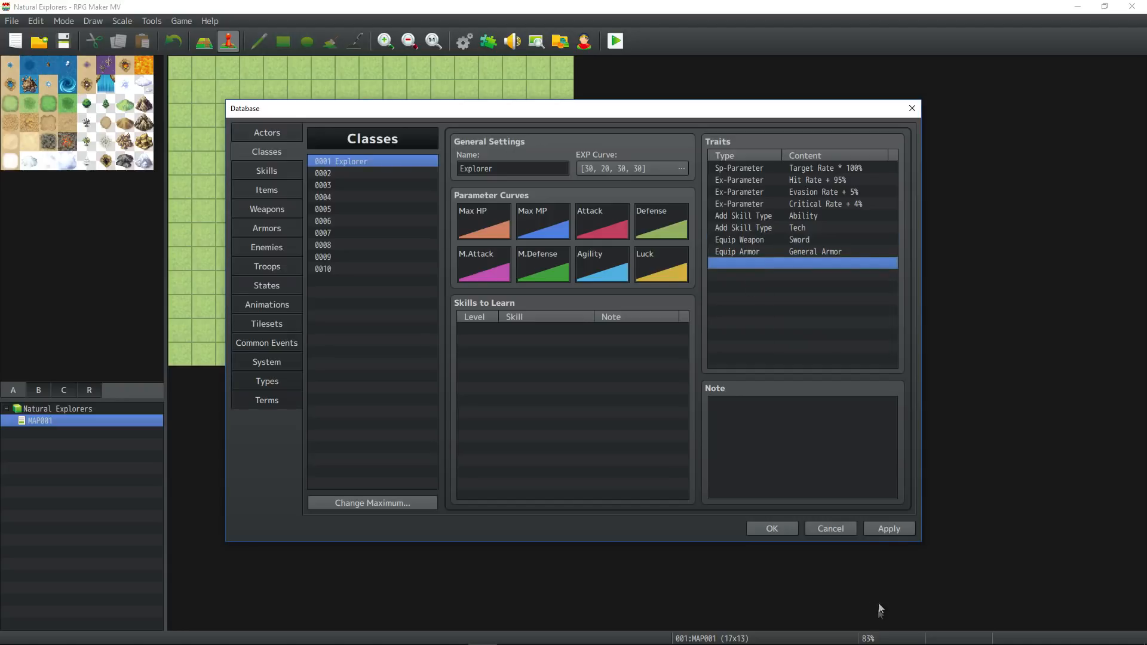
{"action": "left_click", "coordinate": [884, 536]}
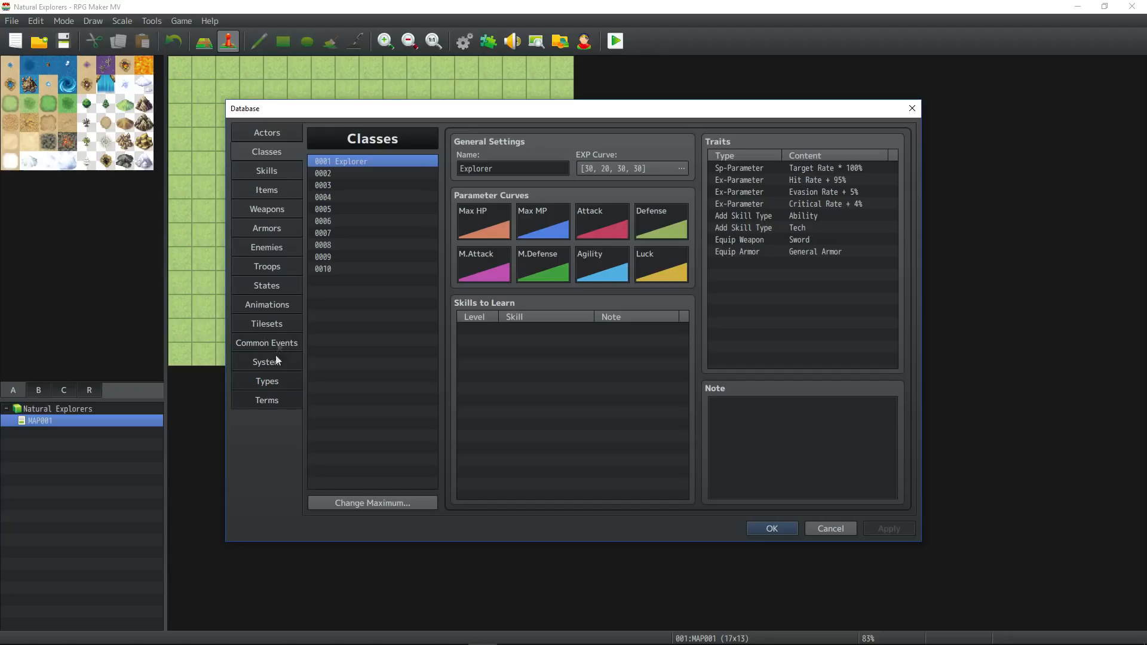
{"action": "left_click", "coordinate": [272, 380]}
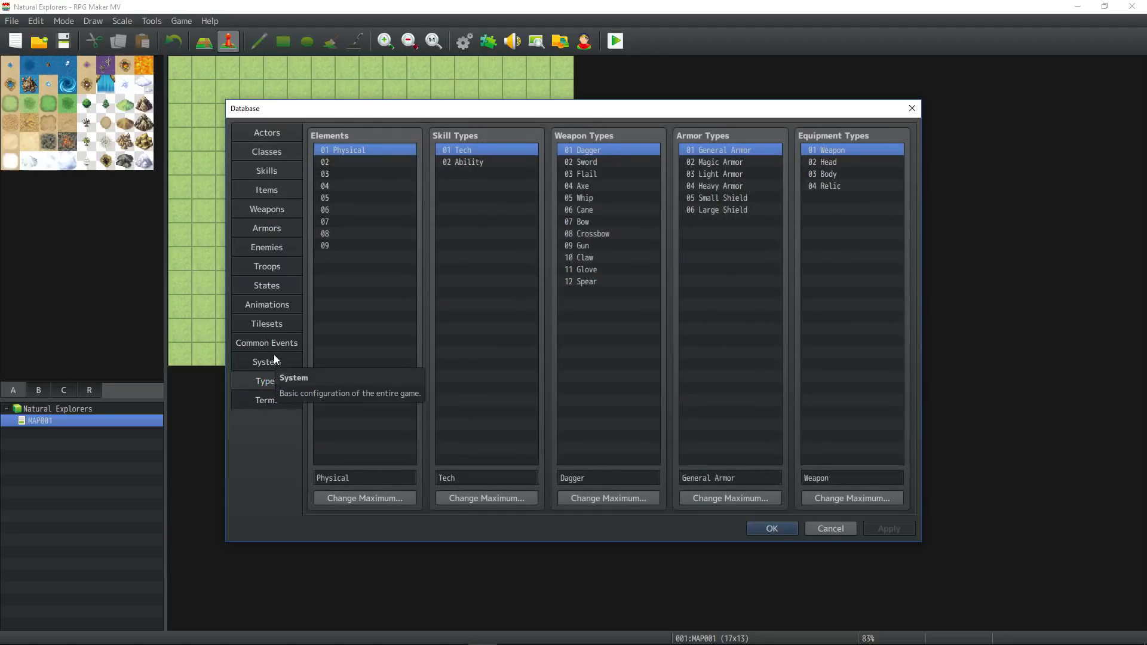
{"action": "left_click", "coordinate": [504, 162]}
{"action": "left_click", "coordinate": [609, 326]}
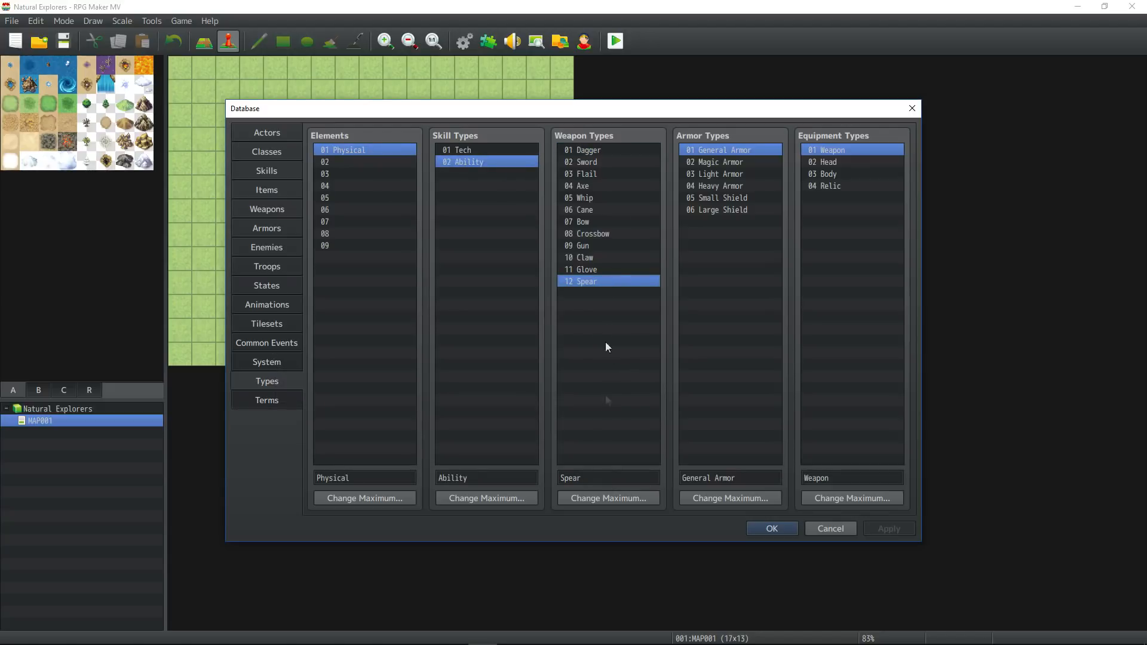
Set the maximum number of weapon types to 15.
{"action": "left_click", "coordinate": [614, 499]}
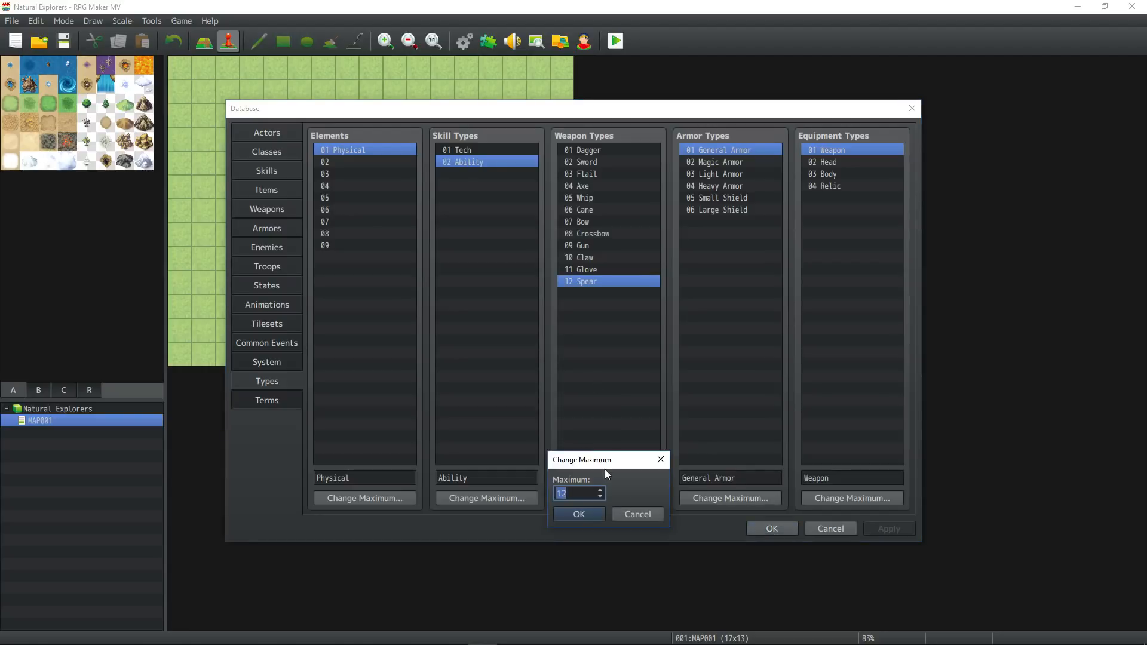
{"action": "key", "text": "Up"}
{"action": "left_click", "coordinate": [579, 514]}
Clear the Flail and Whip entries from the weapon types, leaving their slots blank.
{"action": "left_click", "coordinate": [593, 161]}
{"action": "left_click", "coordinate": [594, 185]}
{"action": "left_click_drag", "start_coordinate": [595, 185], "coordinate": [601, 281]}
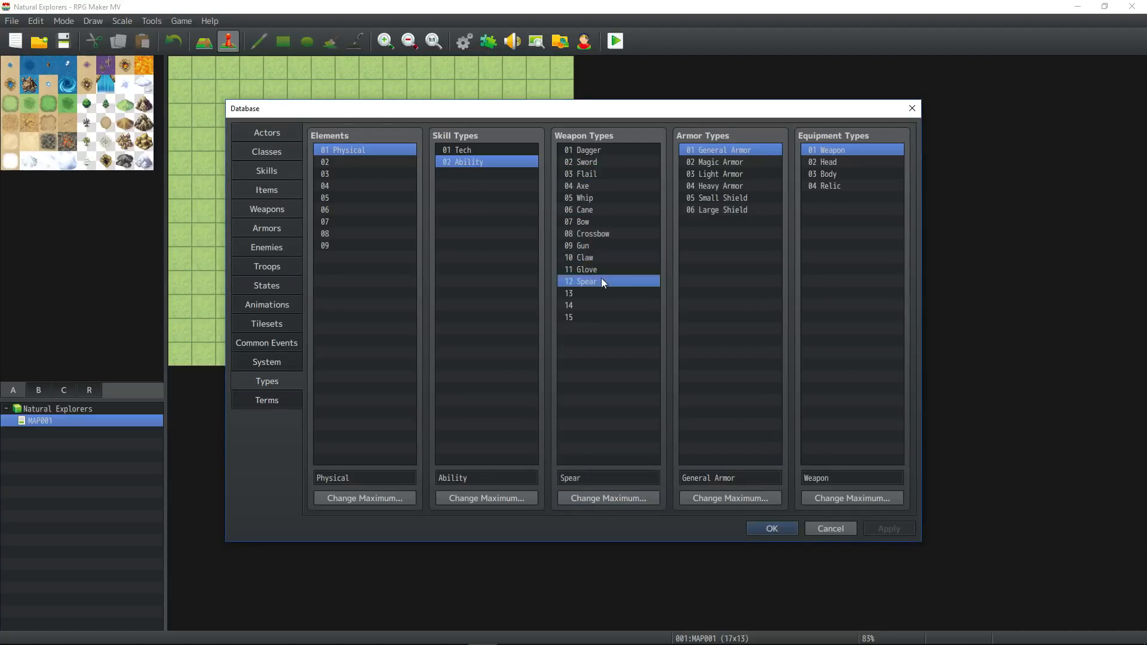
{"action": "left_click", "coordinate": [606, 161]}
{"action": "left_click", "coordinate": [606, 149]}
{"action": "left_click", "coordinate": [602, 175]}
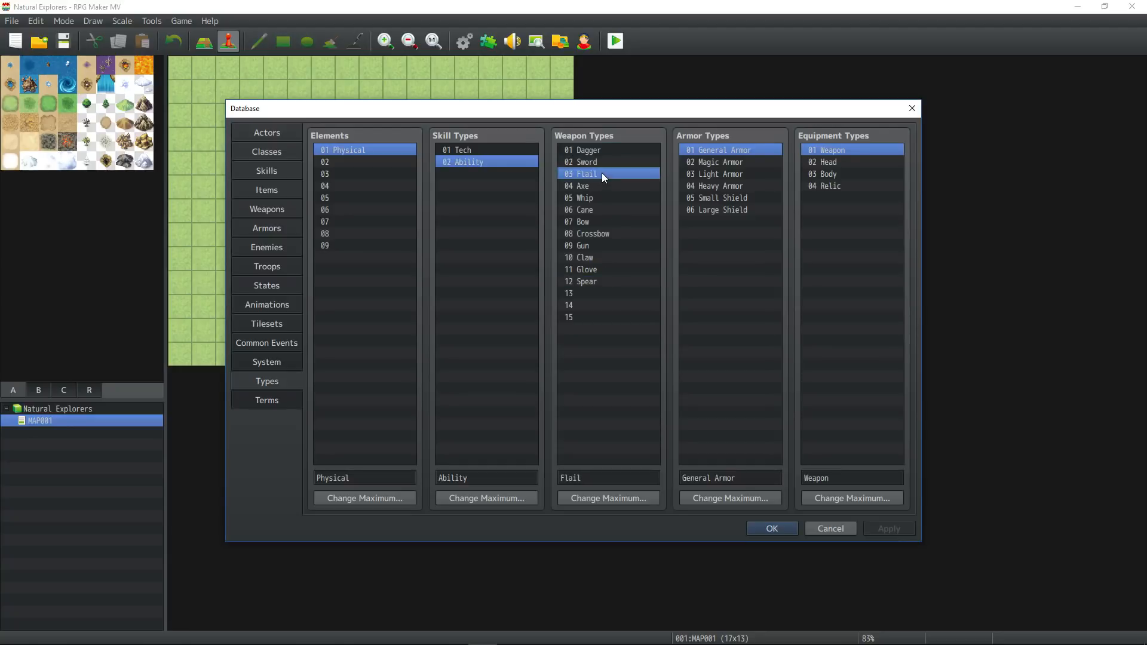
{"action": "key", "text": "Delete"}
{"action": "left_click", "coordinate": [597, 198]}
{"action": "key", "text": "Delete"}
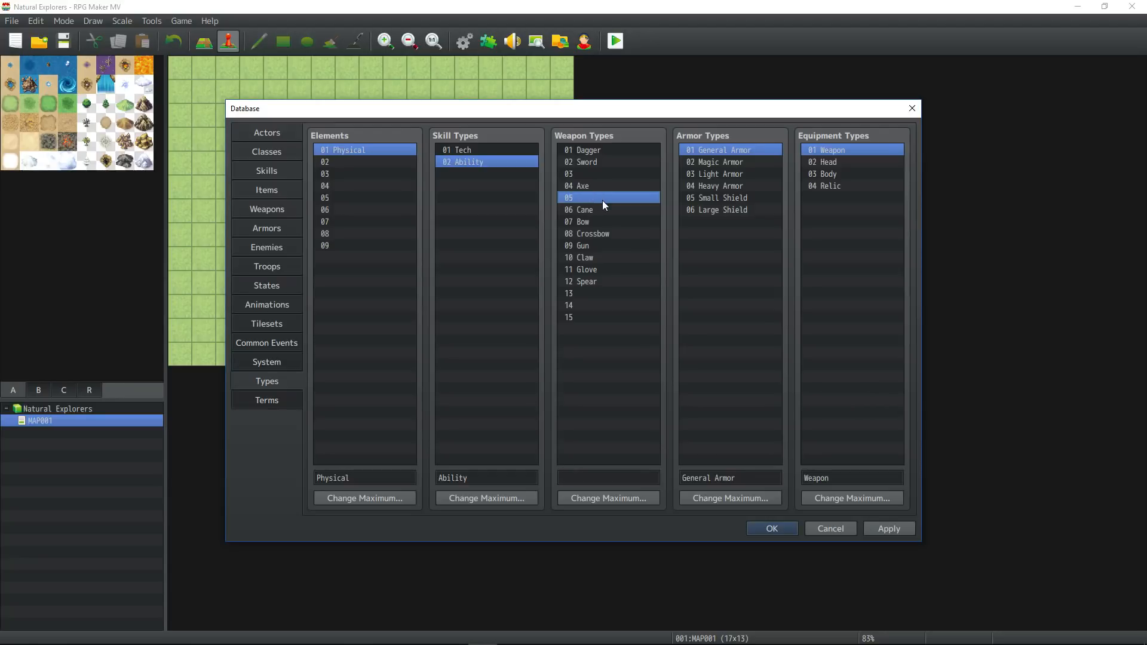
Rename the Cane weapon type to Staff.
{"action": "left_click", "coordinate": [600, 219]}
{"action": "left_click", "coordinate": [602, 212]}
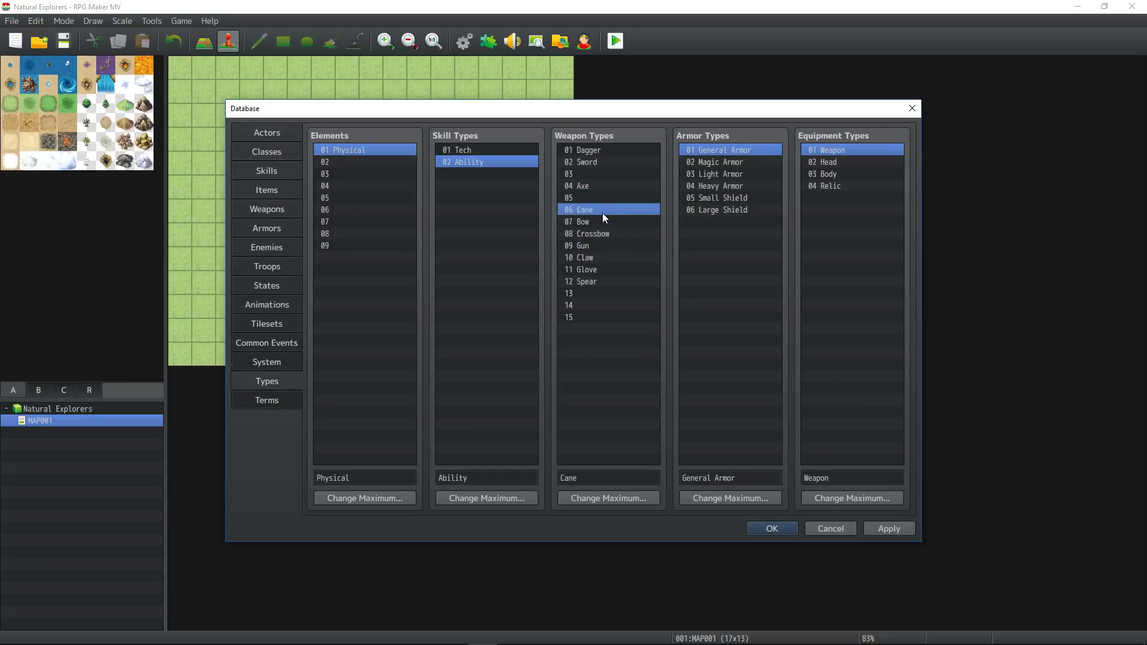
{"action": "double_click", "coordinate": [599, 478]}
{"action": "type", "text": "Staff"}
Clear the Bow, Crossbow, Gun, Claw and Glove weapon types, leaving slots 07 to 11 blank.
{"action": "left_click", "coordinate": [589, 222]}
{"action": "key", "text": "Delete"}
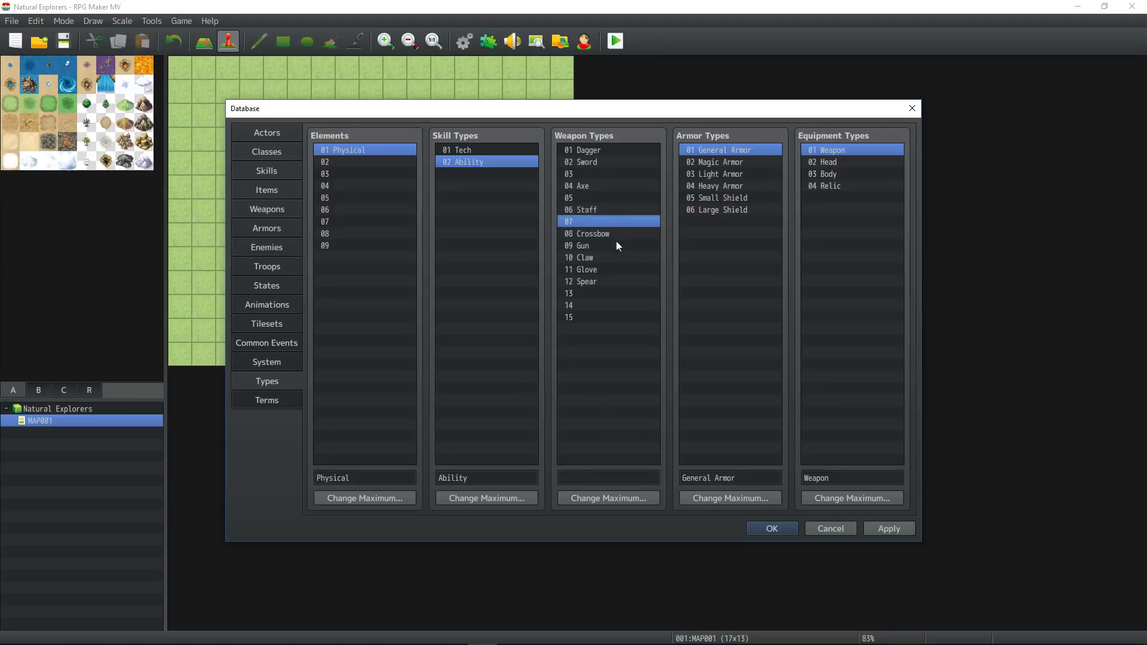
{"action": "left_click", "coordinate": [608, 235]}
{"action": "key", "text": "Delete"}
{"action": "left_click", "coordinate": [597, 247]}
{"action": "key", "text": "Delete"}
{"action": "left_click", "coordinate": [619, 258]}
{"action": "key", "text": "Delete"}
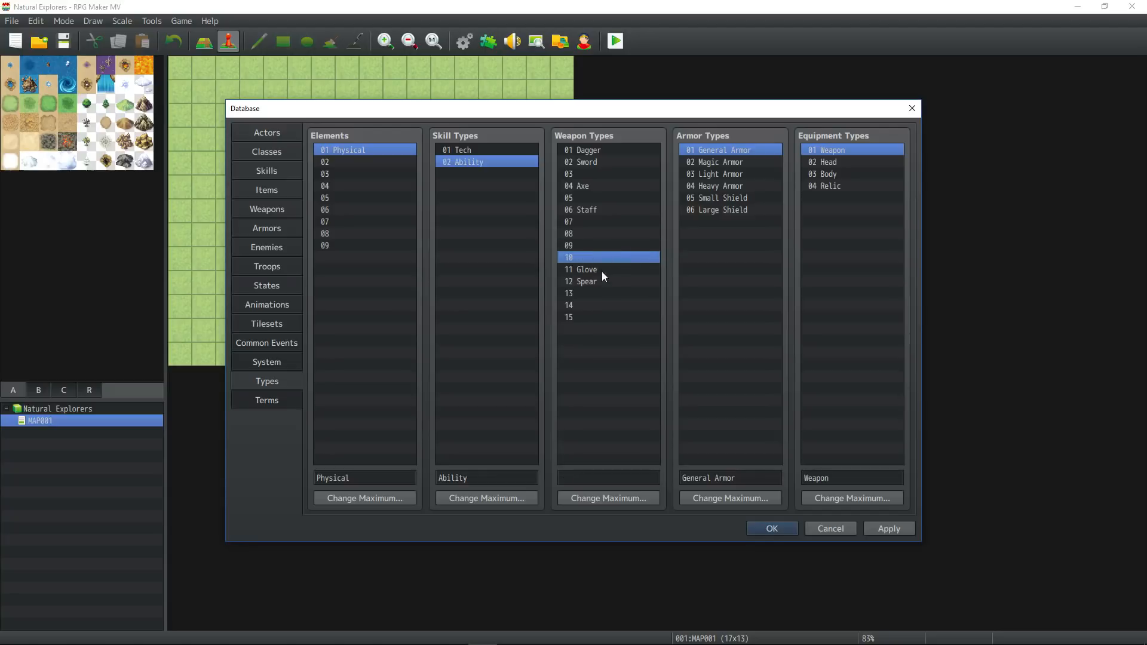
{"action": "left_click", "coordinate": [601, 270]}
{"action": "key", "text": "Delete"}
Name the blank weapon type 03 Spear.
{"action": "left_click", "coordinate": [604, 284]}
{"action": "left_click", "coordinate": [596, 185]}
{"action": "left_click", "coordinate": [598, 173]}
{"action": "left_click", "coordinate": [582, 476]}
{"action": "type", "text": "Spear"}
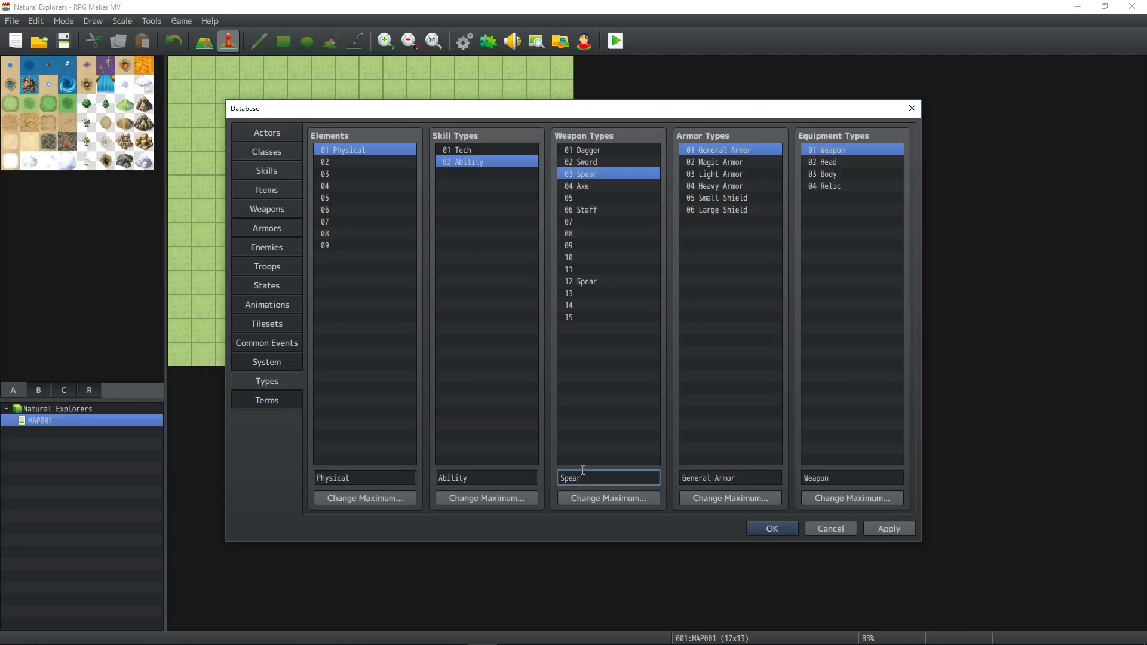
Name the blank weapon type 05 Staff.
{"action": "left_click", "coordinate": [590, 198]}
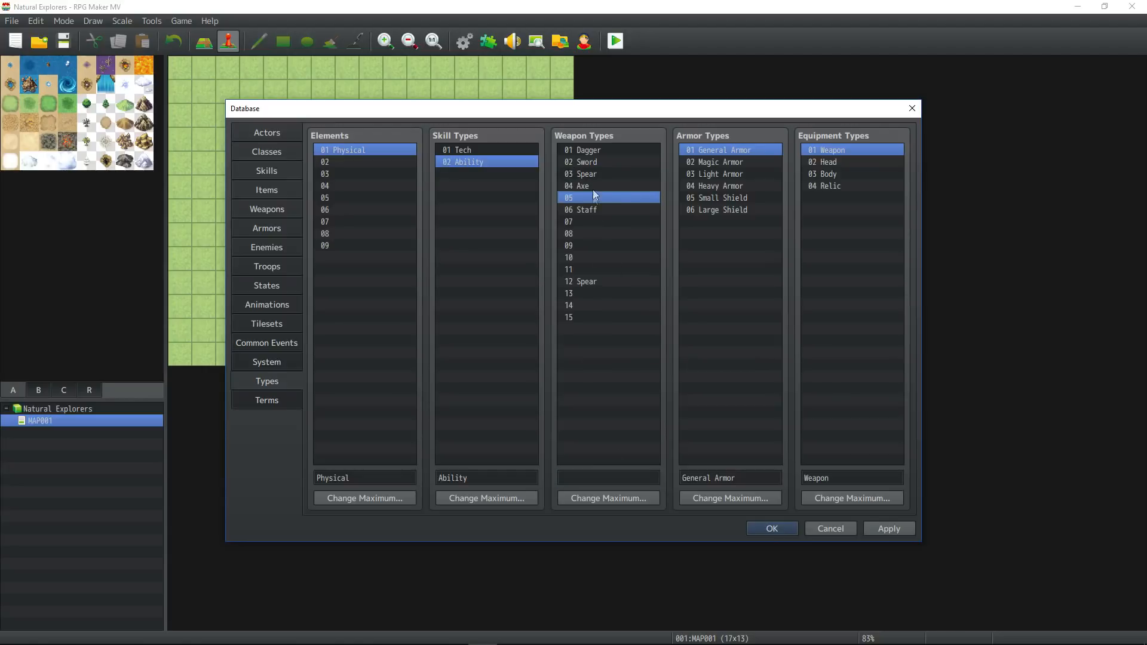
{"action": "left_click", "coordinate": [589, 478]}
{"action": "type", "text": "Staff"}
Clear the duplicate weapon types: Spear in slot 12 and Staff in slot 06.
{"action": "left_click", "coordinate": [607, 270]}
{"action": "left_click", "coordinate": [604, 284]}
{"action": "key", "text": "Delete"}
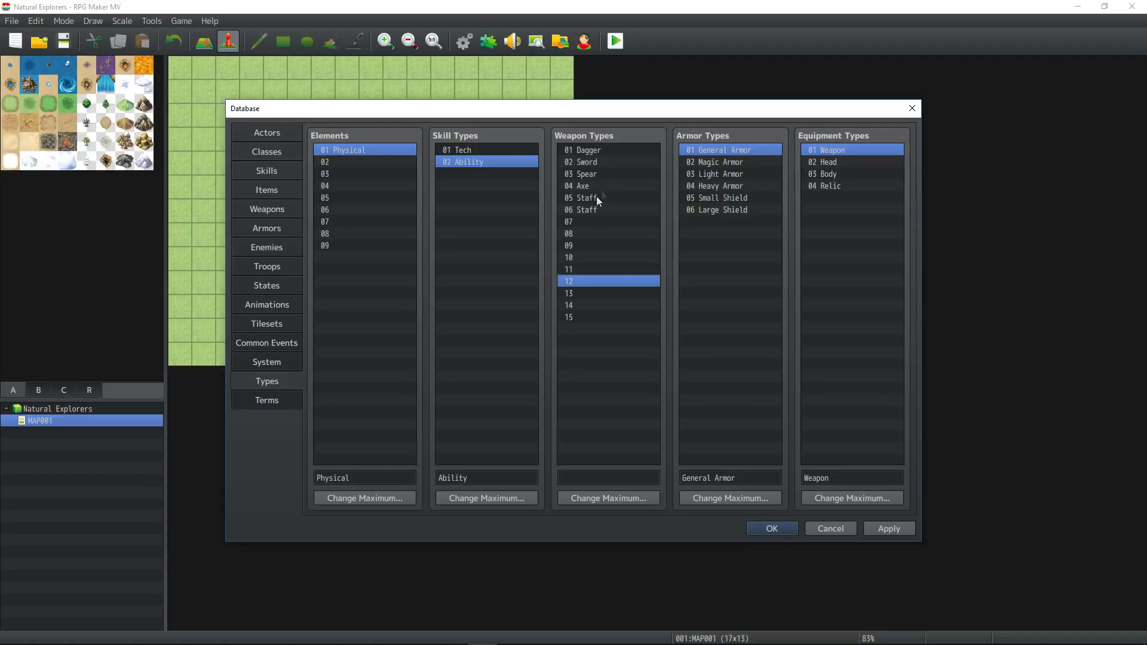
{"action": "left_click", "coordinate": [596, 207]}
{"action": "key", "text": "Delete"}
{"action": "left_click", "coordinate": [597, 197]}
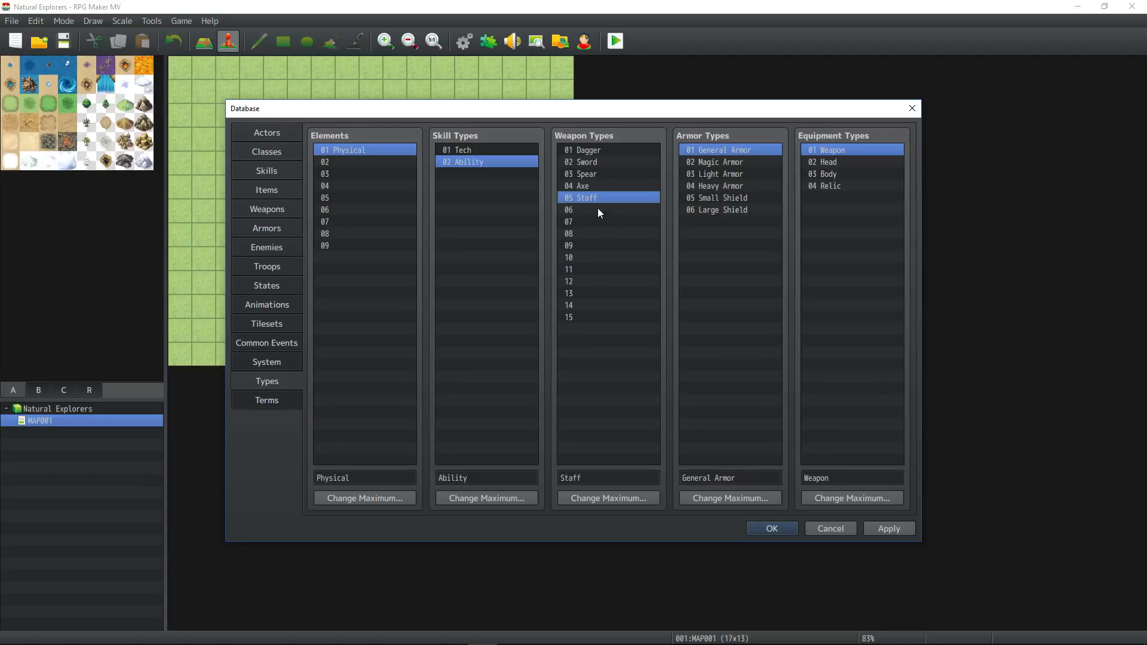
Reduce the maximum number of weapon types to 10.
{"action": "left_click", "coordinate": [599, 208]}
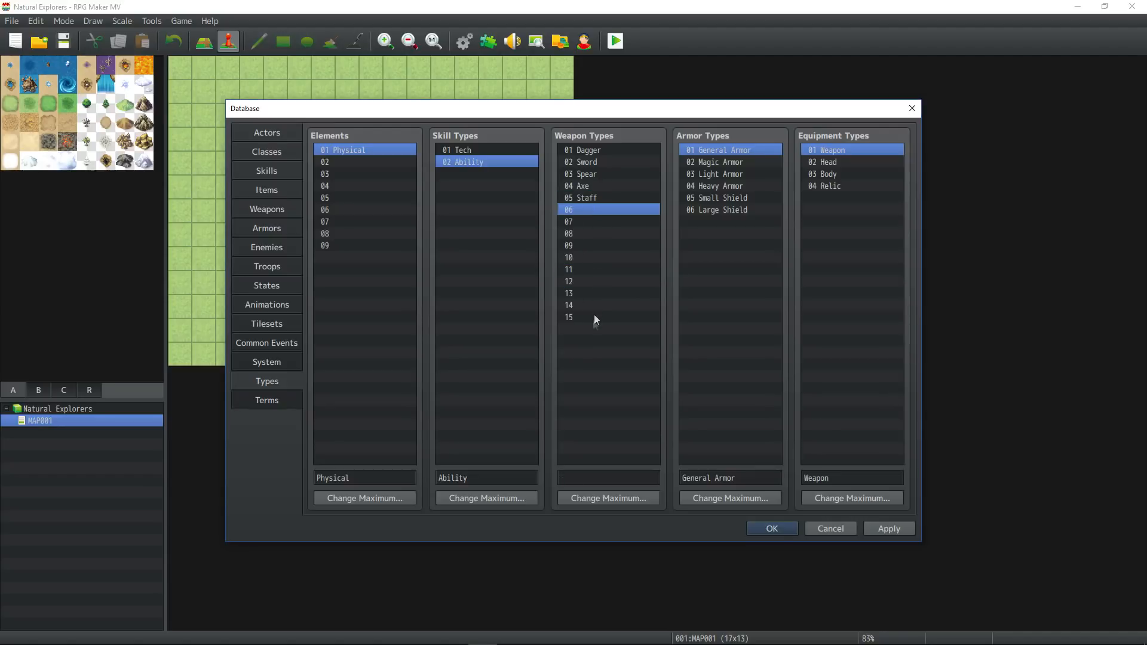
{"action": "left_click", "coordinate": [586, 495]}
{"action": "type", "text": "10"}
{"action": "left_click", "coordinate": [579, 514]}
Name weapon type 06 Pickaxe, leave slot 07 blank and apply the type changes.
{"action": "left_click", "coordinate": [593, 207]}
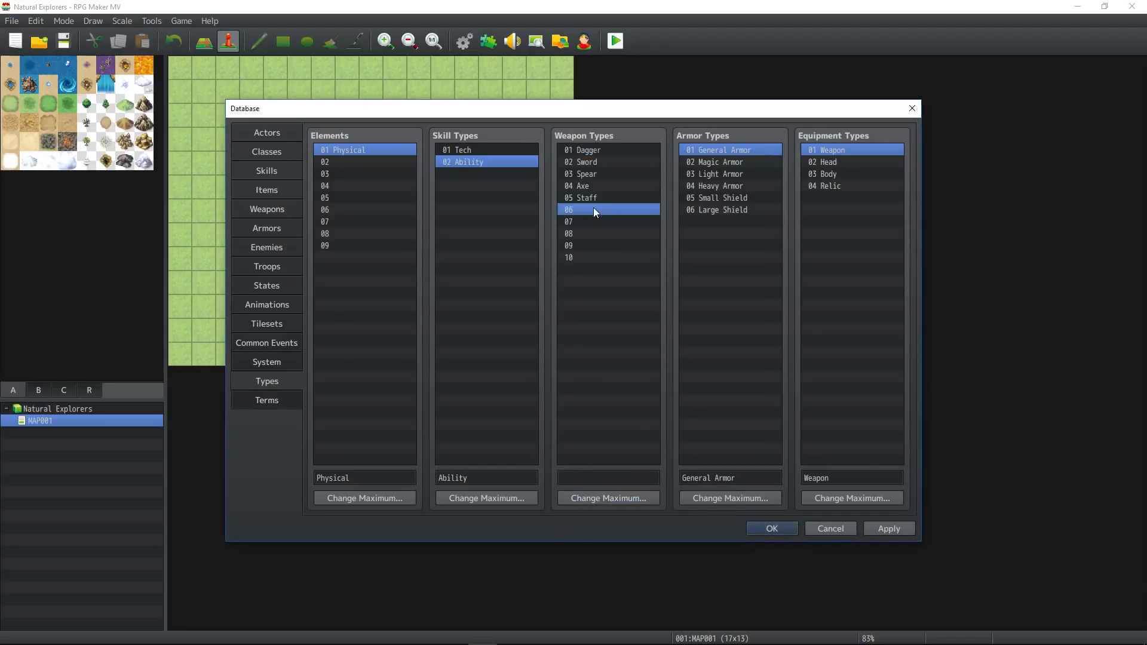
{"action": "left_click", "coordinate": [587, 478]}
{"action": "type", "text": "Pickaxe"}
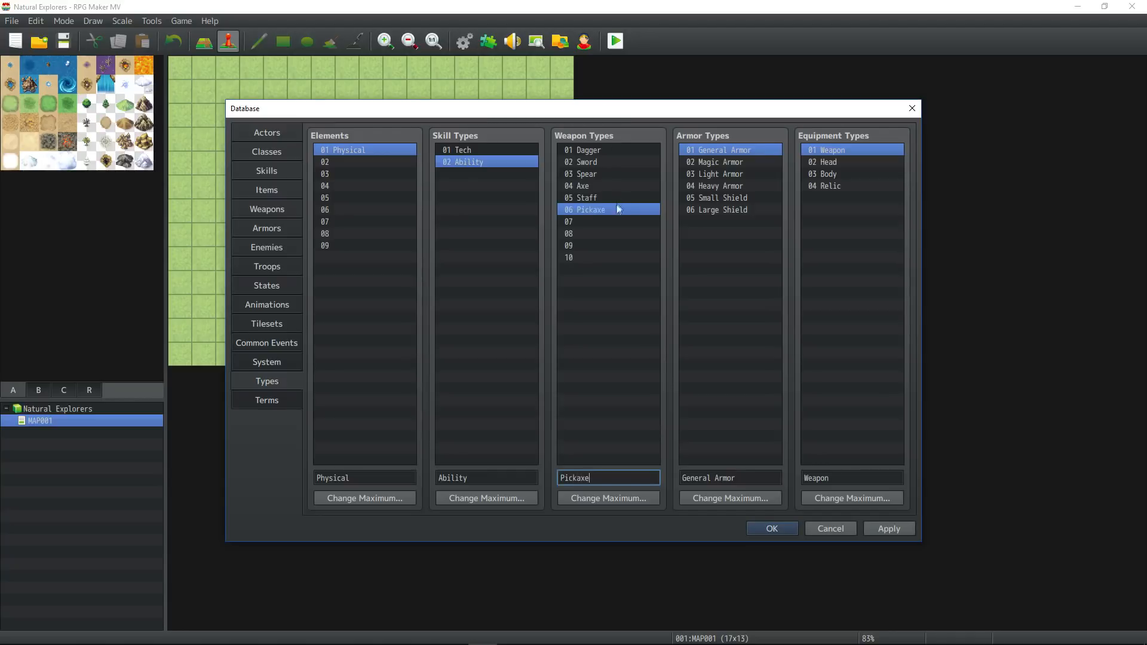
{"action": "left_click", "coordinate": [599, 221]}
{"action": "left_click", "coordinate": [592, 478]}
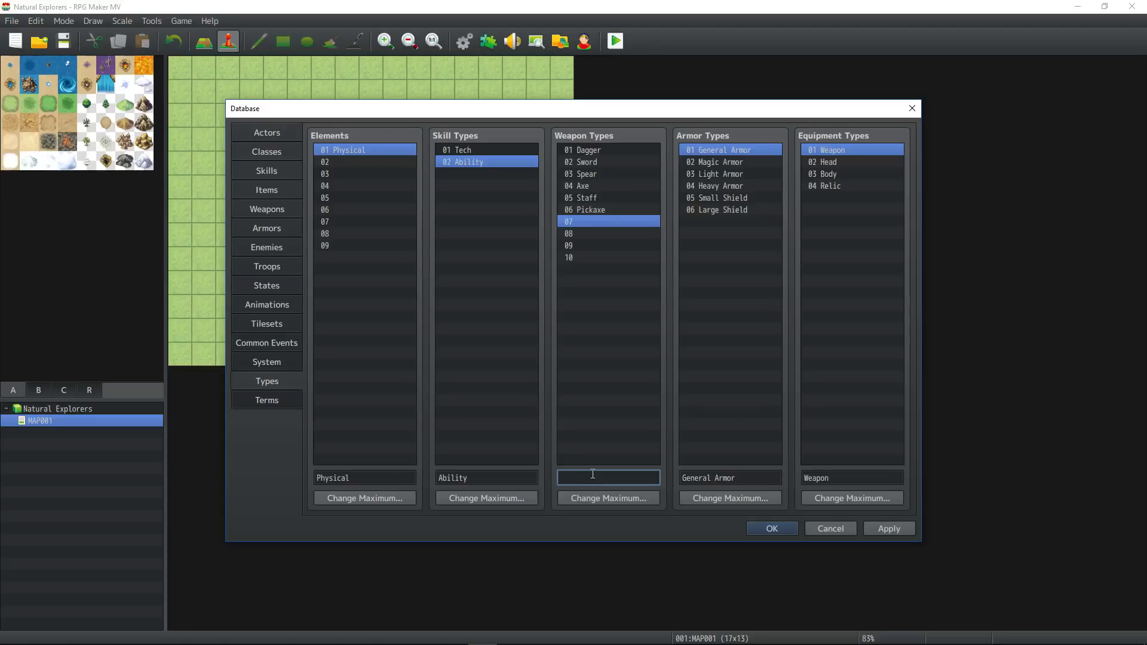
{"action": "left_click", "coordinate": [893, 530]}
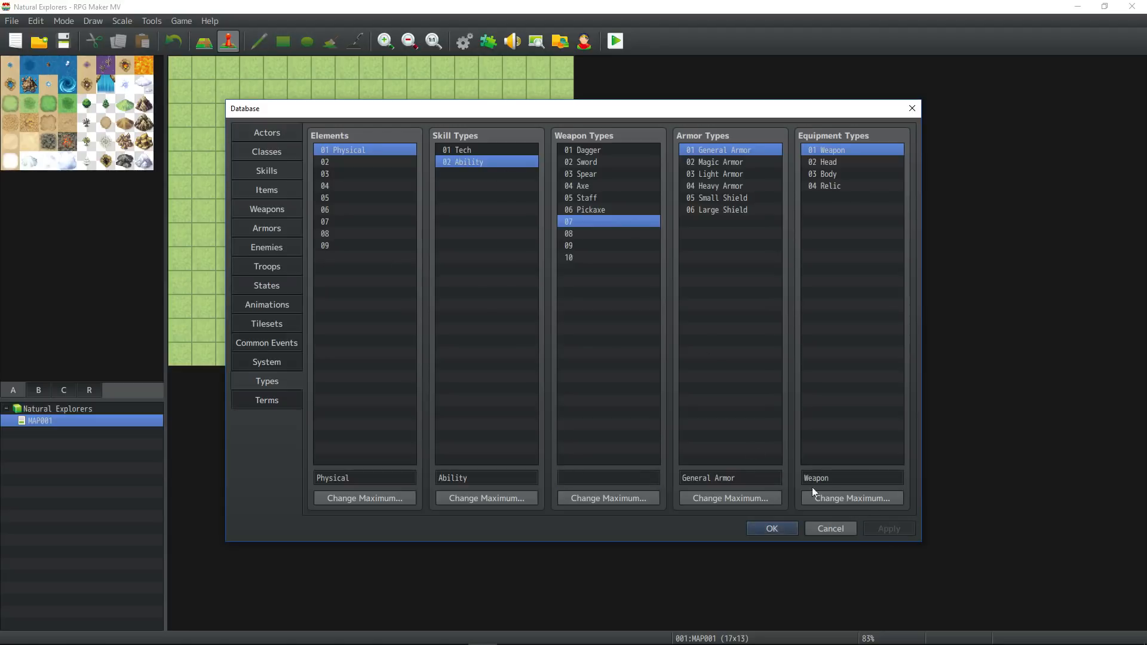
Review the Axe, Pickaxe and blank entries among the weapon types and close the database.
{"action": "left_click", "coordinate": [593, 189]}
{"action": "left_click", "coordinate": [597, 213]}
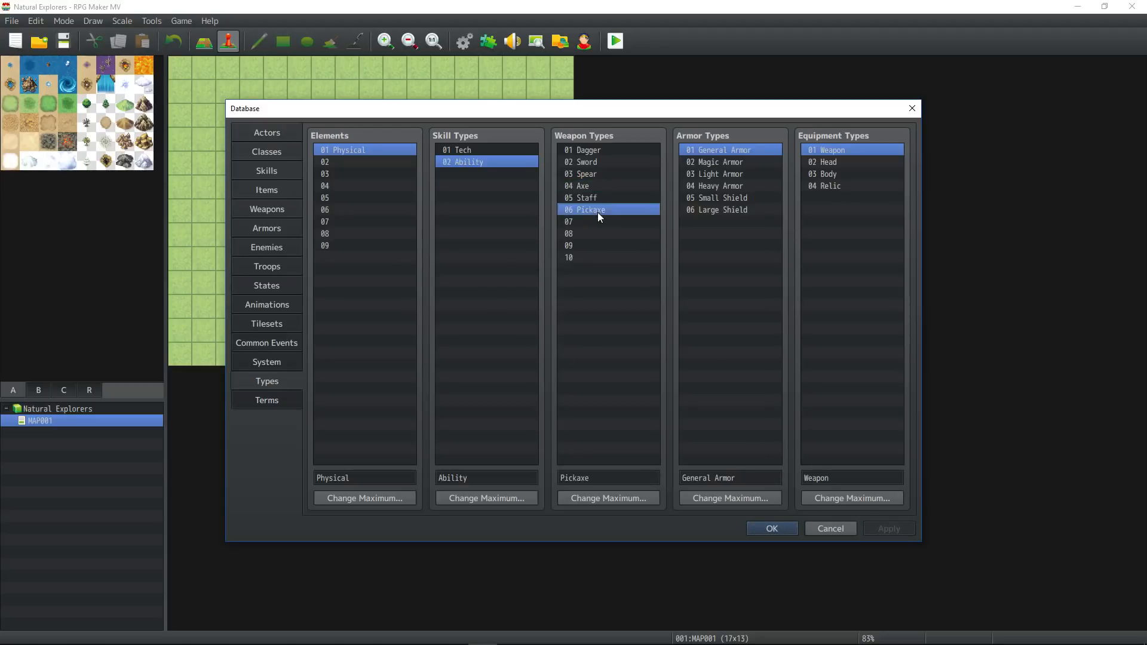
{"action": "left_click", "coordinate": [595, 221]}
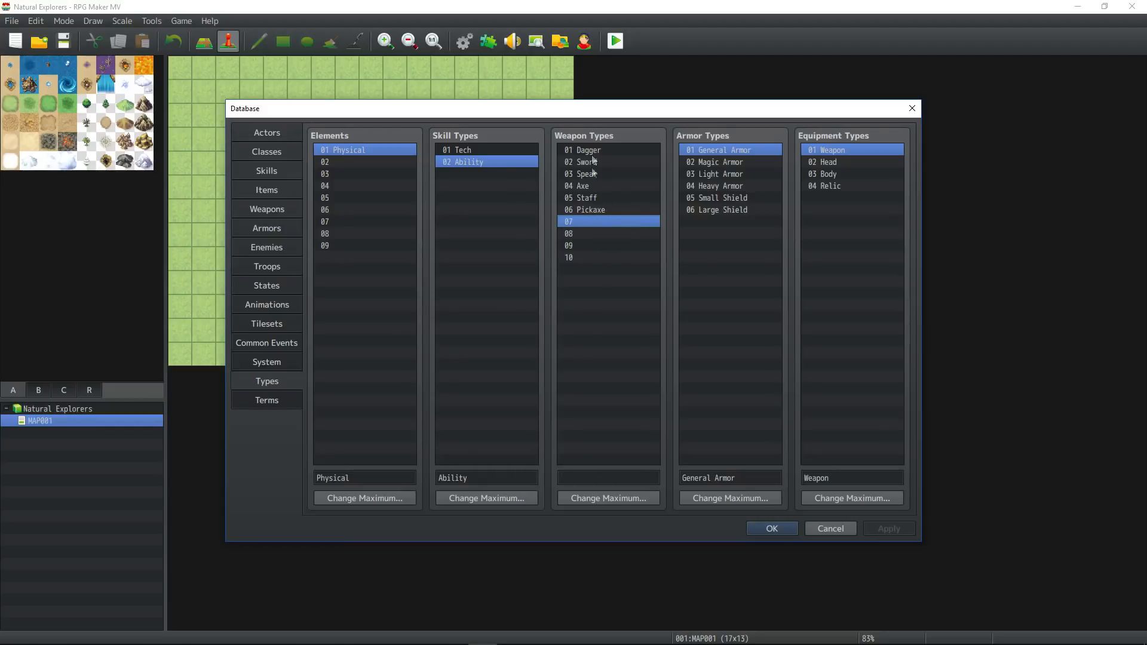
{"action": "left_click", "coordinate": [598, 212]}
{"action": "left_click", "coordinate": [596, 186]}
{"action": "left_click", "coordinate": [597, 210]}
{"action": "left_click", "coordinate": [595, 186]}
{"action": "left_click", "coordinate": [599, 210]}
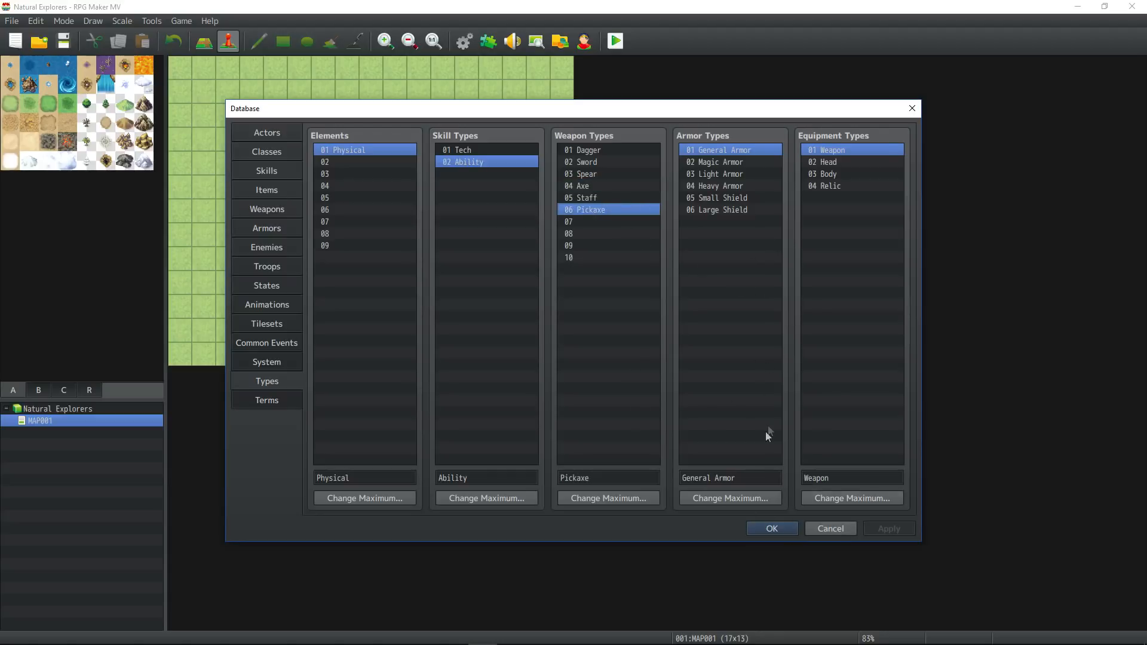
{"action": "left_click", "coordinate": [770, 529]}
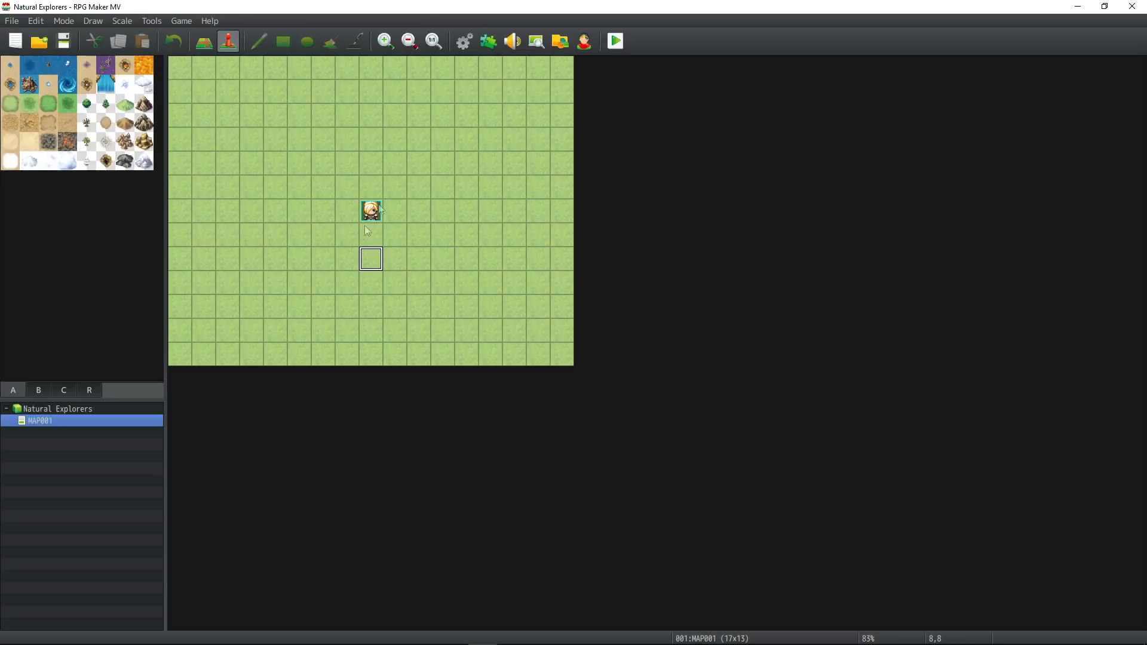
{"action": "left_click", "coordinate": [392, 159]}
{"action": "left_click", "coordinate": [347, 139]}
{"action": "left_click", "coordinate": [377, 213]}
{"action": "left_click", "coordinate": [392, 193]}
{"action": "left_click", "coordinate": [417, 184]}
{"action": "left_click", "coordinate": [417, 160]}
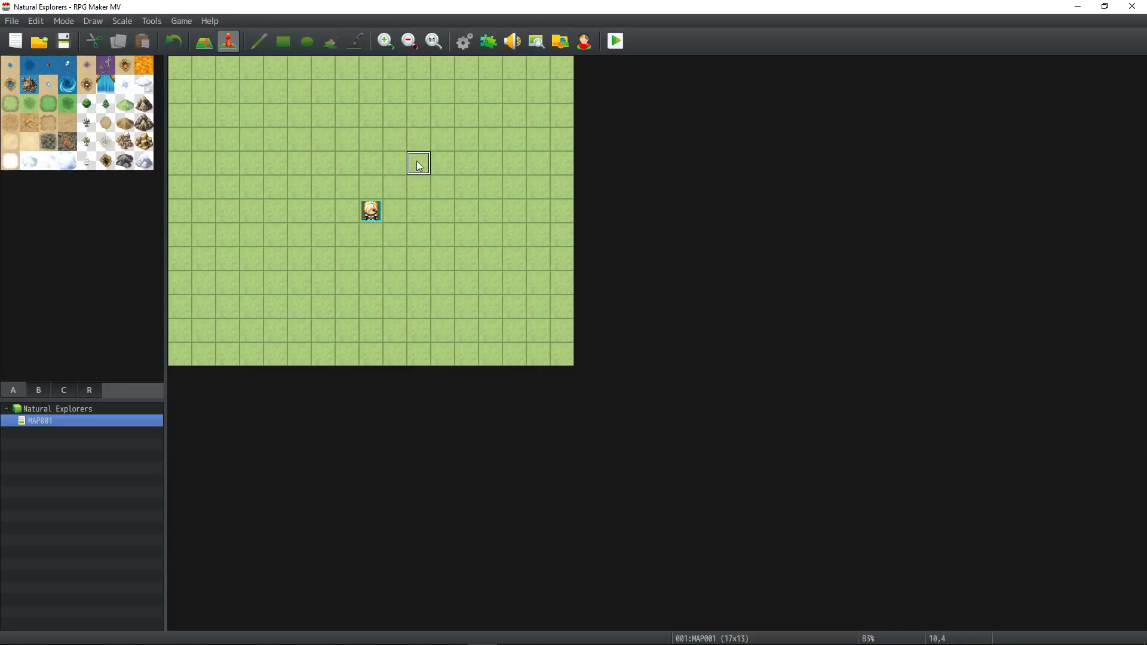
{"action": "left_click", "coordinate": [342, 168]}
{"action": "left_click", "coordinate": [274, 189]}
{"action": "left_click", "coordinate": [371, 210]}
{"action": "left_click", "coordinate": [346, 211]}
{"action": "left_click", "coordinate": [322, 215]}
Switch to map editing and paint a block of mountain tiles, three wide and two high, northeast of the player's start position.
{"action": "left_click", "coordinate": [144, 122]}
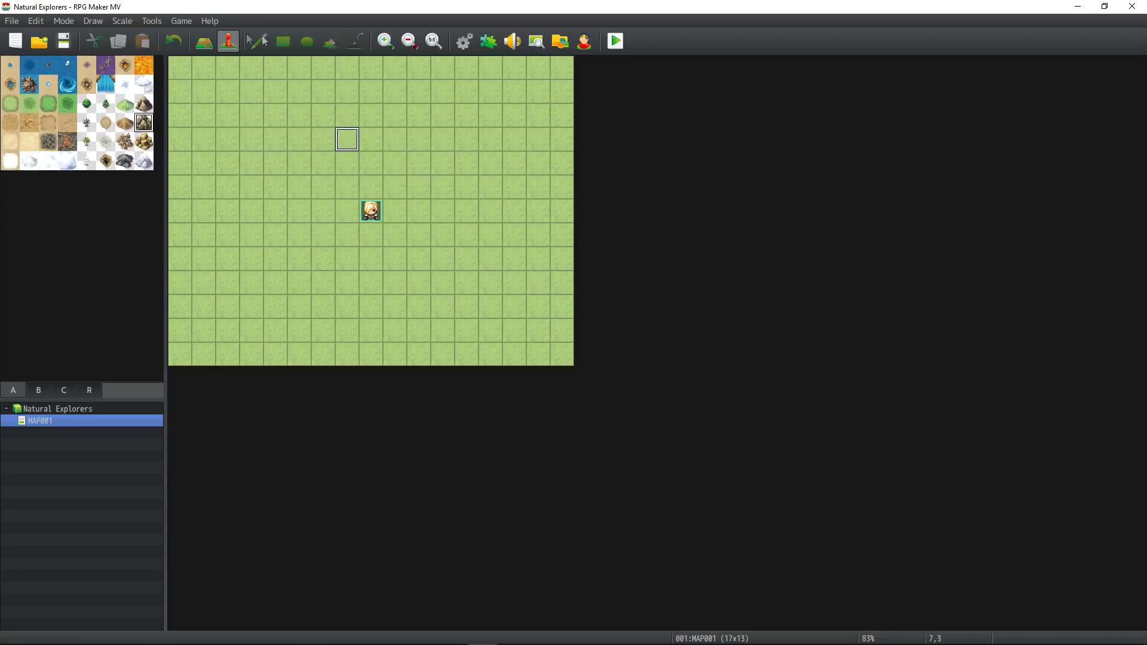
{"action": "left_click", "coordinate": [208, 49]}
{"action": "left_click_drag", "start_coordinate": [395, 140], "coordinate": [442, 162]}
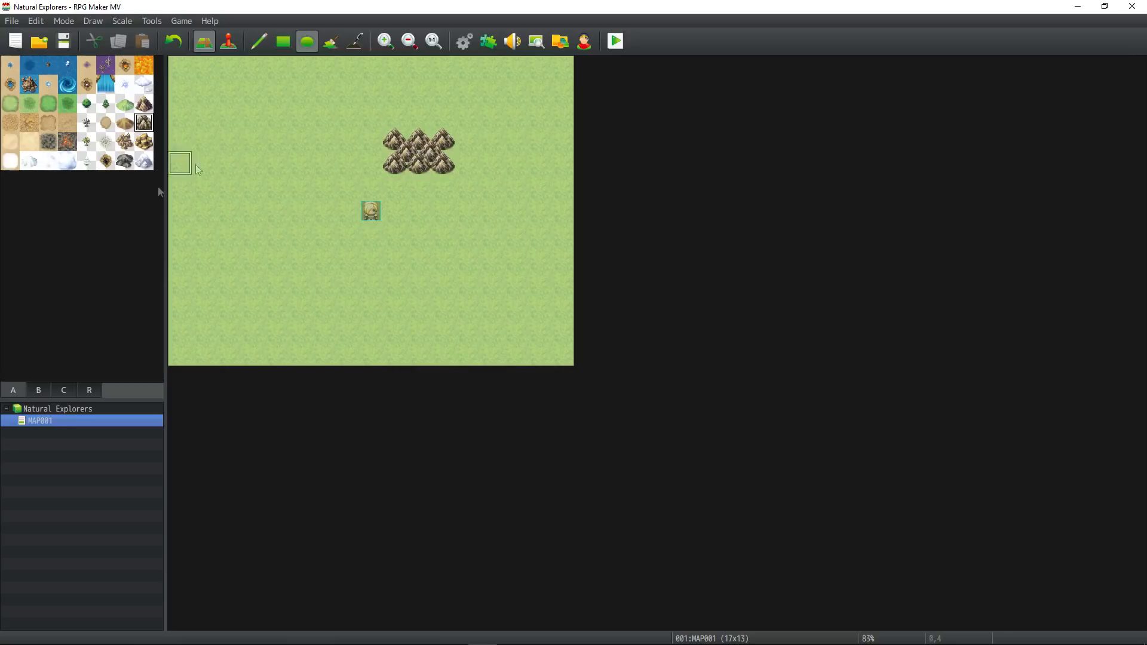
Place a blue-roofed town tile from tile set B in the western part of the map.
{"action": "left_click", "coordinate": [39, 390]}
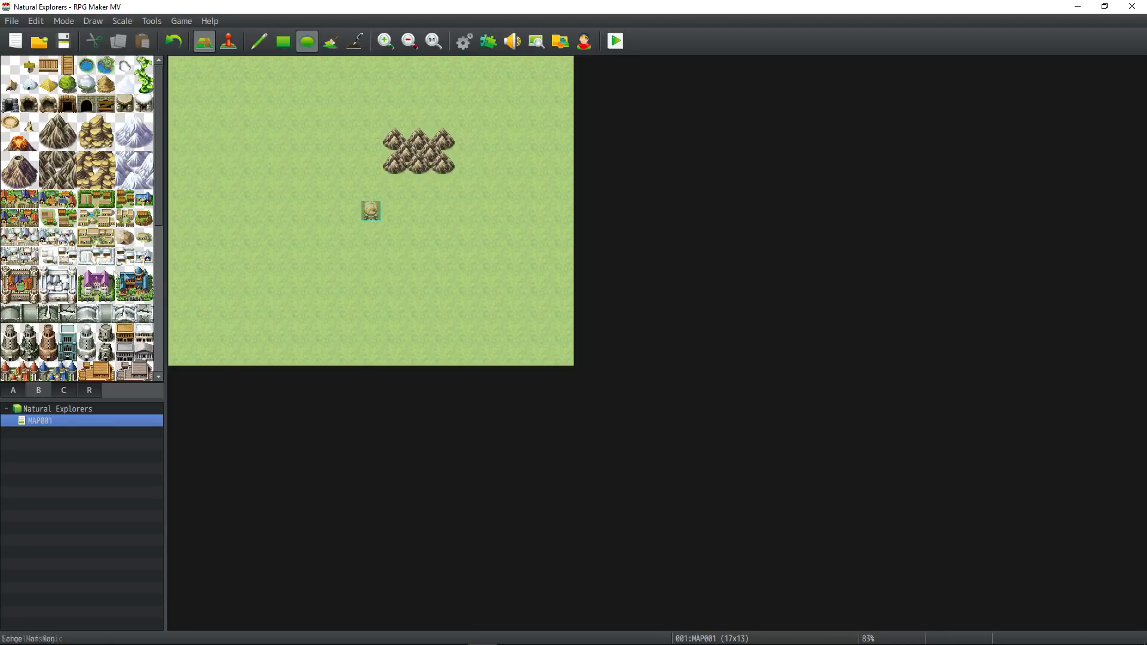
{"action": "left_click", "coordinate": [144, 198]}
{"action": "left_click", "coordinate": [227, 163]}
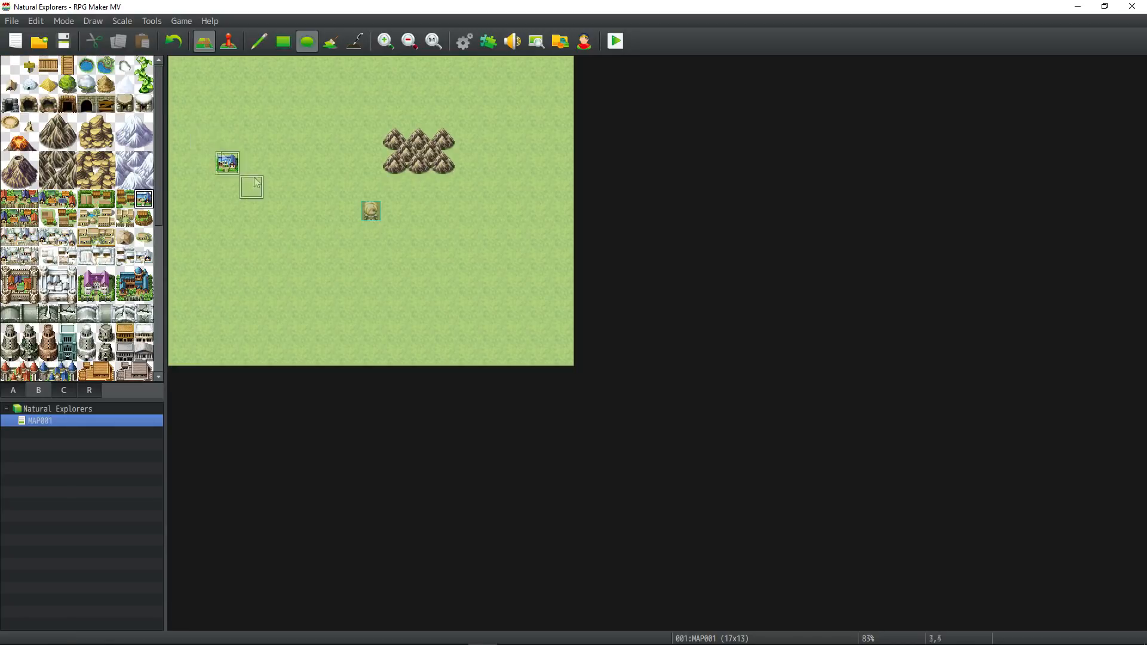
Undo the placement of the town tile and the mountain block.
{"action": "key", "text": "ctrl+z"}
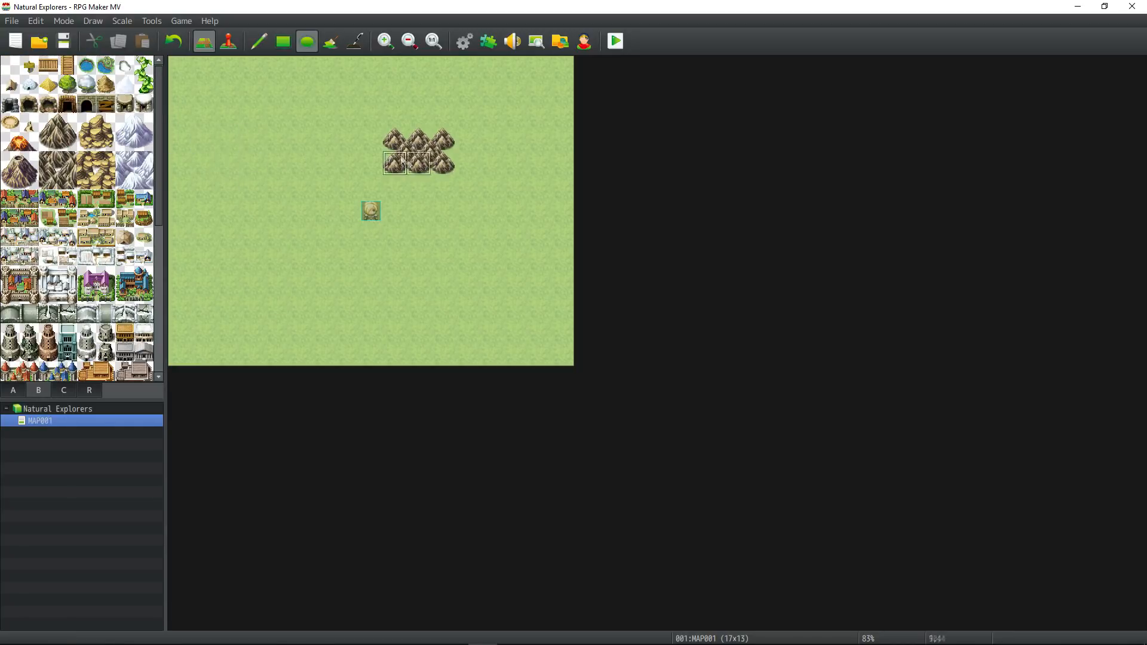
{"action": "key", "text": "ctrl+z"}
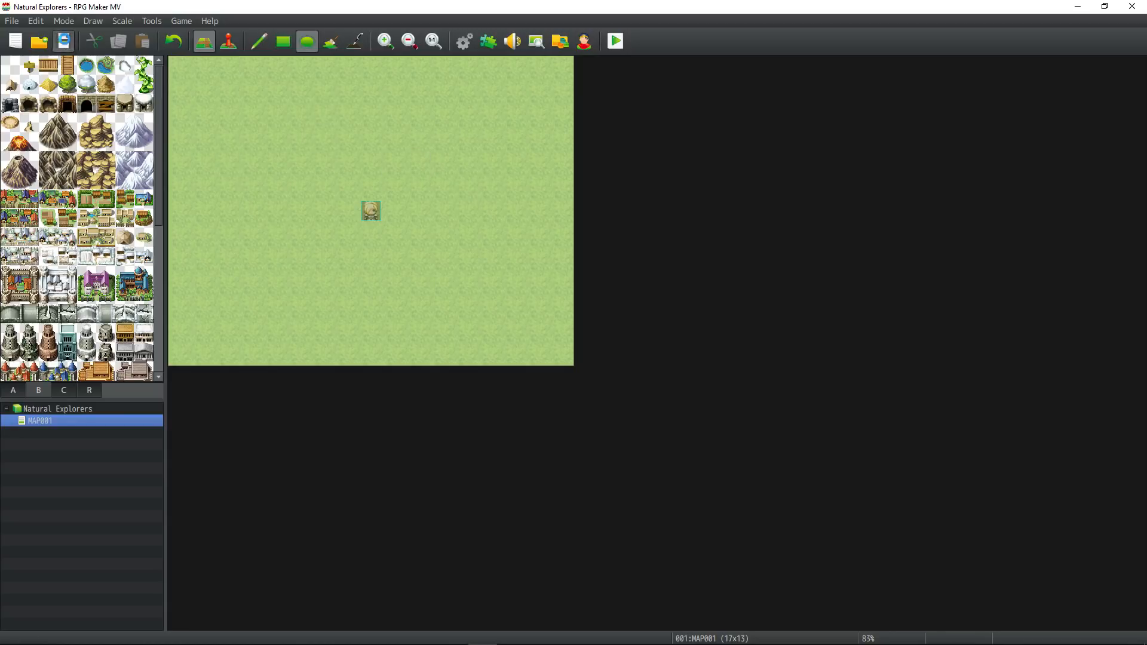
Remove the Community_Basic and MadeWithMv plugins from the Plugin Manager and confirm the changes.
{"action": "left_click", "coordinate": [488, 40]}
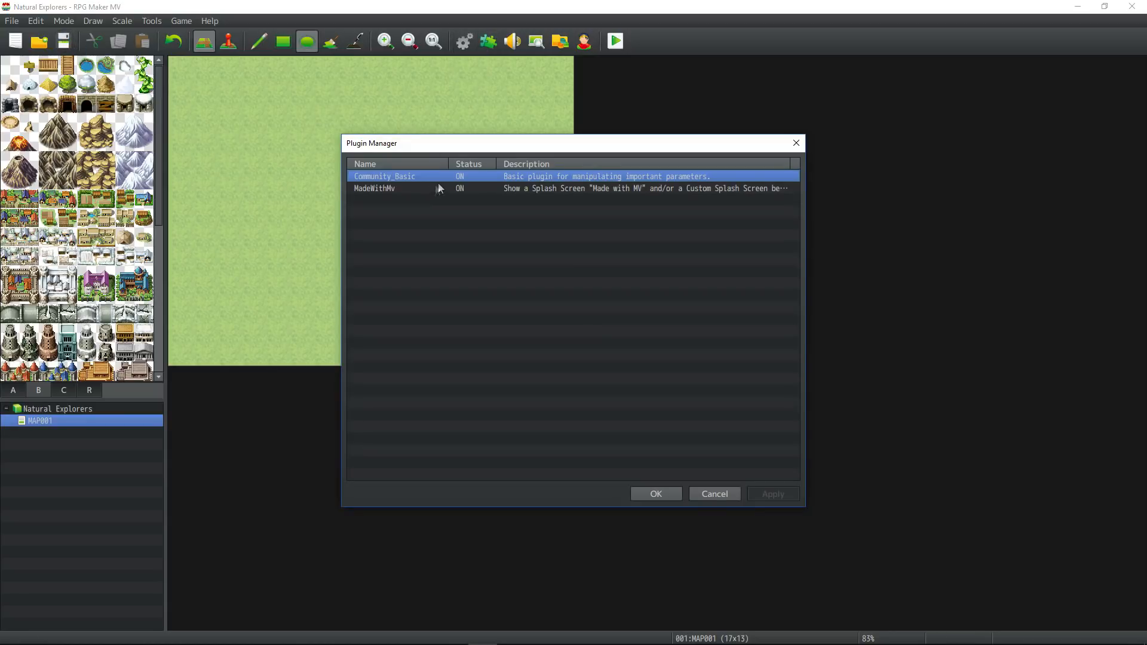
{"action": "key", "text": "Delete"}
{"action": "key", "text": "Delete"}
{"action": "left_click", "coordinate": [768, 495]}
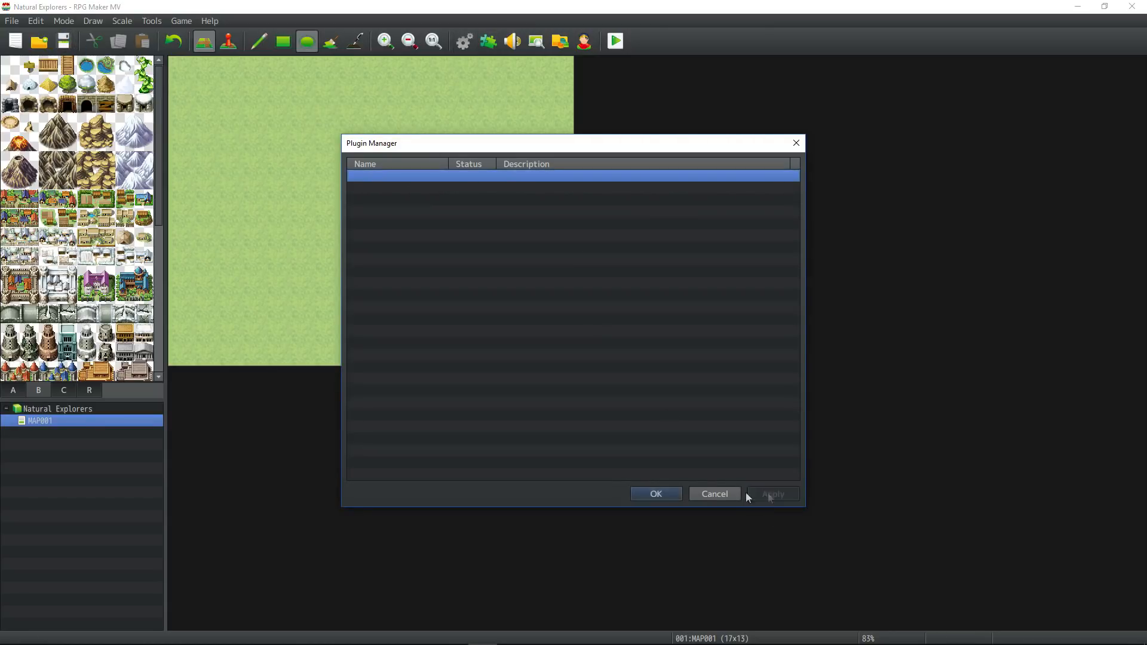
{"action": "left_click", "coordinate": [648, 497]}
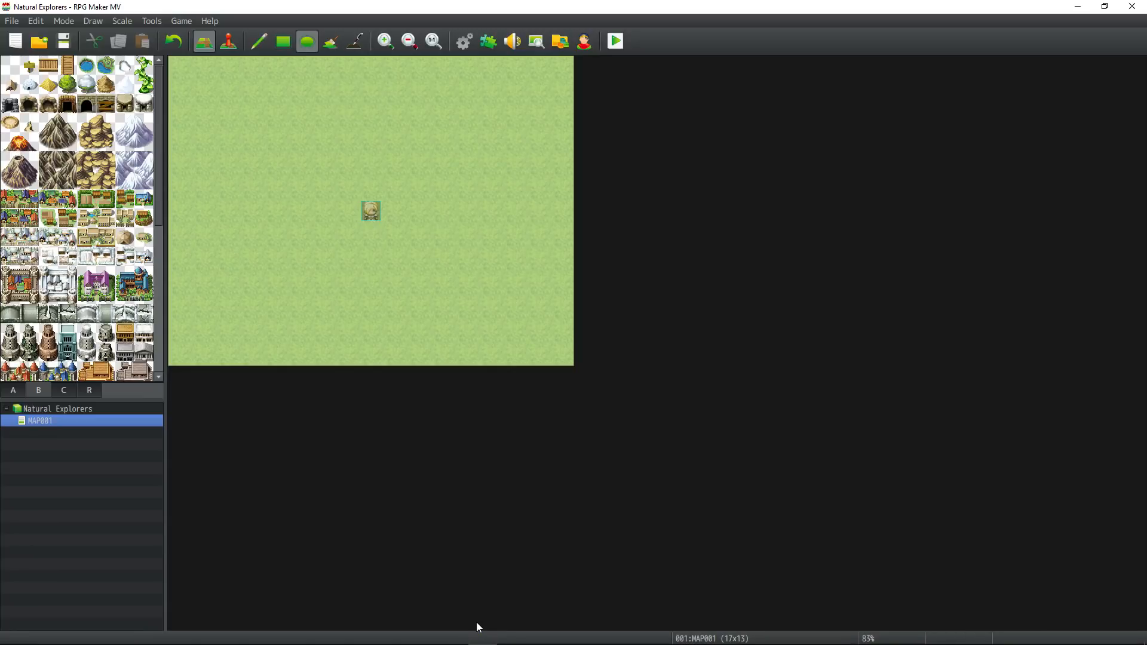
Switch to Chrome, go to yanfly.moe/yep/ and open the Core Engine page from the Core Plugins list.
{"action": "left_click", "coordinate": [423, 635]}
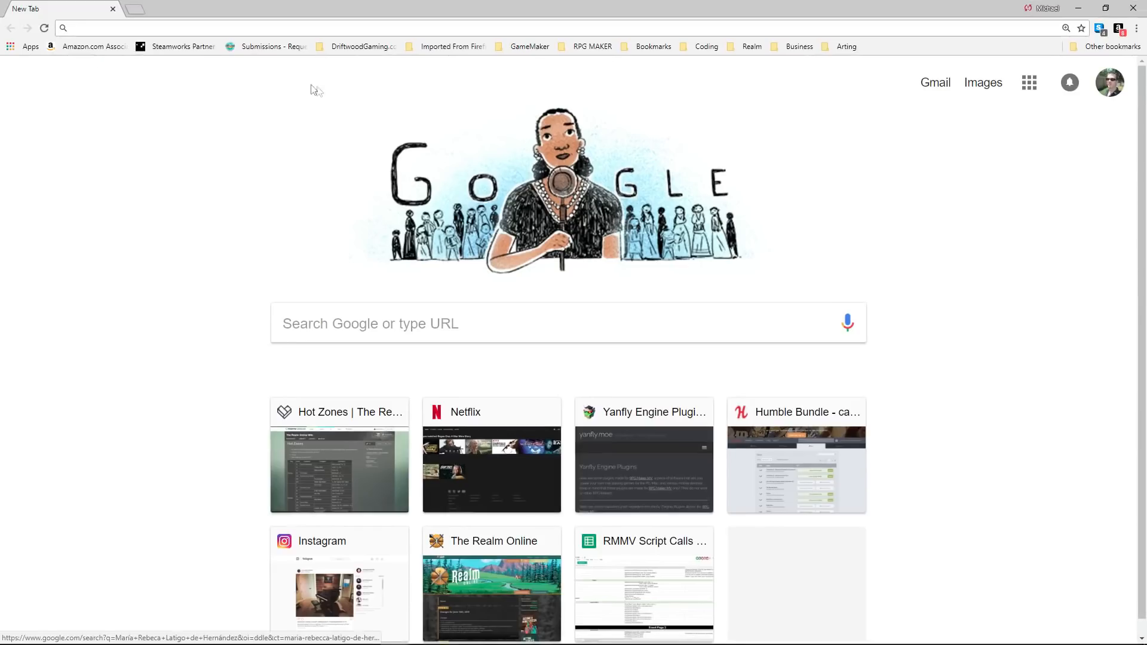
{"action": "left_click", "coordinate": [227, 35]}
{"action": "type", "text": "yanfly.moe/yep/"}
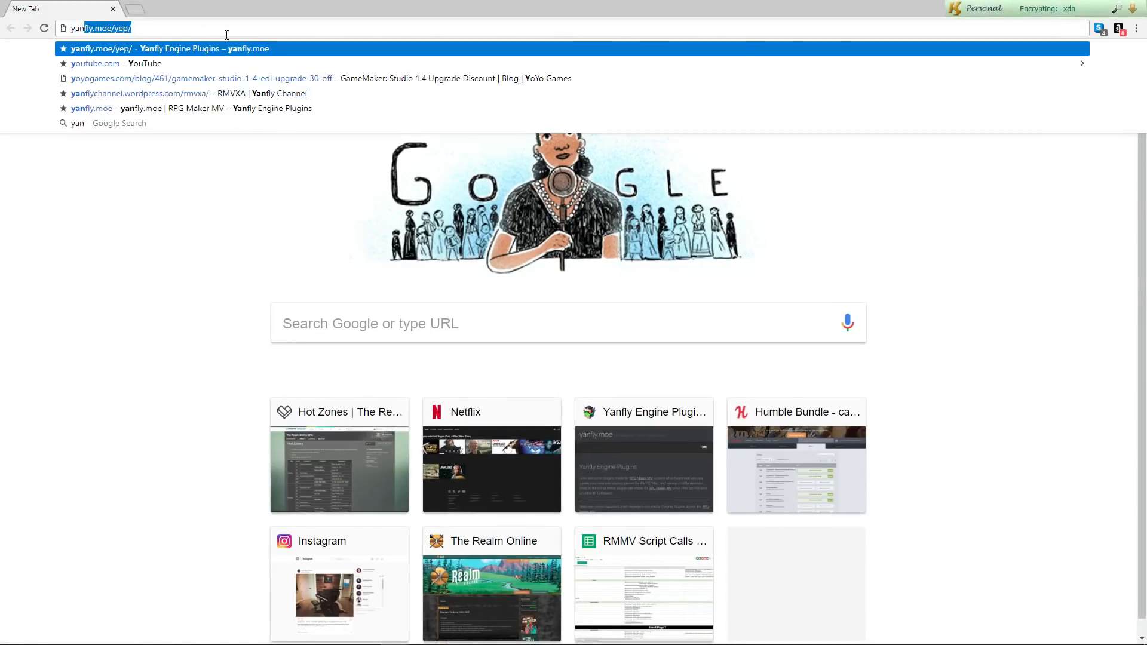
{"action": "key", "text": "Return"}
{"action": "scroll", "coordinate": [446, 249], "scroll_direction": "down", "scroll_amount": 5}
{"action": "scroll", "coordinate": [389, 267], "scroll_direction": "down", "scroll_amount": 3}
{"action": "scroll", "coordinate": [390, 268], "scroll_direction": "up", "scroll_amount": 3}
{"action": "scroll", "coordinate": [390, 268], "scroll_direction": "down", "scroll_amount": 5}
{"action": "left_click", "coordinate": [236, 307]}
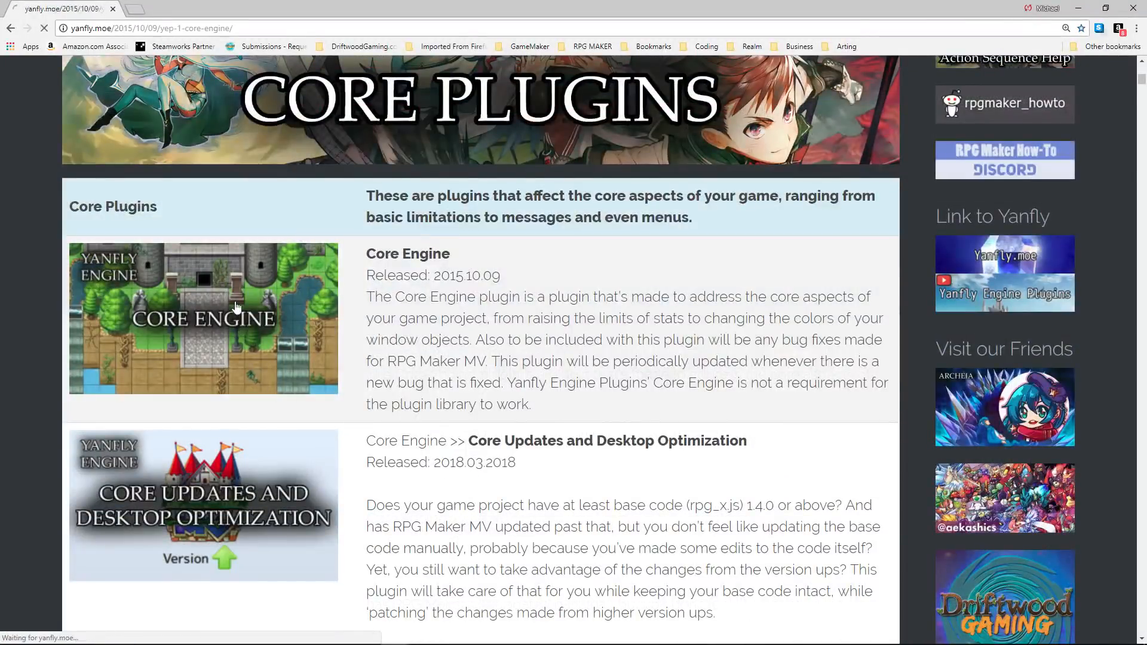
Save YEP_CoreEngine.js from the English Mirror link into the Natural Explorers project's js/plugins folder.
{"action": "scroll", "coordinate": [175, 354], "scroll_direction": "down", "scroll_amount": 7}
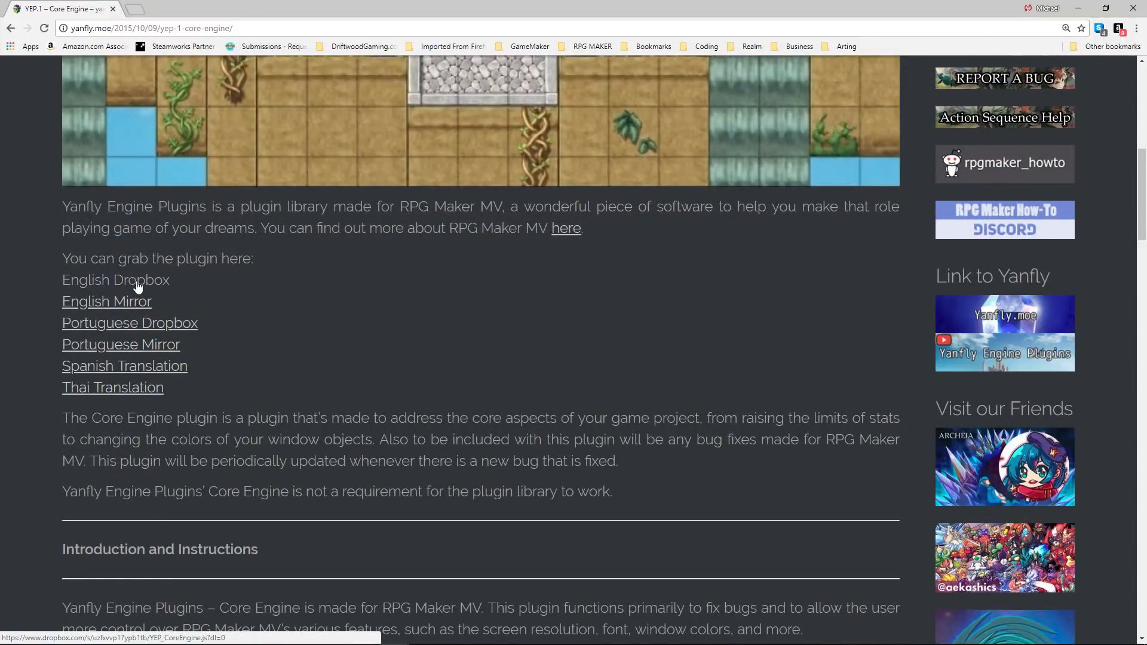
{"action": "right_click", "coordinate": [134, 302]}
{"action": "left_click", "coordinate": [194, 371]}
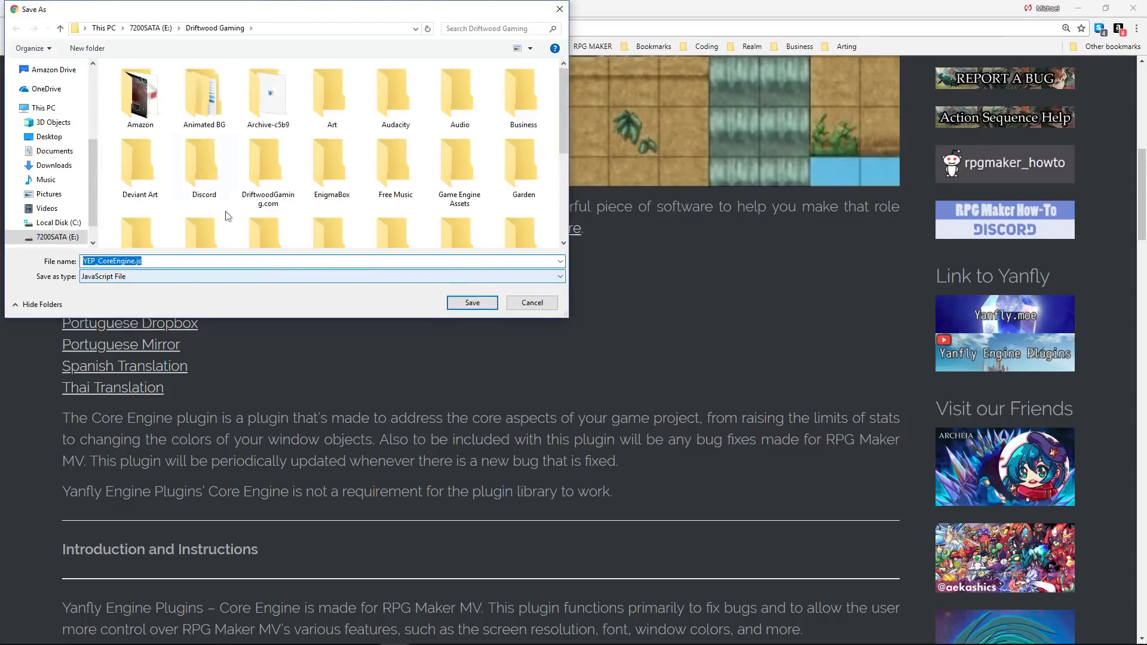
{"action": "left_click", "coordinate": [151, 28]}
{"action": "scroll", "coordinate": [169, 158], "scroll_direction": "down", "scroll_amount": 8}
{"action": "scroll", "coordinate": [168, 173], "scroll_direction": "down", "scroll_amount": 8}
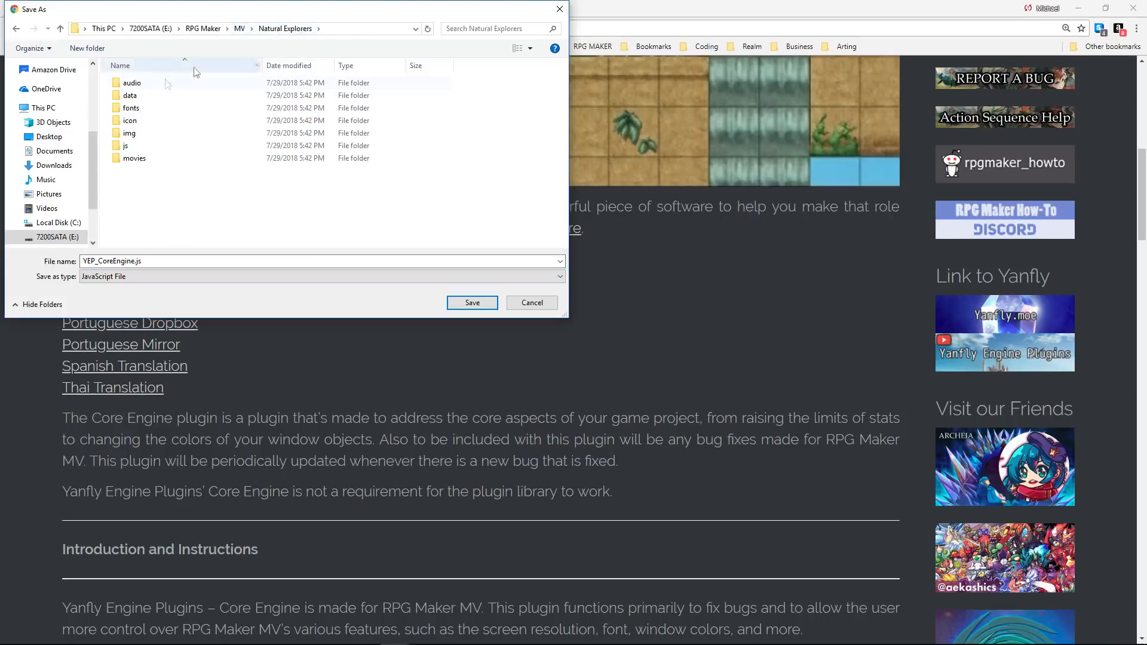
{"action": "double_click", "coordinate": [126, 145]}
{"action": "double_click", "coordinate": [138, 96]}
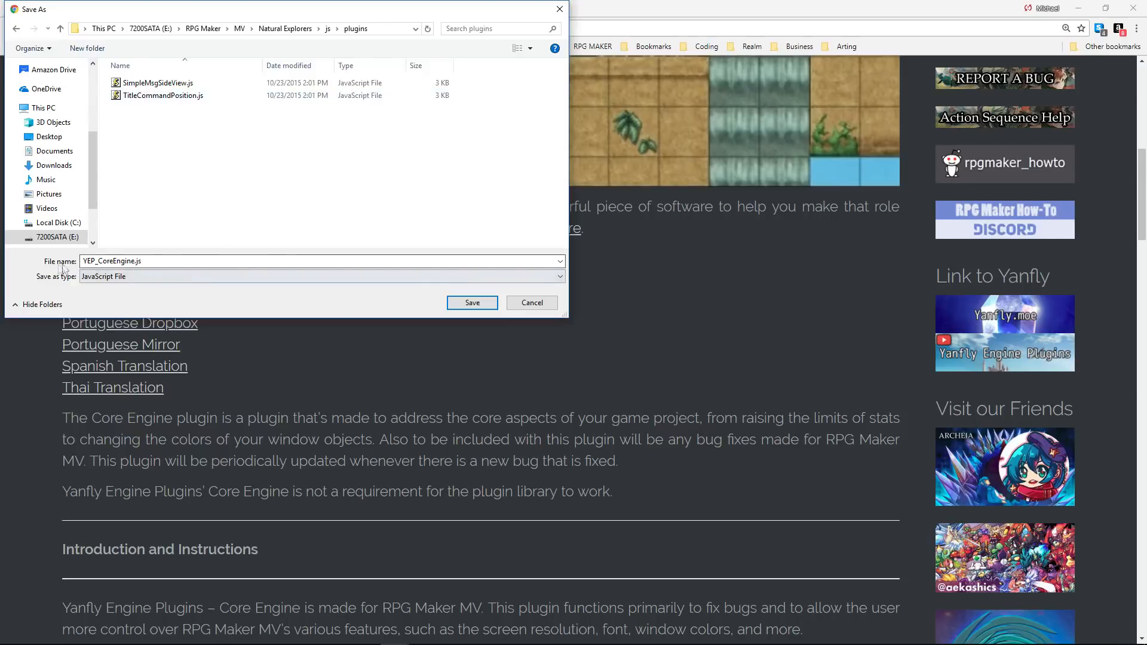
{"action": "left_click", "coordinate": [472, 303]}
Show the downloaded YEP_CoreEngine.js in its folder, and minimize the folder window.
{"action": "right_click", "coordinate": [68, 631]}
{"action": "left_click", "coordinate": [103, 603]}
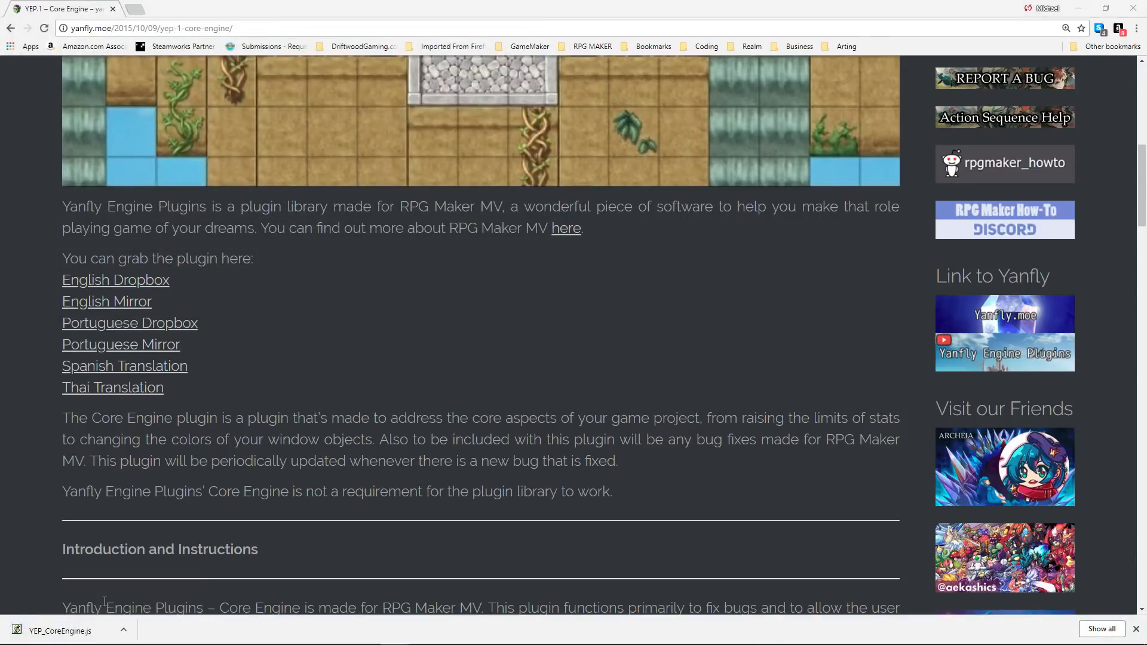
{"action": "left_click", "coordinate": [678, 420]}
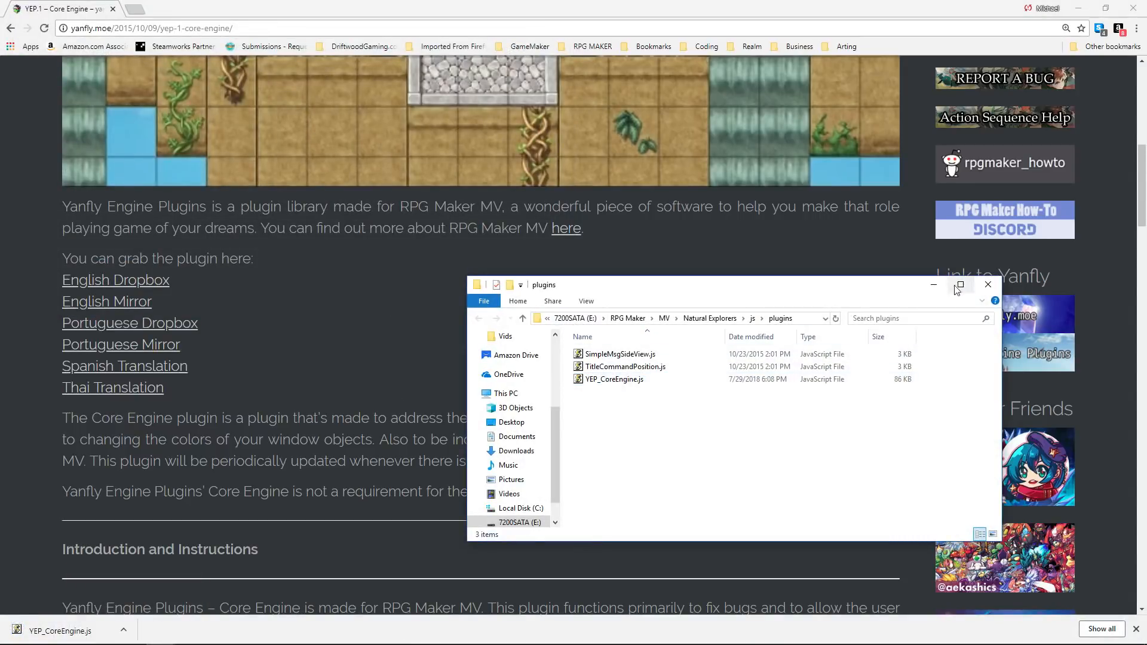
{"action": "left_click", "coordinate": [932, 285]}
Switch to RPG Maker MV and start a new Plugin Manager entry using the YEP_CoreEngine plugin.
{"action": "left_click", "coordinate": [482, 633]}
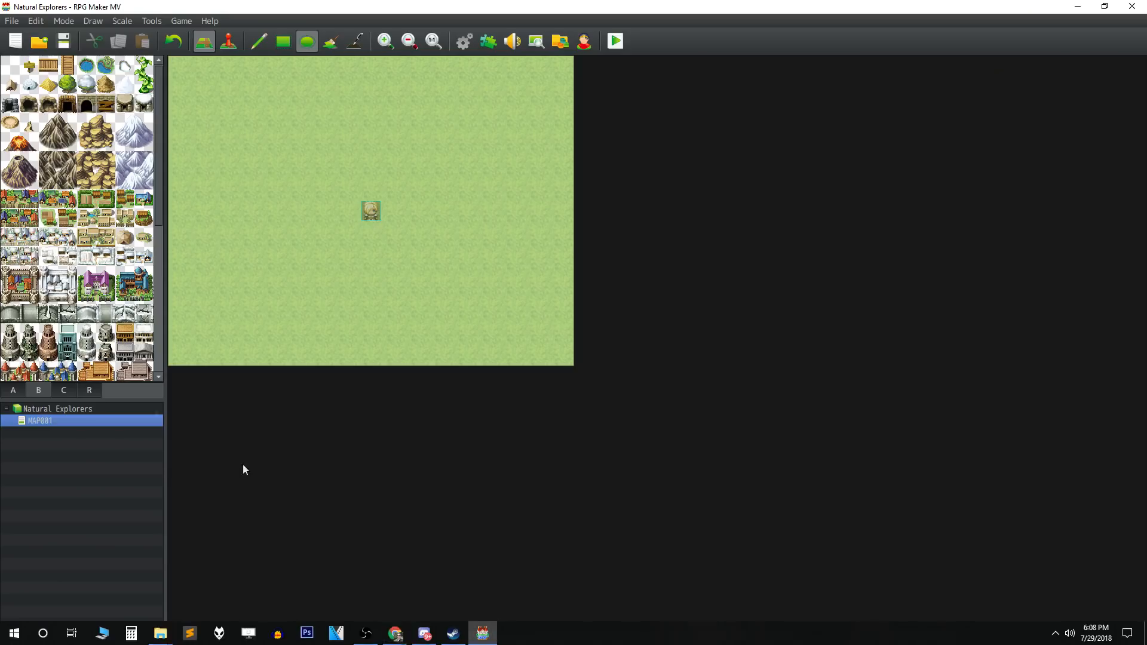
{"action": "left_click", "coordinate": [489, 42]}
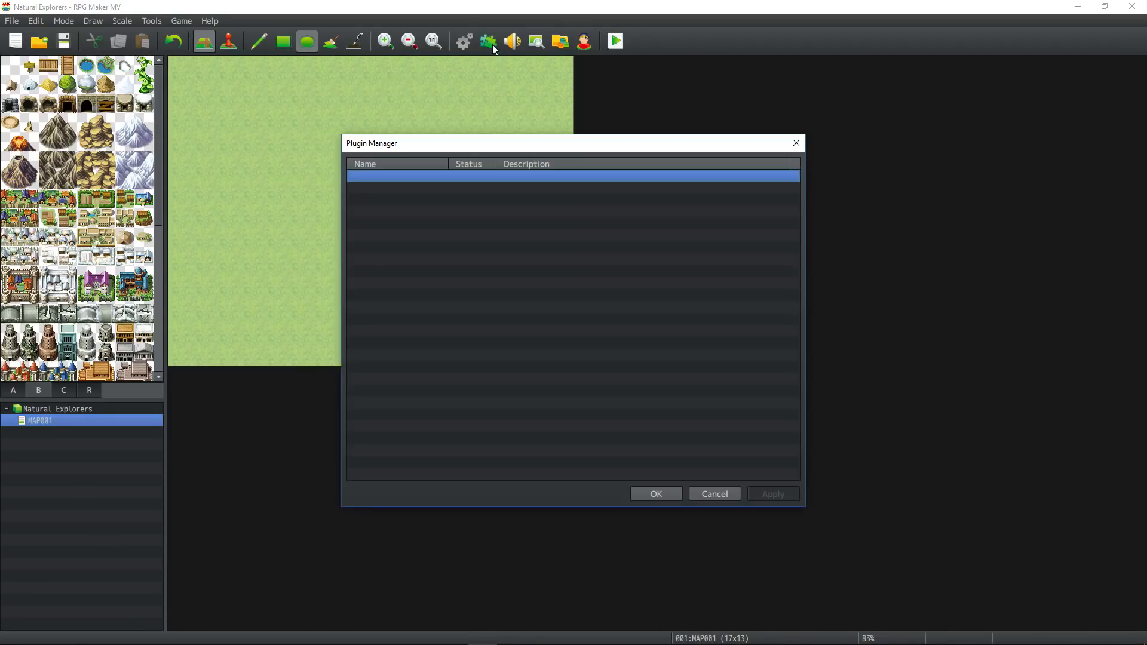
{"action": "double_click", "coordinate": [447, 181]}
{"action": "left_click", "coordinate": [375, 180]}
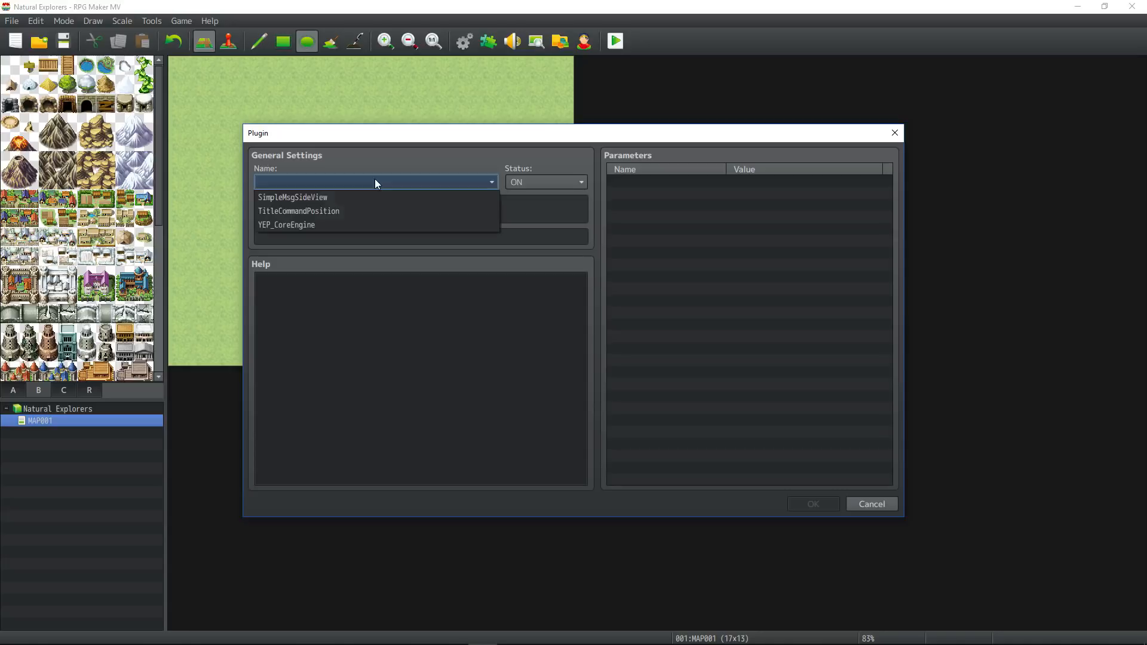
{"action": "left_click", "coordinate": [299, 225]}
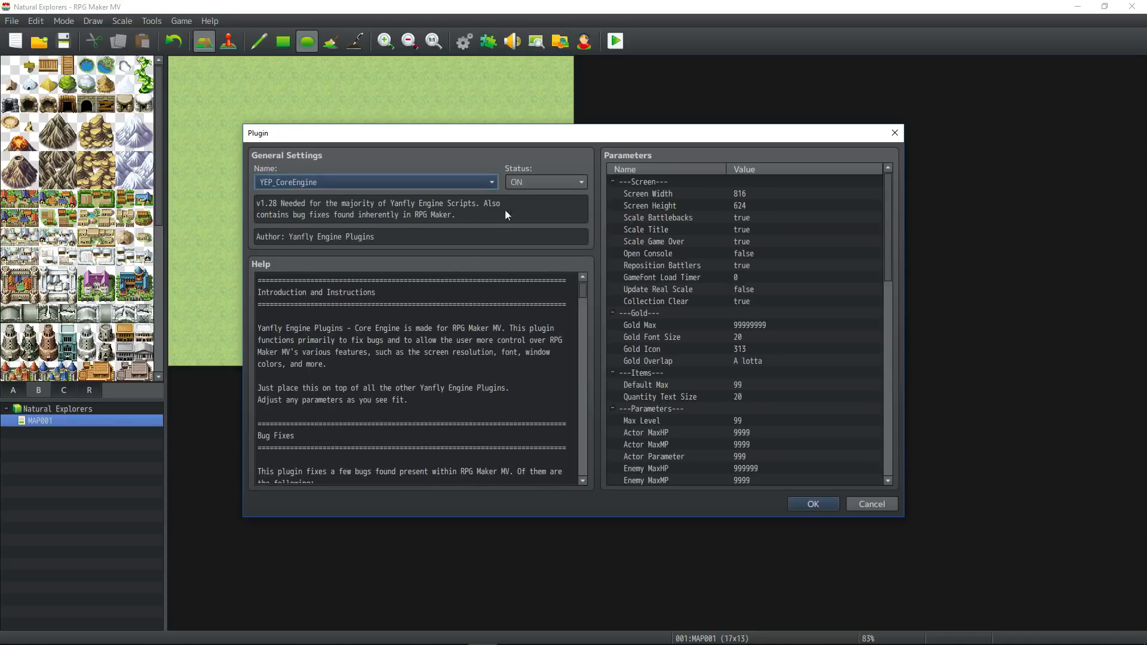
Set the plugin's Screen Width to 1280 and its Screen Height to 720.
{"action": "double_click", "coordinate": [703, 195]}
{"action": "type", "text": "1280"}
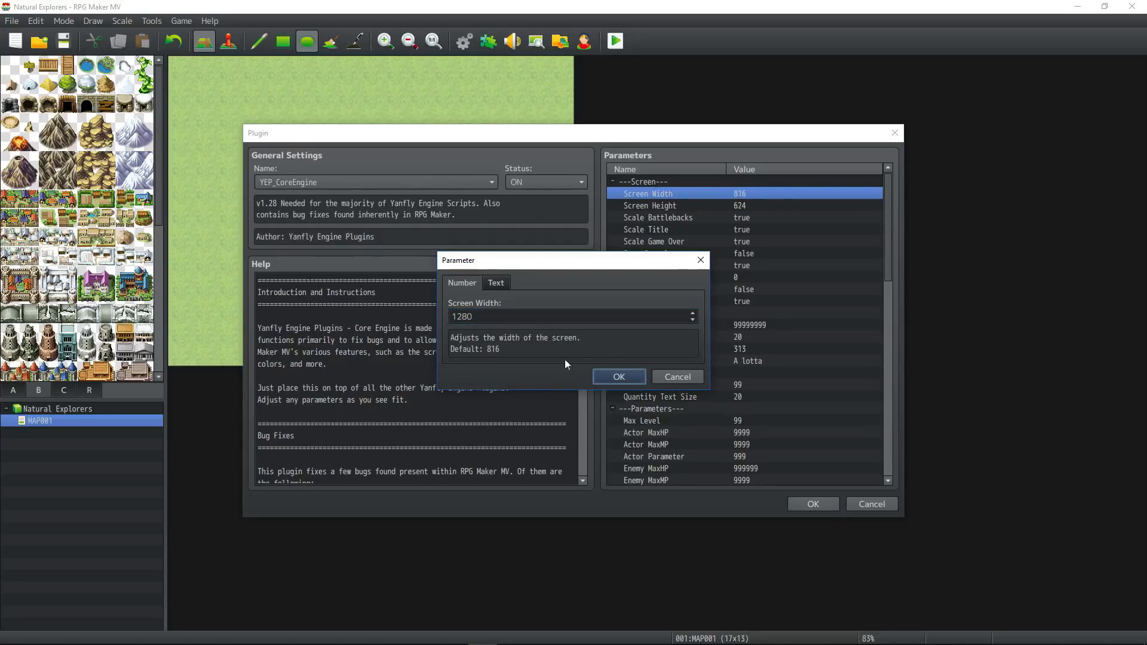
{"action": "key", "text": "Return"}
{"action": "double_click", "coordinate": [687, 209]}
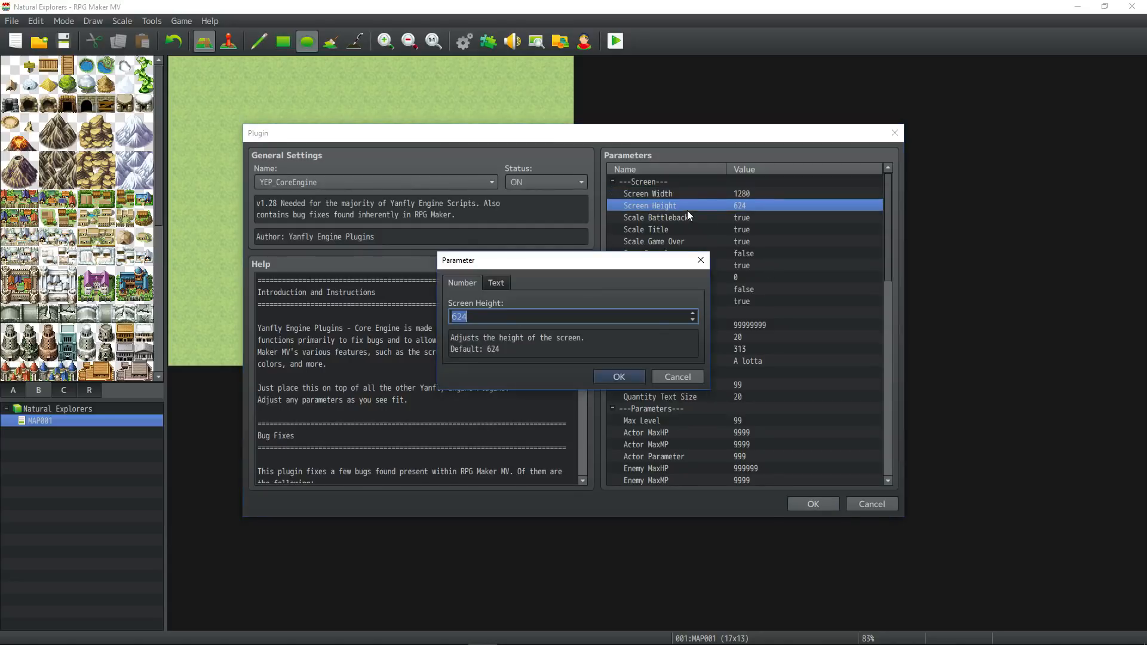
{"action": "type", "text": "720"}
{"action": "left_click", "coordinate": [619, 376]}
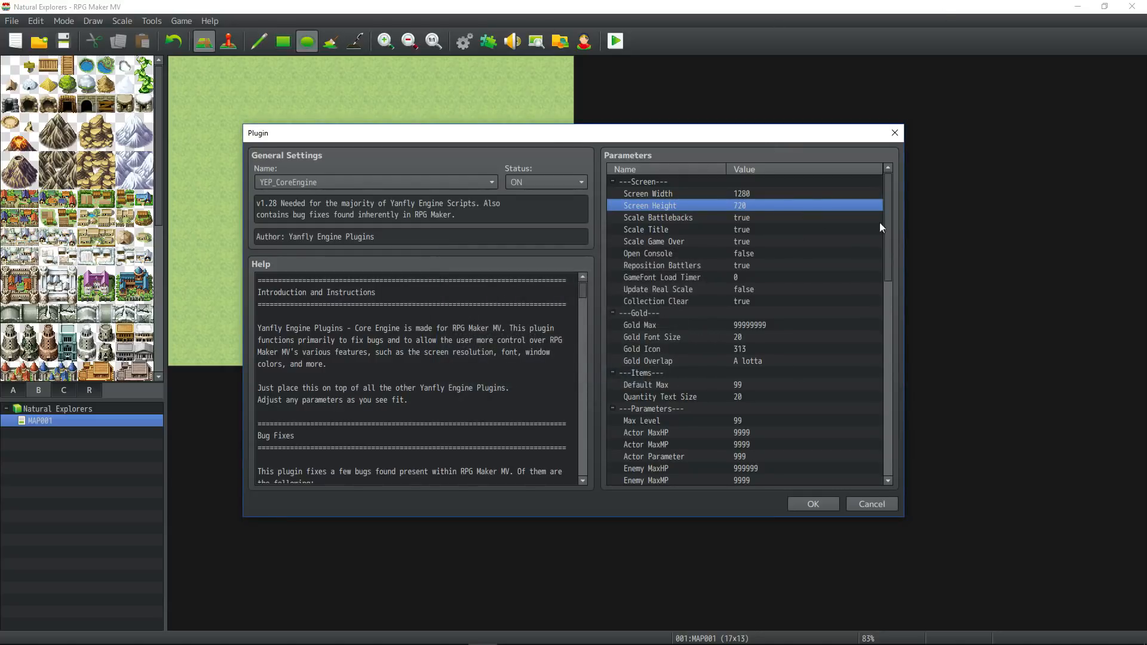
Examine the plugin's screen size and scaling parameters, along with its gold, item, battle and font settings.
{"action": "left_click", "coordinate": [735, 219]}
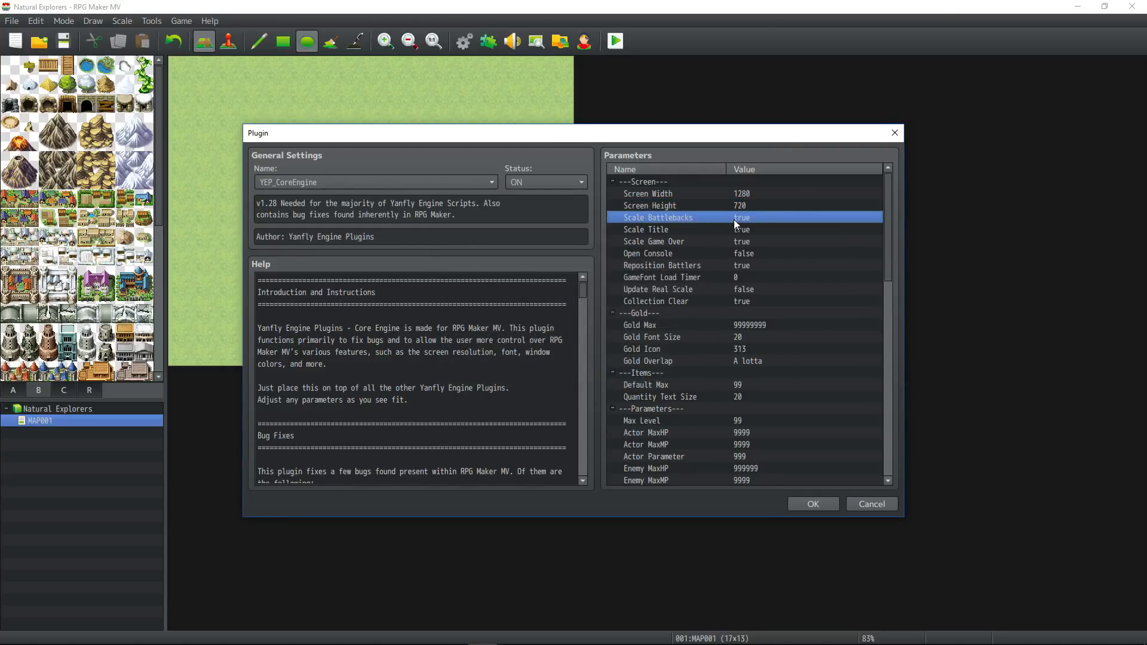
{"action": "left_click", "coordinate": [747, 193]}
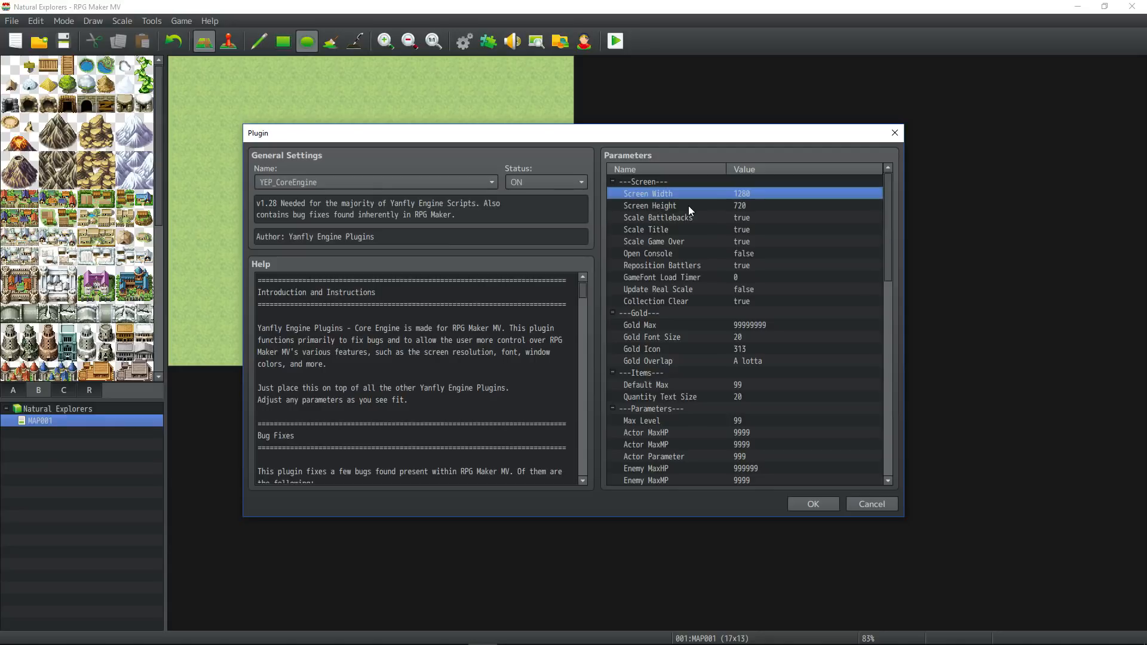
{"action": "left_click", "coordinate": [741, 208]}
{"action": "left_click", "coordinate": [748, 194]}
{"action": "left_click", "coordinate": [744, 206]}
{"action": "left_click", "coordinate": [753, 193]}
{"action": "left_click", "coordinate": [748, 207]}
{"action": "left_click", "coordinate": [754, 189]}
{"action": "left_click", "coordinate": [747, 209]}
{"action": "left_click", "coordinate": [756, 189]}
{"action": "left_click", "coordinate": [751, 203]}
{"action": "left_click", "coordinate": [753, 192]}
{"action": "left_click", "coordinate": [748, 207]}
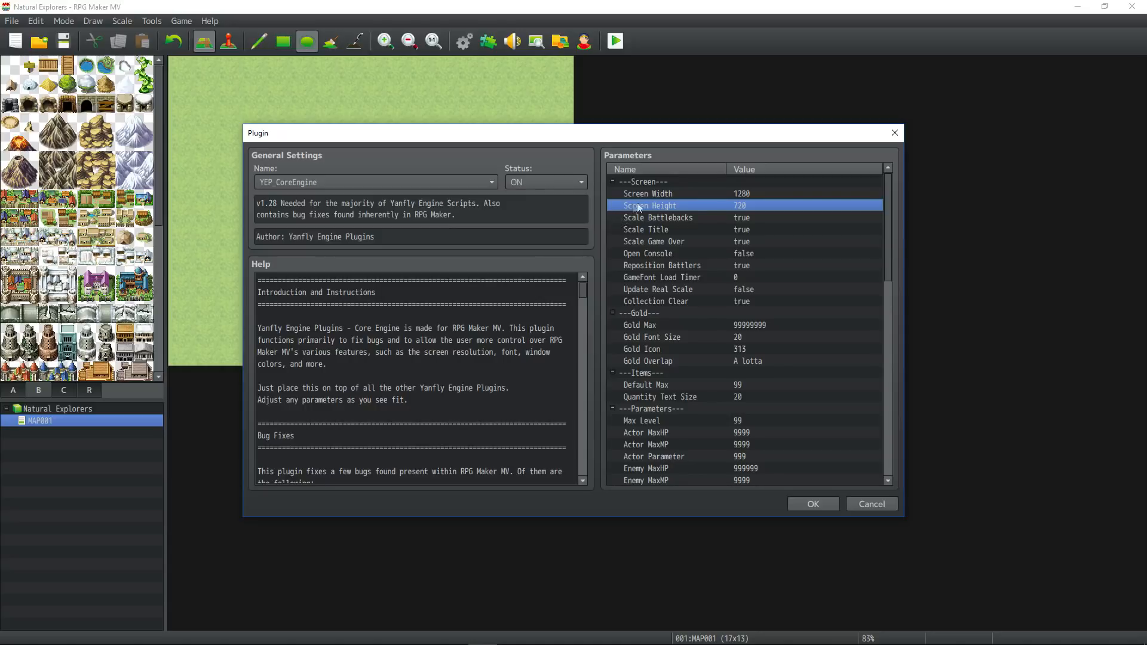
{"action": "left_click", "coordinate": [730, 192]}
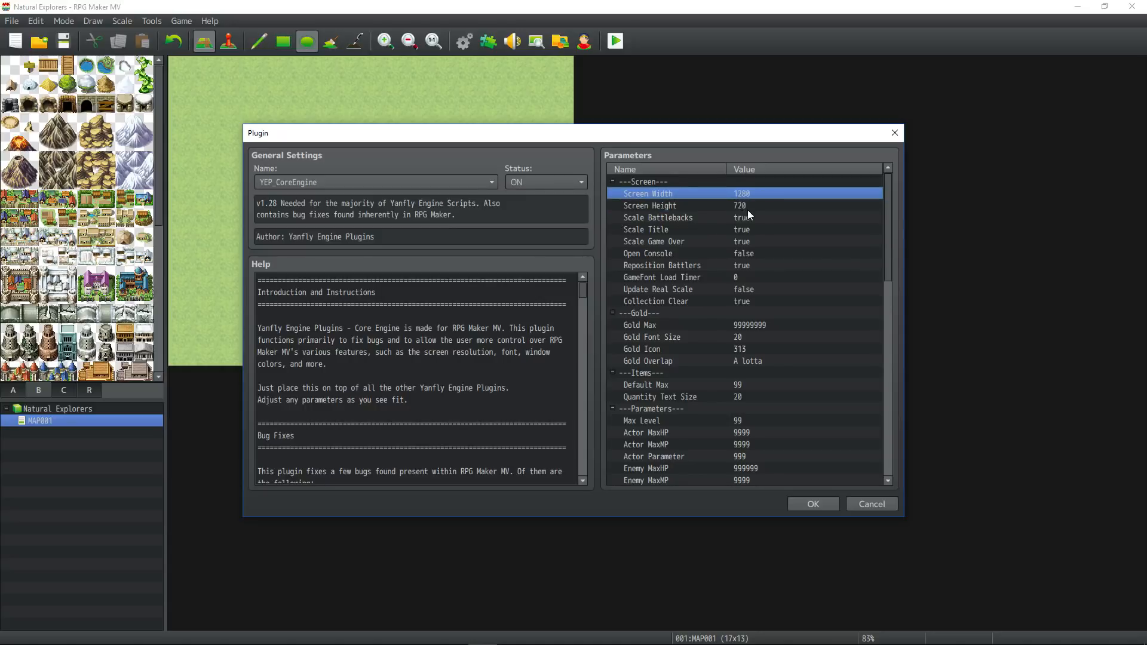
{"action": "left_click", "coordinate": [749, 206]}
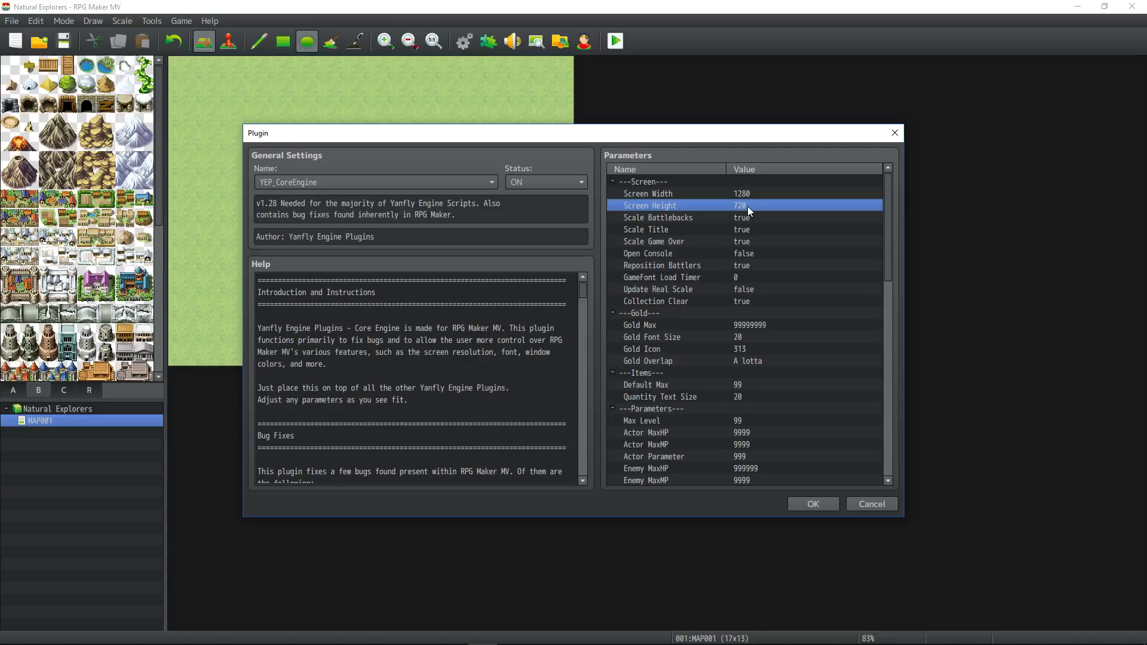
{"action": "left_click", "coordinate": [754, 215]}
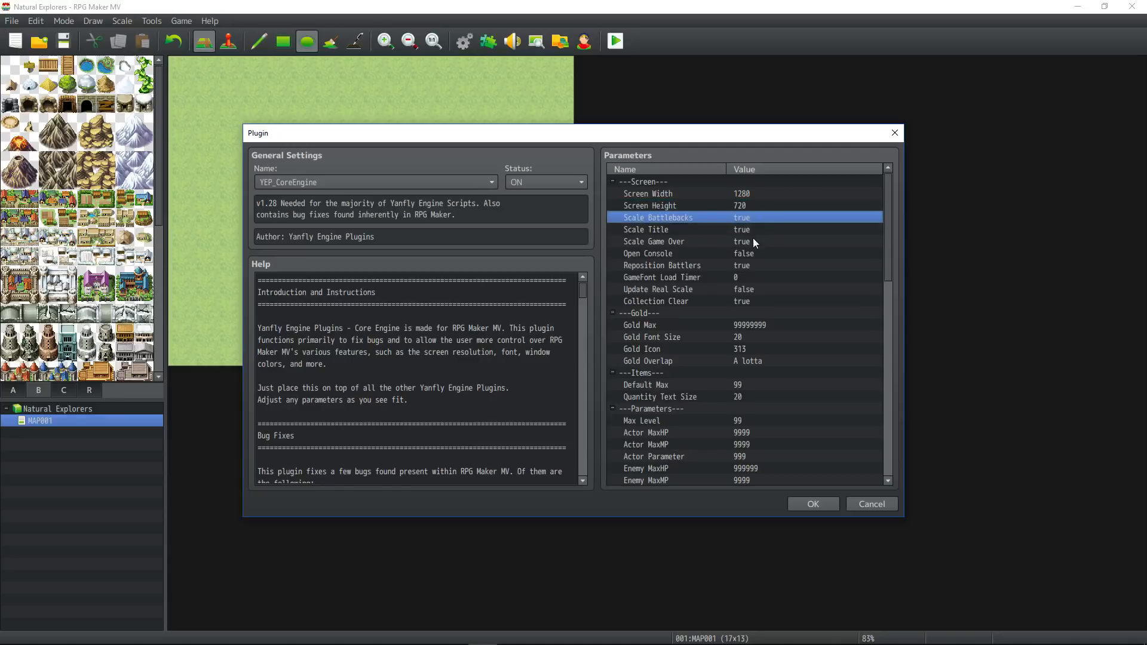
{"action": "left_click", "coordinate": [759, 205]}
{"action": "left_click", "coordinate": [763, 191]}
{"action": "left_click", "coordinate": [762, 205]}
{"action": "left_click", "coordinate": [761, 192]}
{"action": "left_click", "coordinate": [760, 208]}
{"action": "scroll", "coordinate": [755, 236], "scroll_direction": "down", "scroll_amount": 1}
{"action": "scroll", "coordinate": [755, 235], "scroll_direction": "up", "scroll_amount": 1}
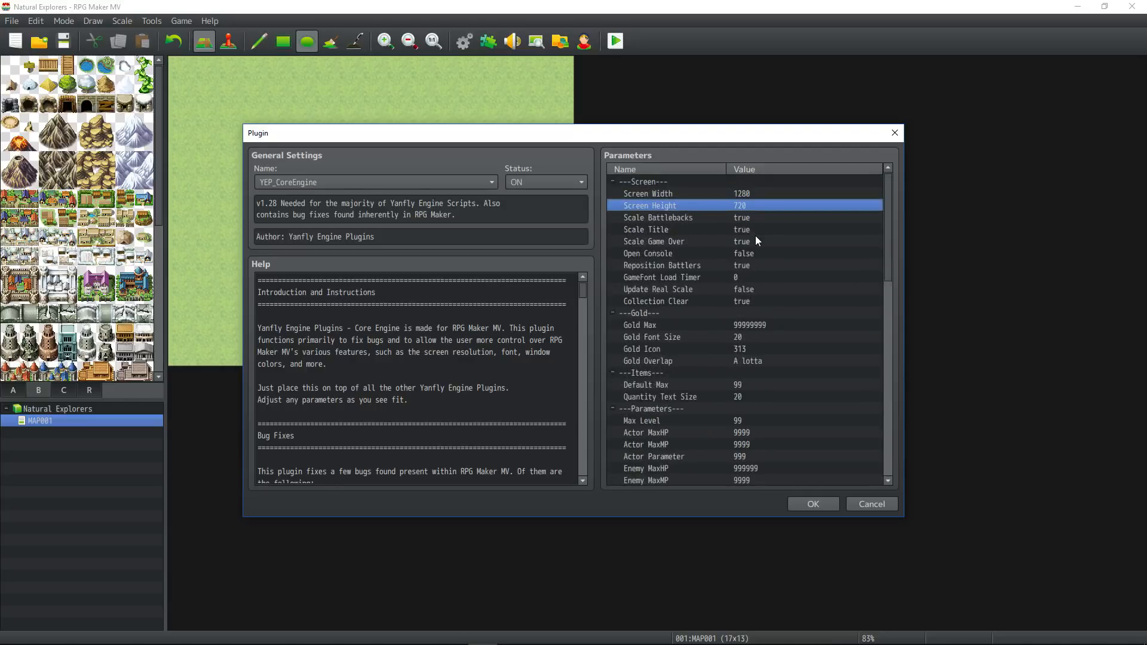
{"action": "left_click", "coordinate": [733, 219]}
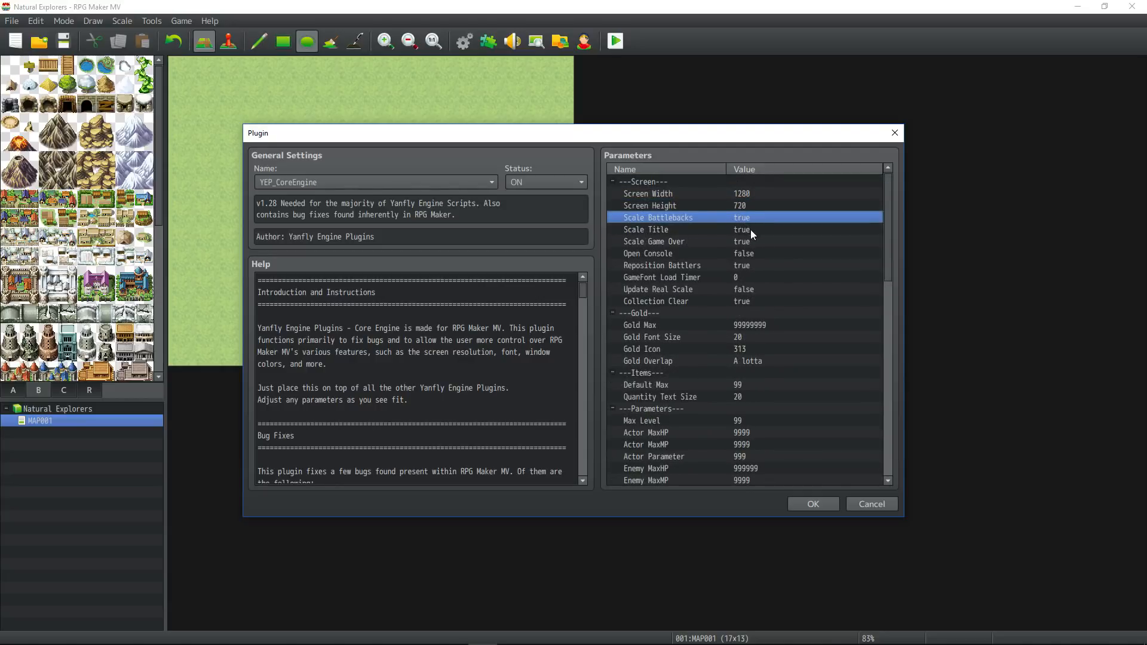
{"action": "left_click", "coordinate": [750, 229]}
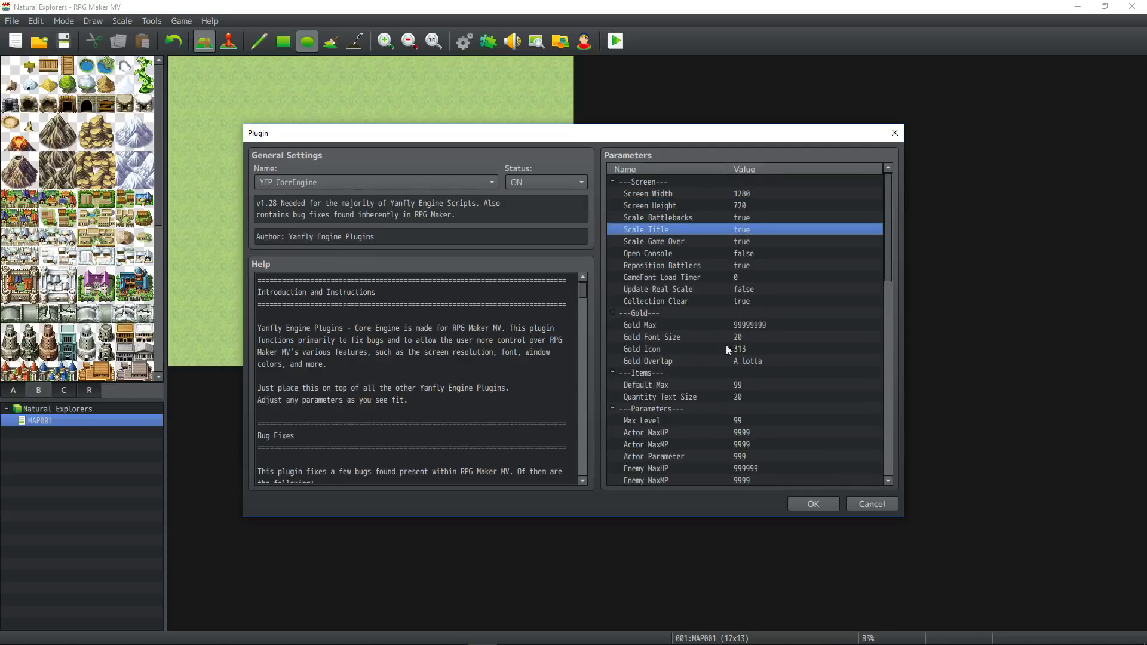
{"action": "left_click", "coordinate": [611, 311]}
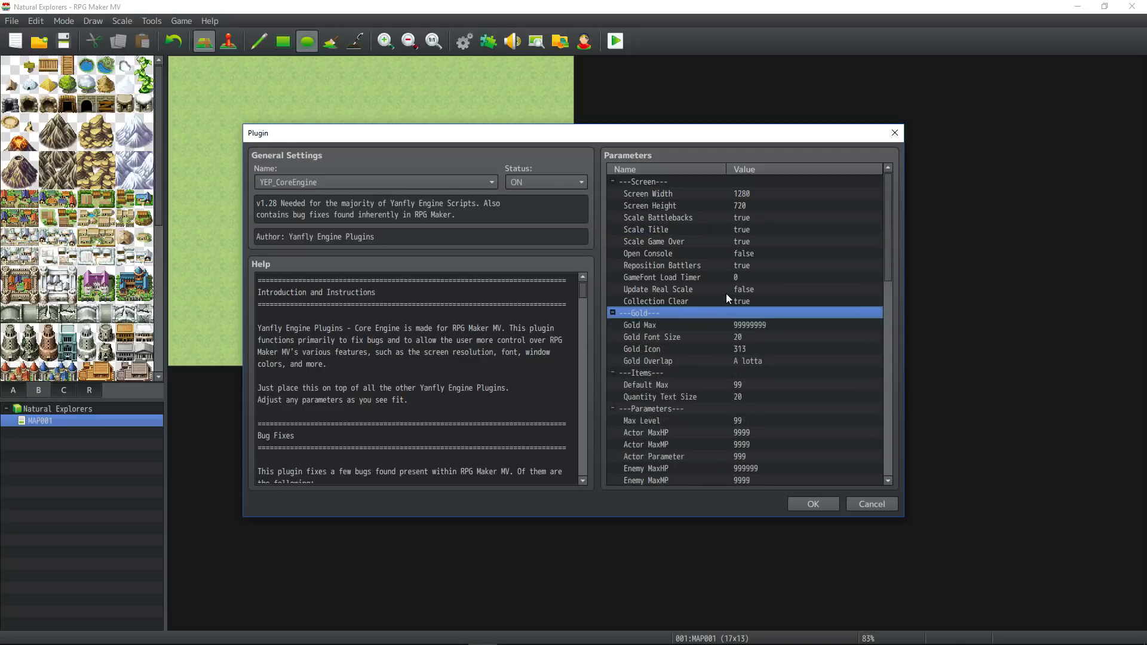
{"action": "scroll", "coordinate": [726, 300], "scroll_direction": "down", "scroll_amount": 8}
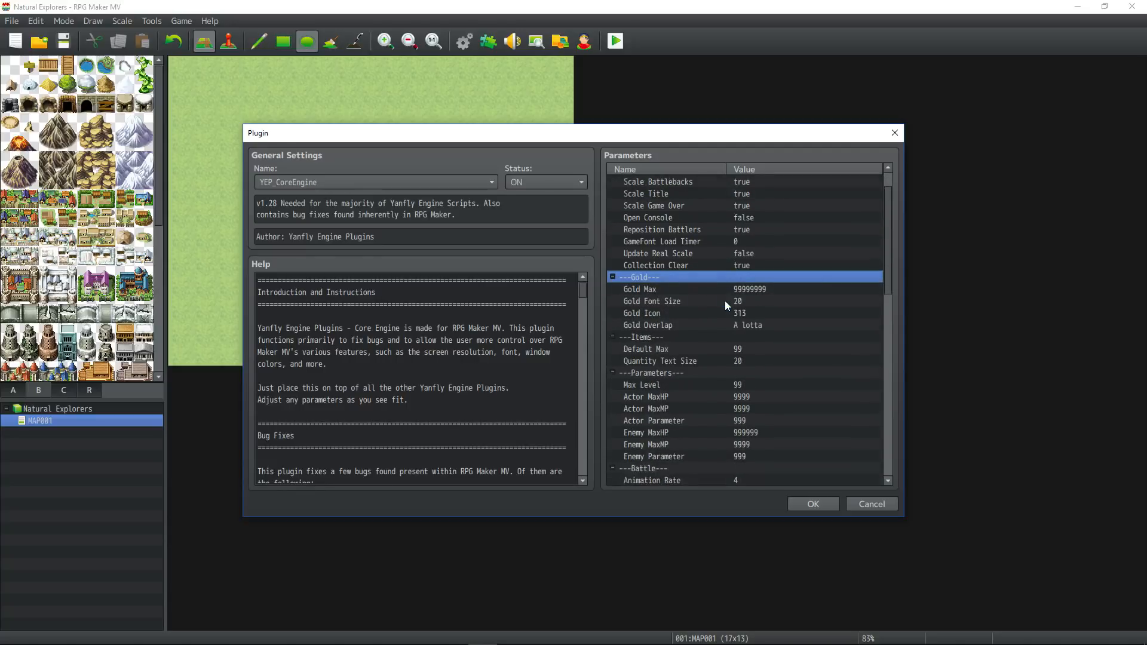
{"action": "scroll", "coordinate": [725, 300], "scroll_direction": "up", "scroll_amount": 8}
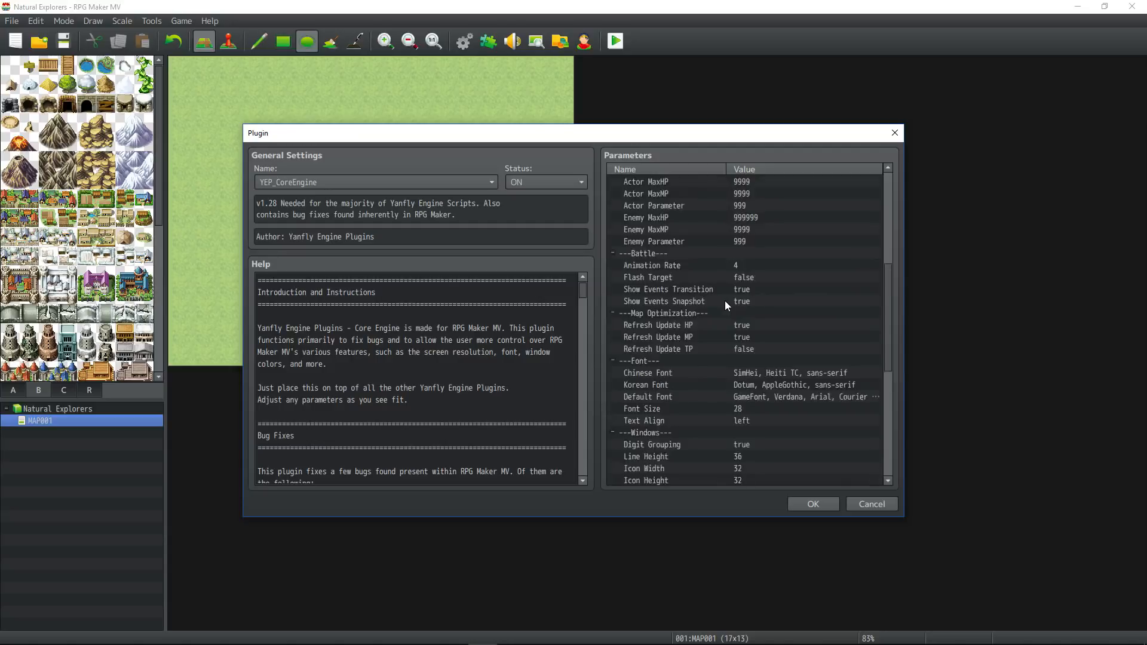
{"action": "scroll", "coordinate": [711, 283], "scroll_direction": "up", "scroll_amount": 1}
{"action": "left_click", "coordinate": [722, 198]}
{"action": "left_click", "coordinate": [723, 206]}
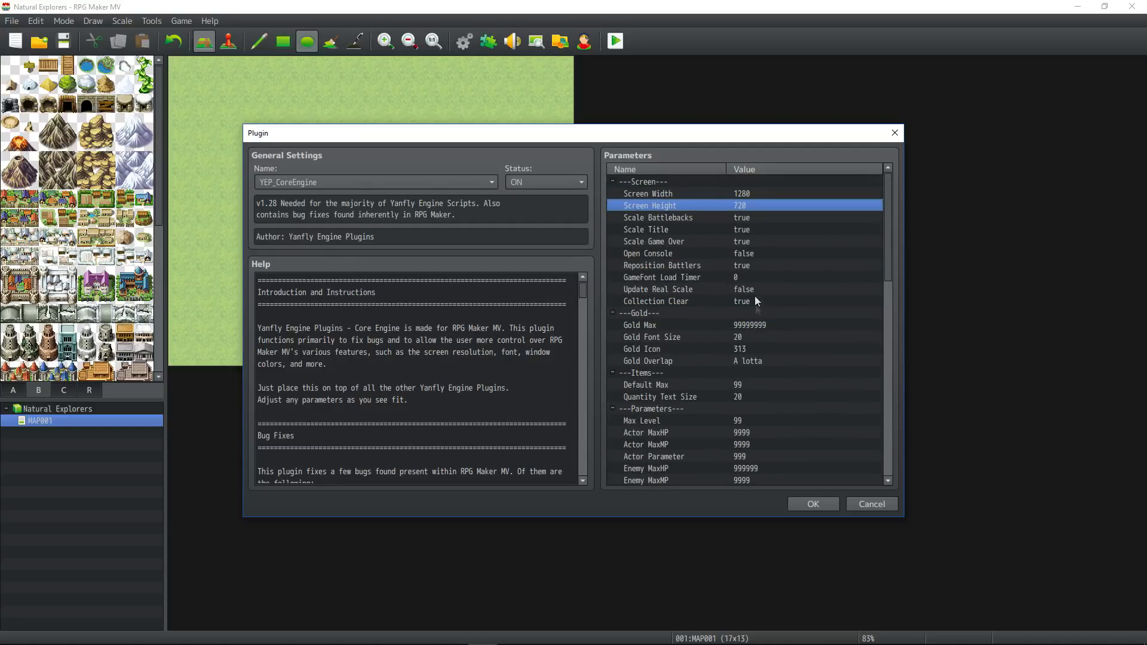
Set the battle Animation Rate to 3, look through the remaining parameters and confirm the plugin settings.
{"action": "scroll", "coordinate": [754, 298], "scroll_direction": "down", "scroll_amount": 7}
{"action": "double_click", "coordinate": [735, 277]}
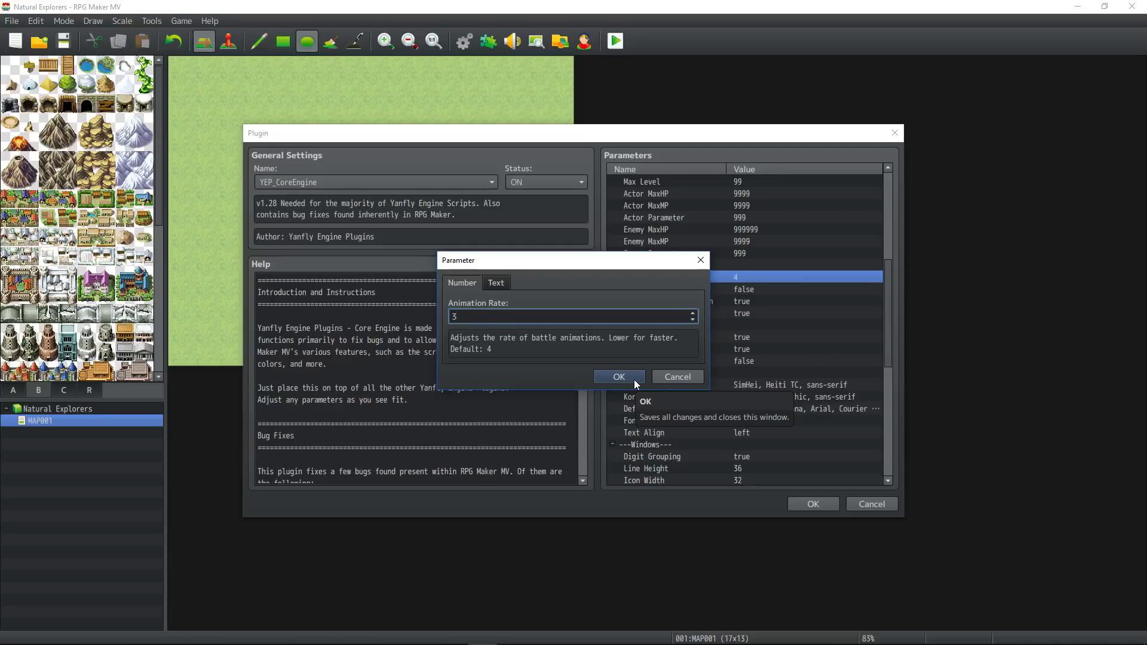
{"action": "left_click", "coordinate": [618, 377]}
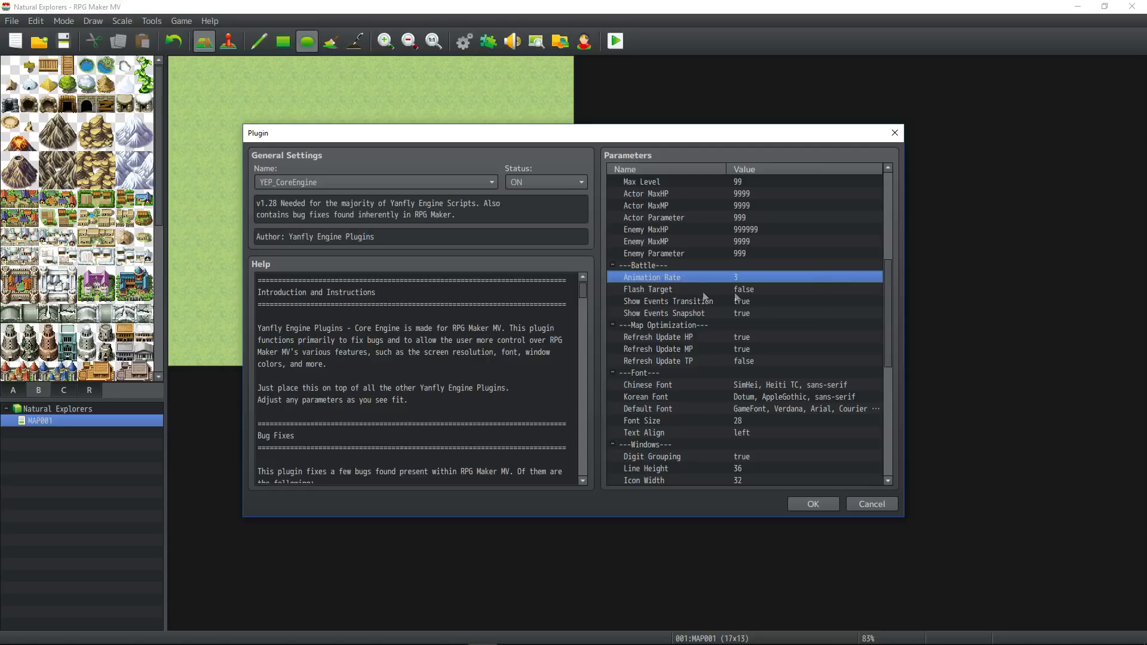
{"action": "left_click", "coordinate": [702, 292]}
{"action": "scroll", "coordinate": [755, 291], "scroll_direction": "down", "scroll_amount": 8}
{"action": "left_click", "coordinate": [745, 314]}
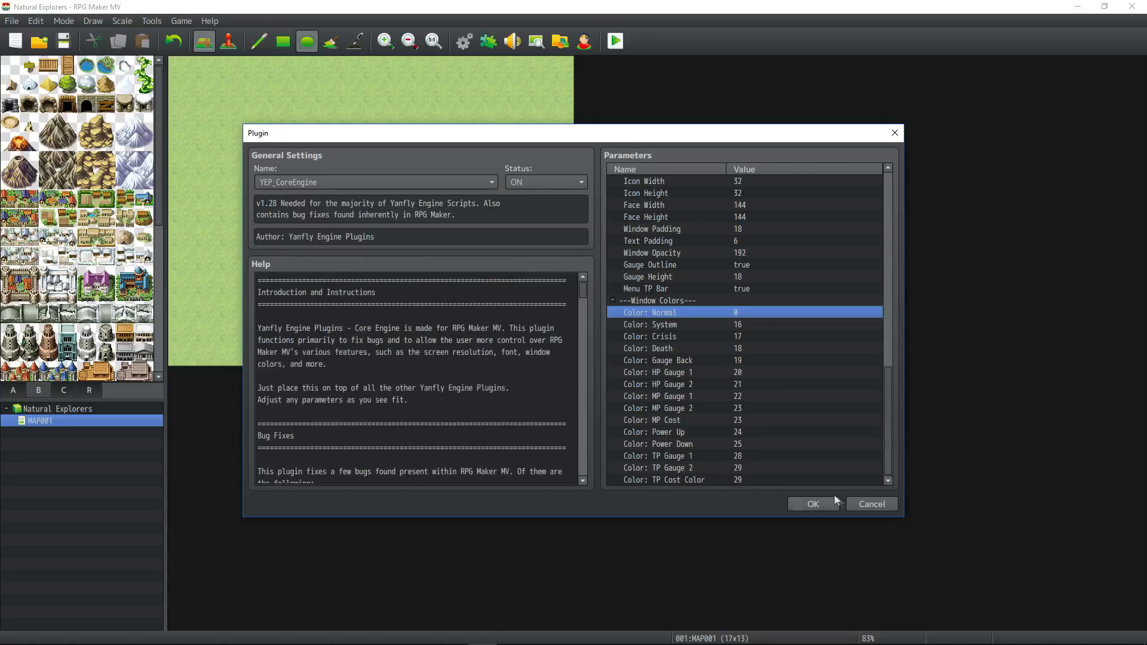
{"action": "left_click", "coordinate": [813, 504]}
Check the type lists in the Database, close it without changes and save the project.
{"action": "left_click", "coordinate": [464, 40]}
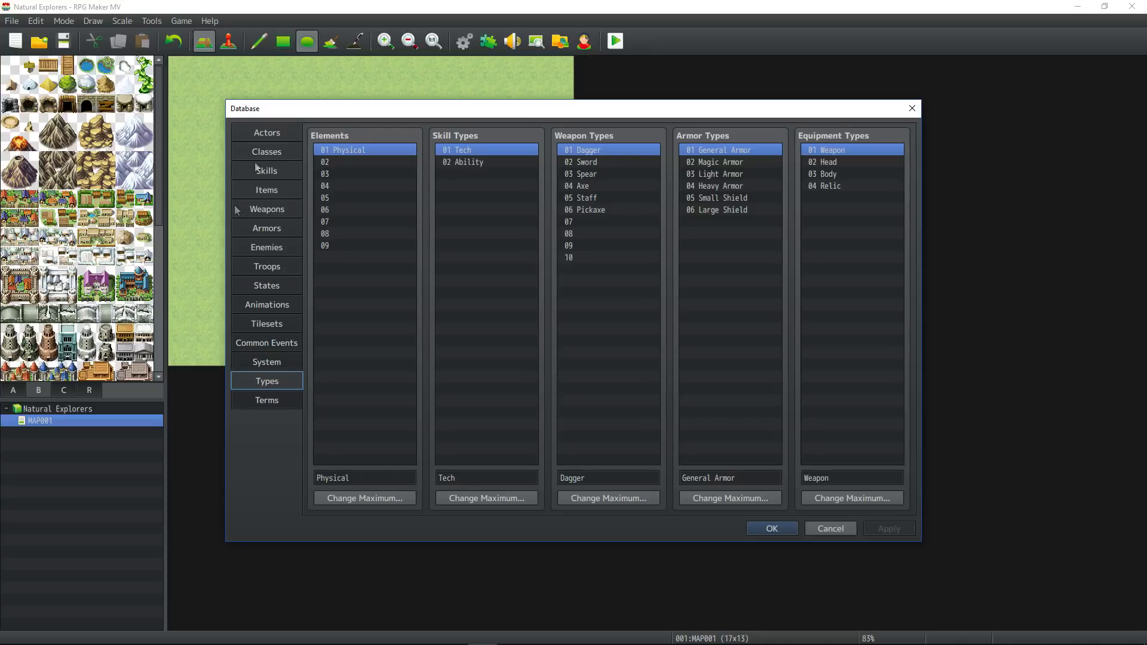
{"action": "left_click", "coordinate": [776, 530]}
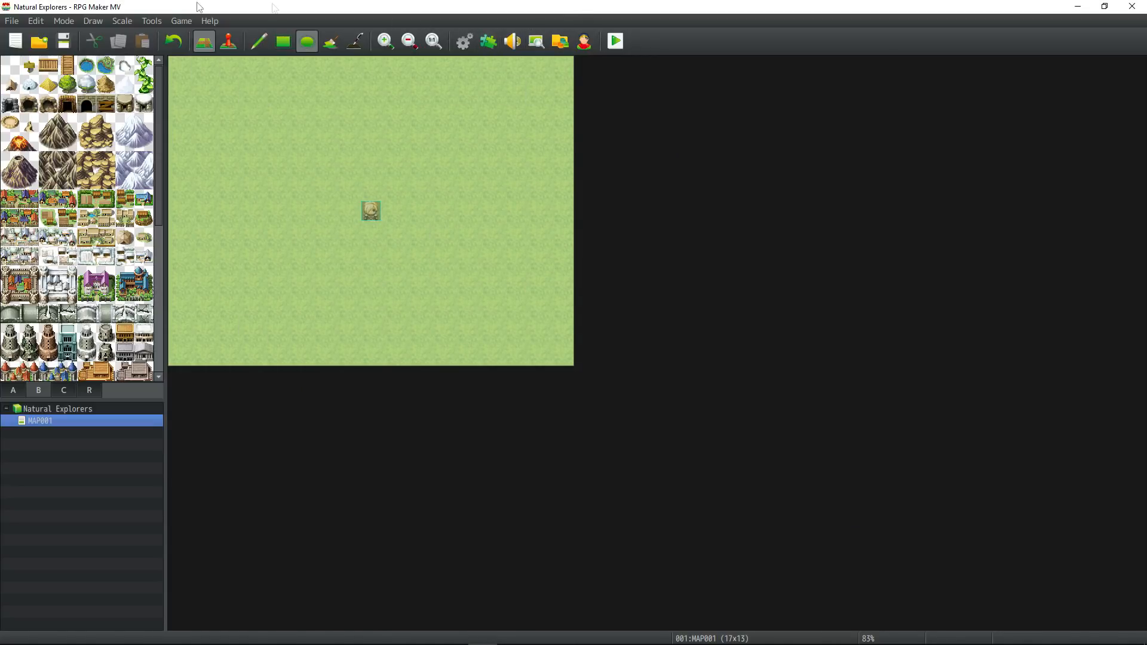
{"action": "left_click", "coordinate": [11, 20]}
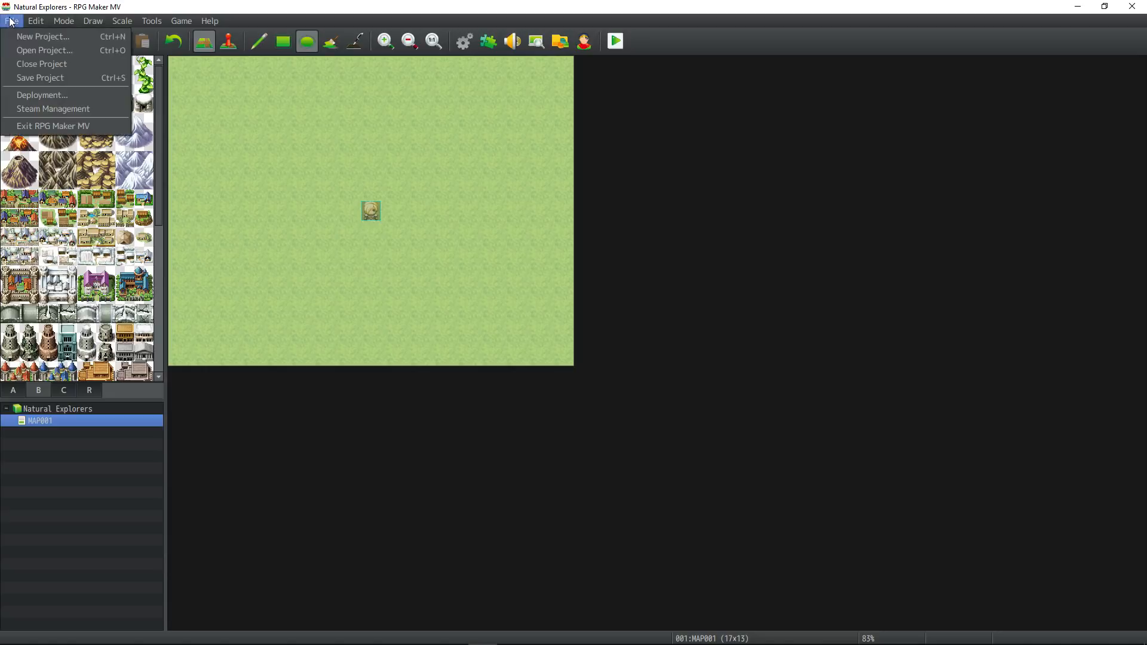
{"action": "left_click", "coordinate": [45, 80]}
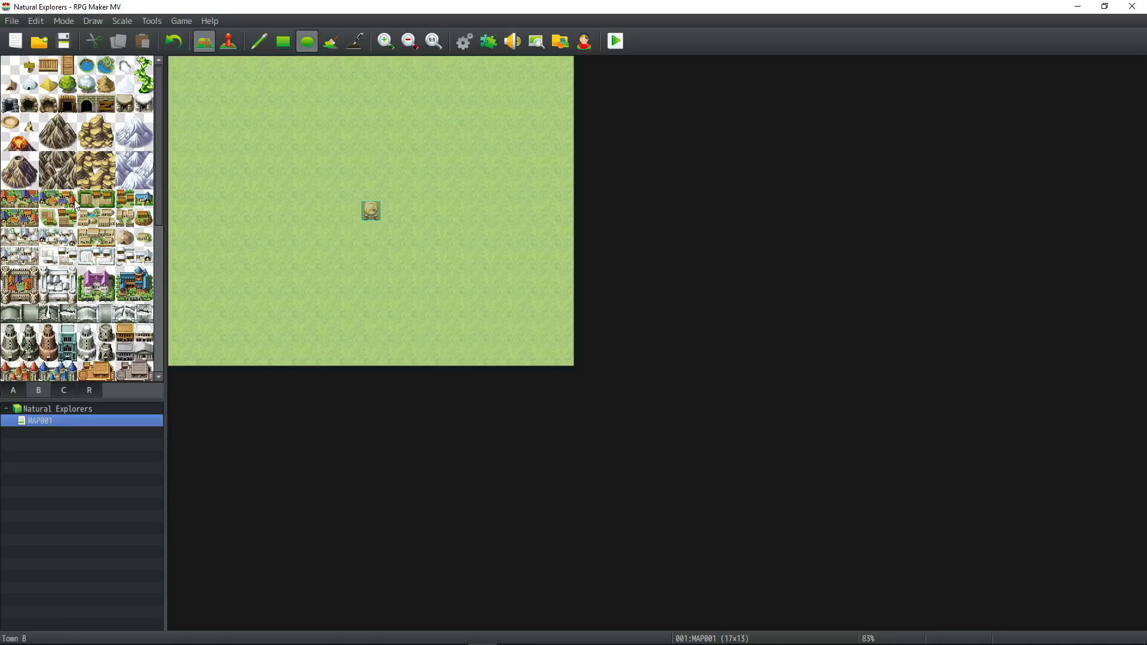
Switch to the browser and examine the terms of use and the town parts sheet in the world map resource thread.
{"action": "key", "text": "alt+Tab"}
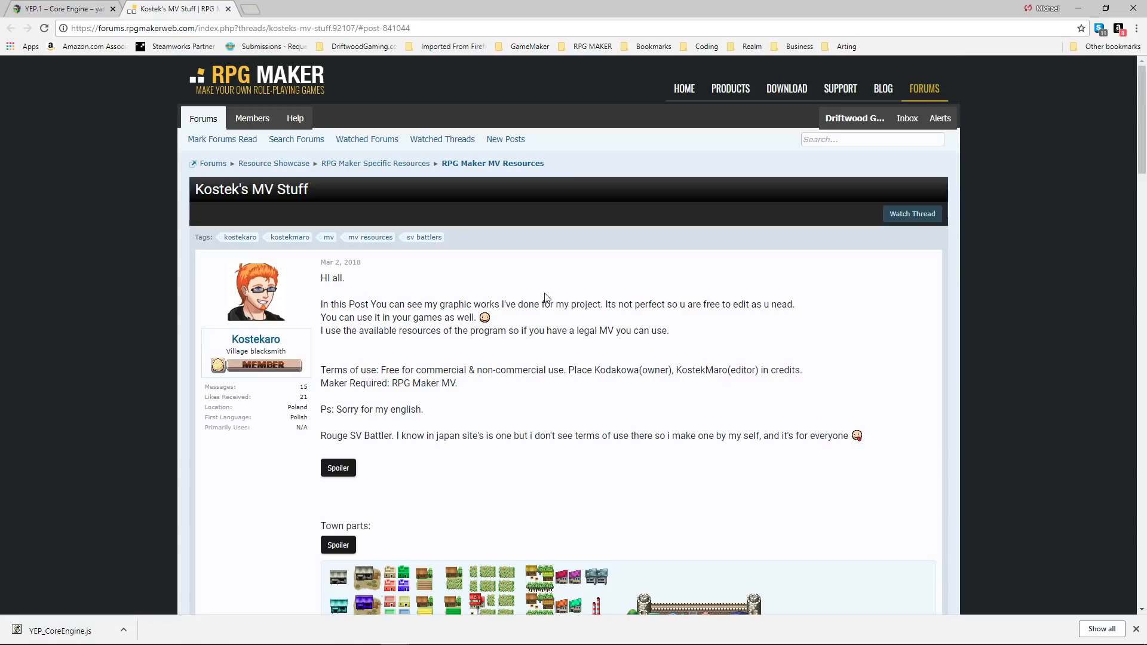
{"action": "scroll", "coordinate": [545, 297], "scroll_direction": "down", "scroll_amount": 4}
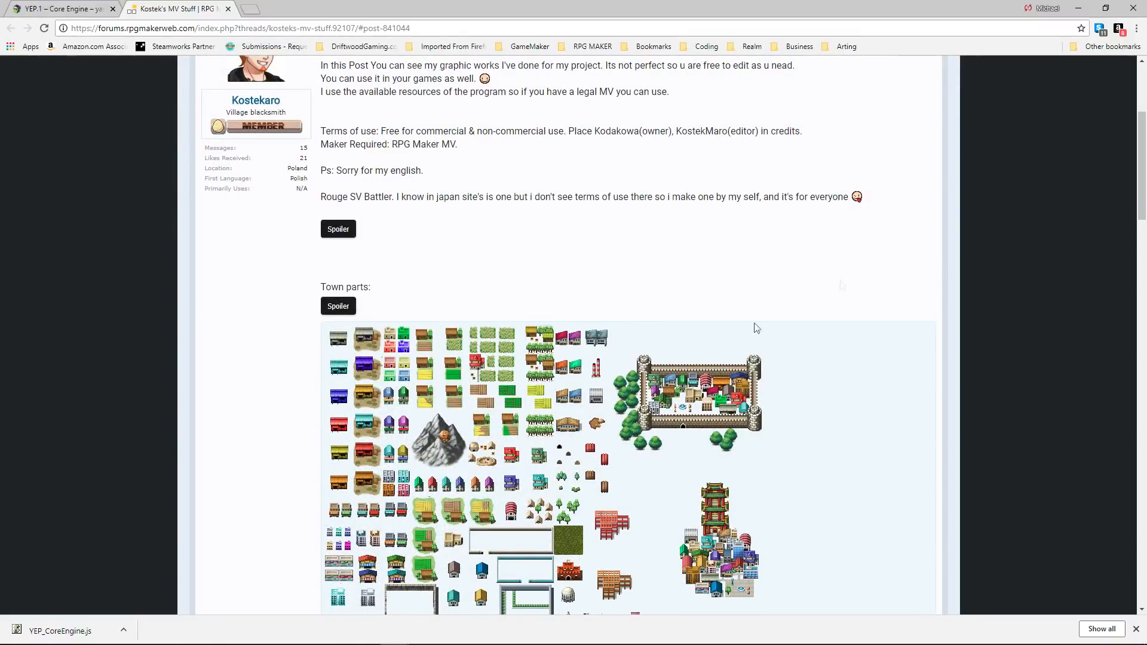
{"action": "scroll", "coordinate": [840, 285], "scroll_direction": "down", "scroll_amount": 1}
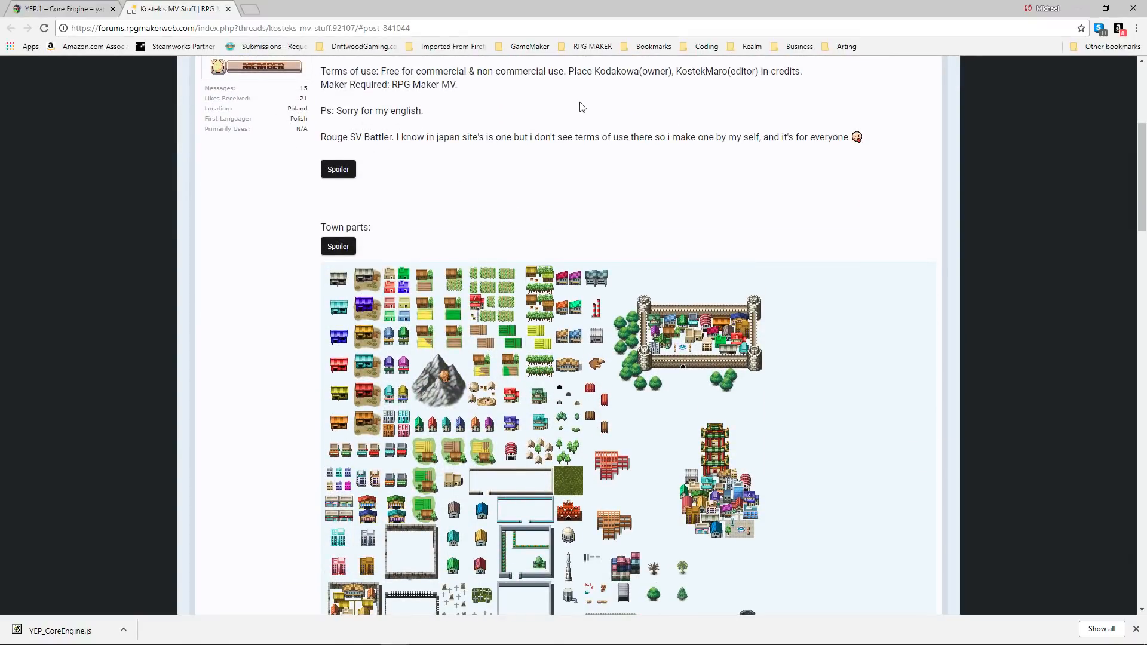
{"action": "scroll", "coordinate": [558, 236], "scroll_direction": "down", "scroll_amount": 2}
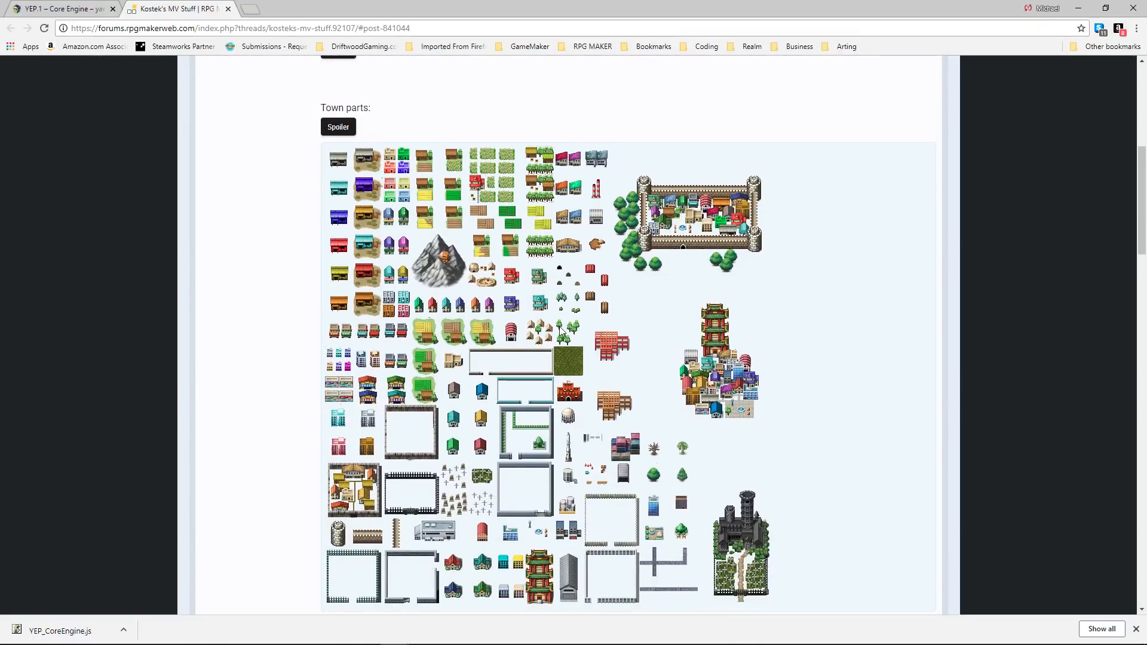
{"action": "scroll", "coordinate": [560, 329], "scroll_direction": "down", "scroll_amount": 3}
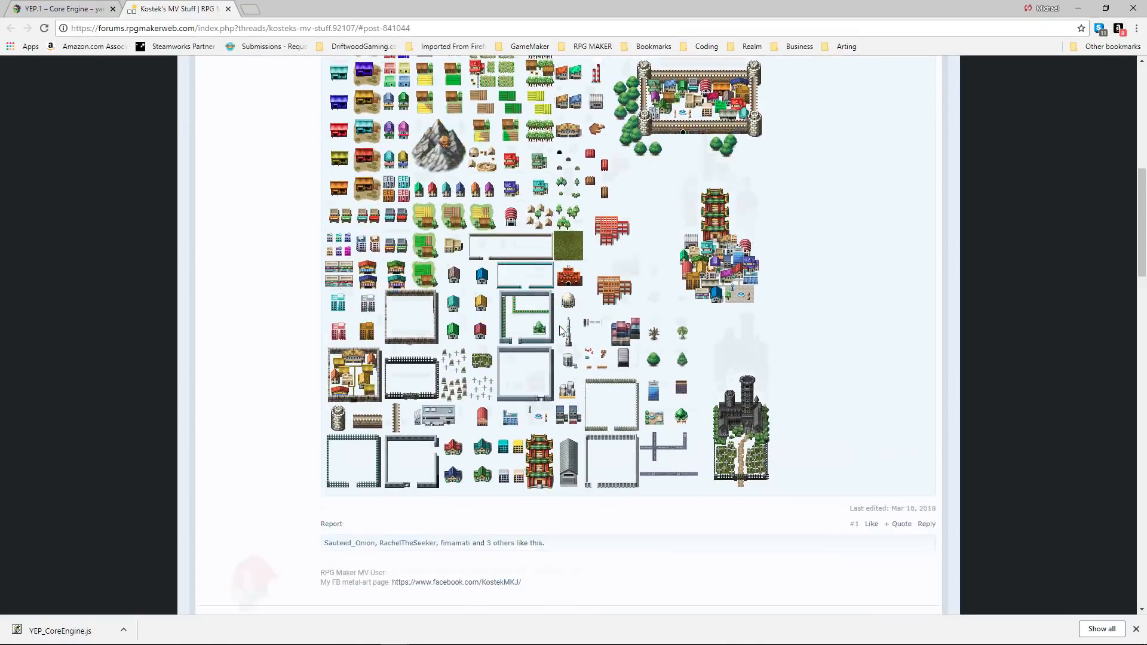
{"action": "scroll", "coordinate": [561, 329], "scroll_direction": "up", "scroll_amount": 1}
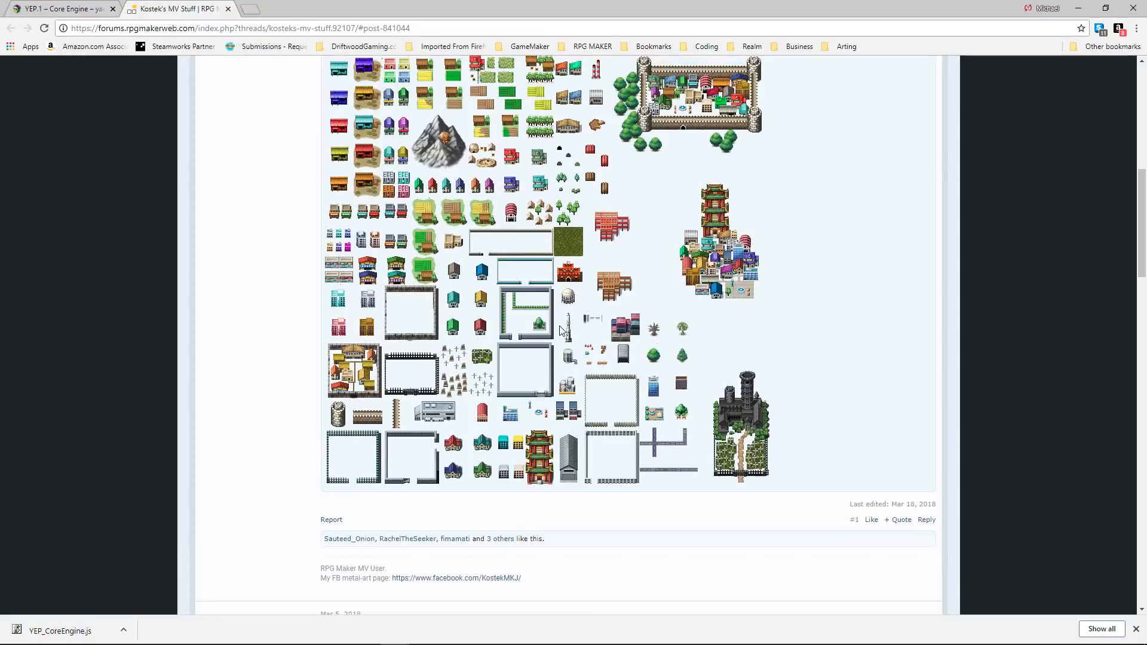
{"action": "scroll", "coordinate": [561, 329], "scroll_direction": "up", "scroll_amount": 1}
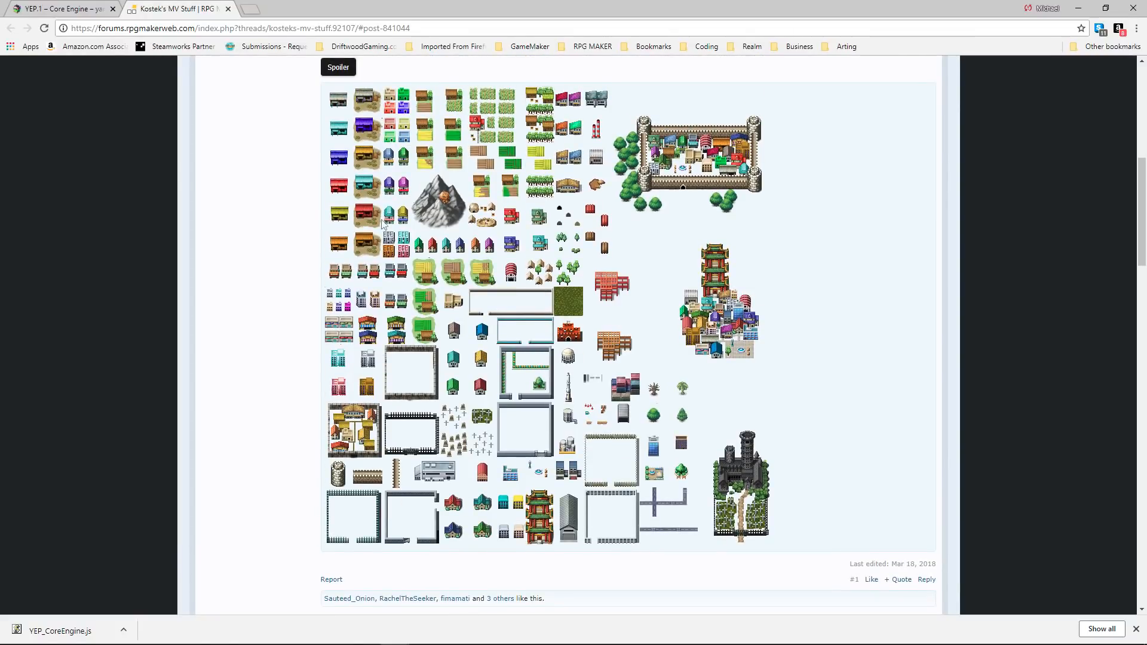
{"action": "scroll", "coordinate": [253, 138], "scroll_direction": "up", "scroll_amount": 7}
{"action": "scroll", "coordinate": [460, 323], "scroll_direction": "down", "scroll_amount": 7}
{"action": "scroll", "coordinate": [405, 224], "scroll_direction": "up", "scroll_amount": 1}
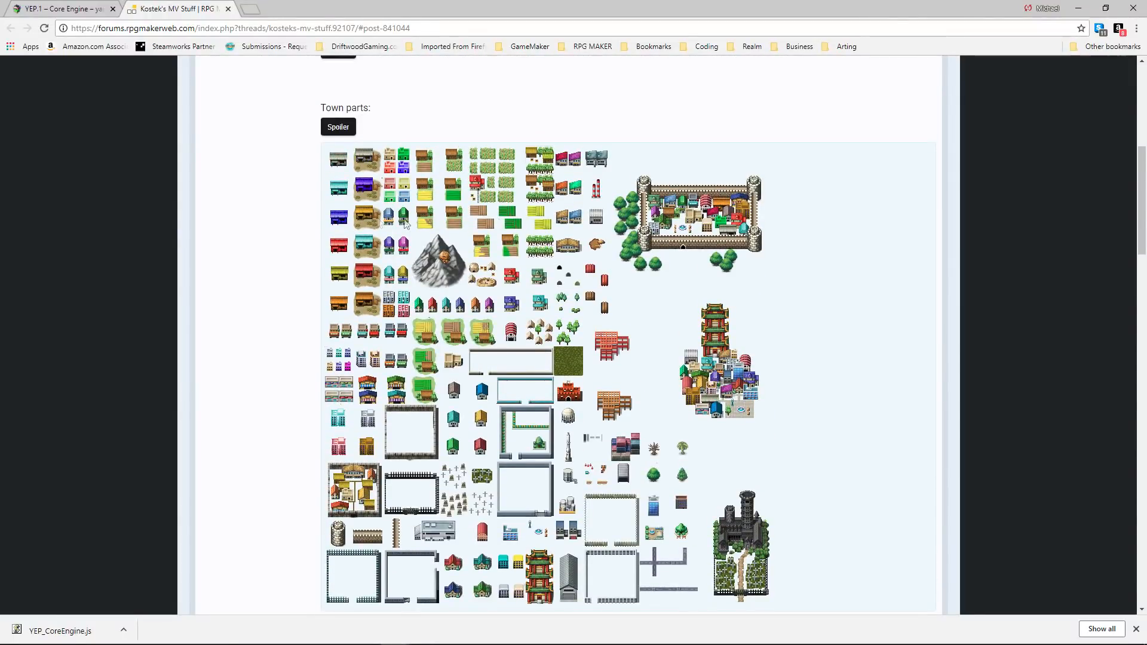
{"action": "scroll", "coordinate": [493, 219], "scroll_direction": "down", "scroll_amount": 2}
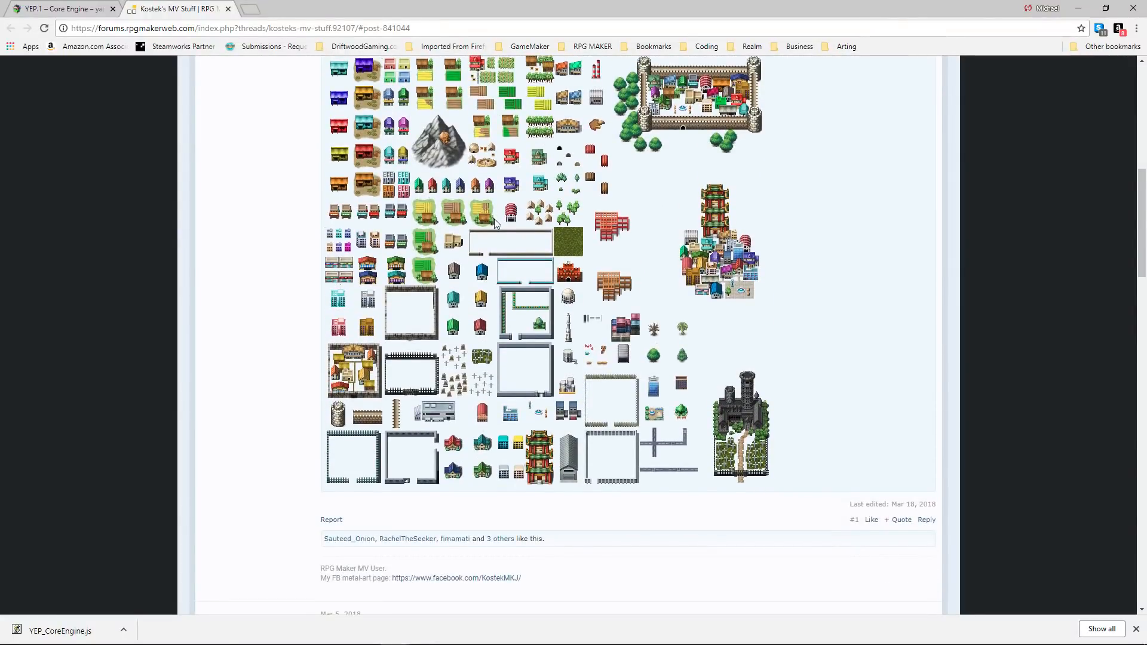
{"action": "scroll", "coordinate": [644, 292], "scroll_direction": "up", "scroll_amount": 3}
{"action": "scroll", "coordinate": [644, 292], "scroll_direction": "down", "scroll_amount": 2}
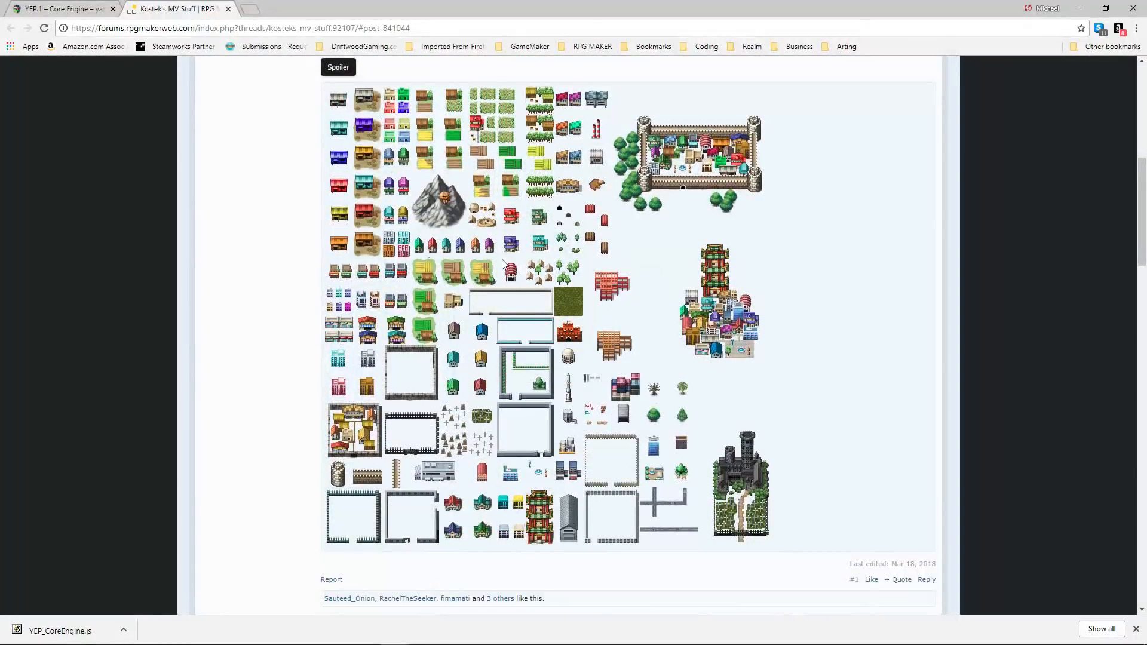
Save the town parts sheet as World_kostek.png inside the Natural Explorers project's img folder.
{"action": "right_click", "coordinate": [418, 151]}
{"action": "left_click", "coordinate": [463, 171]}
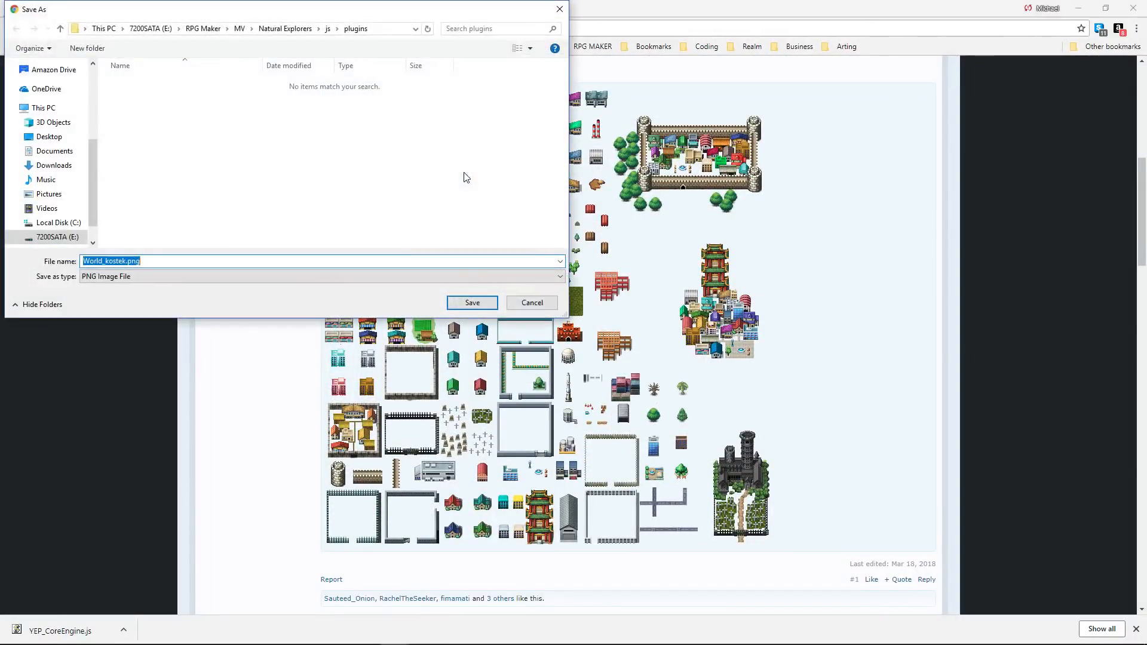
{"action": "left_click", "coordinate": [267, 30]}
{"action": "double_click", "coordinate": [130, 133]}
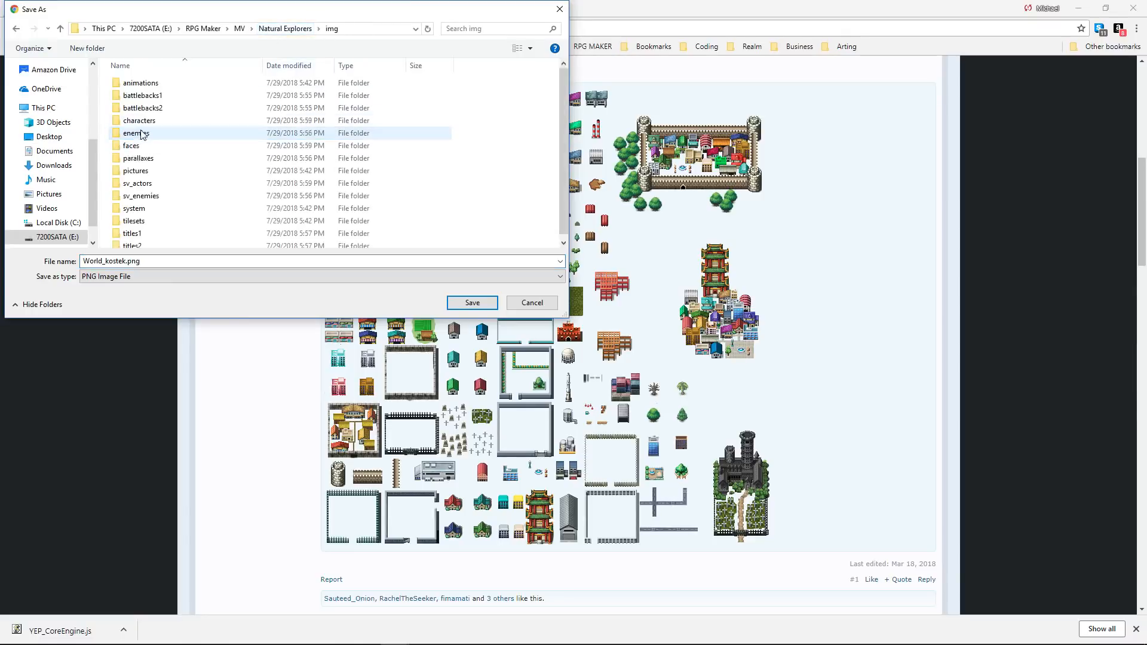
{"action": "double_click", "coordinate": [211, 126]}
{"action": "left_click", "coordinate": [463, 303]}
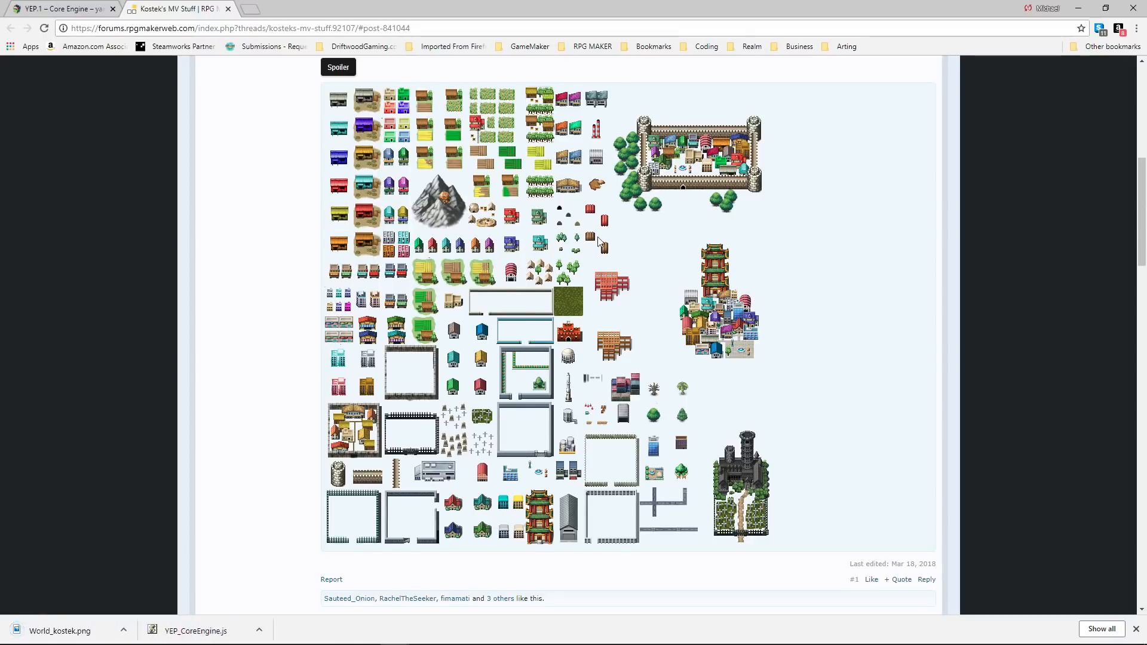
Go to the RPGMakerWeb MV Resource Showcase Directory, look through its Animations links and collapse that section again.
{"action": "scroll", "coordinate": [600, 241], "scroll_direction": "down", "scroll_amount": 3}
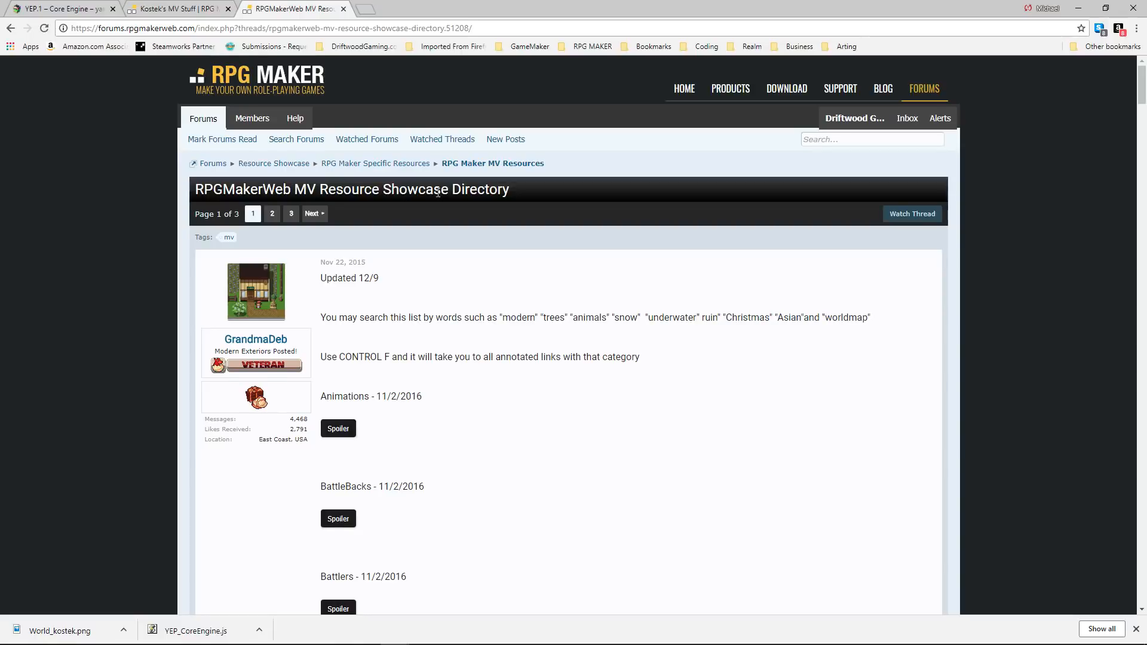
{"action": "scroll", "coordinate": [400, 236], "scroll_direction": "down", "scroll_amount": 4}
{"action": "left_click", "coordinate": [348, 192]}
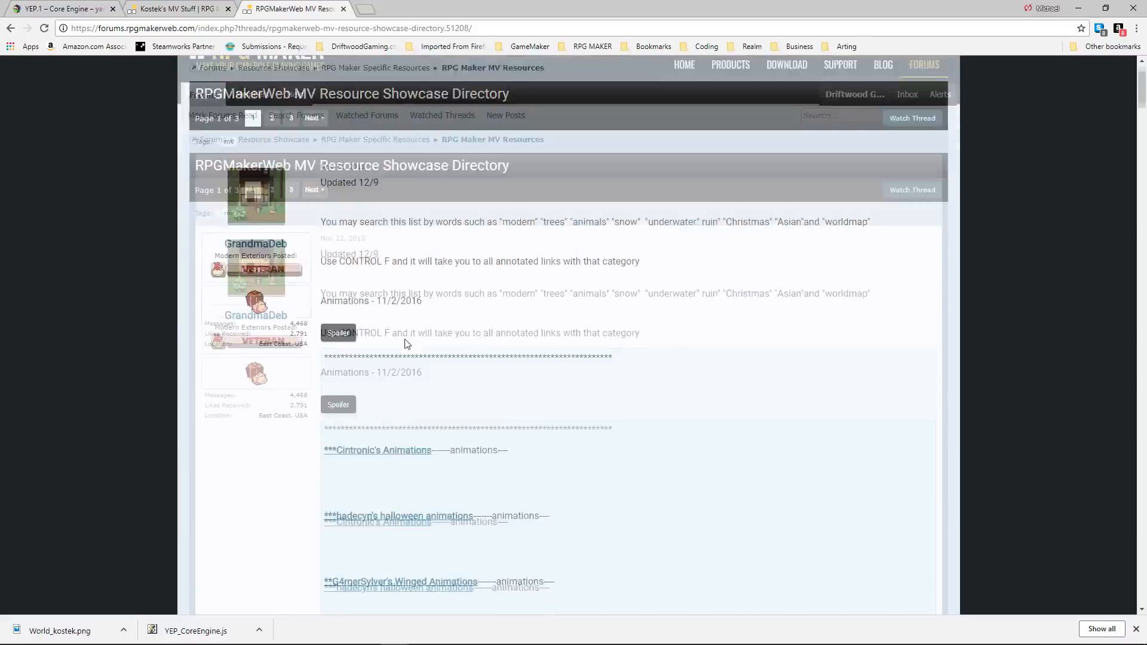
{"action": "scroll", "coordinate": [375, 246], "scroll_direction": "down", "scroll_amount": 3}
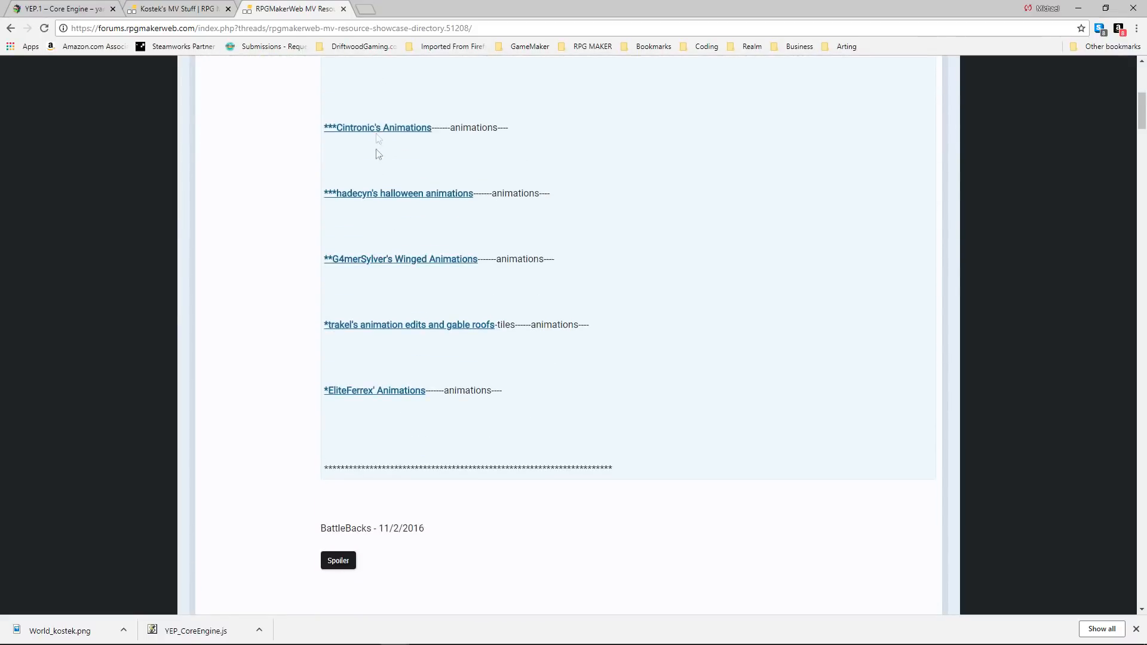
{"action": "scroll", "coordinate": [367, 295], "scroll_direction": "up", "scroll_amount": 6}
{"action": "left_click", "coordinate": [346, 368]}
{"action": "scroll", "coordinate": [369, 239], "scroll_direction": "down", "scroll_amount": 6}
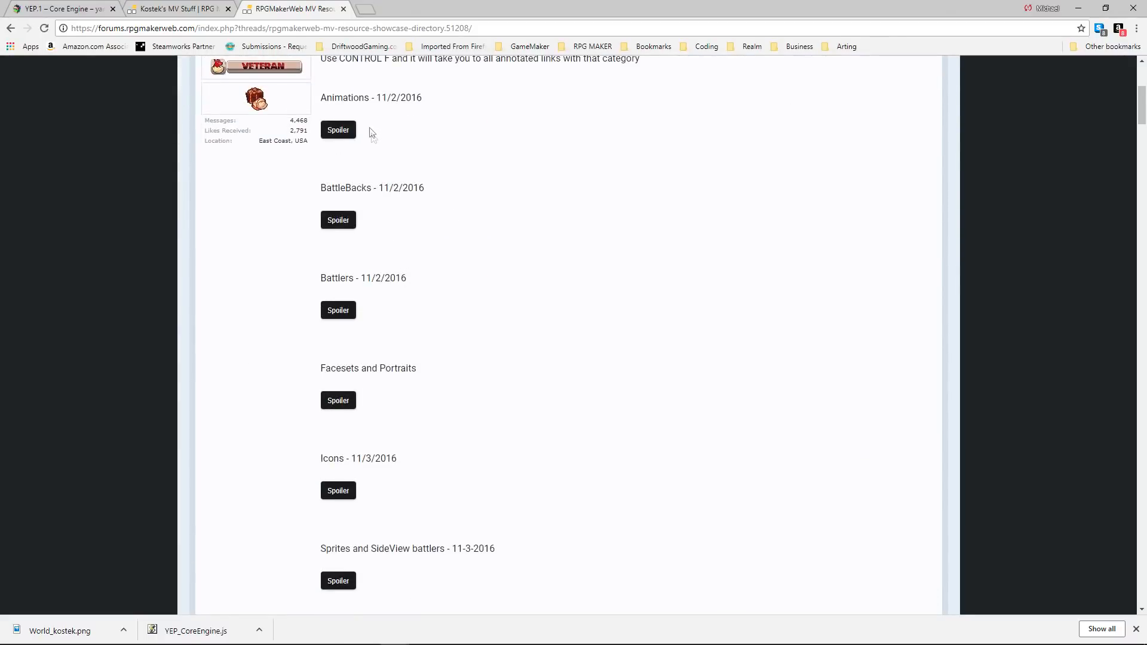
Look through the directory's Battlers links and neighbouring resource categories, collapsing the sections again.
{"action": "left_click", "coordinate": [338, 190]}
{"action": "scroll", "coordinate": [382, 221], "scroll_direction": "down", "scroll_amount": 5}
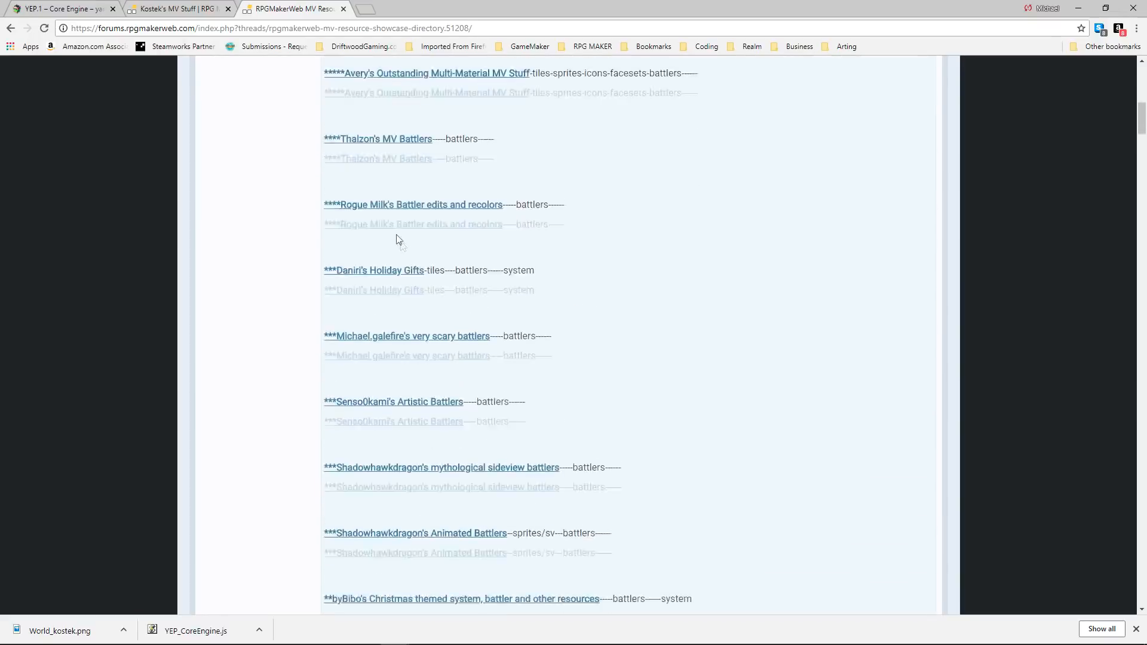
{"action": "scroll", "coordinate": [369, 233], "scroll_direction": "up", "scroll_amount": 9}
{"action": "left_click", "coordinate": [345, 487]}
{"action": "left_click", "coordinate": [346, 403]}
{"action": "scroll", "coordinate": [389, 289], "scroll_direction": "down", "scroll_amount": 8}
{"action": "scroll", "coordinate": [391, 287], "scroll_direction": "up", "scroll_amount": 3}
{"action": "scroll", "coordinate": [370, 290], "scroll_direction": "up", "scroll_amount": 3}
{"action": "left_click", "coordinate": [352, 292]}
{"action": "scroll", "coordinate": [398, 284], "scroll_direction": "down", "scroll_amount": 7}
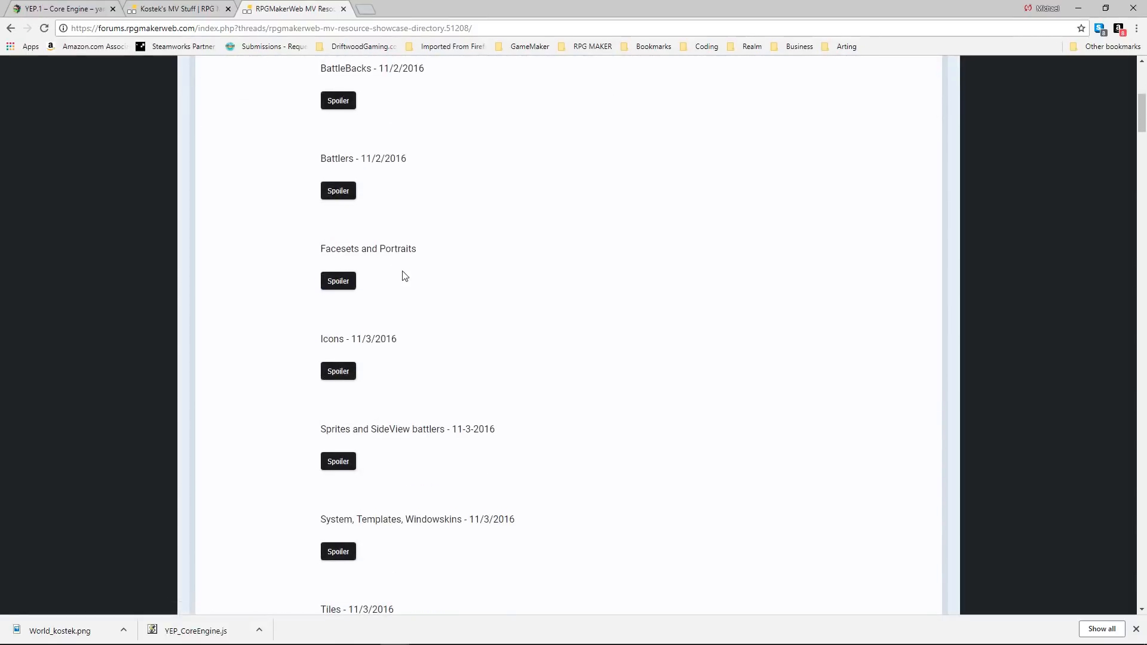
Show the directory's Tiles section and look through its list of linked resources.
{"action": "scroll", "coordinate": [389, 297], "scroll_direction": "down", "scroll_amount": 2}
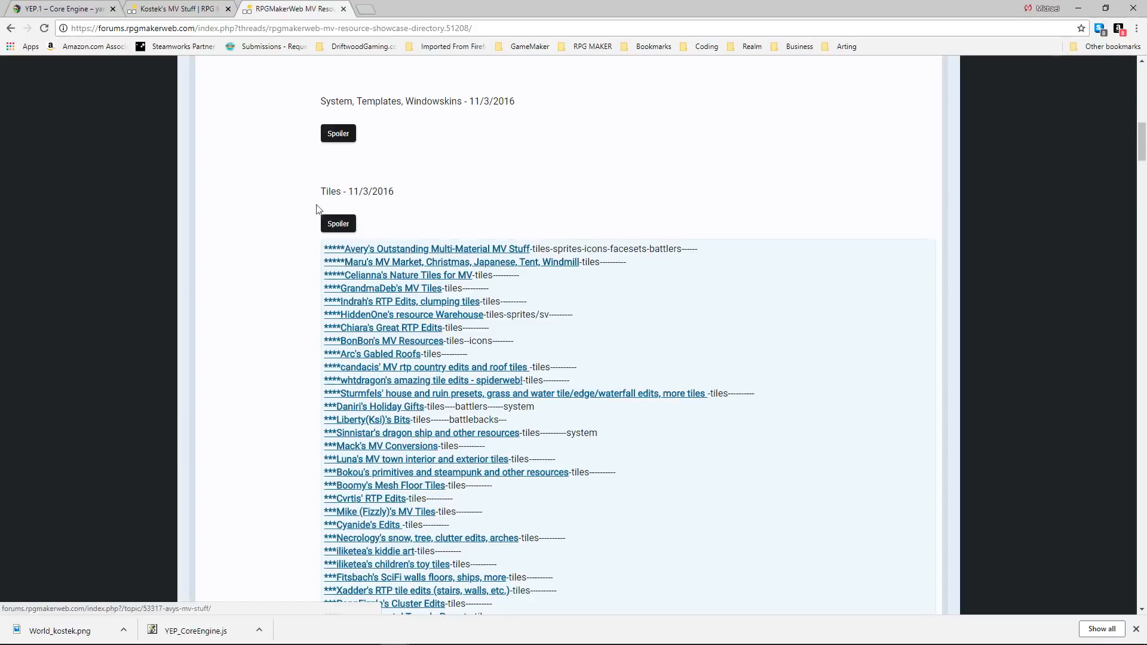
{"action": "left_click", "coordinate": [334, 224]}
{"action": "left_click", "coordinate": [335, 224]}
{"action": "scroll", "coordinate": [449, 277], "scroll_direction": "down", "scroll_amount": 5}
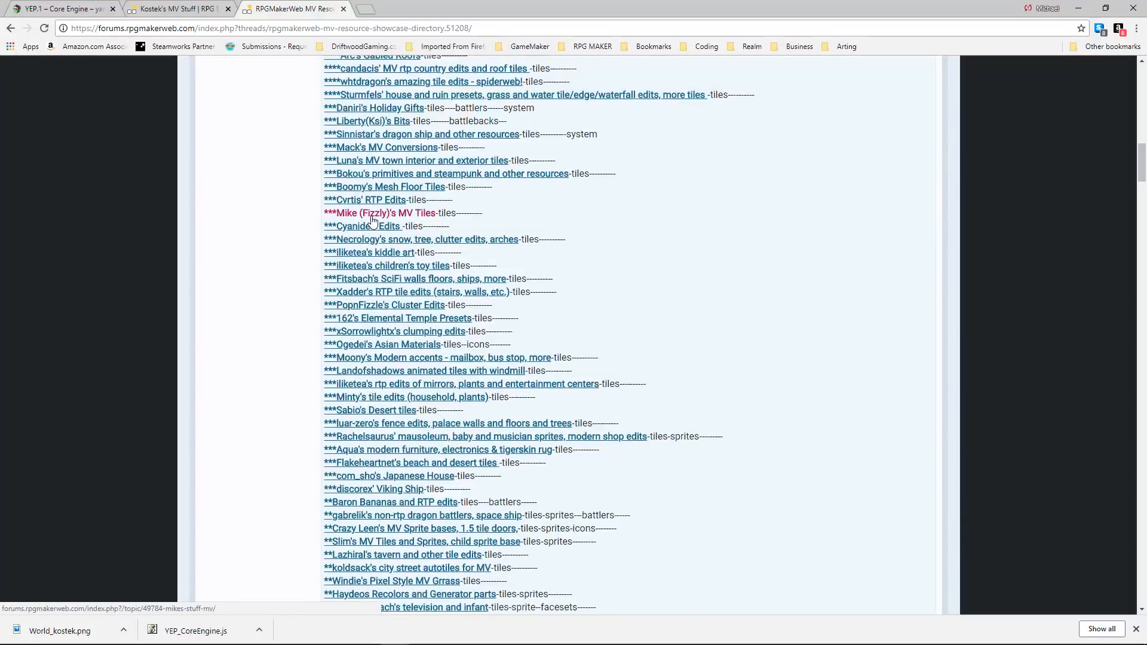
{"action": "scroll", "coordinate": [374, 227], "scroll_direction": "up", "scroll_amount": 5}
Open the multi-material thread heading the Tiles list and view its interior tile resources.
{"action": "left_click", "coordinate": [415, 265]}
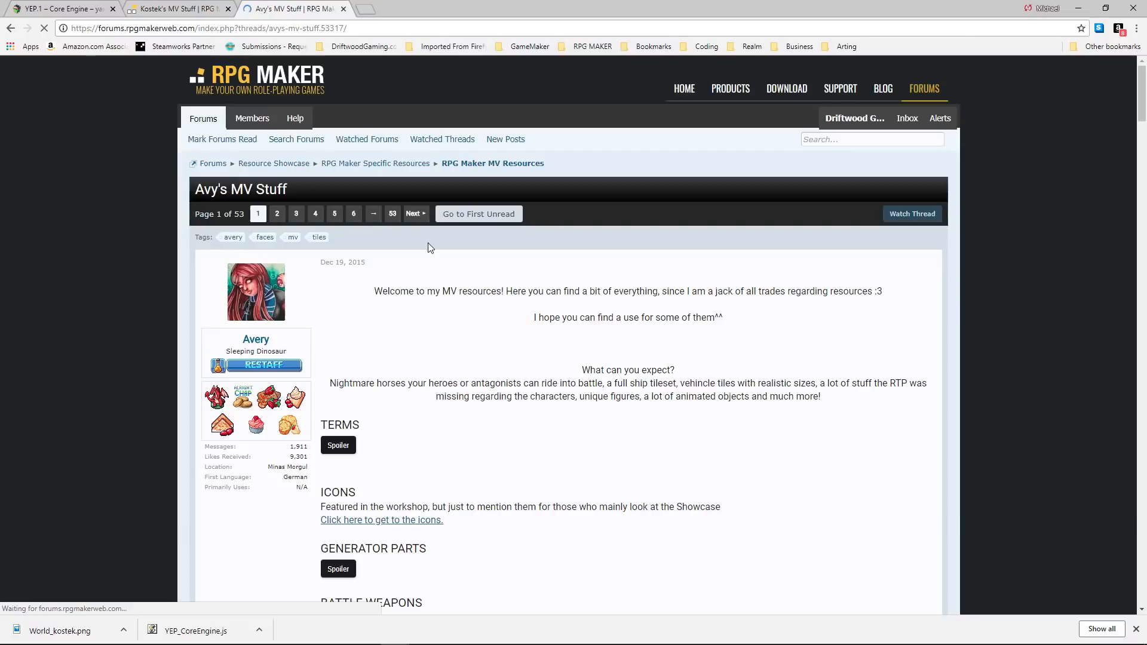
{"action": "scroll", "coordinate": [514, 307], "scroll_direction": "down", "scroll_amount": 1}
{"action": "scroll", "coordinate": [514, 307], "scroll_direction": "down", "scroll_amount": 10}
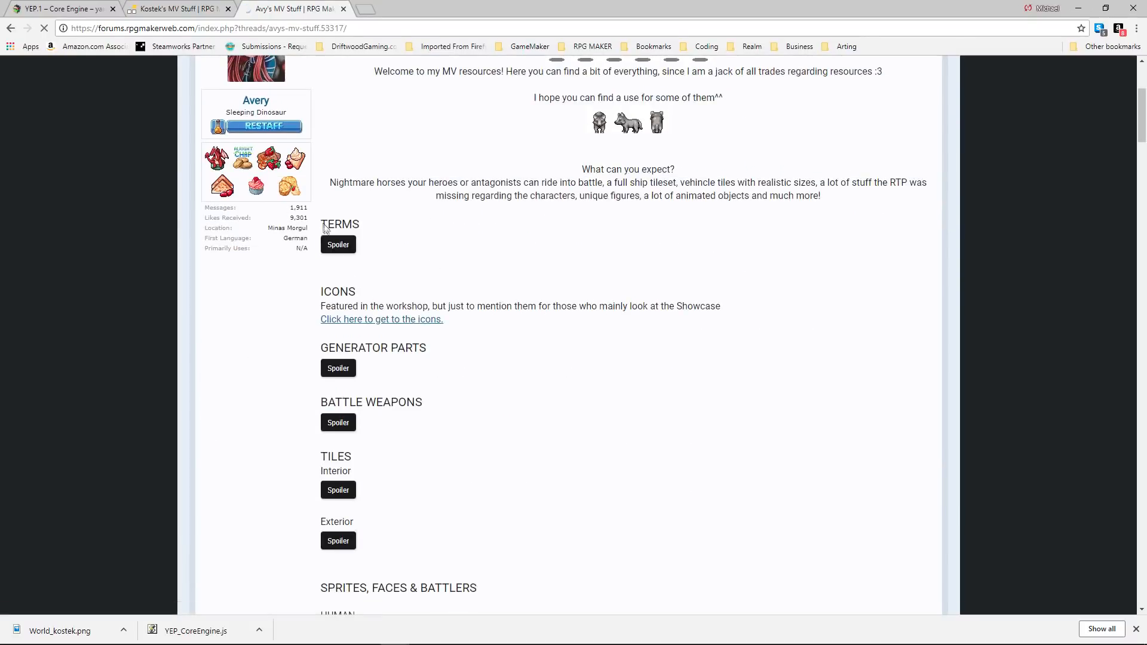
{"action": "left_click", "coordinate": [336, 131]}
{"action": "left_click", "coordinate": [341, 277]}
{"action": "scroll", "coordinate": [392, 291], "scroll_direction": "down", "scroll_amount": 20}
{"action": "scroll", "coordinate": [392, 291], "scroll_direction": "down", "scroll_amount": 1}
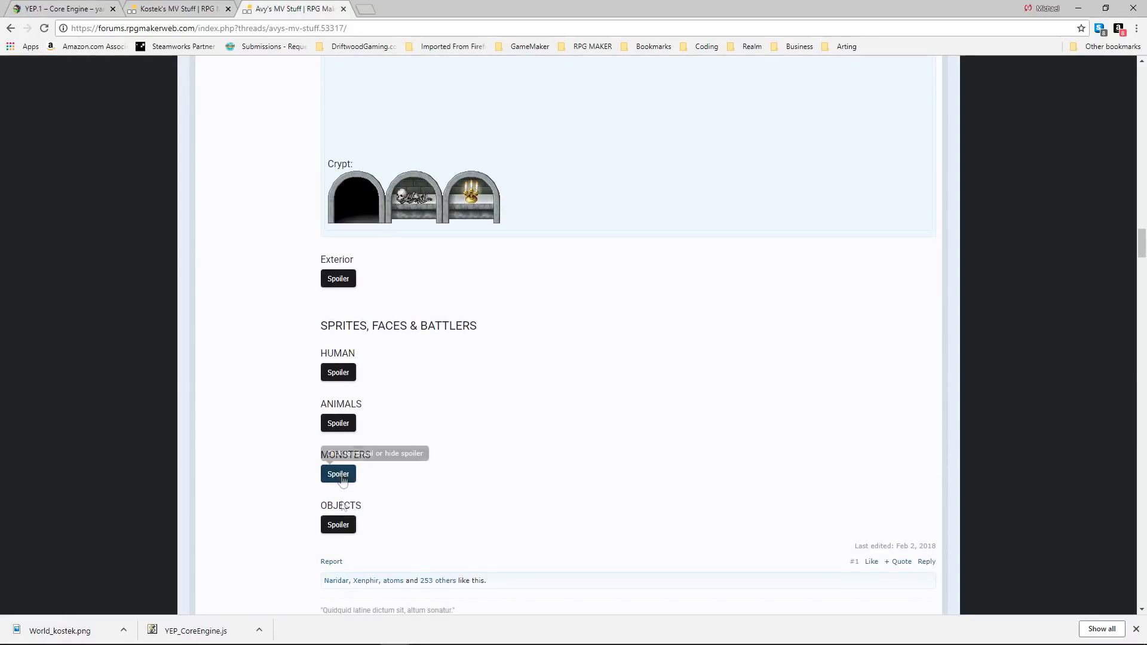
Browse the replies below the thread's first post for additional battlers, icons and tiles.
{"action": "scroll", "coordinate": [362, 475], "scroll_direction": "down", "scroll_amount": 4}
{"action": "scroll", "coordinate": [355, 419], "scroll_direction": "down", "scroll_amount": 9}
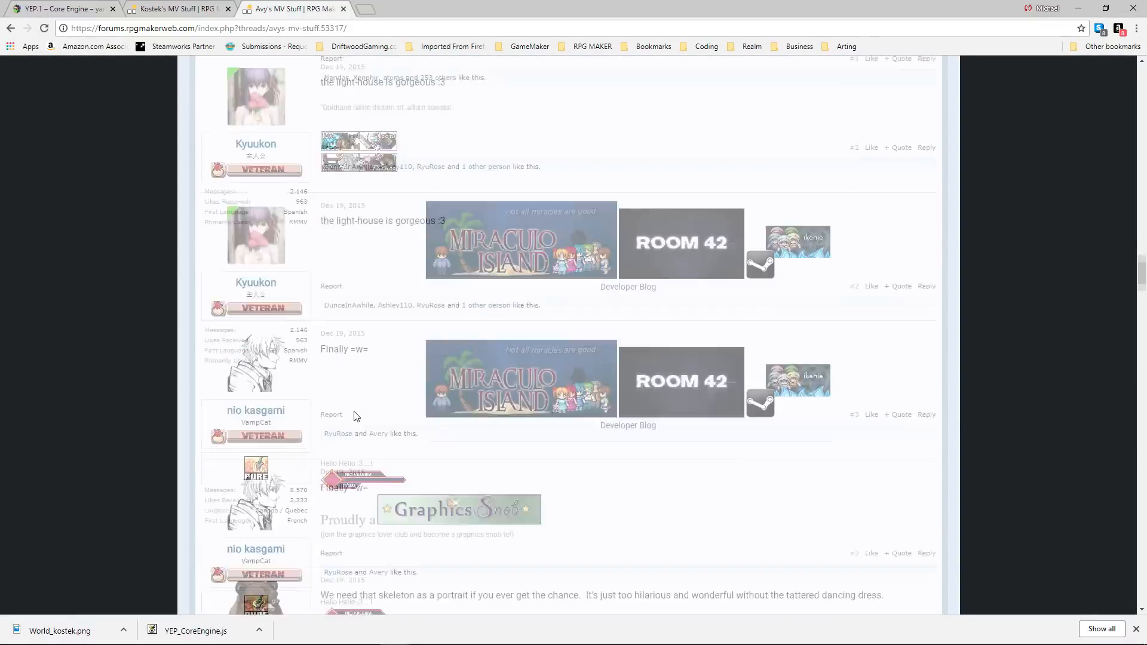
{"action": "scroll", "coordinate": [355, 395], "scroll_direction": "down", "scroll_amount": 8}
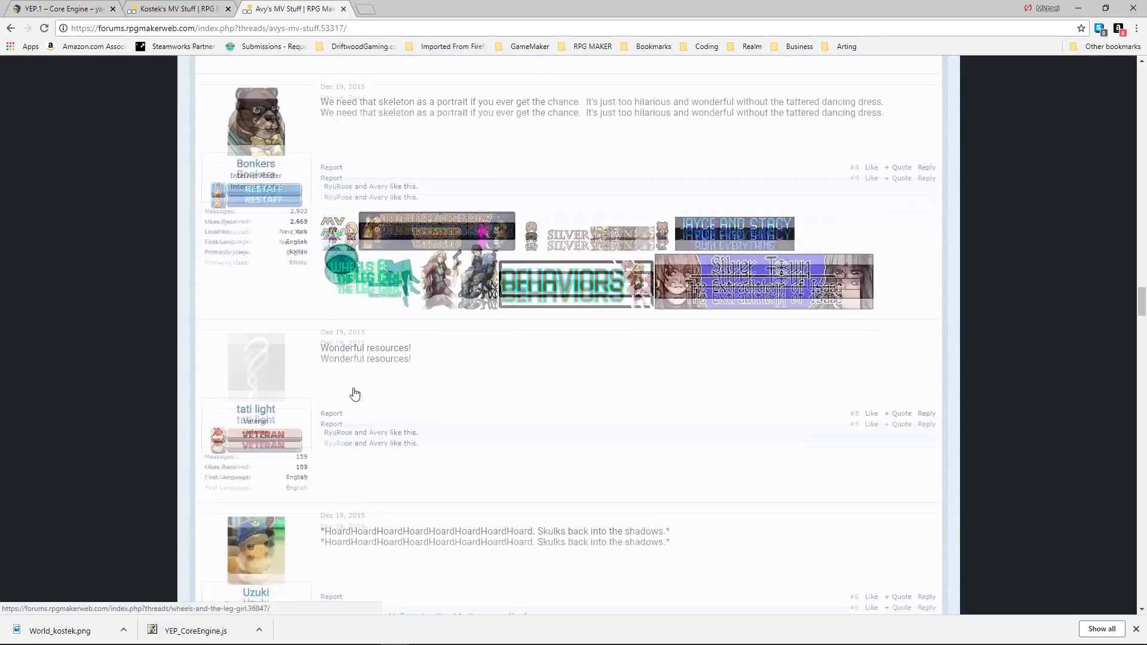
{"action": "scroll", "coordinate": [354, 393], "scroll_direction": "down", "scroll_amount": 14}
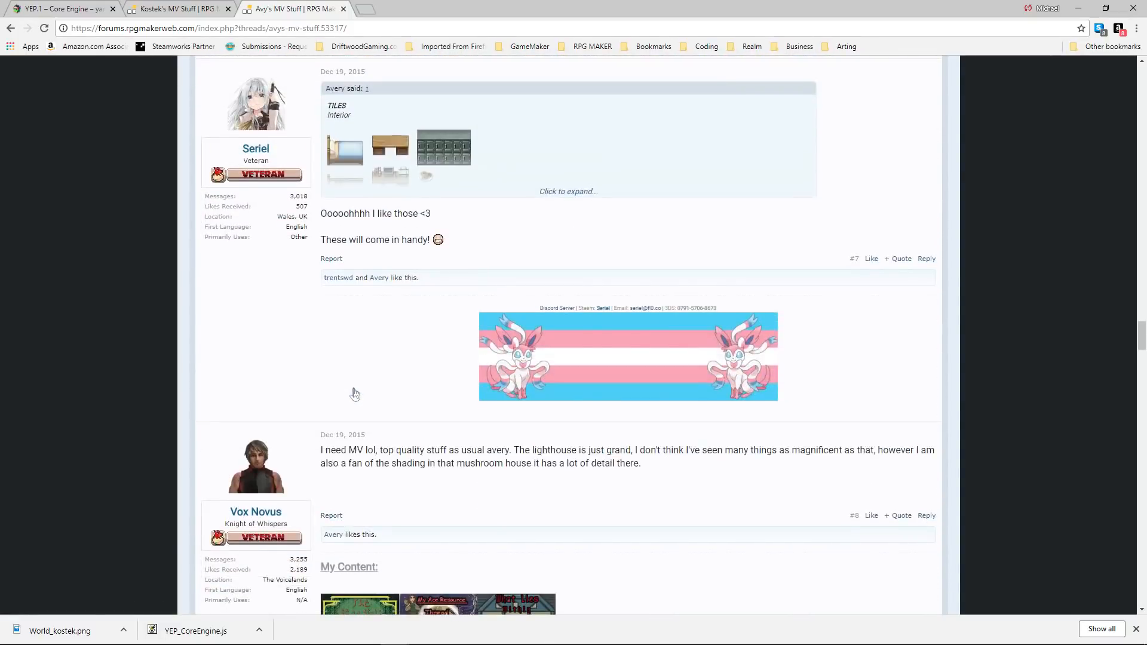
{"action": "scroll", "coordinate": [355, 393], "scroll_direction": "down", "scroll_amount": 14}
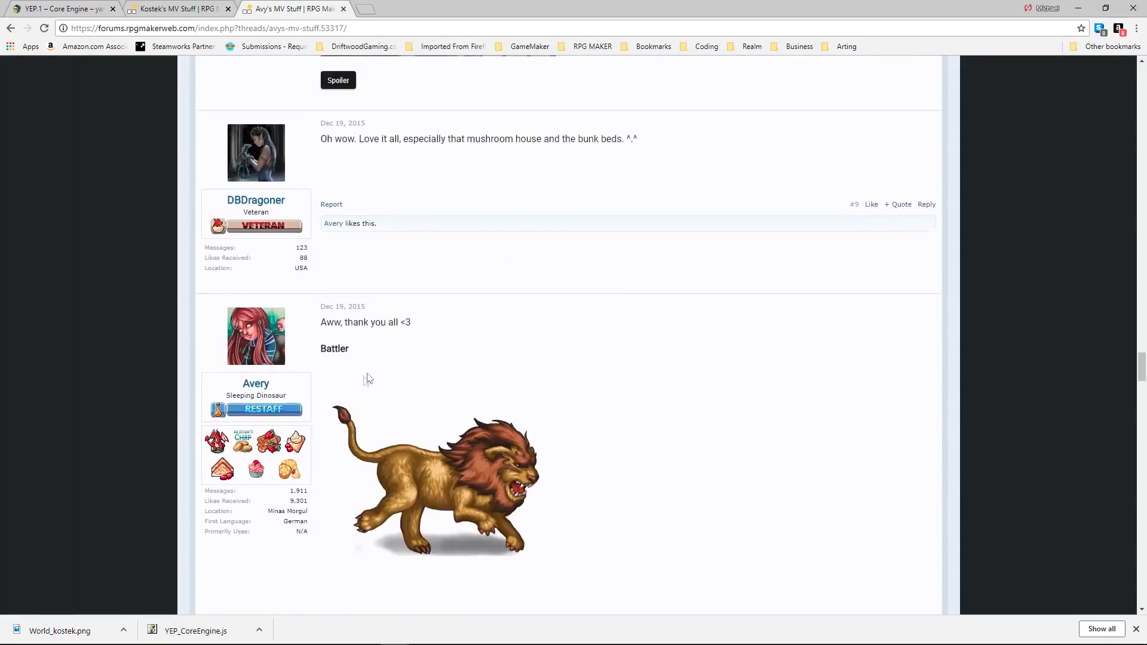
{"action": "scroll", "coordinate": [374, 374], "scroll_direction": "down", "scroll_amount": 20}
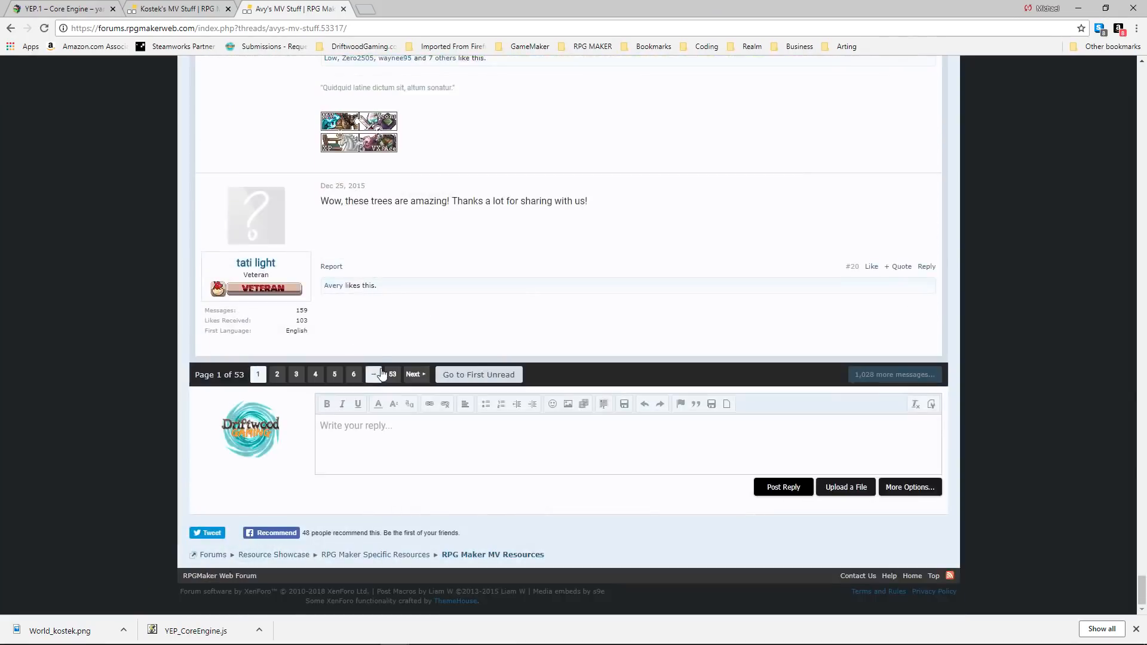
{"action": "scroll", "coordinate": [299, 376], "scroll_direction": "up", "scroll_amount": 7}
Return to the directory, open the second thread in the Tiles list and look through its vehicle, baby, interior and swamp graphics.
{"action": "left_click", "coordinate": [11, 28]}
{"action": "left_click", "coordinate": [336, 226]}
{"action": "left_click", "coordinate": [380, 262]}
{"action": "scroll", "coordinate": [369, 301], "scroll_direction": "down", "scroll_amount": 10}
{"action": "scroll", "coordinate": [367, 299], "scroll_direction": "down", "scroll_amount": 20}
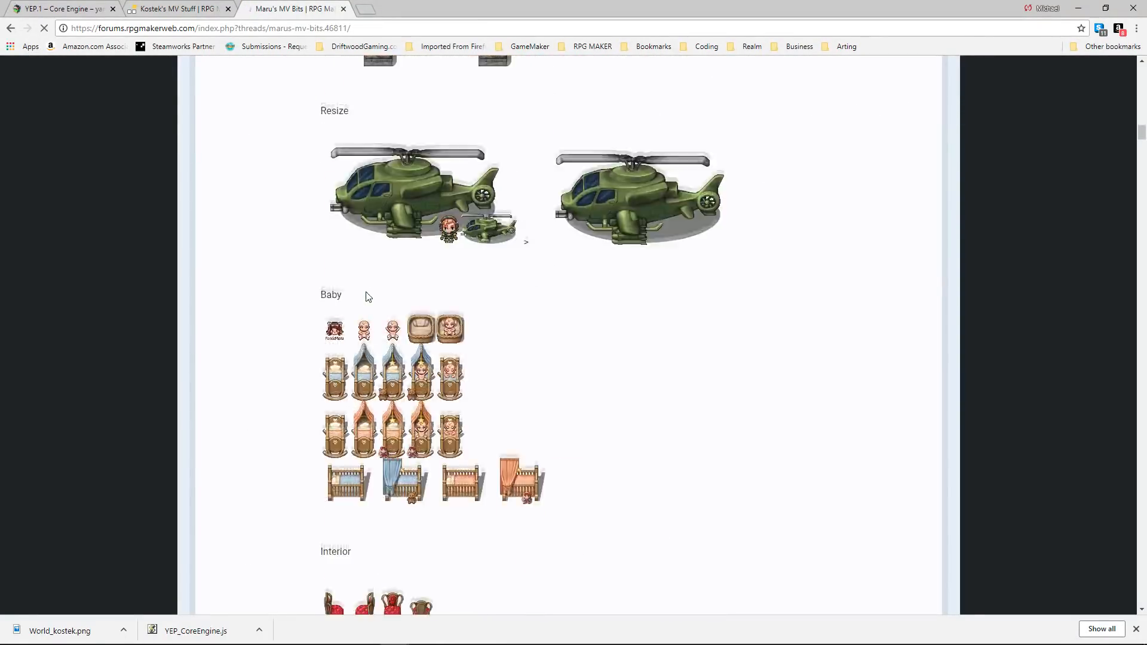
{"action": "scroll", "coordinate": [367, 297], "scroll_direction": "down", "scroll_amount": 20}
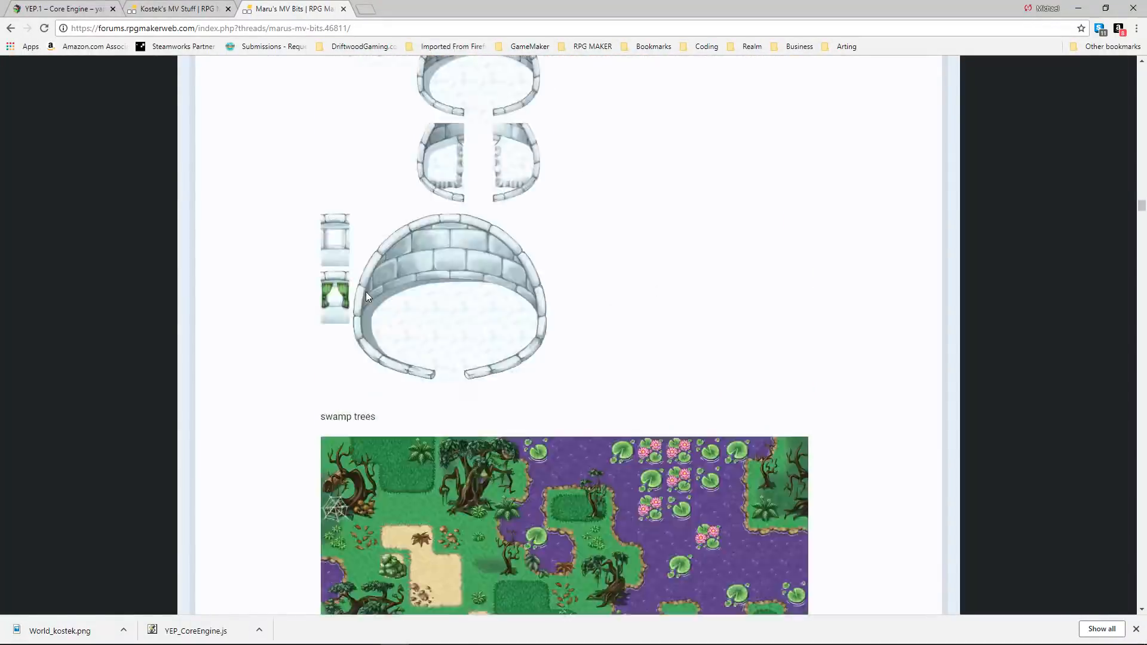
Look through the rest of the thread's swamp, candy house, windmill, furniture, bathroom and witch graphics down to the replies.
{"action": "scroll", "coordinate": [365, 291], "scroll_direction": "down", "scroll_amount": 20}
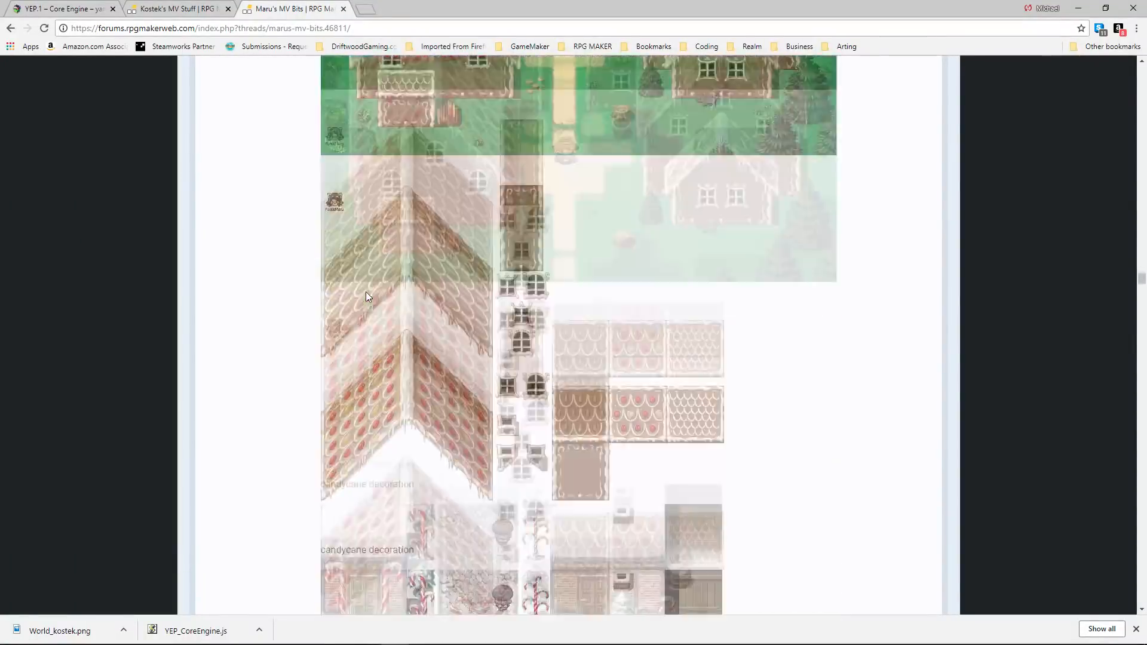
{"action": "scroll", "coordinate": [366, 296], "scroll_direction": "down", "scroll_amount": 20}
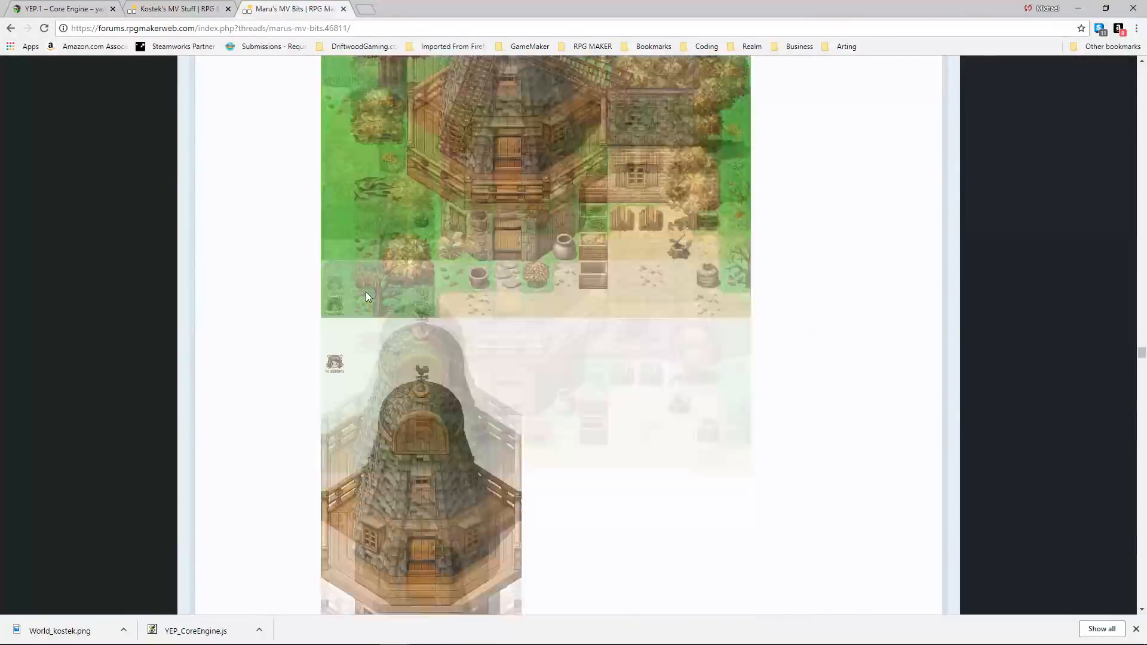
{"action": "scroll", "coordinate": [365, 296], "scroll_direction": "down", "scroll_amount": 20}
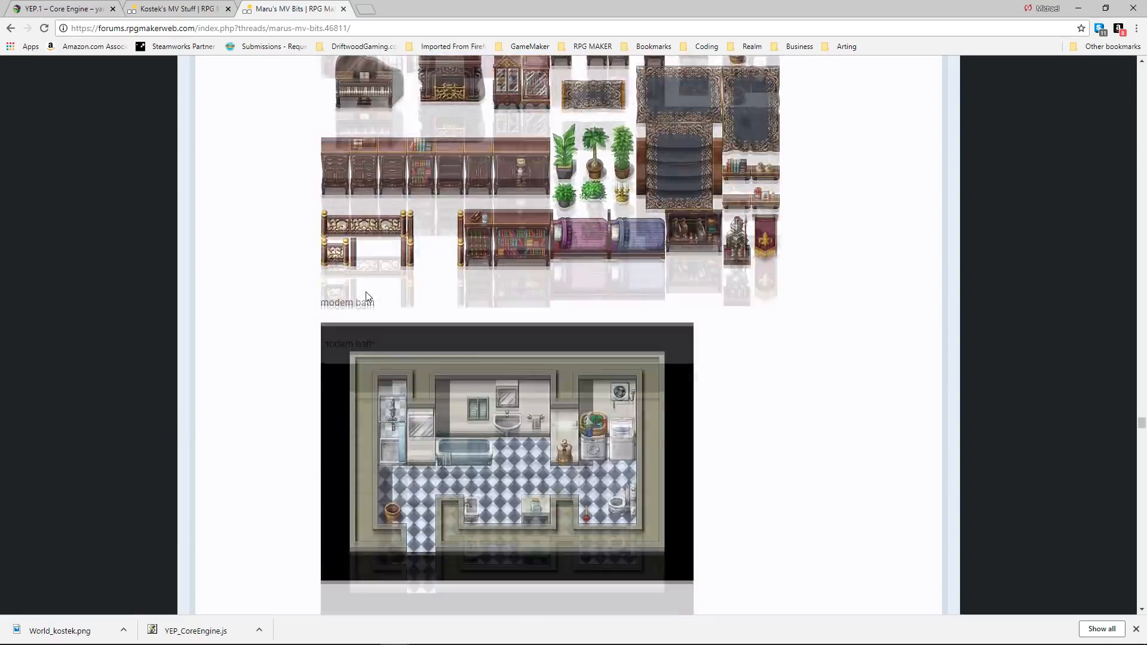
{"action": "scroll", "coordinate": [366, 297], "scroll_direction": "down", "scroll_amount": 20}
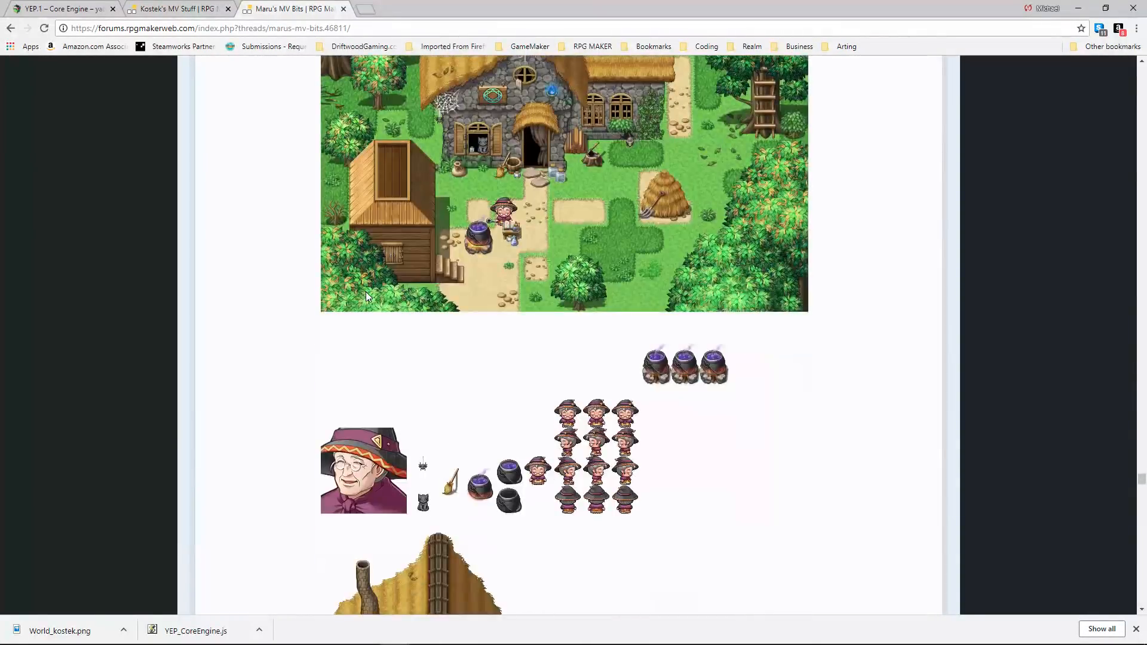
{"action": "scroll", "coordinate": [535, 372], "scroll_direction": "down", "scroll_amount": 20}
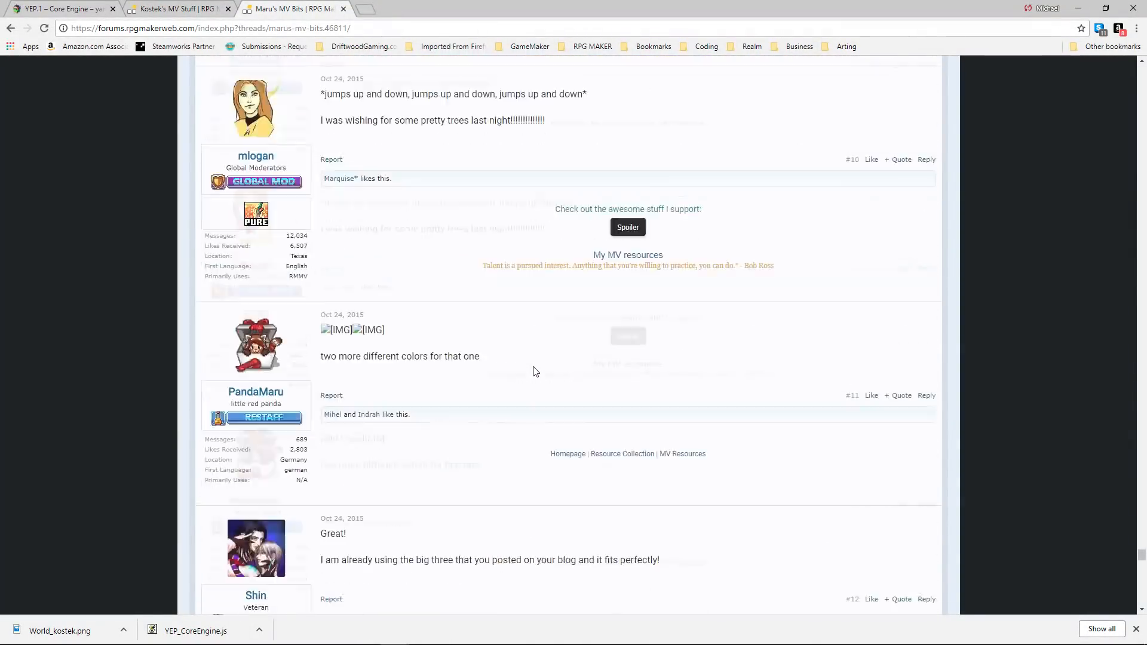
{"action": "scroll", "coordinate": [534, 367], "scroll_direction": "down", "scroll_amount": 8}
Return to the directory, open the third thread in the Tiles list and look through its posts.
{"action": "left_click", "coordinate": [11, 28]}
{"action": "left_click", "coordinate": [340, 222]}
{"action": "left_click", "coordinate": [374, 276]}
{"action": "scroll", "coordinate": [370, 254], "scroll_direction": "down", "scroll_amount": 3}
{"action": "scroll", "coordinate": [370, 255], "scroll_direction": "down", "scroll_amount": 20}
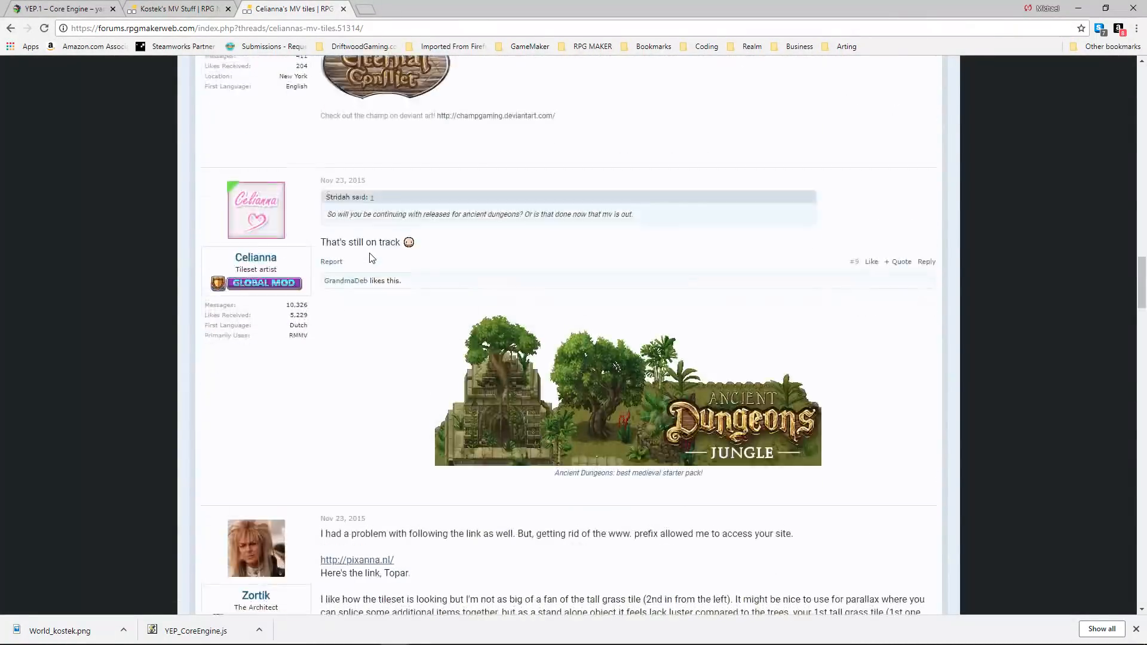
{"action": "scroll", "coordinate": [367, 254], "scroll_direction": "down", "scroll_amount": 15}
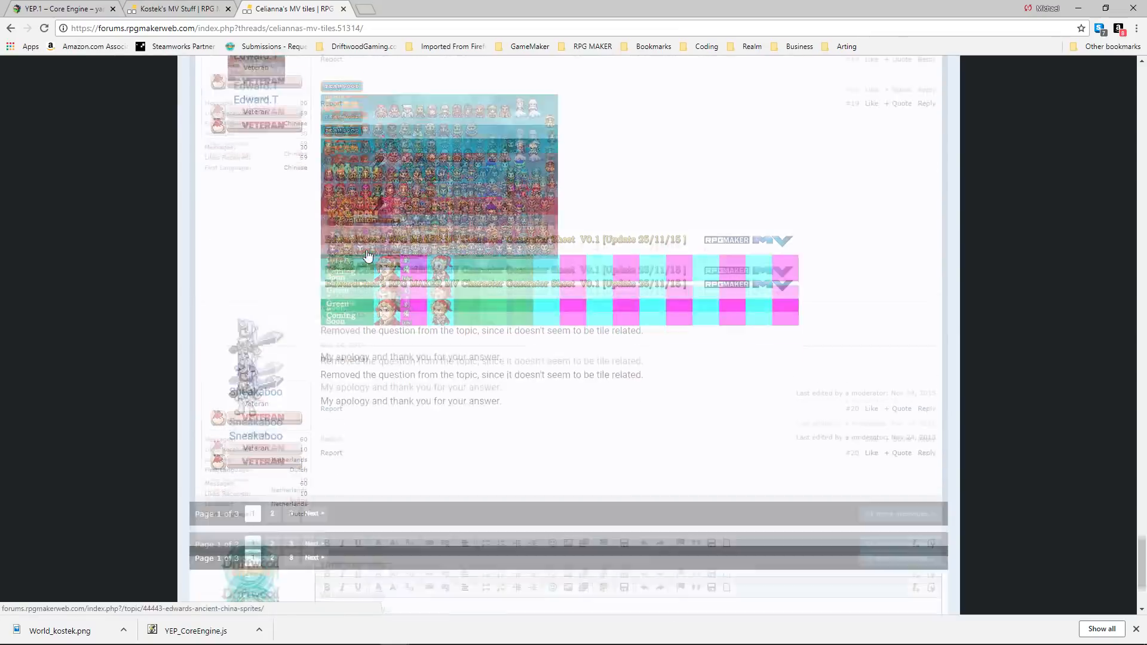
{"action": "scroll", "coordinate": [380, 291], "scroll_direction": "up", "scroll_amount": 20}
{"action": "scroll", "coordinate": [380, 290], "scroll_direction": "up", "scroll_amount": 20}
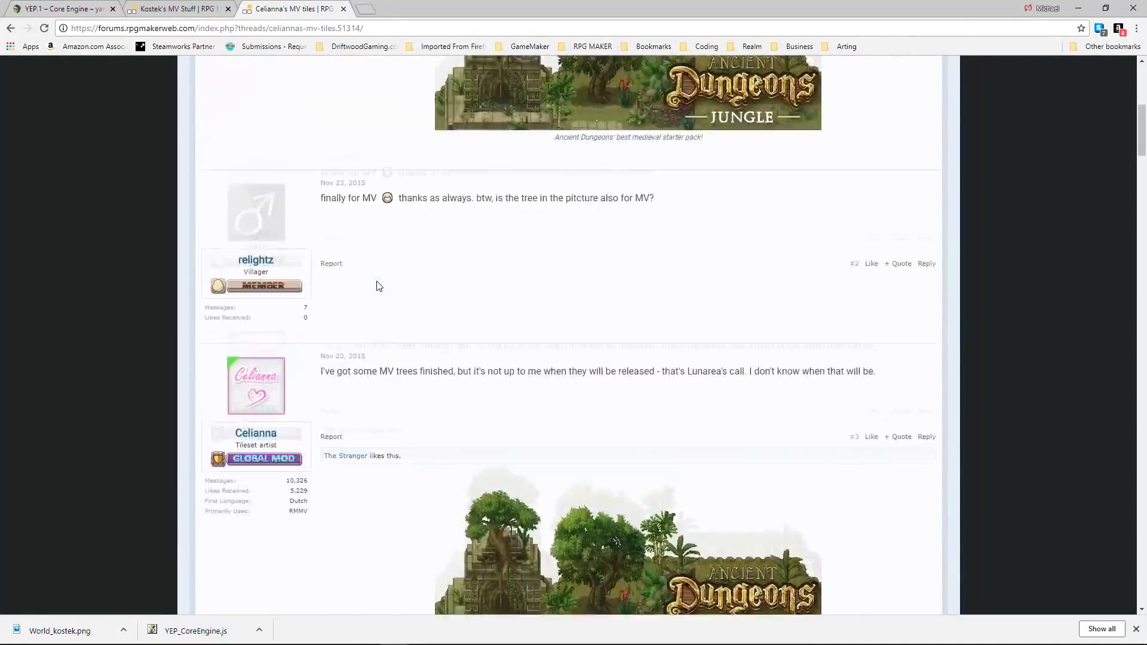
Return to the directory and view the "Bigger and Better" modern tiles and sprites thread for MV.
{"action": "key", "text": "alt+Left"}
{"action": "left_click", "coordinate": [371, 288]}
{"action": "scroll", "coordinate": [374, 291], "scroll_direction": "down", "scroll_amount": 15}
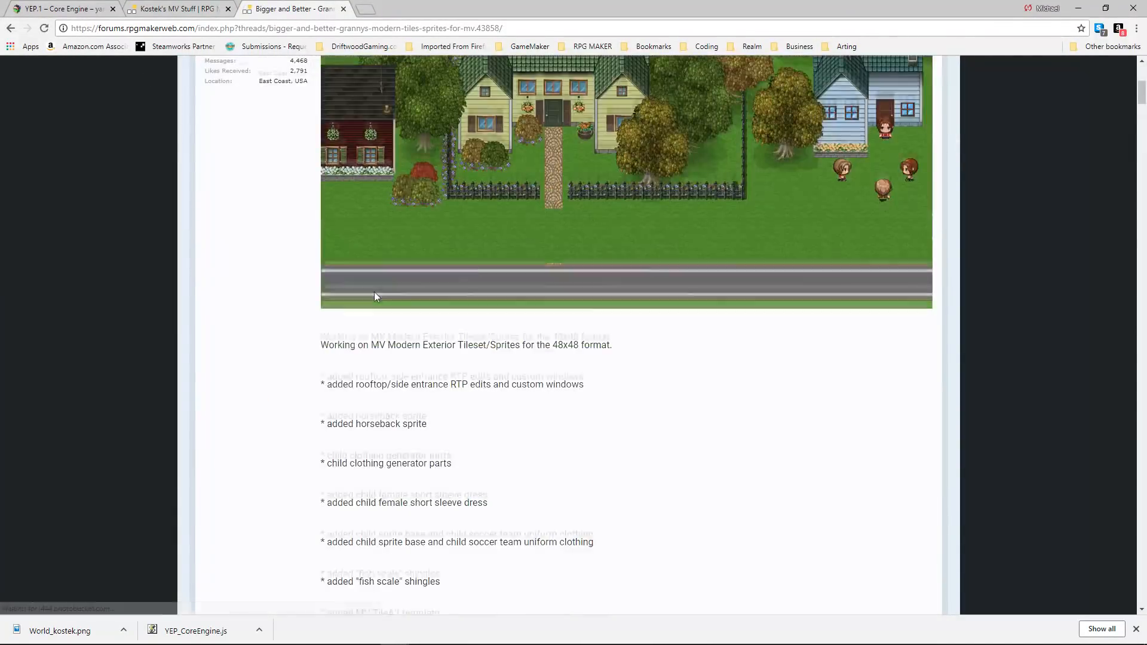
Return to the directory, open the next MV tiles thread and view its add-on furniture and tall doors.
{"action": "key", "text": "alt+Left"}
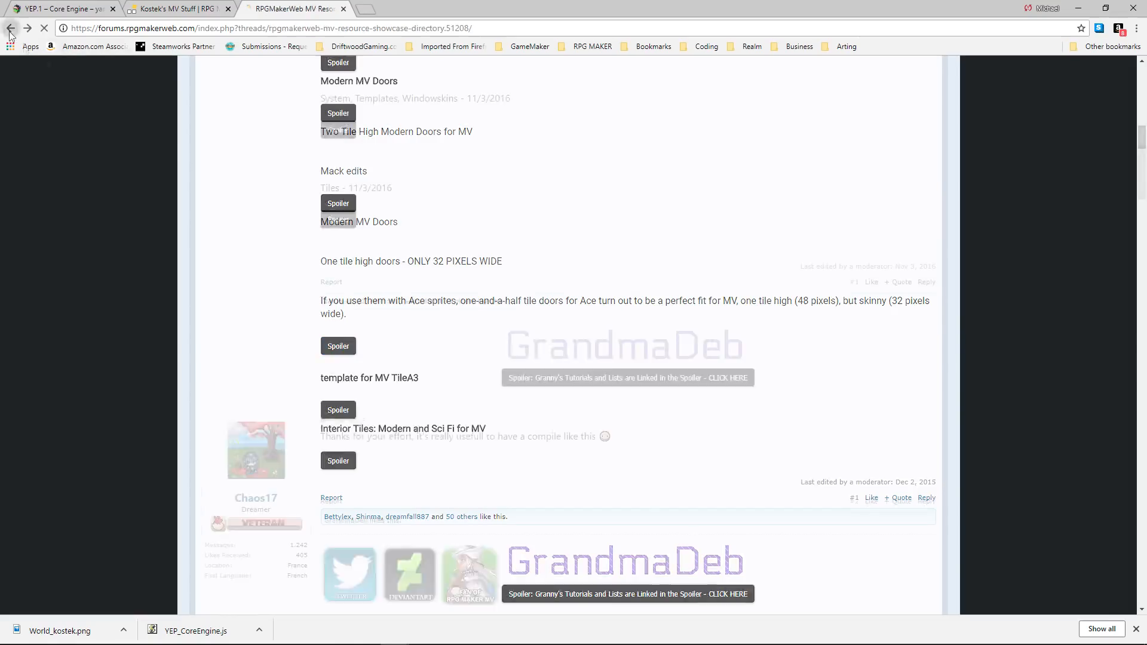
{"action": "left_click", "coordinate": [386, 307]}
{"action": "scroll", "coordinate": [385, 302], "scroll_direction": "down", "scroll_amount": 20}
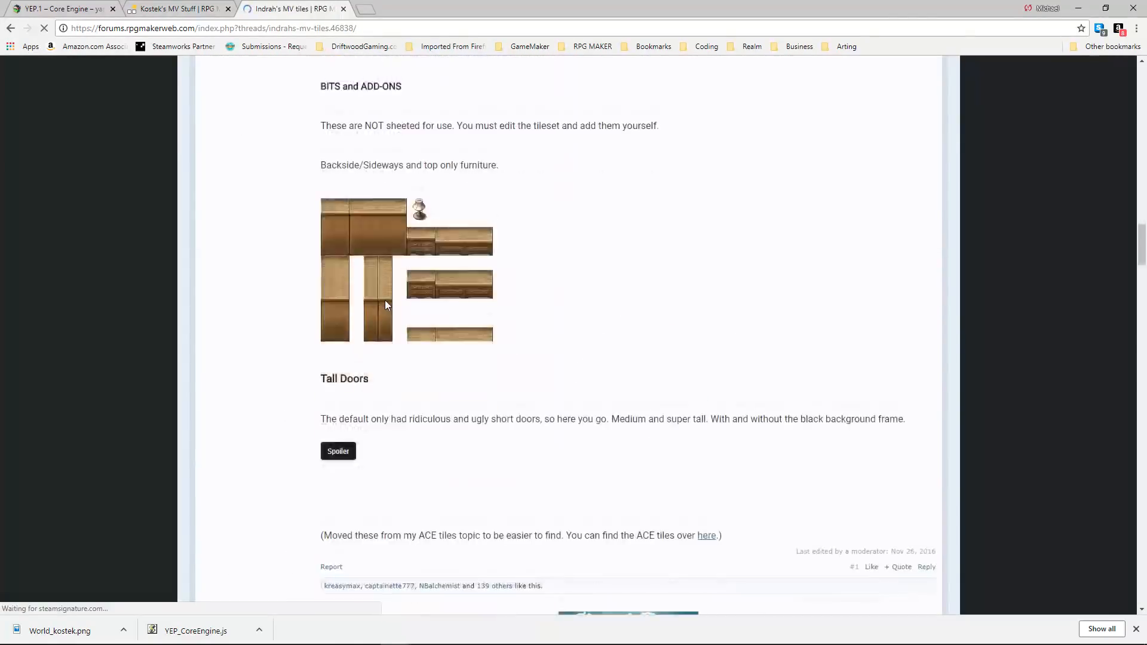
{"action": "scroll", "coordinate": [384, 296], "scroll_direction": "down", "scroll_amount": 20}
Return to the directory, open the MV resource warehouse thread and look through its tiles, signs, weapons, icons and window skins.
{"action": "key", "text": "alt+Left"}
{"action": "scroll", "coordinate": [353, 248], "scroll_direction": "up", "scroll_amount": 15}
{"action": "left_click", "coordinate": [380, 501]}
{"action": "scroll", "coordinate": [342, 429], "scroll_direction": "down", "scroll_amount": 20}
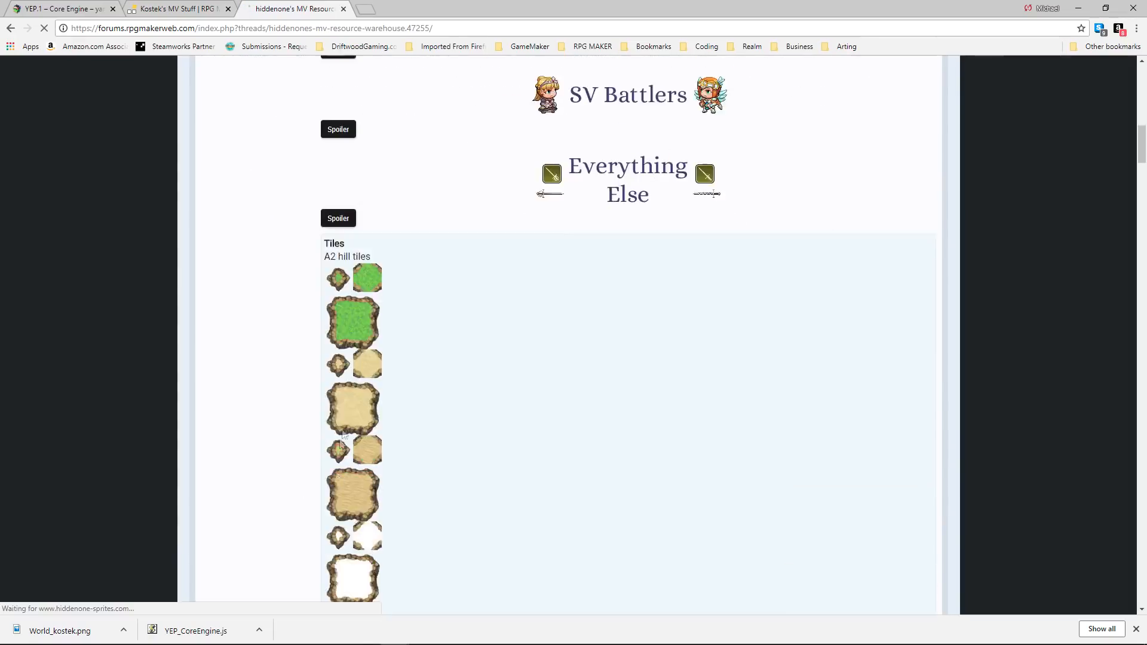
{"action": "scroll", "coordinate": [343, 431], "scroll_direction": "up", "scroll_amount": 4}
{"action": "scroll", "coordinate": [342, 432], "scroll_direction": "down", "scroll_amount": 6}
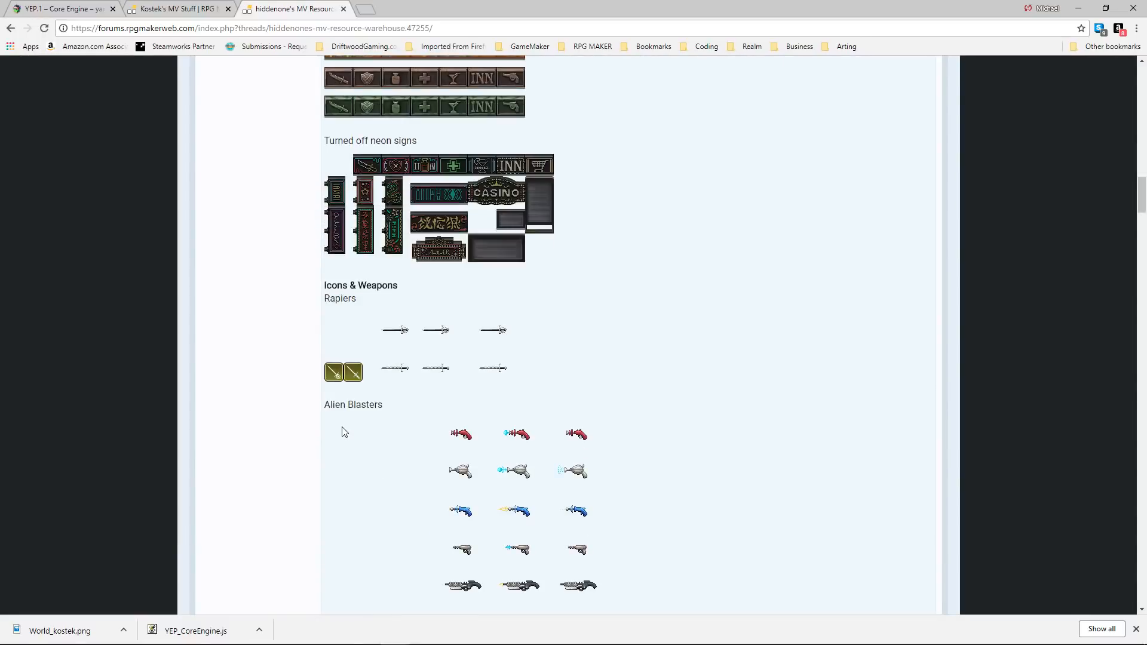
{"action": "scroll", "coordinate": [344, 430], "scroll_direction": "down", "scroll_amount": 20}
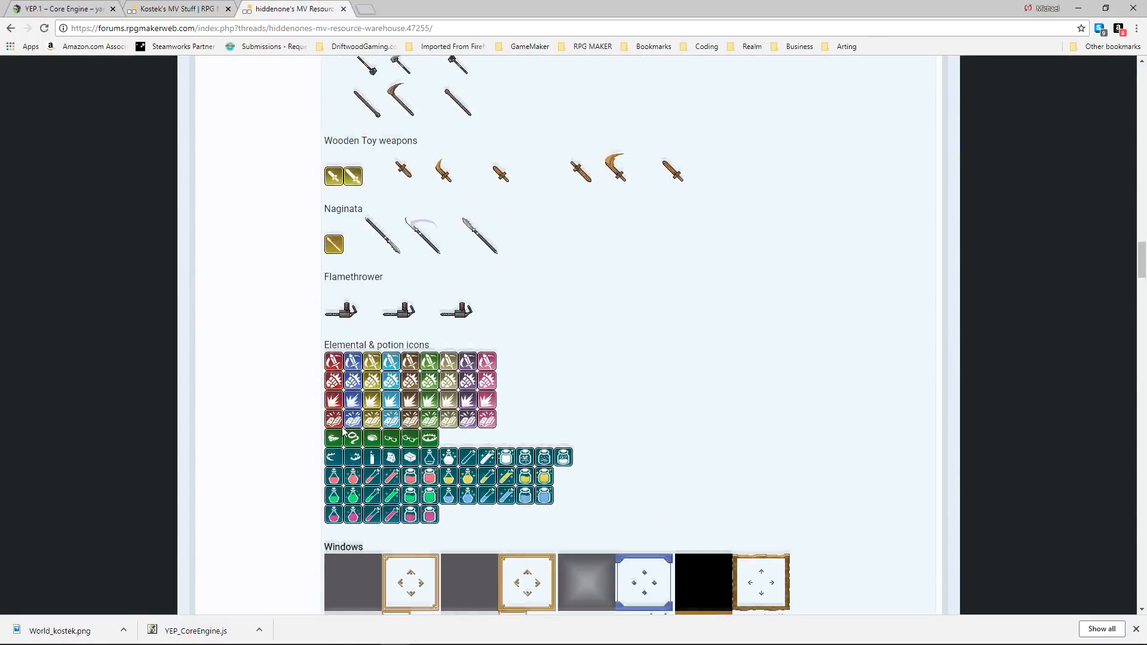
{"action": "scroll", "coordinate": [343, 425], "scroll_direction": "down", "scroll_amount": 5}
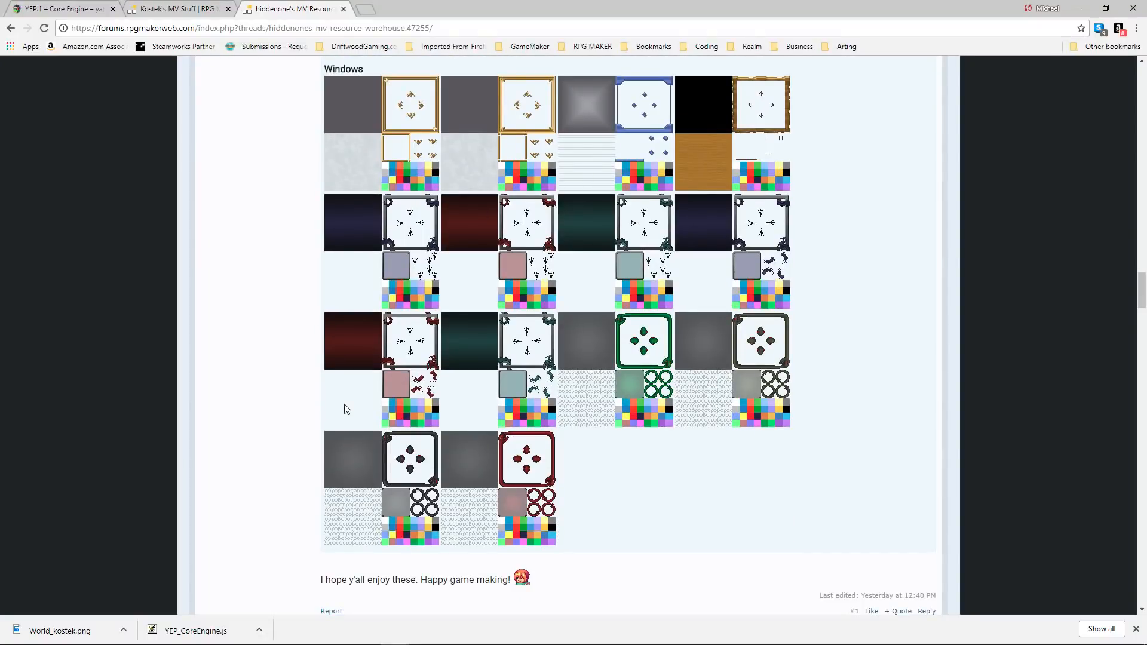
Compare the window skins shown in the thread's Windows section.
{"action": "scroll", "coordinate": [345, 410], "scroll_direction": "up", "scroll_amount": 3}
{"action": "scroll", "coordinate": [444, 380], "scroll_direction": "down", "scroll_amount": 2}
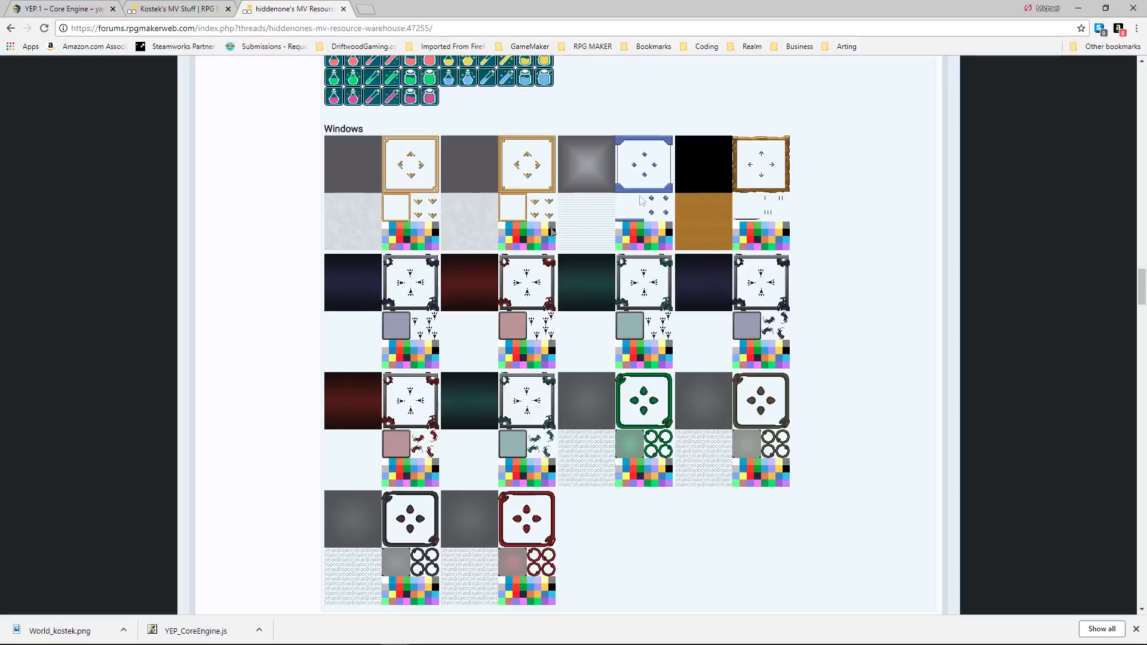
{"action": "scroll", "coordinate": [574, 230], "scroll_direction": "up", "scroll_amount": 2}
{"action": "scroll", "coordinate": [572, 230], "scroll_direction": "down", "scroll_amount": 2}
{"action": "scroll", "coordinate": [585, 197], "scroll_direction": "down", "scroll_amount": 2}
{"action": "scroll", "coordinate": [556, 232], "scroll_direction": "up", "scroll_amount": 2}
{"action": "scroll", "coordinate": [534, 266], "scroll_direction": "down", "scroll_amount": 1}
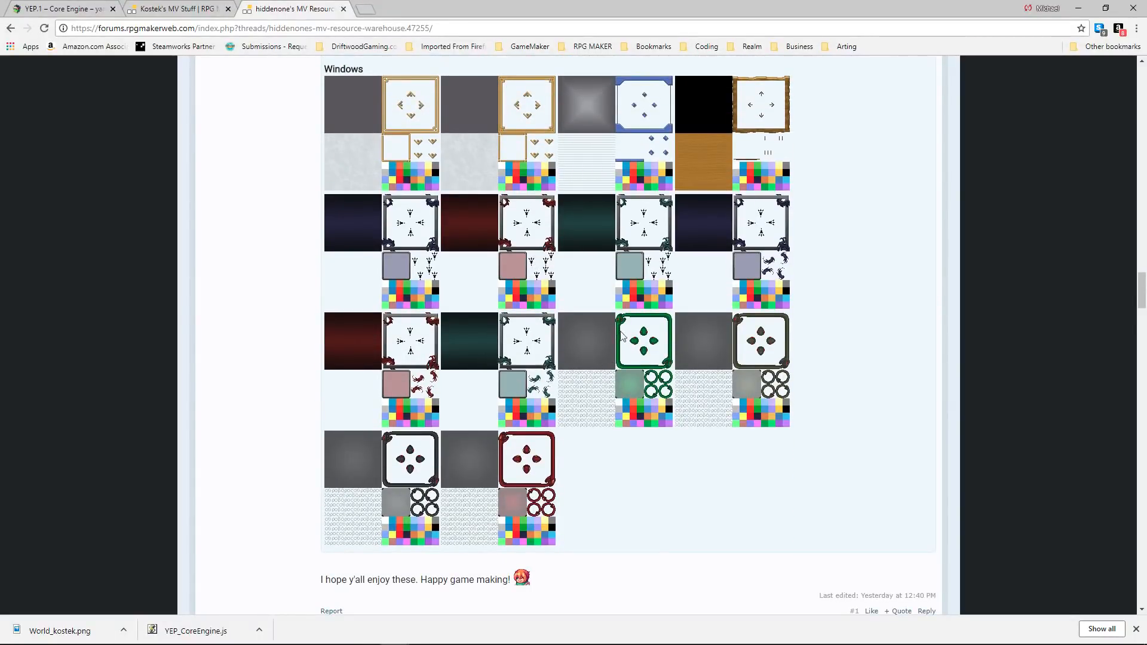
{"action": "scroll", "coordinate": [442, 331], "scroll_direction": "up", "scroll_amount": 1}
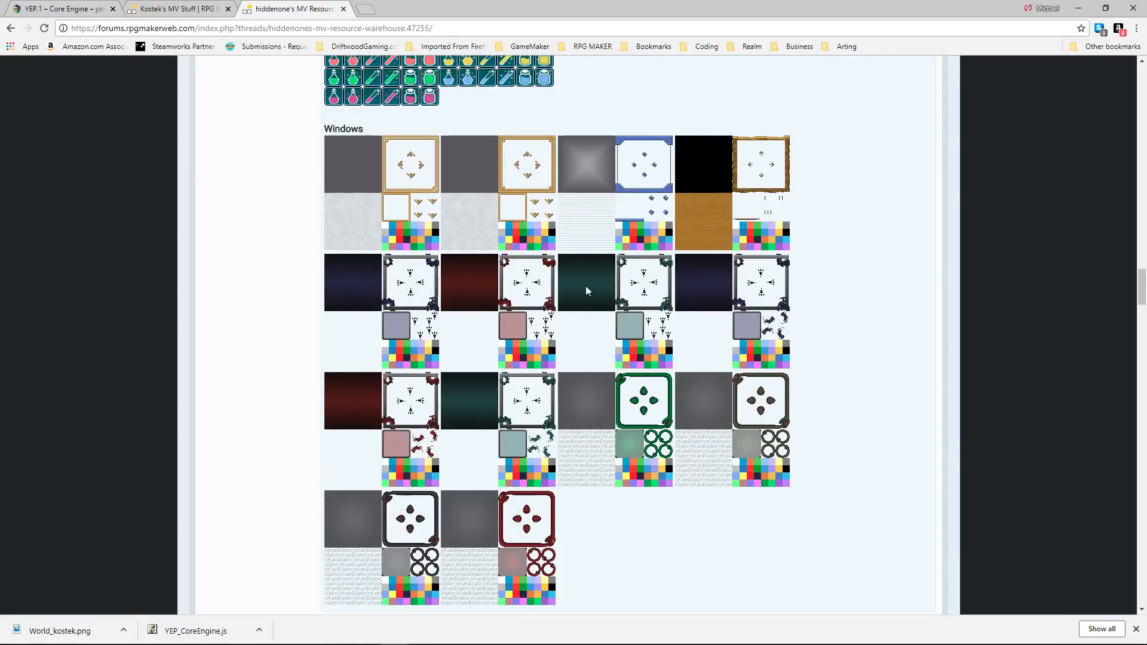
Save the second gold-bordered window skin as Window.png in the project's img/system folder, replacing the existing file.
{"action": "right_click", "coordinate": [485, 175]}
{"action": "left_click", "coordinate": [512, 196]}
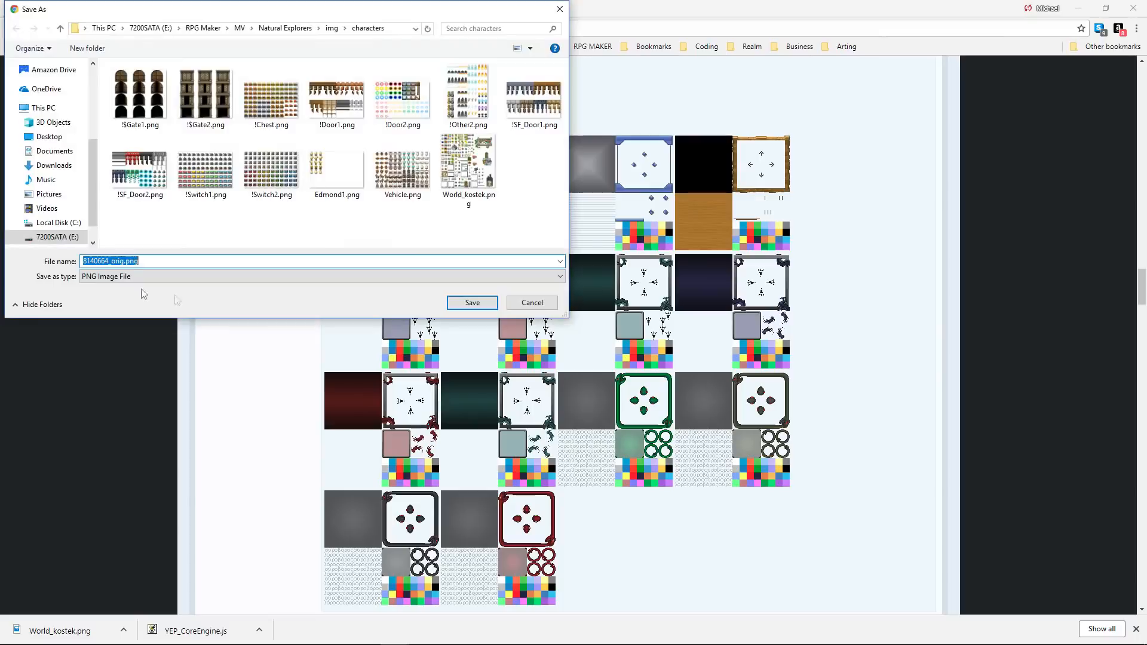
{"action": "left_click", "coordinate": [61, 29]}
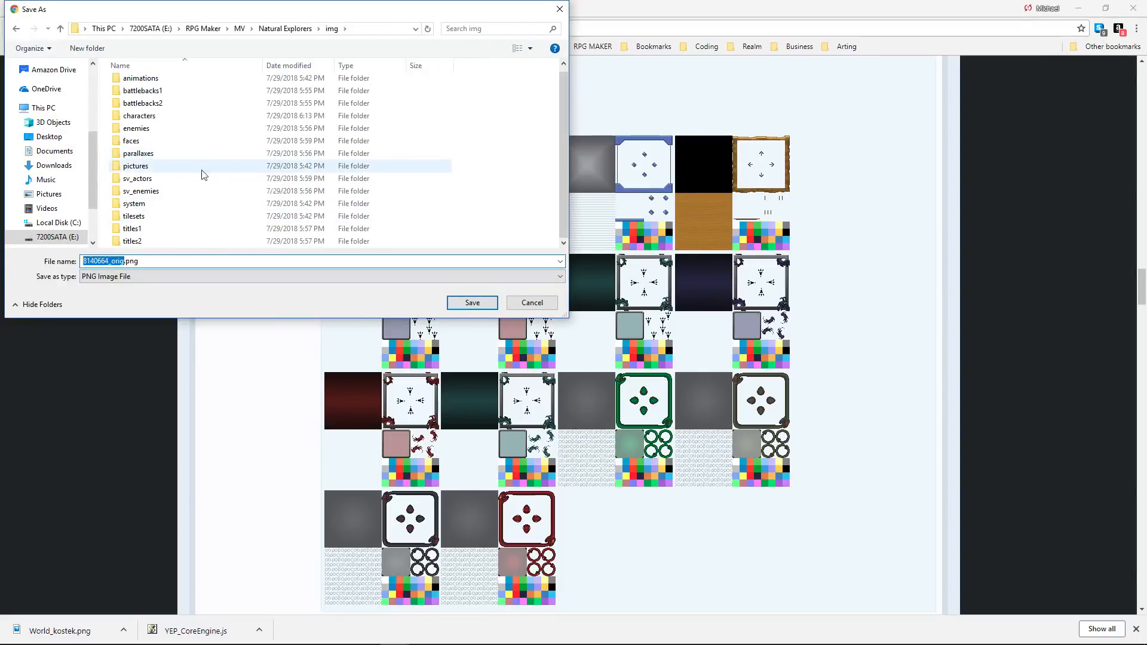
{"action": "double_click", "coordinate": [177, 206]}
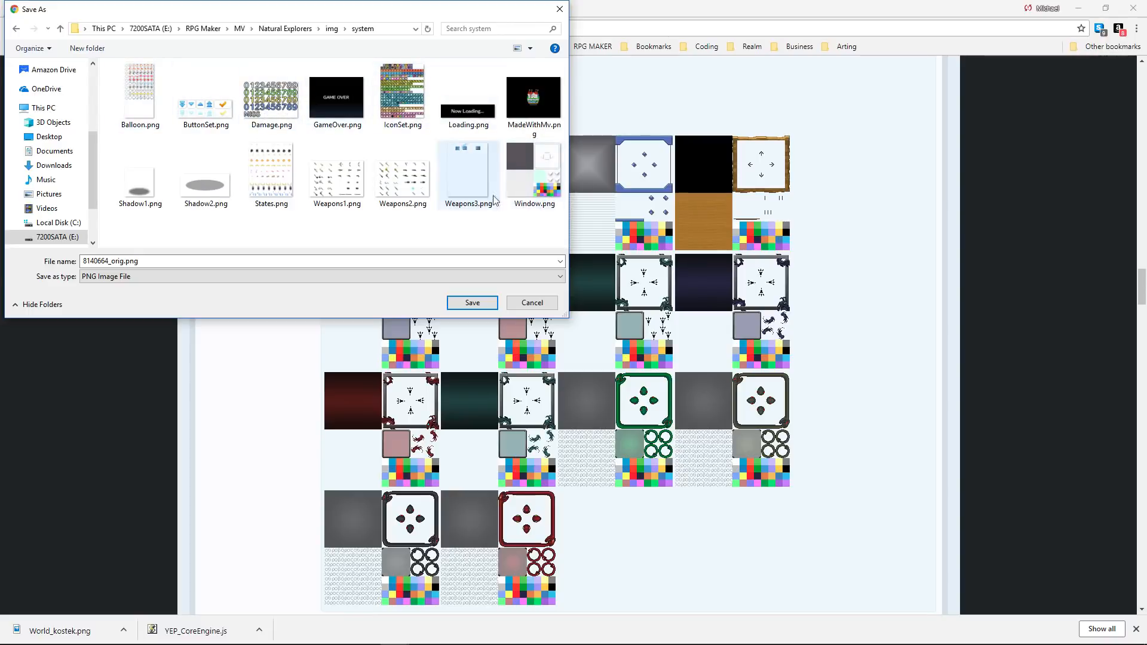
{"action": "left_click", "coordinate": [536, 190]}
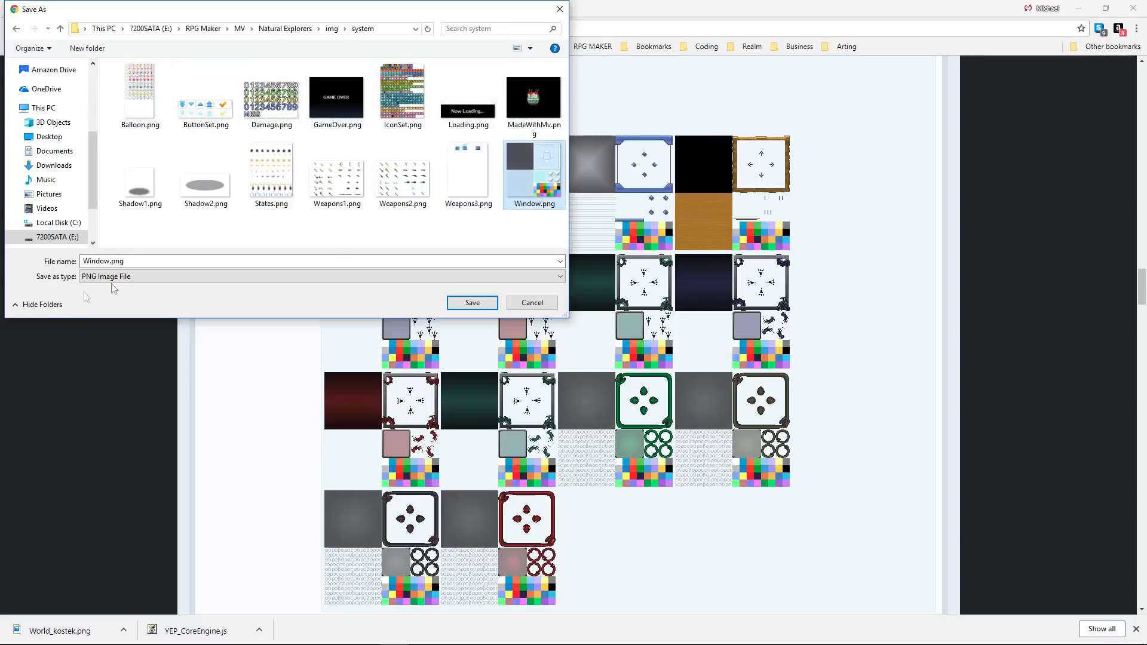
{"action": "left_click", "coordinate": [472, 302]}
{"action": "left_click", "coordinate": [617, 338]}
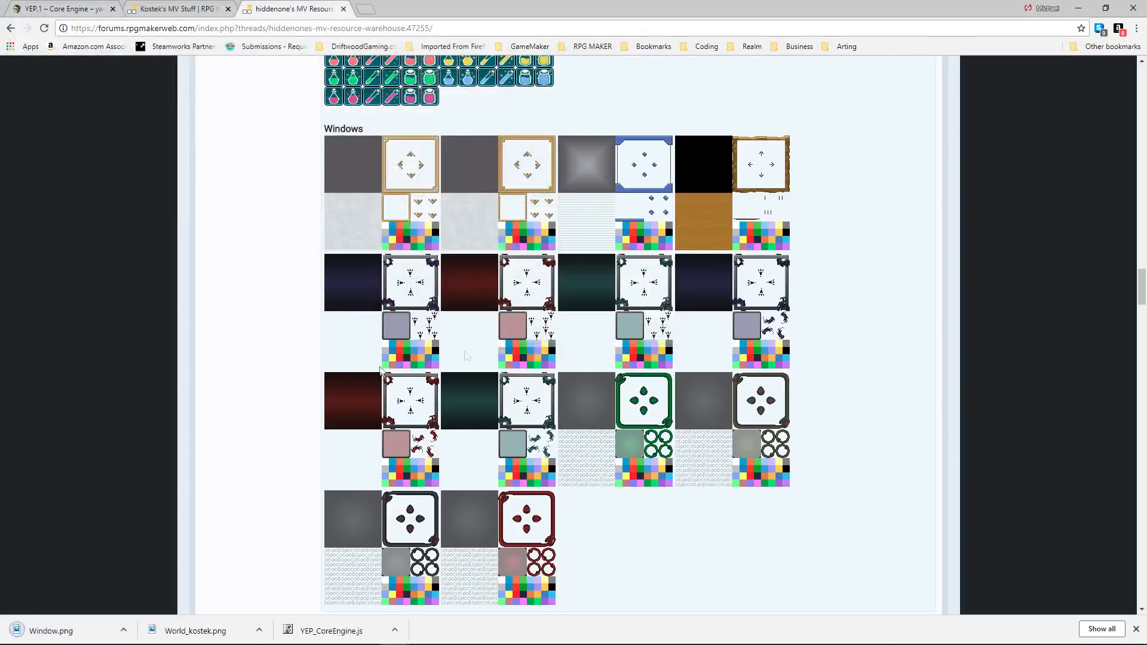
Switch to RPG Maker MV and create a new event on MAP001 at 8,4, two tiles above the player's start.
{"action": "left_click", "coordinate": [475, 638]}
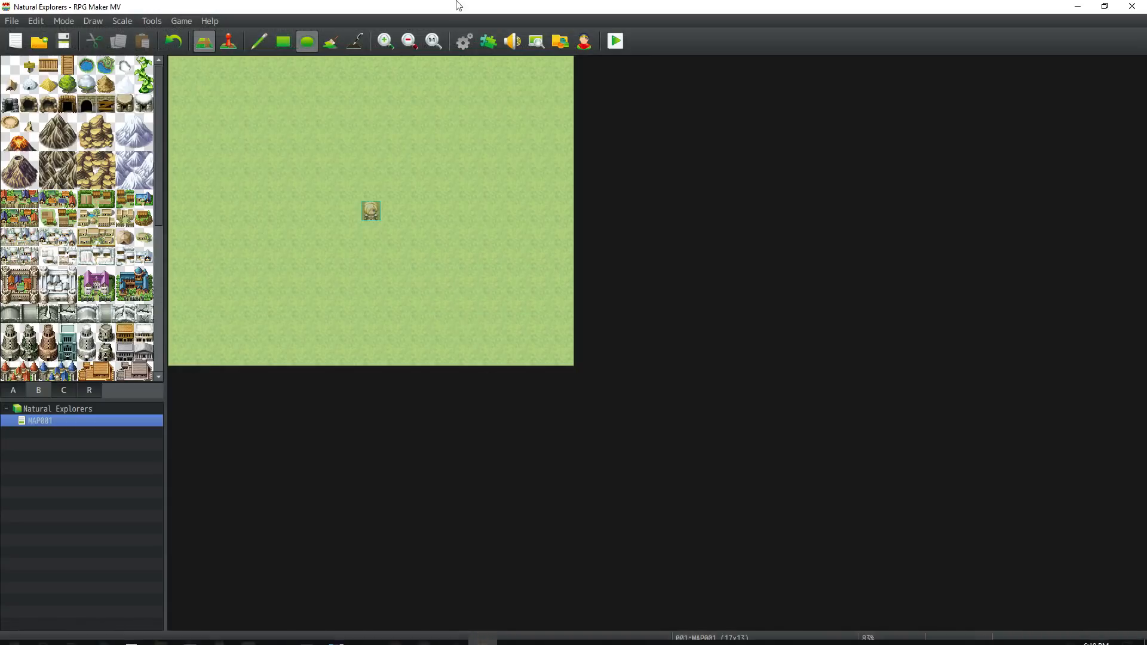
{"action": "key", "text": "F6"}
{"action": "right_click", "coordinate": [367, 157]}
{"action": "mouse_move", "coordinate": [421, 318]}
{"action": "left_click", "coordinate": [452, 178]}
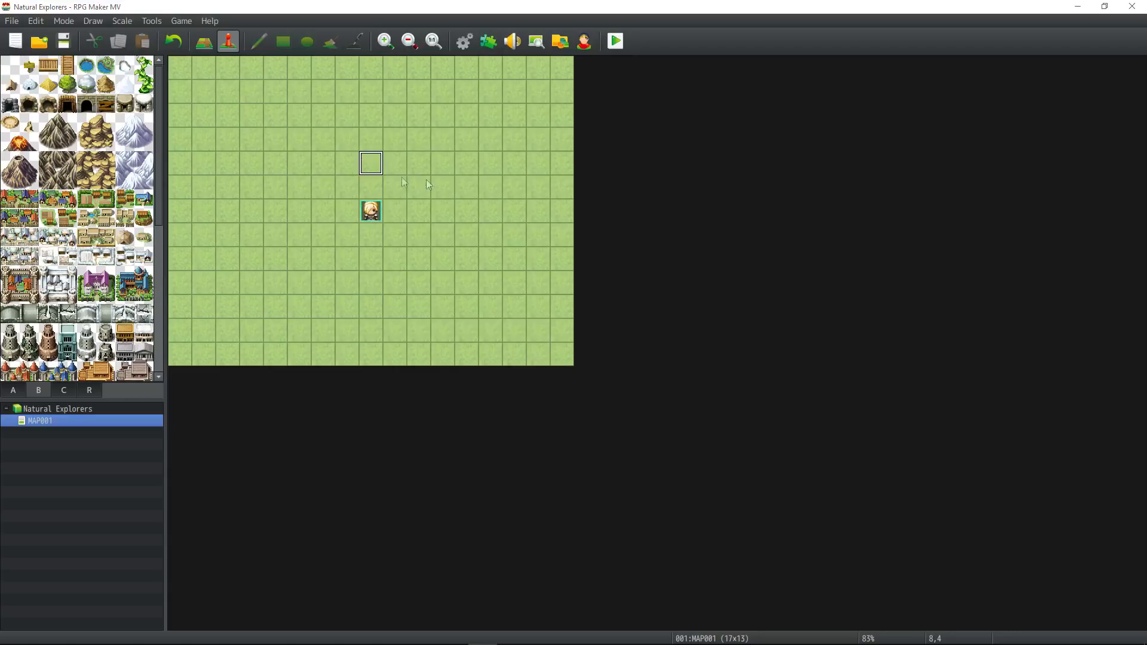
Set the event's image to the open brown wooden chest from the !Chest sheet.
{"action": "double_click", "coordinate": [309, 375]}
{"action": "left_click", "coordinate": [407, 219]}
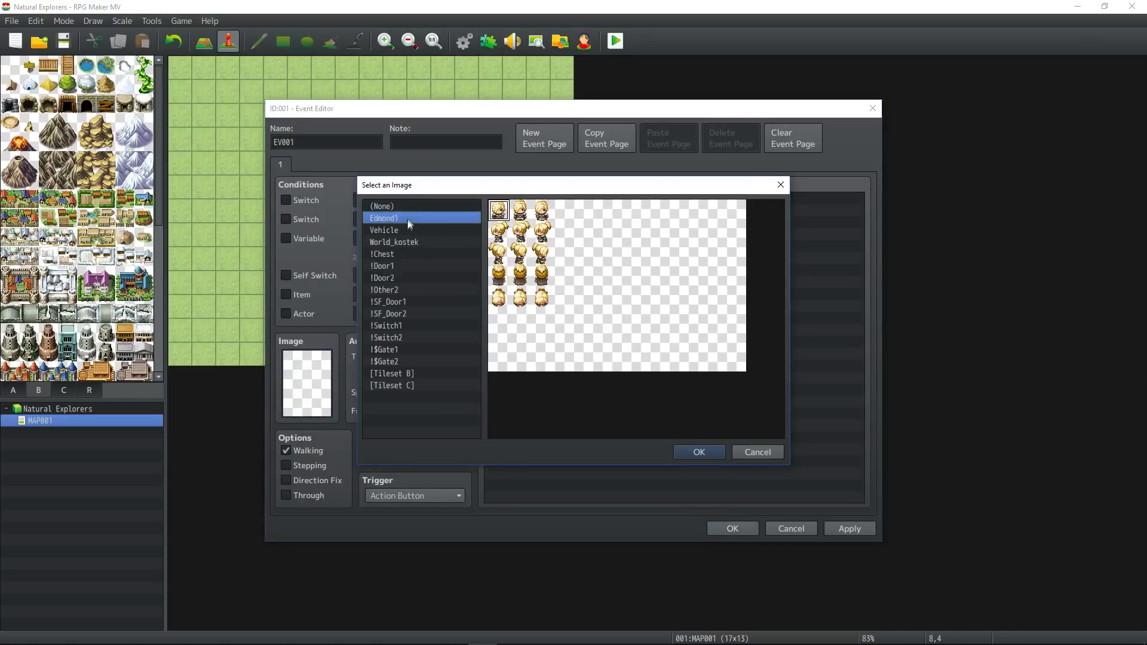
{"action": "left_click", "coordinate": [417, 231]}
{"action": "left_click", "coordinate": [425, 266]}
{"action": "left_click", "coordinate": [428, 254]}
{"action": "left_click", "coordinate": [421, 302]}
{"action": "left_click", "coordinate": [416, 255]}
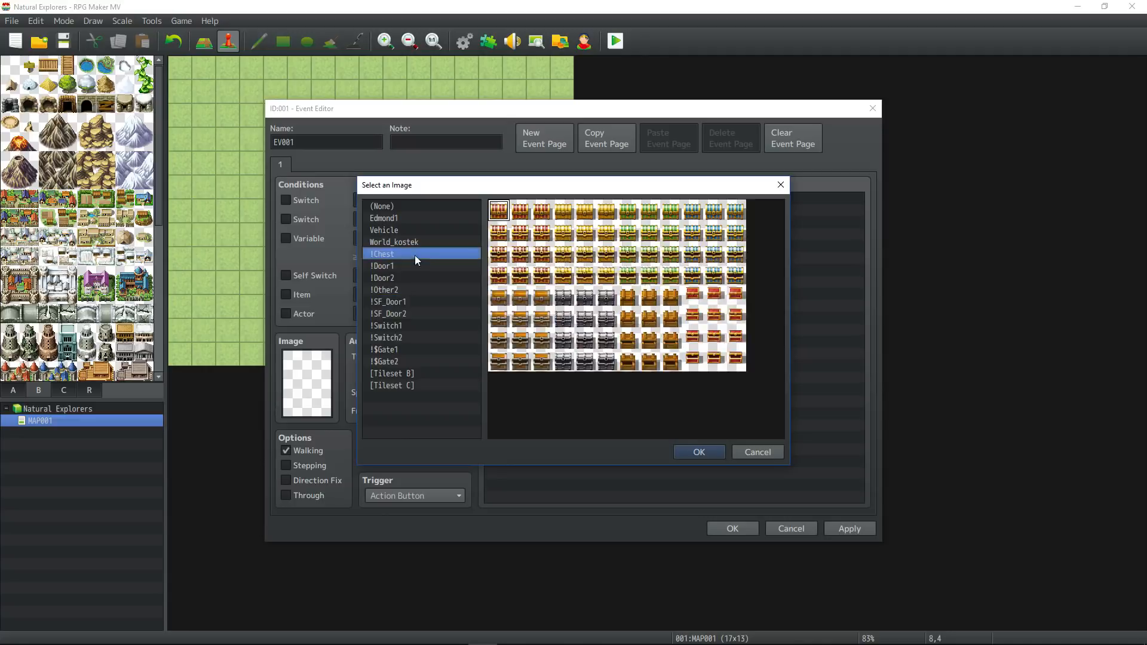
{"action": "double_click", "coordinate": [677, 358]}
Add a Show Text command reading "Ladadadadadd" to the chest event.
{"action": "right_click", "coordinate": [532, 227]}
{"action": "left_click", "coordinate": [565, 234]}
{"action": "left_click", "coordinate": [578, 203]}
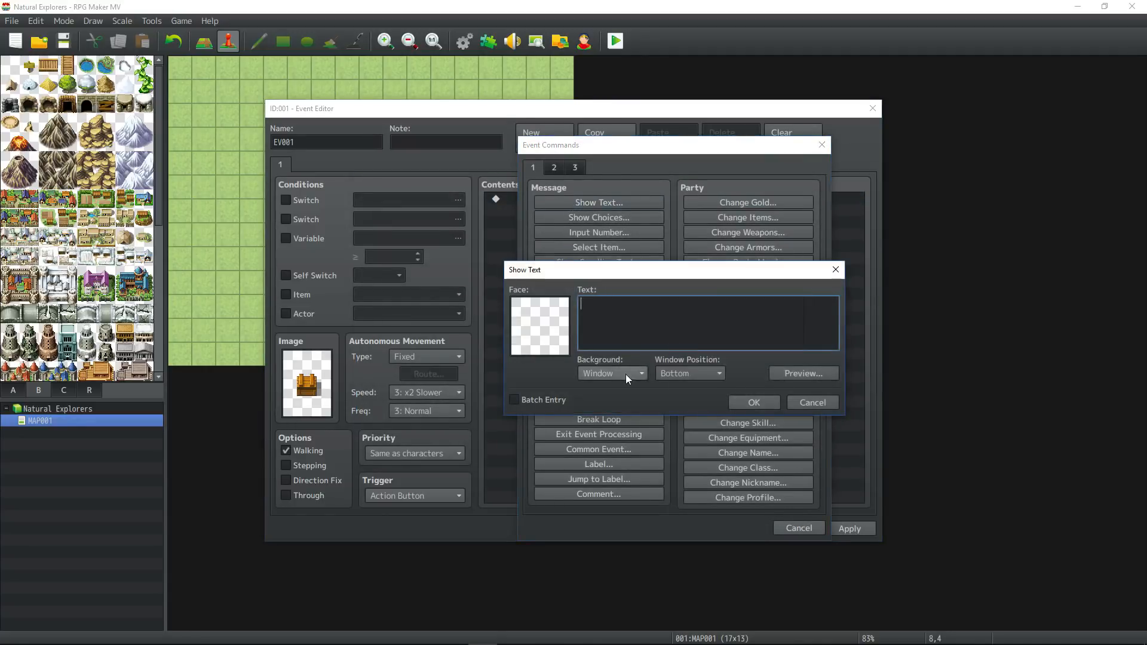
{"action": "type", "text": "Ladadadadadd"}
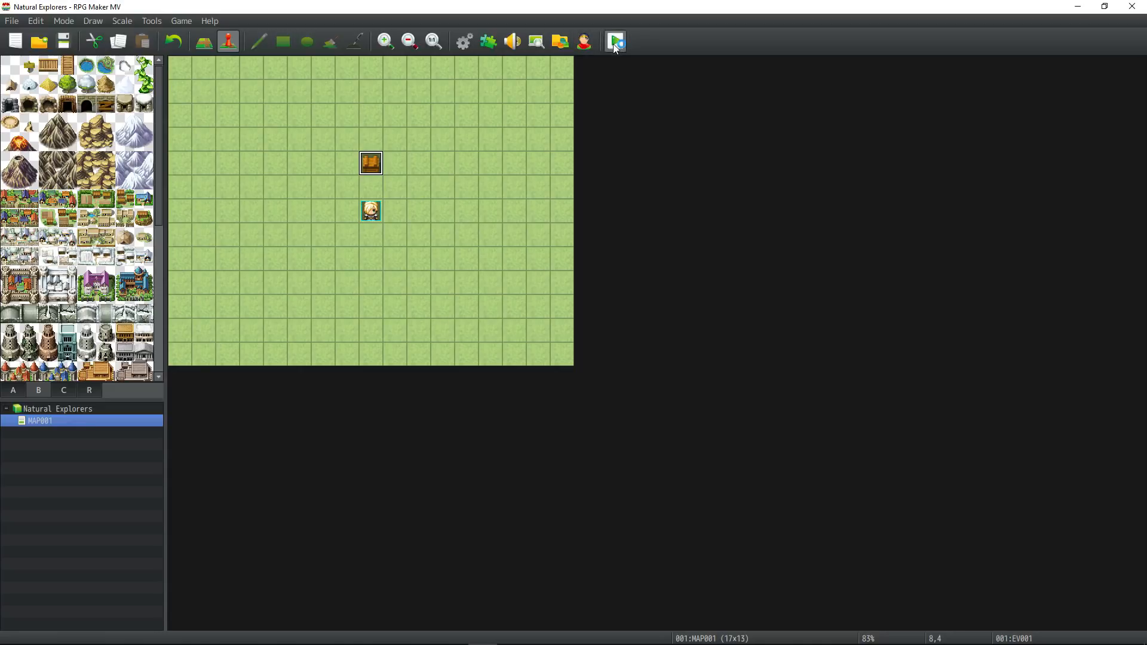
Playtest the project in a maximized window, start a new game and interact with the chest to show its message.
{"action": "left_click", "coordinate": [615, 40]}
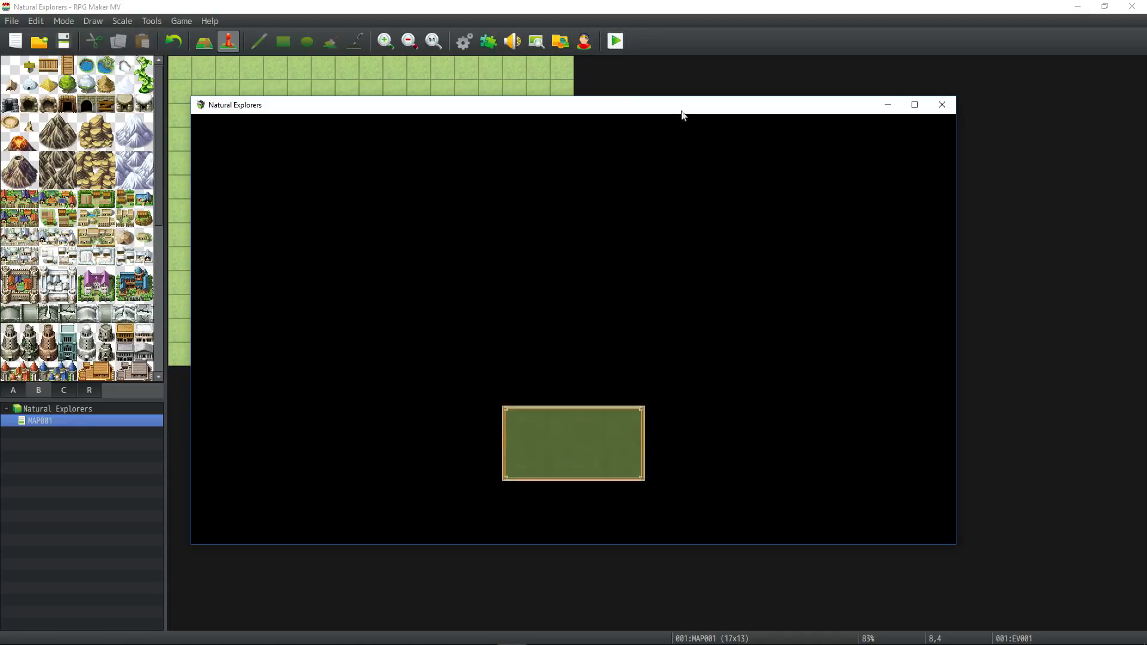
{"action": "left_click", "coordinate": [908, 109]}
{"action": "key", "text": "Return"}
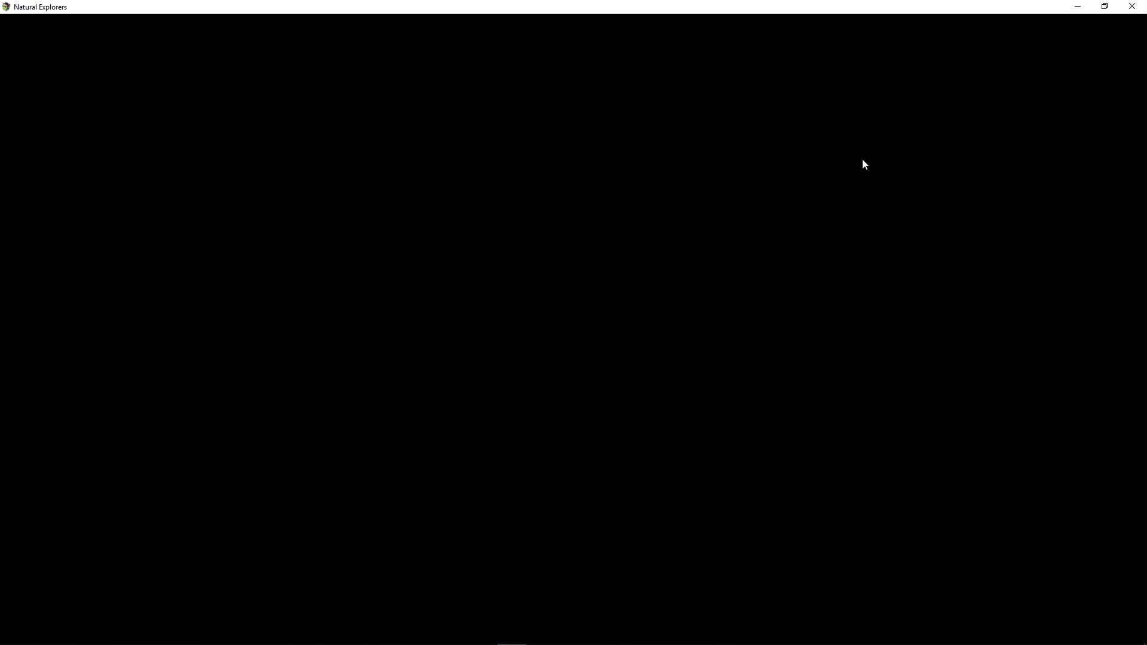
{"action": "key", "text": "Up"}
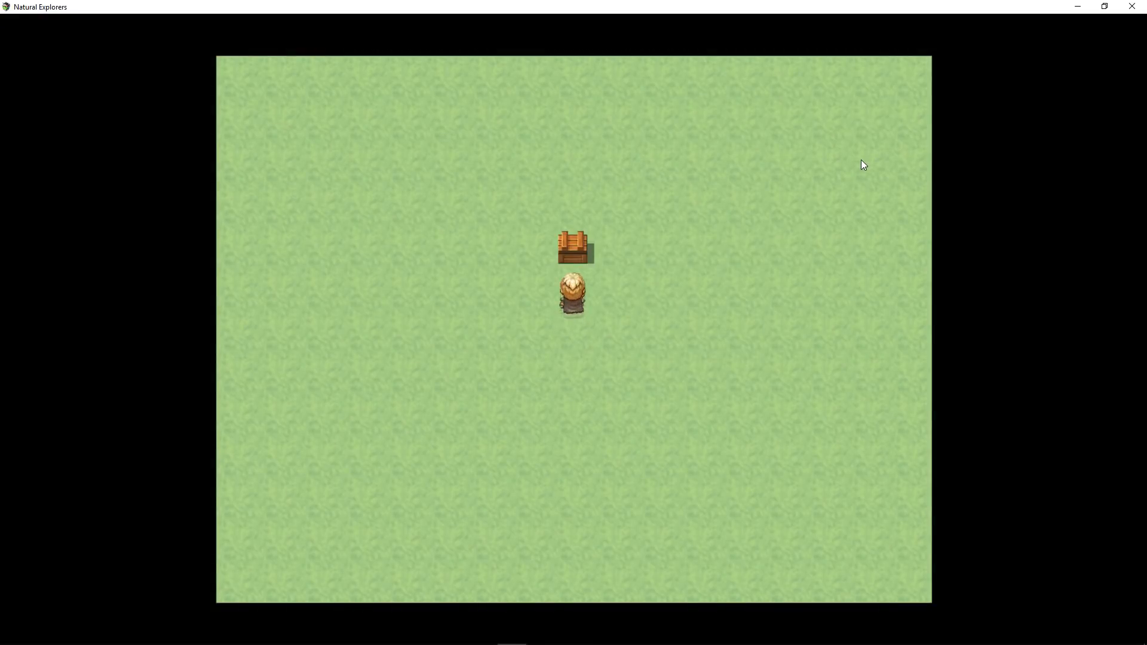
{"action": "key", "text": "Return"}
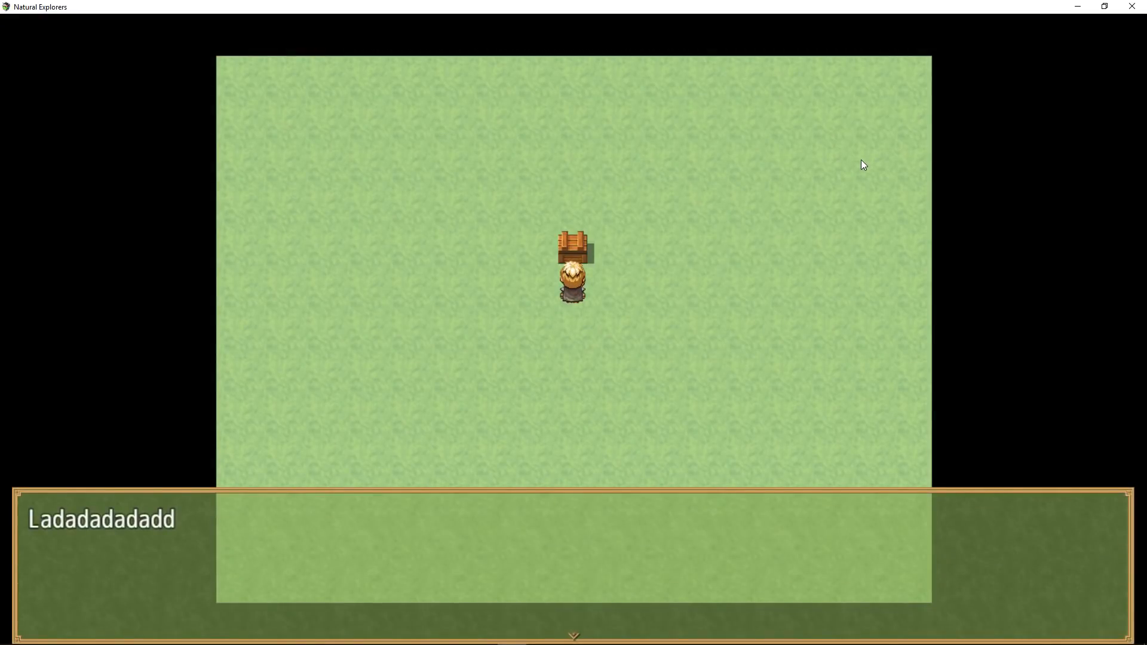
Close and reopen the chest's message to check the message box's new window skin.
{"action": "key", "text": "Return"}
{"action": "key", "text": "Return"}
{"action": "key", "text": "Return"}
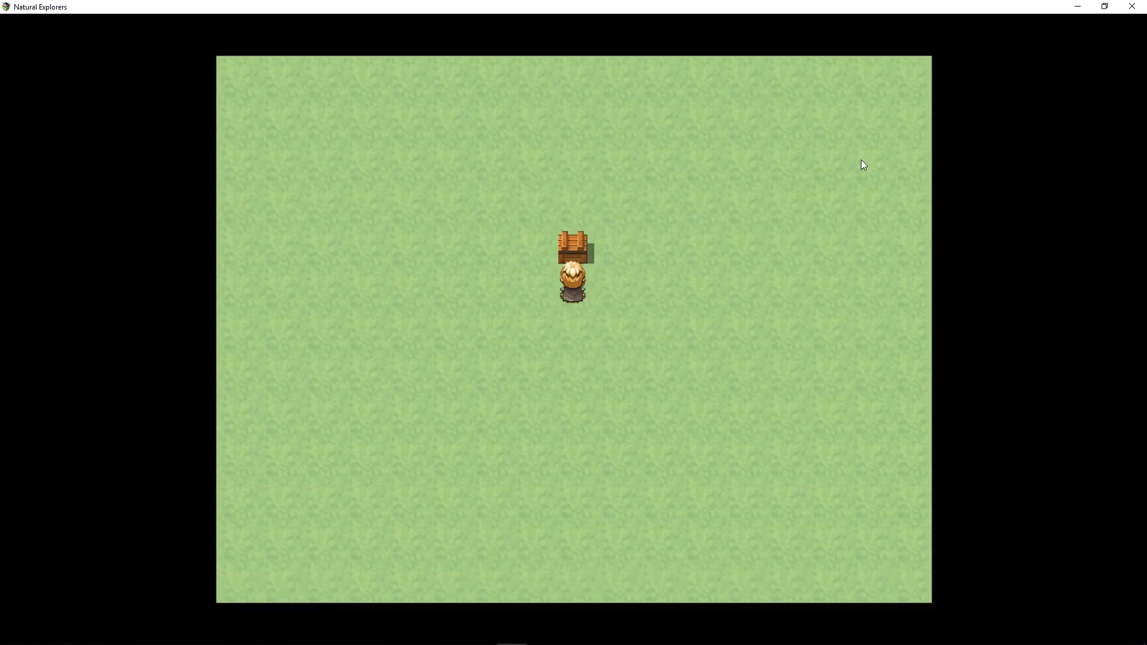
{"action": "key", "text": "Return"}
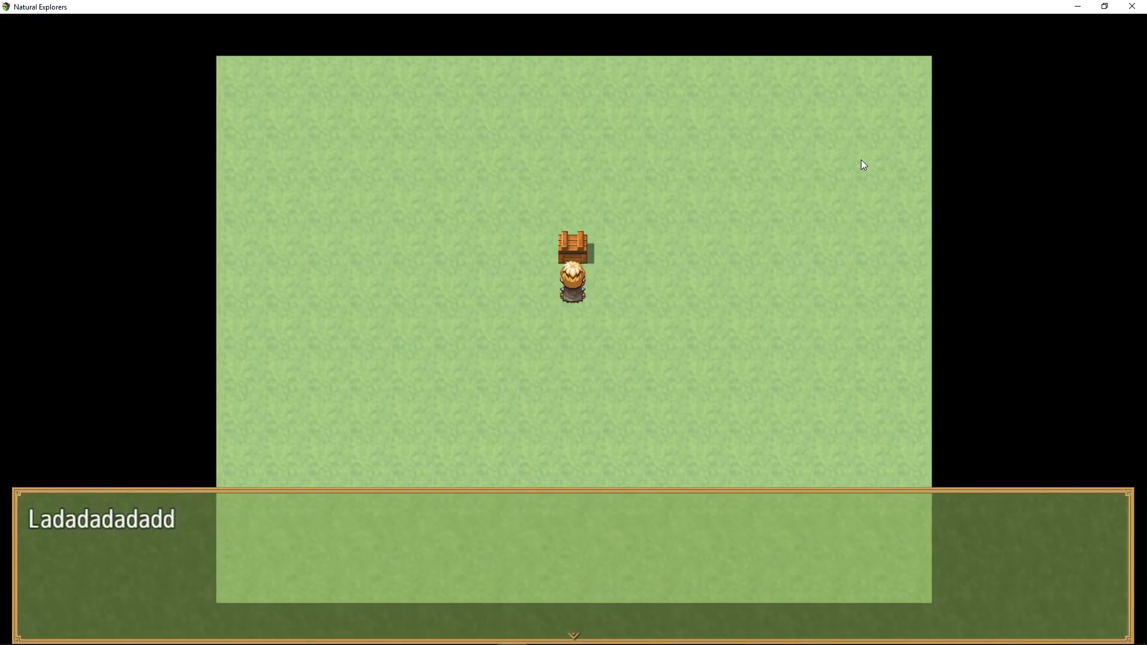
{"action": "key", "text": "Return"}
Walk off and back to the chest, test its message again and check the title menu's window skin.
{"action": "key", "text": "Down"}
{"action": "key", "text": "Up"}
{"action": "key", "text": "Return"}
{"action": "key", "text": "Return"}
{"action": "key", "text": "Return"}
{"action": "key", "text": "Return"}
{"action": "key", "text": "Up"}
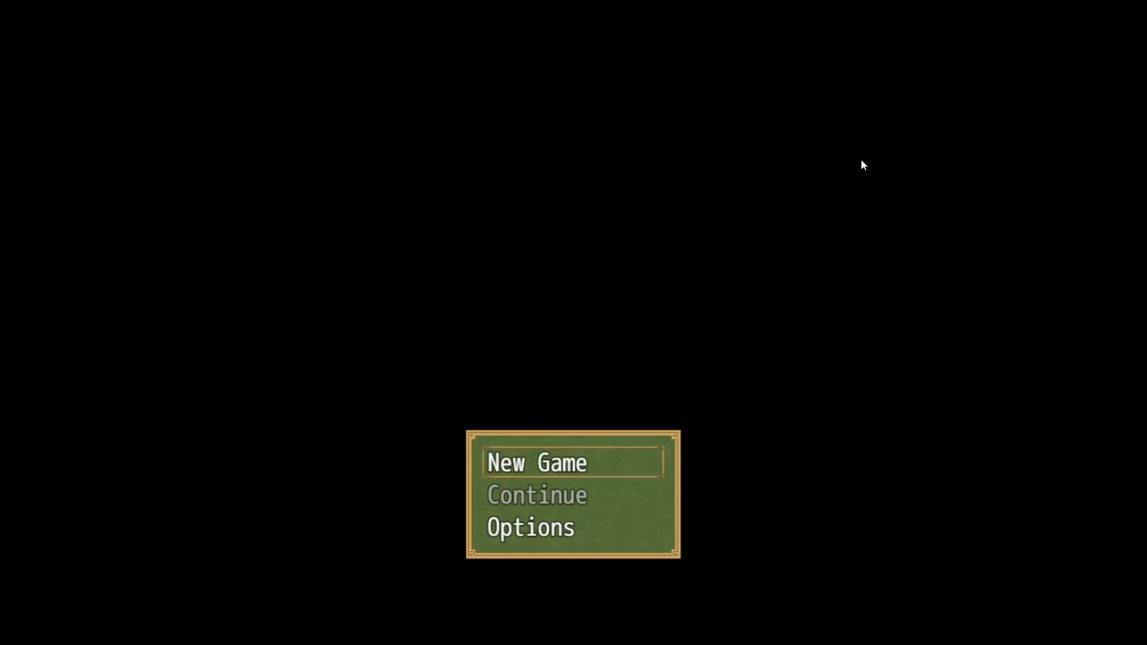
{"action": "key", "text": "Down"}
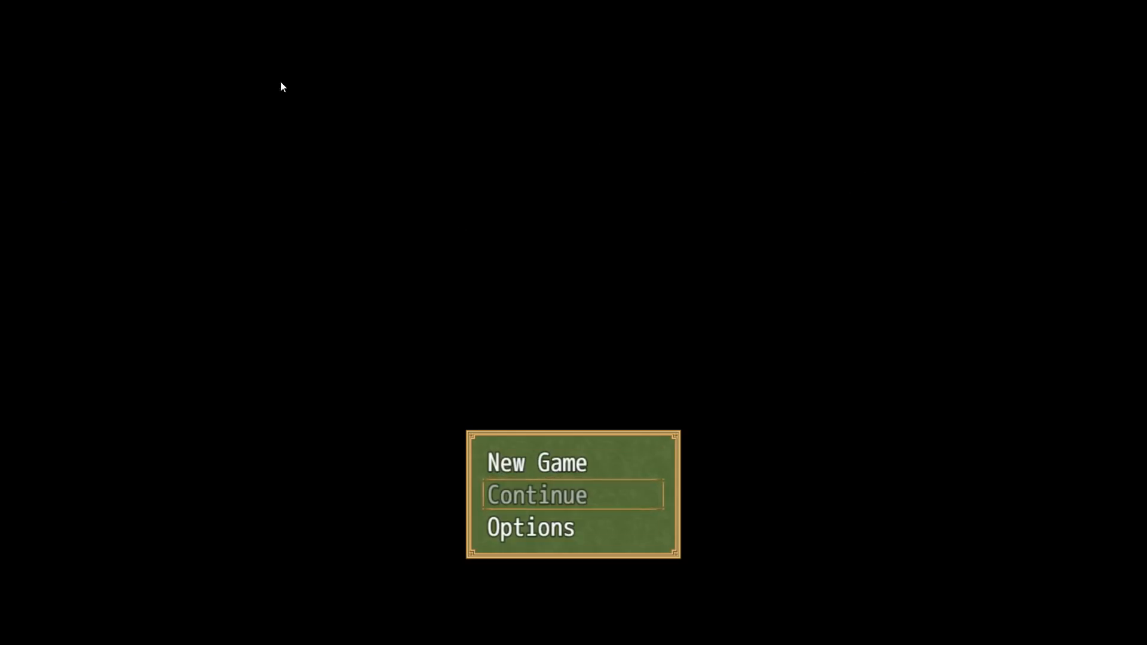
Check how the selection cursor looks on the title menu's entries and close the playtest.
{"action": "key", "text": "Down"}
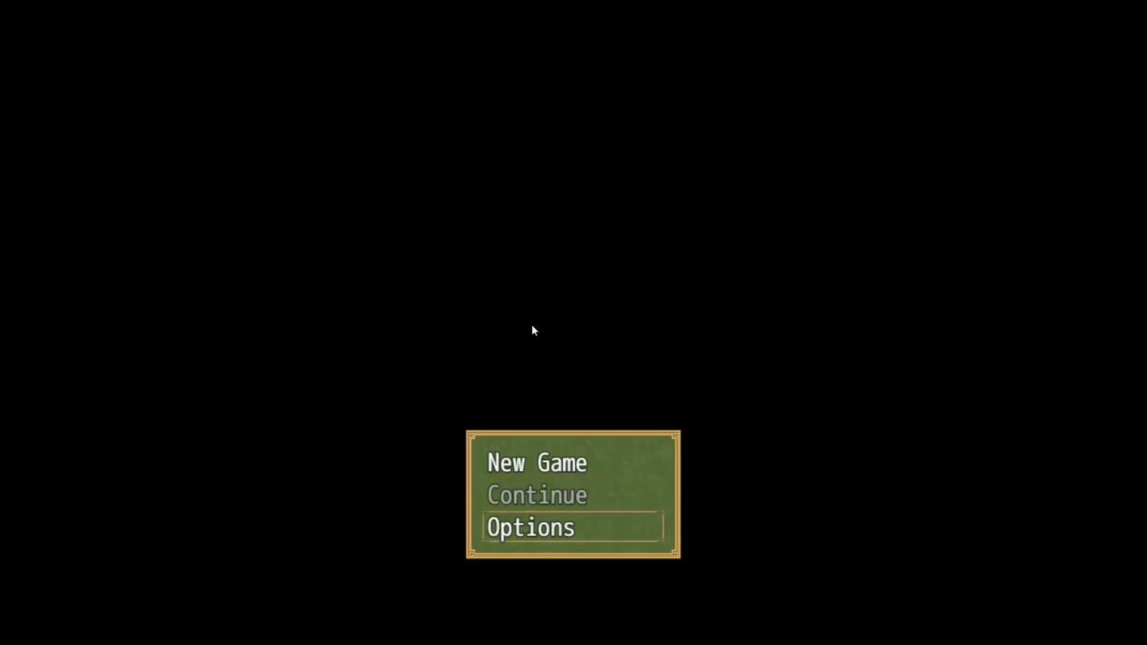
{"action": "key", "text": "Down"}
{"action": "key", "text": "Up"}
{"action": "key", "text": "alt+F4"}
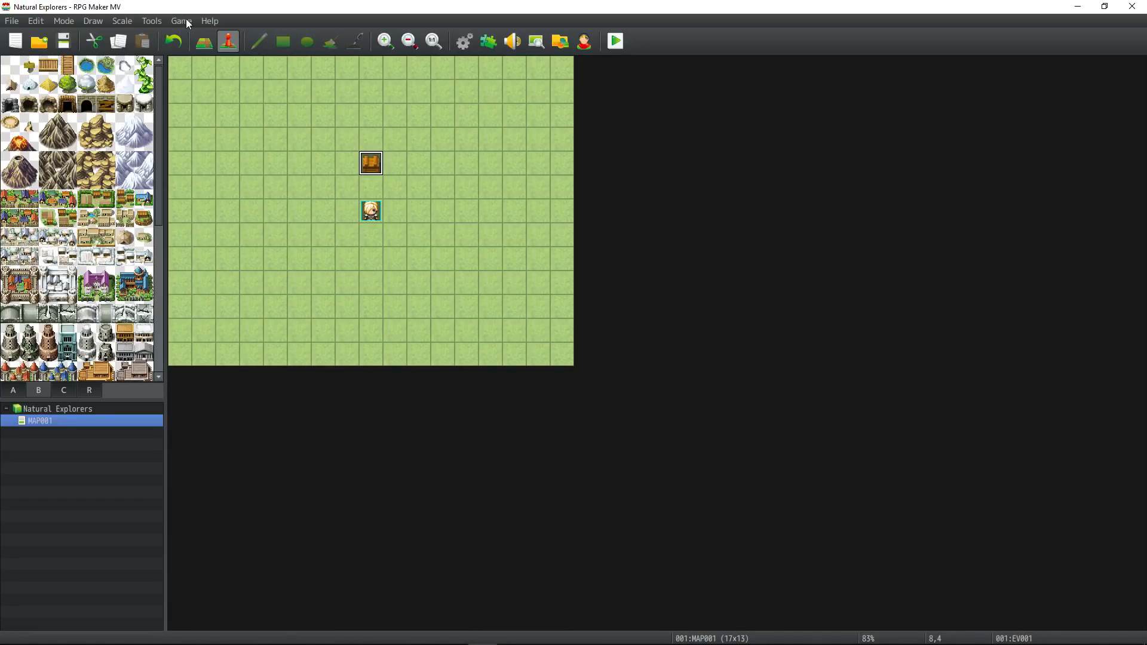
Open the project's folder from the editor, create a text document named Credit.txt there and open it.
{"action": "left_click", "coordinate": [182, 21]}
{"action": "left_click", "coordinate": [202, 50]}
{"action": "right_click", "coordinate": [576, 494]}
{"action": "mouse_move", "coordinate": [508, 464]}
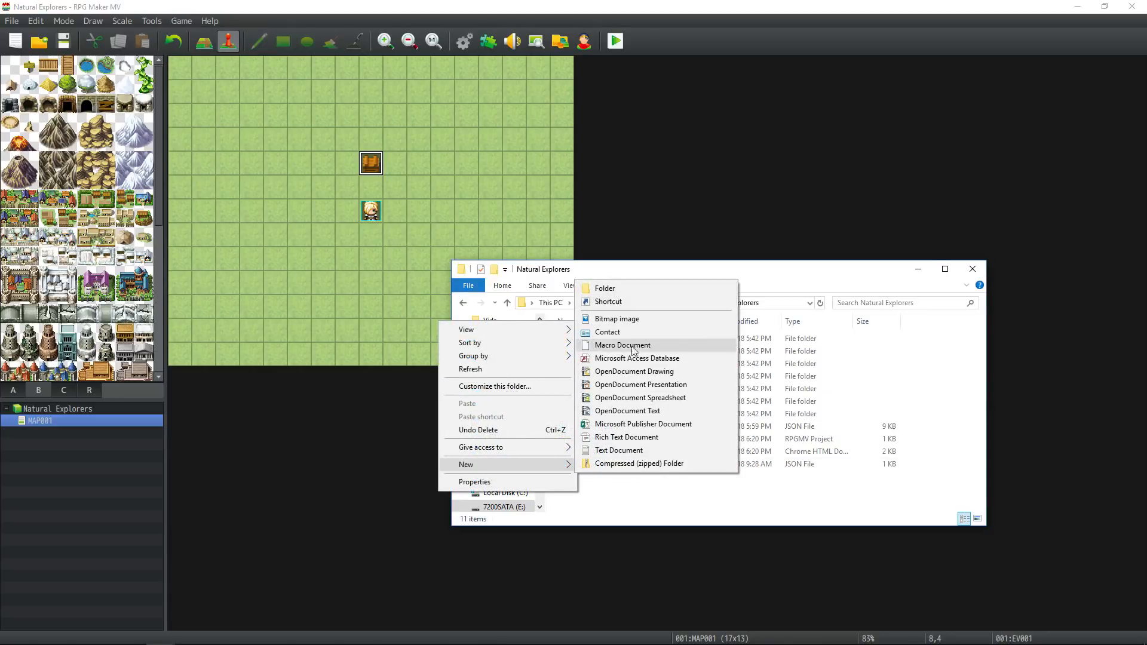
{"action": "left_click", "coordinate": [619, 450]}
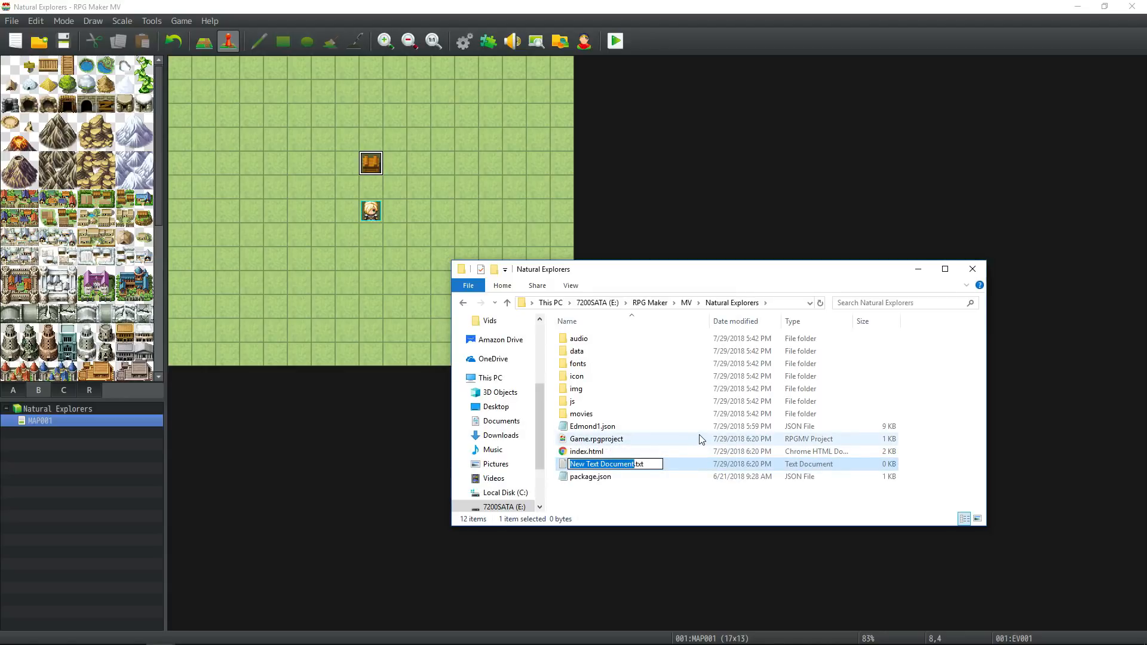
{"action": "type", "text": "Credi.tx"}
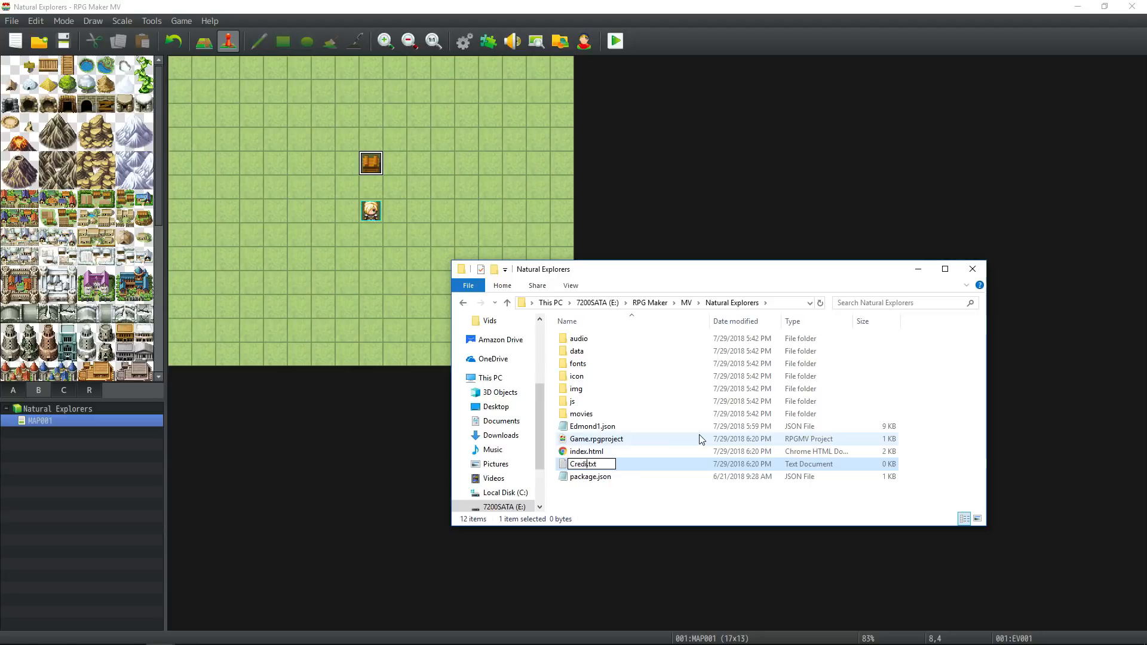
{"action": "type", "text": "t"}
{"action": "key", "text": "Return"}
{"action": "key", "text": "Return"}
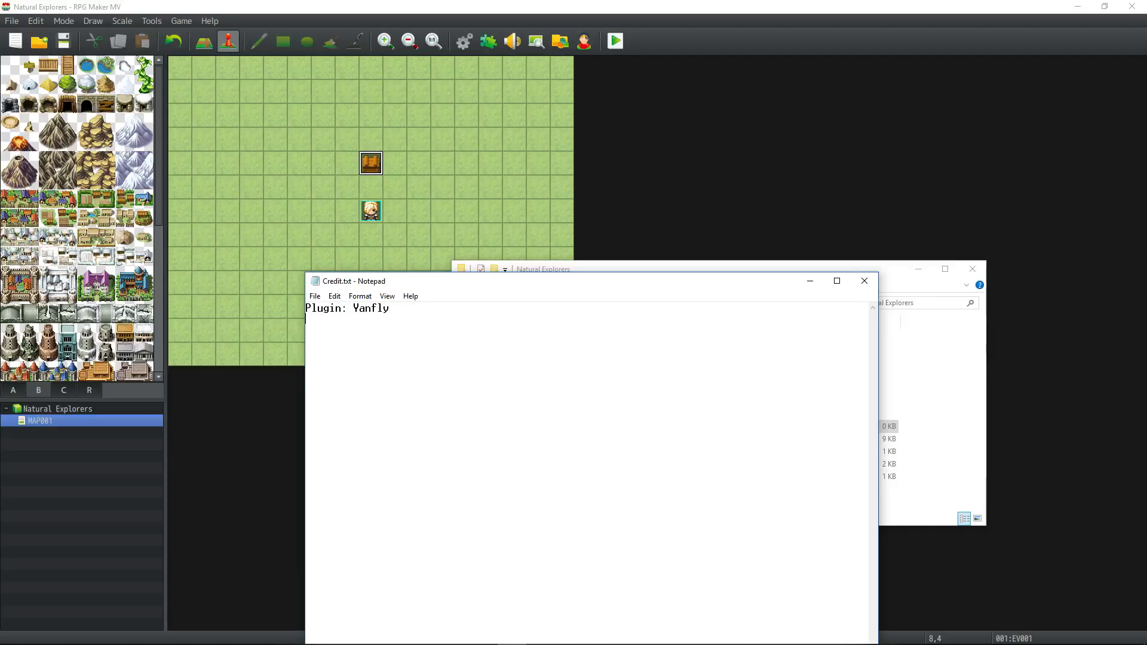
Write an indented line "Plugin: Yanfly" under an unindented "Credits:" heading in Credit.txt.
{"action": "key", "text": "Up"}
{"action": "key", "text": "Return"}
{"action": "key", "text": "Up"}
{"action": "type", "text": "Credits t"}
{"action": "key", "text": "BackSpace"}
{"action": "key", "text": "BackSpace"}
{"action": "type", "text": ":"}
{"action": "key", "text": "Return"}
{"action": "key", "text": "Up"}
{"action": "key", "text": "Tab"}
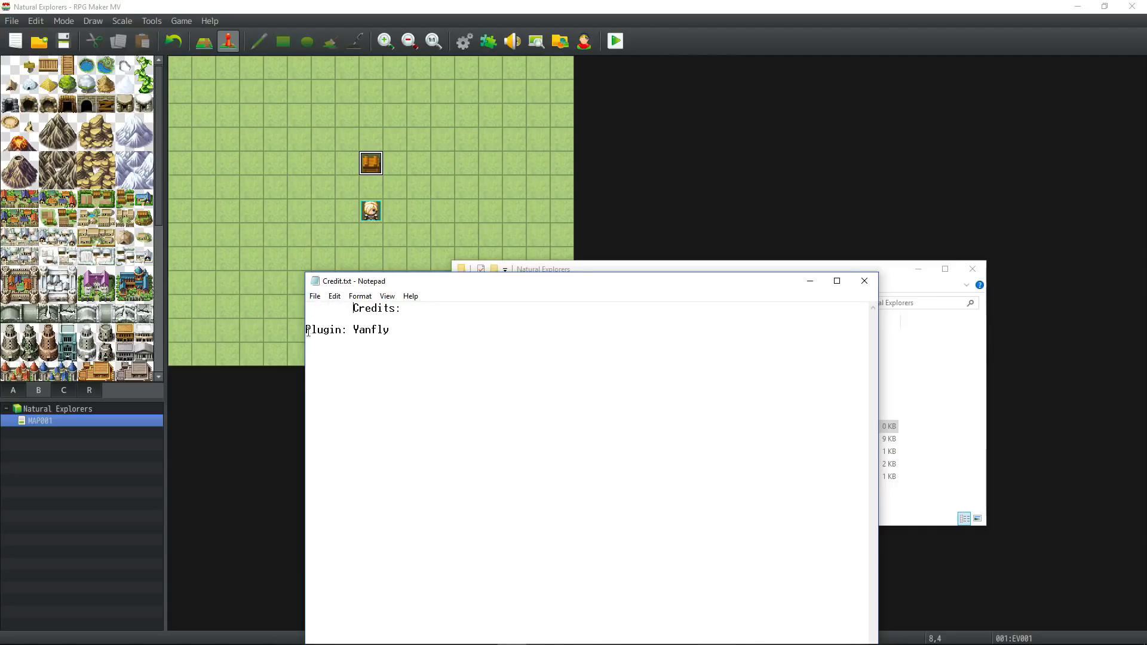
{"action": "key", "text": "Down"}
{"action": "key", "text": "Down"}
{"action": "key", "text": "Tab"}
{"action": "key", "text": "Up"}
{"action": "key", "text": "Up"}
{"action": "key", "text": "Delete"}
Add the indented line "System Art: Hiddenone's MV Resources" below the plugin credit and save Credit.txt.
{"action": "type", "text": ": Hiddenone's MV Re"}
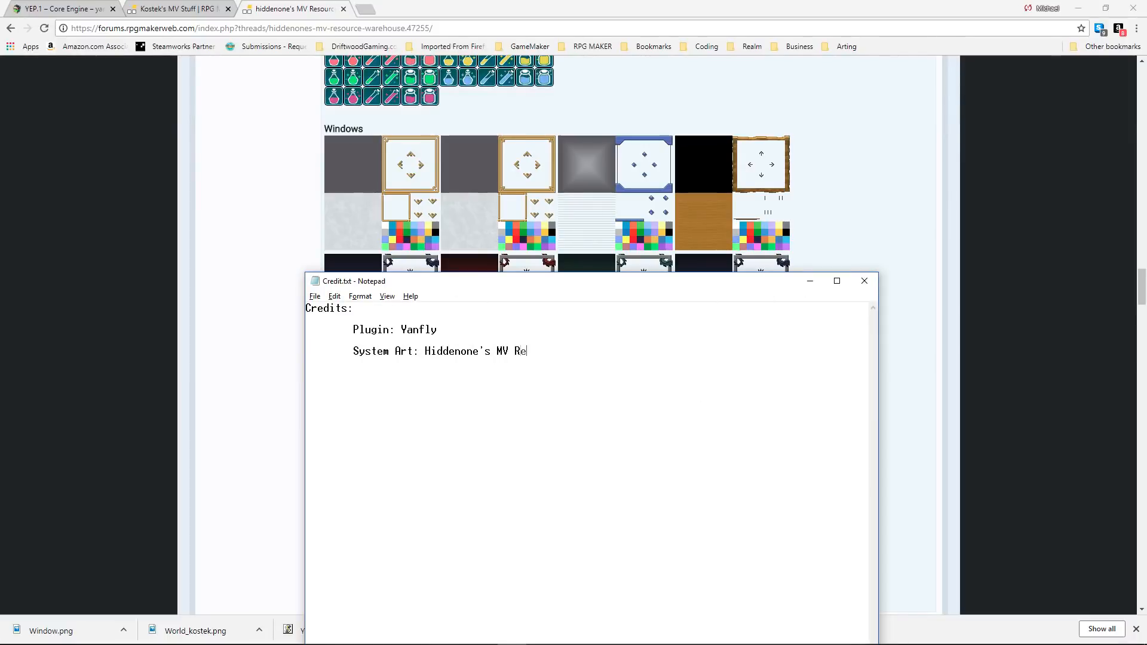
{"action": "left_click", "coordinate": [315, 297]}
{"action": "left_click", "coordinate": [329, 336]}
{"action": "left_click", "coordinate": [315, 297]}
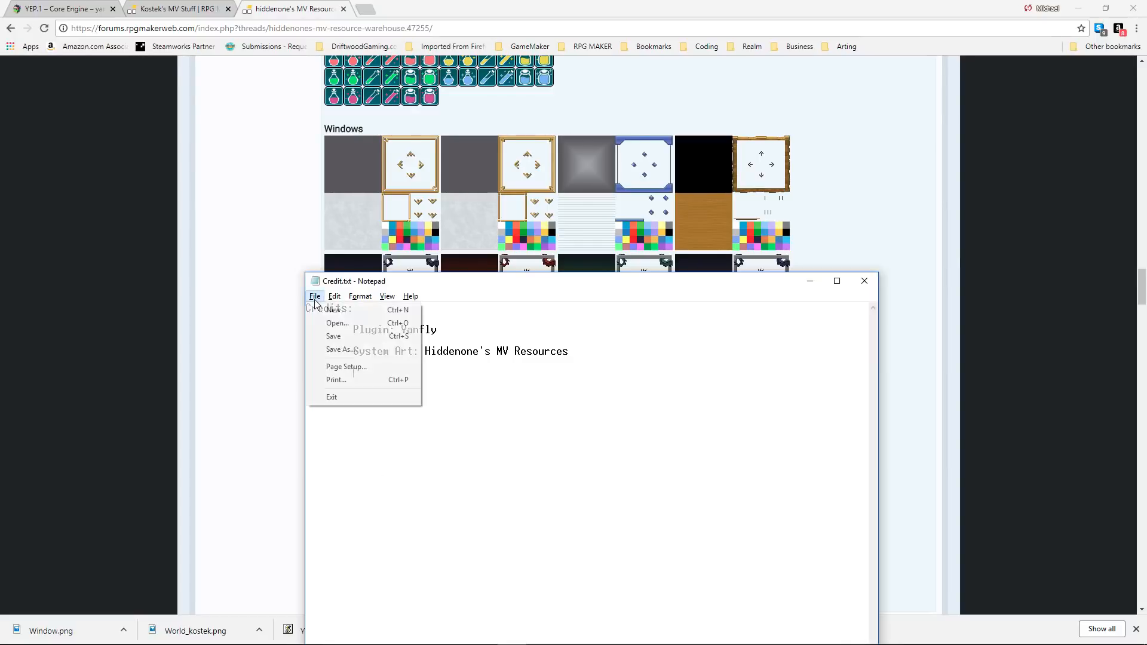
{"action": "left_click", "coordinate": [332, 337]}
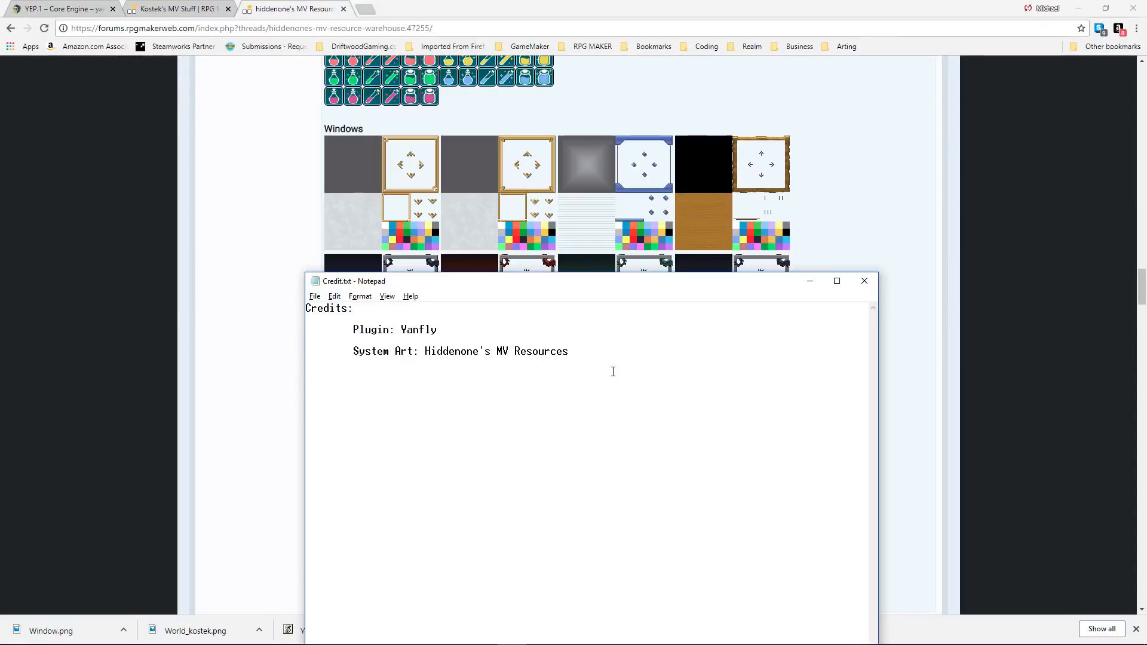
{"action": "left_click", "coordinate": [810, 281]}
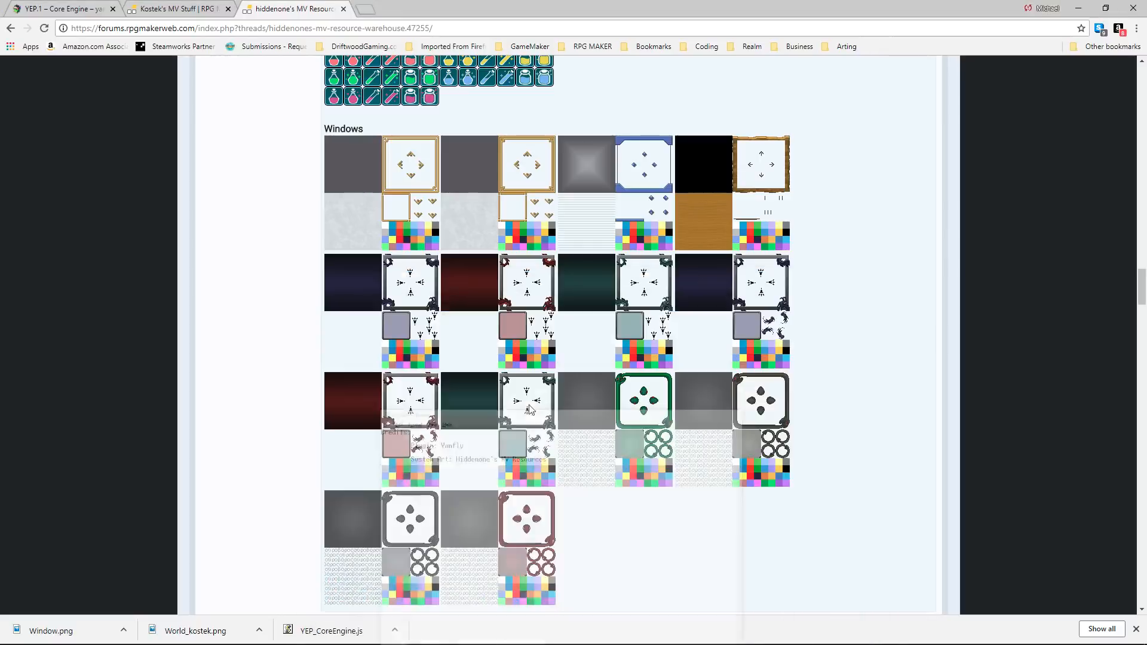
Look over the rest of hiddenone's window skins and the tiles in Chiara's MV Resources thread.
{"action": "scroll", "coordinate": [595, 279], "scroll_direction": "down", "scroll_amount": 4}
{"action": "scroll", "coordinate": [612, 281], "scroll_direction": "up", "scroll_amount": 2}
{"action": "scroll", "coordinate": [612, 279], "scroll_direction": "down", "scroll_amount": 2}
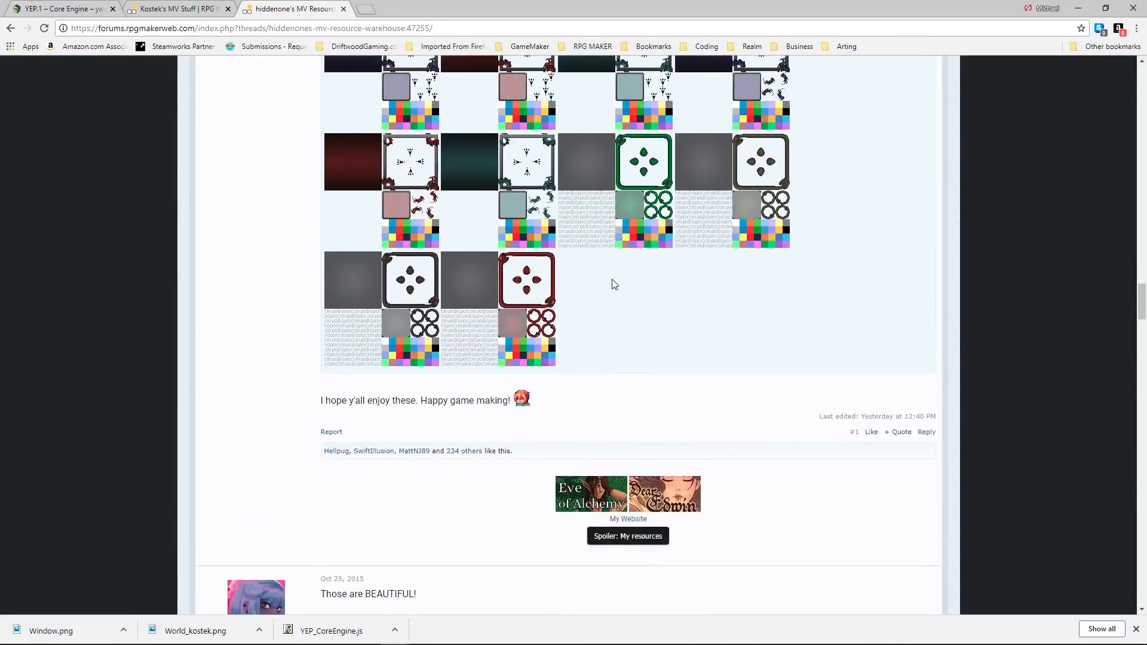
{"action": "scroll", "coordinate": [637, 261], "scroll_direction": "down", "scroll_amount": 3}
{"action": "scroll", "coordinate": [406, 375], "scroll_direction": "down", "scroll_amount": 10}
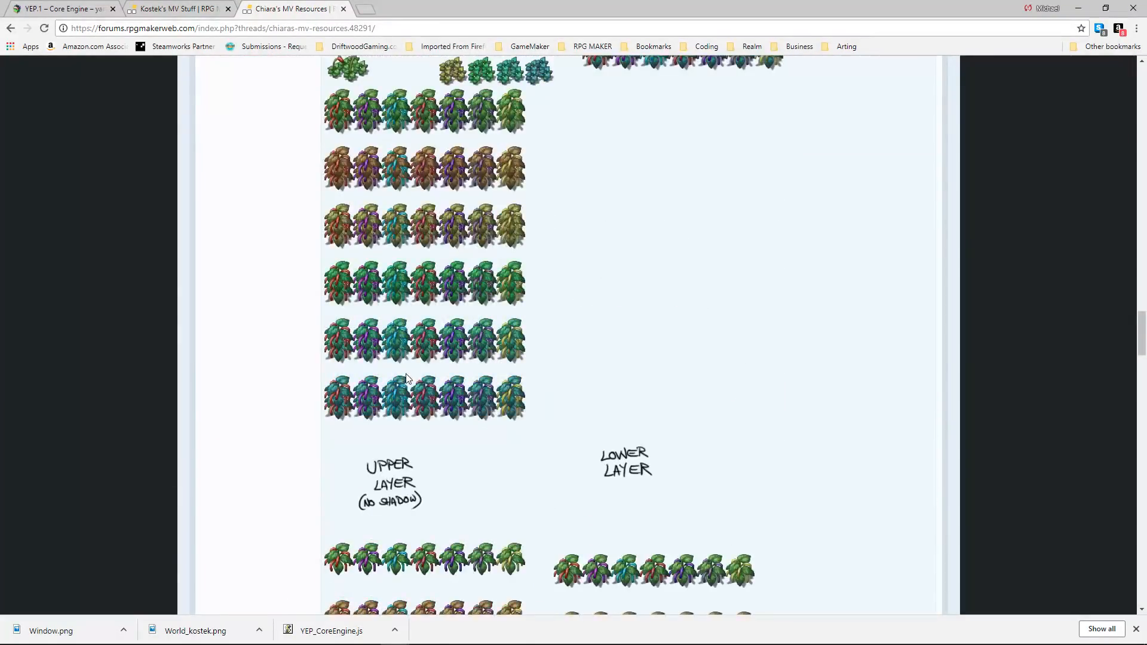
{"action": "scroll", "coordinate": [406, 378], "scroll_direction": "down", "scroll_amount": 5}
{"action": "scroll", "coordinate": [389, 376], "scroll_direction": "up", "scroll_amount": 20}
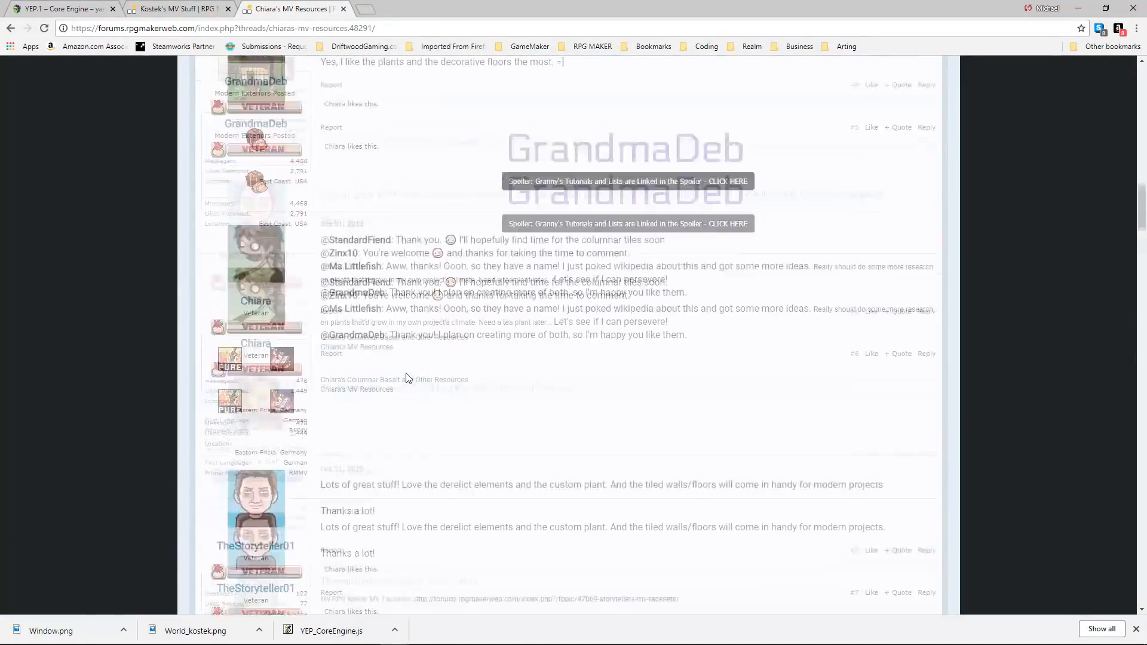
{"action": "scroll", "coordinate": [371, 377], "scroll_direction": "down", "scroll_amount": 3}
{"action": "scroll", "coordinate": [409, 226], "scroll_direction": "up", "scroll_amount": 3}
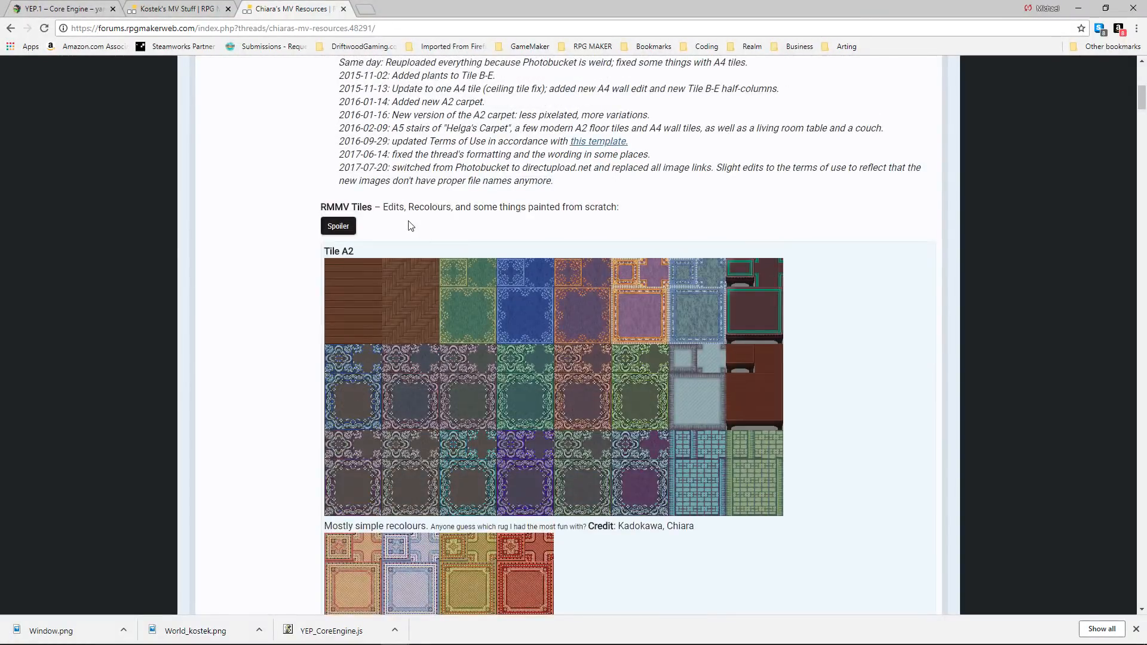
{"action": "scroll", "coordinate": [451, 292], "scroll_direction": "down", "scroll_amount": 20}
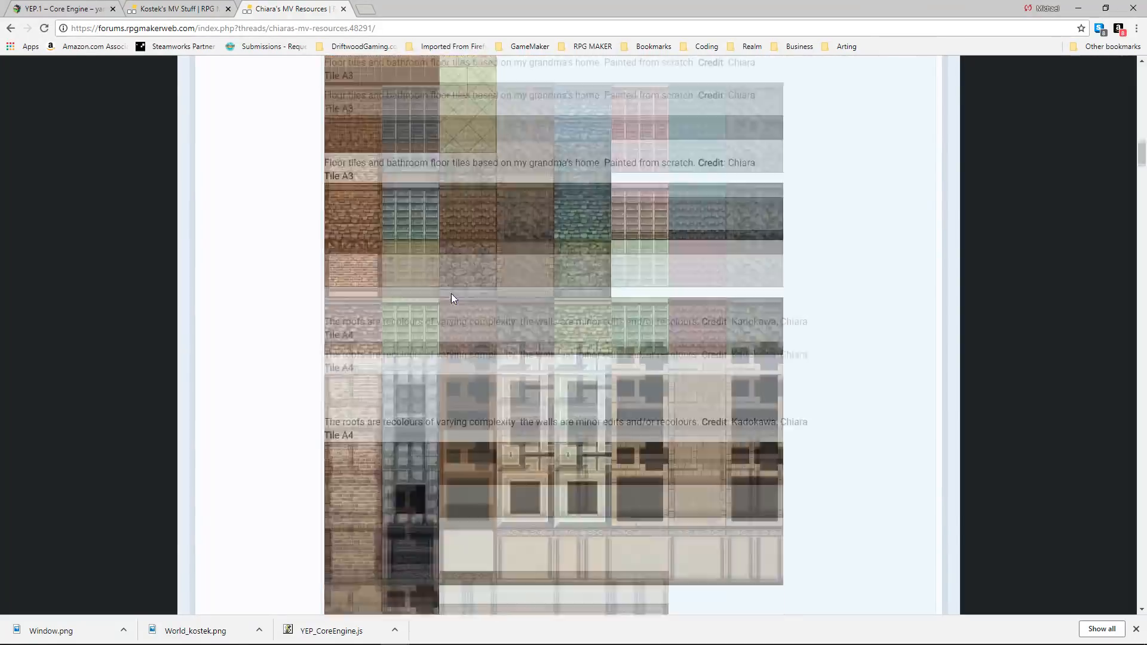
{"action": "scroll", "coordinate": [451, 292], "scroll_direction": "down", "scroll_amount": 20}
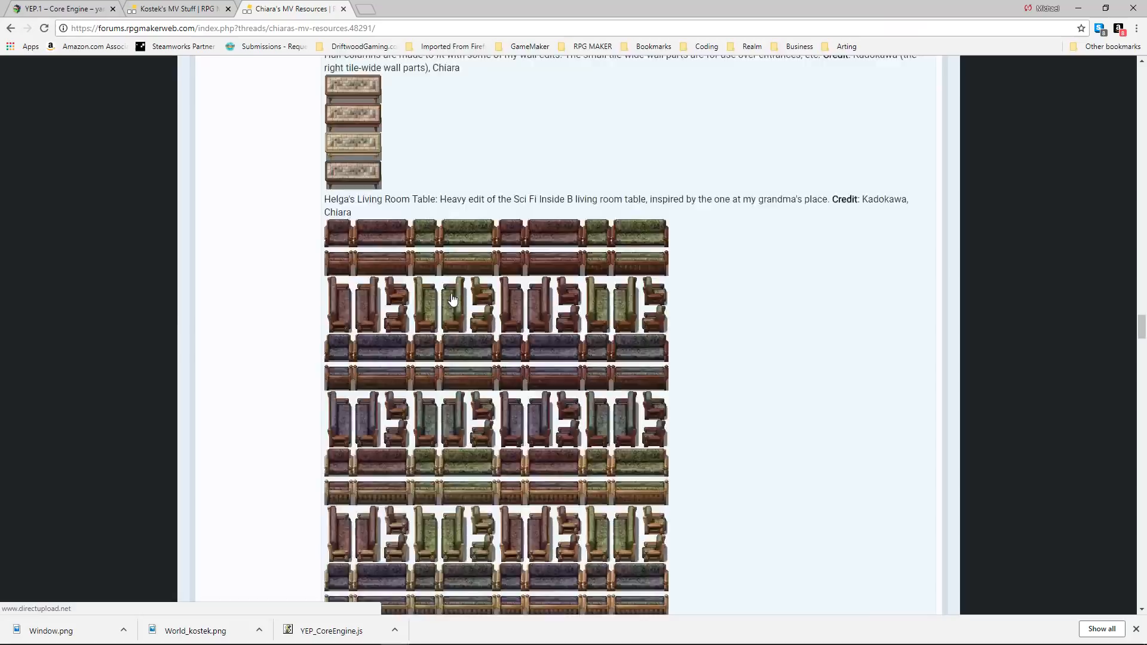
{"action": "scroll", "coordinate": [453, 299], "scroll_direction": "down", "scroll_amount": 20}
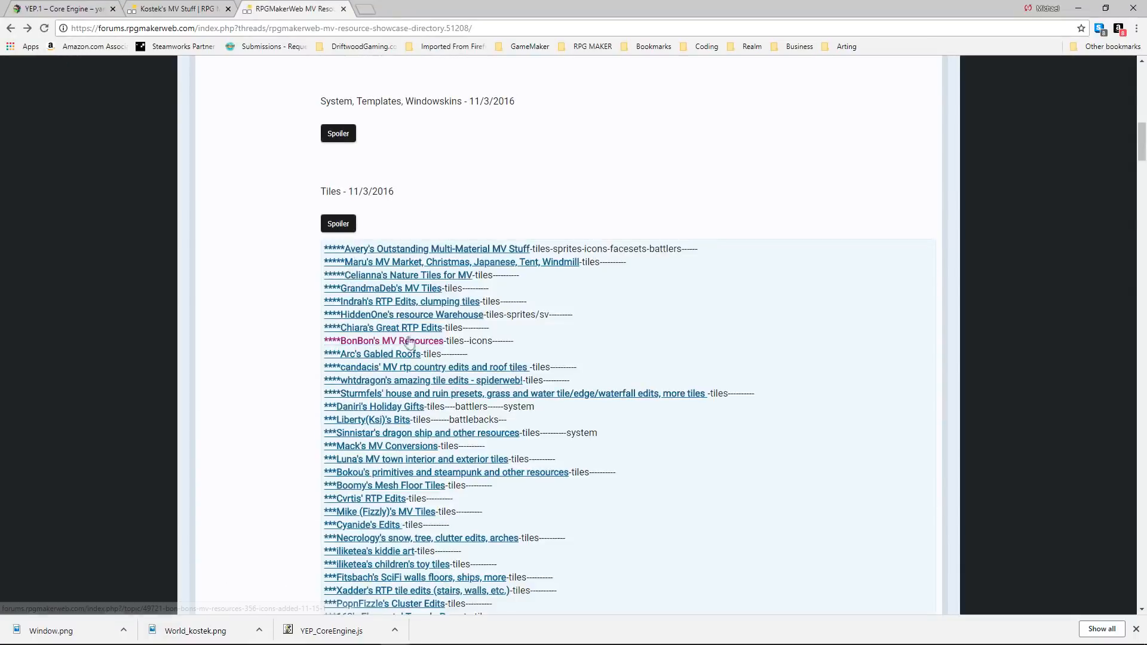
Open BonBon's MV Resources thread from the showcase directory and examine its character object and location icons.
{"action": "left_click", "coordinate": [411, 342]}
{"action": "scroll", "coordinate": [473, 373], "scroll_direction": "down", "scroll_amount": 6}
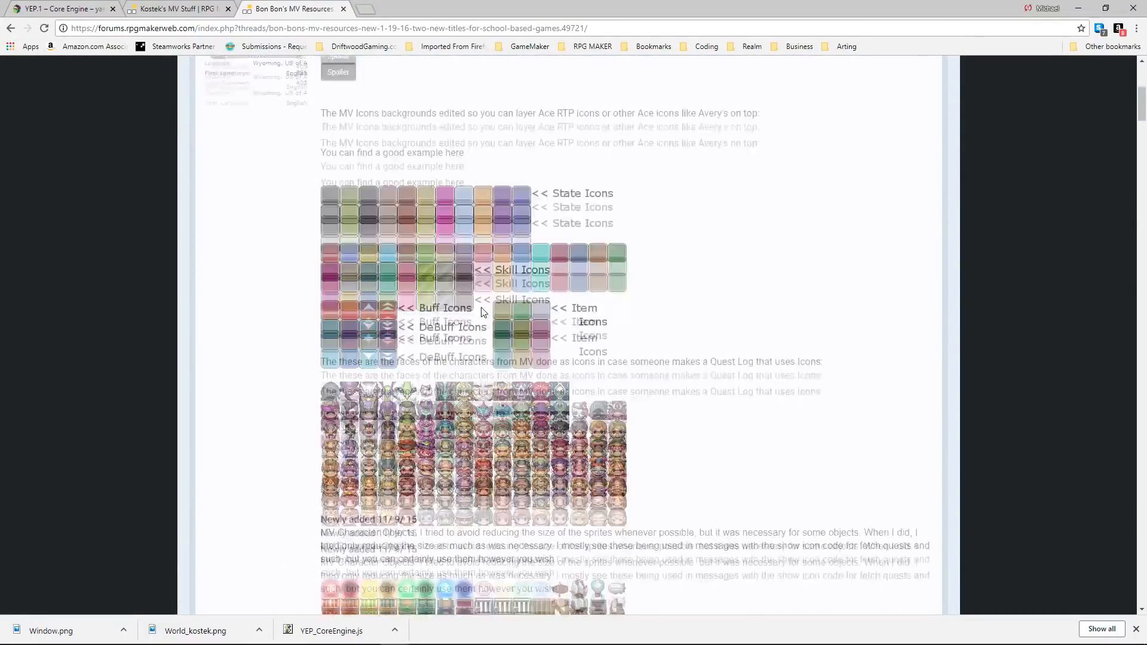
{"action": "scroll", "coordinate": [472, 372], "scroll_direction": "down", "scroll_amount": 6}
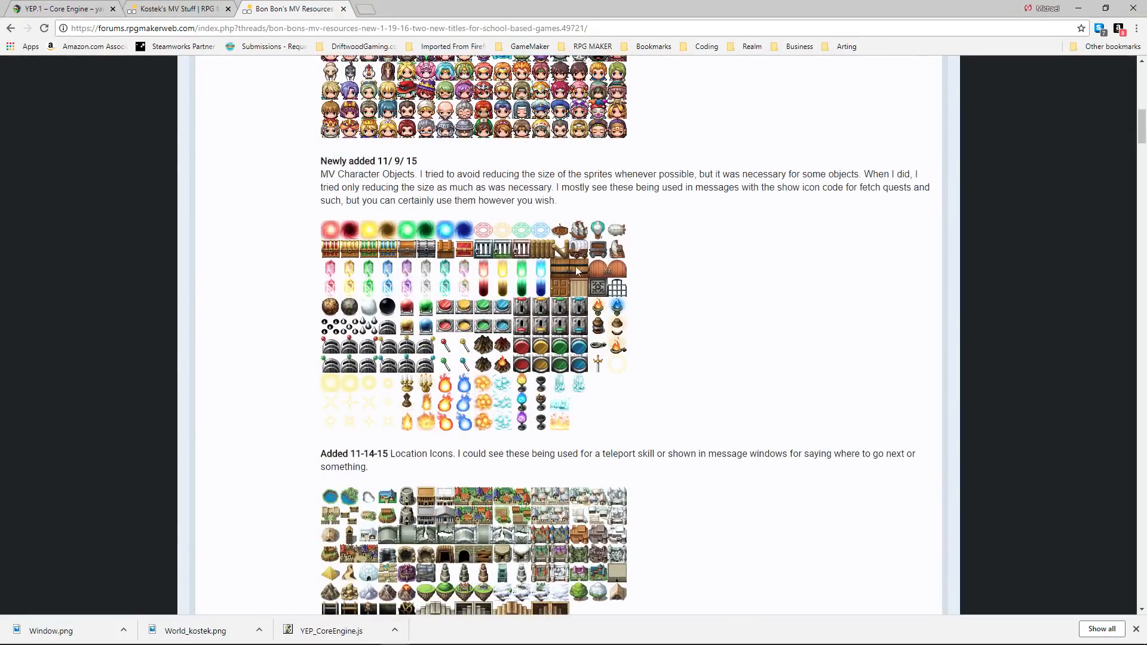
{"action": "scroll", "coordinate": [527, 215], "scroll_direction": "down", "scroll_amount": 3}
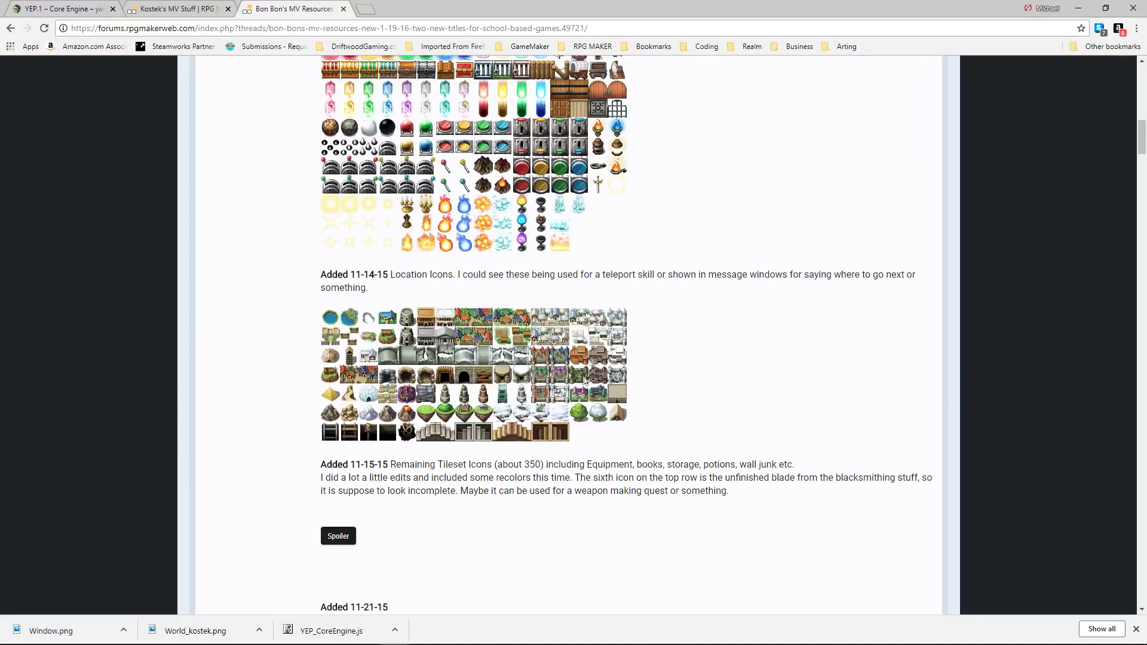
{"action": "scroll", "coordinate": [464, 356], "scroll_direction": "down", "scroll_amount": 2}
{"action": "scroll", "coordinate": [464, 356], "scroll_direction": "up", "scroll_amount": 2}
{"action": "scroll", "coordinate": [588, 333], "scroll_direction": "down", "scroll_amount": 4}
{"action": "scroll", "coordinate": [587, 333], "scroll_direction": "up", "scroll_amount": 2}
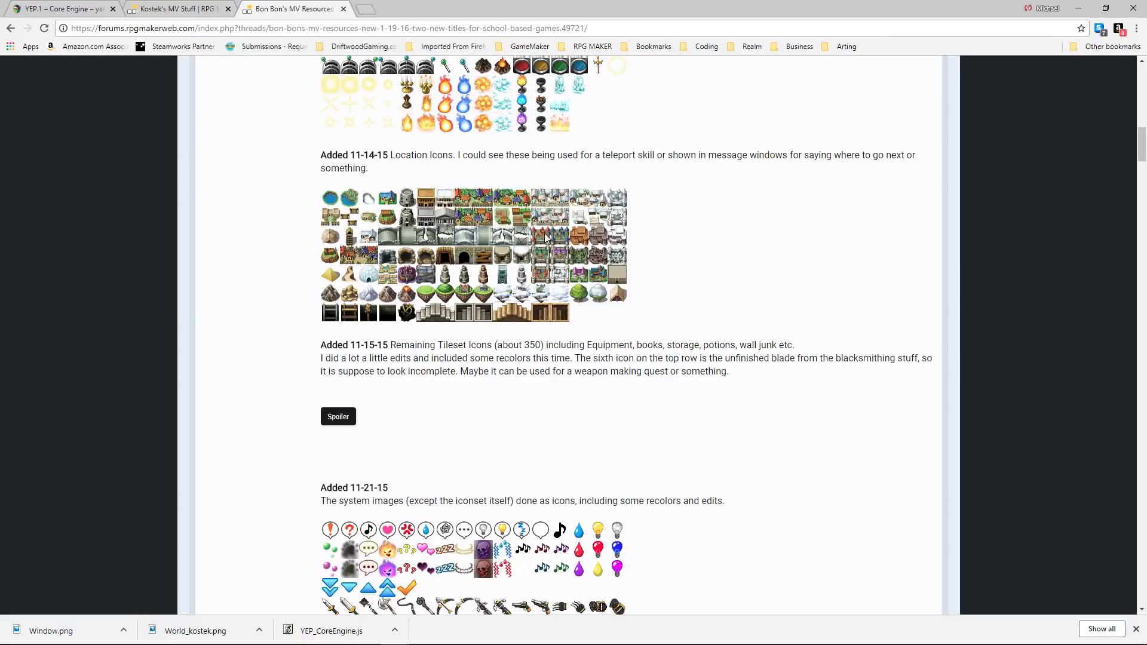
{"action": "scroll", "coordinate": [505, 267], "scroll_direction": "up", "scroll_amount": 2}
{"action": "scroll", "coordinate": [515, 204], "scroll_direction": "up", "scroll_amount": 5}
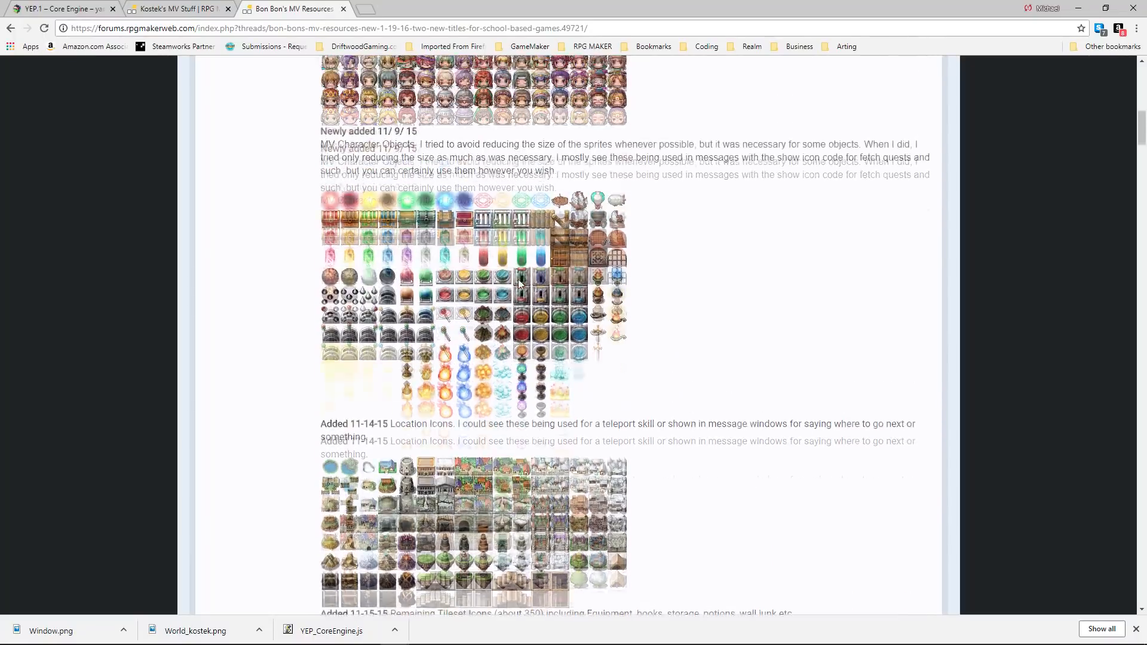
{"action": "scroll", "coordinate": [519, 285], "scroll_direction": "down", "scroll_amount": 6}
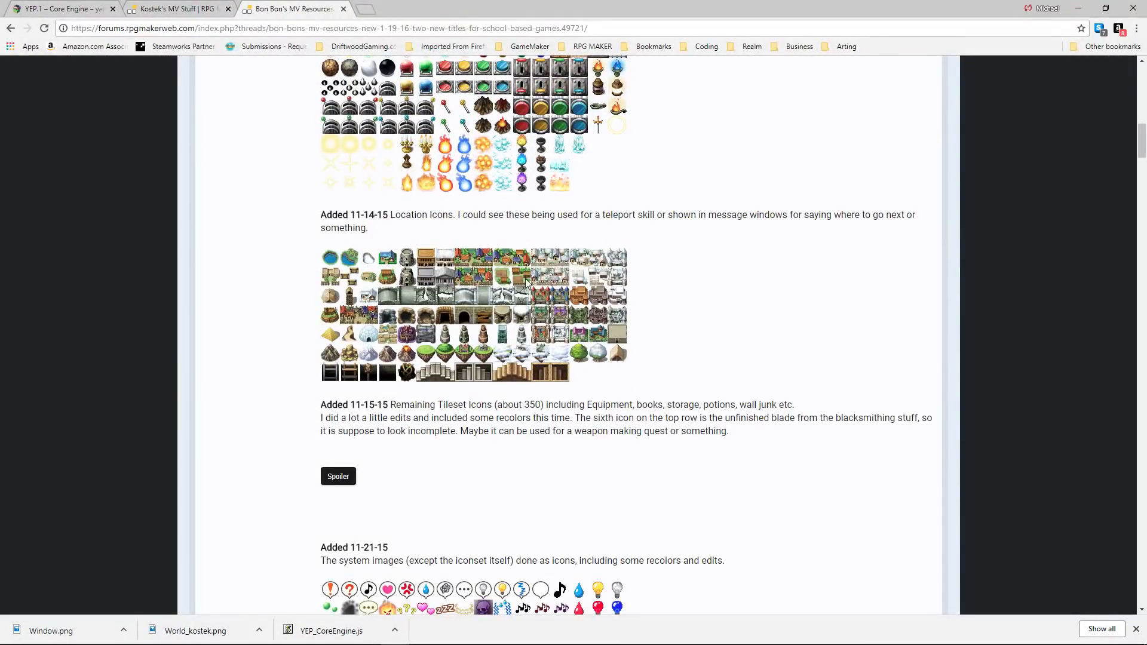
Start saving the location icons image, create a folder named MaybeUsed in Natural Explorers and move it into img.
{"action": "right_click", "coordinate": [484, 301]}
{"action": "left_click", "coordinate": [538, 317]}
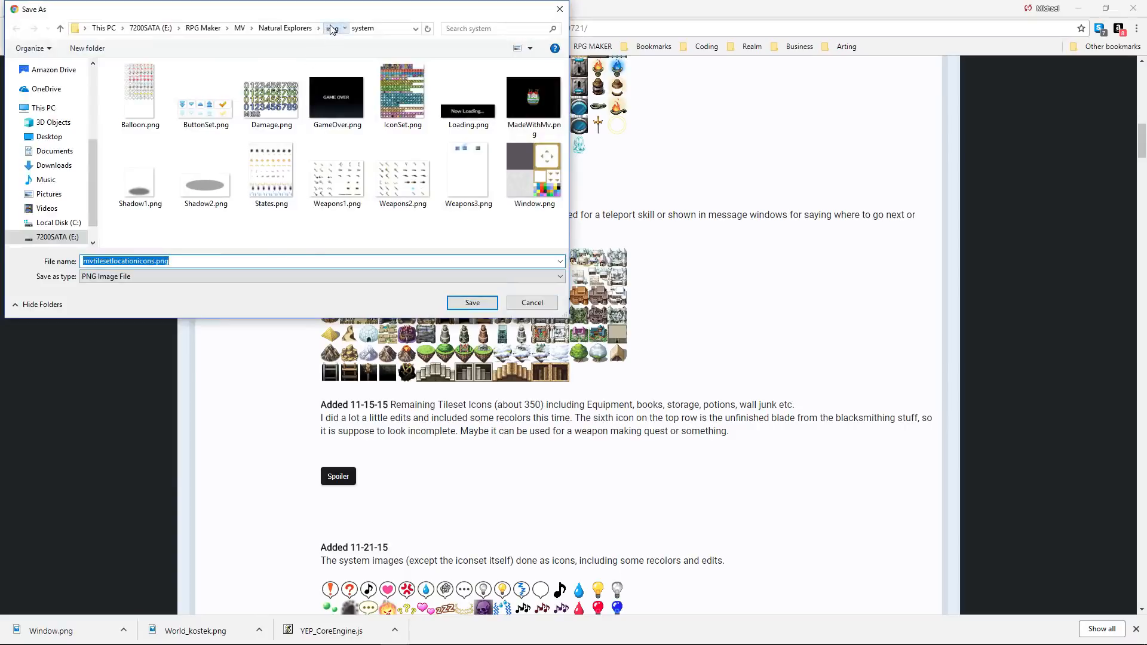
{"action": "left_click", "coordinate": [332, 29]}
{"action": "left_click", "coordinate": [290, 30]}
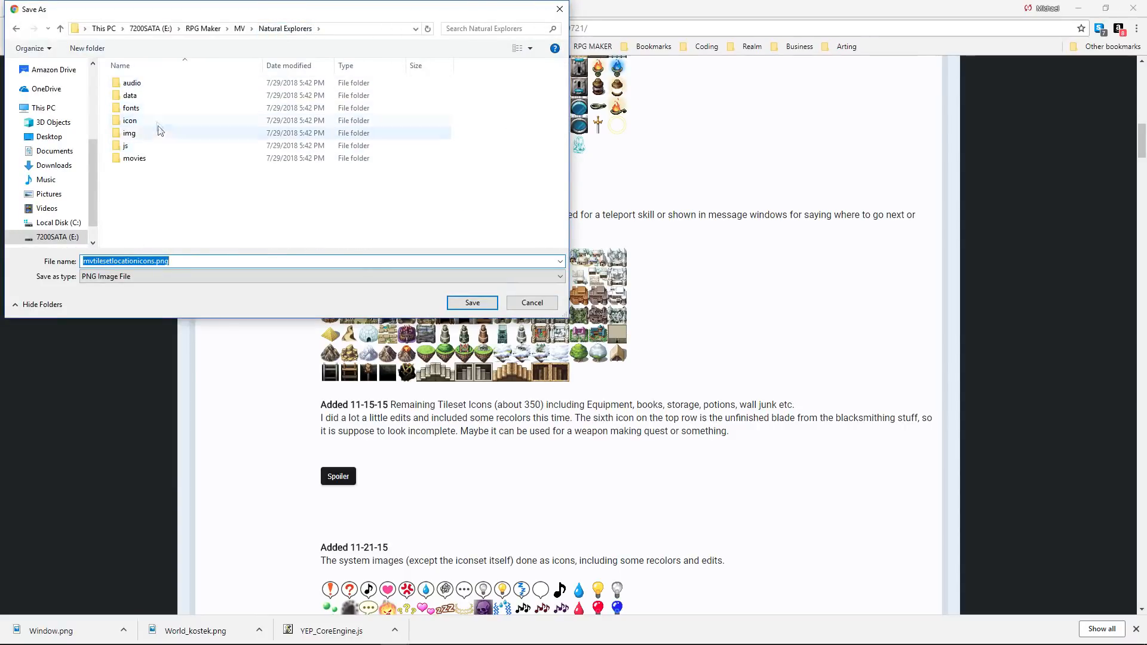
{"action": "right_click", "coordinate": [189, 171]}
{"action": "mouse_move", "coordinate": [105, 299]}
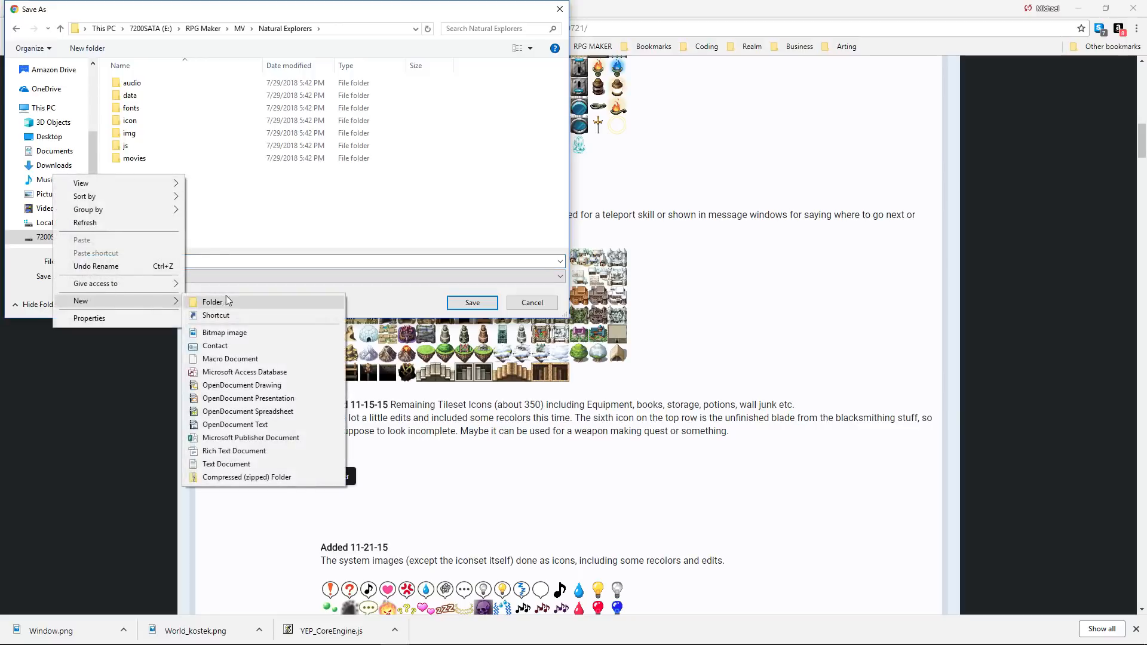
{"action": "left_click", "coordinate": [227, 299]}
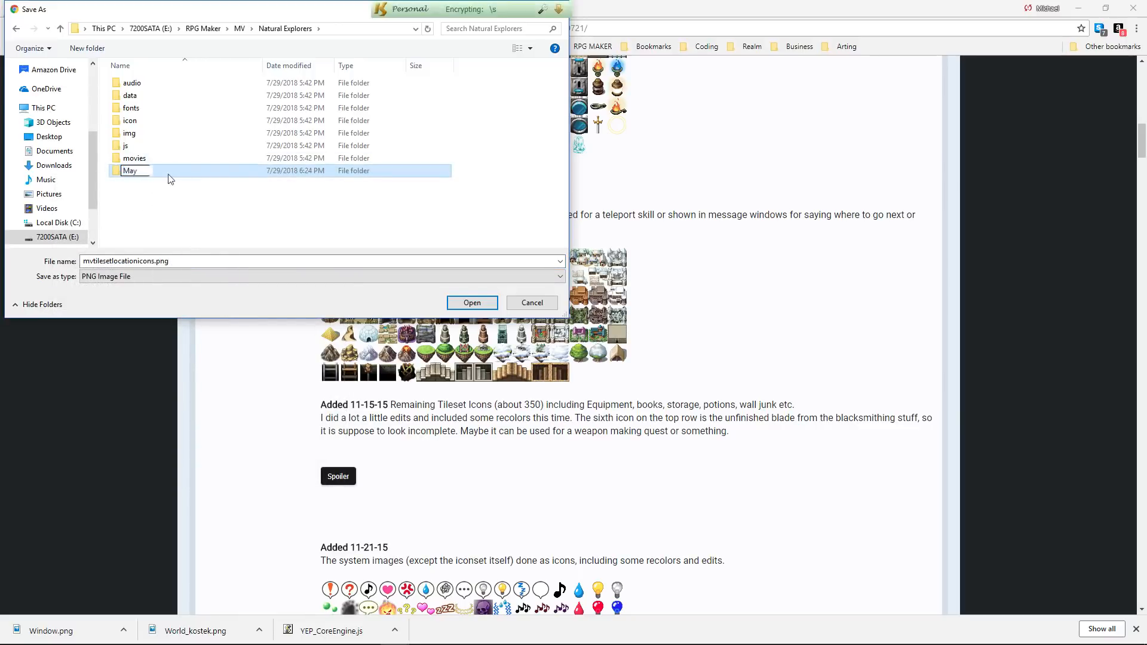
{"action": "type", "text": "MaybeUsed"}
{"action": "key", "text": "Return"}
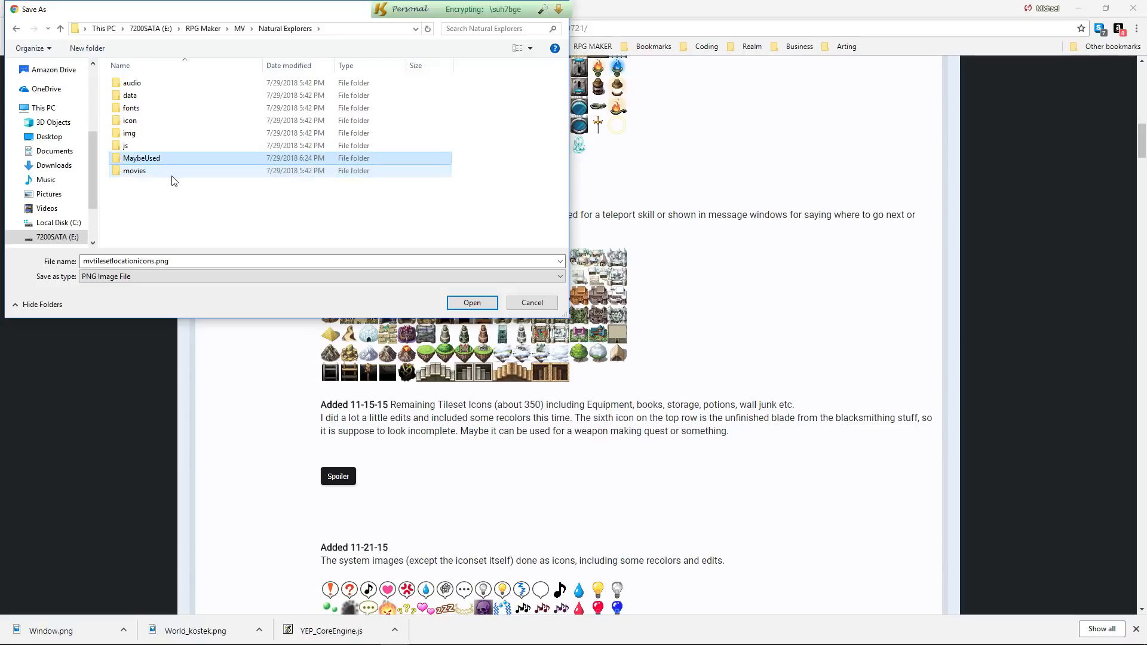
{"action": "left_click_drag", "start_coordinate": [152, 163], "coordinate": [137, 134]}
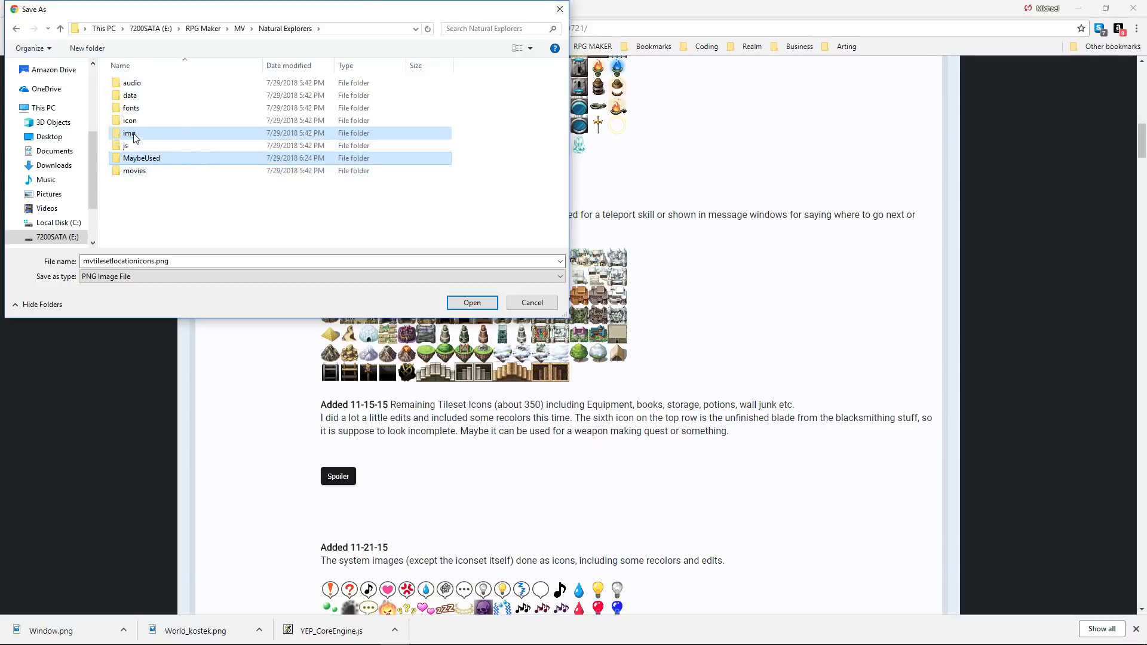
Save the image as mvtilesetlocationicons.png in the MaybeUsed folder inside img.
{"action": "double_click", "coordinate": [137, 134]}
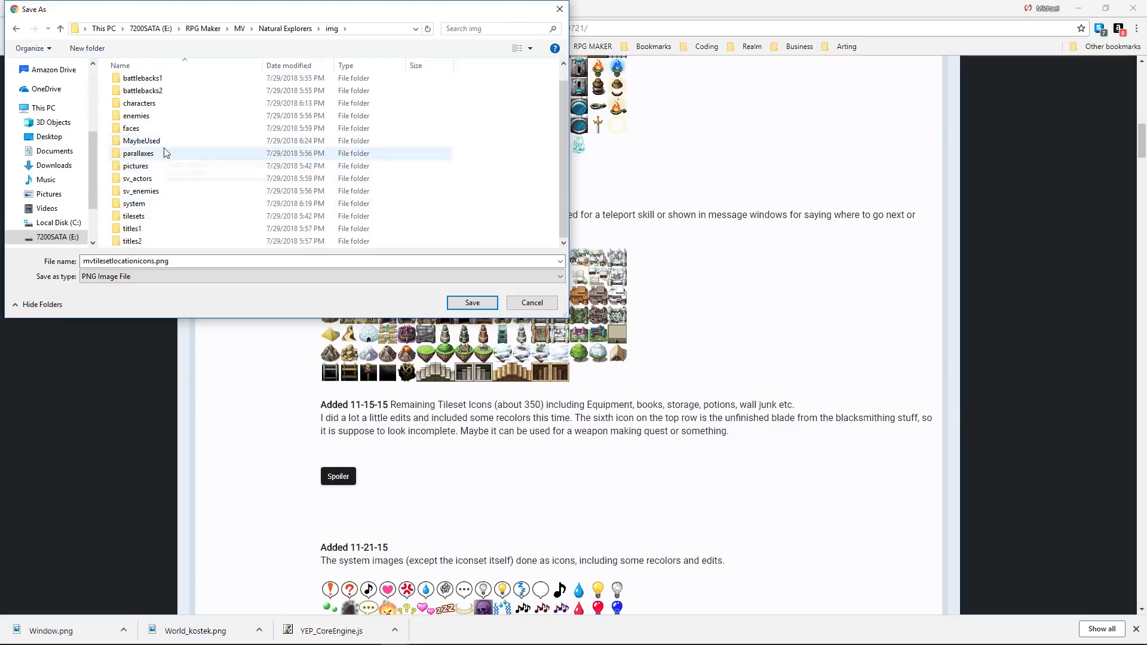
{"action": "double_click", "coordinate": [165, 144]}
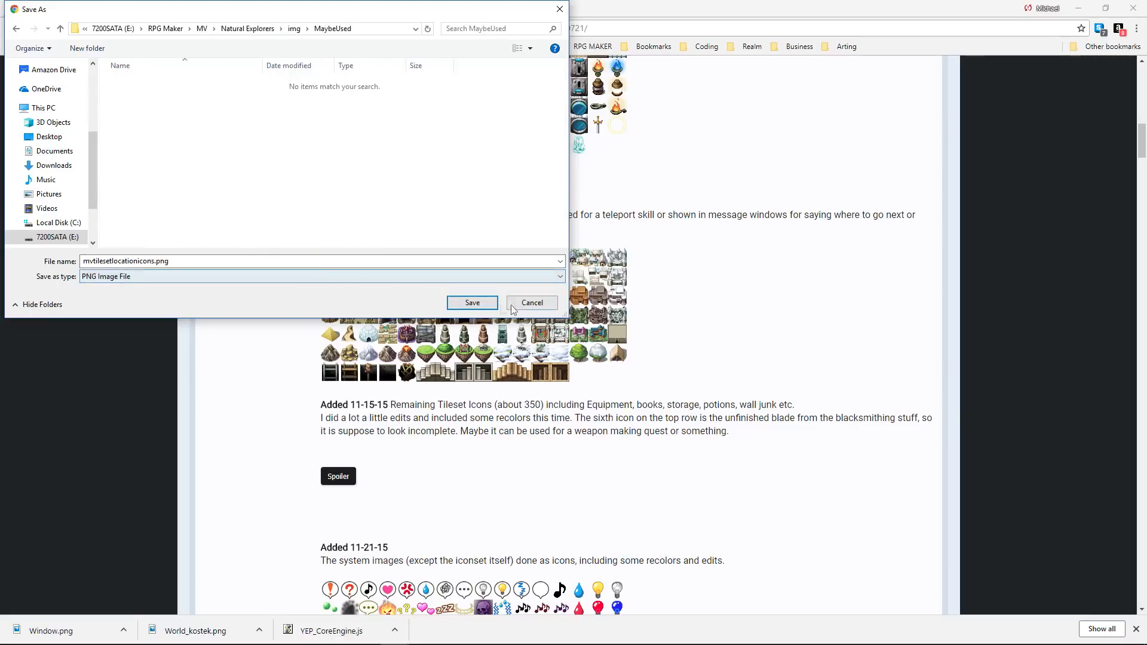
{"action": "key", "text": "Return"}
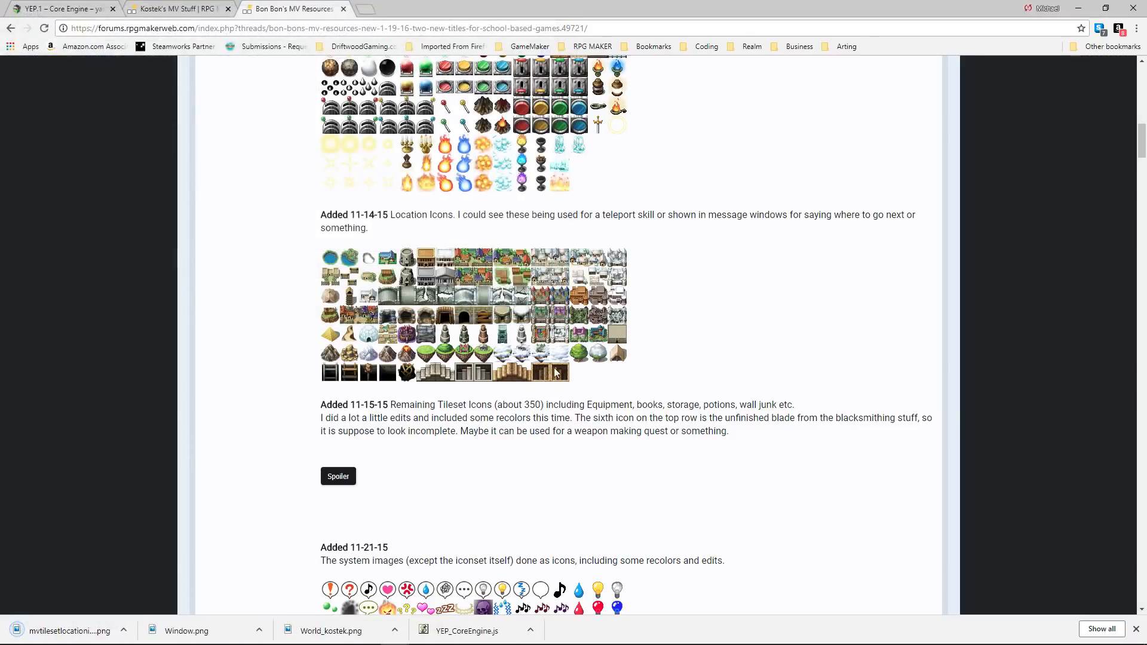
Add the indented line "IconArt: Bon Bon's MV Resources" to Credit.txt below the system art credit.
{"action": "scroll", "coordinate": [537, 306], "scroll_direction": "up", "scroll_amount": 15}
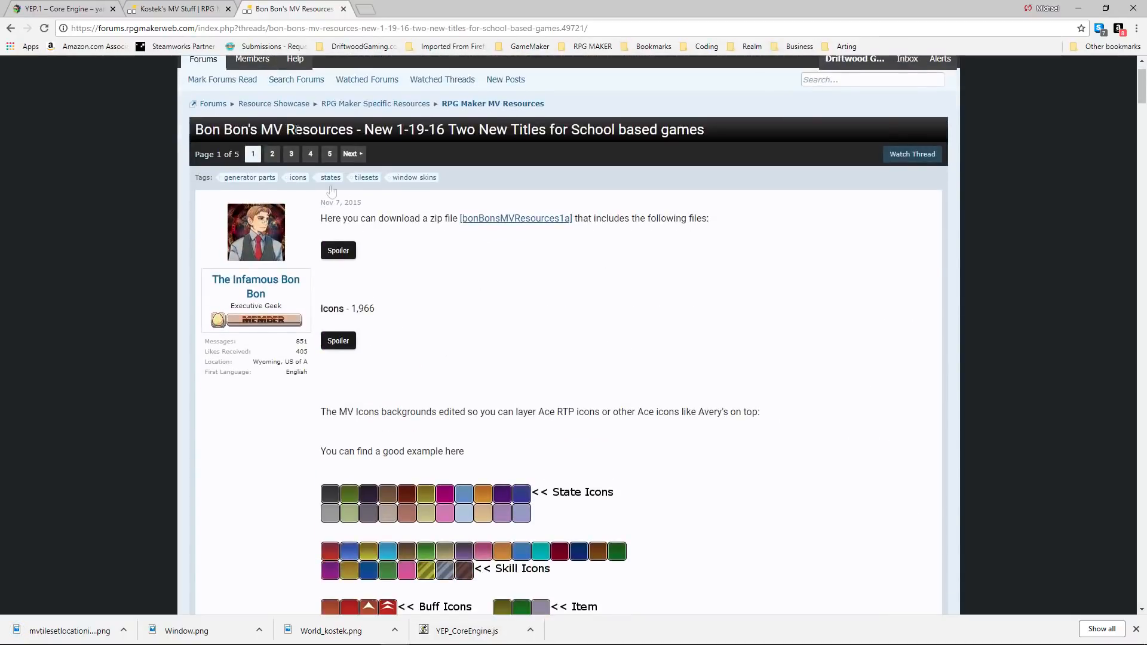
{"action": "left_click", "coordinate": [421, 633]}
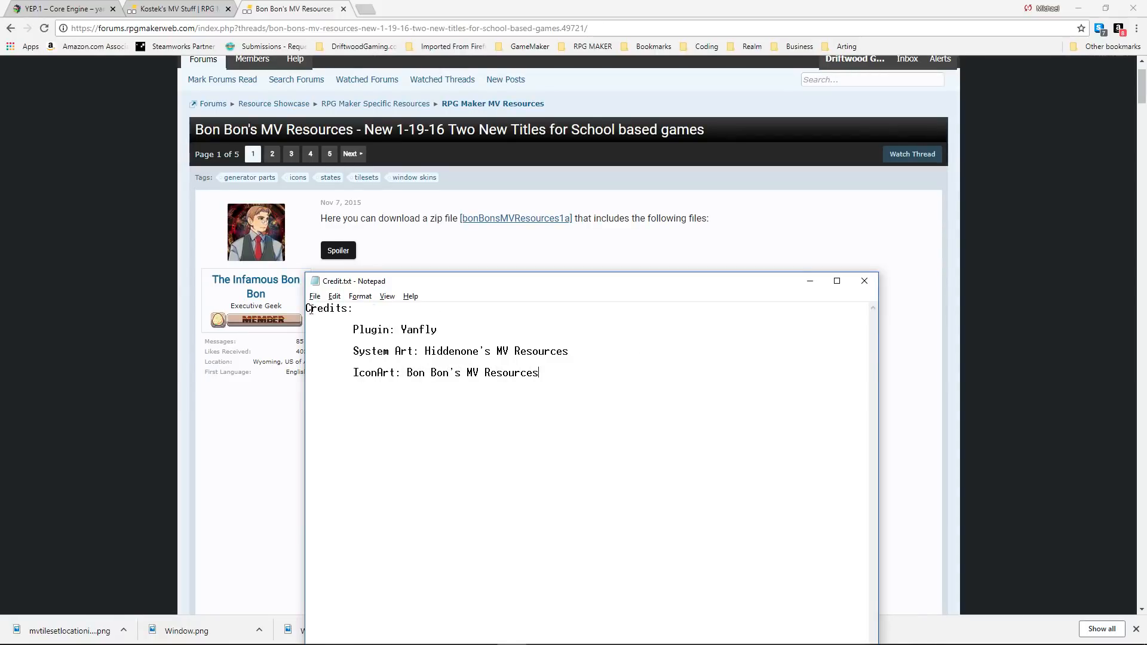
{"action": "left_click", "coordinate": [810, 281]}
Examine the remaining icon sets, spoiler previews and usage terms in Bon Bon's MV Resources thread.
{"action": "scroll", "coordinate": [763, 295], "scroll_direction": "down", "scroll_amount": 20}
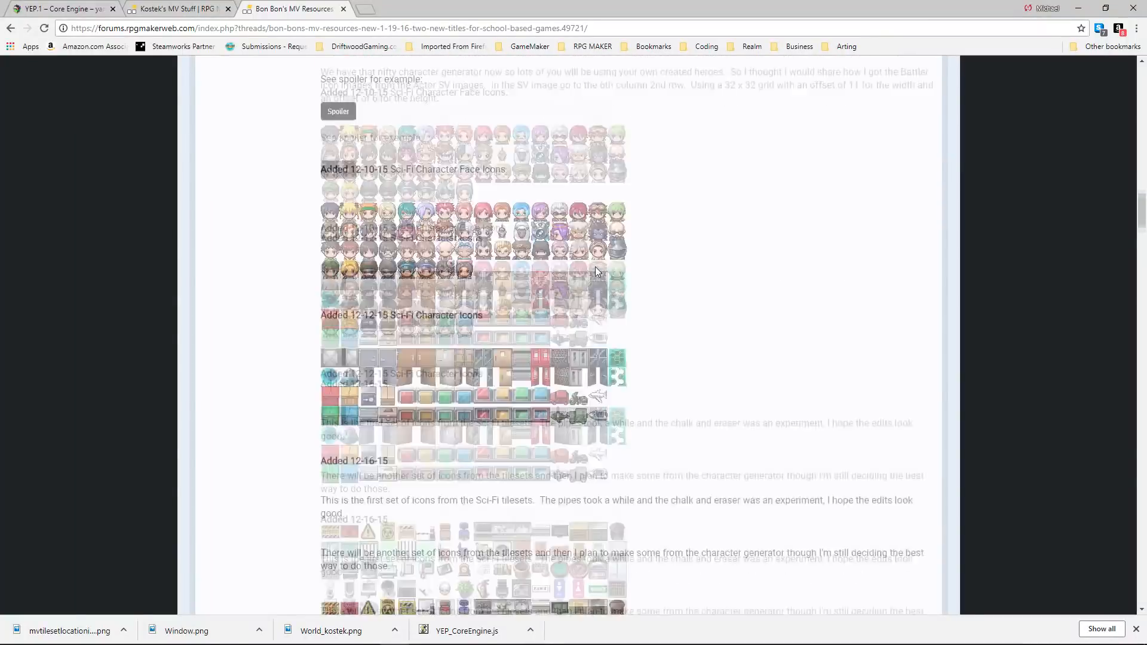
{"action": "scroll", "coordinate": [601, 281], "scroll_direction": "down", "scroll_amount": 4}
{"action": "scroll", "coordinate": [616, 282], "scroll_direction": "down", "scroll_amount": 5}
{"action": "left_click", "coordinate": [351, 301]}
{"action": "scroll", "coordinate": [465, 311], "scroll_direction": "down", "scroll_amount": 10}
{"action": "scroll", "coordinate": [464, 308], "scroll_direction": "down", "scroll_amount": 10}
{"action": "left_click", "coordinate": [342, 152]}
{"action": "left_click", "coordinate": [342, 152]}
{"action": "left_click", "coordinate": [349, 242]}
{"action": "scroll", "coordinate": [416, 247], "scroll_direction": "down", "scroll_amount": 4}
{"action": "scroll", "coordinate": [416, 250], "scroll_direction": "down", "scroll_amount": 20}
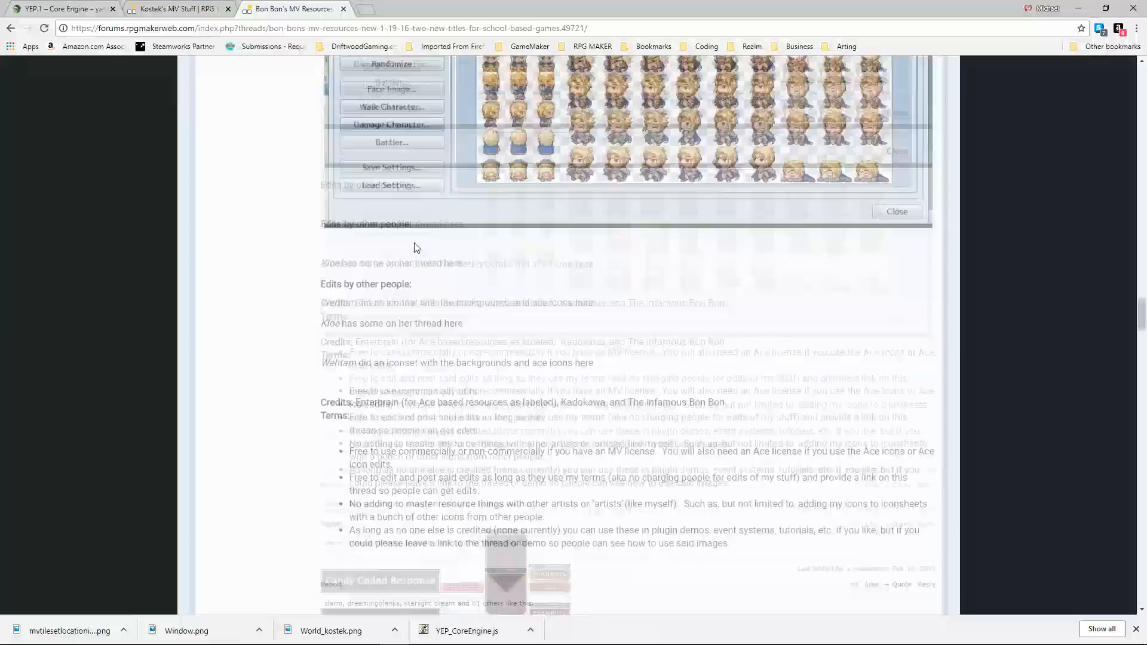
Open the Arc's Super RTP Edit Depot thread and examine its roof, furniture, bathroom, window and sunbeam previews.
{"action": "key", "text": "alt+Left"}
{"action": "left_click", "coordinate": [407, 358]}
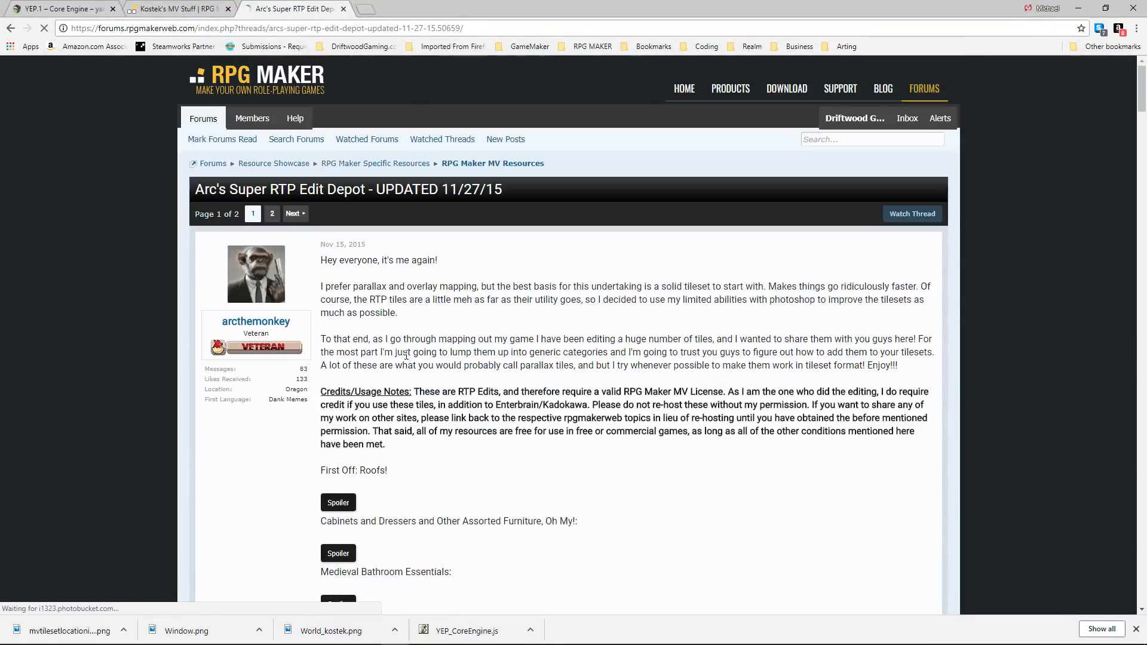
{"action": "scroll", "coordinate": [408, 344], "scroll_direction": "down", "scroll_amount": 3}
{"action": "left_click", "coordinate": [346, 325]}
{"action": "scroll", "coordinate": [346, 325], "scroll_direction": "down", "scroll_amount": 2}
{"action": "left_click", "coordinate": [334, 206]}
{"action": "left_click", "coordinate": [339, 256]}
{"action": "left_click", "coordinate": [339, 256]}
{"action": "left_click", "coordinate": [341, 306]}
{"action": "scroll", "coordinate": [442, 284], "scroll_direction": "down", "scroll_amount": 6}
{"action": "scroll", "coordinate": [441, 279], "scroll_direction": "up", "scroll_amount": 4}
{"action": "left_click", "coordinate": [340, 187]}
{"action": "left_click", "coordinate": [339, 240]}
{"action": "left_click", "coordinate": [341, 189]}
{"action": "left_click", "coordinate": [340, 189]}
{"action": "left_click", "coordinate": [339, 239]}
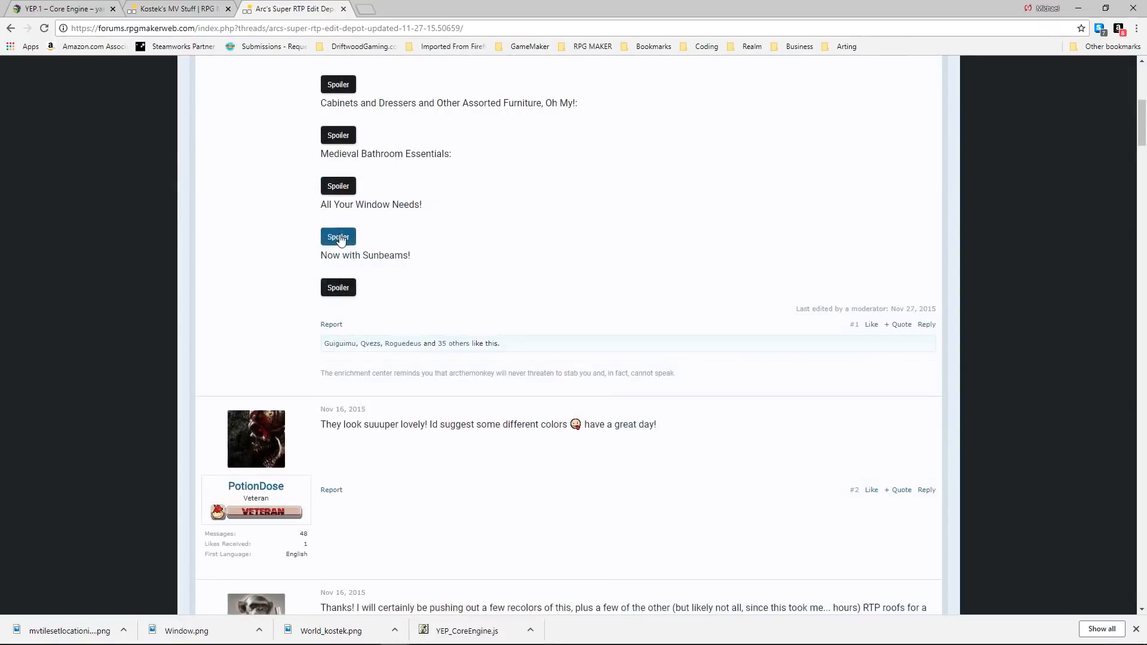
{"action": "left_click", "coordinate": [341, 286]}
{"action": "scroll", "coordinate": [374, 278], "scroll_direction": "down", "scroll_amount": 5}
{"action": "scroll", "coordinate": [374, 278], "scroll_direction": "down", "scroll_amount": 10}
Open the Candacis' Resources for MV thread and examine its country side, breakroom and roof previews.
{"action": "key", "text": "alt+Left"}
{"action": "left_click", "coordinate": [410, 367]}
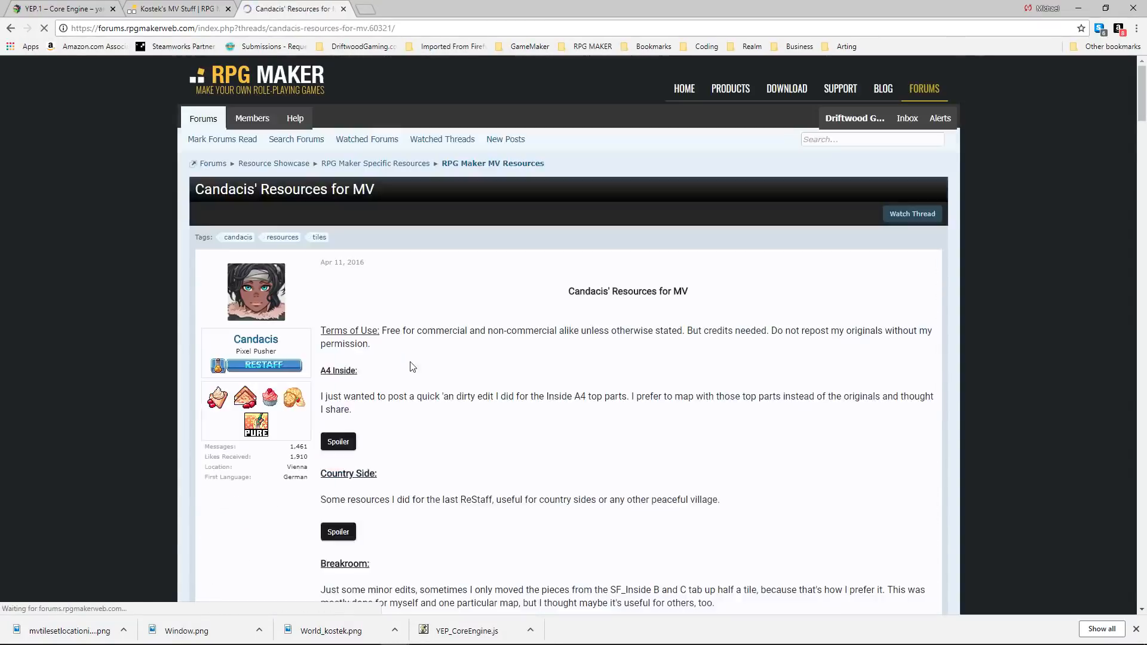
{"action": "scroll", "coordinate": [394, 352], "scroll_direction": "down", "scroll_amount": 2}
{"action": "left_click", "coordinate": [343, 322]}
{"action": "scroll", "coordinate": [370, 311], "scroll_direction": "down", "scroll_amount": 4}
{"action": "scroll", "coordinate": [385, 354], "scroll_direction": "down", "scroll_amount": 4}
{"action": "left_click", "coordinate": [337, 378]}
{"action": "scroll", "coordinate": [361, 325], "scroll_direction": "down", "scroll_amount": 10}
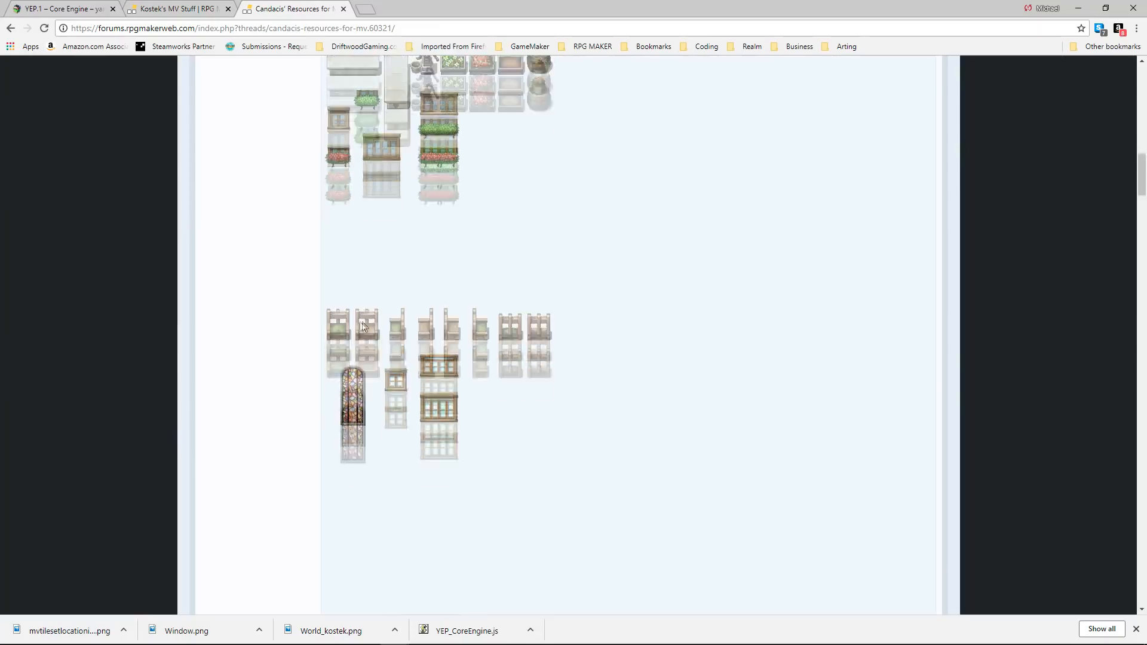
{"action": "scroll", "coordinate": [357, 395], "scroll_direction": "down", "scroll_amount": 20}
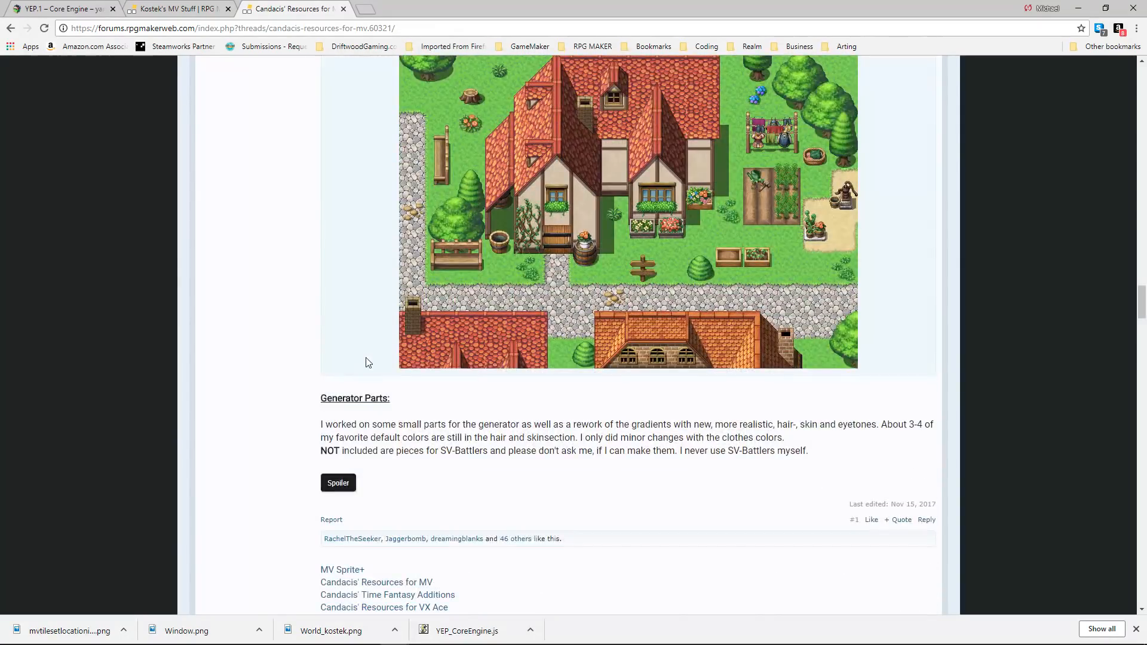
{"action": "left_click", "coordinate": [338, 483]}
Open whtdragon's tilesets addons, fixes and more thread and read its terms of use.
{"action": "scroll", "coordinate": [396, 409], "scroll_direction": "down", "scroll_amount": 20}
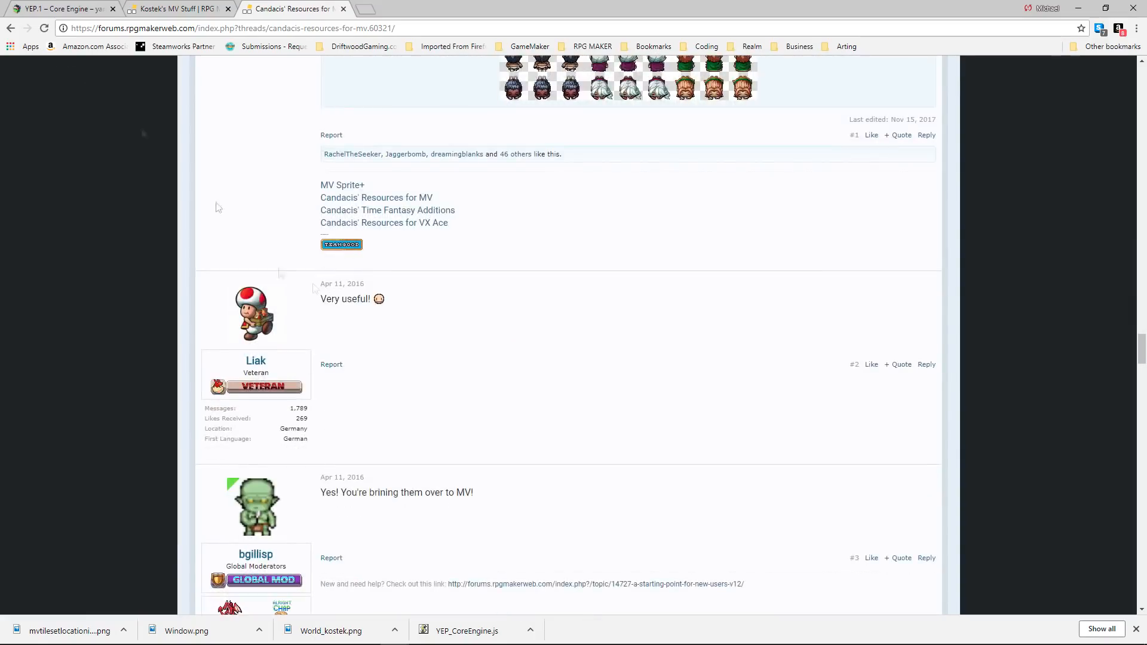
{"action": "key", "text": "alt+Left"}
{"action": "left_click", "coordinate": [338, 223]}
{"action": "scroll", "coordinate": [412, 388], "scroll_direction": "down", "scroll_amount": 8}
{"action": "left_click", "coordinate": [350, 320]}
{"action": "left_click", "coordinate": [350, 320]}
{"action": "scroll", "coordinate": [350, 321], "scroll_direction": "down", "scroll_amount": 2}
{"action": "left_click", "coordinate": [349, 274]}
{"action": "scroll", "coordinate": [350, 263], "scroll_direction": "down", "scroll_amount": 3}
{"action": "scroll", "coordinate": [350, 202], "scroll_direction": "up", "scroll_amount": 20}
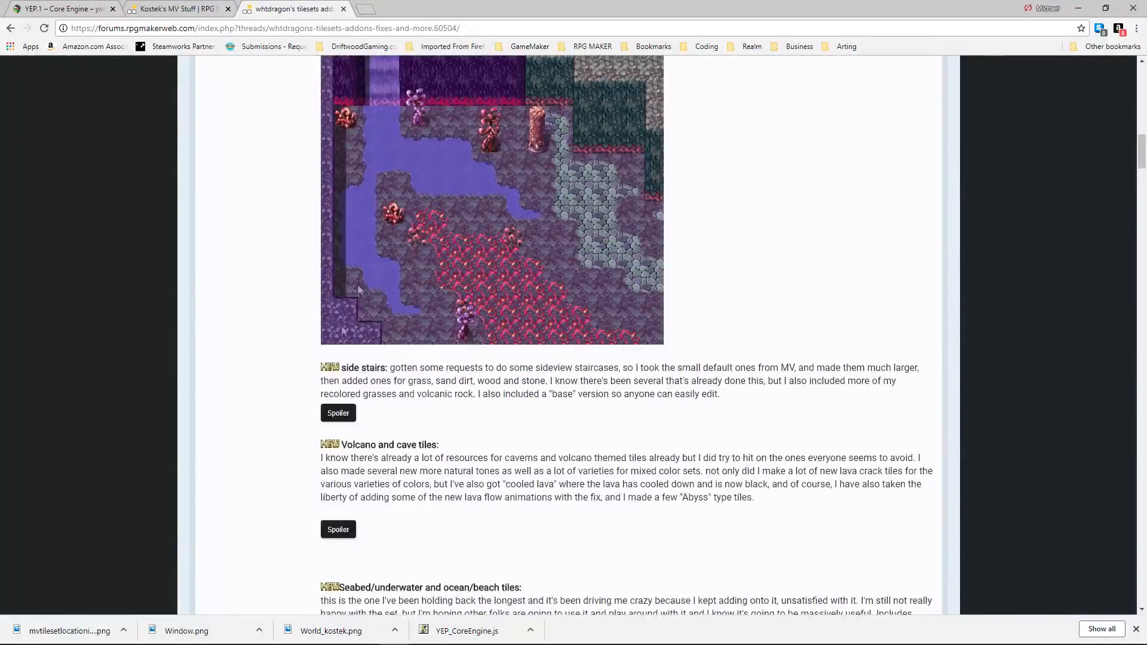
{"action": "scroll", "coordinate": [501, 265], "scroll_direction": "up", "scroll_amount": 3}
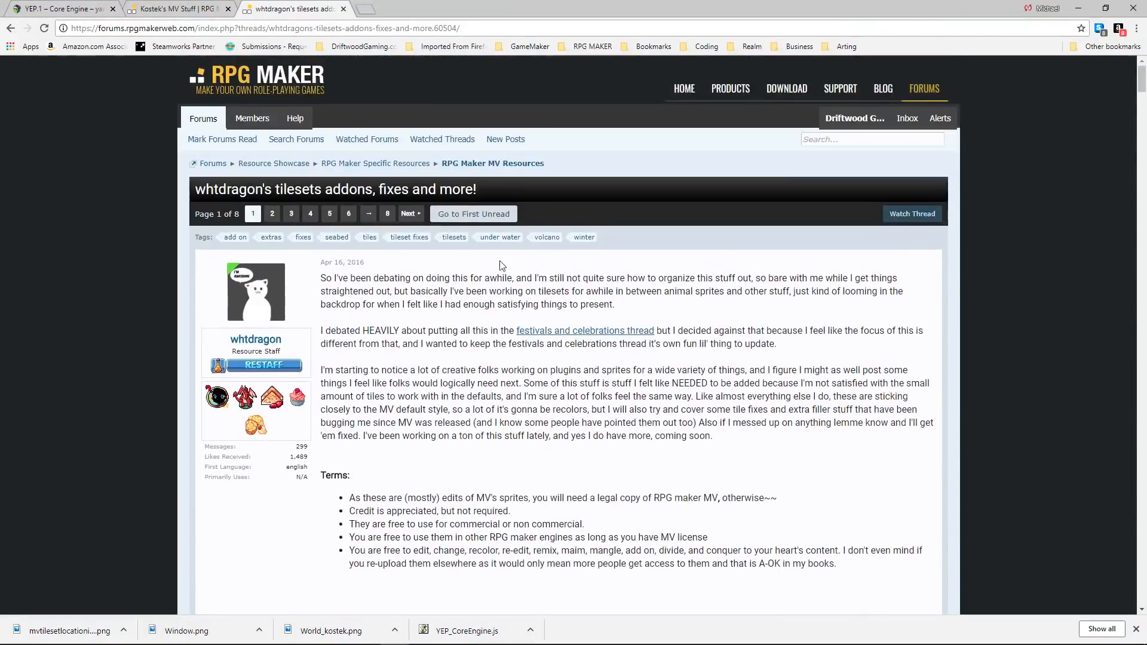
{"action": "scroll", "coordinate": [472, 281], "scroll_direction": "down", "scroll_amount": 14}
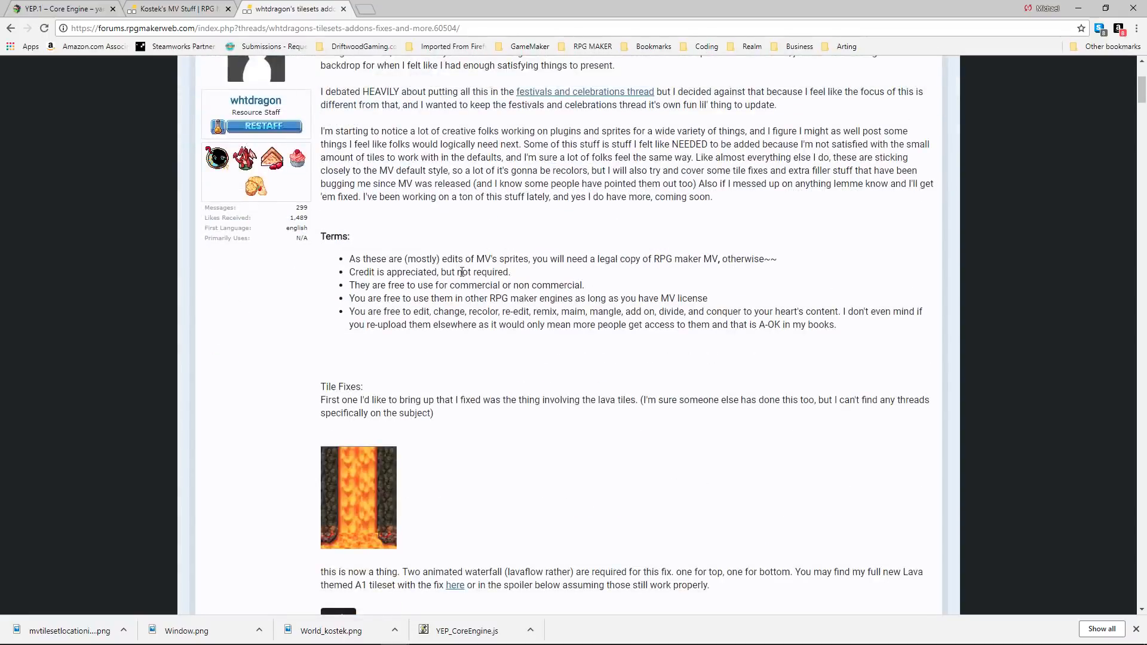
Examine the demon world expansion and the volcano and cave tiles in whtdragon's thread.
{"action": "scroll", "coordinate": [471, 291], "scroll_direction": "down", "scroll_amount": 15}
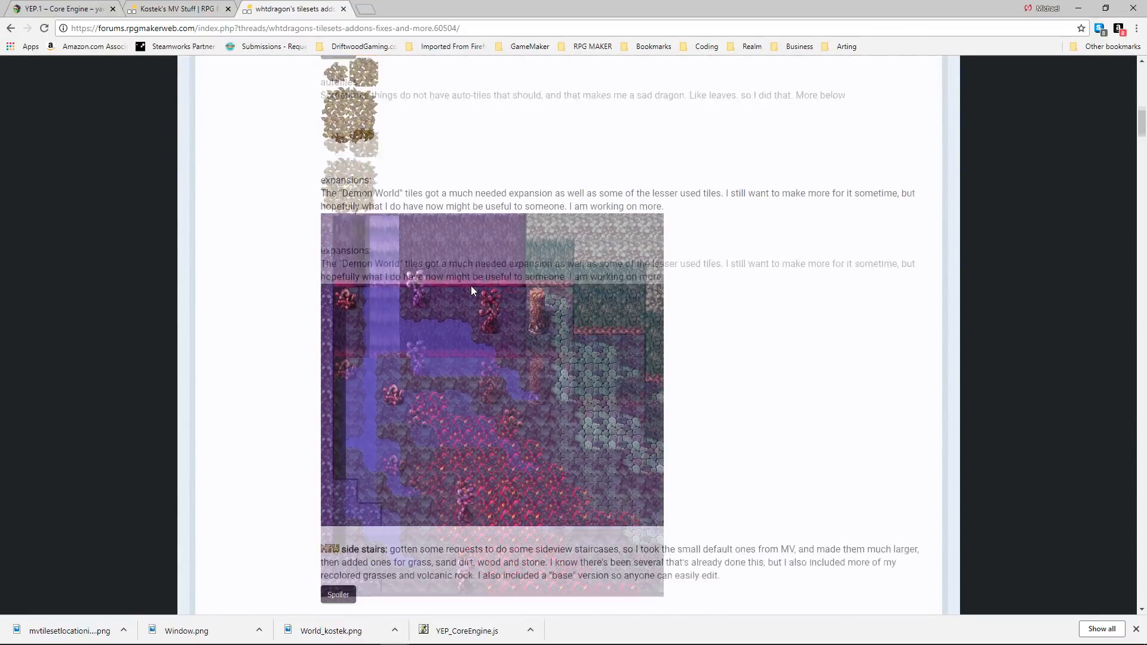
{"action": "scroll", "coordinate": [470, 291], "scroll_direction": "down", "scroll_amount": 15}
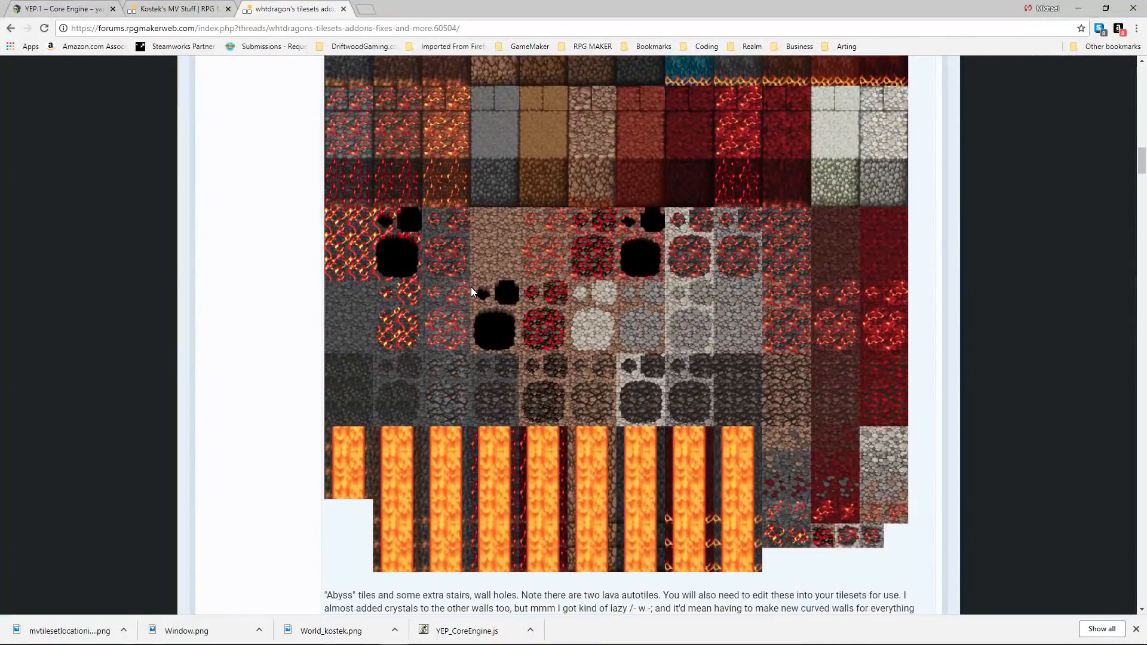
{"action": "scroll", "coordinate": [471, 291], "scroll_direction": "down", "scroll_amount": 15}
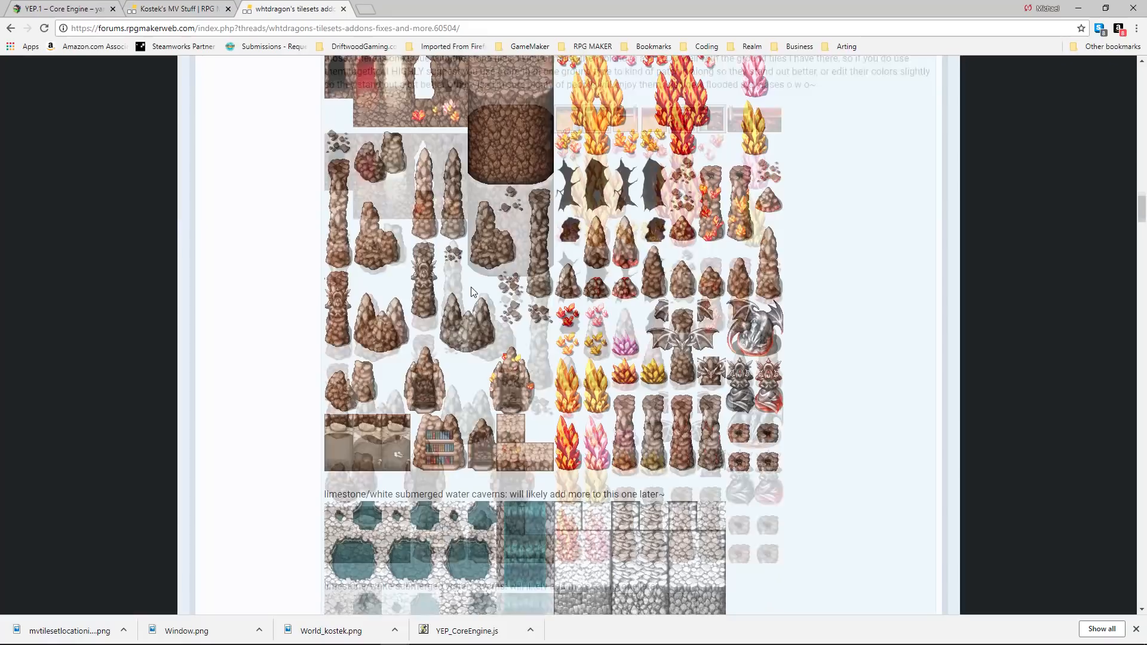
{"action": "scroll", "coordinate": [472, 291], "scroll_direction": "down", "scroll_amount": 15}
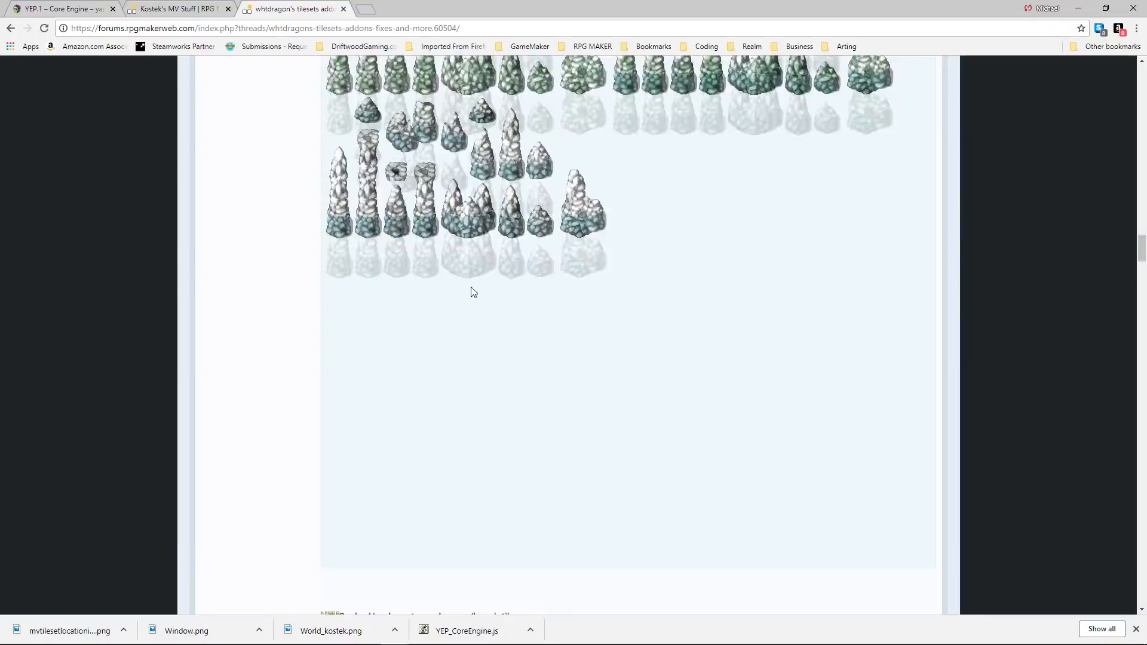
Reveal the seabed, underwater and ocean/beach tiles and examine the coral, beach and water sets.
{"action": "scroll", "coordinate": [472, 290], "scroll_direction": "up", "scroll_amount": 4}
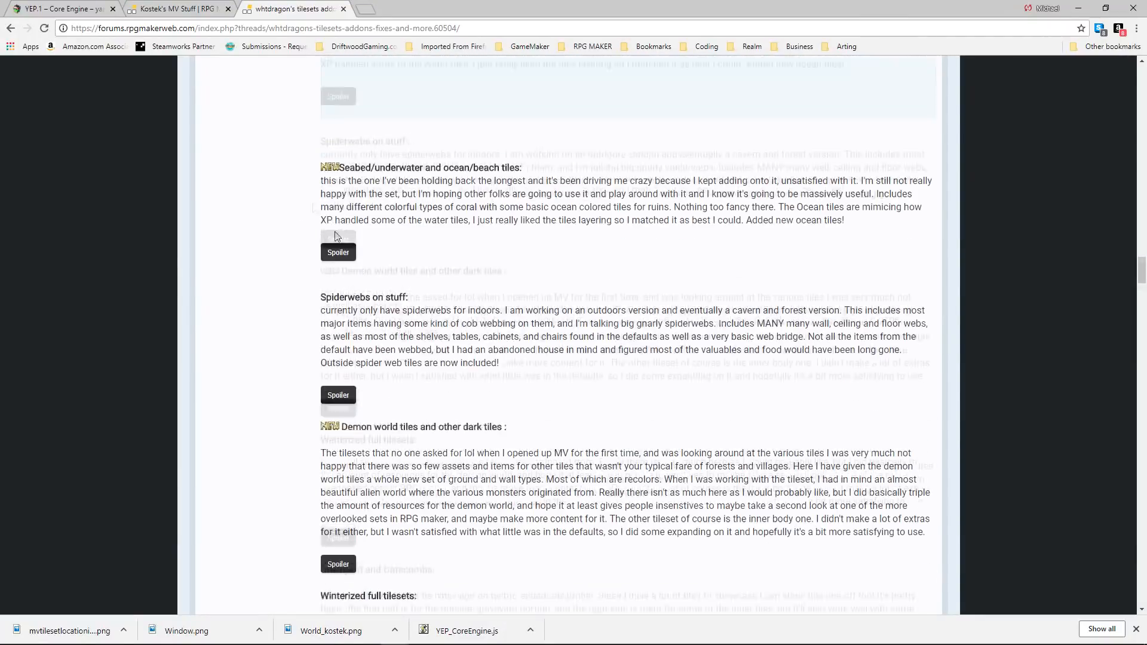
{"action": "left_click", "coordinate": [352, 285]}
{"action": "scroll", "coordinate": [489, 296], "scroll_direction": "down", "scroll_amount": 2}
{"action": "scroll", "coordinate": [478, 292], "scroll_direction": "down", "scroll_amount": 10}
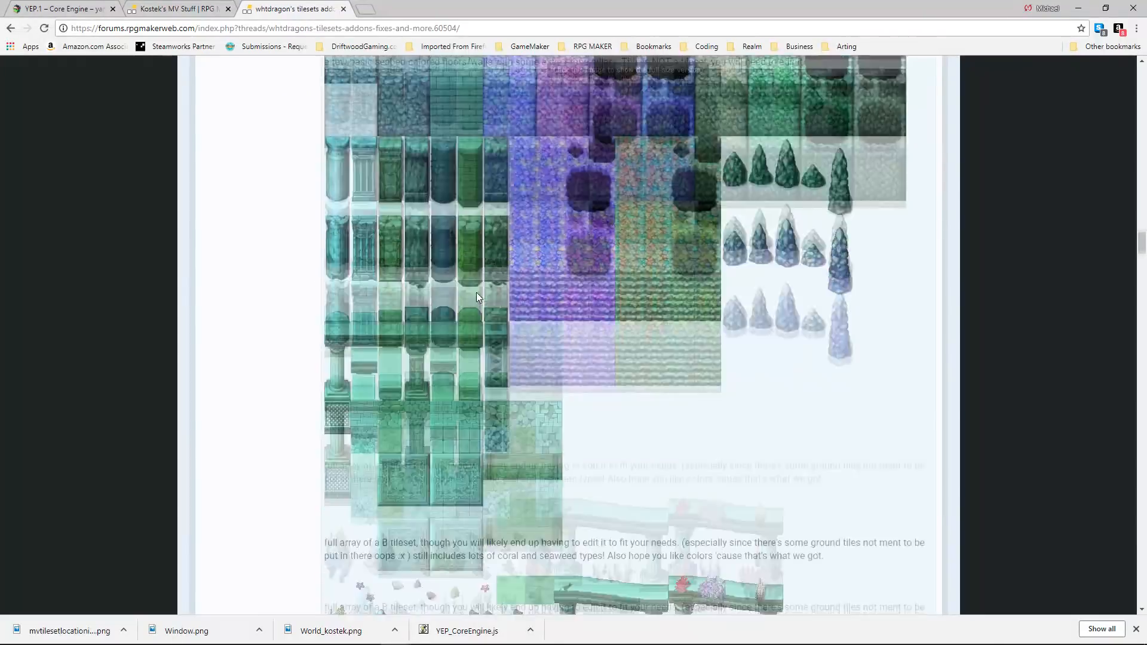
{"action": "scroll", "coordinate": [517, 279], "scroll_direction": "down", "scroll_amount": 3}
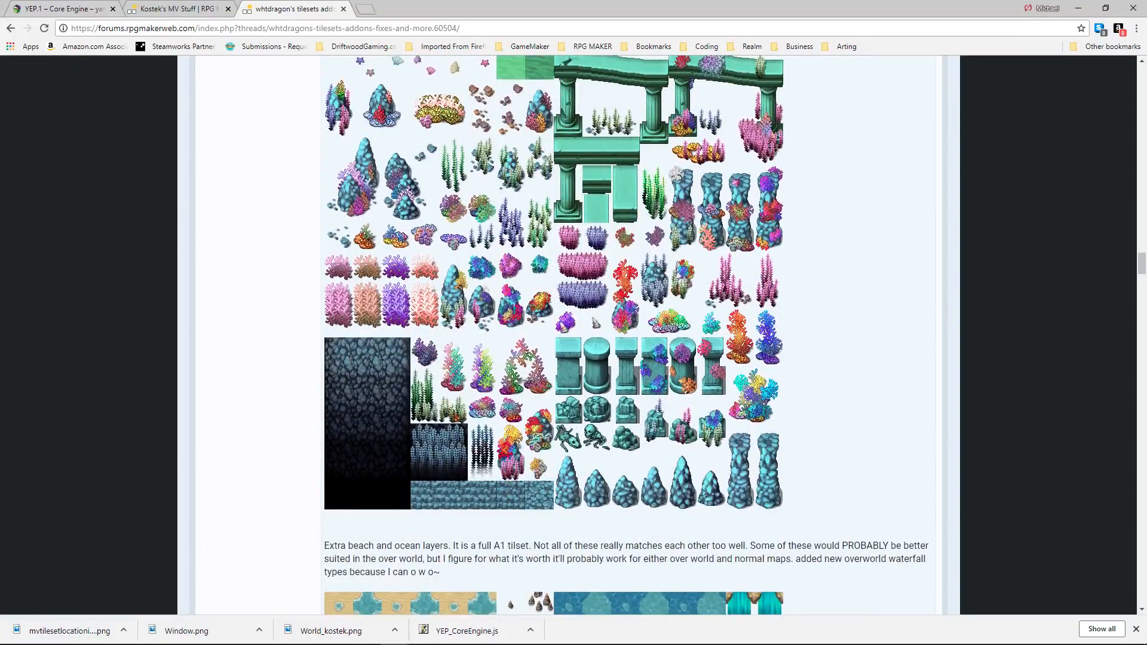
{"action": "scroll", "coordinate": [507, 261], "scroll_direction": "down", "scroll_amount": 20}
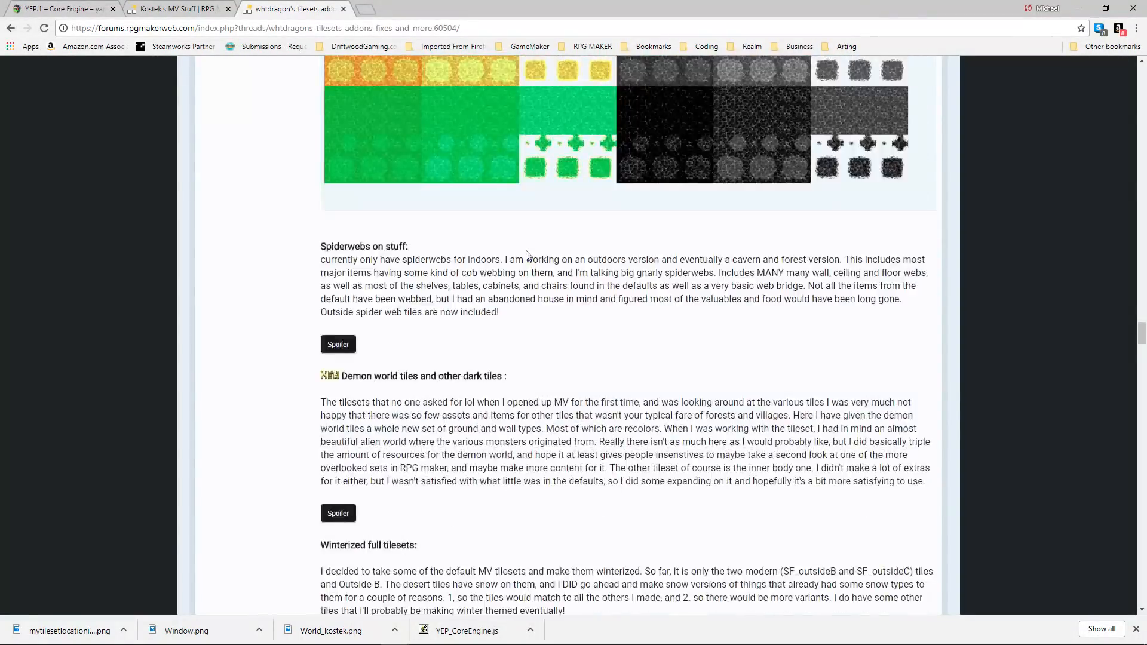
Save the new water tiles image as whtdragonsWater1 in the tilesets folder inside img.
{"action": "scroll", "coordinate": [526, 249], "scroll_direction": "up", "scroll_amount": 10}
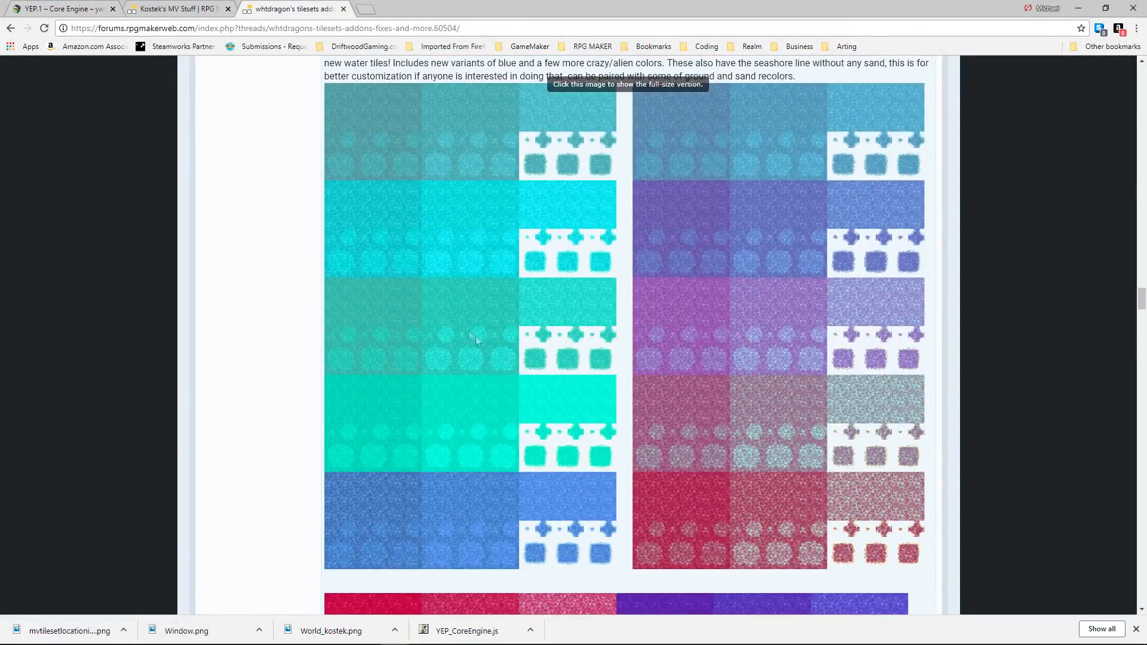
{"action": "scroll", "coordinate": [475, 336], "scroll_direction": "up", "scroll_amount": 1}
{"action": "right_click", "coordinate": [533, 389]}
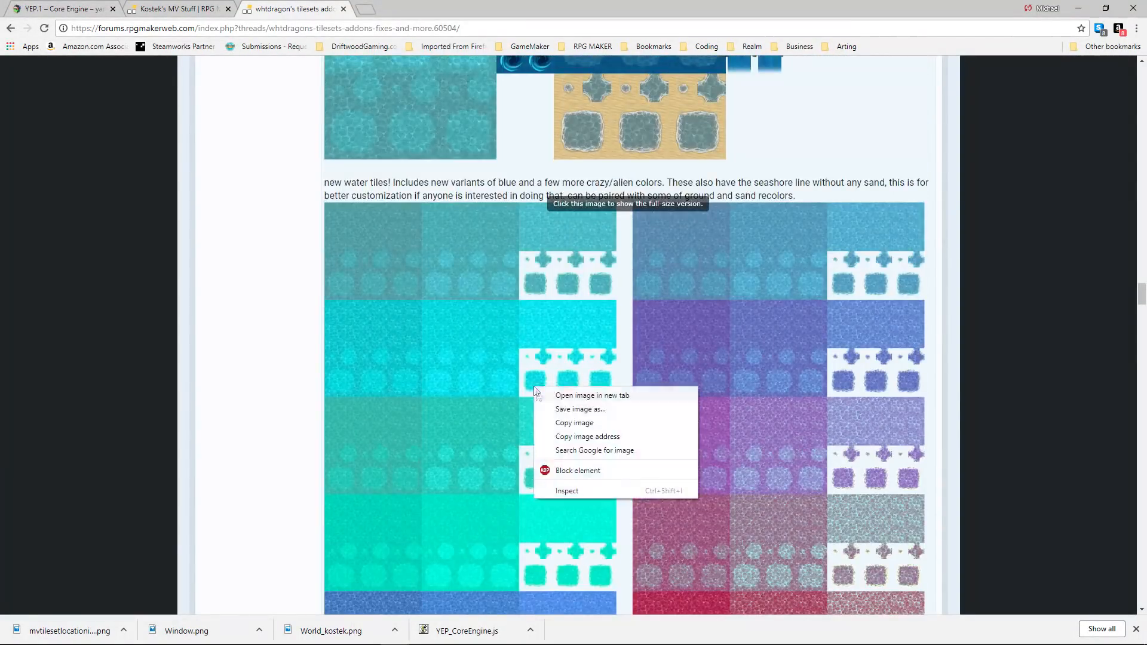
{"action": "left_click", "coordinate": [580, 409]}
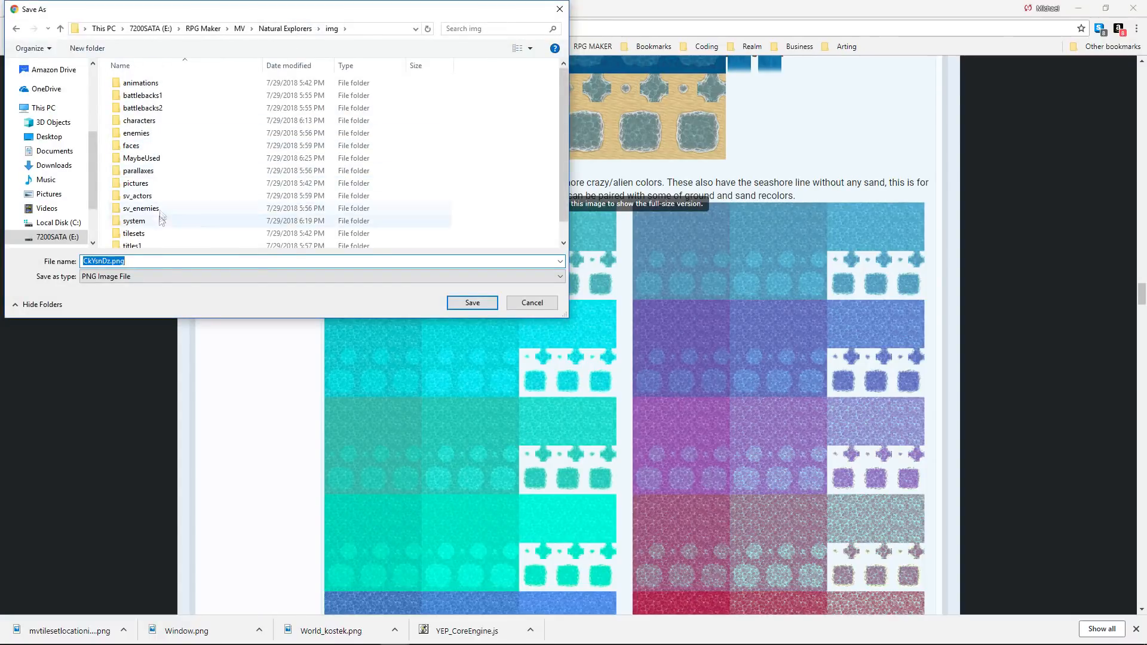
{"action": "double_click", "coordinate": [136, 233]}
{"action": "left_click_drag", "start_coordinate": [247, 10], "coordinate": [319, 106]}
{"action": "type", "text": "whtdragonsWater1"}
{"action": "key", "text": "Return"}
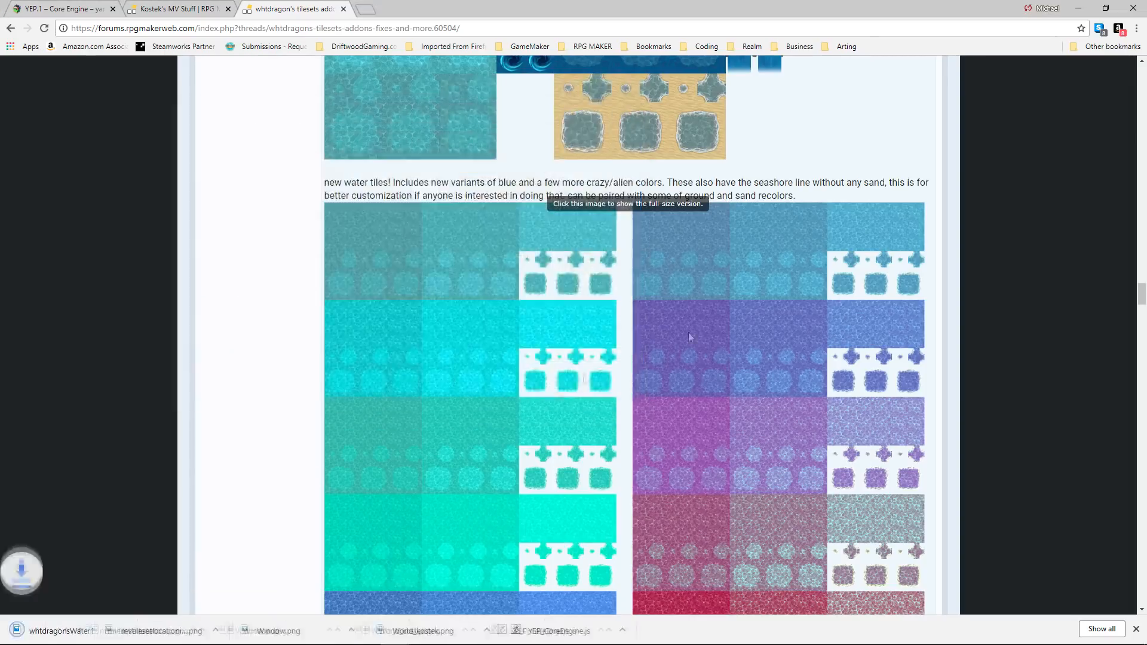
Reveal and examine whtdragon's spiderweb, demon world and winterized tileset previews.
{"action": "scroll", "coordinate": [550, 396], "scroll_direction": "down", "scroll_amount": 15}
{"action": "left_click", "coordinate": [352, 293]}
{"action": "scroll", "coordinate": [352, 293], "scroll_direction": "down", "scroll_amount": 2}
{"action": "left_click", "coordinate": [342, 333]}
{"action": "scroll", "coordinate": [341, 332], "scroll_direction": "down", "scroll_amount": 4}
{"action": "left_click", "coordinate": [336, 96]}
{"action": "left_click", "coordinate": [337, 224]}
{"action": "scroll", "coordinate": [337, 222], "scroll_direction": "down", "scroll_amount": 2}
{"action": "scroll", "coordinate": [338, 221], "scroll_direction": "down", "scroll_amount": 1}
{"action": "scroll", "coordinate": [337, 180], "scroll_direction": "up", "scroll_amount": 1}
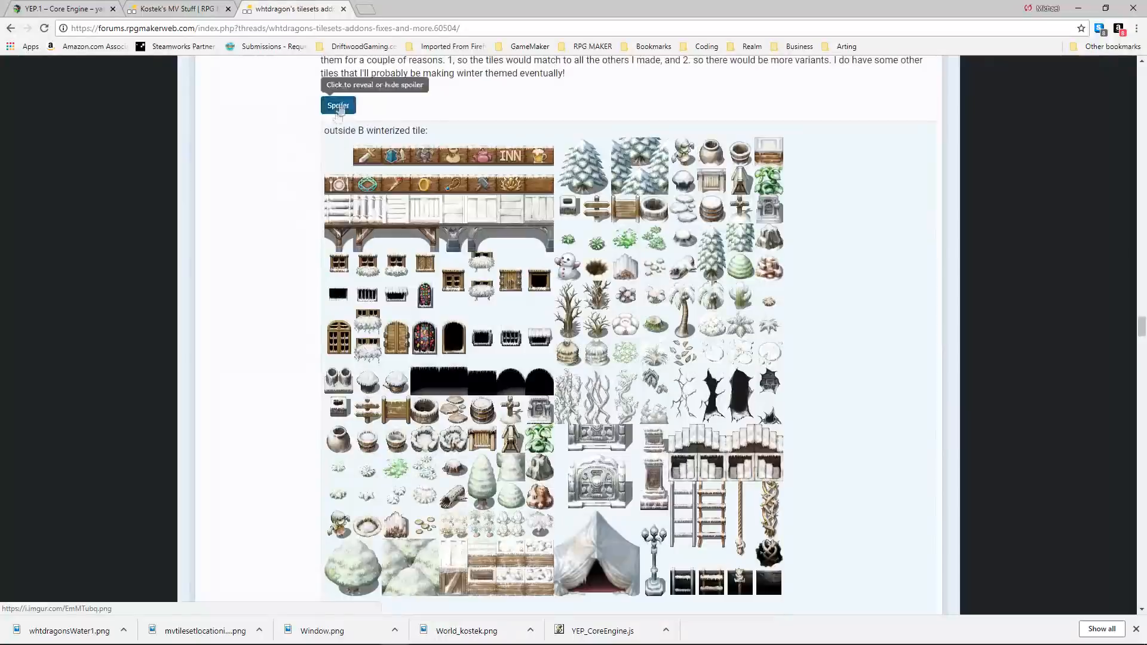
{"action": "scroll", "coordinate": [339, 119], "scroll_direction": "down", "scroll_amount": 20}
Examine whtdragon's graveyard tiles and the grass, dirt, flowerbed and leaves recolors.
{"action": "left_click", "coordinate": [338, 399]}
{"action": "scroll", "coordinate": [359, 383], "scroll_direction": "down", "scroll_amount": 6}
{"action": "scroll", "coordinate": [401, 343], "scroll_direction": "down", "scroll_amount": 18}
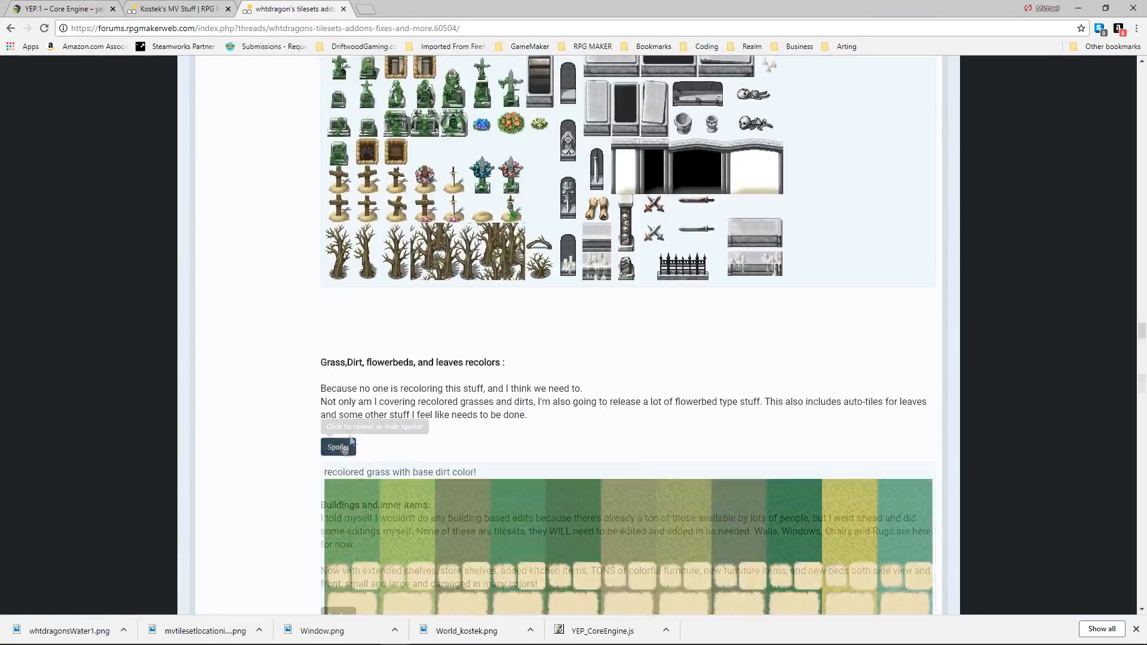
{"action": "scroll", "coordinate": [499, 302], "scroll_direction": "down", "scroll_amount": 6}
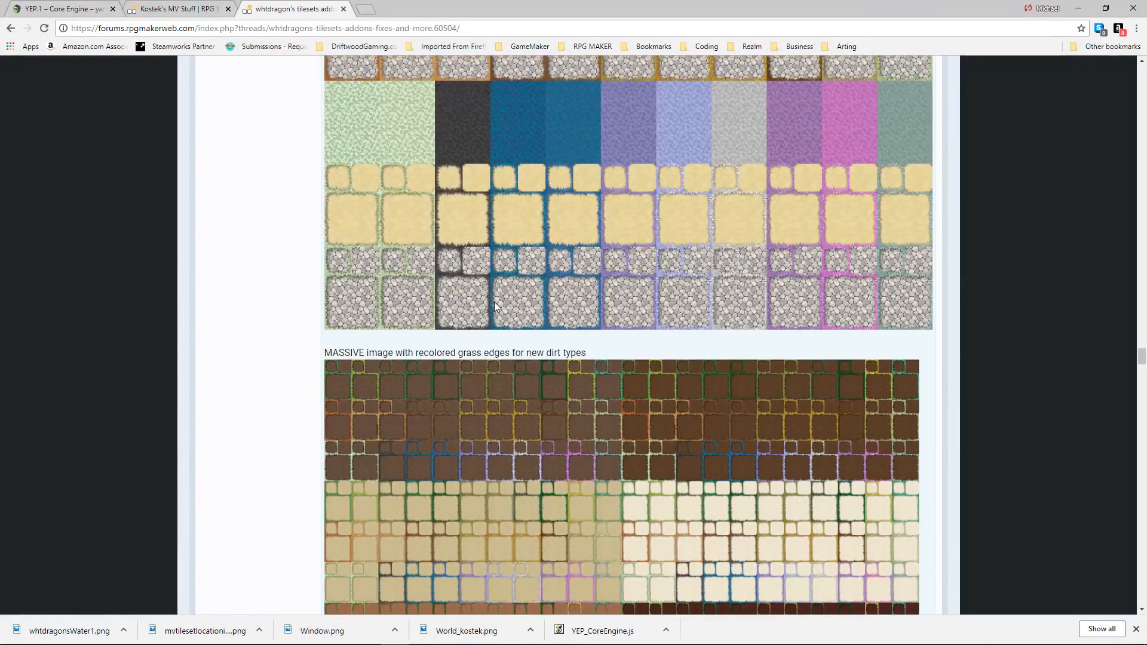
{"action": "scroll", "coordinate": [499, 367], "scroll_direction": "down", "scroll_amount": 4}
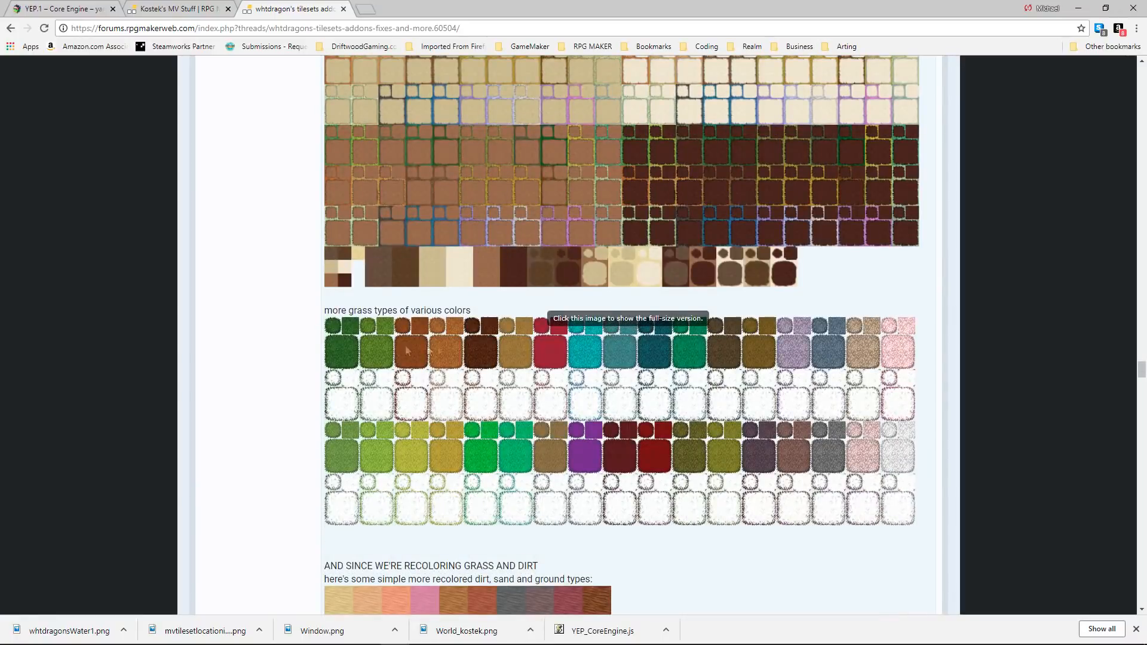
{"action": "scroll", "coordinate": [614, 399], "scroll_direction": "down", "scroll_amount": 1}
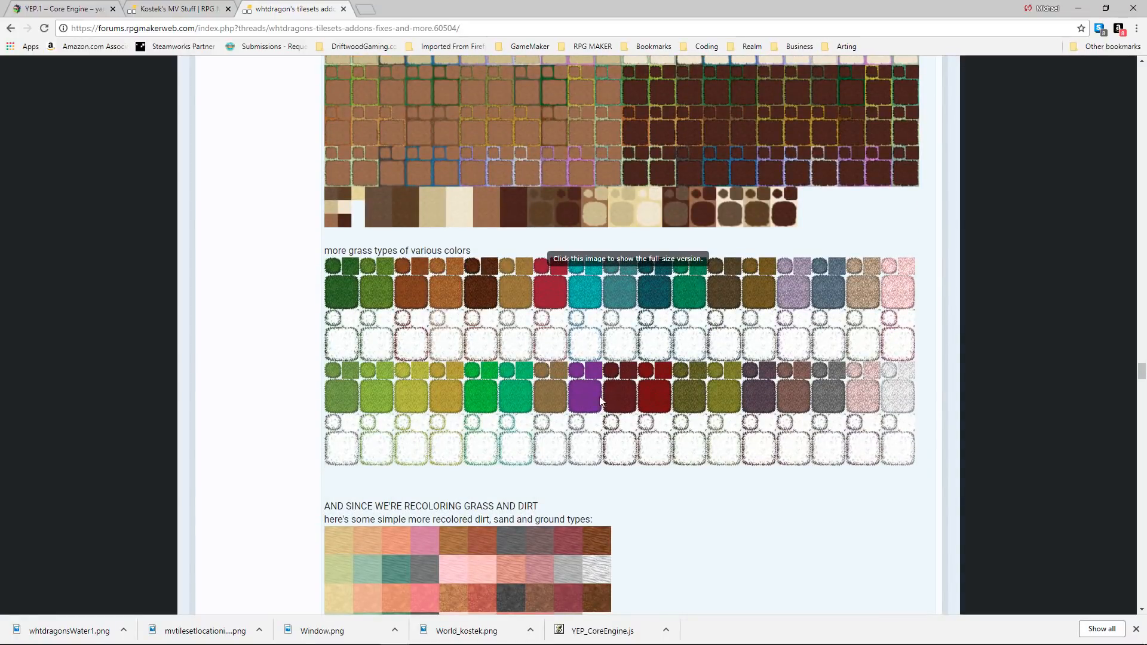
{"action": "scroll", "coordinate": [597, 391], "scroll_direction": "down", "scroll_amount": 4}
{"action": "scroll", "coordinate": [583, 378], "scroll_direction": "down", "scroll_amount": 10}
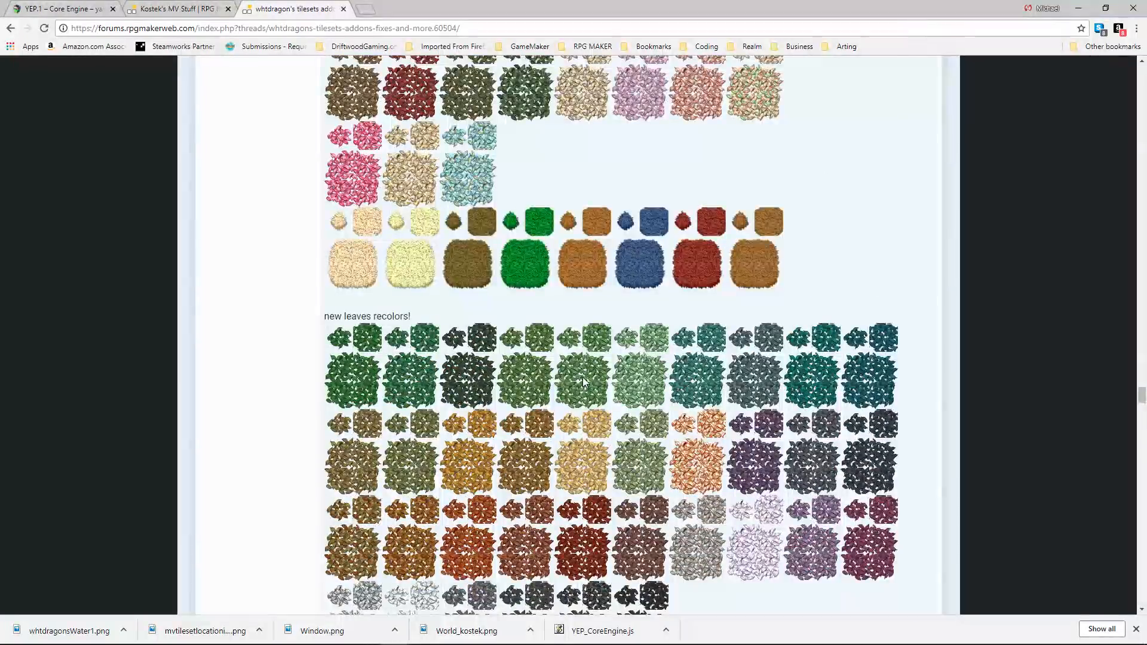
{"action": "scroll", "coordinate": [583, 378], "scroll_direction": "down", "scroll_amount": 20}
Reveal the buildings and inner items section and examine its walls, window lighting, store shelves and furniture recolors.
{"action": "left_click", "coordinate": [328, 312]}
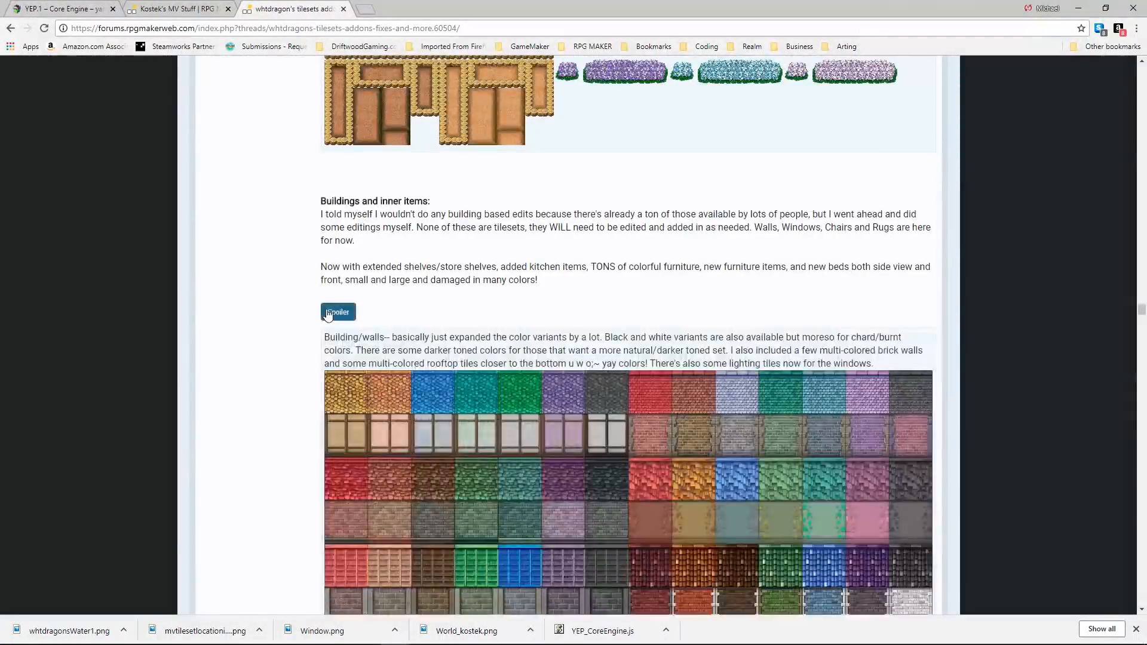
{"action": "scroll", "coordinate": [407, 338], "scroll_direction": "down", "scroll_amount": 20}
{"action": "scroll", "coordinate": [498, 334], "scroll_direction": "down", "scroll_amount": 20}
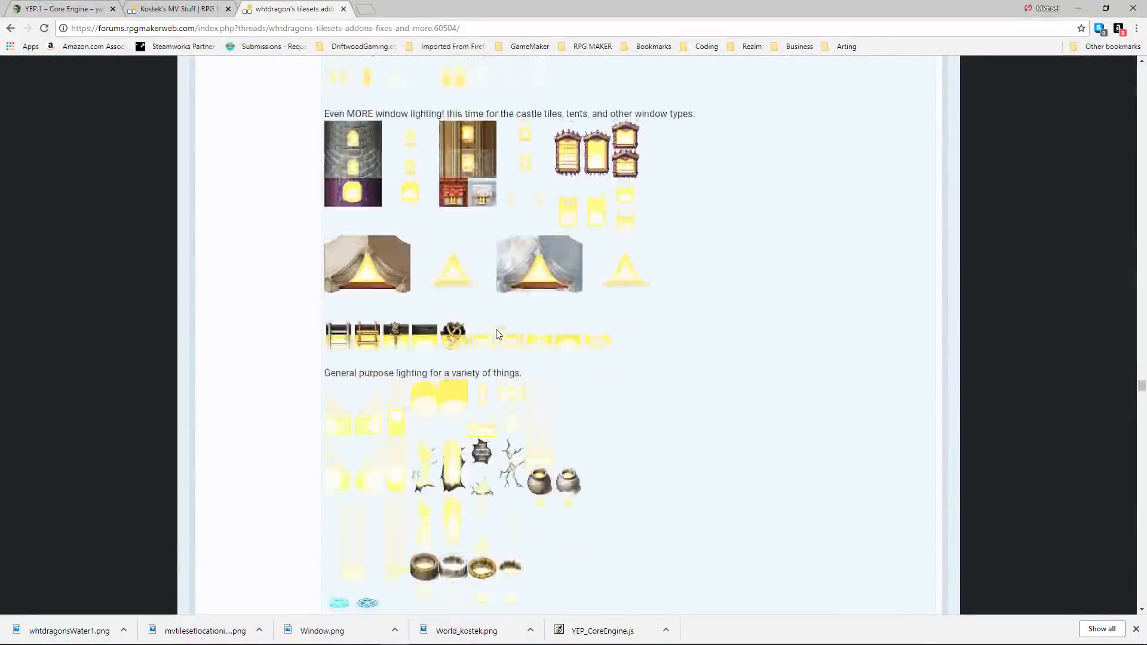
{"action": "scroll", "coordinate": [498, 334], "scroll_direction": "down", "scroll_amount": 20}
{"action": "scroll", "coordinate": [496, 332], "scroll_direction": "down", "scroll_amount": 5}
{"action": "scroll", "coordinate": [496, 332], "scroll_direction": "up", "scroll_amount": 8}
{"action": "scroll", "coordinate": [496, 332], "scroll_direction": "down", "scroll_amount": 11}
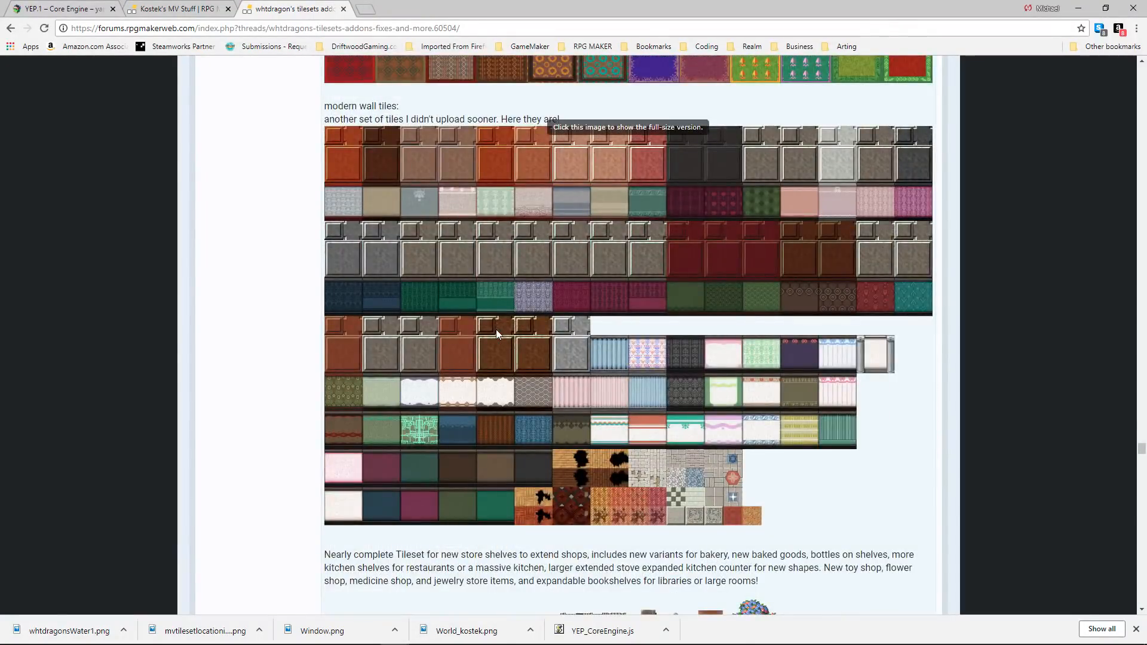
{"action": "scroll", "coordinate": [496, 332], "scroll_direction": "down", "scroll_amount": 10}
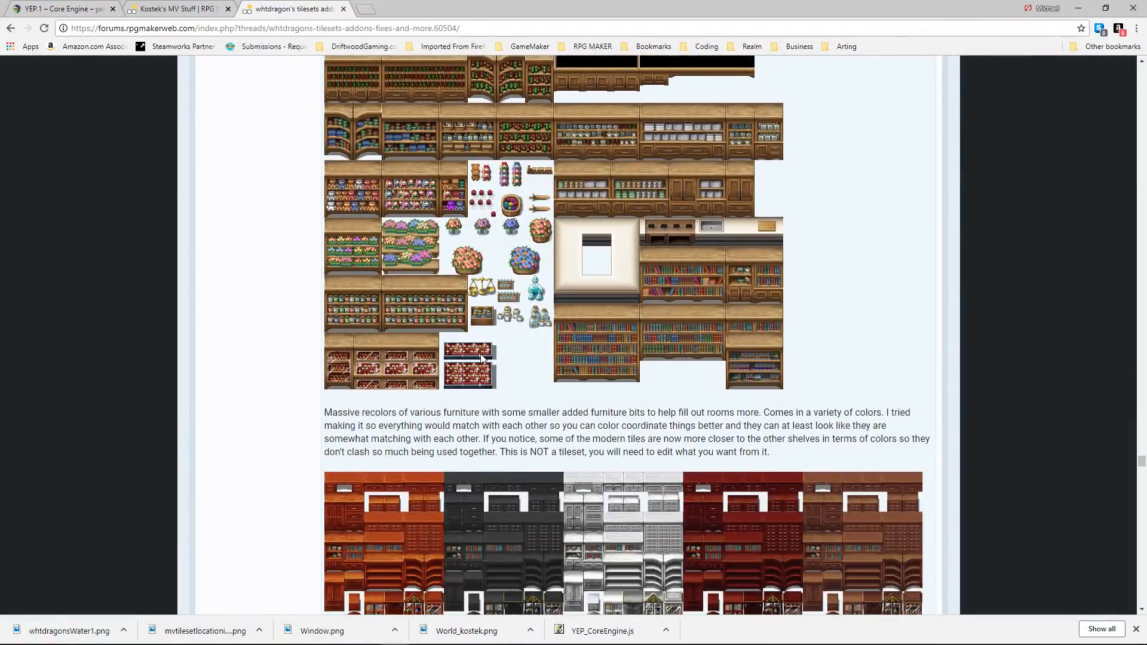
{"action": "scroll", "coordinate": [481, 353], "scroll_direction": "down", "scroll_amount": 20}
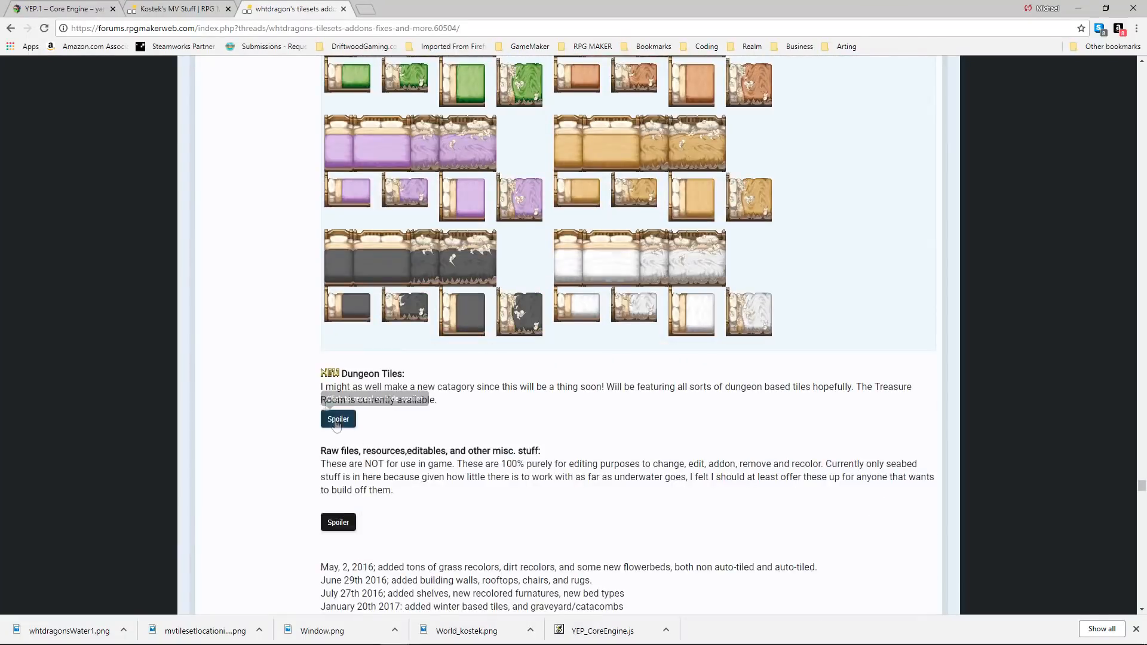
Open Sinnistar's Resource Collection thread and examine its ranch, tree, lighthouse, enchanted forest and title screen resources.
{"action": "left_click", "coordinate": [338, 420]}
{"action": "scroll", "coordinate": [492, 351], "scroll_direction": "down", "scroll_amount": 15}
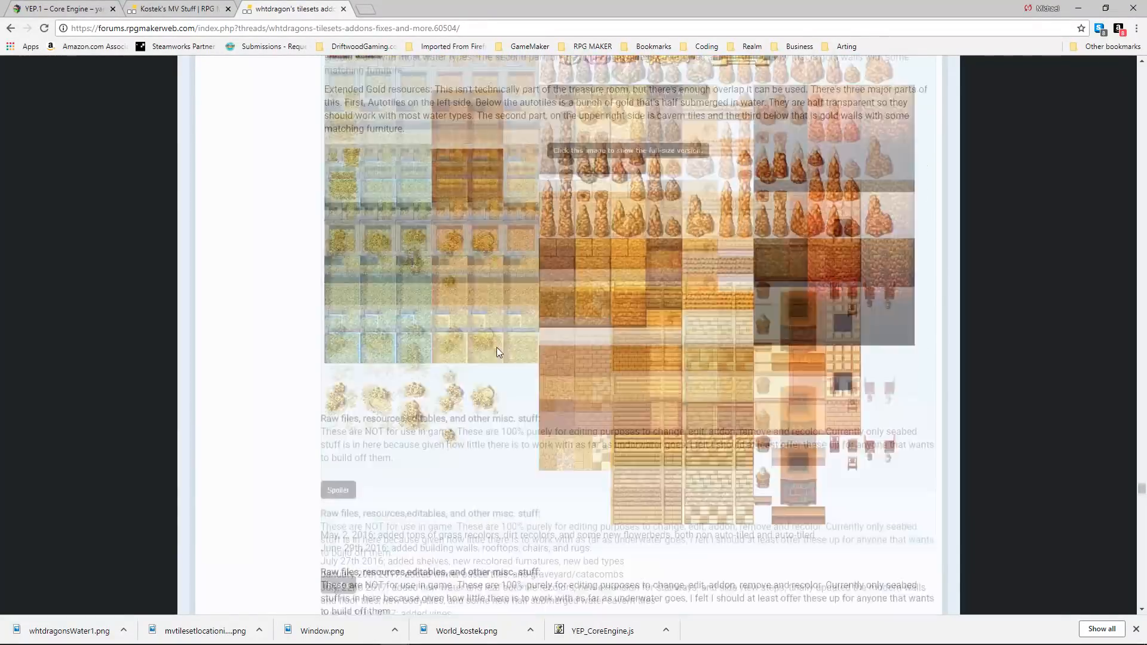
{"action": "scroll", "coordinate": [496, 351], "scroll_direction": "down", "scroll_amount": 20}
{"action": "scroll", "coordinate": [393, 379], "scroll_direction": "down", "scroll_amount": 20}
{"action": "scroll", "coordinate": [386, 358], "scroll_direction": "down", "scroll_amount": 15}
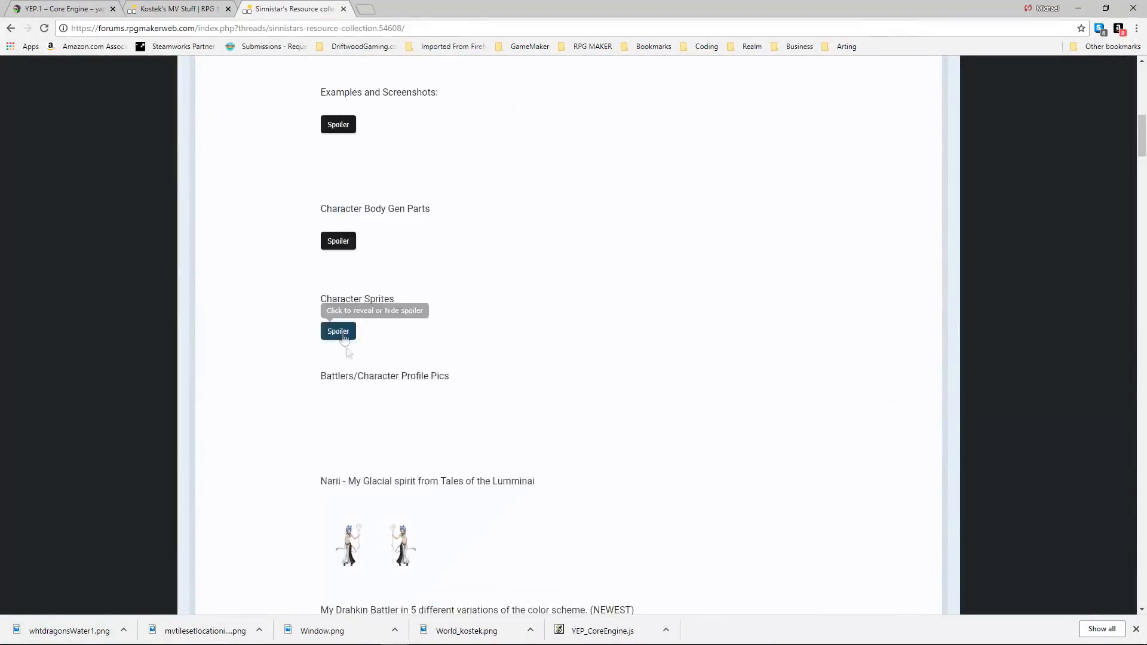
{"action": "scroll", "coordinate": [342, 325], "scroll_direction": "down", "scroll_amount": 5}
{"action": "scroll", "coordinate": [342, 325], "scroll_direction": "down", "scroll_amount": 20}
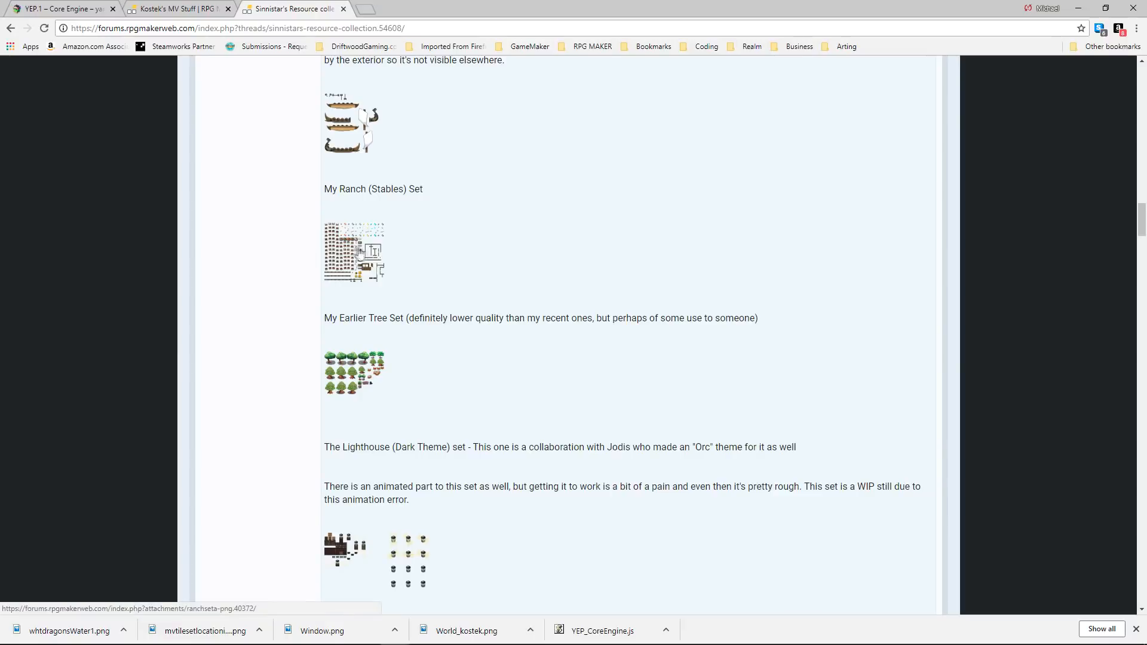
{"action": "scroll", "coordinate": [378, 259], "scroll_direction": "down", "scroll_amount": 15}
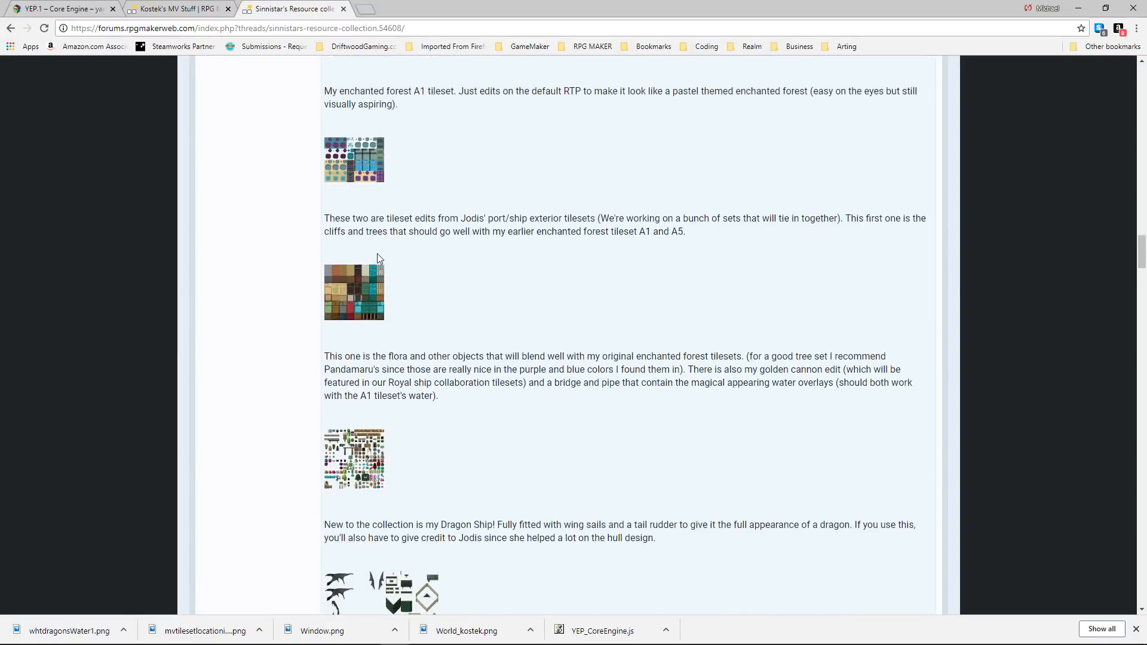
{"action": "scroll", "coordinate": [374, 244], "scroll_direction": "down", "scroll_amount": 20}
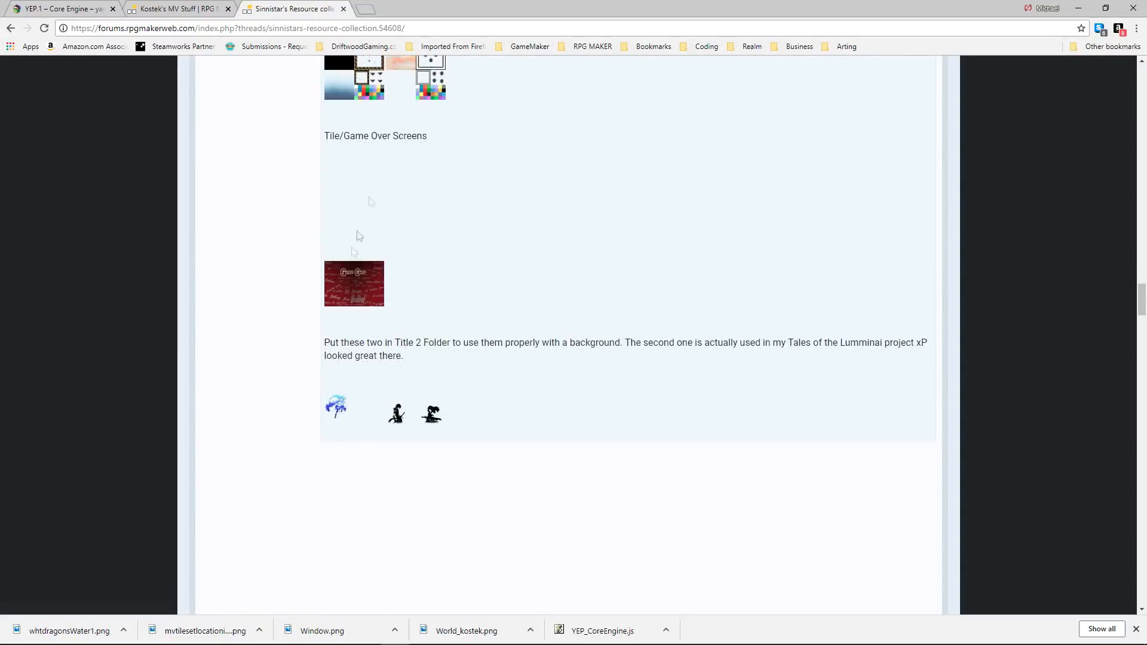
Return to the MV resource showcase directory, open the Luna's Tiles (MV) thread and examine its dungeon and Tardis tiles.
{"action": "scroll", "coordinate": [355, 266], "scroll_direction": "down", "scroll_amount": 8}
{"action": "key", "text": "alt+Left"}
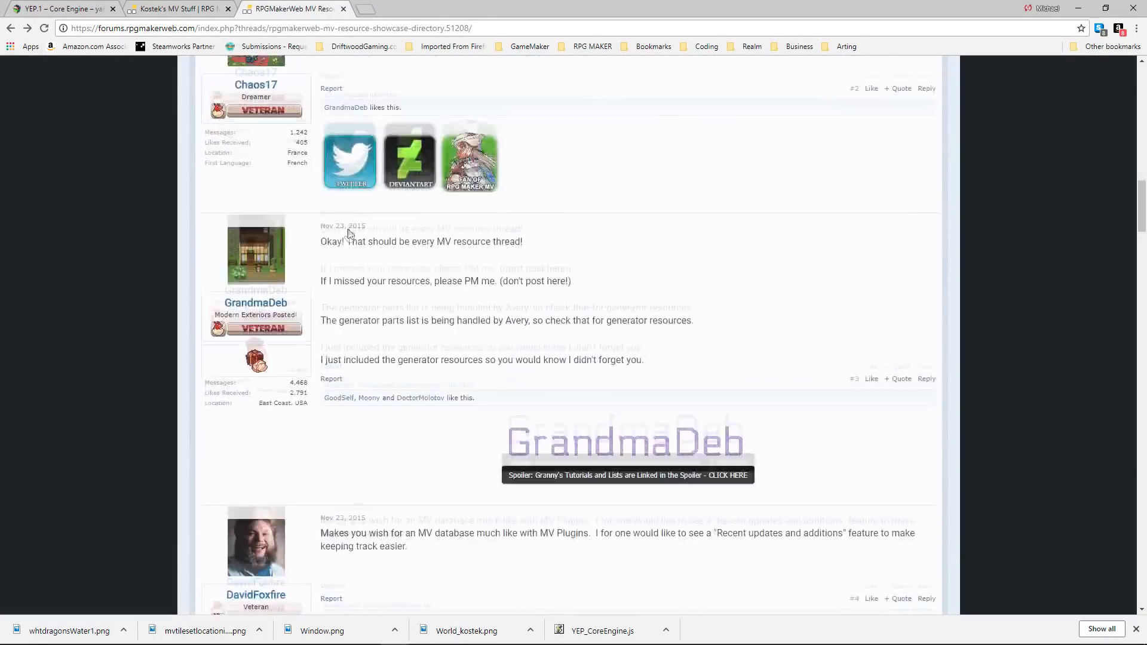
{"action": "left_click", "coordinate": [381, 328]}
{"action": "scroll", "coordinate": [415, 321], "scroll_direction": "down", "scroll_amount": 10}
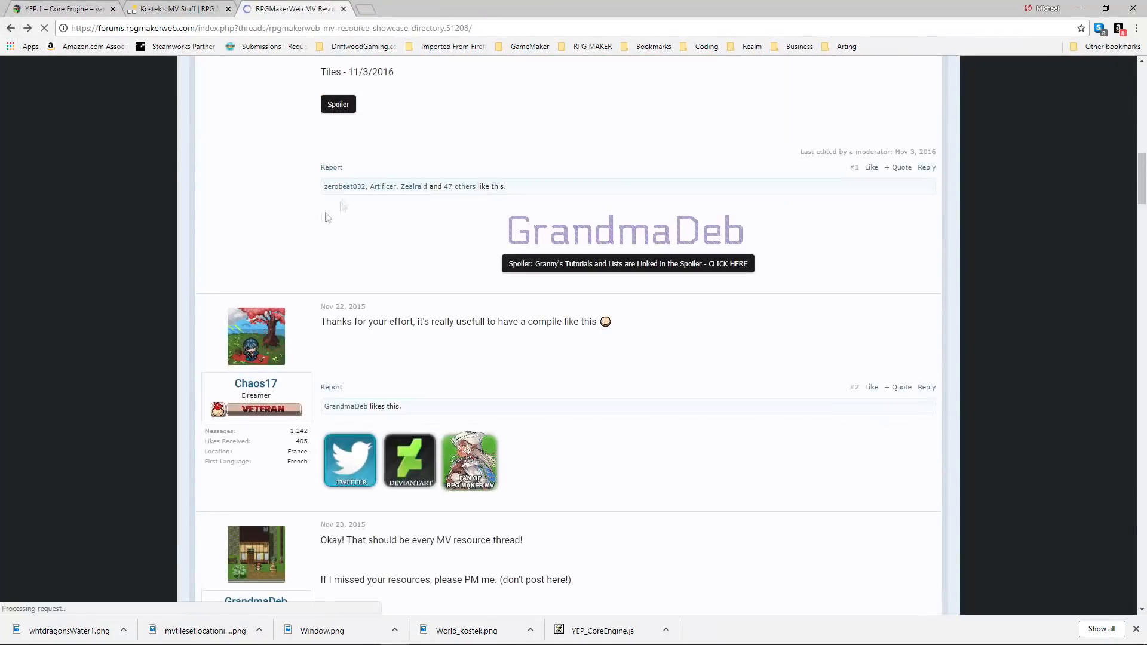
{"action": "key", "text": "alt+Left"}
{"action": "left_click", "coordinate": [387, 344]}
{"action": "scroll", "coordinate": [498, 299], "scroll_direction": "down", "scroll_amount": 15}
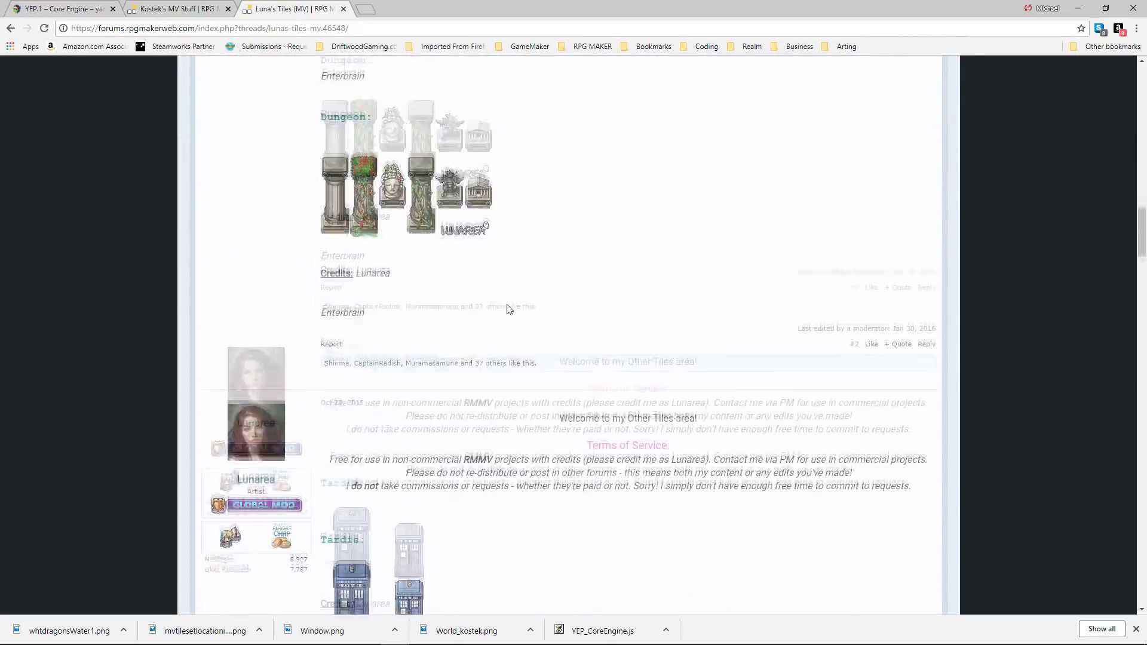
Return to the resource directory, open Sythian Bard's World Map Tiles thread and reveal the Underwater Volcano preview.
{"action": "left_click", "coordinate": [10, 28]}
{"action": "scroll", "coordinate": [352, 227], "scroll_direction": "up", "scroll_amount": 2}
{"action": "left_click", "coordinate": [341, 223]}
{"action": "scroll", "coordinate": [365, 227], "scroll_direction": "down", "scroll_amount": 5}
{"action": "left_click", "coordinate": [374, 219]}
{"action": "scroll", "coordinate": [371, 222], "scroll_direction": "up", "scroll_amount": 15}
{"action": "scroll", "coordinate": [382, 221], "scroll_direction": "up", "scroll_amount": 8}
{"action": "left_click", "coordinate": [331, 186]}
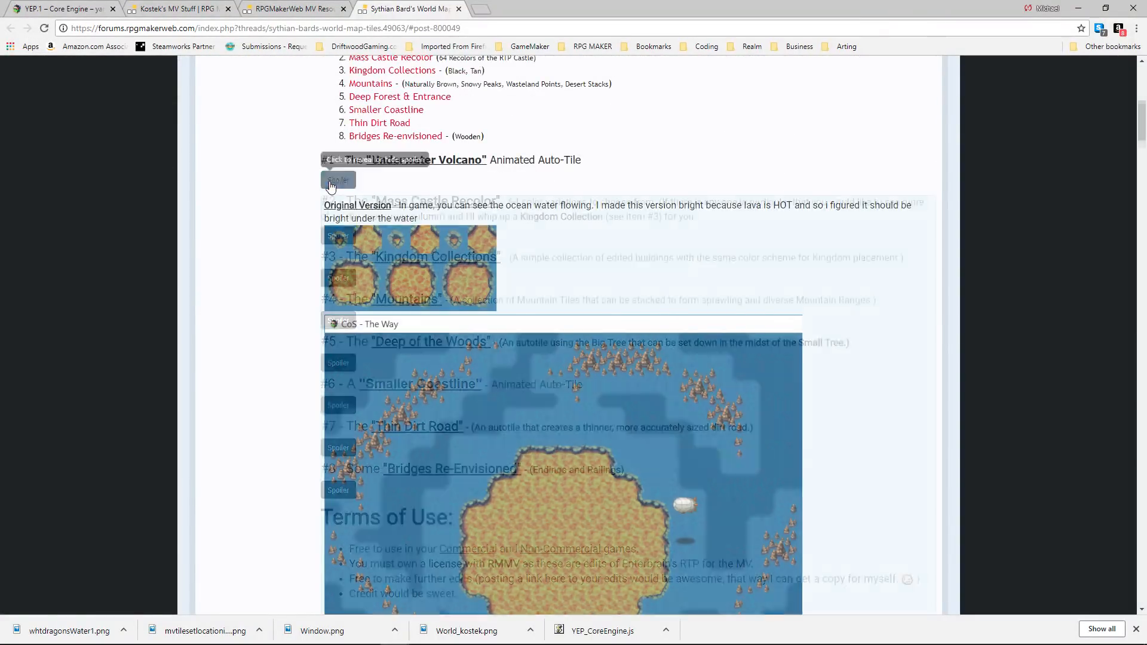
Save the Mass Castle Recolor image into the project's img/MaybeUsed folder.
{"action": "scroll", "coordinate": [277, 202], "scroll_direction": "down", "scroll_amount": 2}
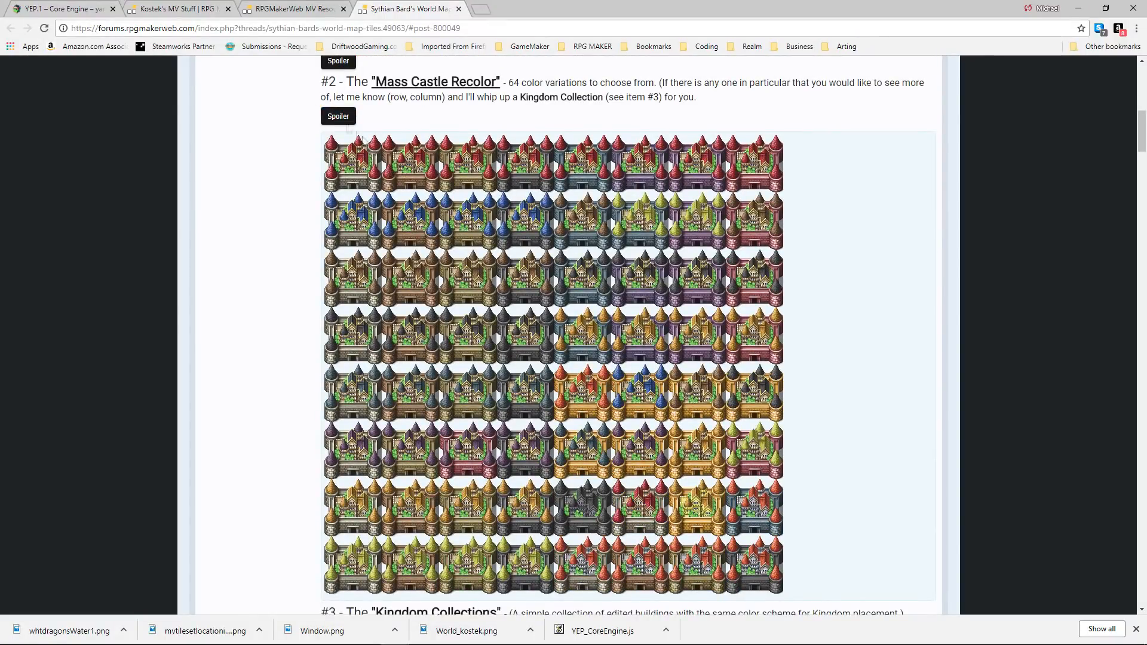
{"action": "right_click", "coordinate": [393, 170]}
{"action": "left_click", "coordinate": [418, 191]}
{"action": "left_click", "coordinate": [402, 124]}
{"action": "double_click", "coordinate": [239, 257]}
{"action": "left_click", "coordinate": [543, 398]}
Add the line "Recolored Art: Sythian Bard" to Credit.txt, start an indented new line and save the file.
{"action": "key", "text": "alt+Tab"}
{"action": "type", "text": "Castle Art:"}
{"action": "key", "text": "BackSpace"}
{"action": "key", "text": "BackSpace"}
{"action": "key", "text": "BackSpace"}
{"action": "key", "text": "BackSpace"}
{"action": "key", "text": "BackSpace"}
{"action": "key", "text": "BackSpace"}
{"action": "key", "text": "BackSpace"}
{"action": "key", "text": "BackSpace"}
{"action": "key", "text": "BackSpace"}
{"action": "key", "text": "BackSpace"}
{"action": "key", "text": "BackSpace"}
{"action": "key", "text": "BackSpace"}
{"action": "type", "text": "Recolored Art: Sythian-"}
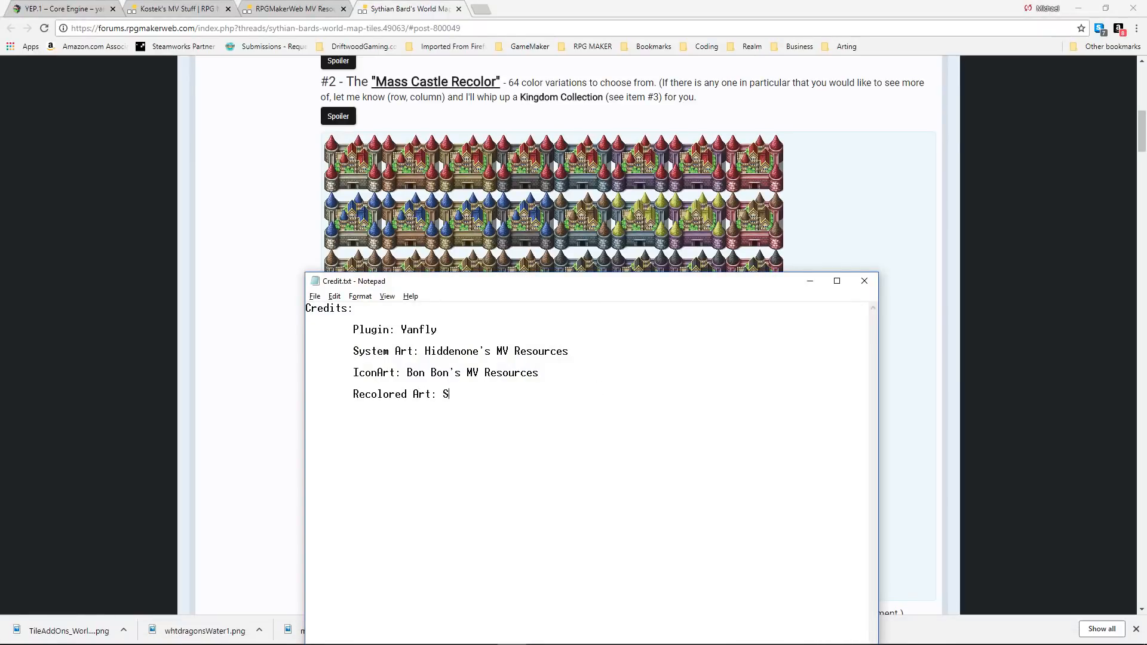
{"action": "key", "text": "BackSpace"}
{"action": "type", "text": "Bards"}
{"action": "scroll", "coordinate": [947, 217], "scroll_direction": "up", "scroll_amount": 10}
{"action": "key", "text": "BackSpace"}
{"action": "key", "text": "Return"}
{"action": "key", "text": "Return"}
{"action": "key", "text": "Tab"}
{"action": "left_click", "coordinate": [319, 297]}
{"action": "left_click", "coordinate": [332, 336]}
Reveal the Kingdom Collections section and save its Black & Tan Collections image to MaybeUsed.
{"action": "left_click_drag", "start_coordinate": [1142, 129], "coordinate": [1142, 173]}
{"action": "left_click", "coordinate": [345, 279]}
{"action": "right_click", "coordinate": [543, 306]}
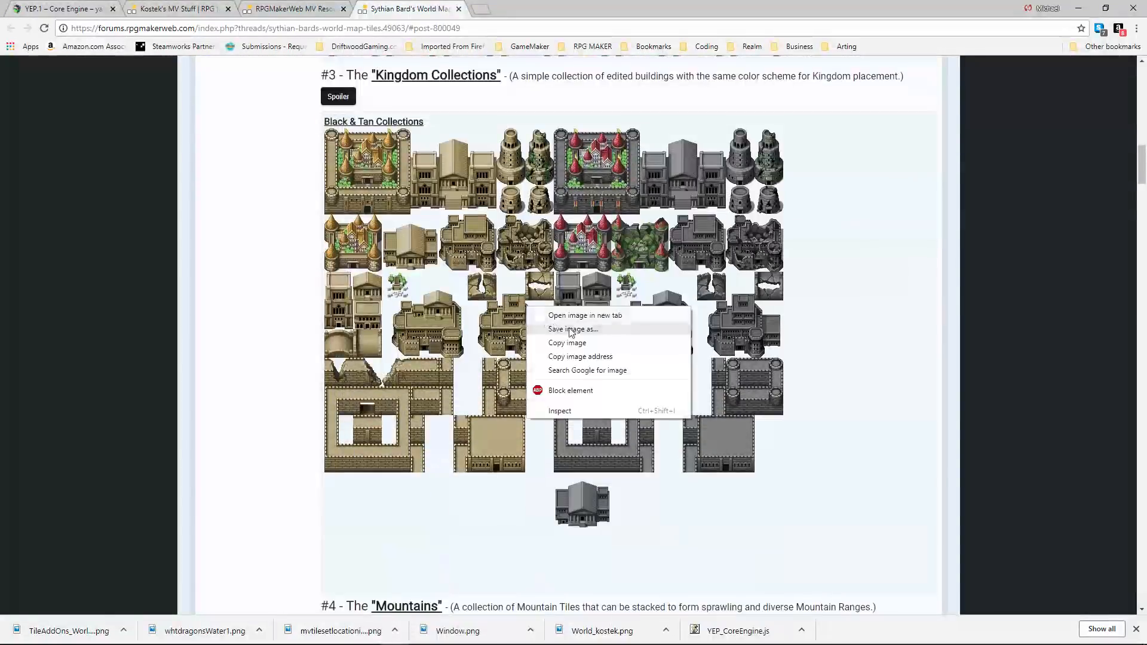
{"action": "left_click", "coordinate": [576, 328]}
{"action": "left_click", "coordinate": [543, 396]}
Reveal the Mountains section and save the brown, snow and wasteland mountain images to MaybeUsed.
{"action": "scroll", "coordinate": [413, 349], "scroll_direction": "down", "scroll_amount": 4}
{"action": "left_click", "coordinate": [348, 389]}
{"action": "scroll", "coordinate": [418, 335], "scroll_direction": "down", "scroll_amount": 5}
{"action": "right_click", "coordinate": [441, 315]}
{"action": "left_click", "coordinate": [472, 337]}
{"action": "left_click", "coordinate": [540, 398]}
{"action": "scroll", "coordinate": [441, 332], "scroll_direction": "down", "scroll_amount": 5}
{"action": "right_click", "coordinate": [438, 332]}
{"action": "left_click", "coordinate": [469, 353]}
{"action": "right_click", "coordinate": [435, 338]}
{"action": "left_click", "coordinate": [466, 359]}
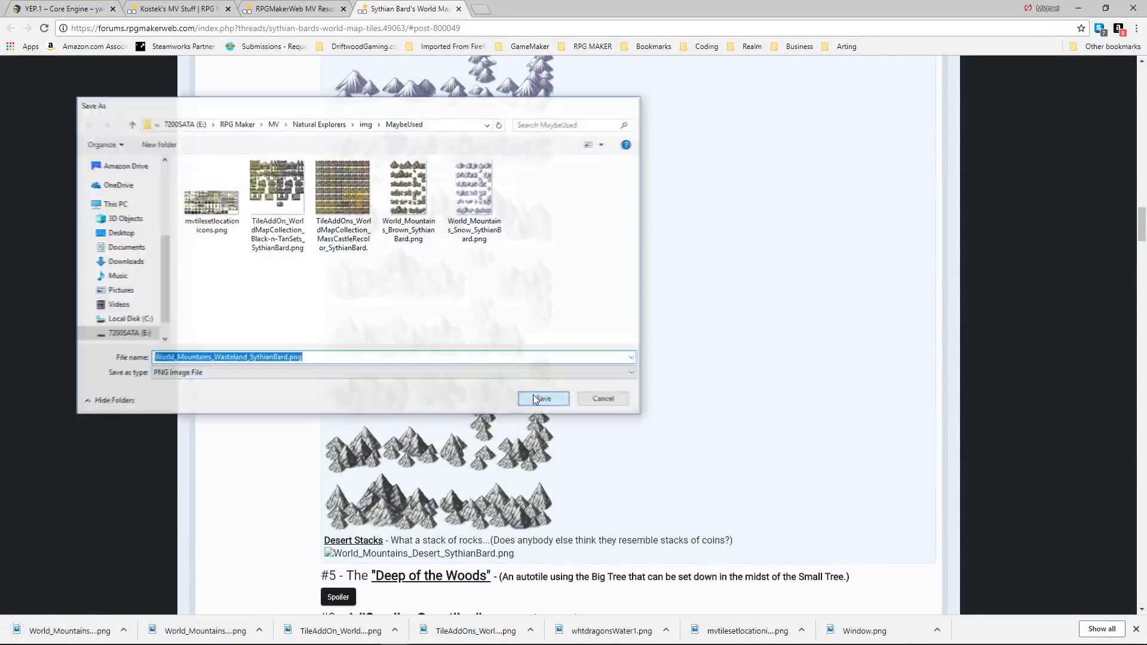
{"action": "left_click", "coordinate": [540, 397]}
Reveal the Deep of the Woods section and save the forest entrance image to MaybeUsed.
{"action": "scroll", "coordinate": [430, 347], "scroll_direction": "down", "scroll_amount": 5}
{"action": "left_click", "coordinate": [342, 298]}
Reveal and examine the Smaller Coastline and Thin Dirt Road sections.
{"action": "scroll", "coordinate": [464, 302], "scroll_direction": "down", "scroll_amount": 2}
{"action": "right_click", "coordinate": [400, 280]}
{"action": "left_click", "coordinate": [432, 301]}
{"action": "left_click", "coordinate": [549, 397]}
{"action": "left_click", "coordinate": [340, 350]}
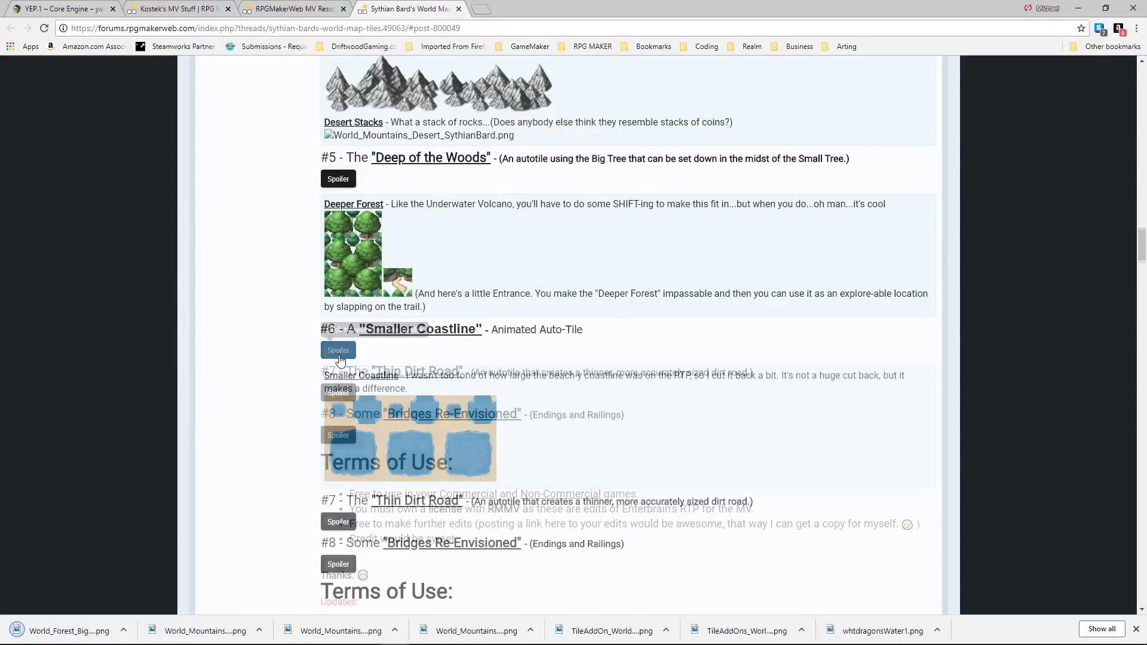
In PixelMister's RMMV Tile Resources thread, reveal Tileset Pack 1 and save its mountains and places image to MaybeUsed.
{"action": "scroll", "coordinate": [364, 568], "scroll_direction": "down", "scroll_amount": 2}
{"action": "left_click", "coordinate": [340, 405]}
{"action": "scroll", "coordinate": [627, 225], "scroll_direction": "down", "scroll_amount": 3}
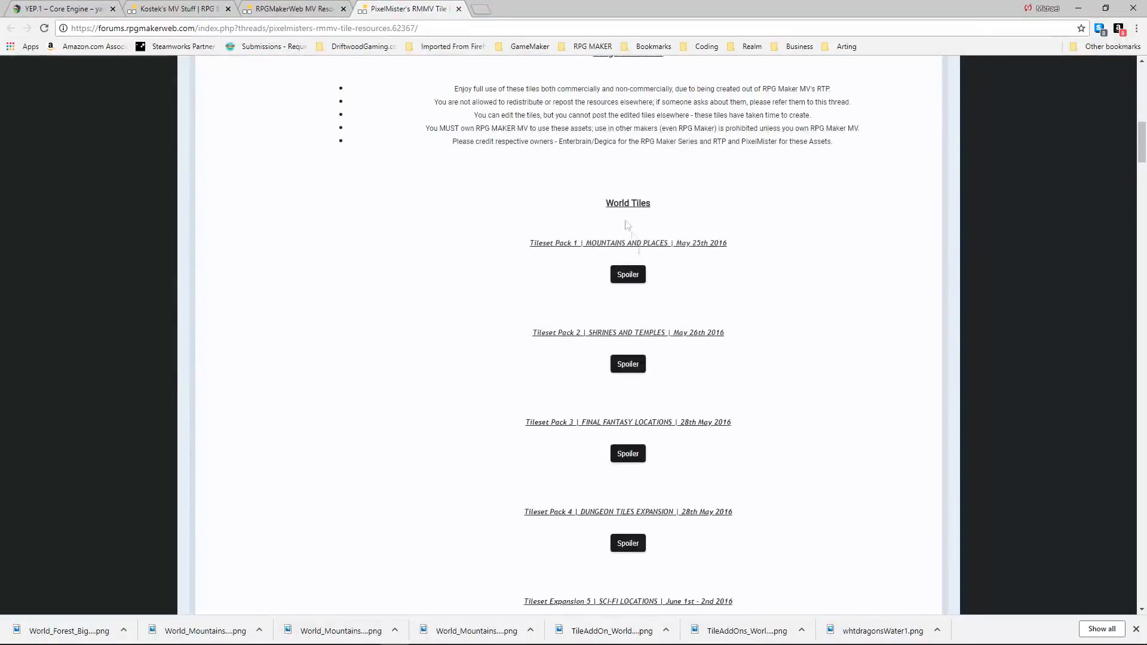
{"action": "left_click", "coordinate": [628, 274]}
{"action": "scroll", "coordinate": [629, 286], "scroll_direction": "down", "scroll_amount": 1}
{"action": "right_click", "coordinate": [629, 299]}
{"action": "left_click", "coordinate": [675, 322]}
{"action": "left_click", "coordinate": [540, 397]}
Add the line "World Art: PixelMister" to Credit.txt and save the file.
{"action": "key", "text": "alt+Tab"}
{"action": "type", "text": "World Art: Pixelmisters"}
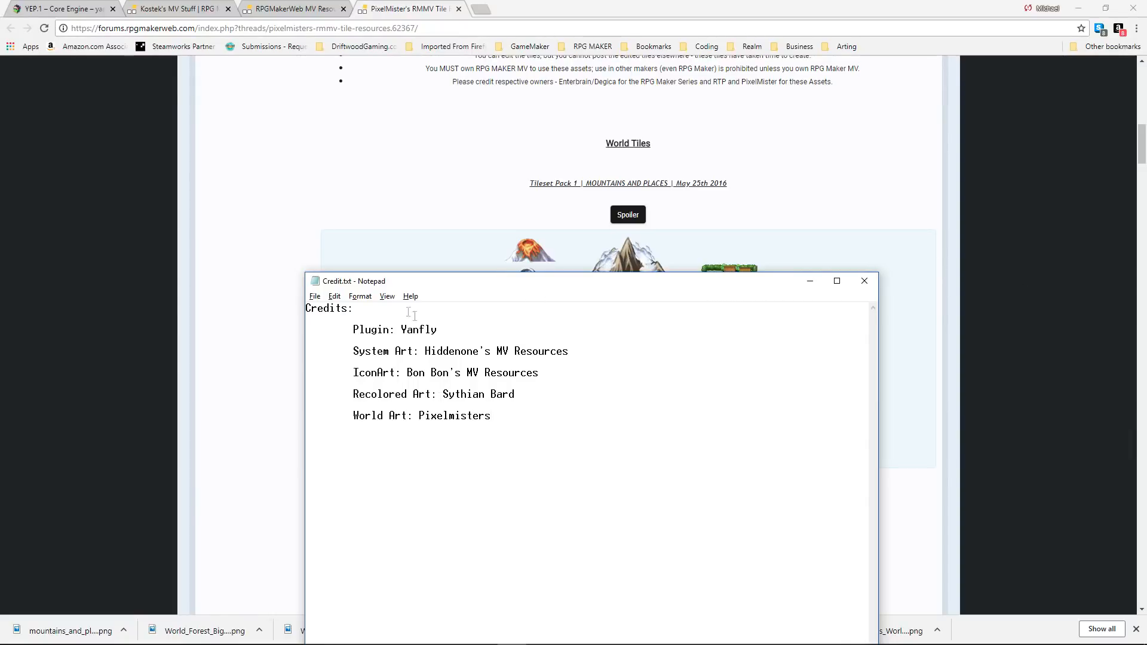
{"action": "scroll", "coordinate": [449, 239], "scroll_direction": "up", "scroll_amount": 11}
{"action": "left_click", "coordinate": [455, 416]}
{"action": "key", "text": "BackSpace"}
{"action": "type", "text": "M"}
{"action": "left_click", "coordinate": [521, 413]}
{"action": "key", "text": "BackSpace"}
{"action": "left_click", "coordinate": [315, 296]}
{"action": "left_click", "coordinate": [327, 336]}
Return to PixelMister's thread, reveal Tileset Pack 2 and save the shrines and temples image to MaybeUsed.
{"action": "left_click", "coordinate": [980, 308]}
{"action": "scroll", "coordinate": [980, 317], "scroll_direction": "down", "scroll_amount": 13}
{"action": "left_click", "coordinate": [628, 370]}
{"action": "scroll", "coordinate": [628, 369], "scroll_direction": "down", "scroll_amount": 4}
{"action": "right_click", "coordinate": [576, 280]}
{"action": "left_click", "coordinate": [618, 304]}
{"action": "left_click", "coordinate": [544, 399]}
Reveal Tileset Pack 3 and save the Final Fantasy locations image to MaybeUsed.
{"action": "scroll", "coordinate": [598, 263], "scroll_direction": "down", "scroll_amount": 4}
{"action": "left_click", "coordinate": [629, 339]}
{"action": "scroll", "coordinate": [629, 340], "scroll_direction": "down", "scroll_amount": 4}
{"action": "right_click", "coordinate": [577, 317]}
{"action": "left_click", "coordinate": [618, 340]}
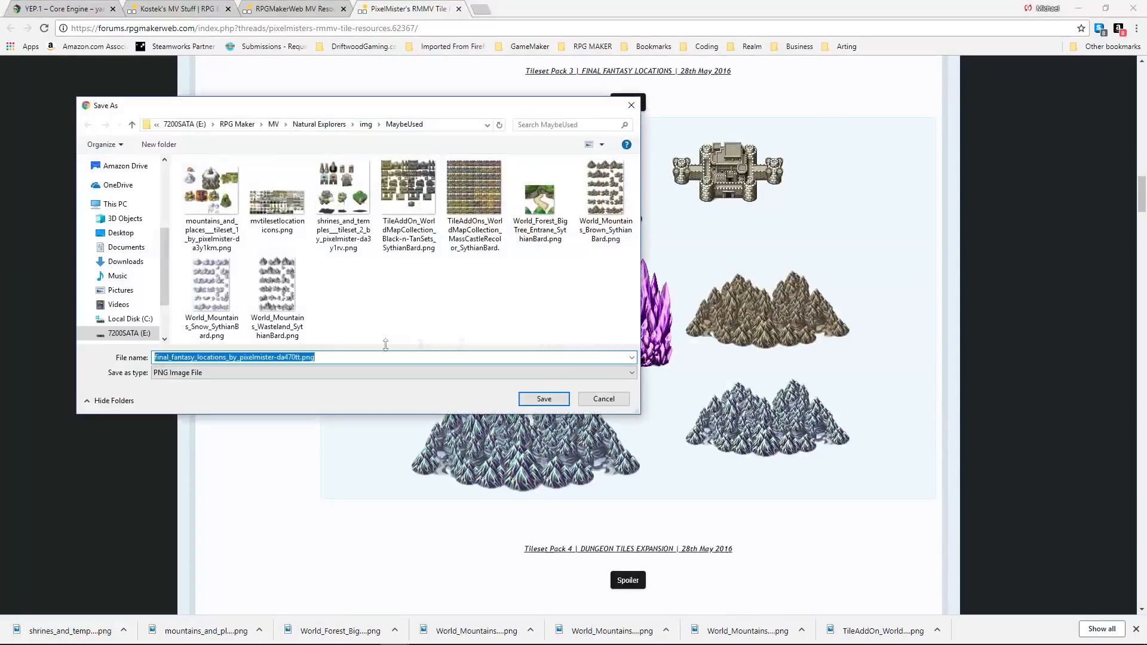
{"action": "left_click", "coordinate": [543, 399]}
Reveal Tileset Pack 4 and save the dungeon tiles expansion image to MaybeUsed.
{"action": "scroll", "coordinate": [633, 344], "scroll_direction": "down", "scroll_amount": 4}
{"action": "left_click", "coordinate": [633, 342]}
Reveal the next two PixelMister tilesets and save the sci-fi tiles and full temple images to MaybeUsed.
{"action": "scroll", "coordinate": [635, 344], "scroll_direction": "down", "scroll_amount": 3}
{"action": "right_click", "coordinate": [603, 326]}
{"action": "left_click", "coordinate": [645, 344]}
{"action": "left_click", "coordinate": [543, 400]}
{"action": "scroll", "coordinate": [628, 358], "scroll_direction": "down", "scroll_amount": 4}
{"action": "left_click", "coordinate": [627, 315]}
{"action": "scroll", "coordinate": [628, 315], "scroll_direction": "down", "scroll_amount": 2}
{"action": "right_click", "coordinate": [602, 365]}
{"action": "left_click", "coordinate": [639, 386]}
{"action": "left_click", "coordinate": [542, 399]}
{"action": "scroll", "coordinate": [619, 352], "scroll_direction": "down", "scroll_amount": 4}
{"action": "left_click", "coordinate": [621, 349]}
{"action": "scroll", "coordinate": [619, 356], "scroll_direction": "down", "scroll_amount": 4}
{"action": "right_click", "coordinate": [614, 362]}
{"action": "left_click", "coordinate": [639, 386]}
{"action": "left_click", "coordinate": [542, 399]}
Reveal and save PixelMister's tile B extensions and Random World Tiles (Tileset Expansion 7) images to MaybeUsed.
{"action": "left_click", "coordinate": [623, 468]}
{"action": "right_click", "coordinate": [598, 328]}
{"action": "left_click", "coordinate": [634, 350]}
{"action": "left_click", "coordinate": [543, 399]}
{"action": "left_click", "coordinate": [624, 323]}
{"action": "right_click", "coordinate": [622, 267]}
{"action": "left_click", "coordinate": [648, 288]}
{"action": "left_click", "coordinate": [542, 399]}
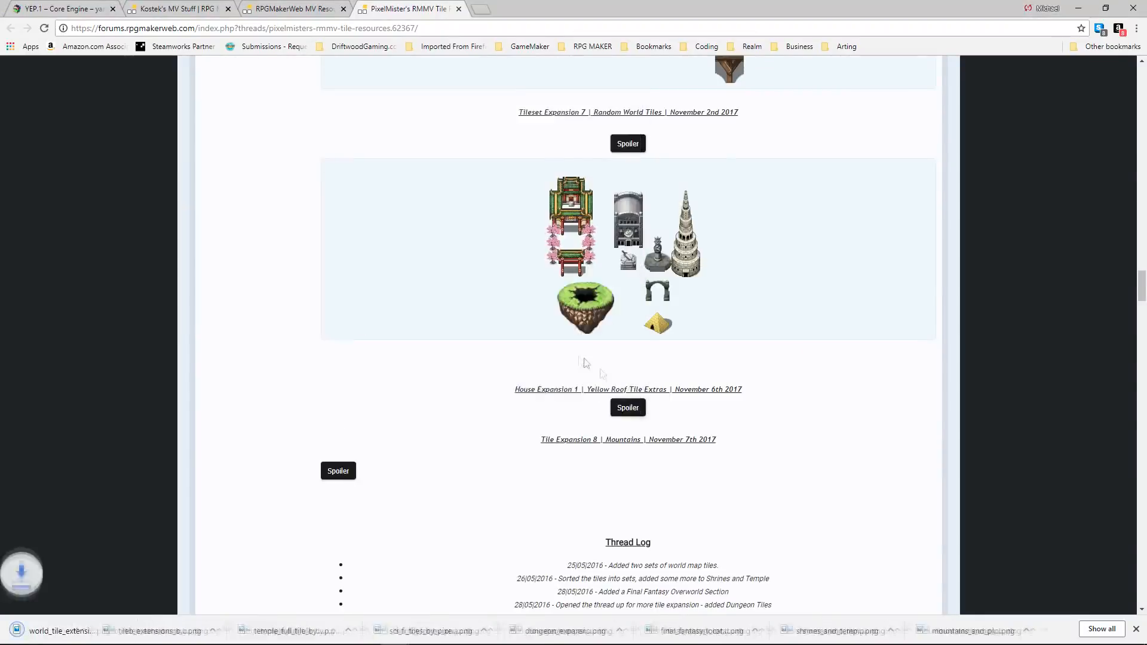
Reveal and save the Yellow Roof Tile Extras and Tile Expansion 8 Mountains images to MaybeUsed.
{"action": "left_click", "coordinate": [623, 351]}
{"action": "right_click", "coordinate": [608, 306]}
{"action": "left_click", "coordinate": [639, 327]}
{"action": "left_click", "coordinate": [542, 399]}
{"action": "scroll", "coordinate": [526, 382], "scroll_direction": "down", "scroll_amount": 3}
{"action": "left_click", "coordinate": [350, 218]}
{"action": "right_click", "coordinate": [532, 304]}
{"action": "left_click", "coordinate": [569, 325]}
{"action": "left_click", "coordinate": [543, 399]}
{"action": "scroll", "coordinate": [619, 358], "scroll_direction": "down", "scroll_amount": 15}
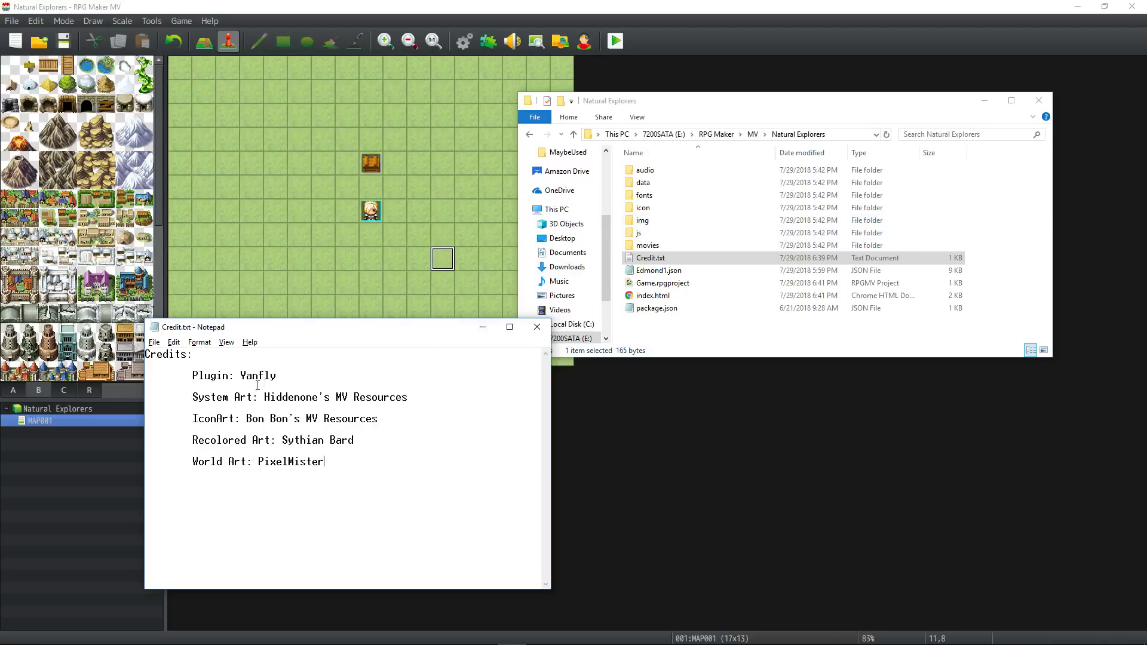
Open the project's img/MaybeUsed folder, enlarge its window to view the saved images and move the Credit.txt window aside.
{"action": "left_click", "coordinate": [265, 419]}
{"action": "left_click", "coordinate": [342, 459]}
{"action": "double_click", "coordinate": [644, 220]}
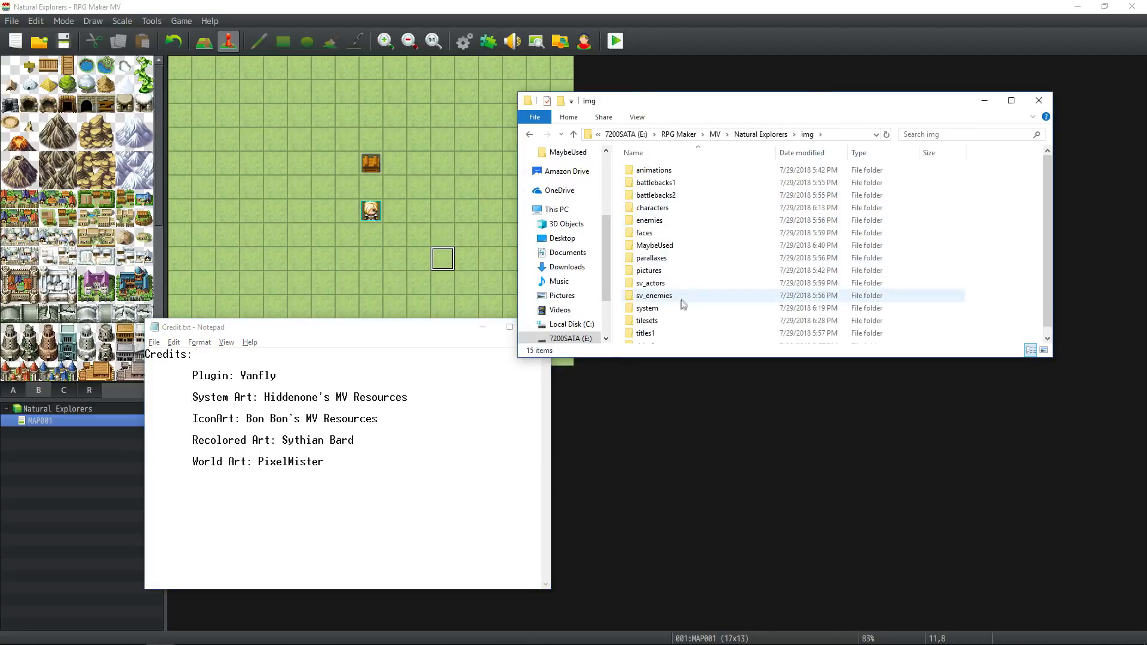
{"action": "double_click", "coordinate": [655, 245]}
{"action": "left_click_drag", "start_coordinate": [853, 357], "coordinate": [853, 484]}
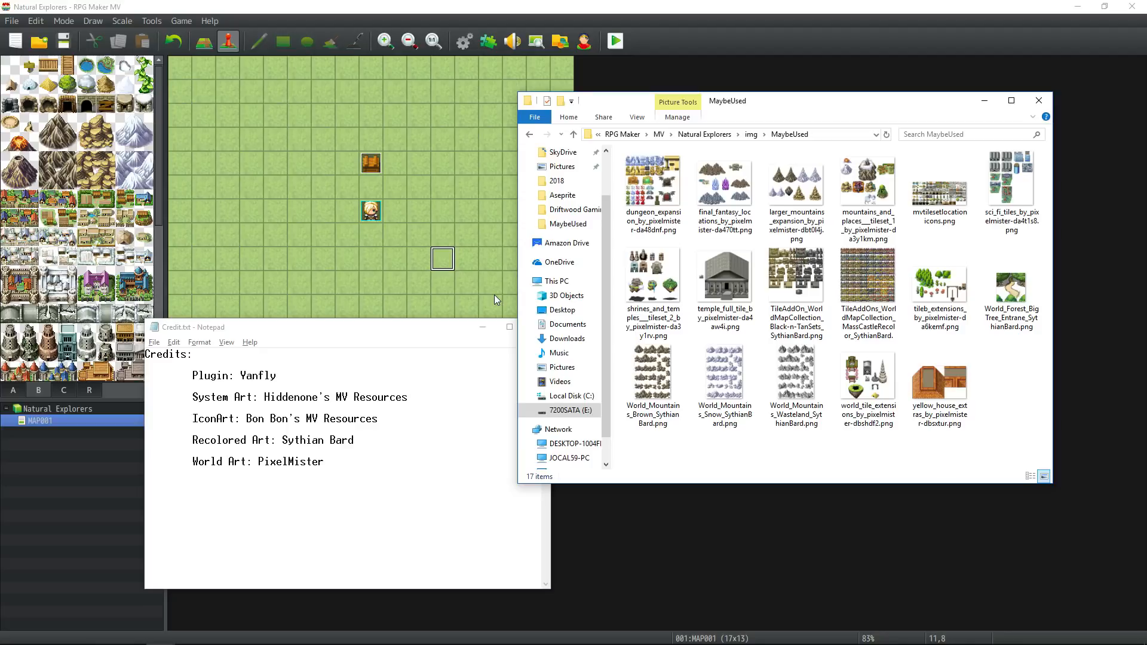
{"action": "left_click_drag", "start_coordinate": [411, 337], "coordinate": [366, 334]}
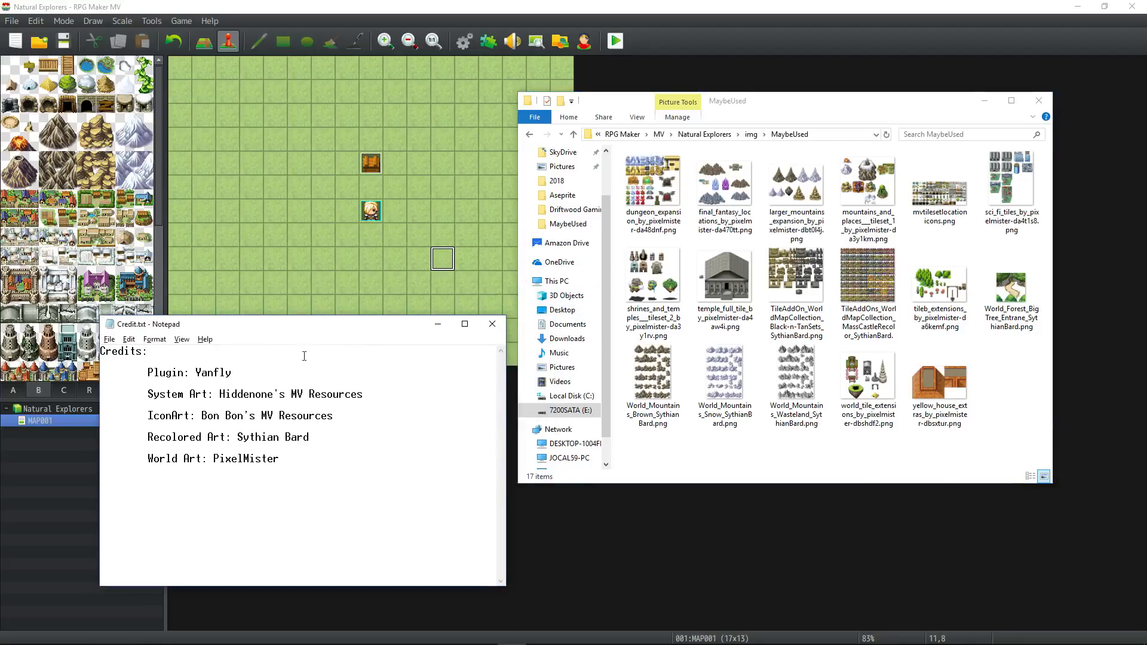